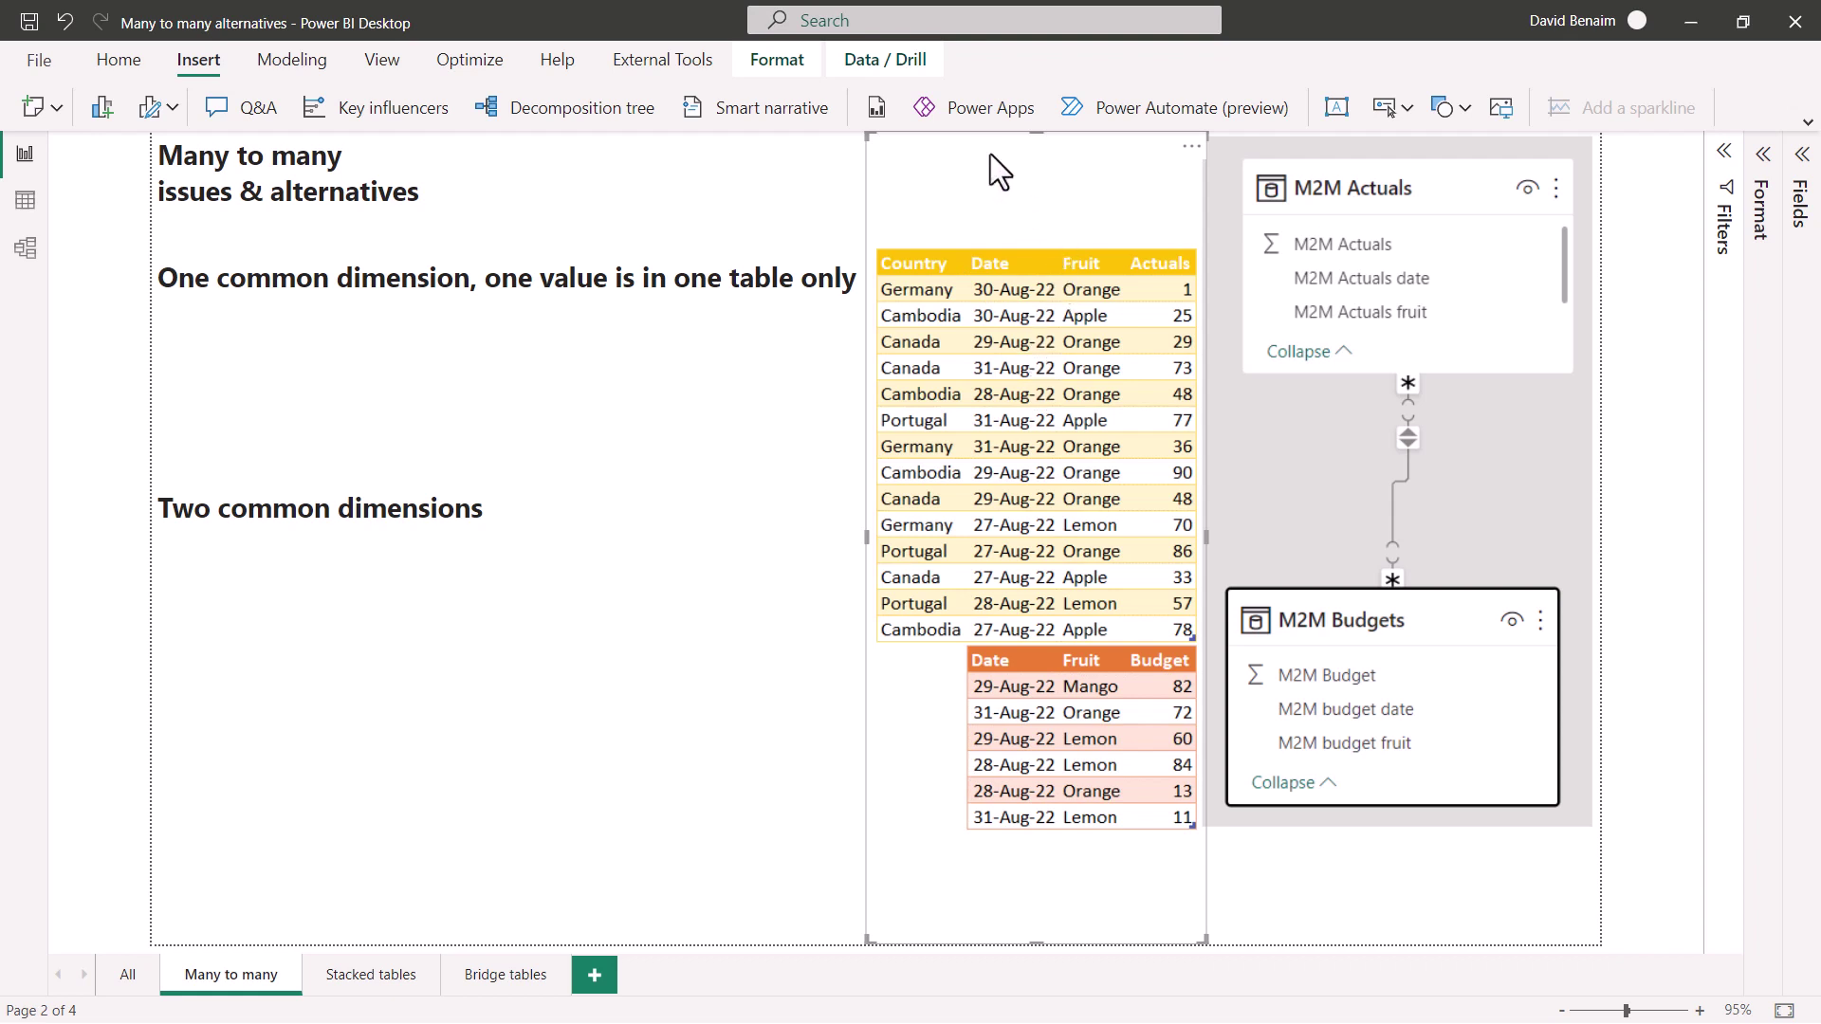
Open the relationship between M2M Actuals and M2M Budgets for editing in the model diagram.
left_click(25, 200)
left_click(25, 251)
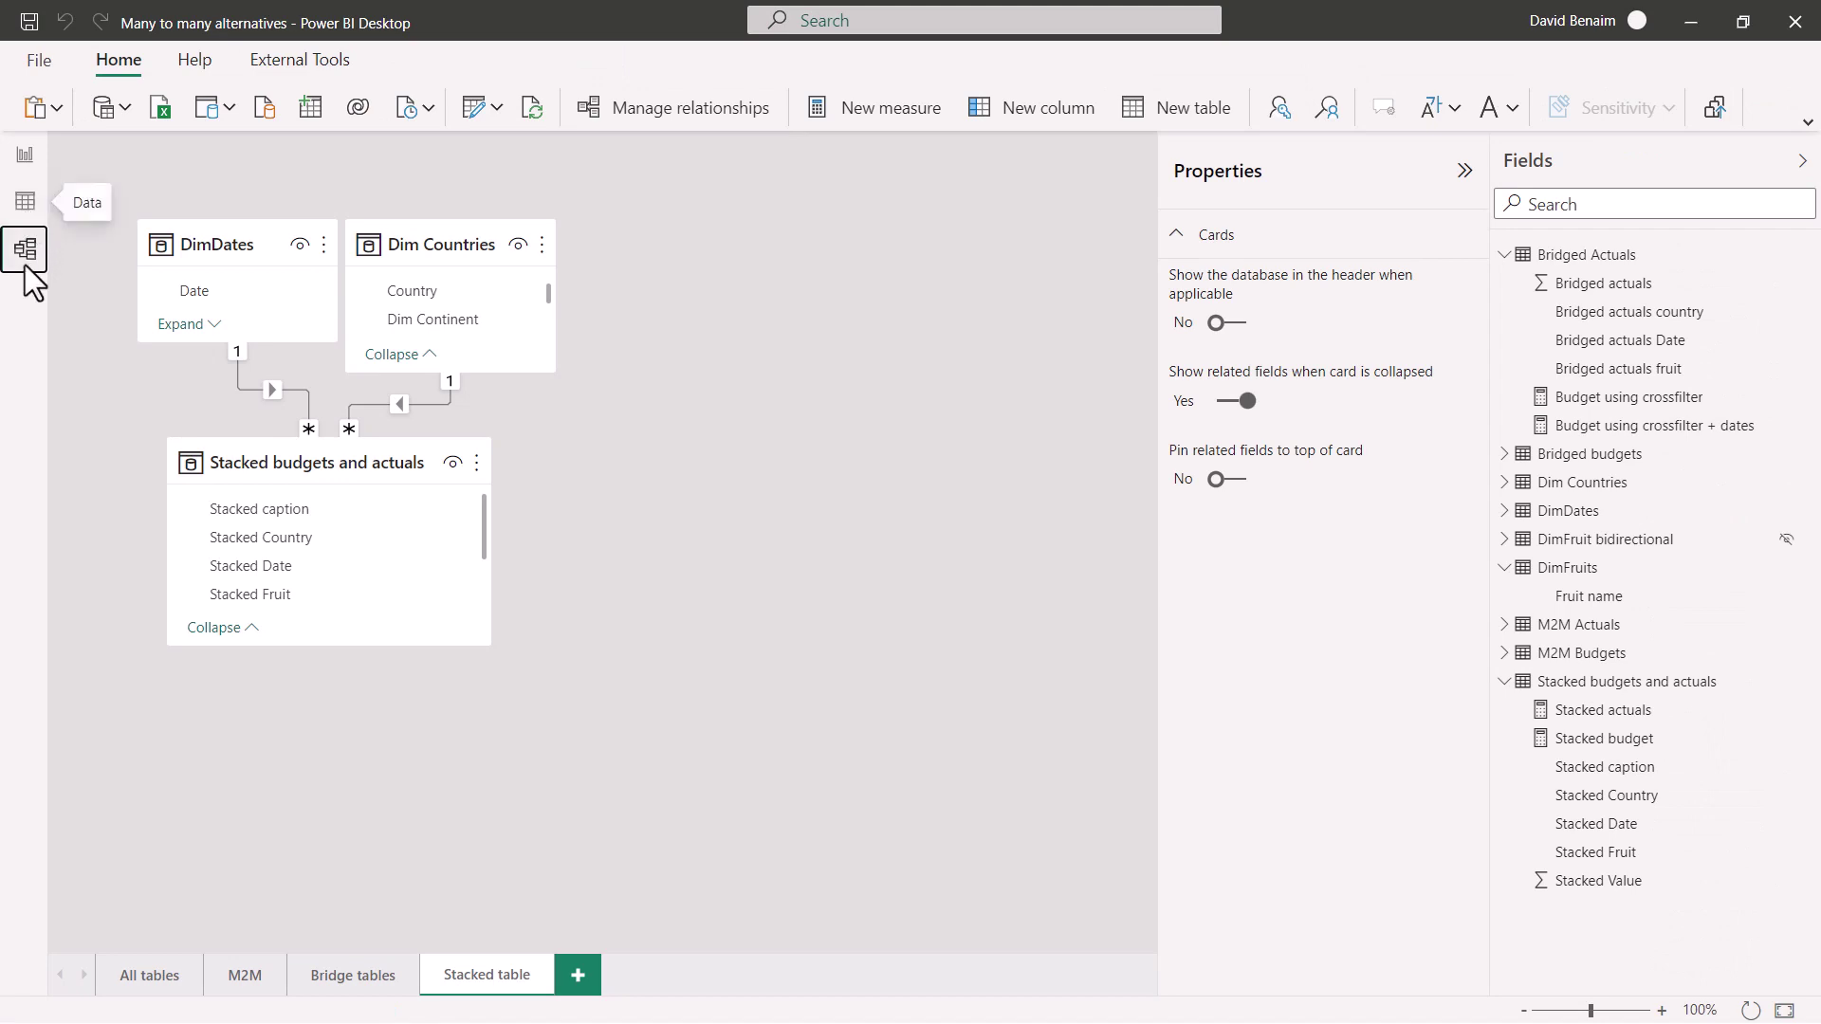
left_click(26, 154)
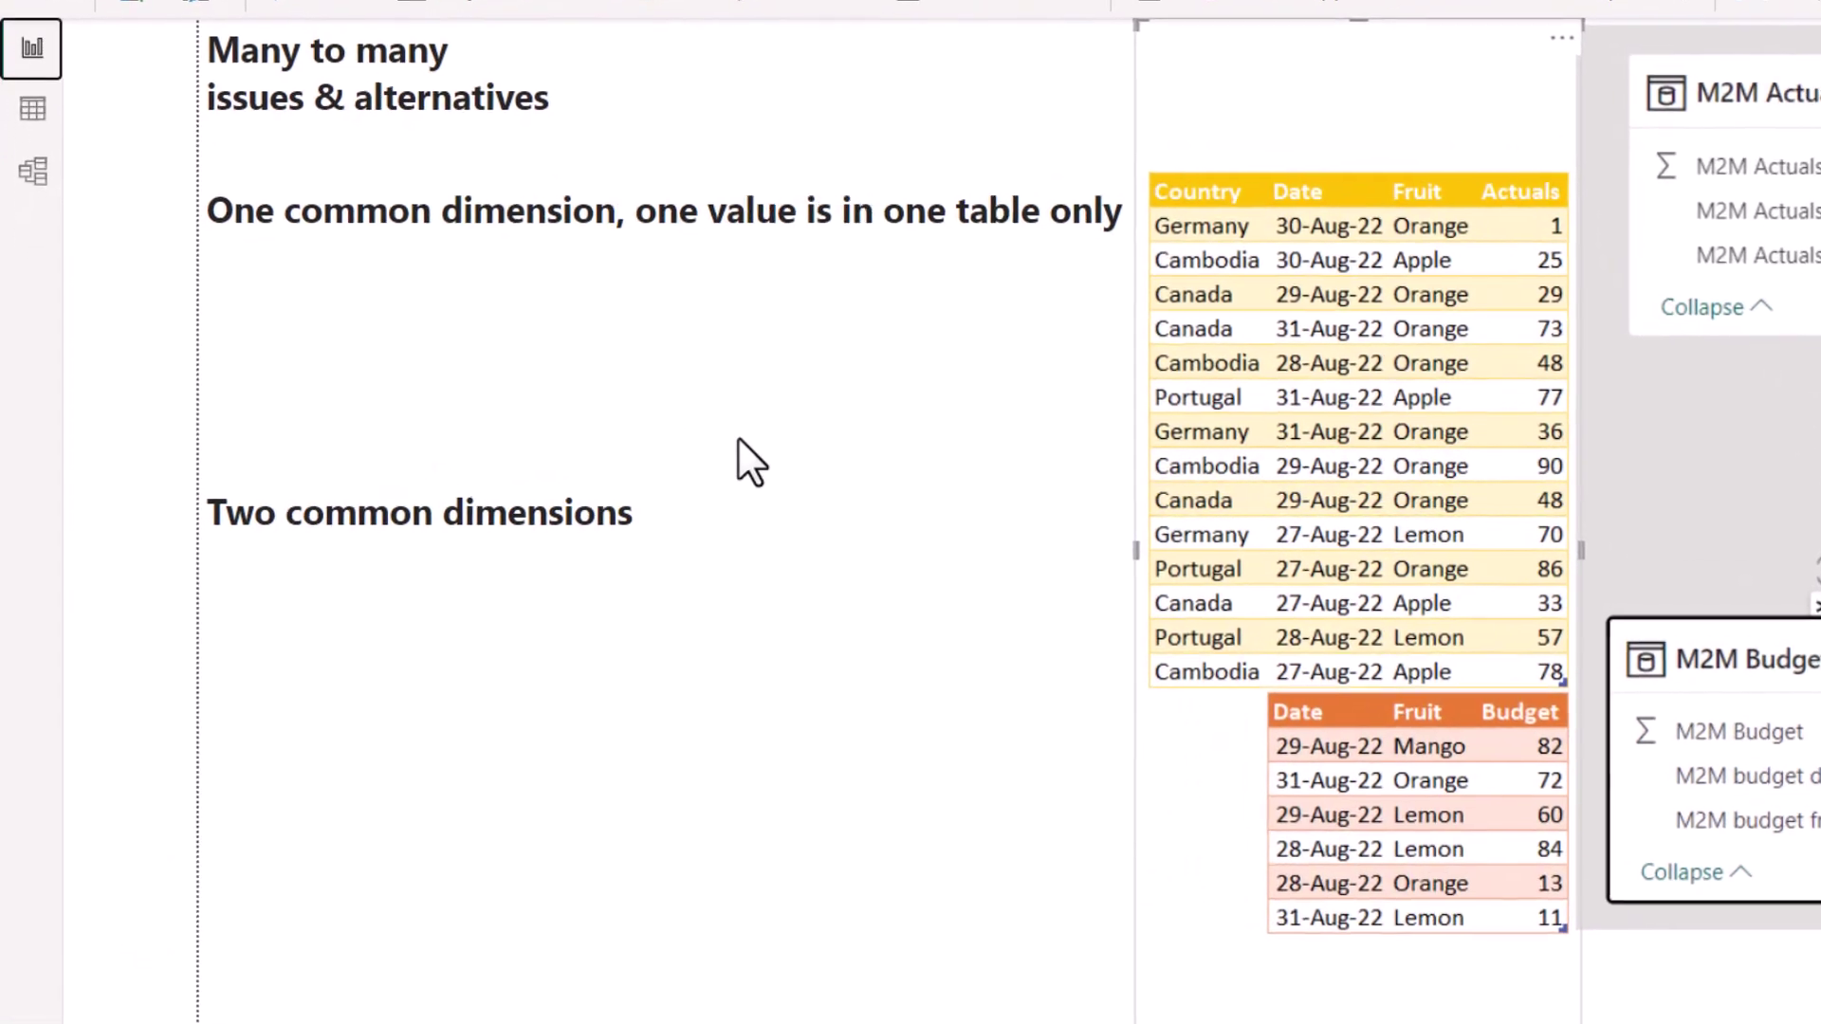
left_click(36, 176)
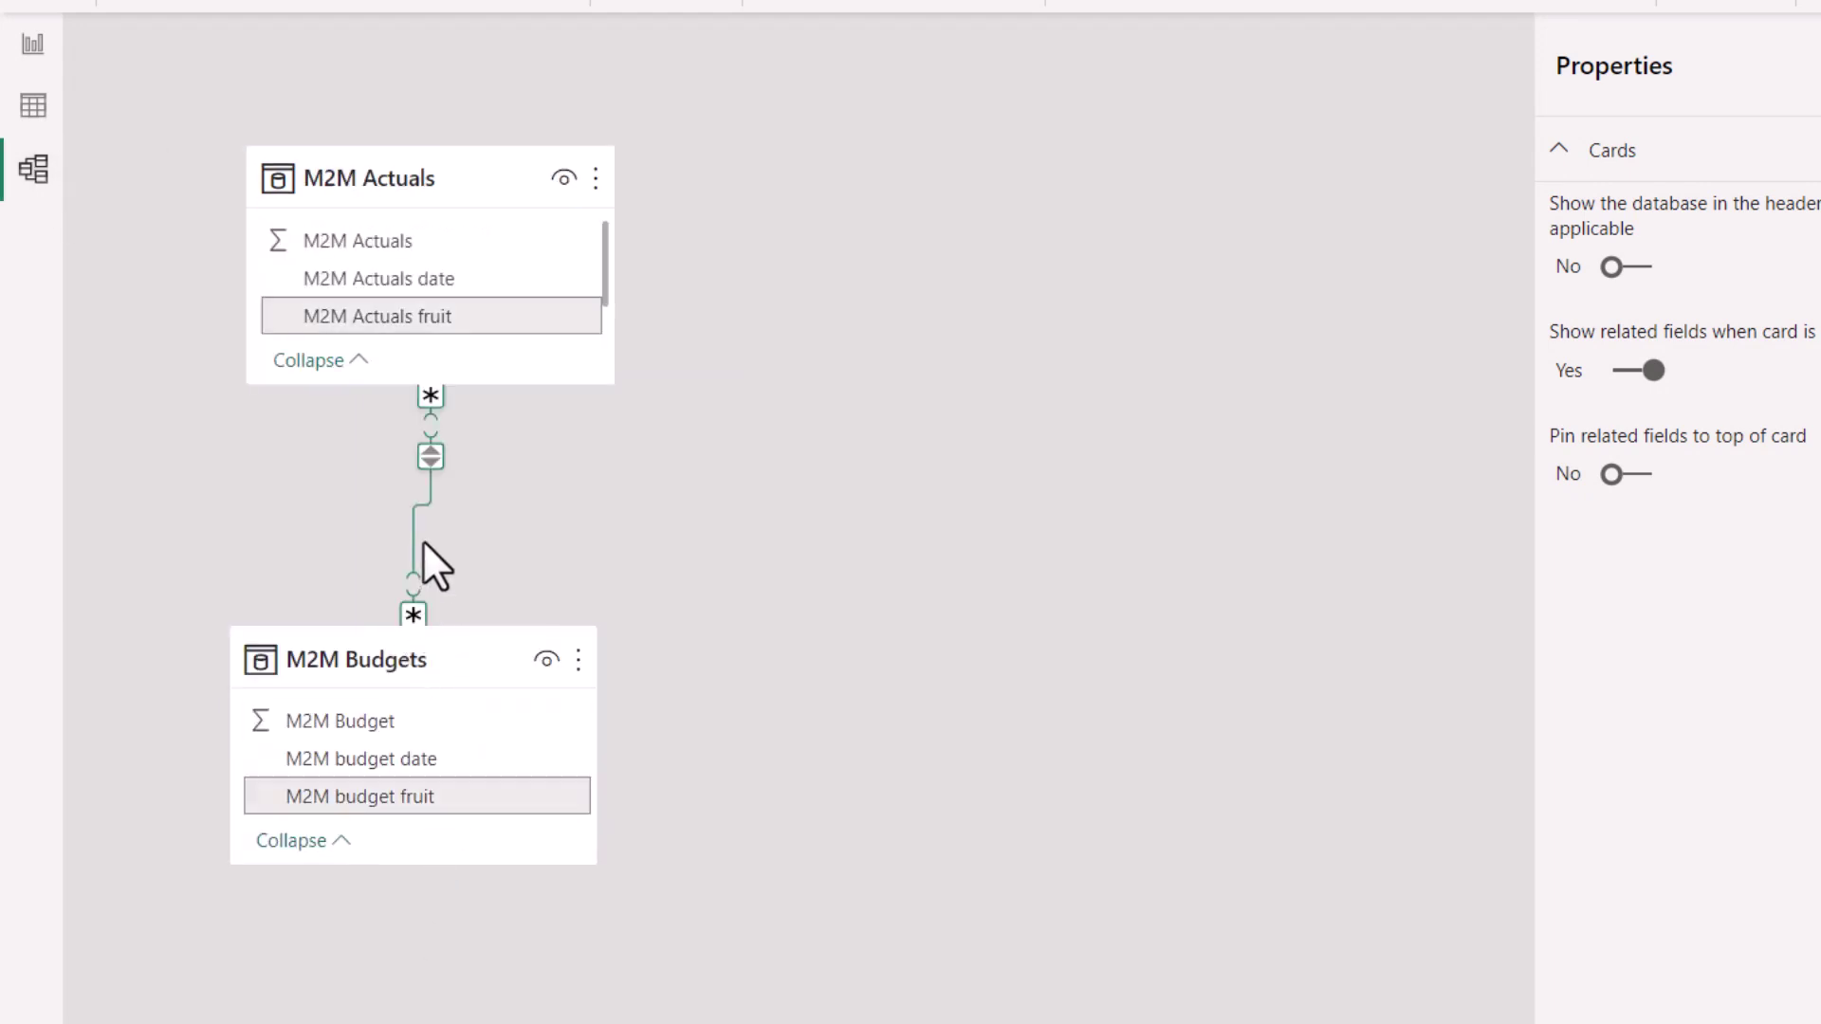
left_click(419, 518)
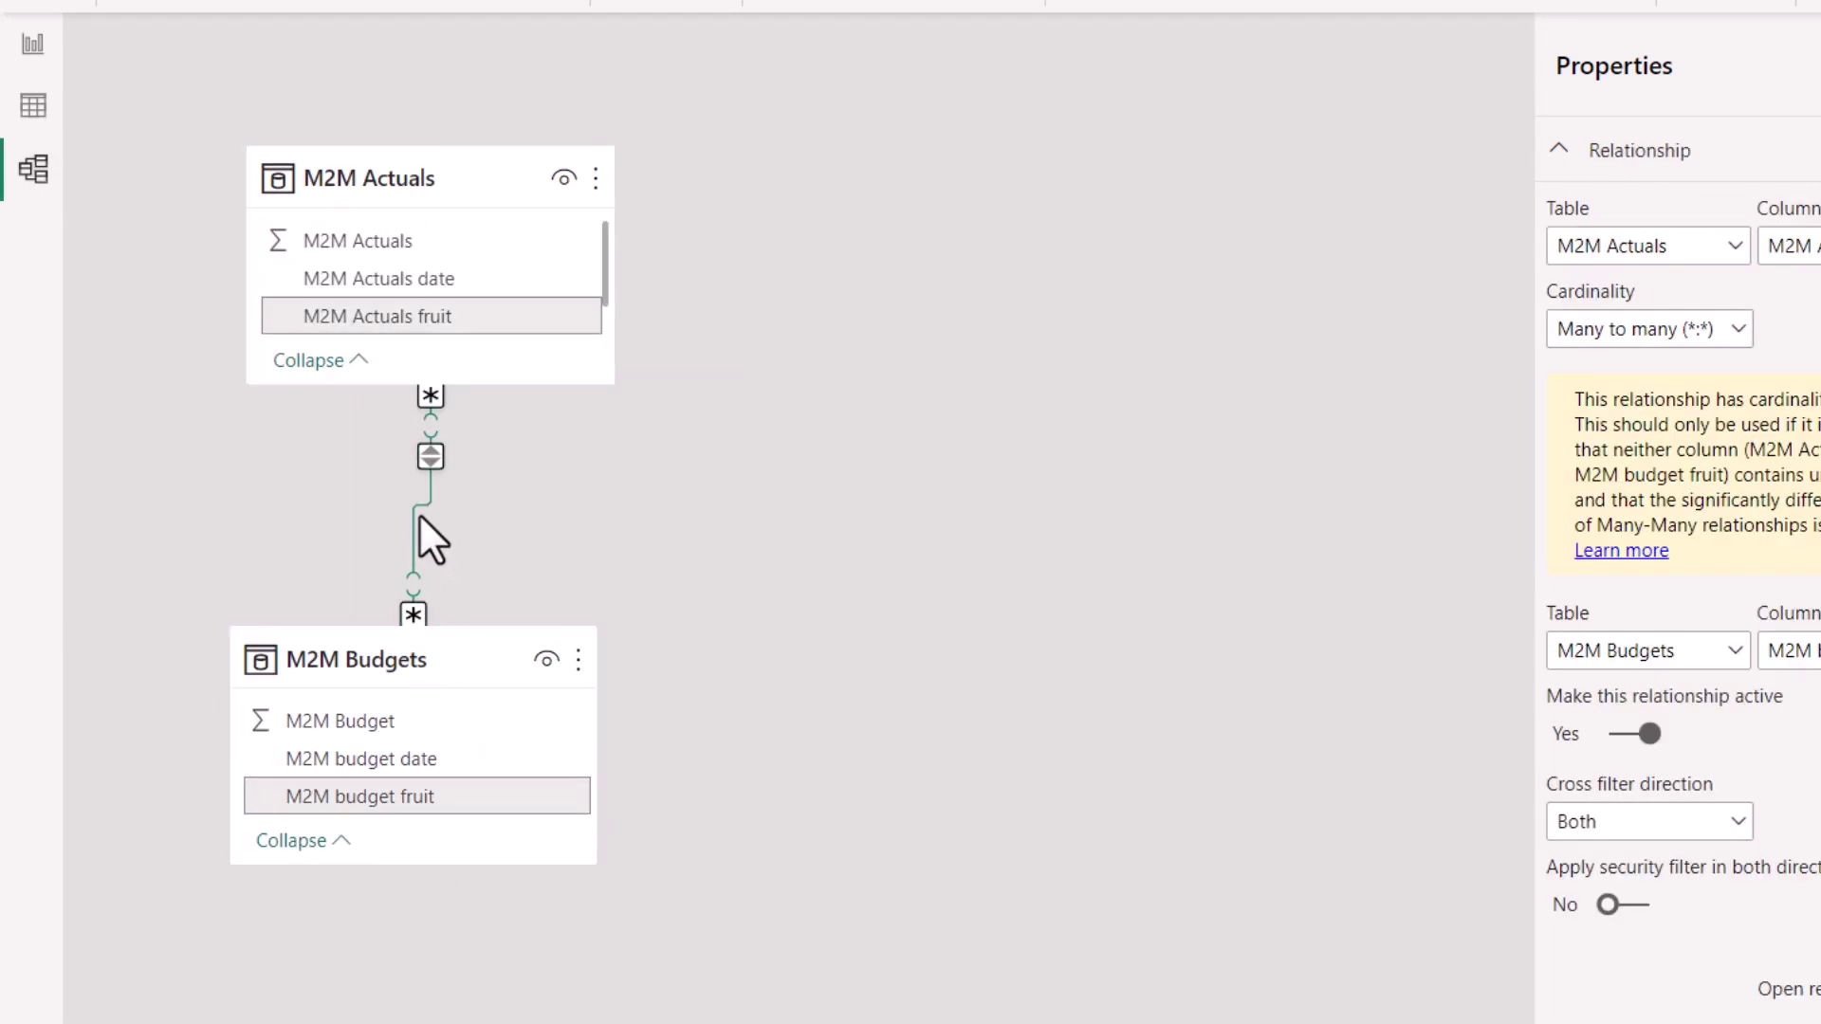
double_click(418, 517)
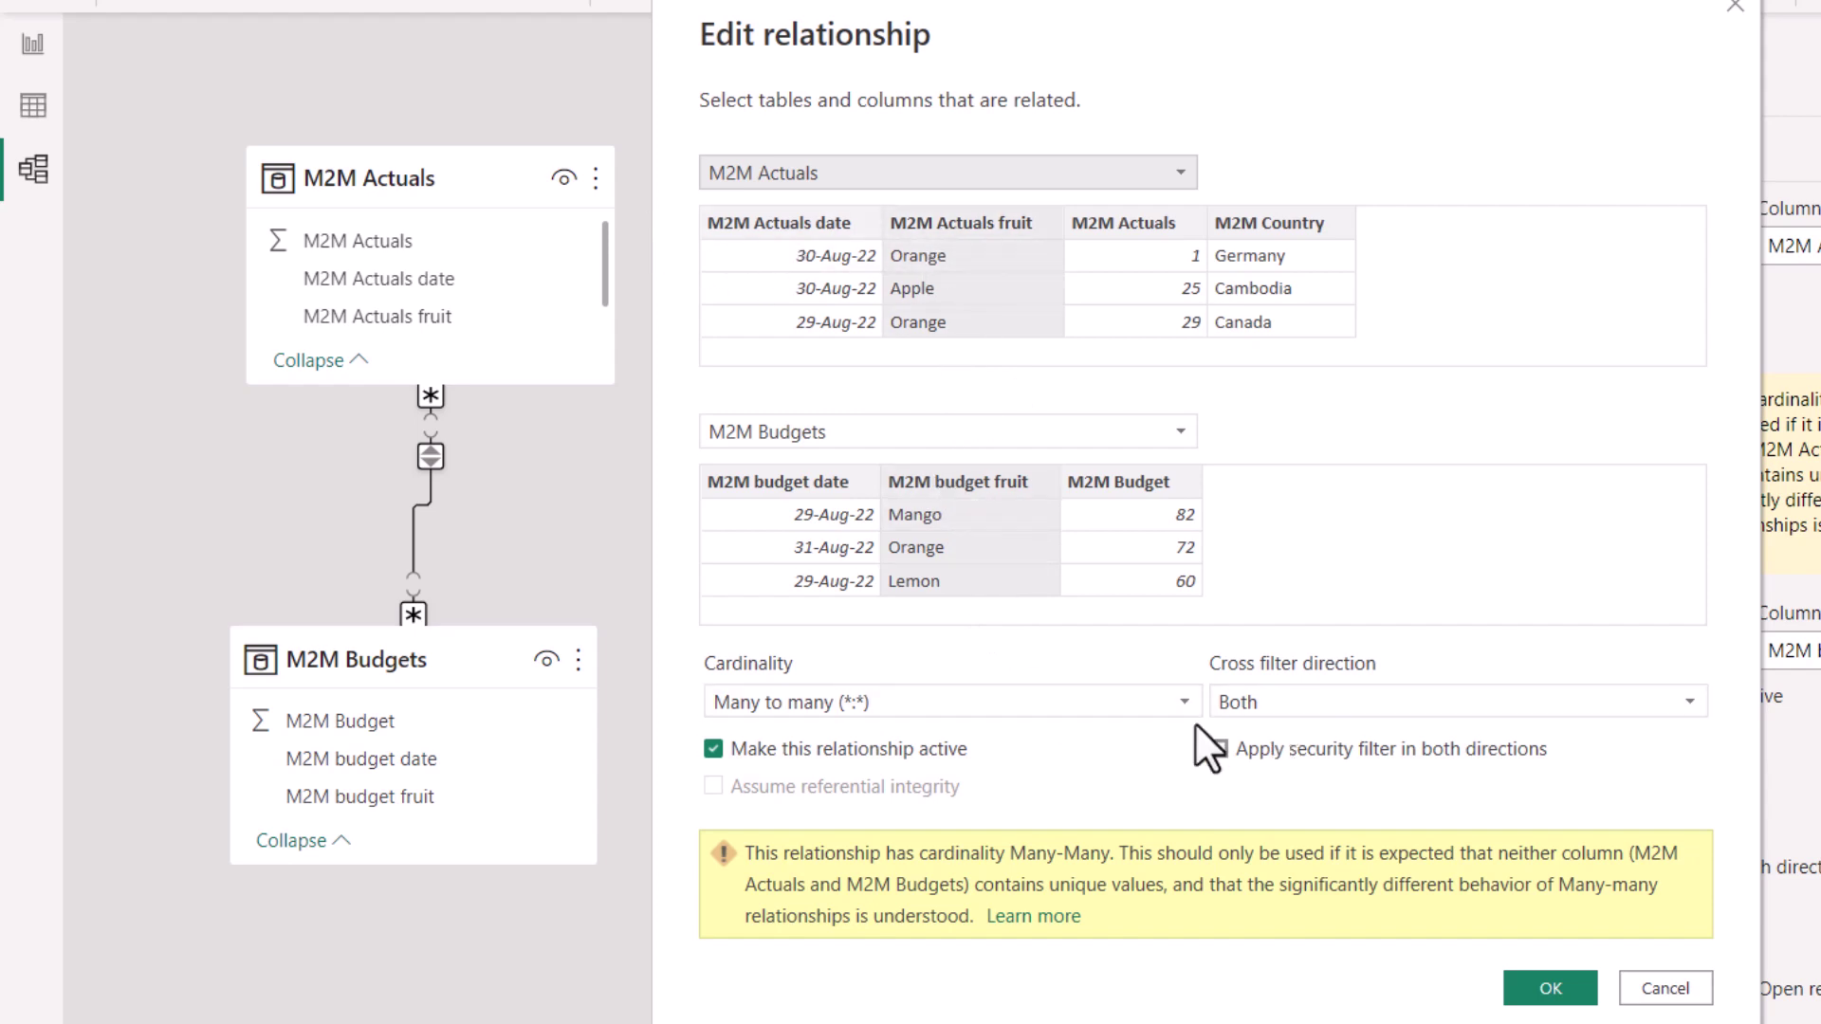
Try to set the relationship's cardinality to Many to one (*:1), and cancel the edit.
left_click(960, 700)
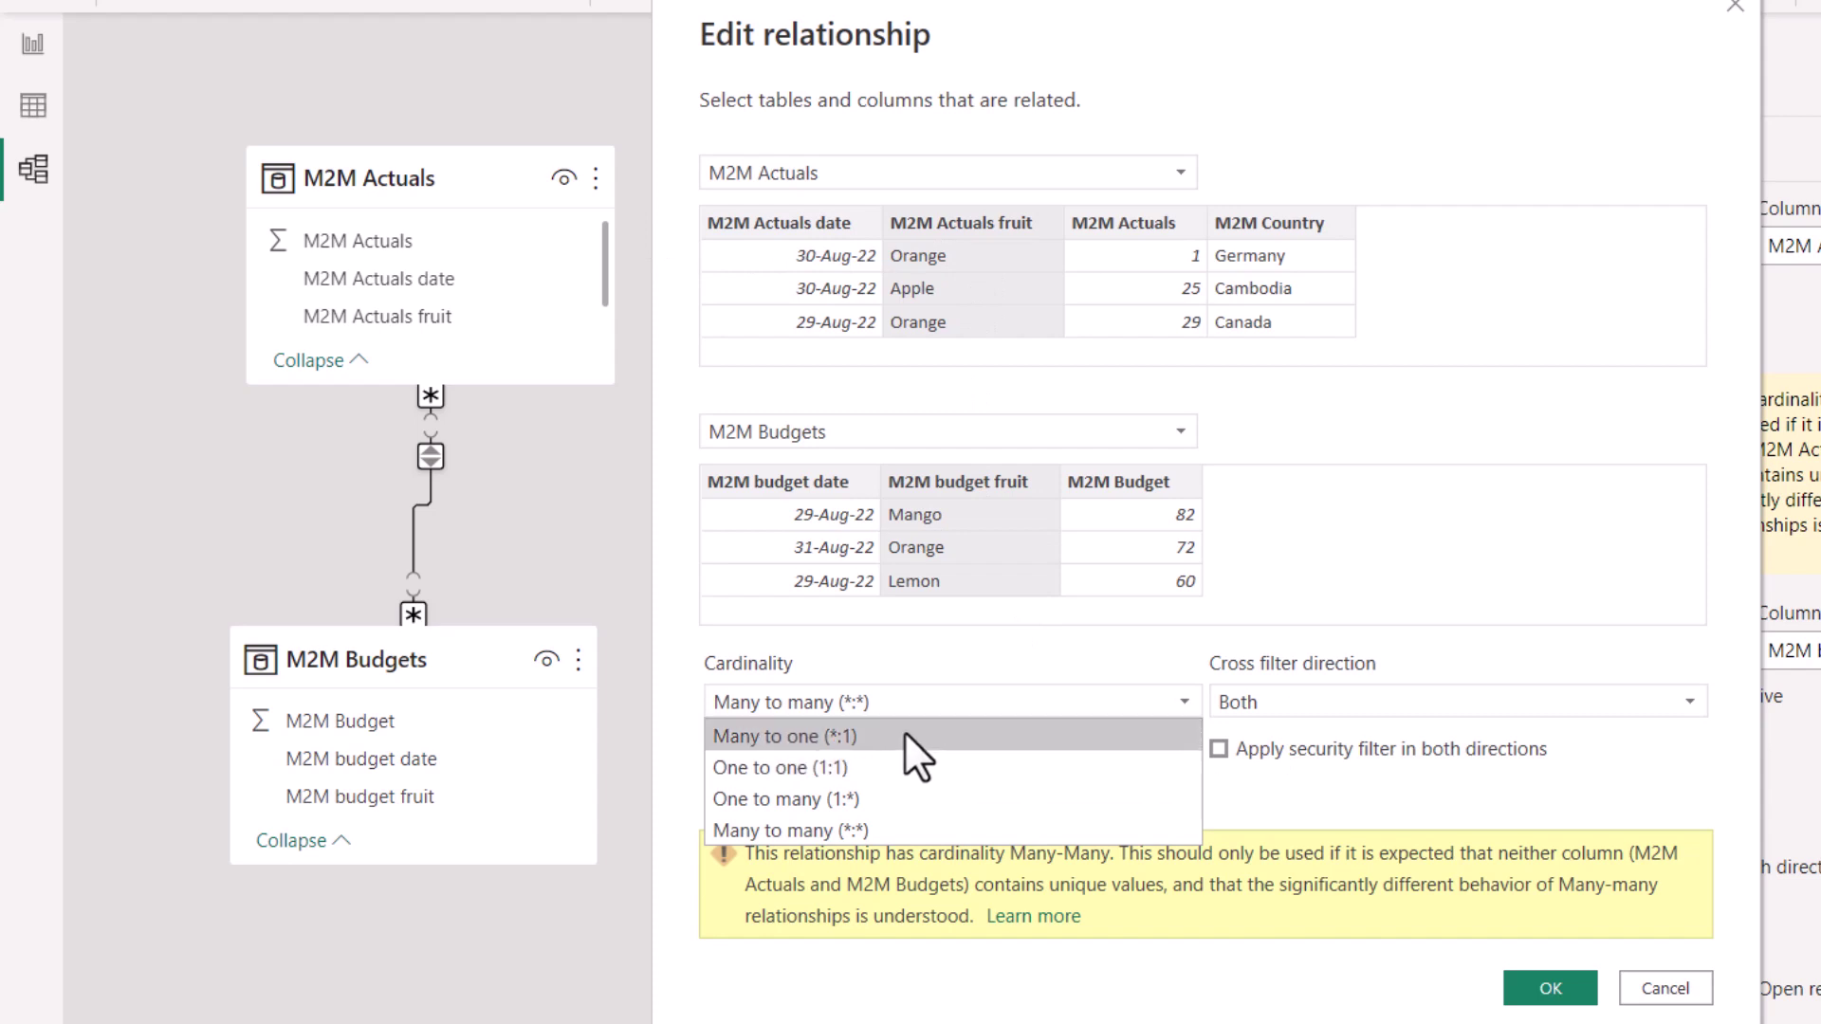
left_click(905, 735)
left_click(983, 707)
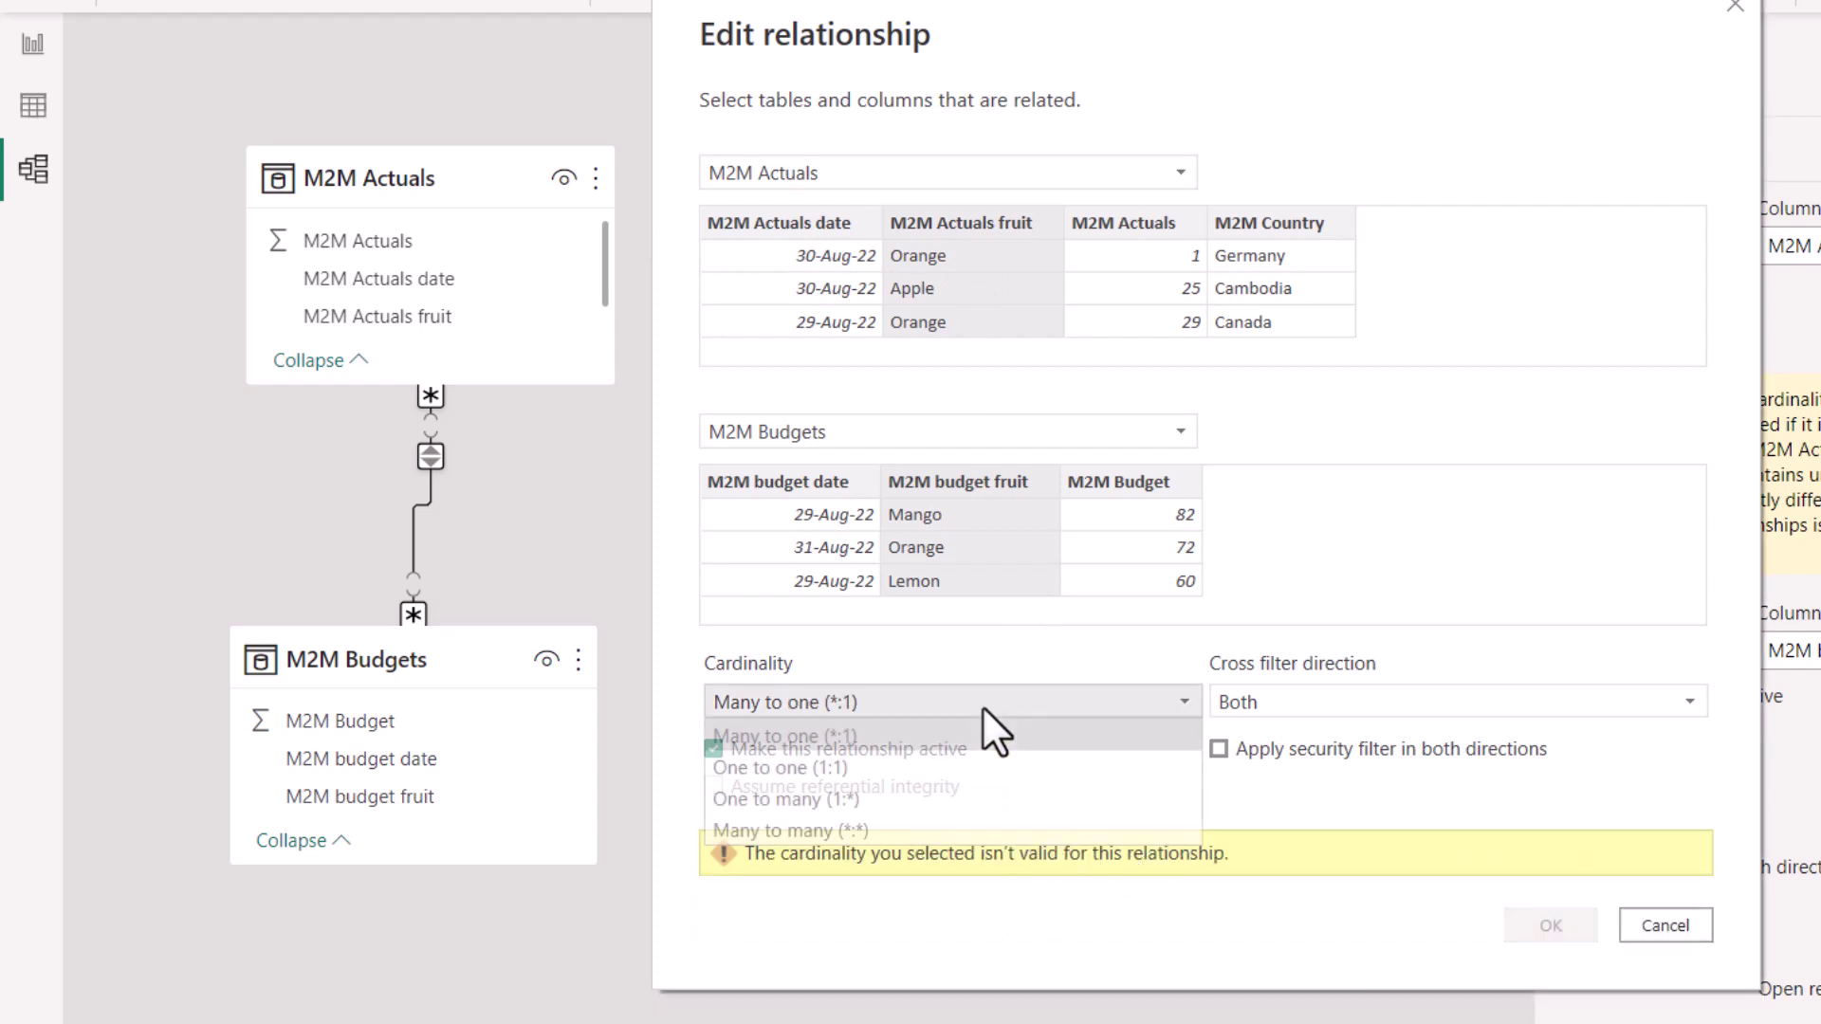
left_click(1651, 927)
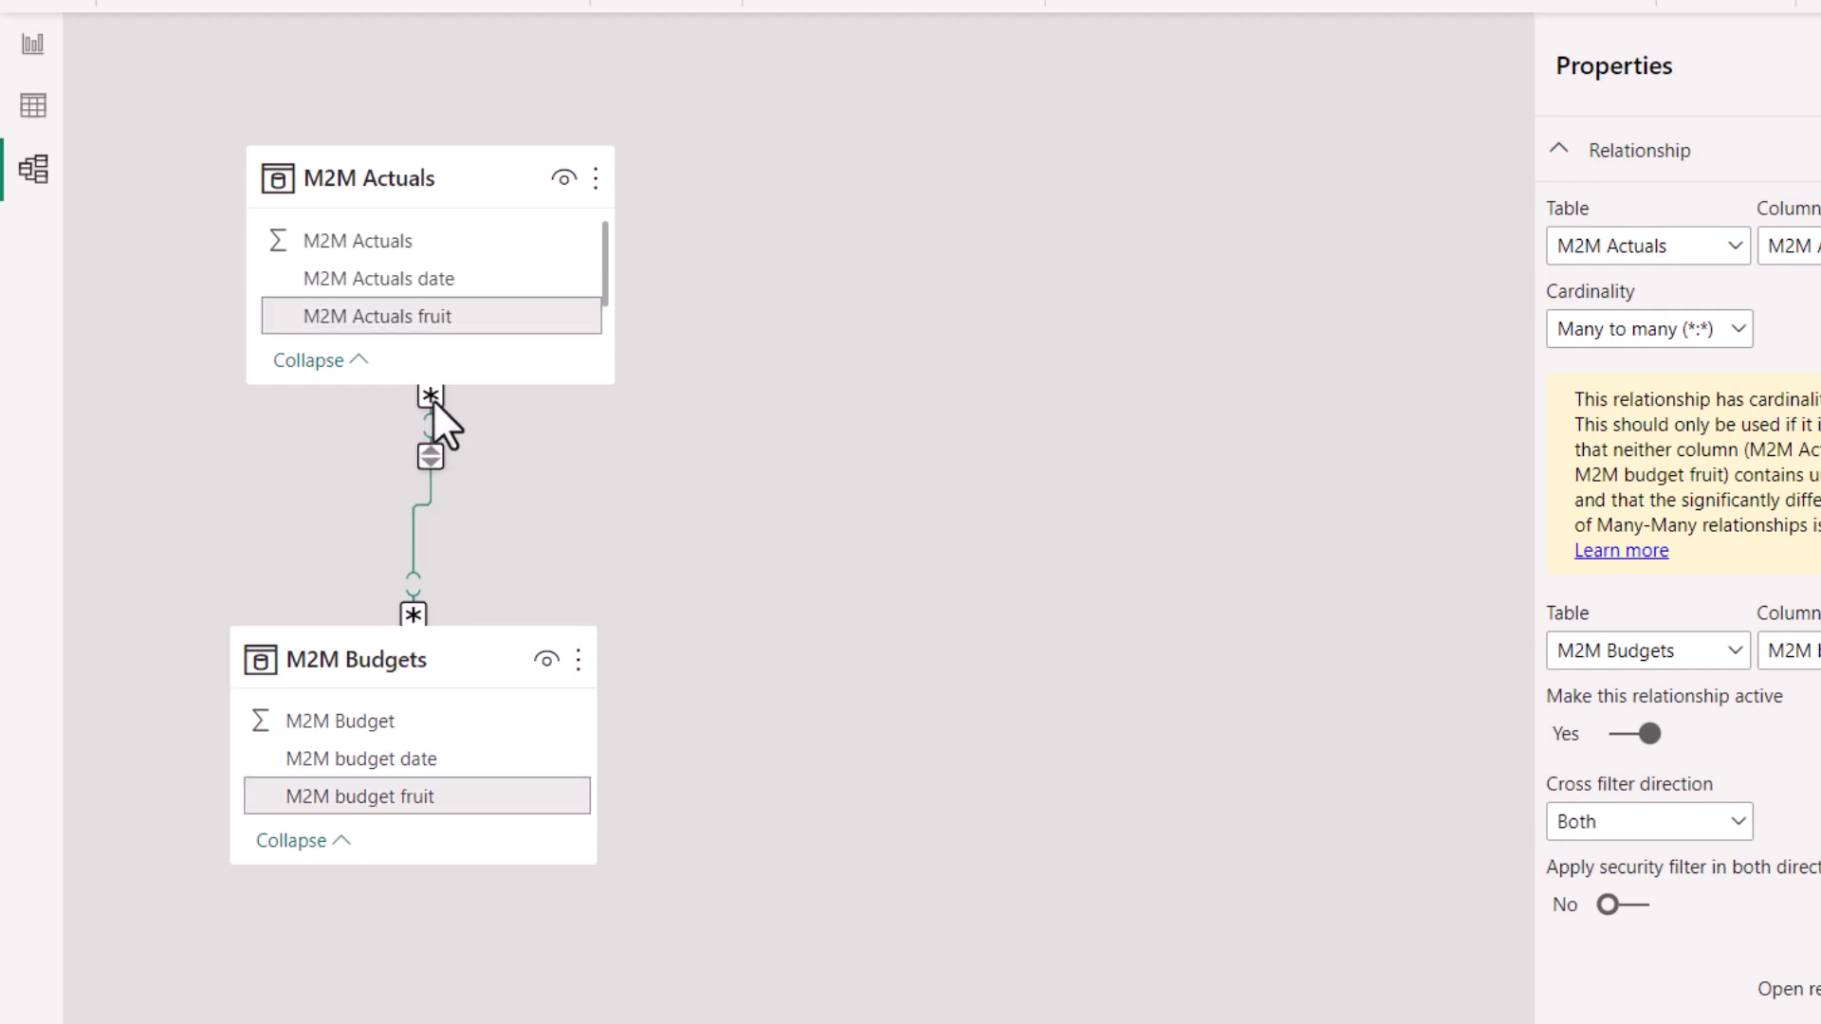
Build a table visual on the Many to many report page from M2M Actuals fruit, M2M Actuals and M2M Budget.
left_click(32, 43)
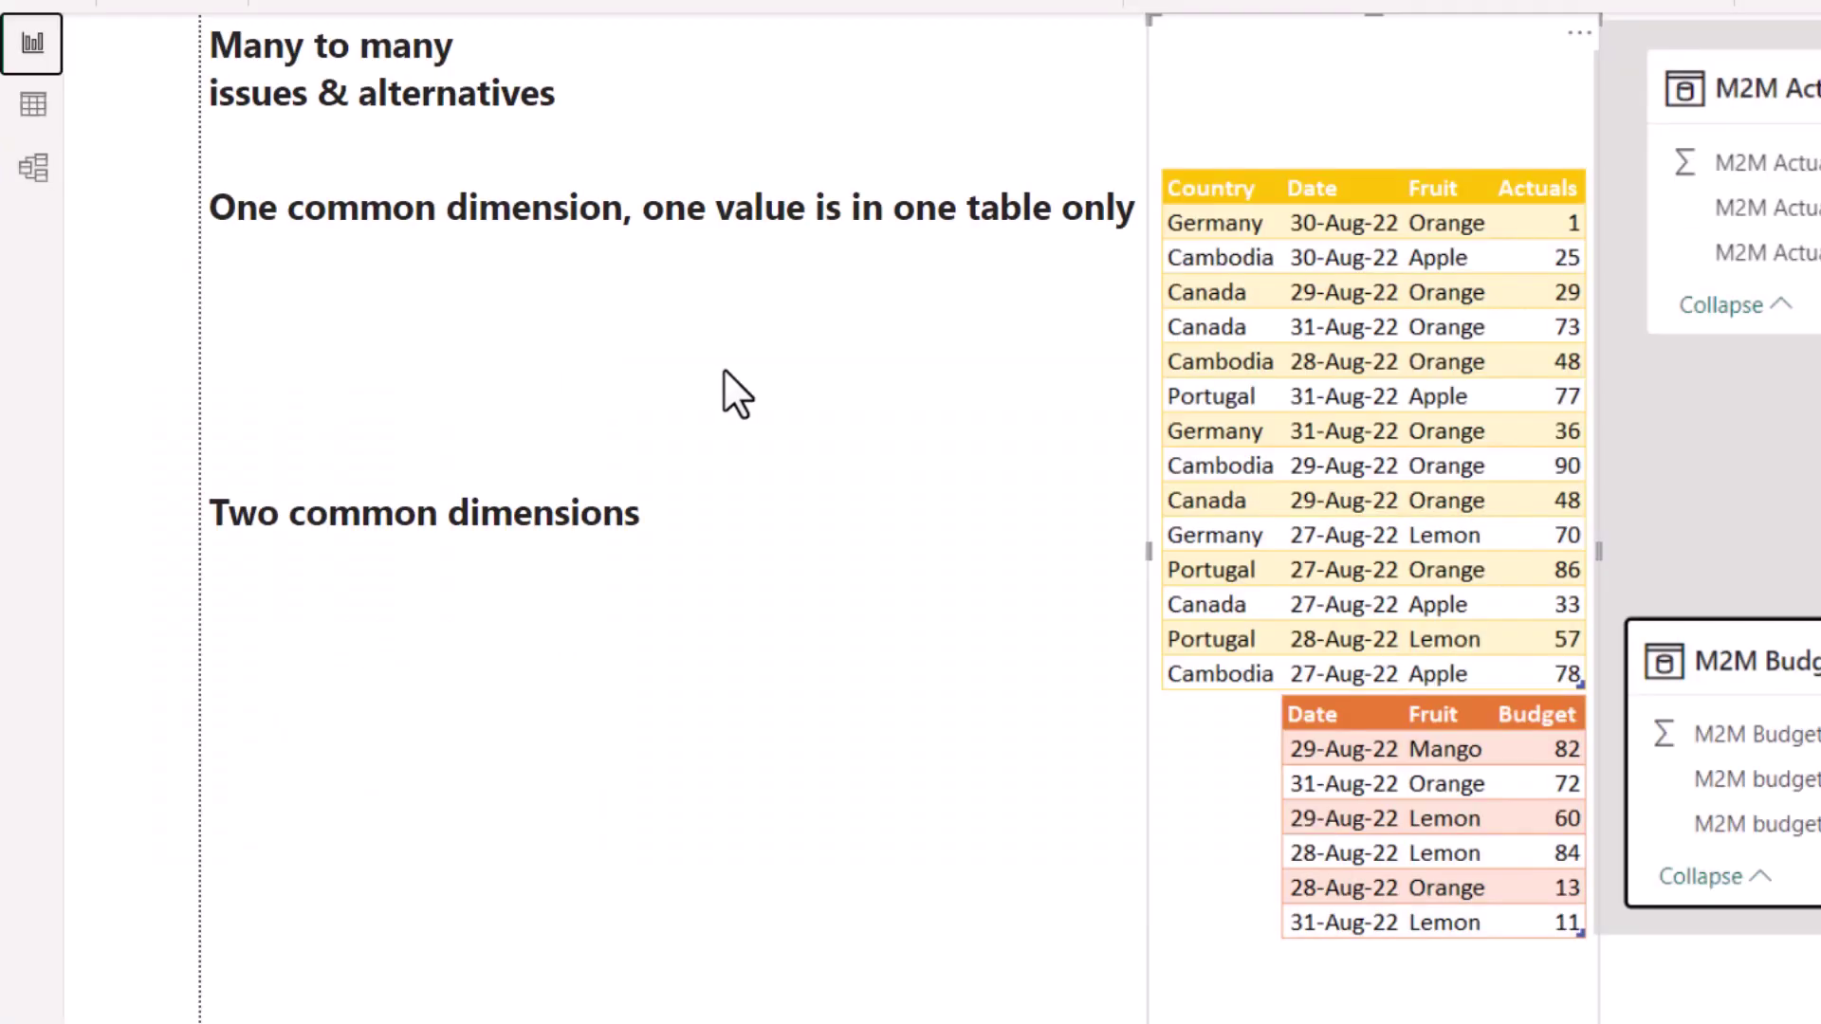
left_click(979, 674)
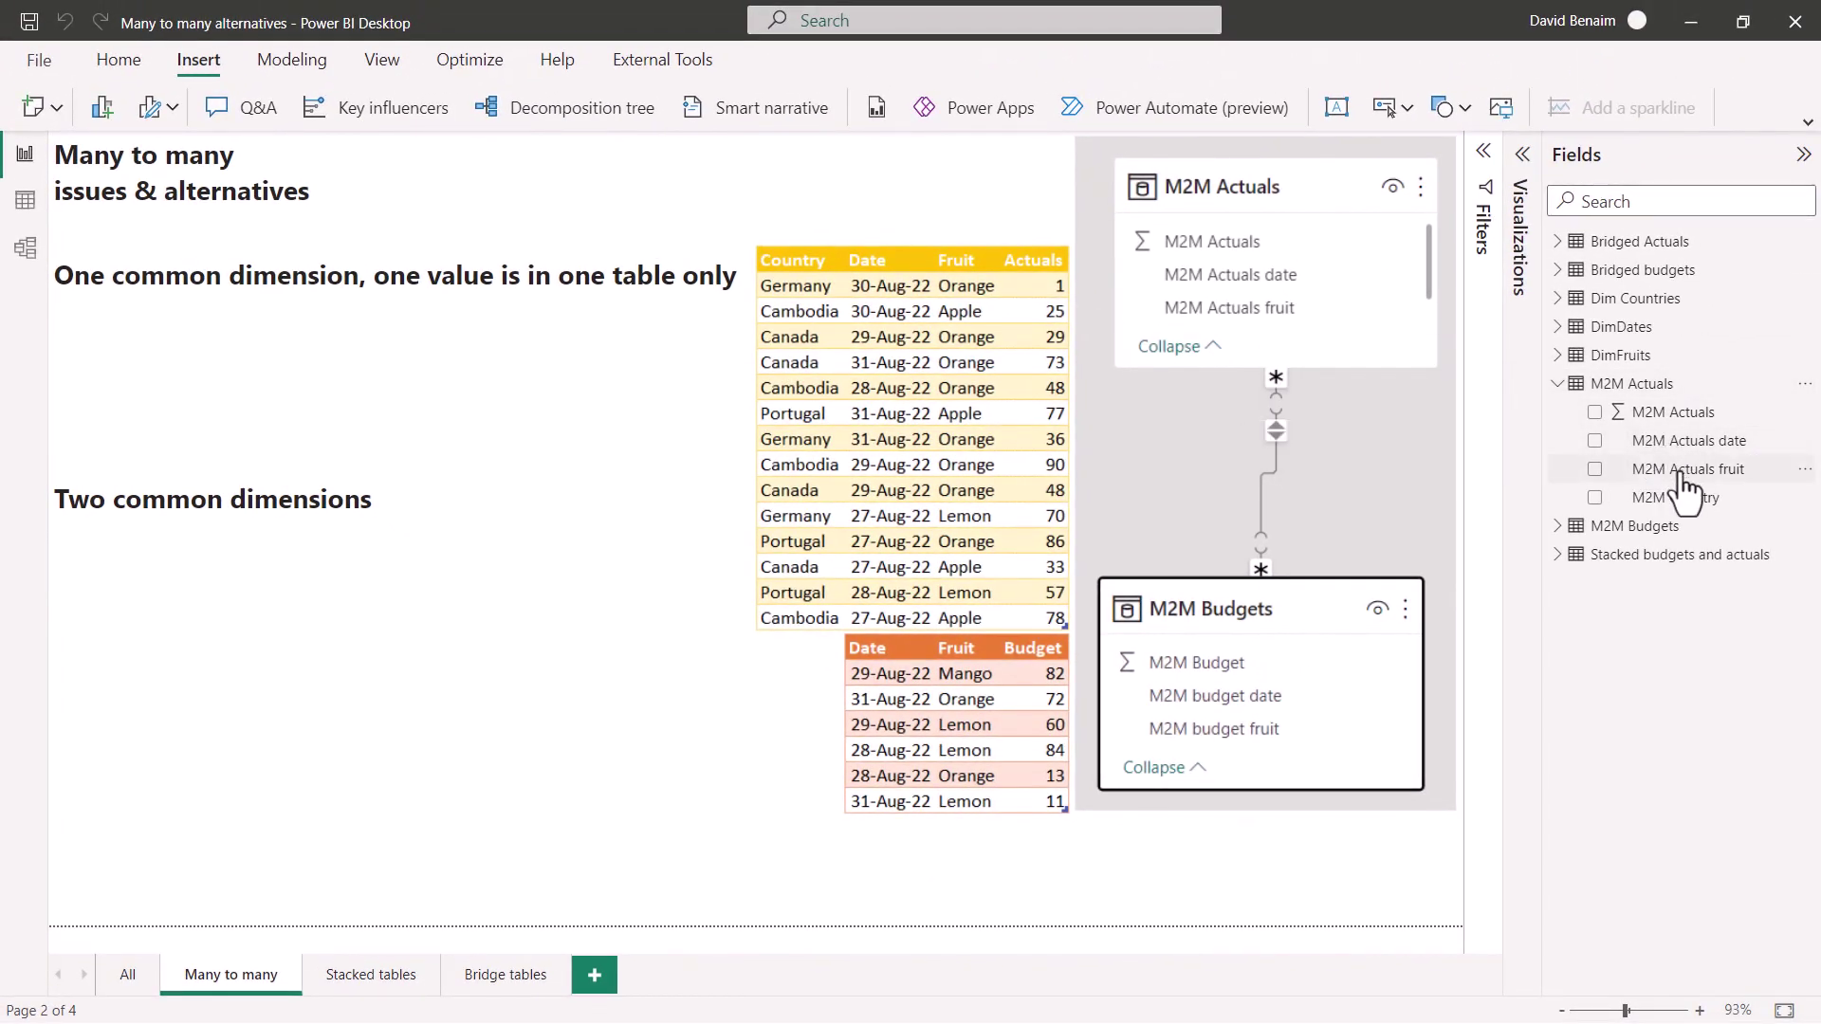
left_click_drag(1676, 474, 275, 403)
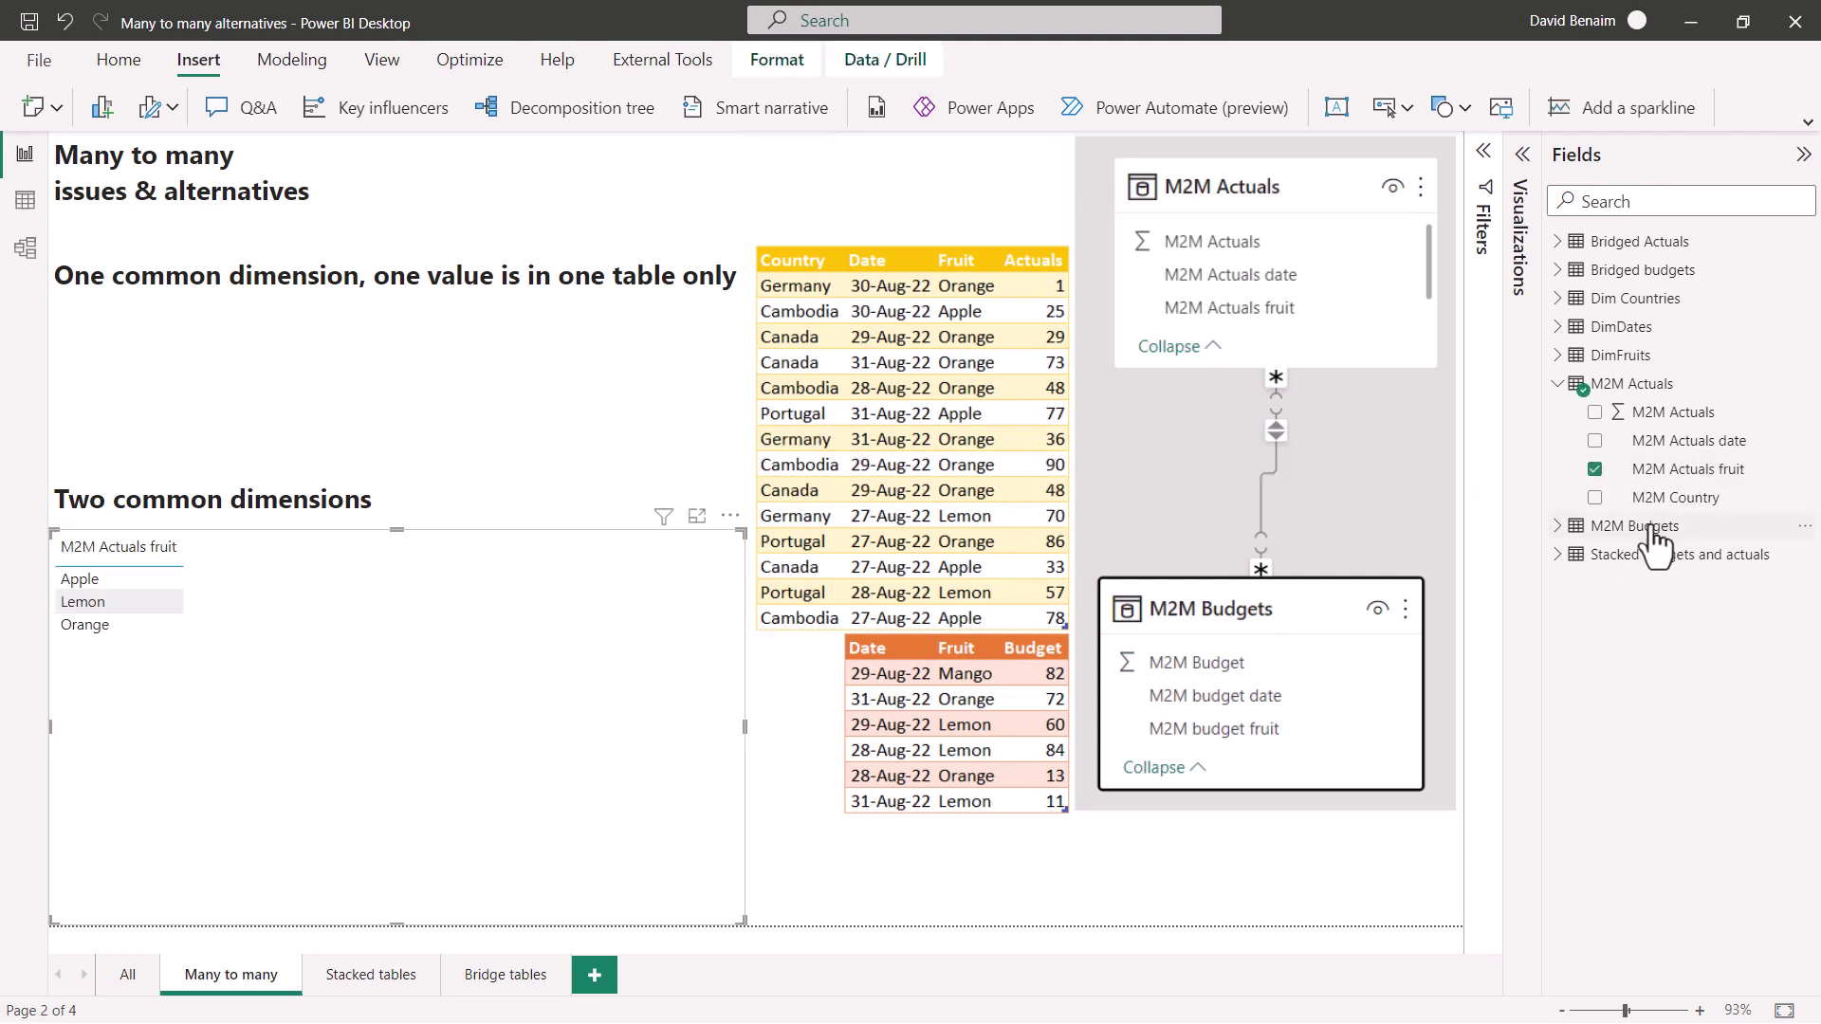
left_click(1595, 413)
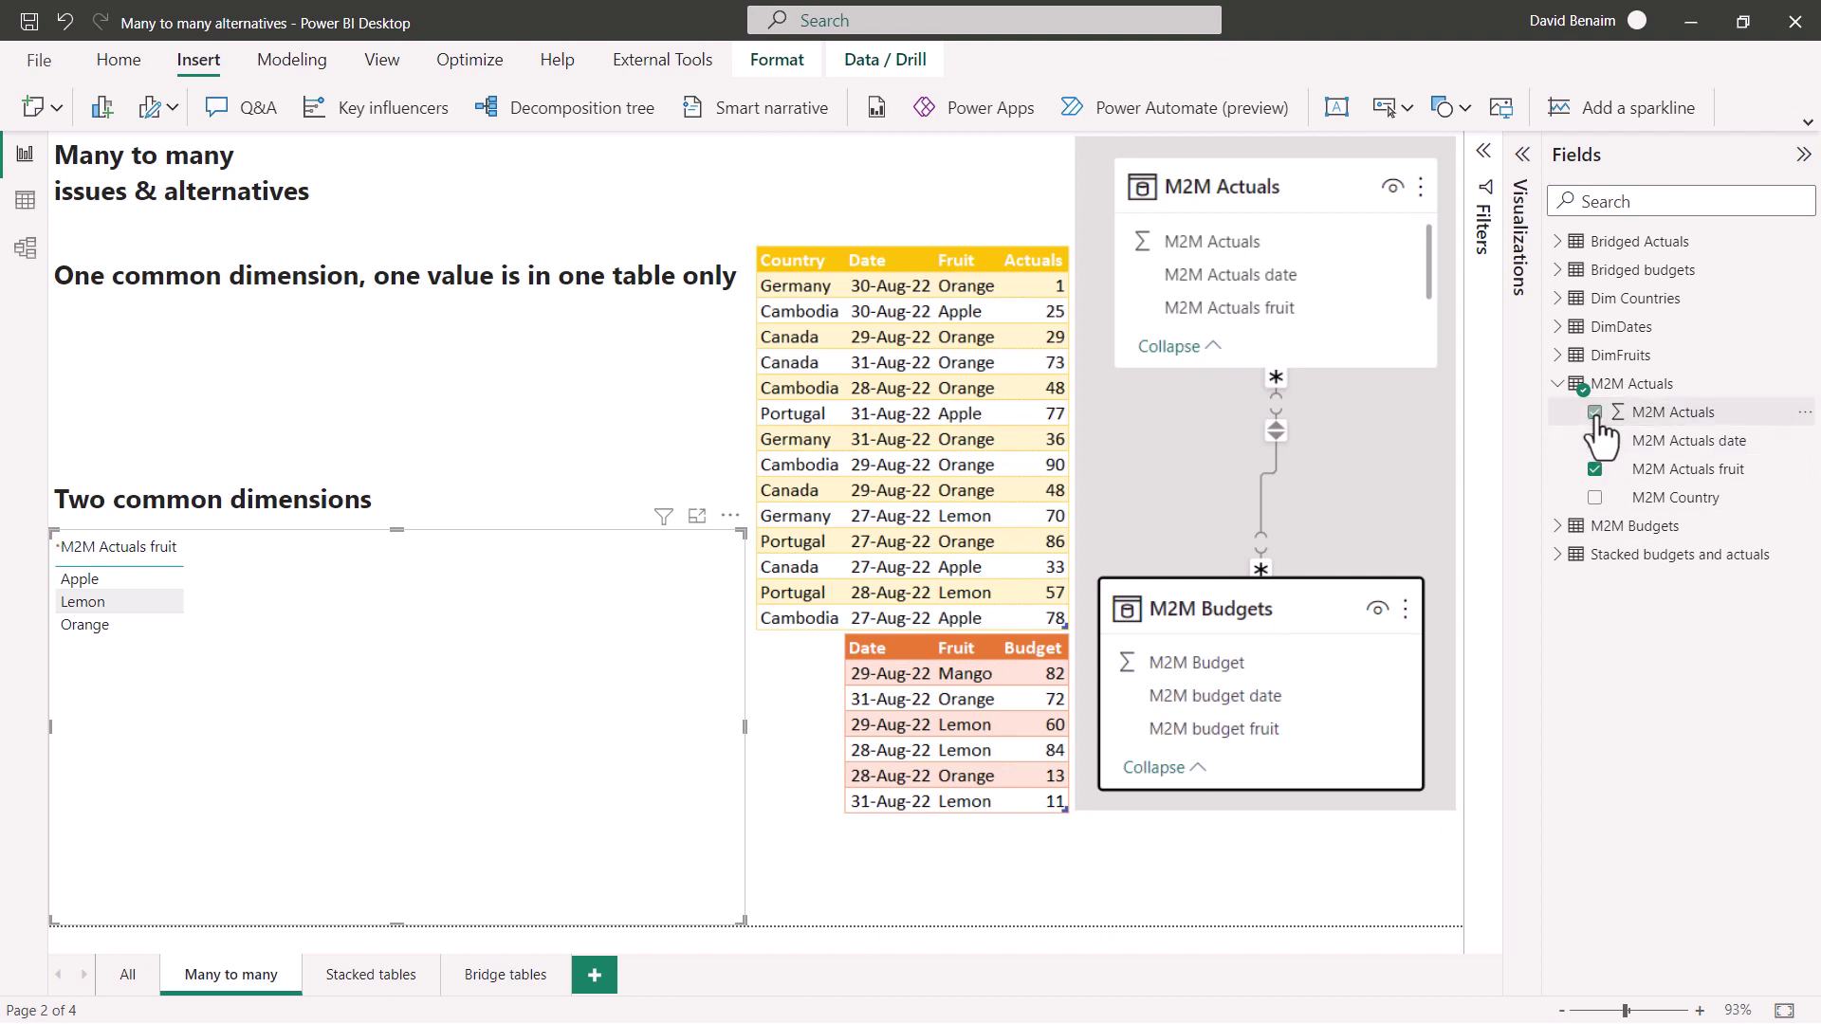
left_click(1580, 529)
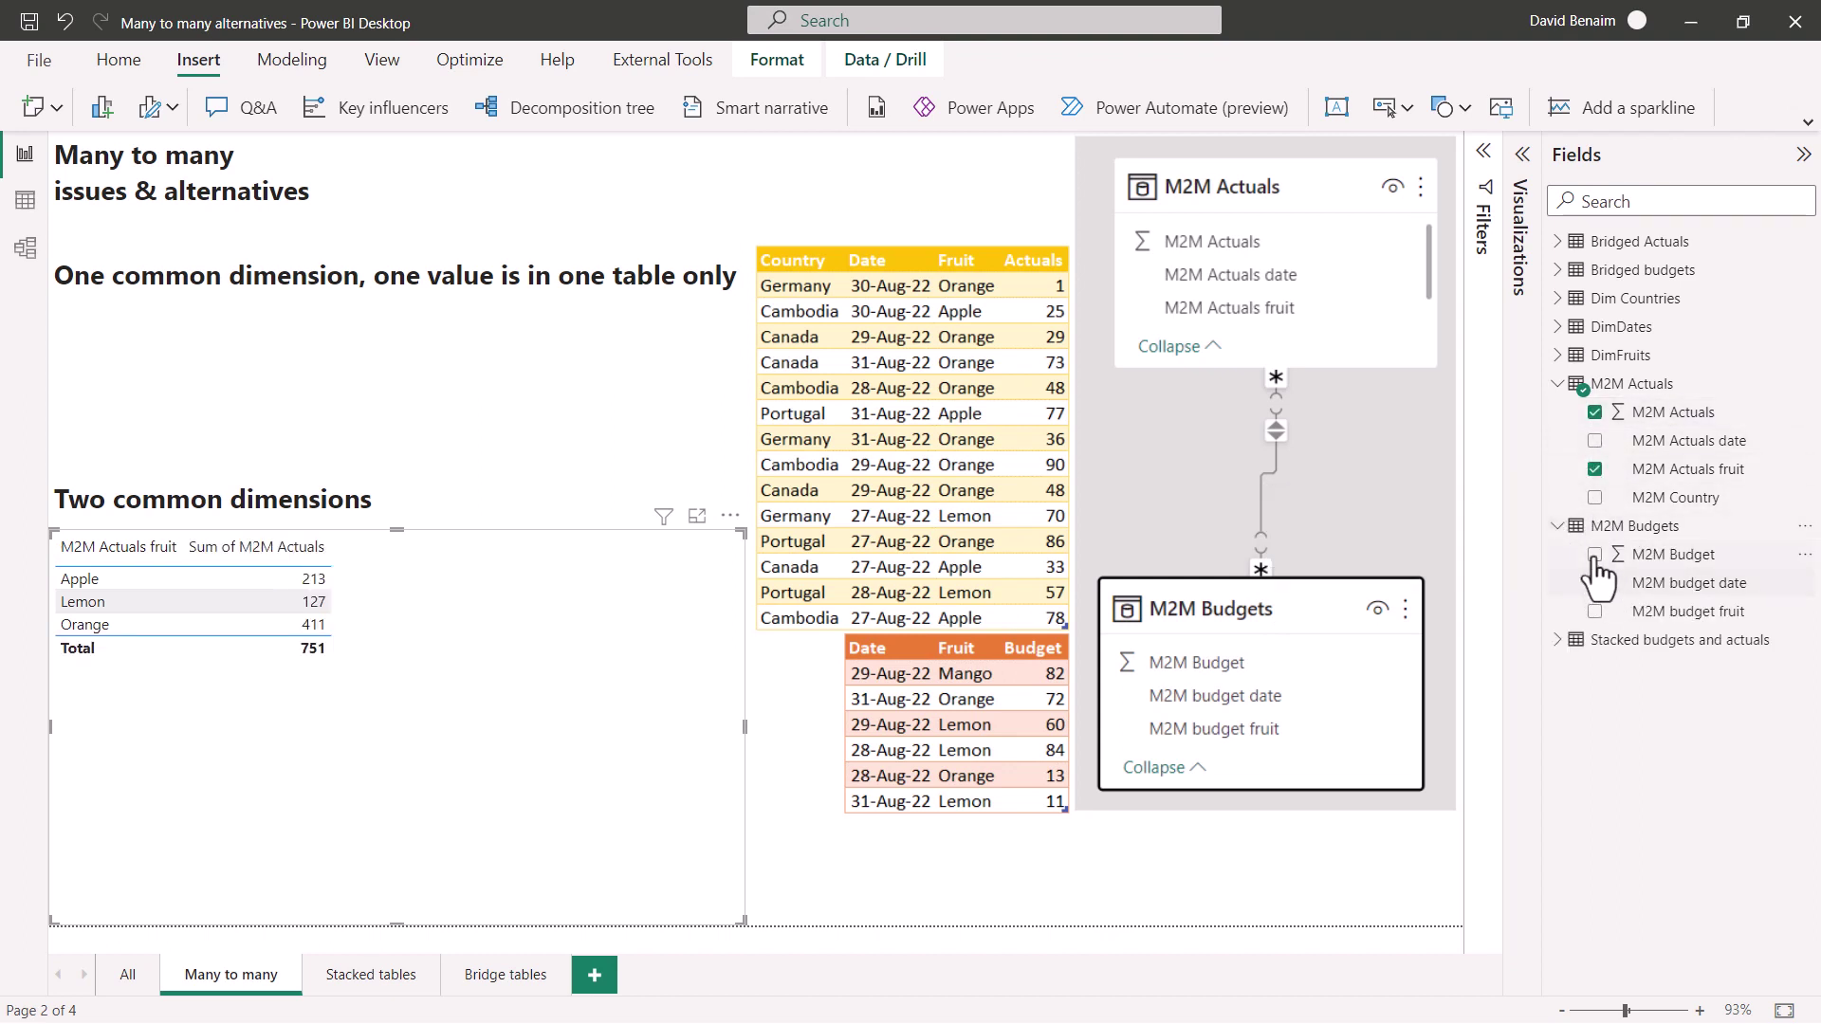
left_click(1595, 555)
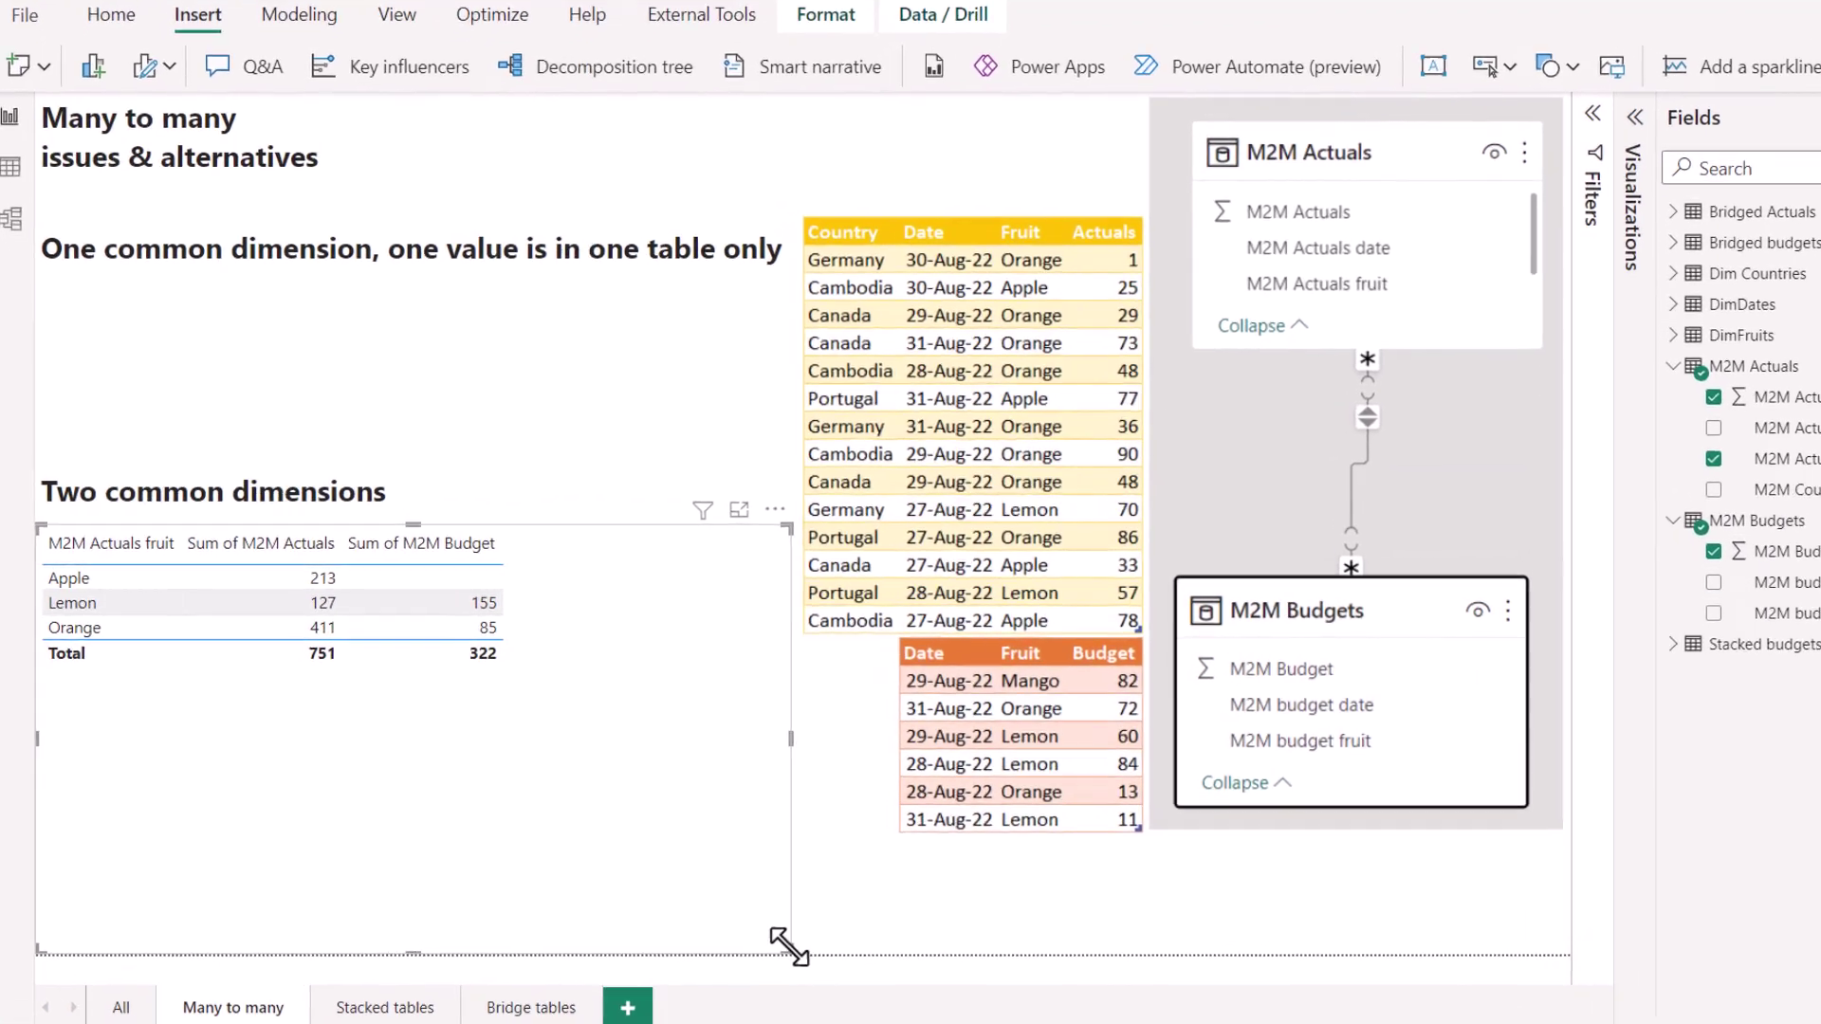
Shrink the fruit table to fit its contents and place it beneath the "One common dimension" heading.
left_click_drag(745, 922, 521, 713)
left_click_drag(571, 518, 590, 205)
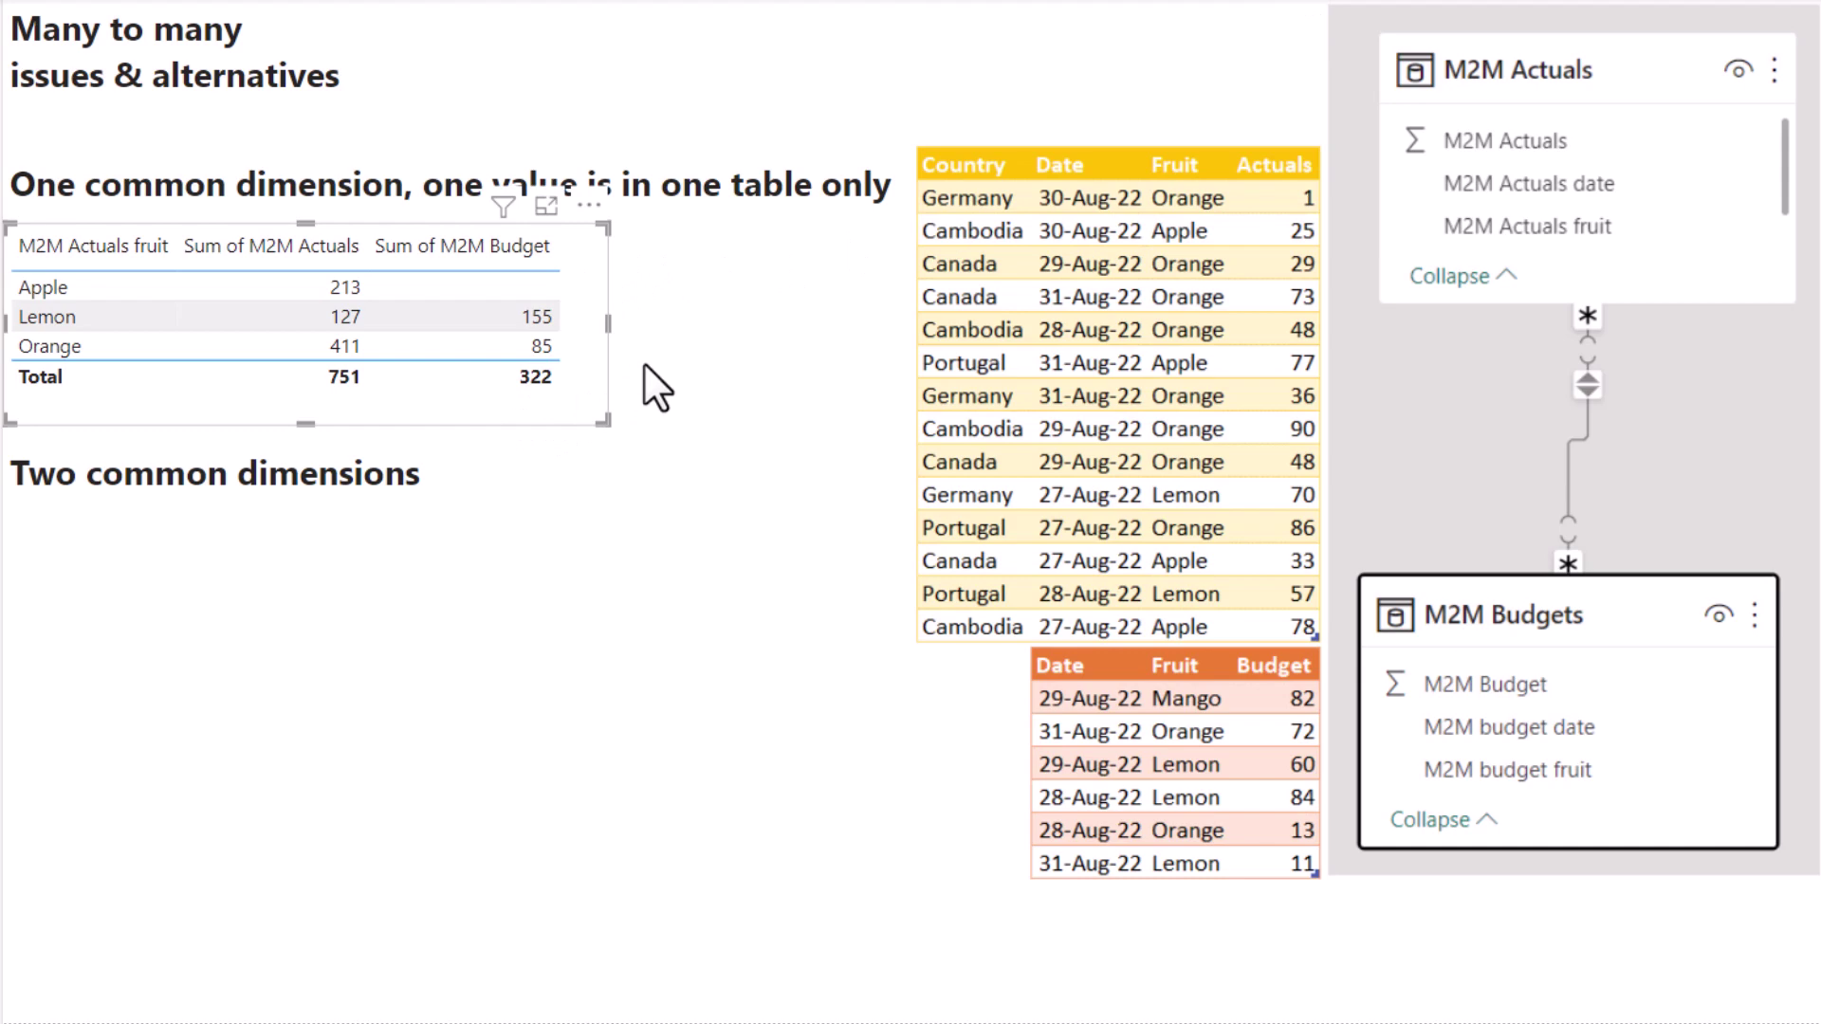
left_click(594, 368)
left_click(817, 337)
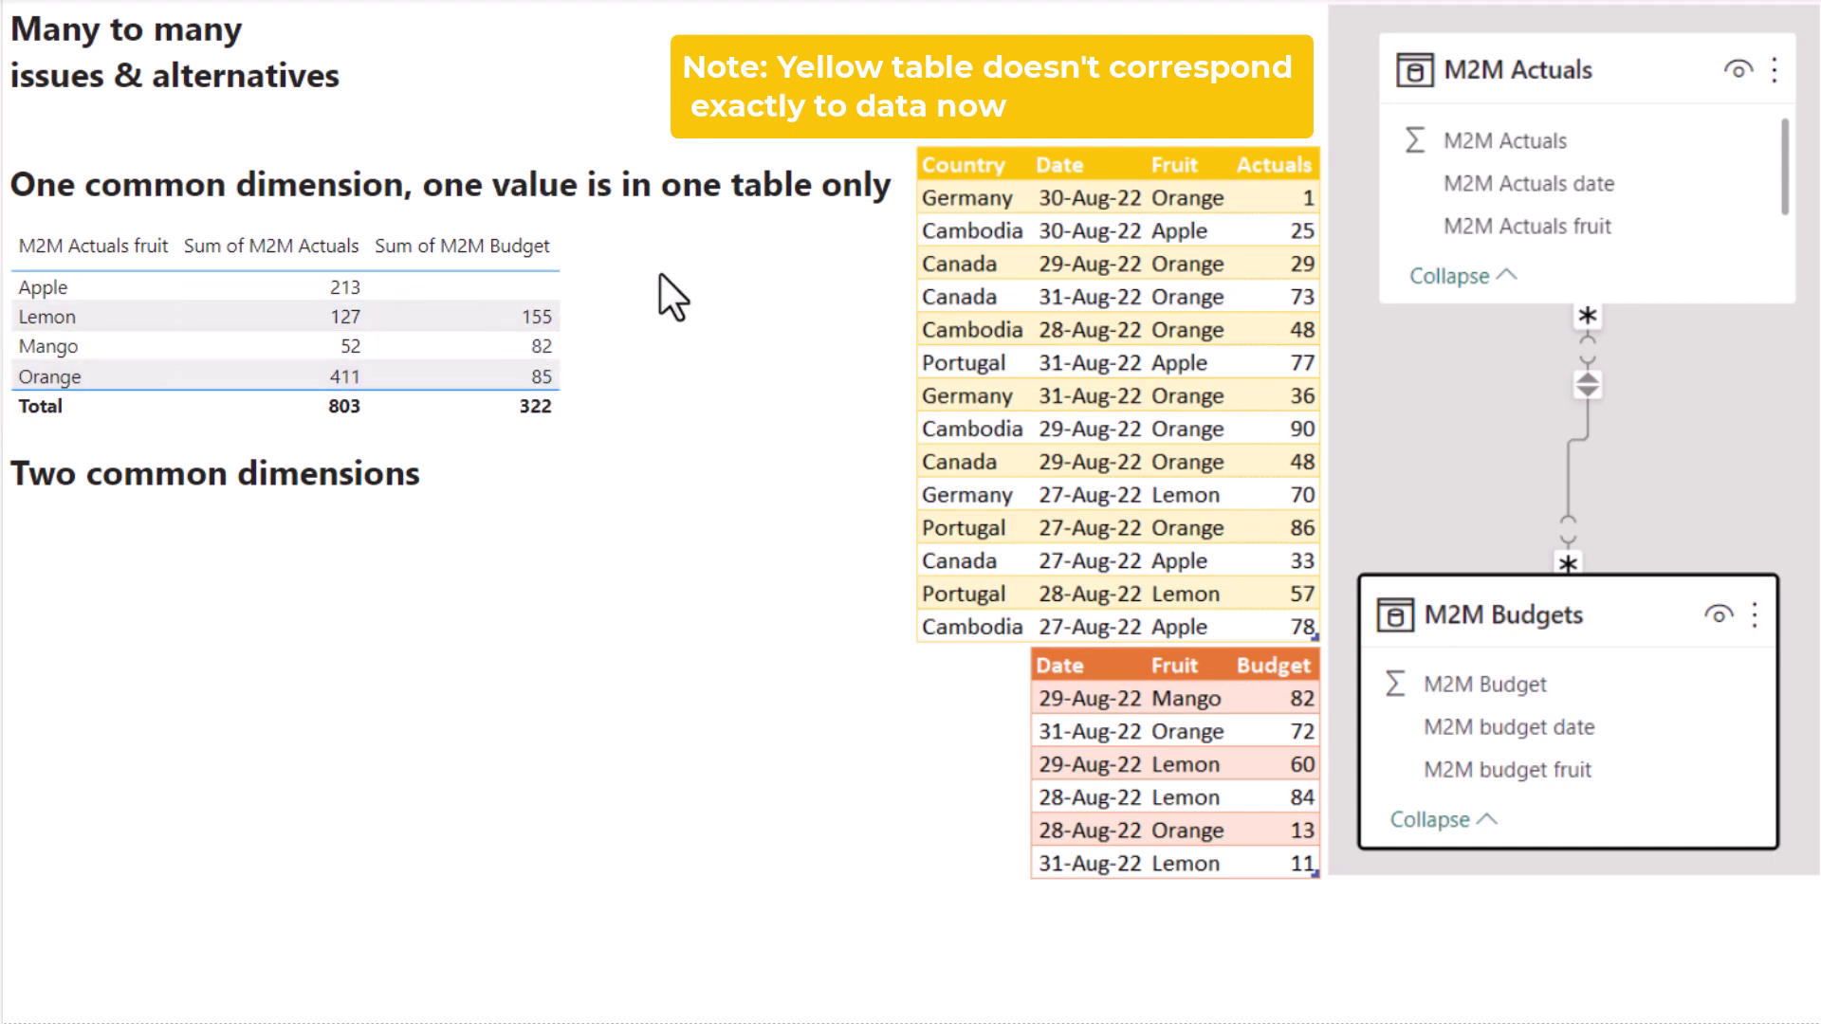
left_click_drag(424, 183, 901, 190)
left_click(799, 313)
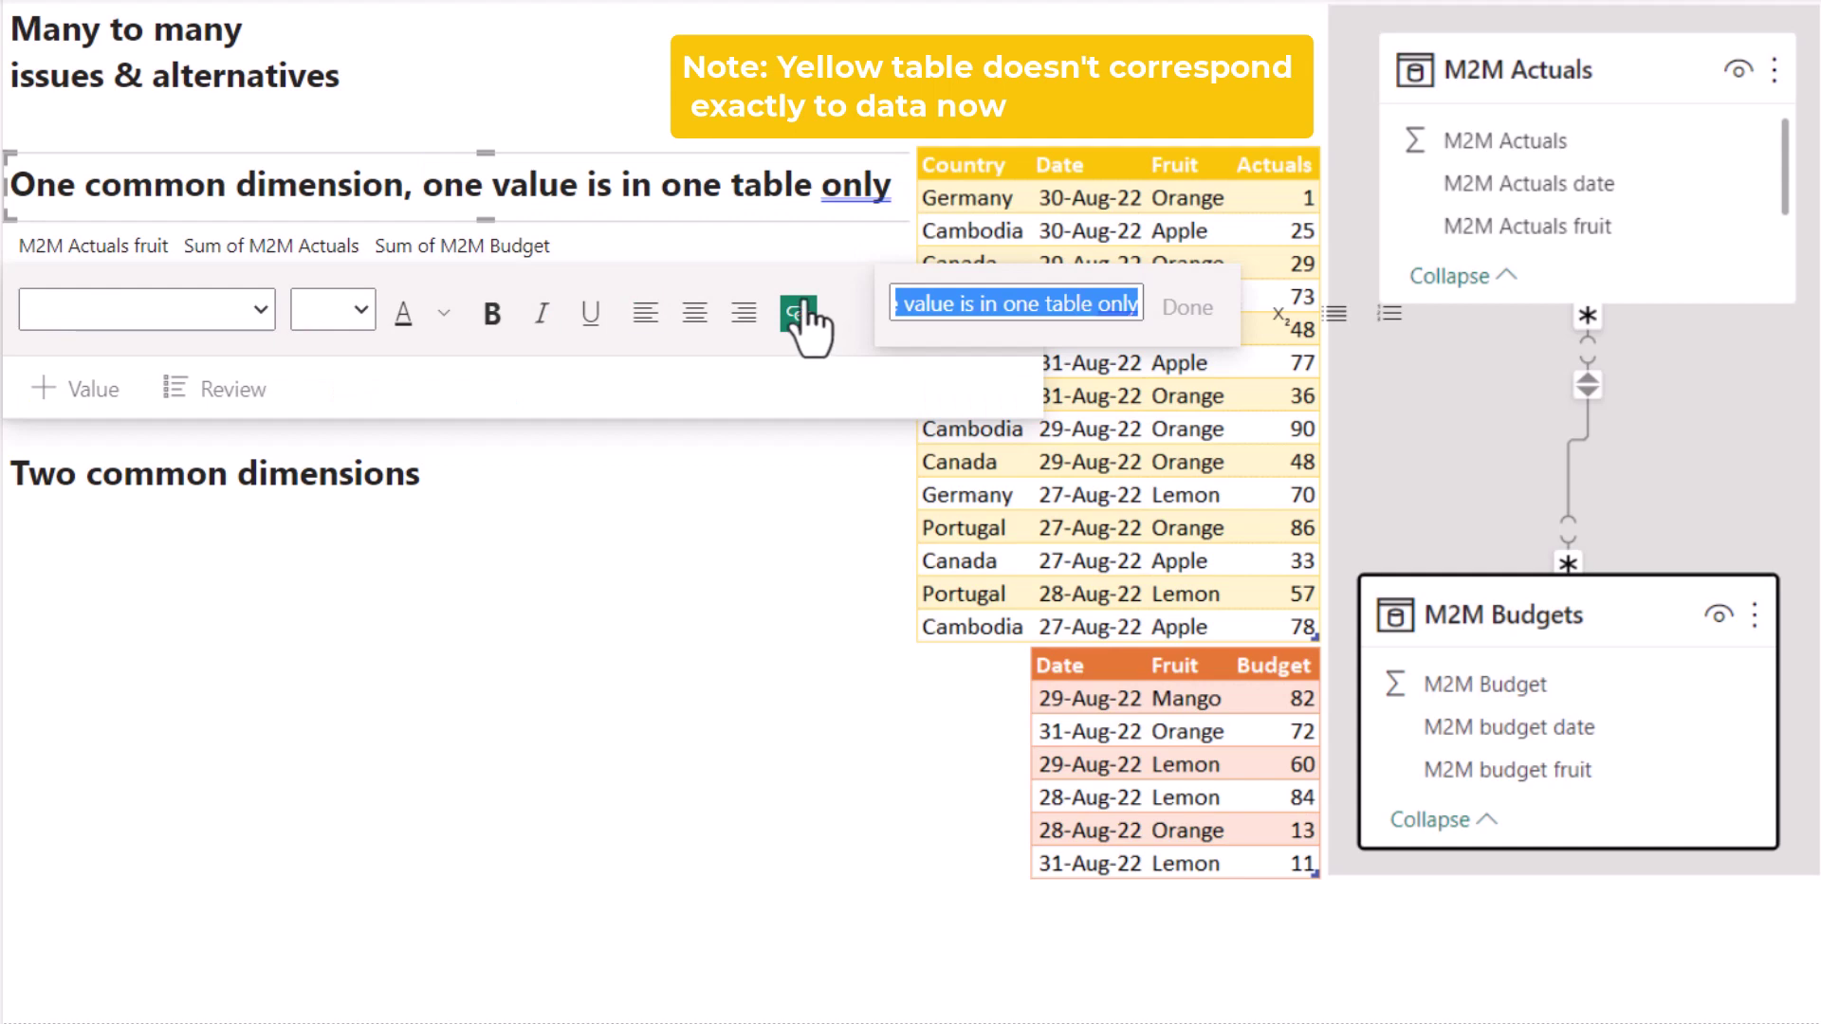
left_click(738, 524)
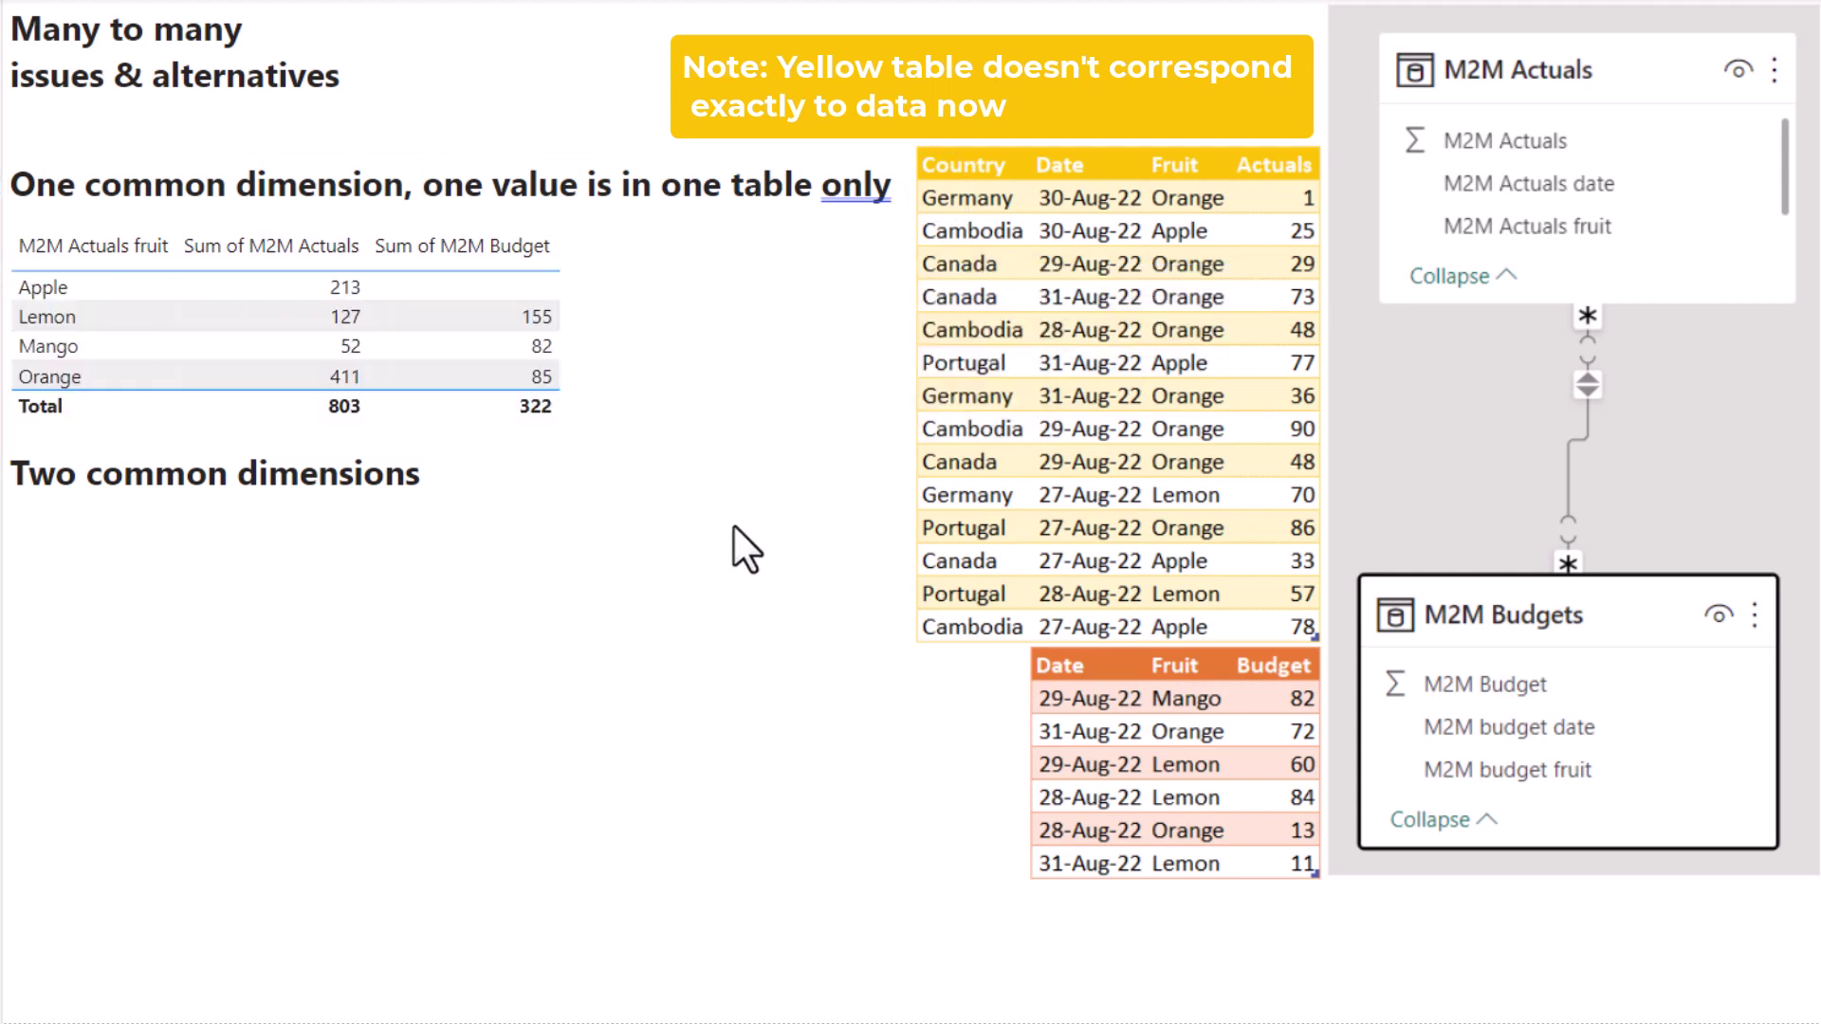
Build a widened table under "Two common dimensions" with M2M Actuals date, M2M Actuals fruit, M2M Actuals and M2M Budget, sorted descending by Sum of M2M Budget.
left_click(378, 475)
left_click(387, 607)
left_click_drag(1803, 422, 285, 730)
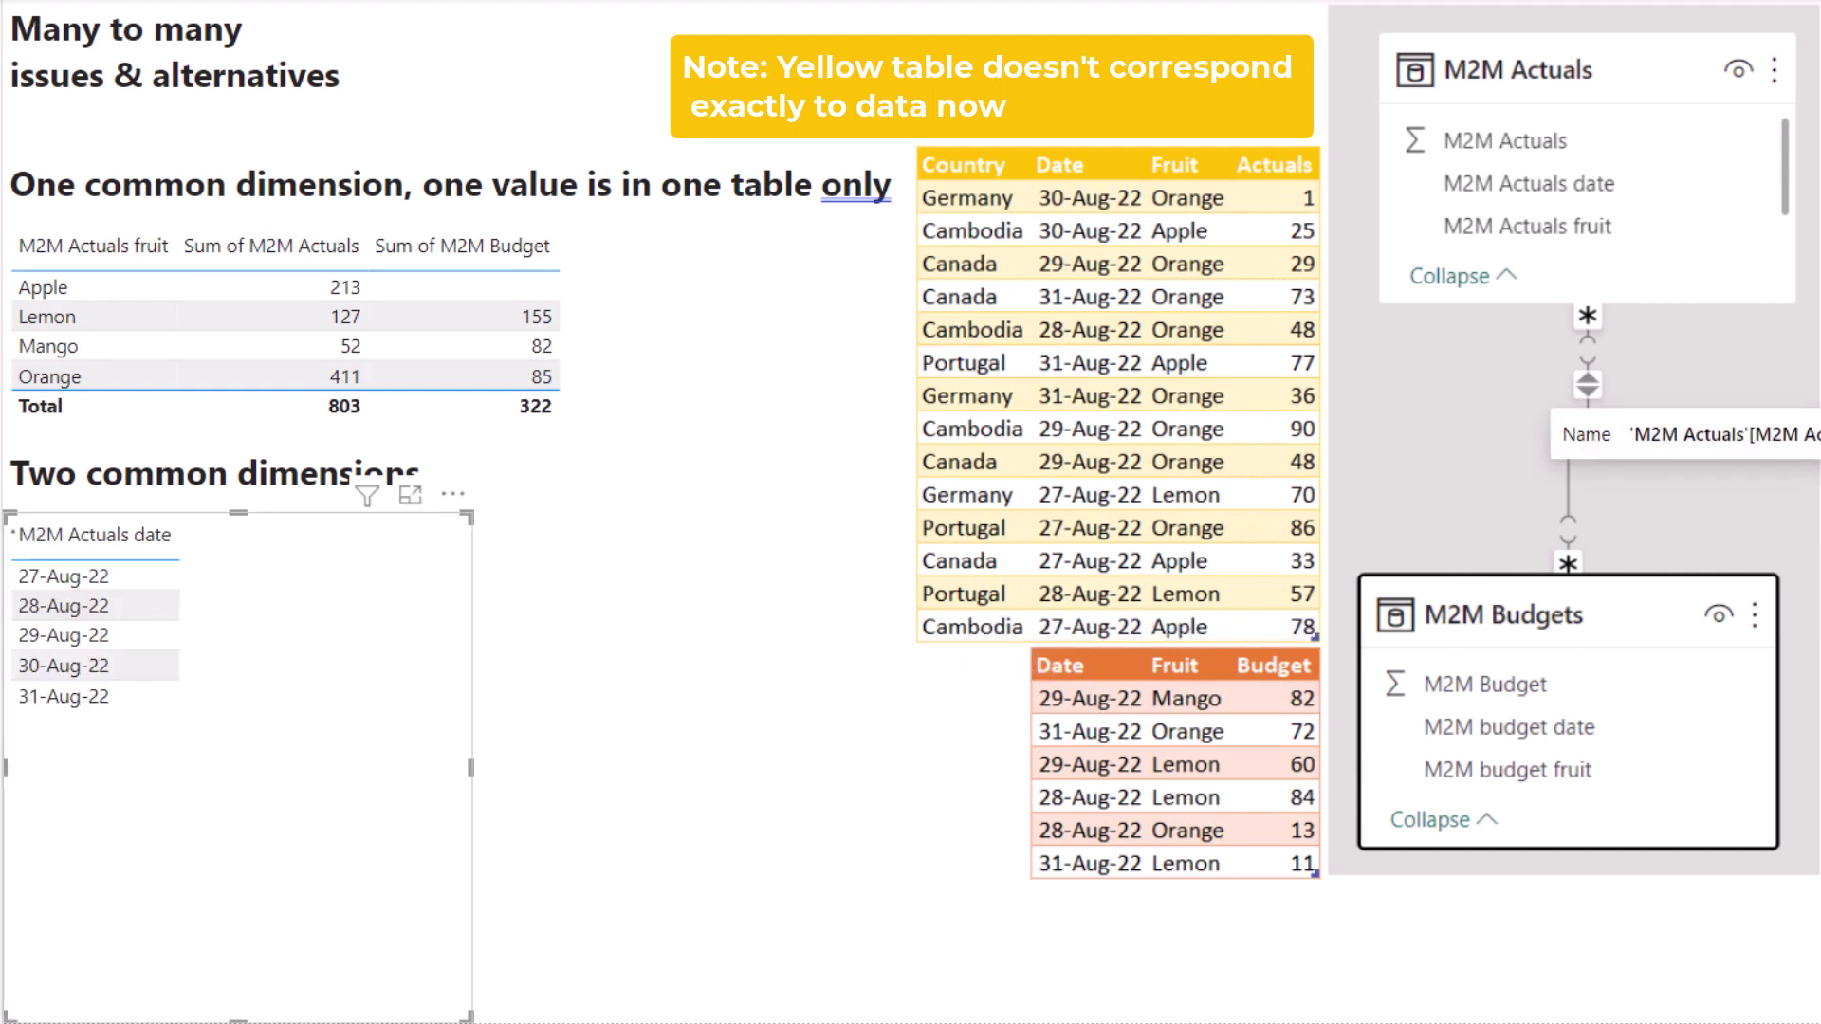
left_click(1807, 418)
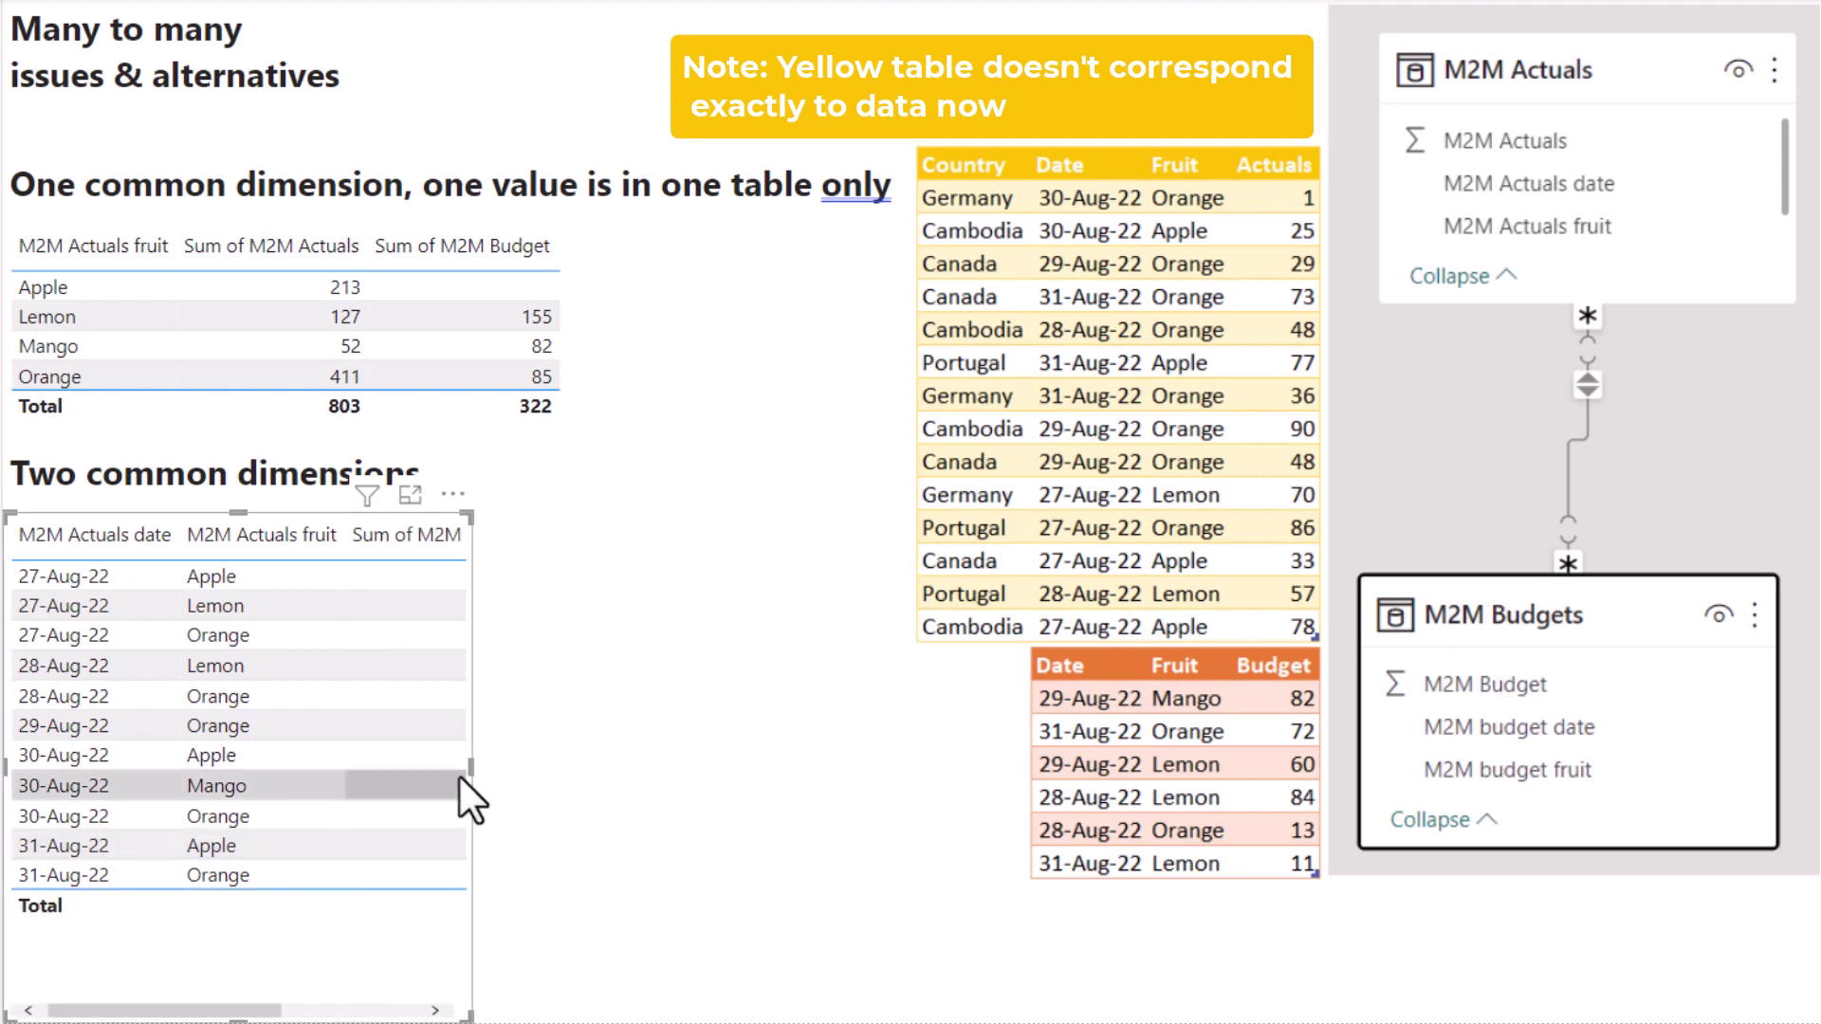
left_click_drag(473, 776, 768, 772)
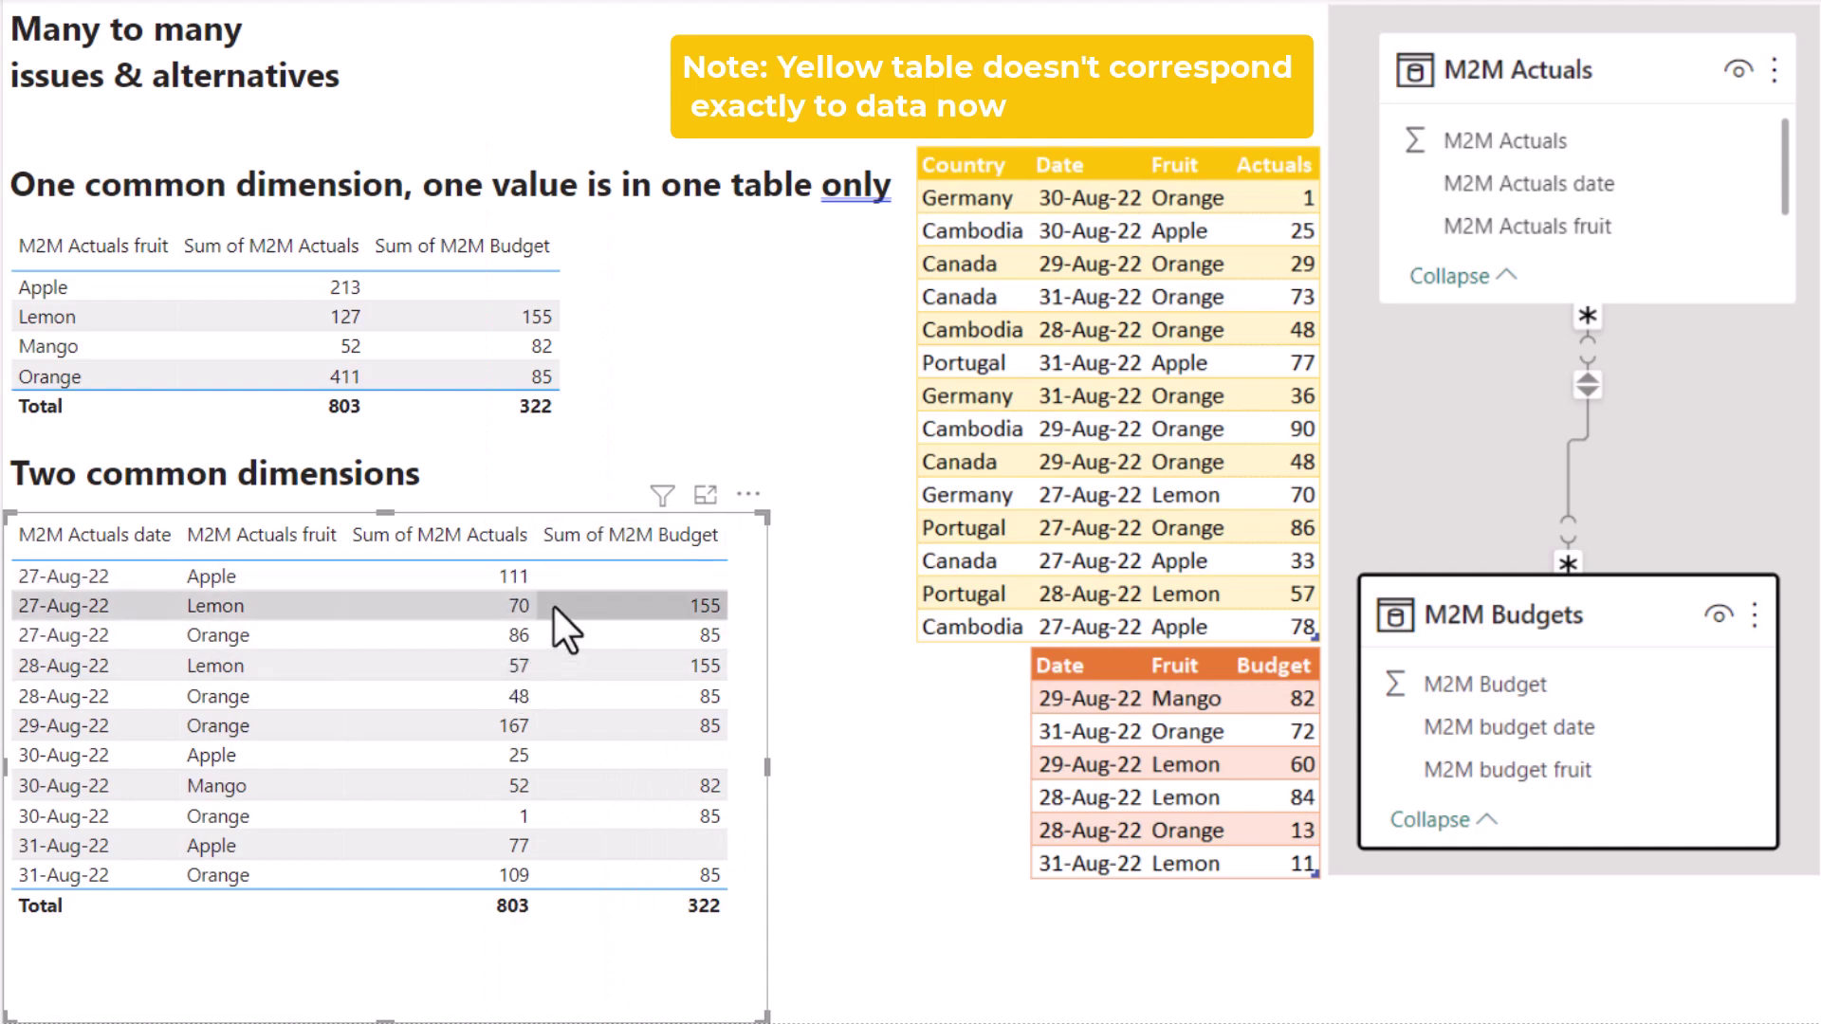
left_click(668, 550)
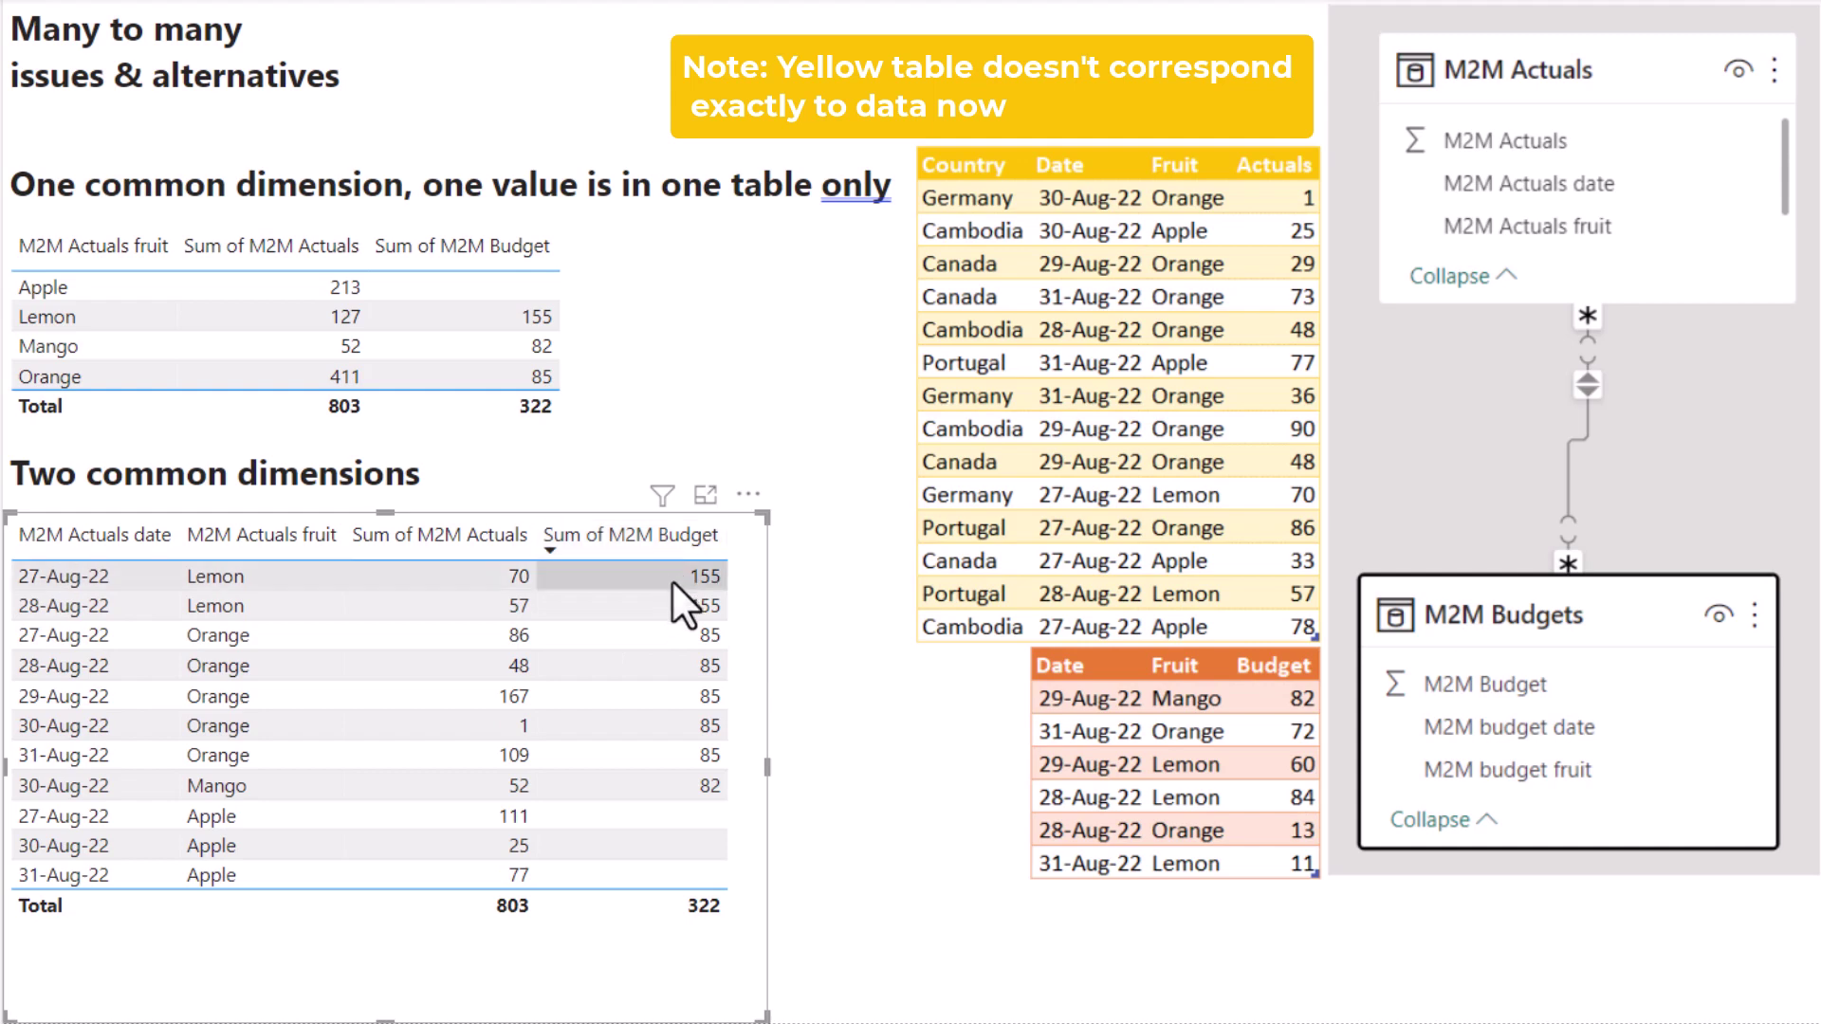
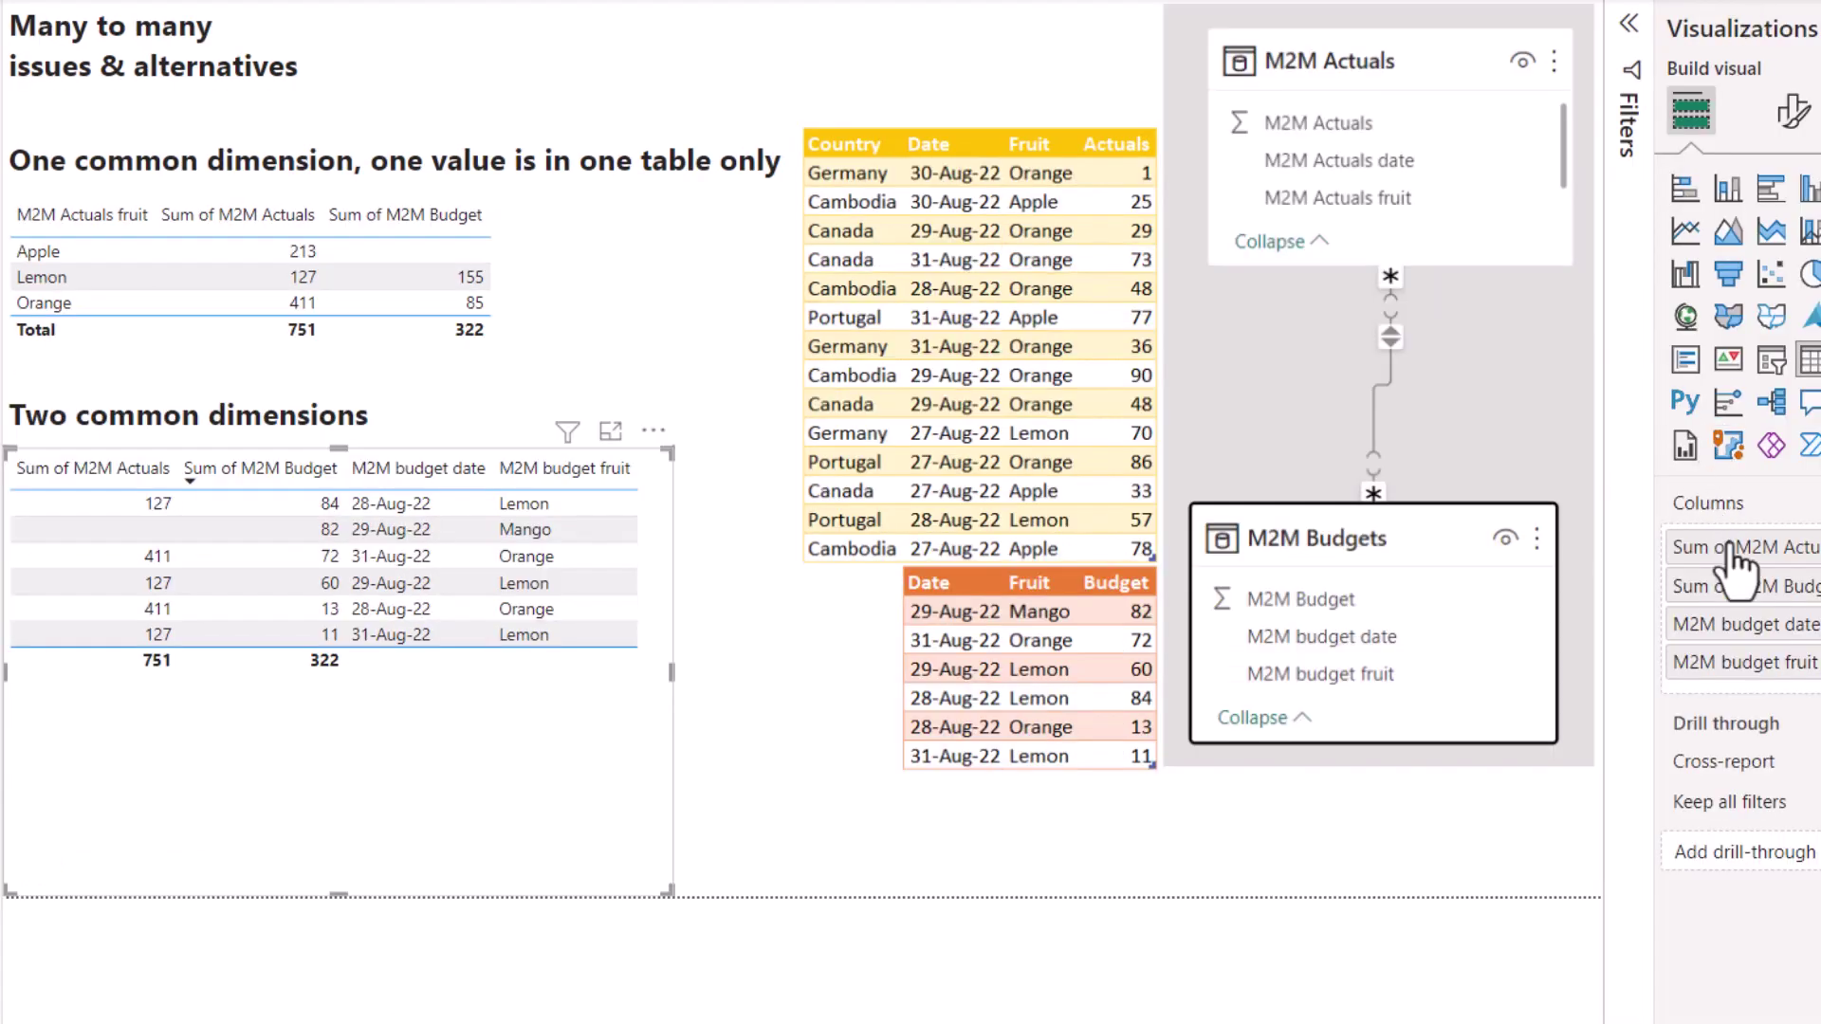
Move the two sum columns after M2M budget date and M2M budget fruit, and sort the table descending by Sum of M2M Actuals.
left_click_drag(1736, 551, 1739, 679)
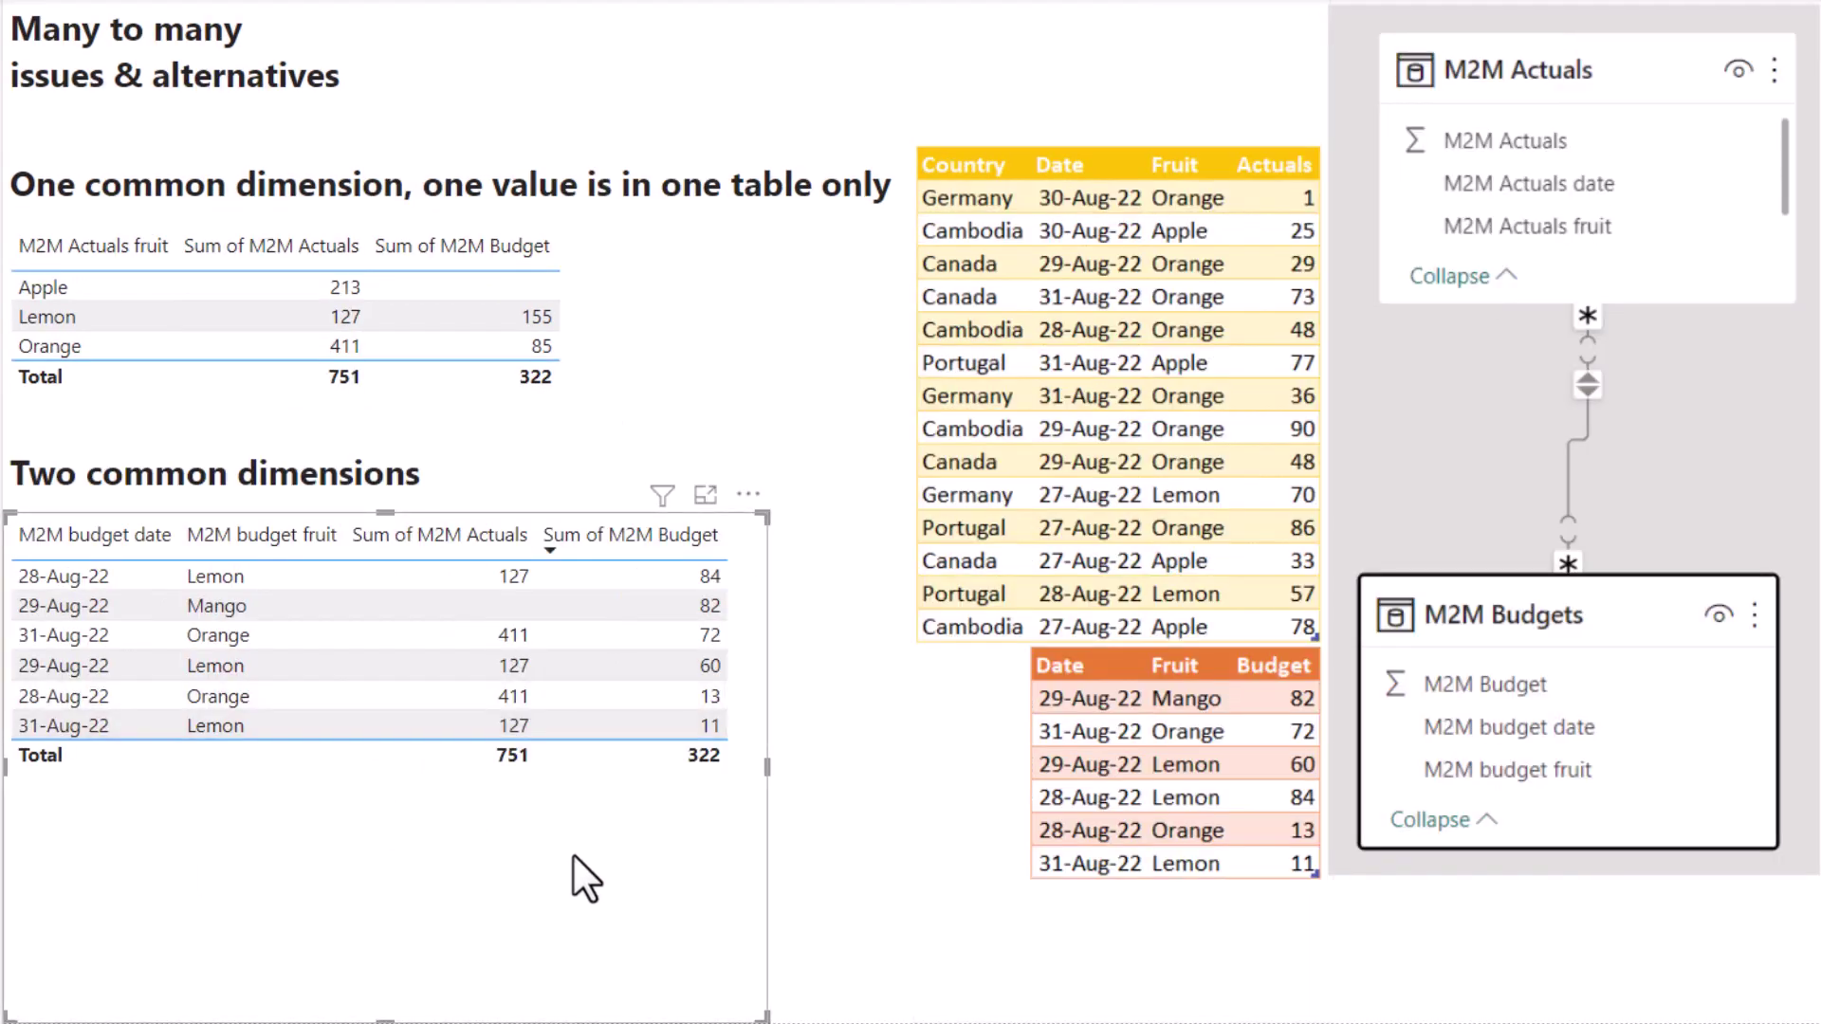
left_click(505, 538)
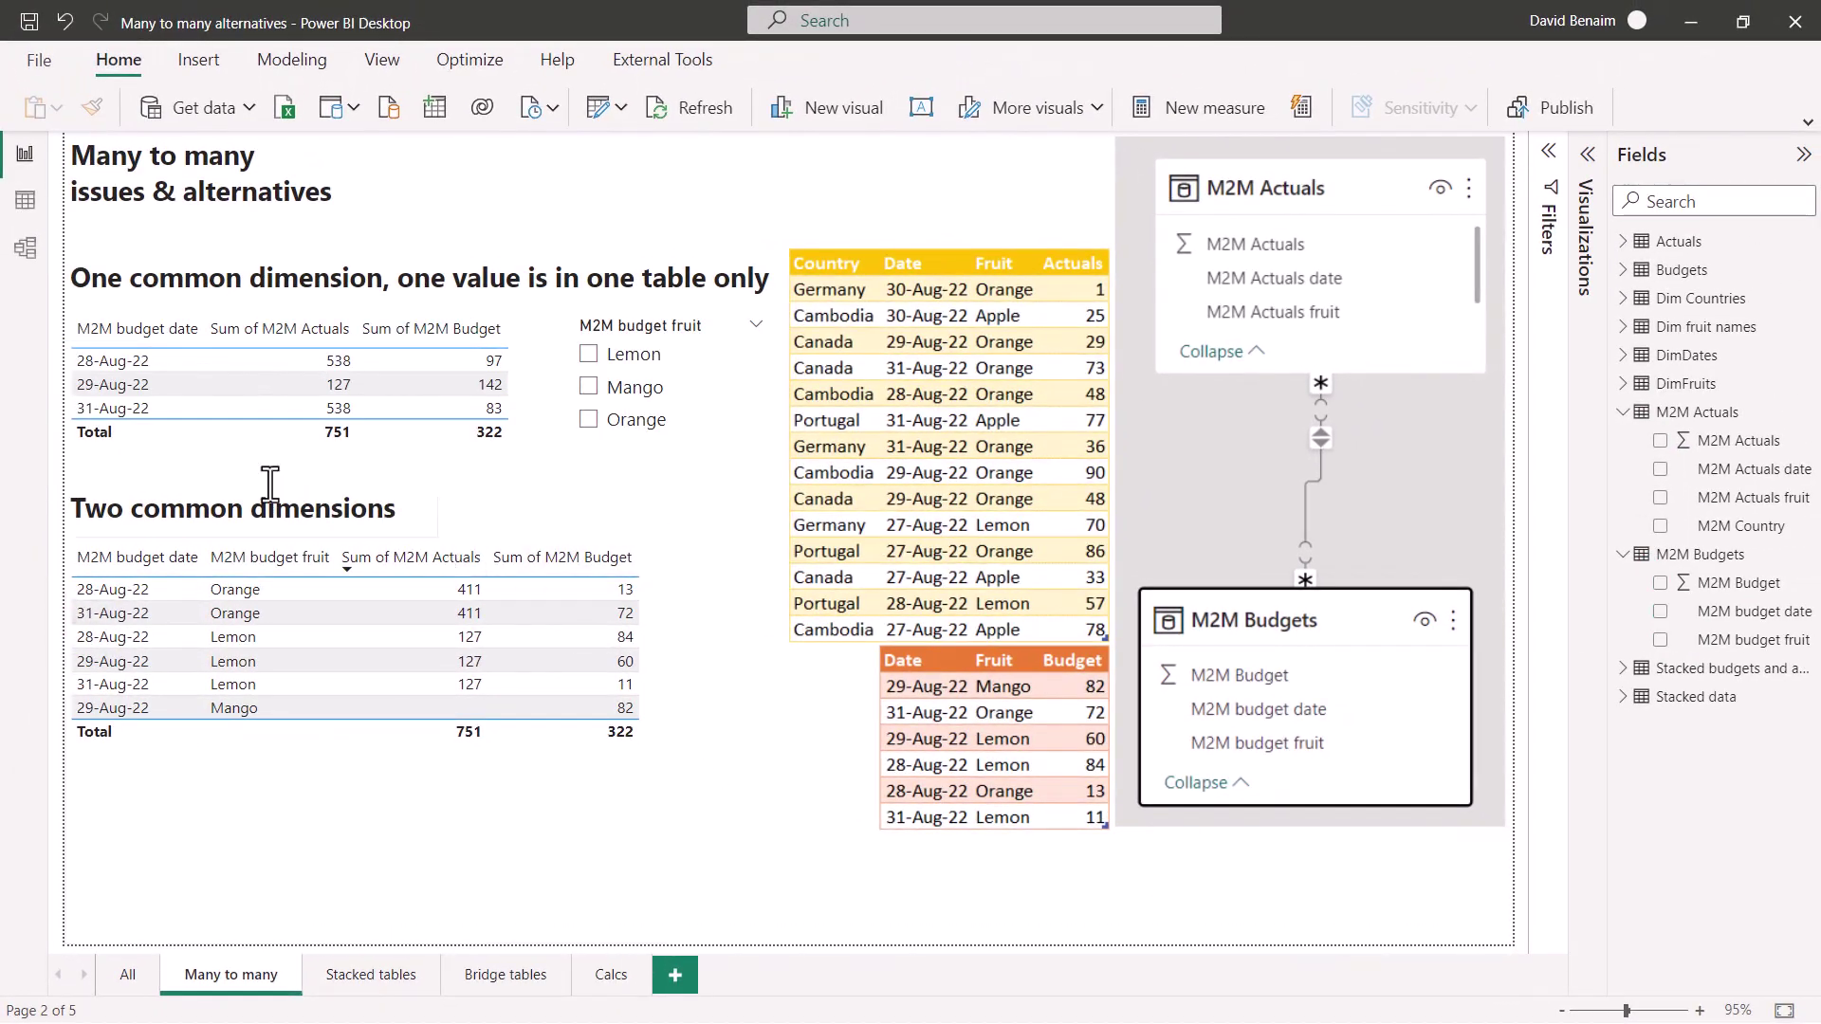
Filter both tables by M2M budget fruit to Orange, Mango and Lemon in turn to compare the sums, and clear the filter.
left_click(589, 420)
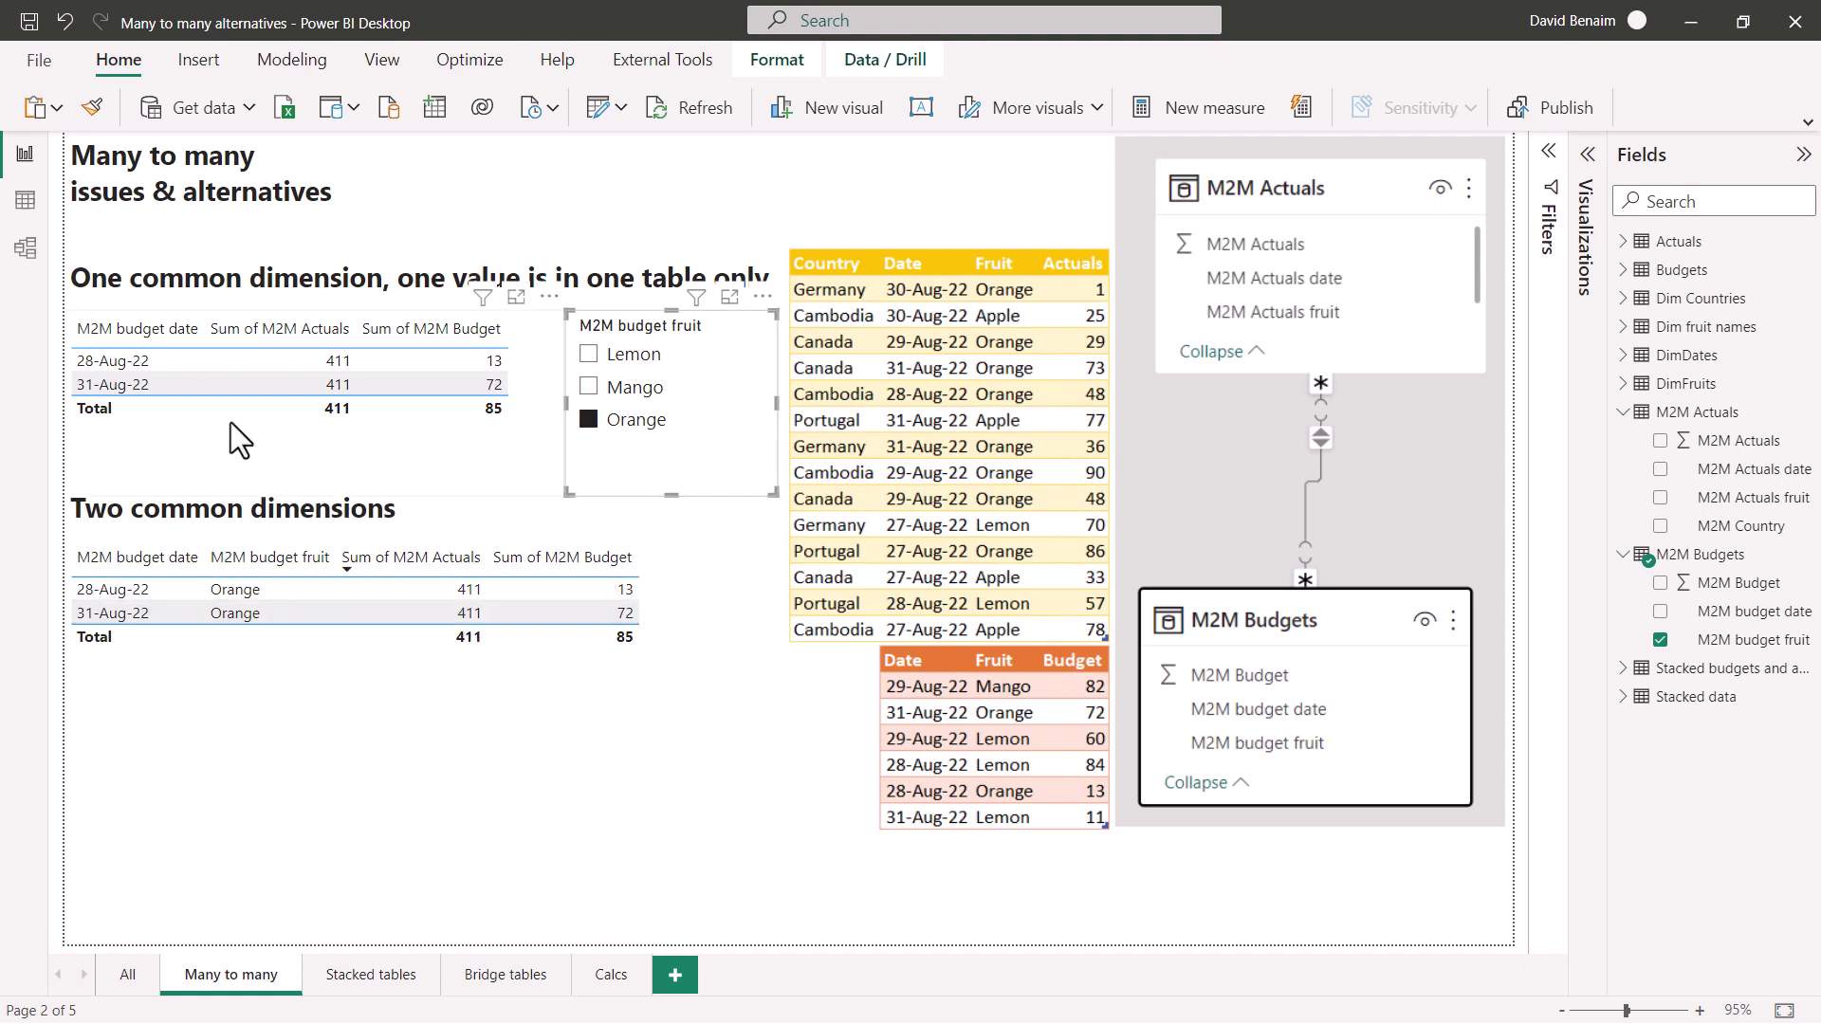
left_click(589, 387)
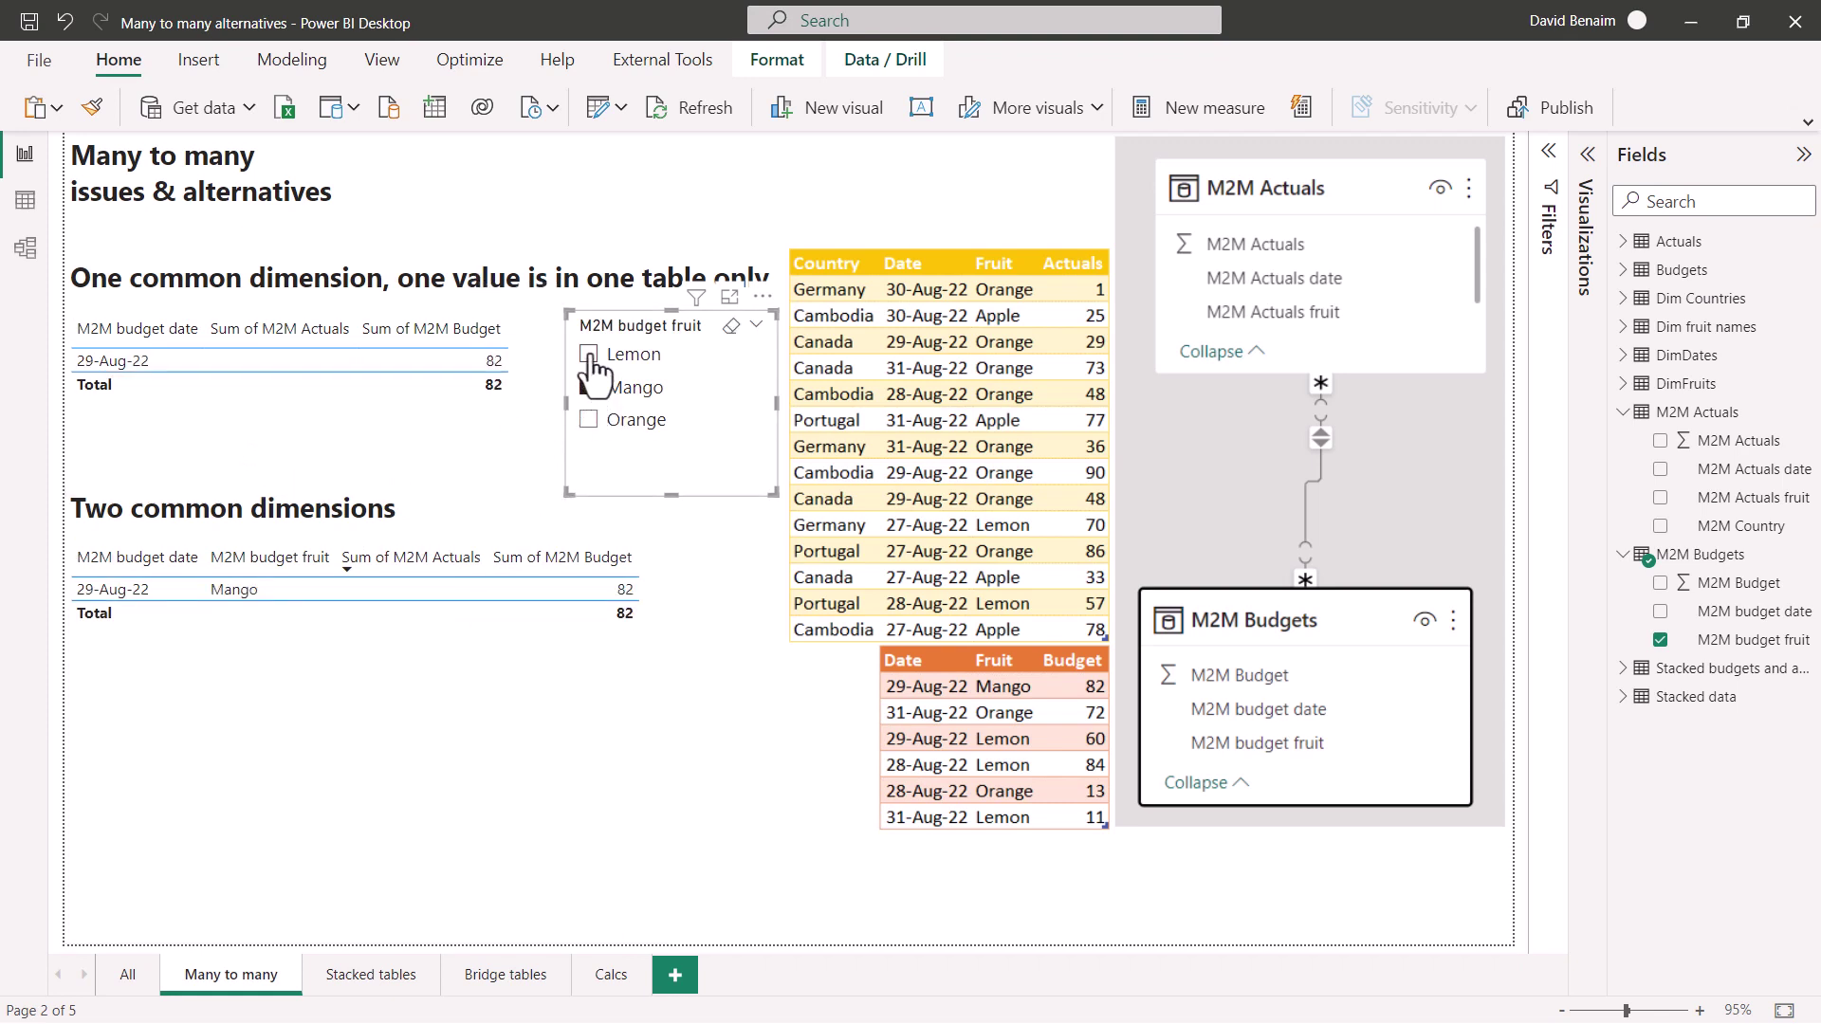
left_click(590, 355)
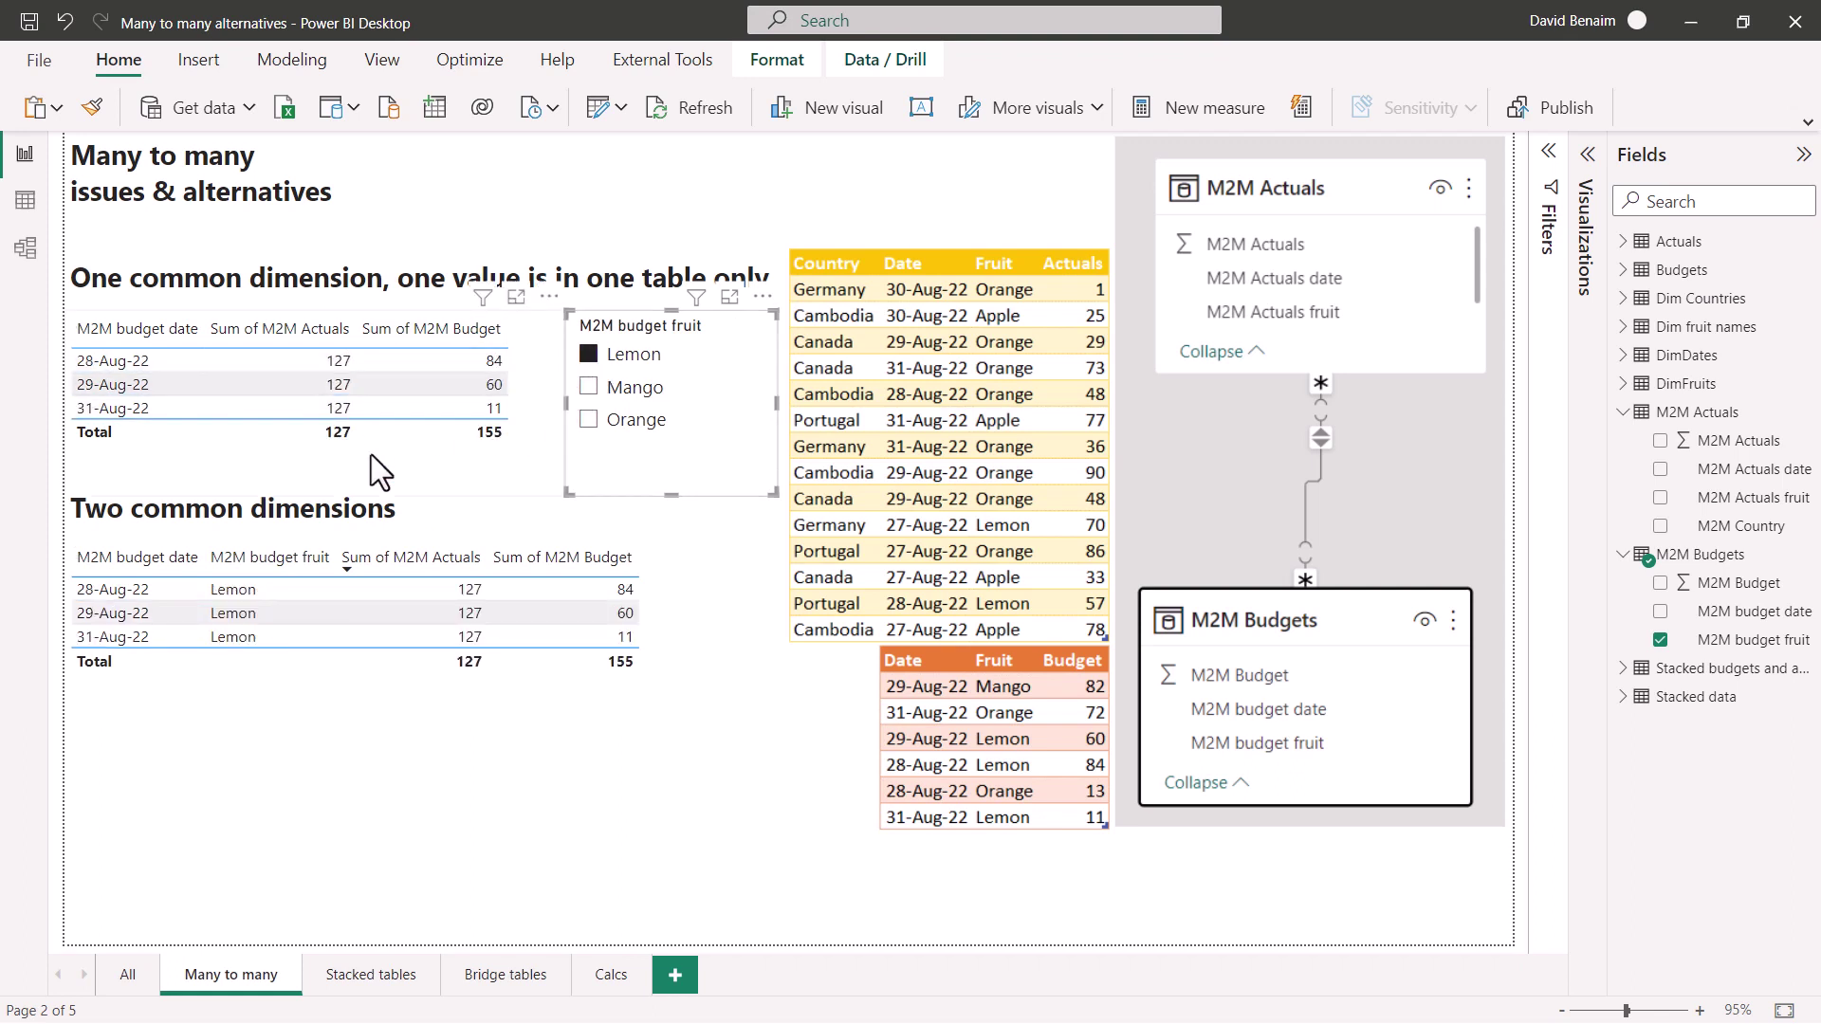
left_click(721, 537)
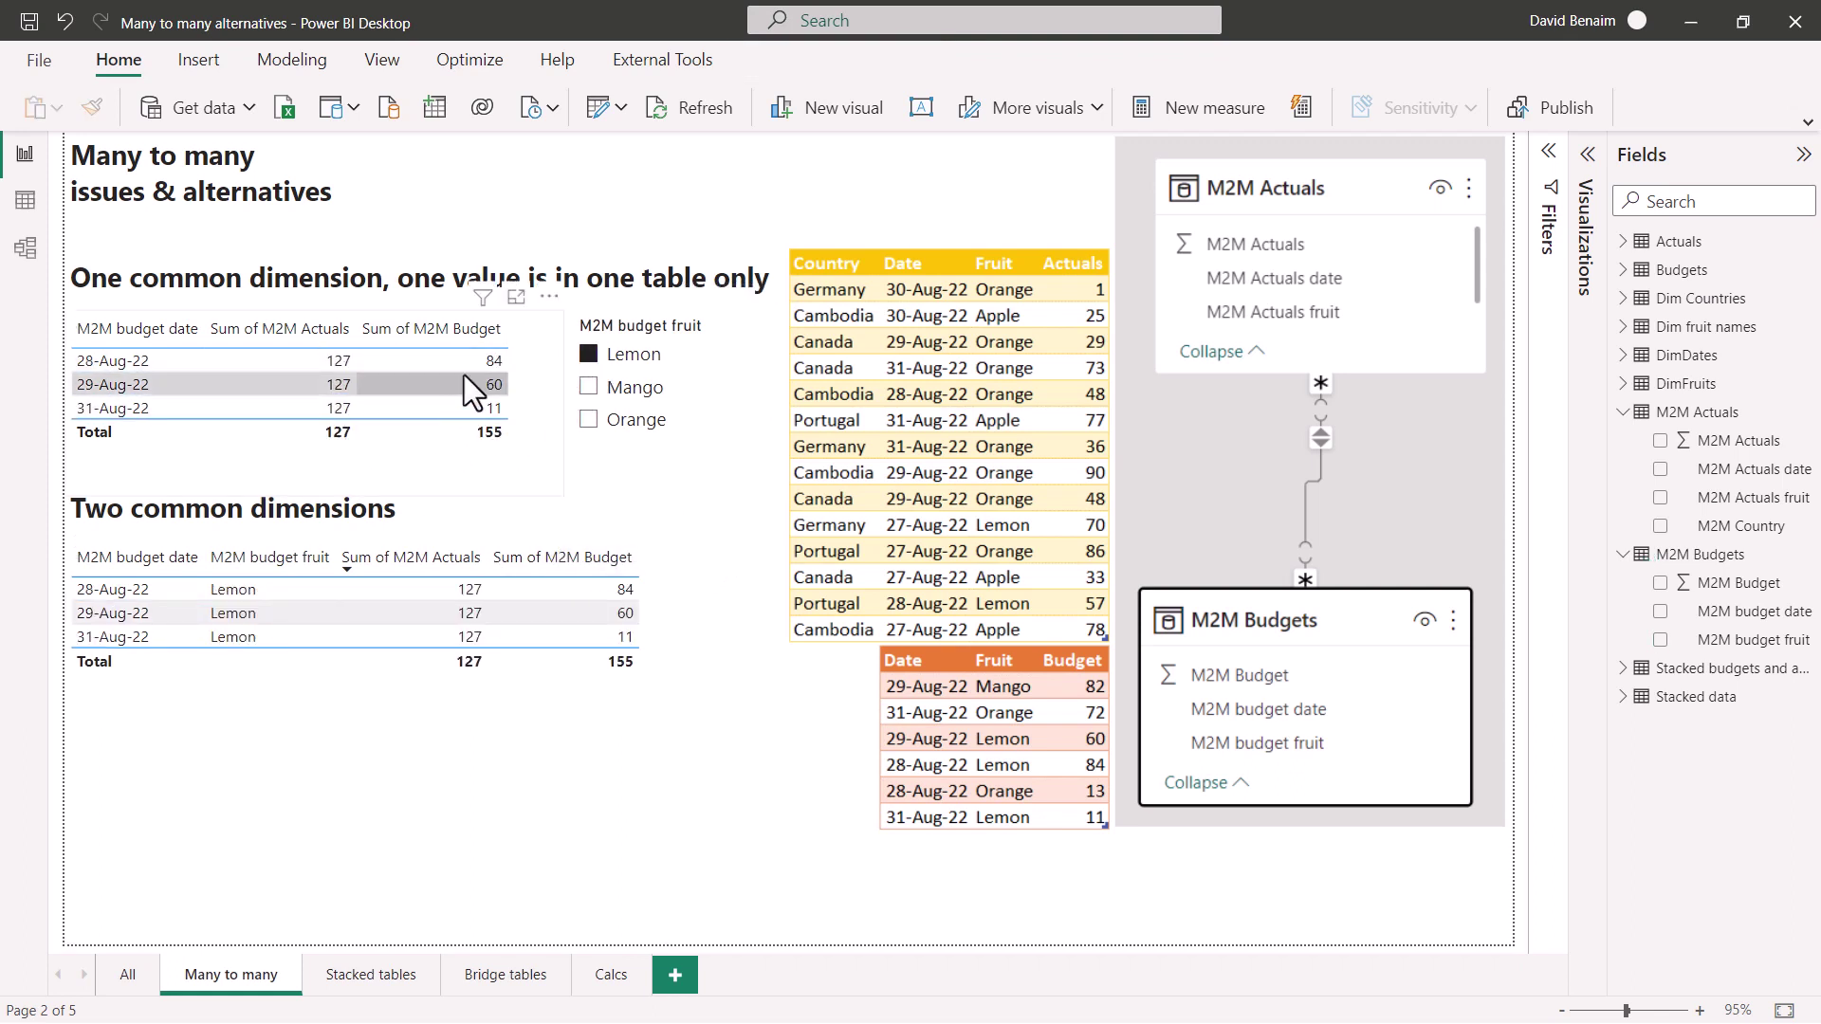
left_click(589, 356)
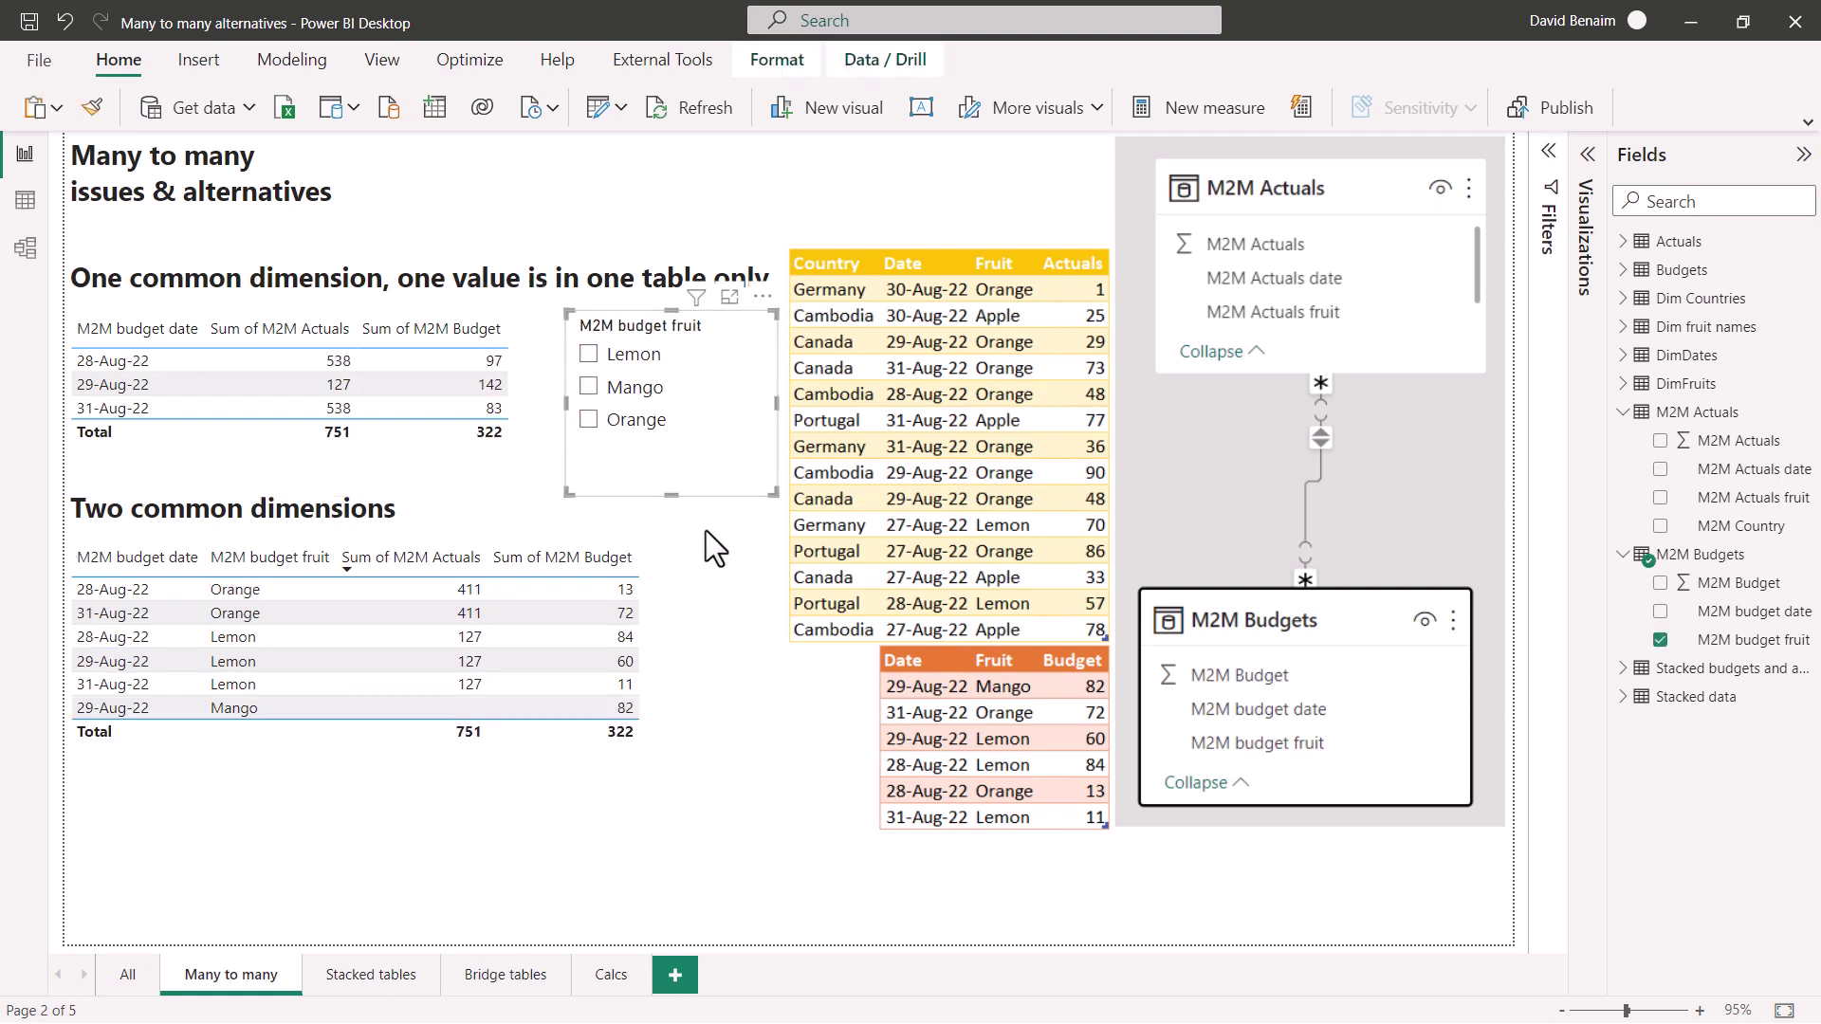
left_click(715, 542)
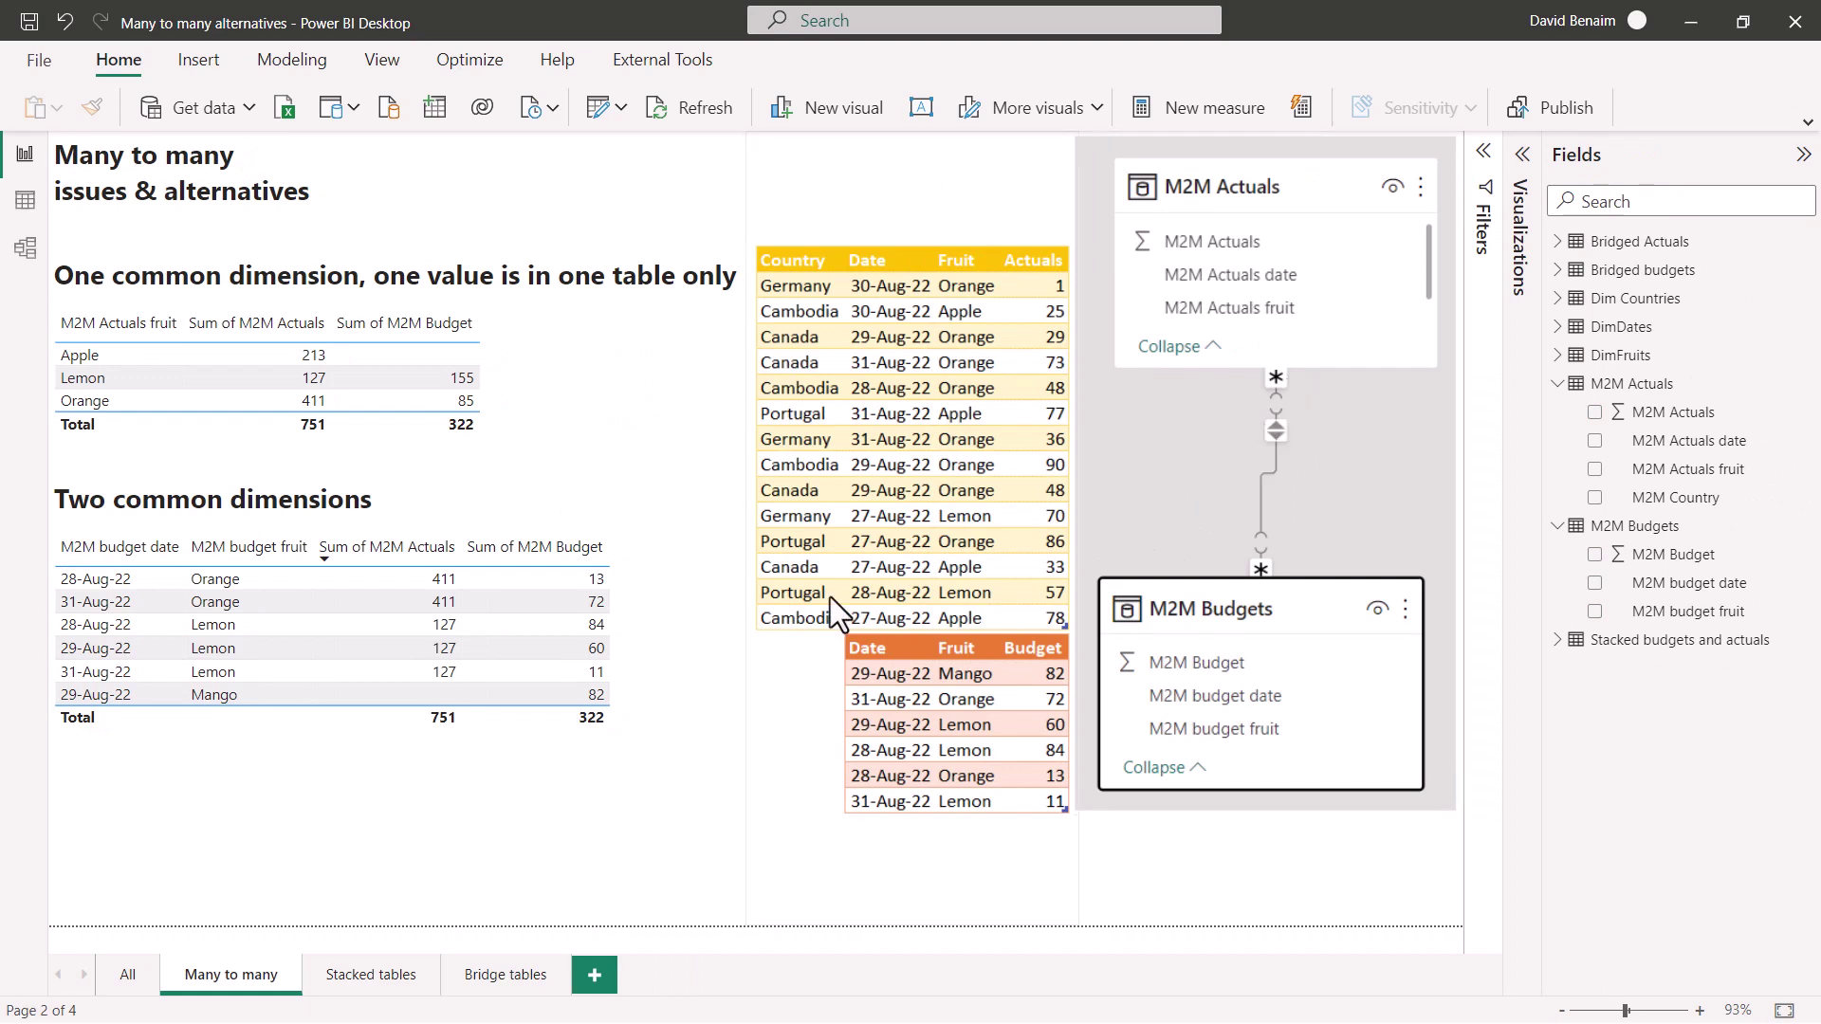
Switch to the Stacked tables page, and collapse the M2M Actuals and M2M Budgets tables in the list of fields.
left_click(380, 970)
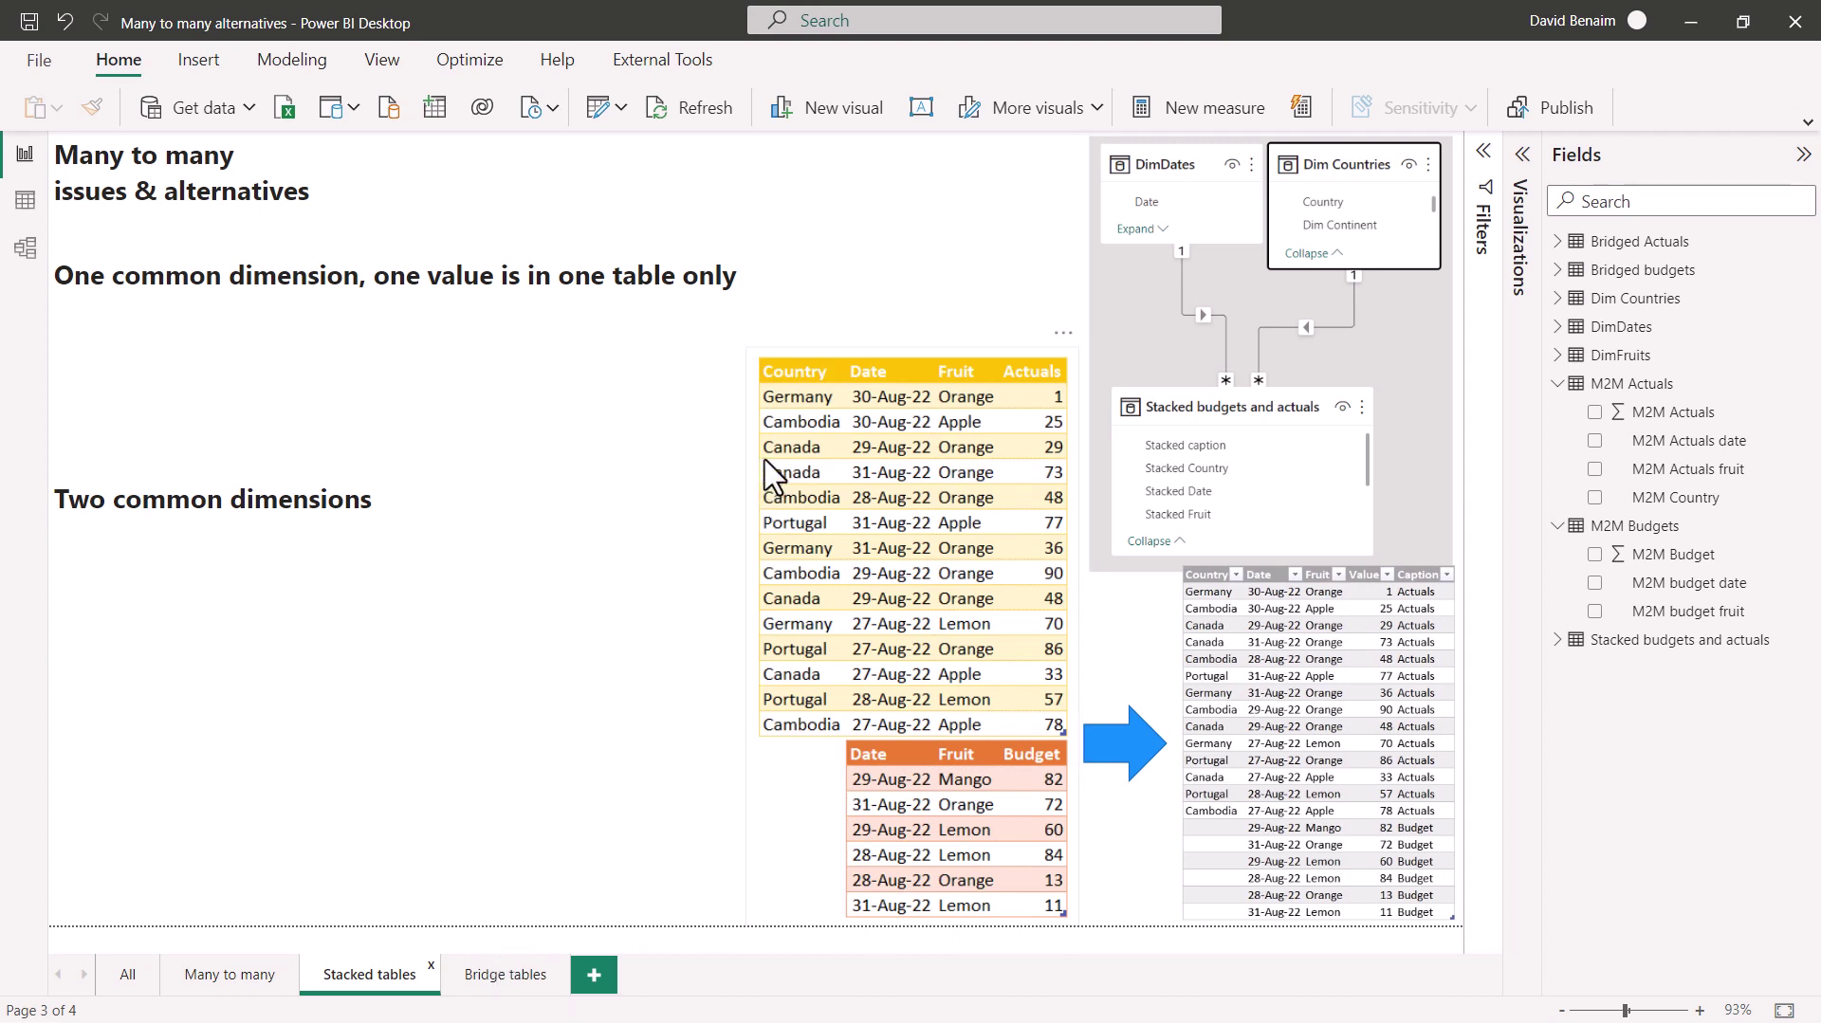
left_click(776, 351)
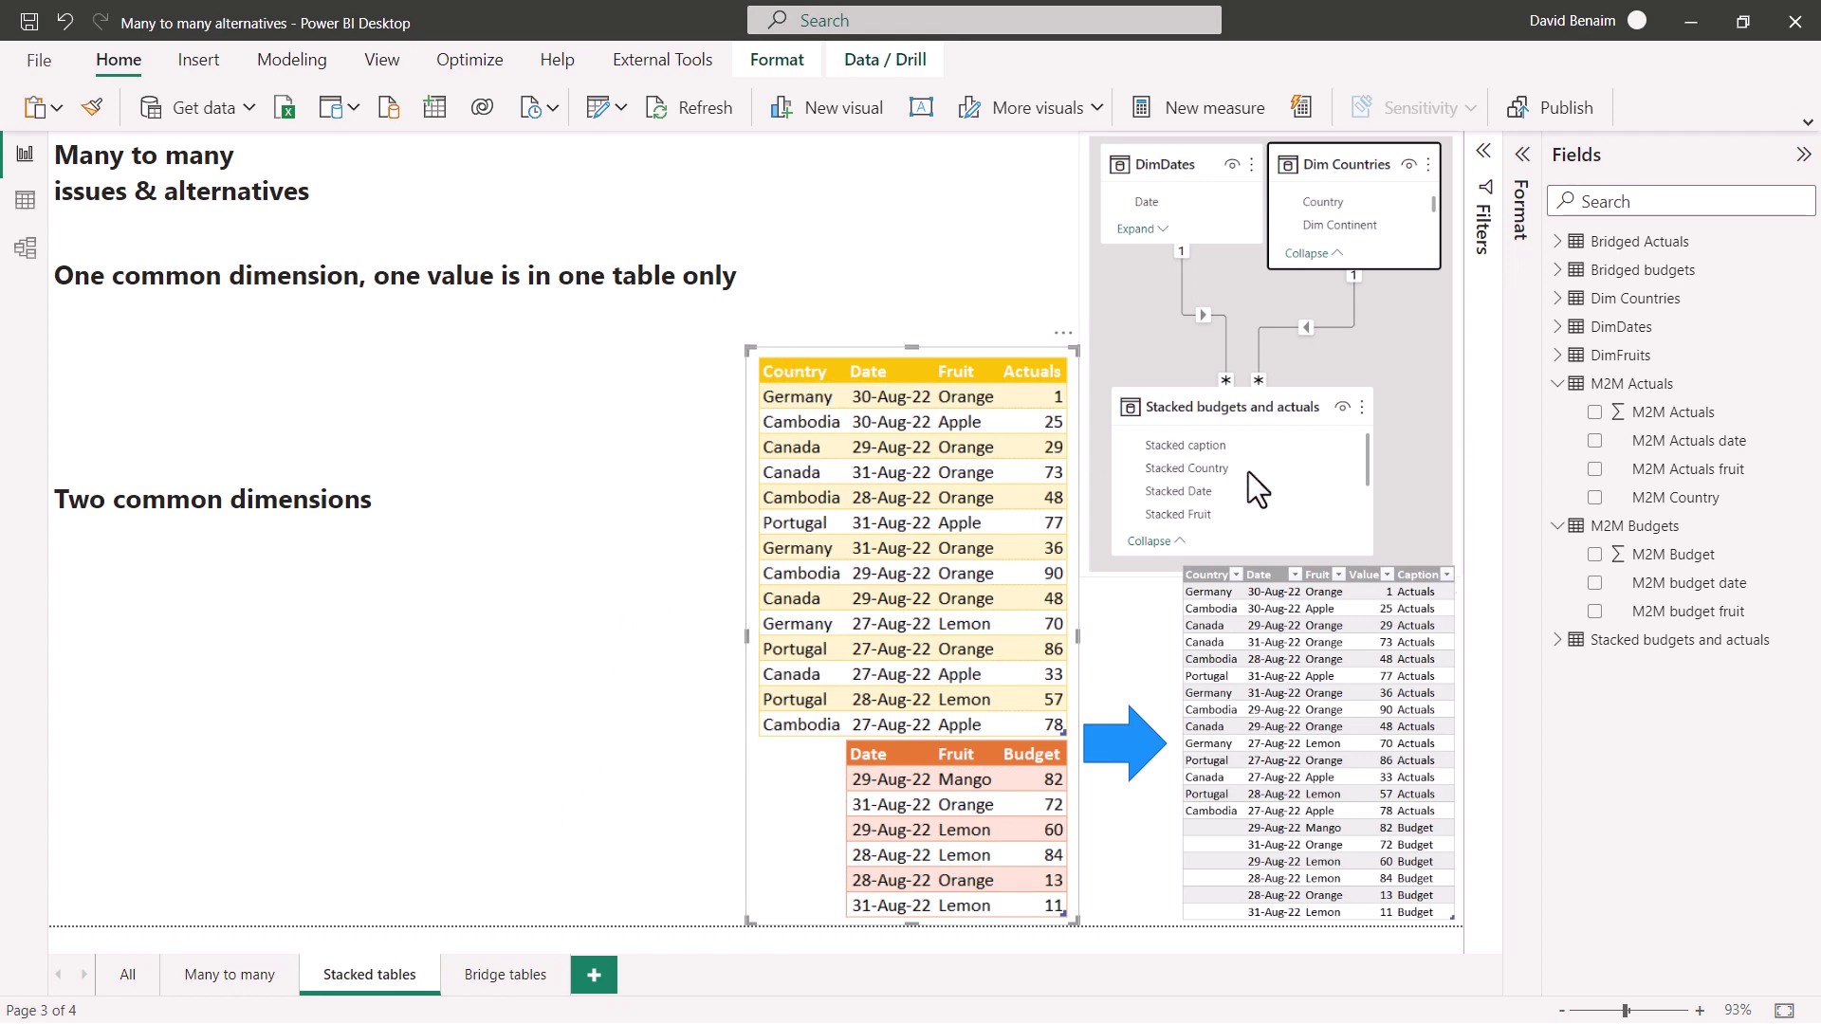
left_click(1557, 383)
left_click(1557, 412)
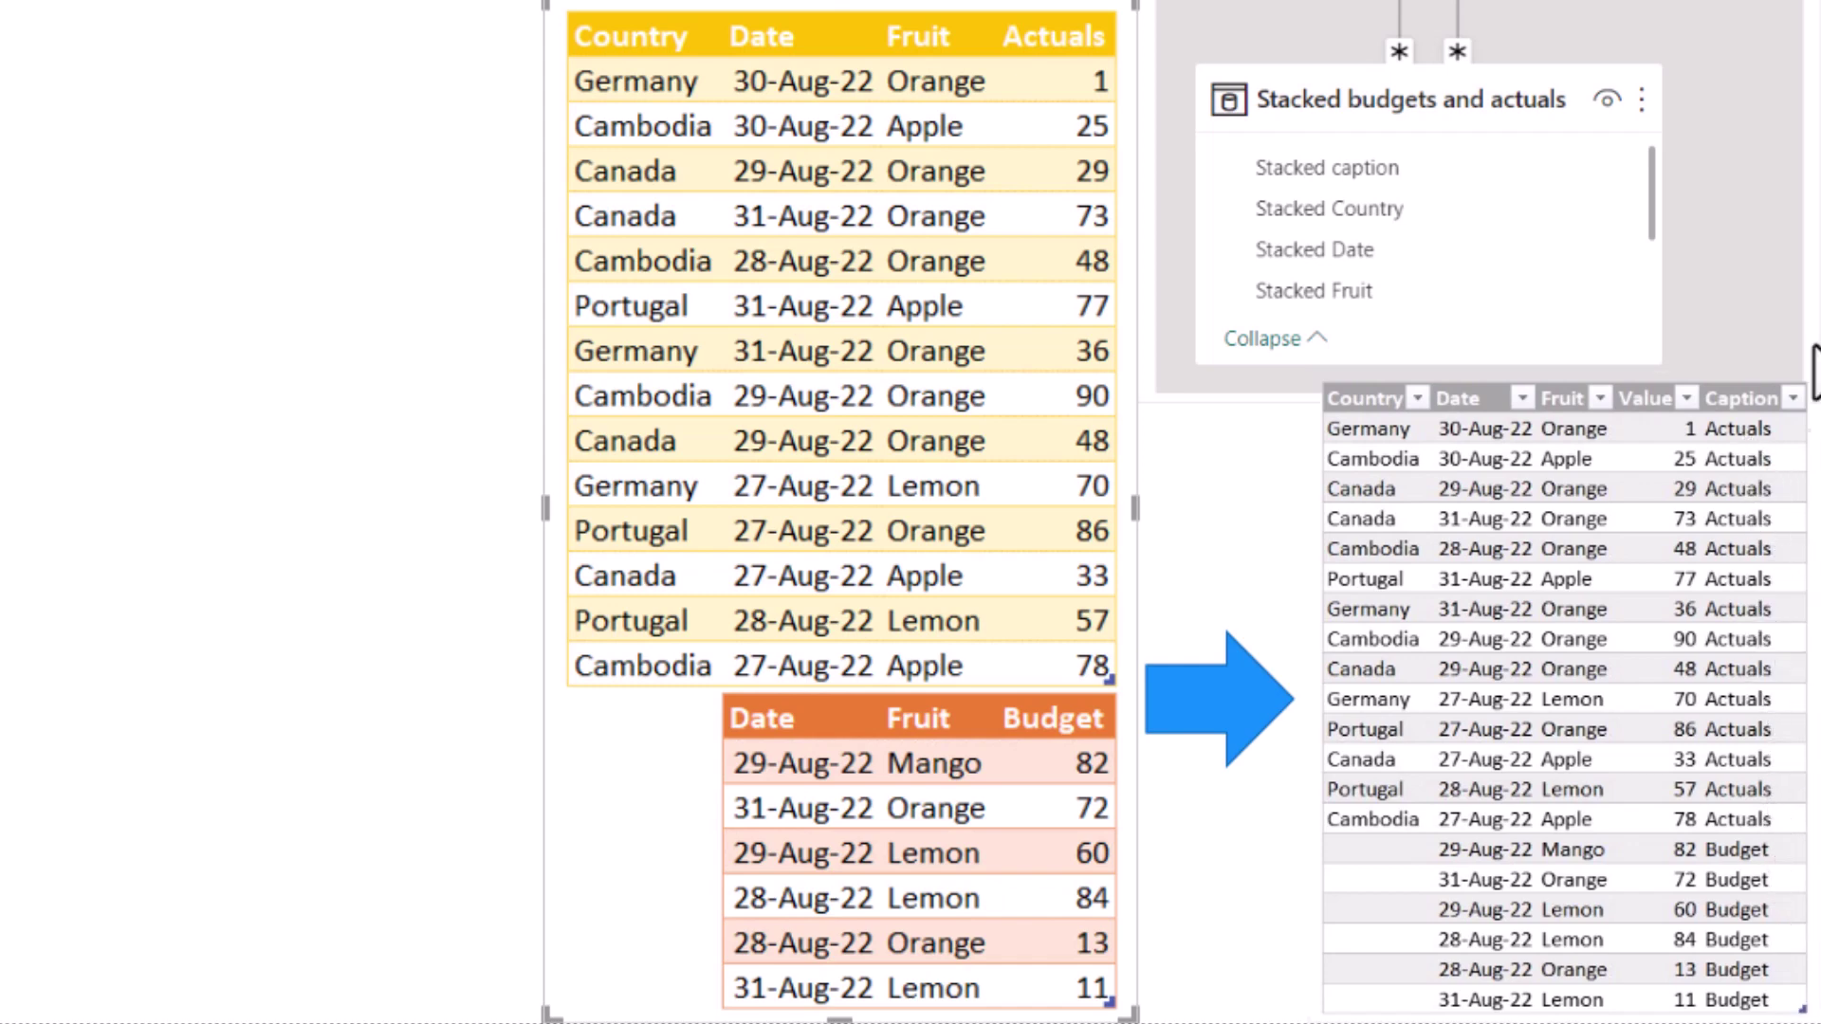
key("Escape")
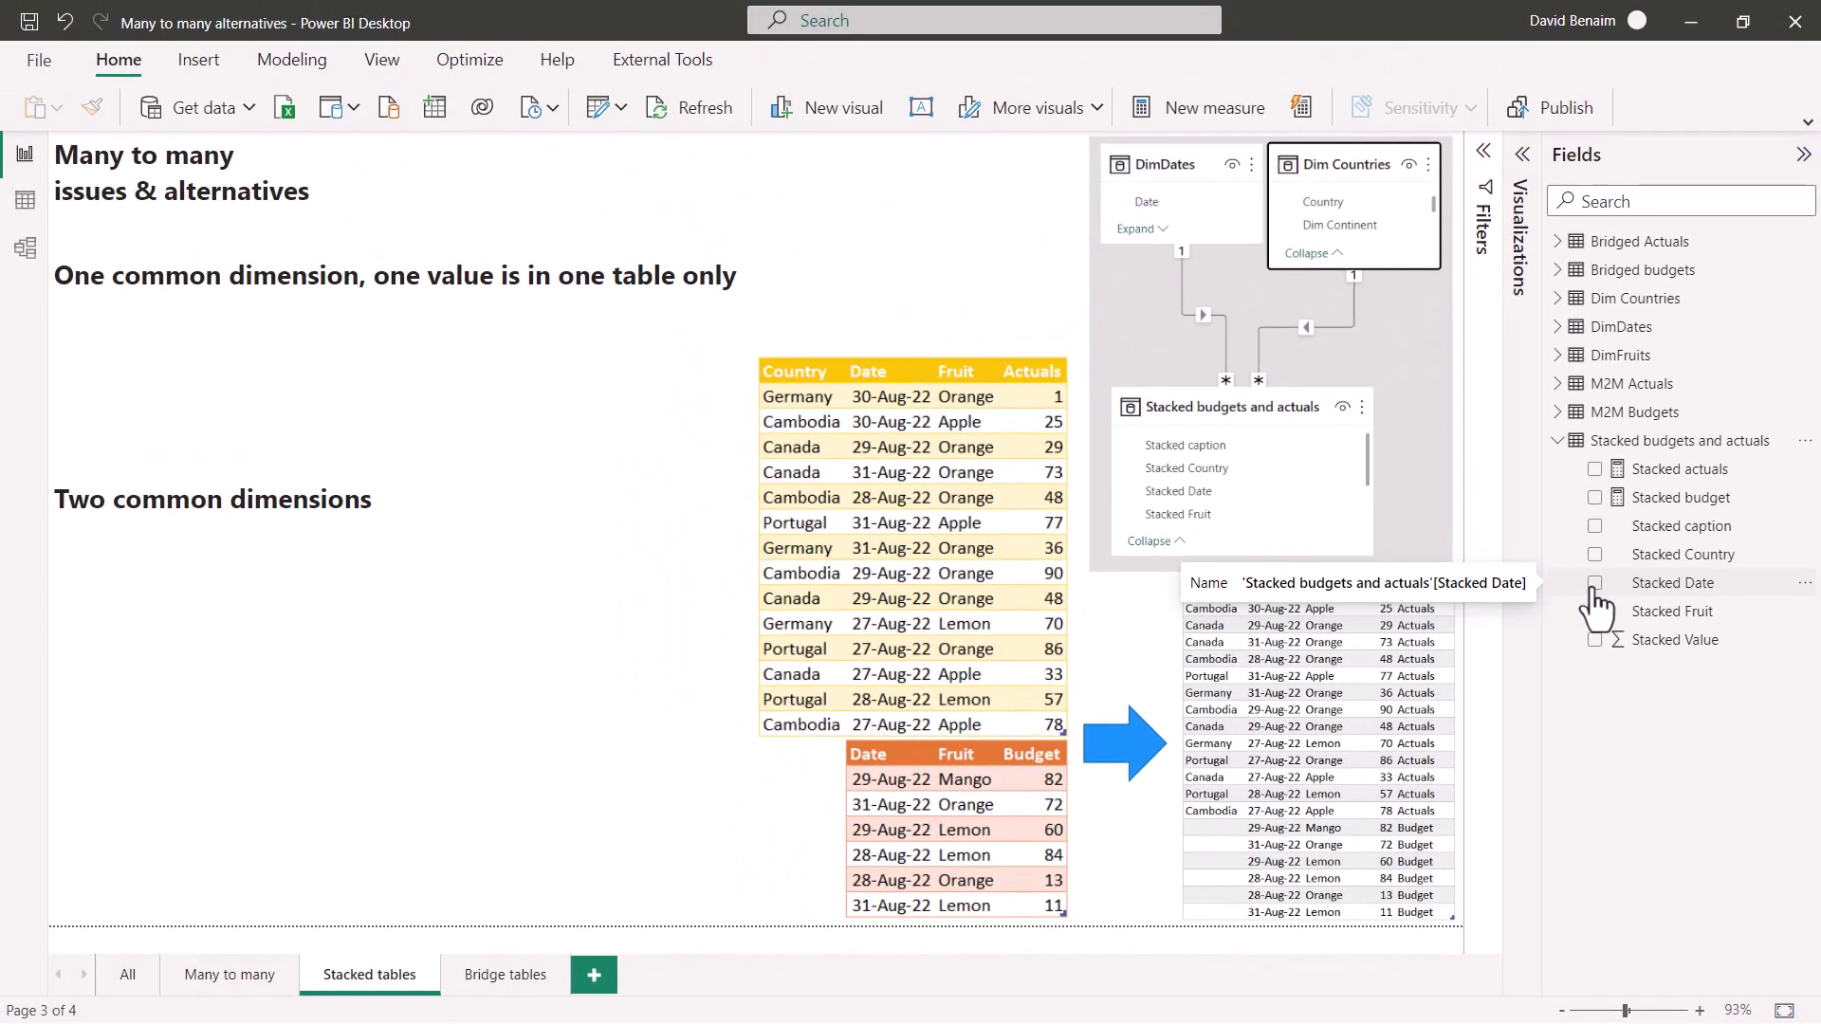
Build a table of Stacked Fruit, Stacked actuals and Stacked budget, and fit it under the "One common dimension" heading.
left_click(1599, 582)
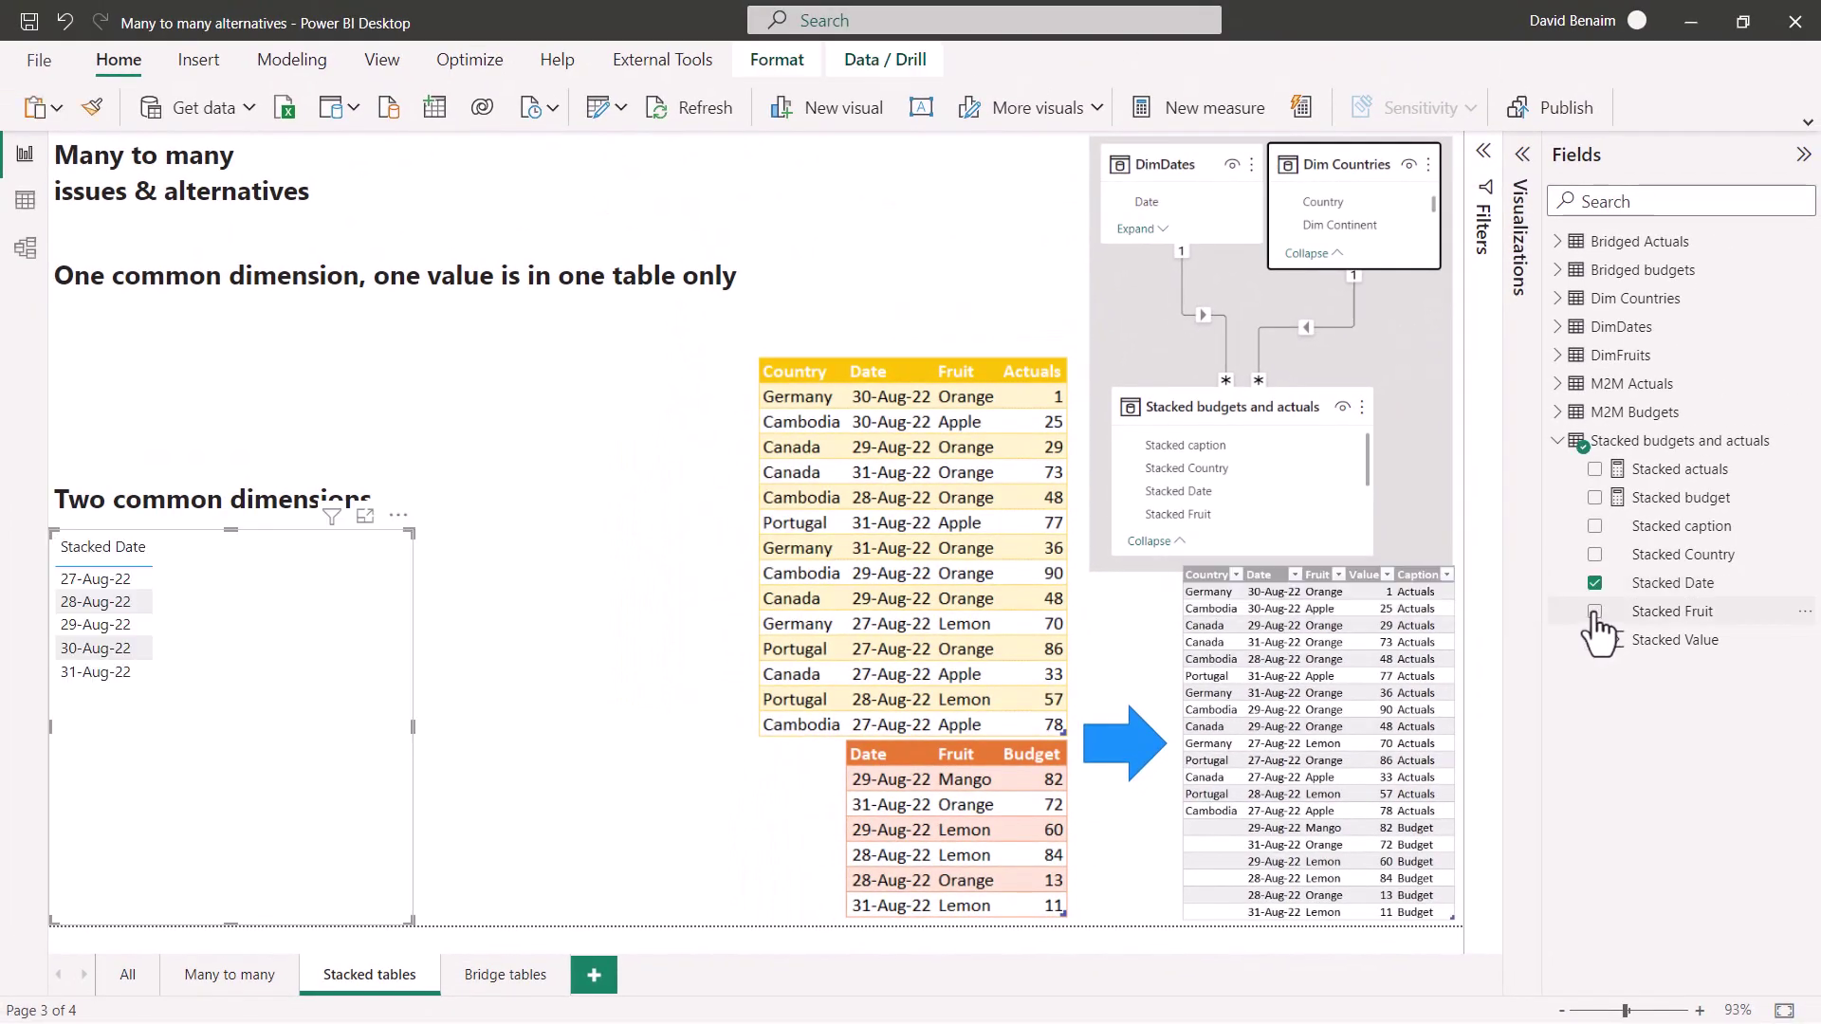
key("ctrl+z")
left_click(1595, 611)
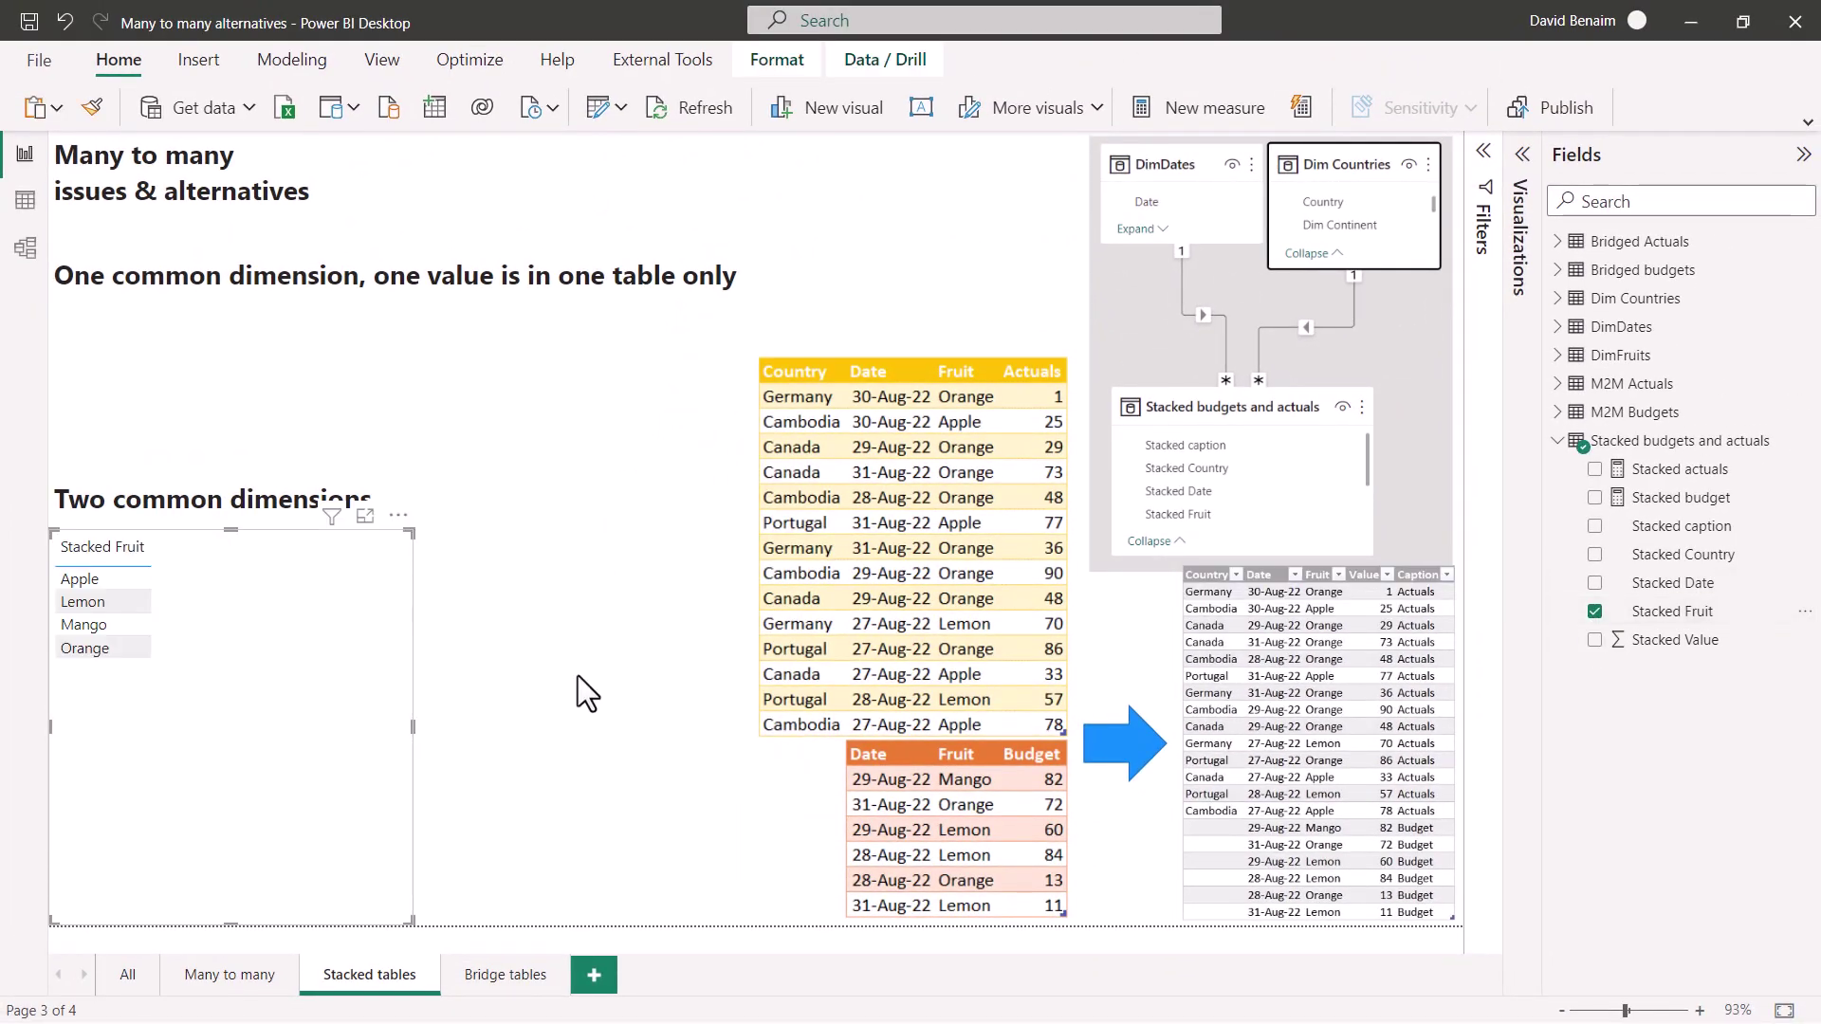
left_click(1595, 468)
left_click(1595, 498)
left_click_drag(332, 780, 332, 564)
left_click_drag(413, 695, 395, 472)
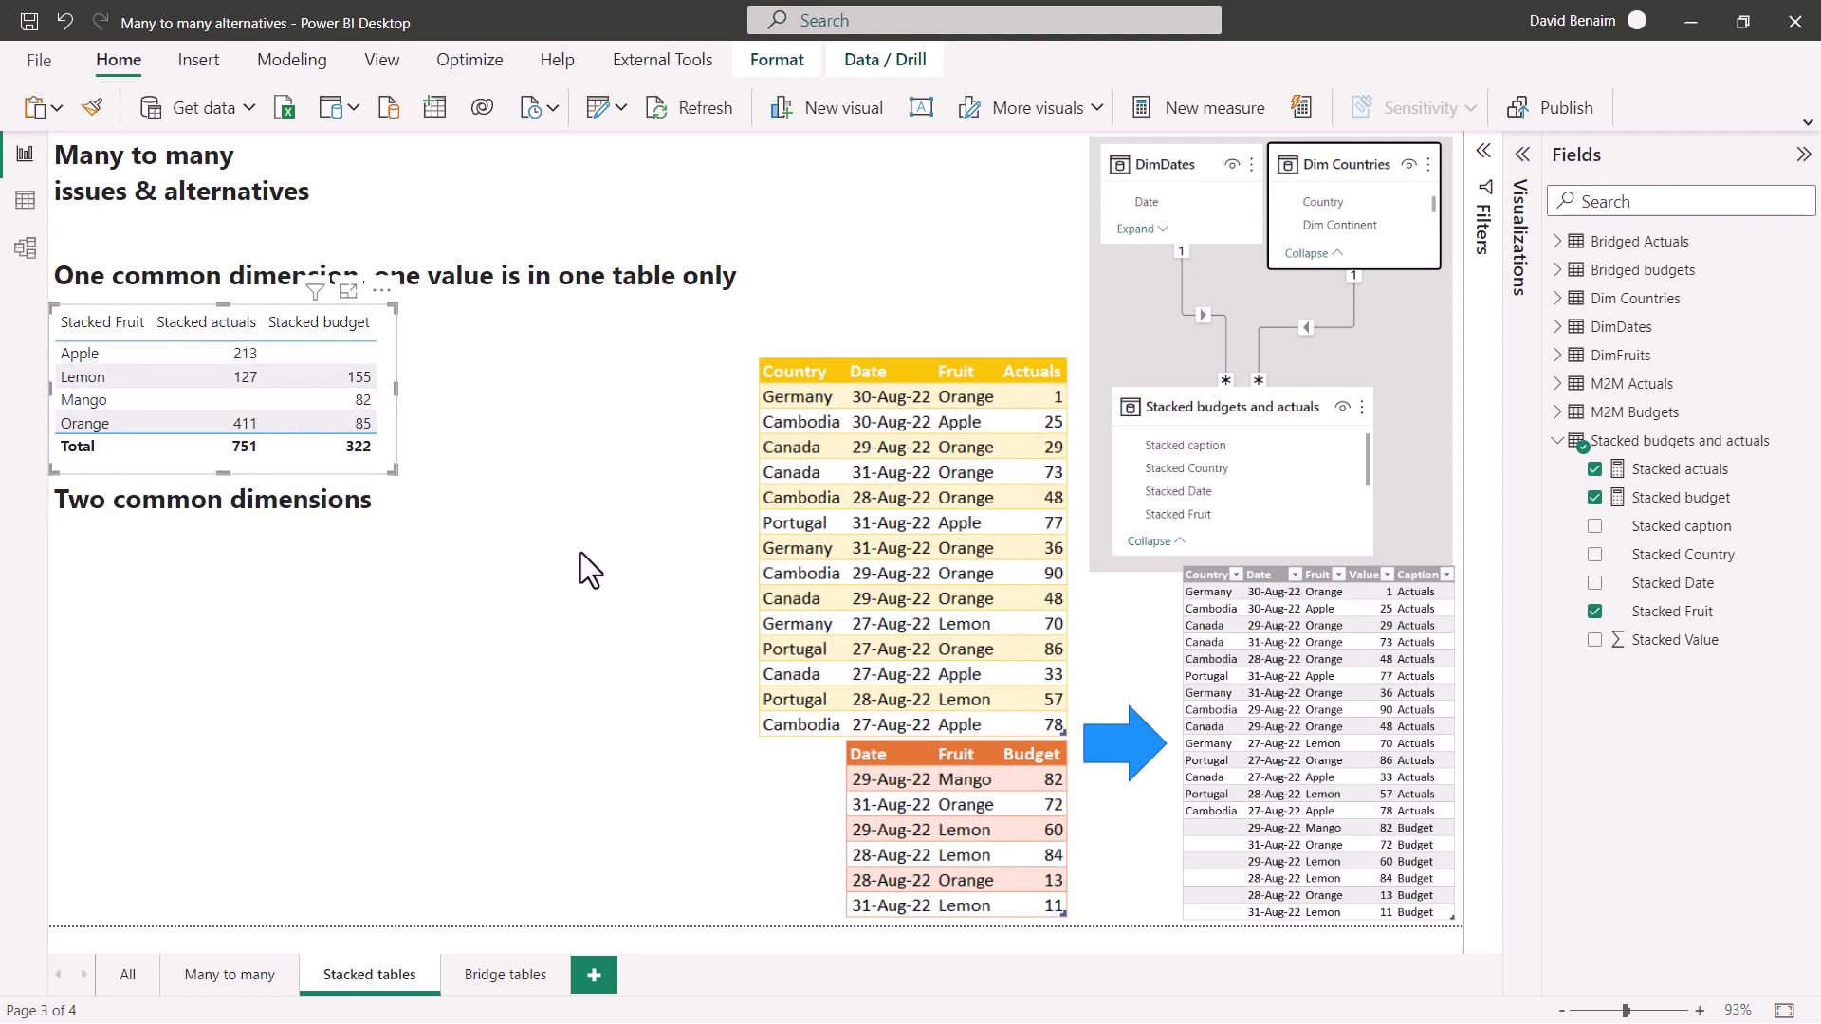
Duplicate the stacked fruit table, place the copy under "Two common dimensions", and enlarge it.
right_click(381, 456)
mouse_move(434, 561)
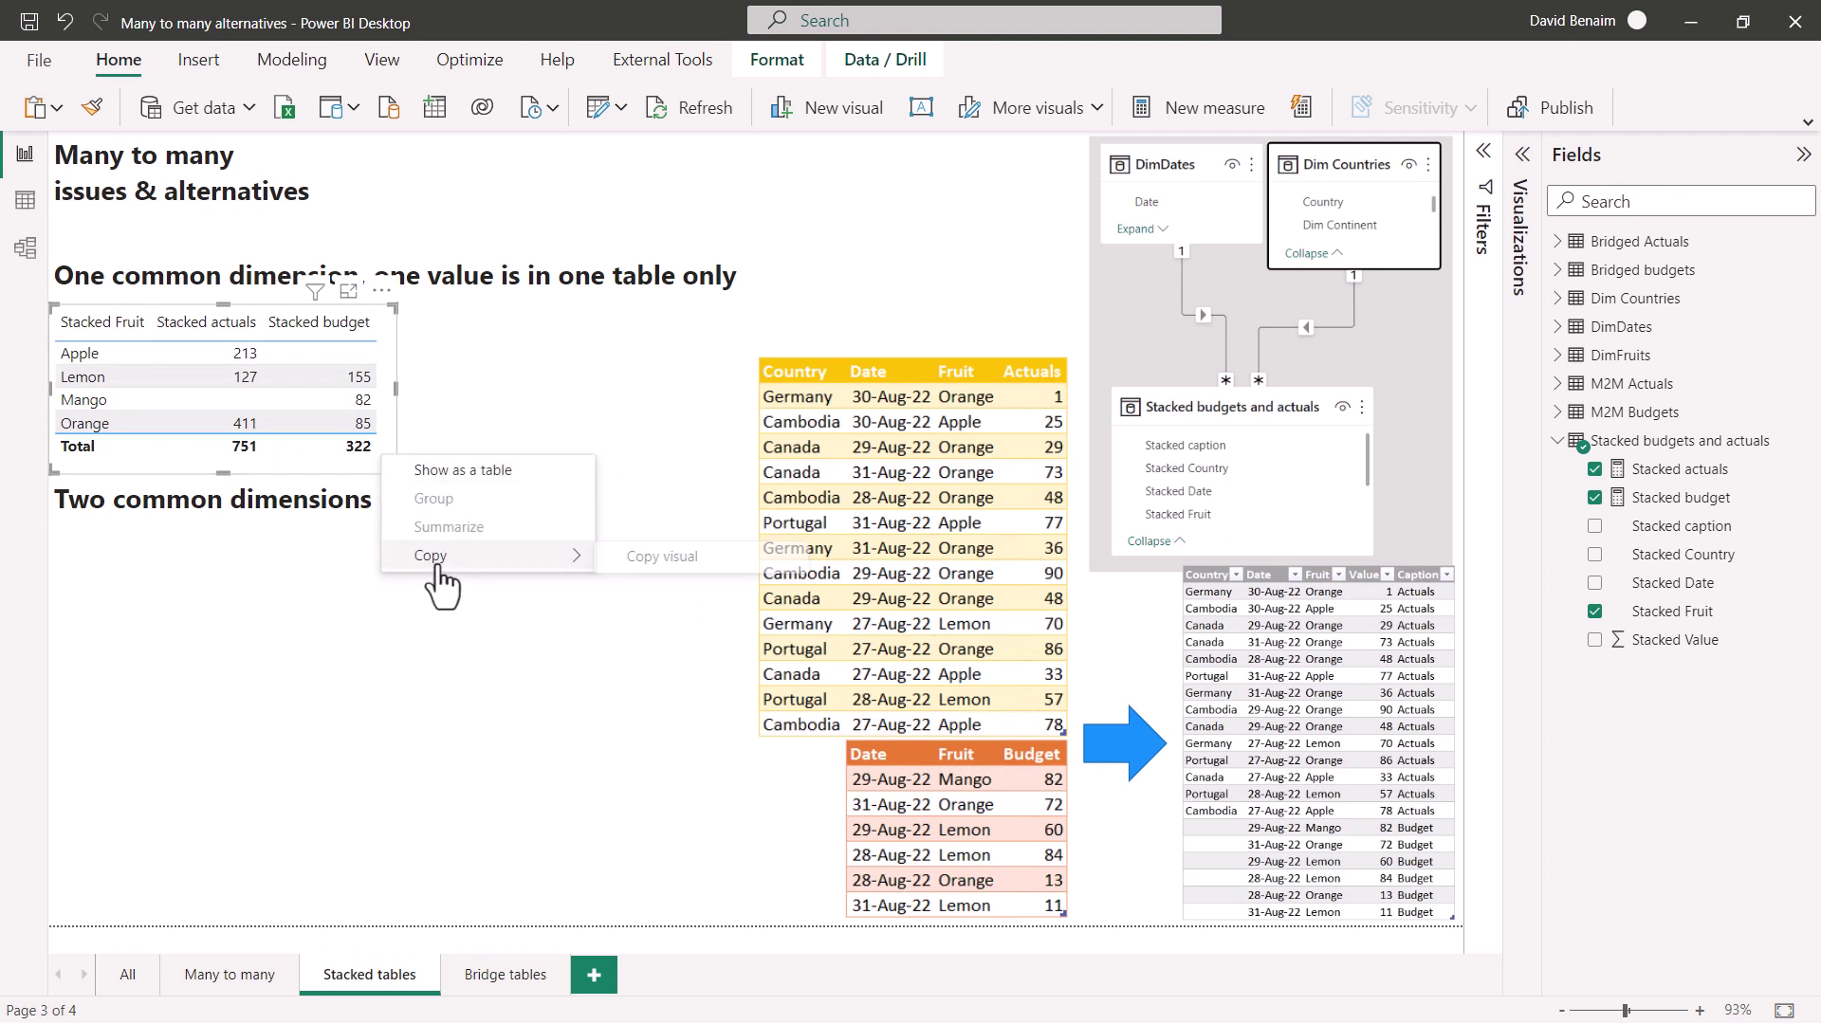
left_click(607, 561)
key("ctrl+v")
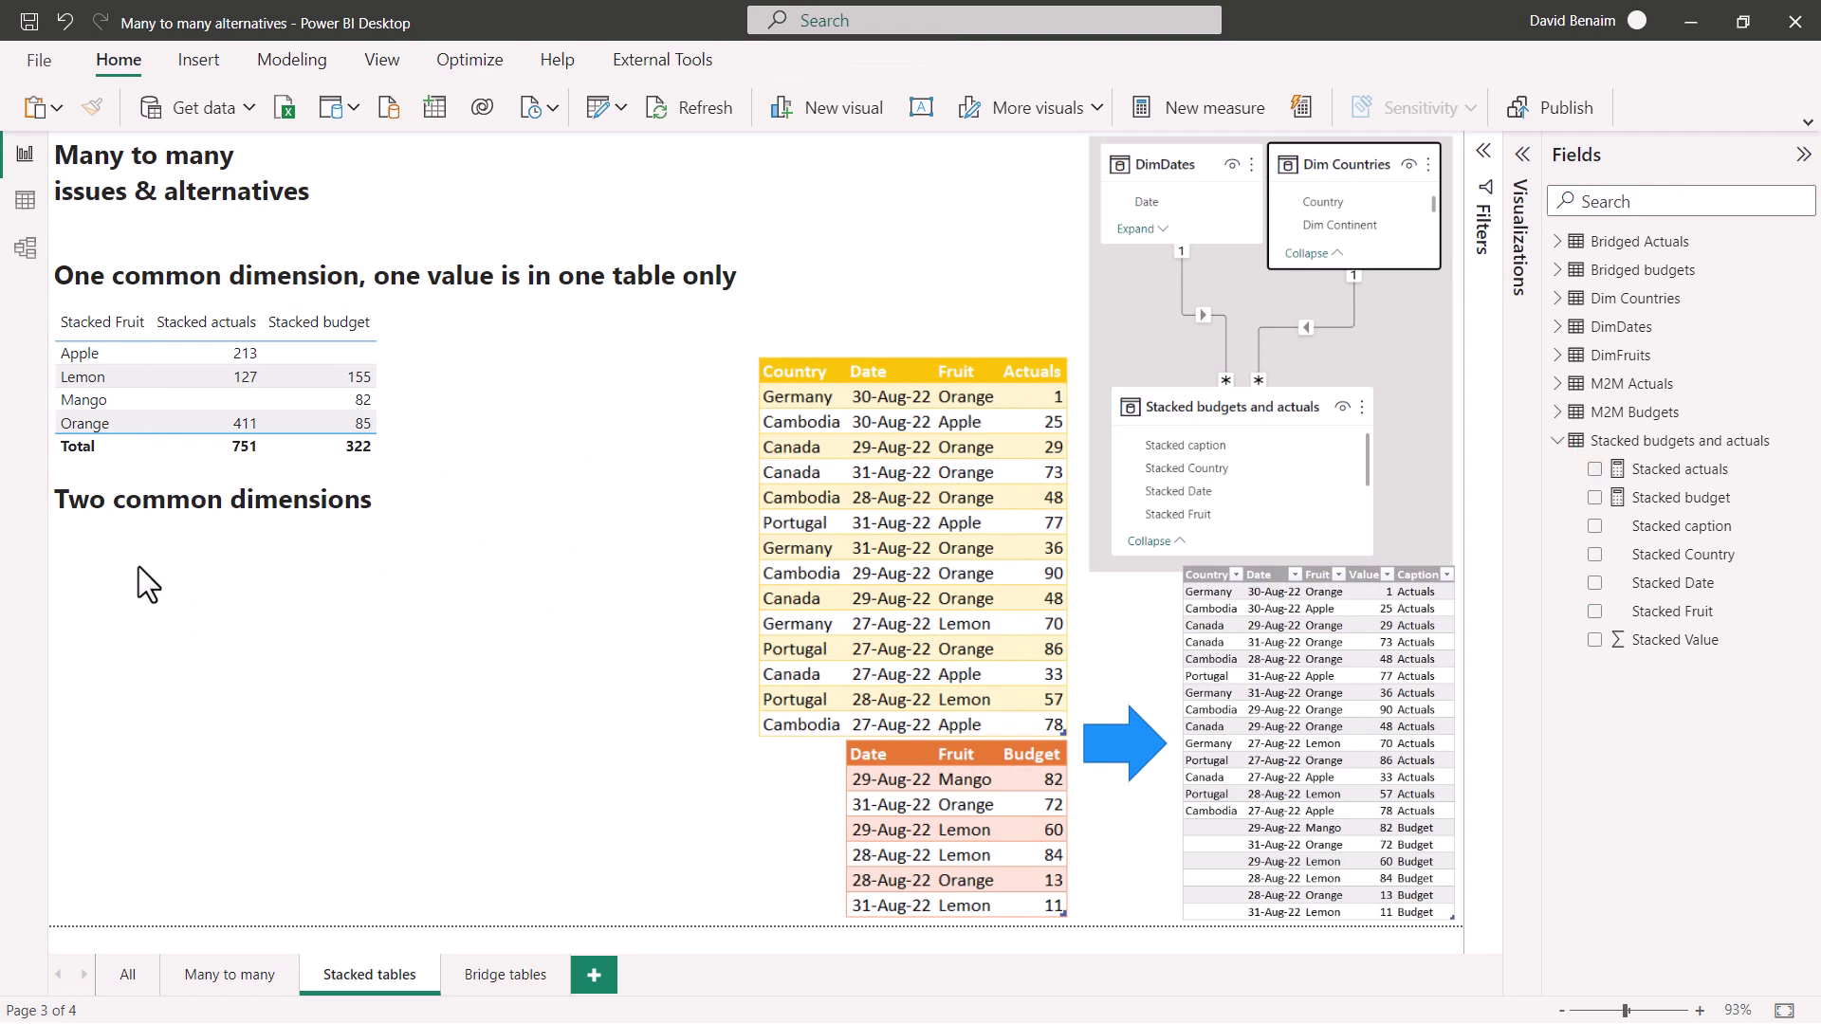
left_click_drag(150, 470, 142, 692)
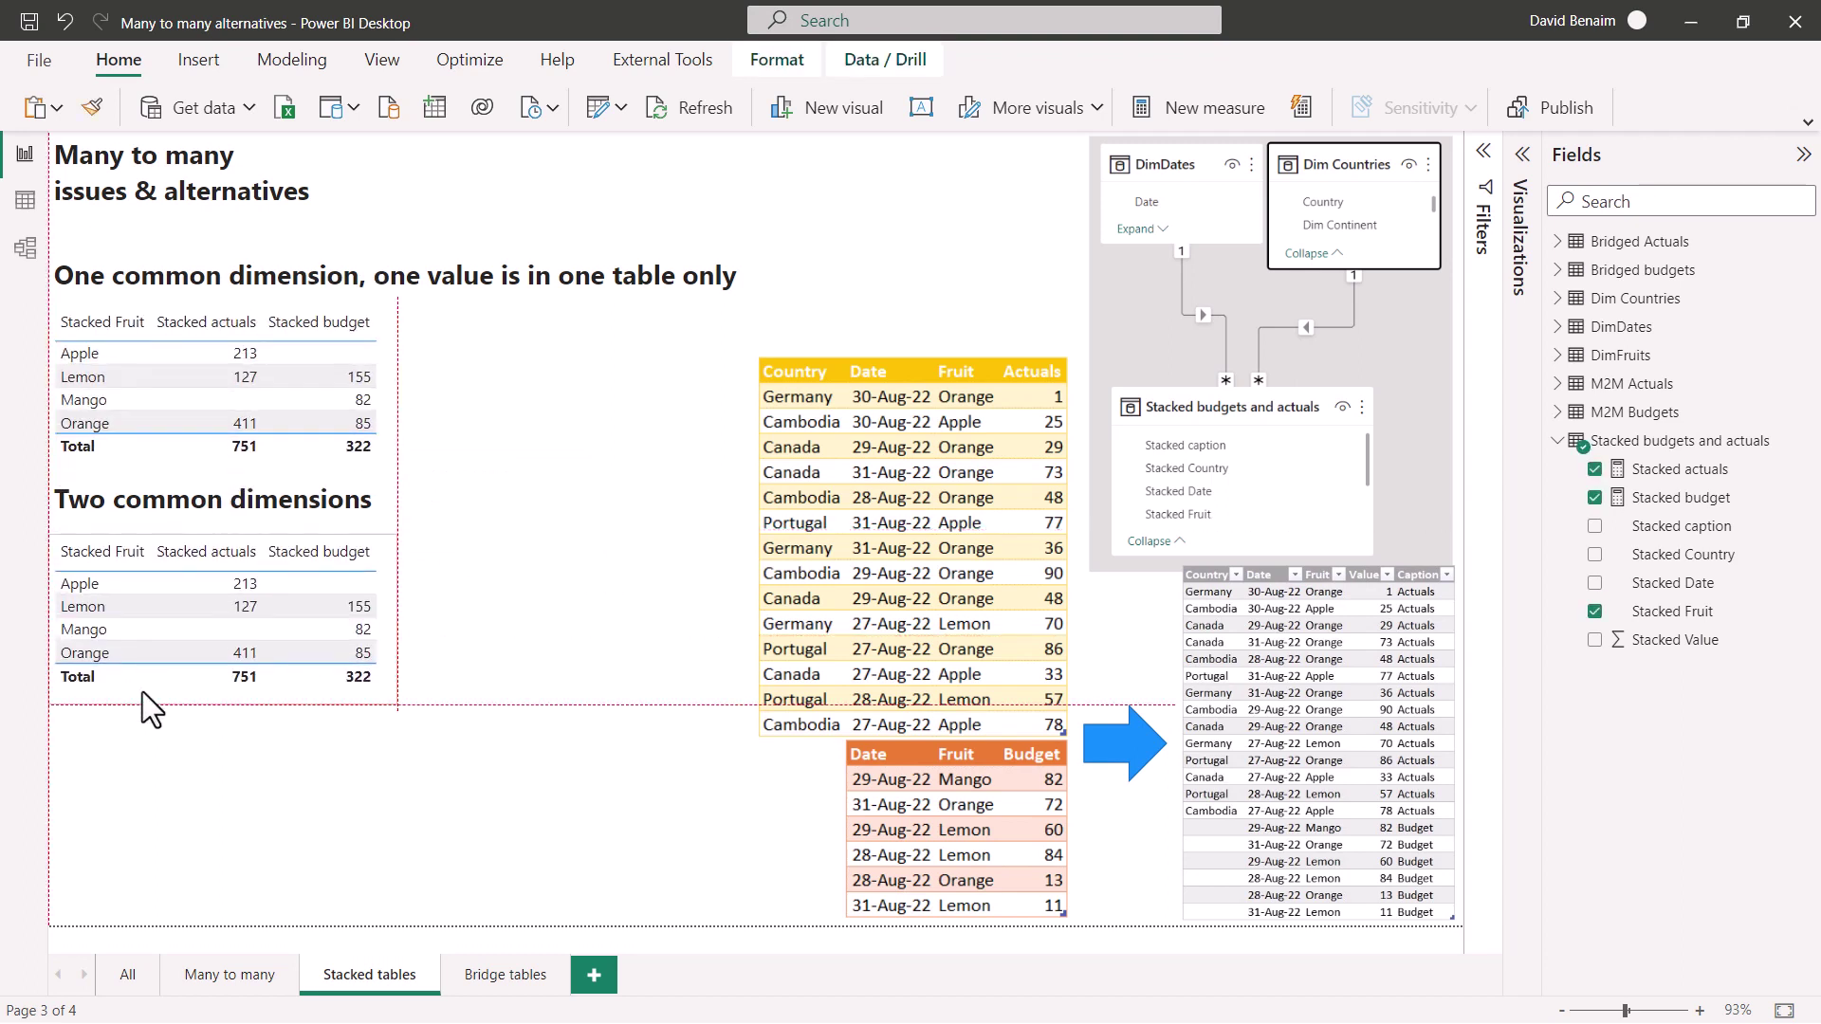
left_click_drag(394, 705, 509, 911)
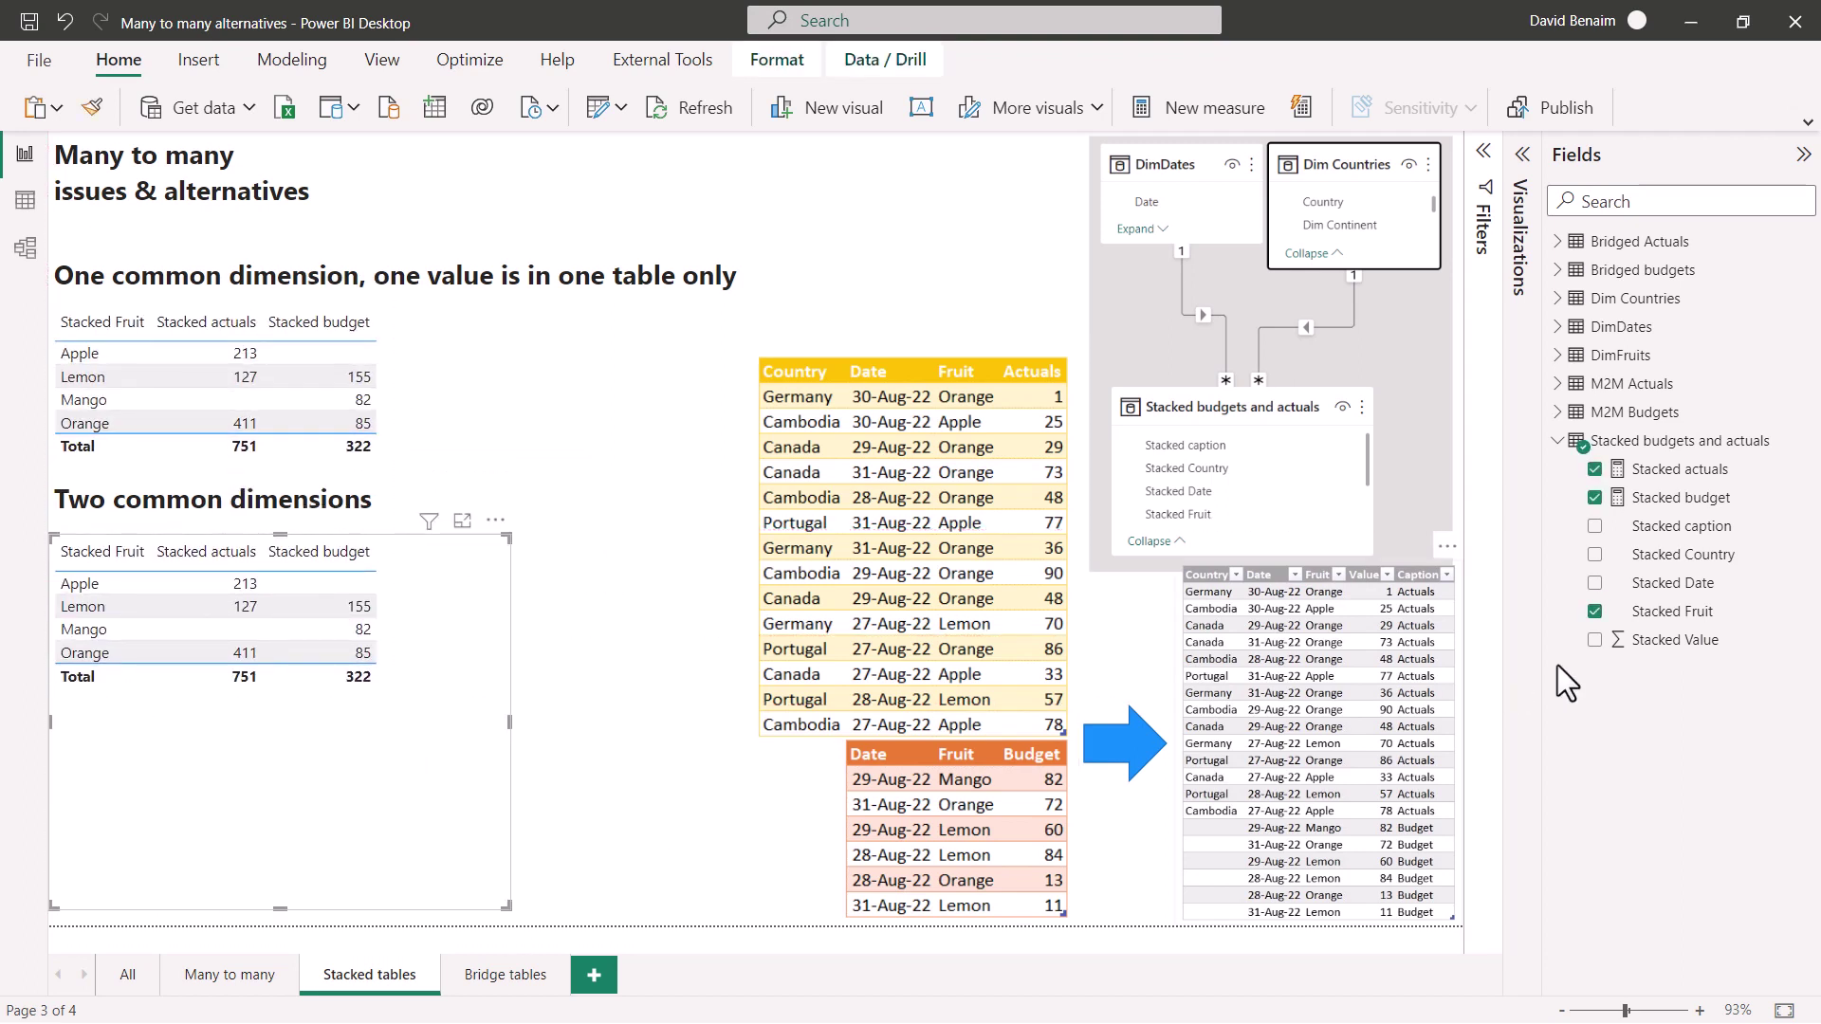
Add Stacked Date after Stacked Fruit in the lower table, and sort it descending by Stacked budget.
left_click(1595, 610)
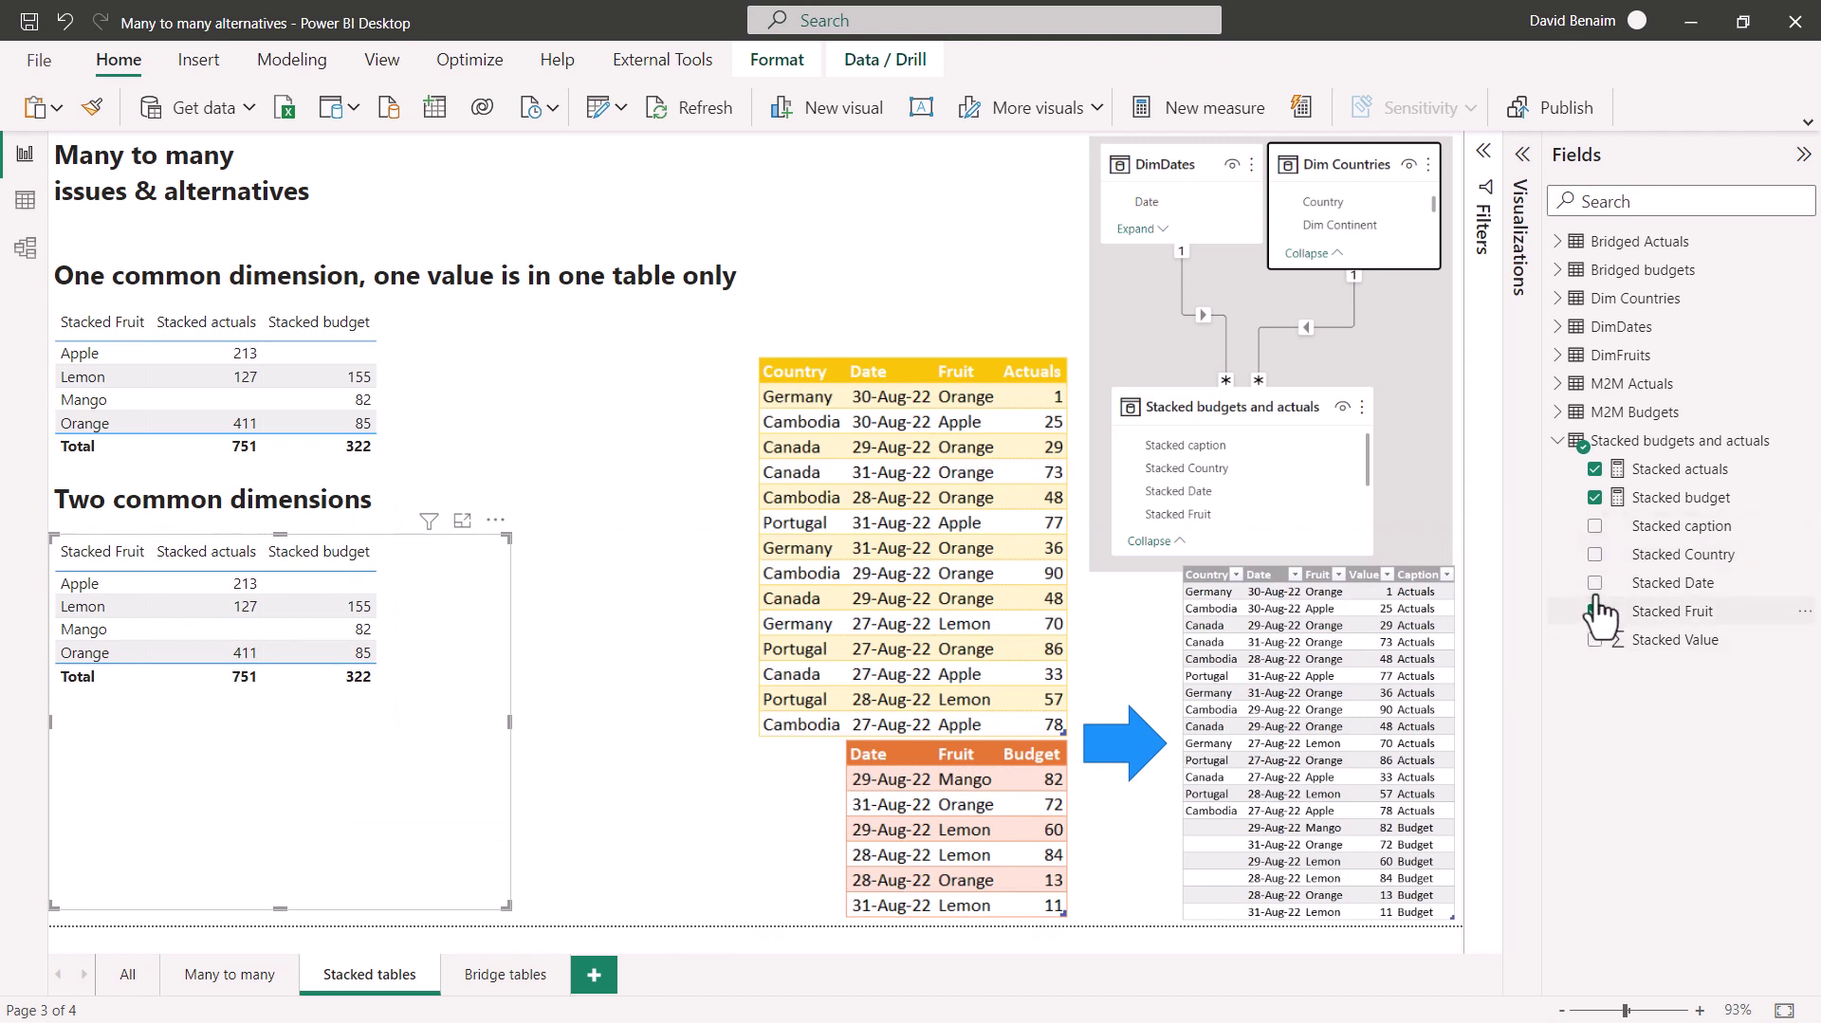
left_click_drag(1603, 585, 539, 725)
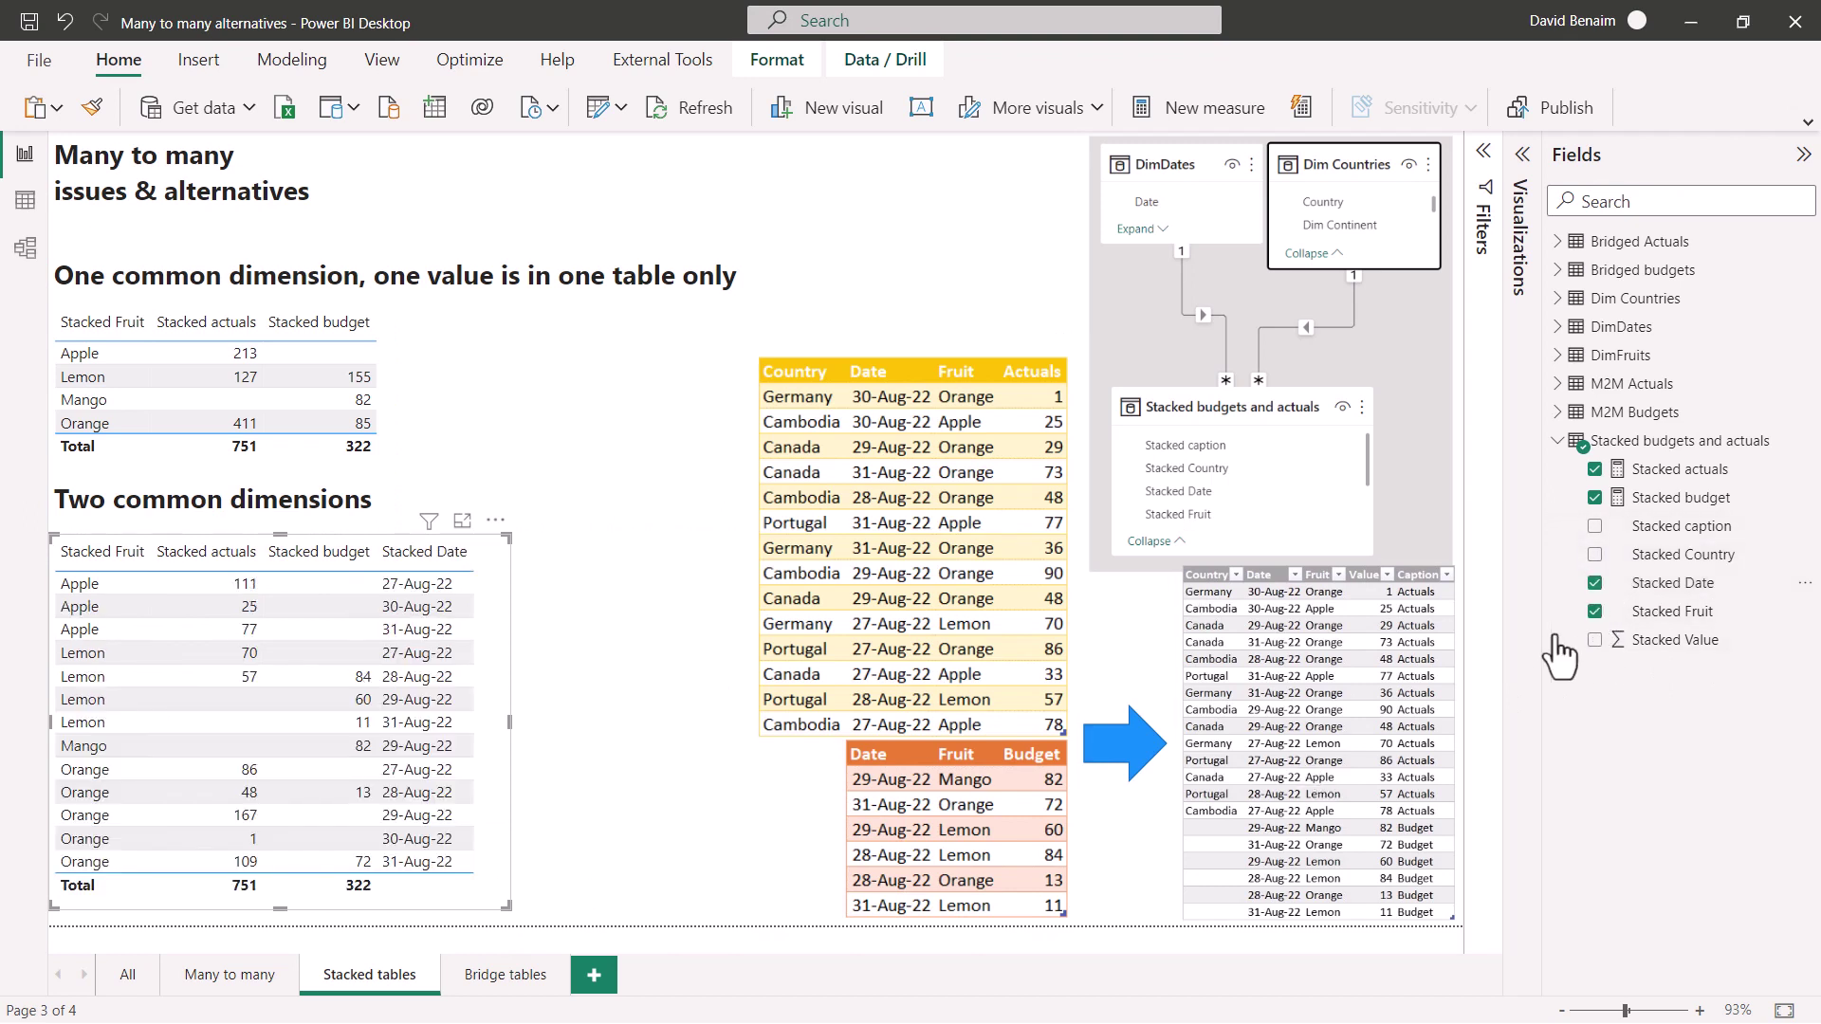
left_click(1522, 194)
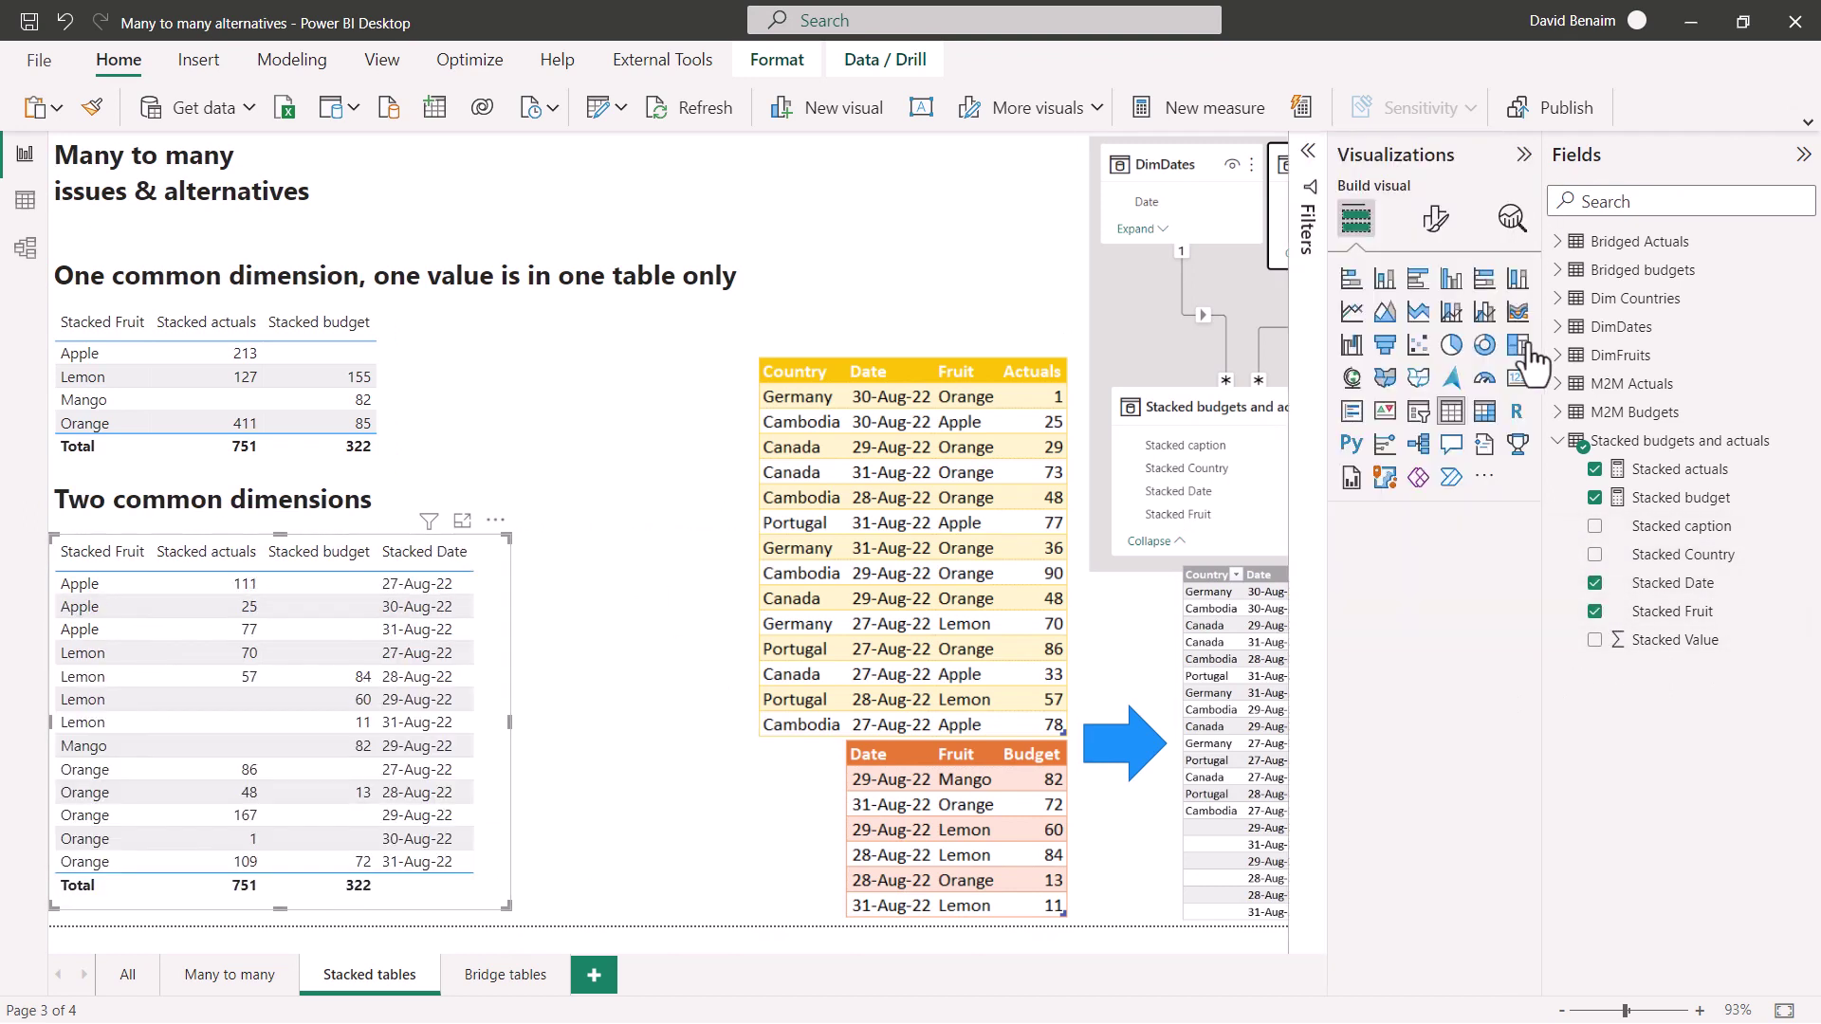
left_click_drag(1420, 647, 1414, 587)
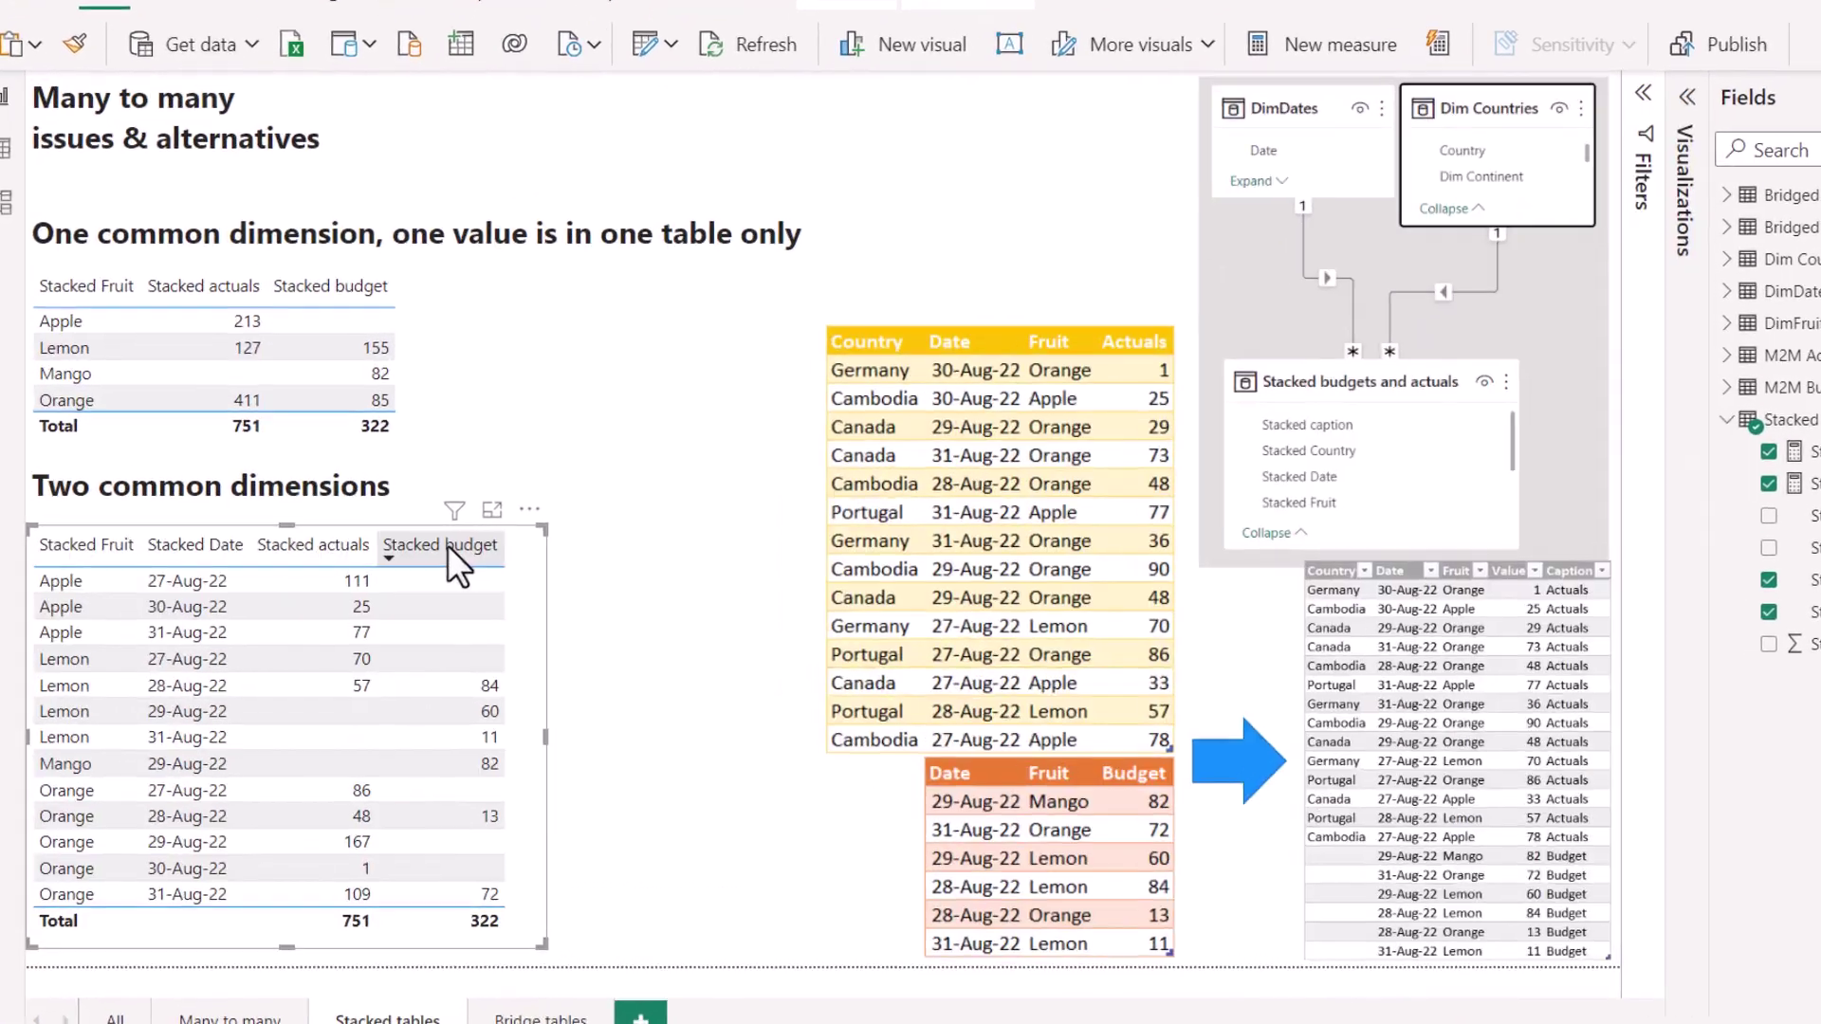
left_click(447, 544)
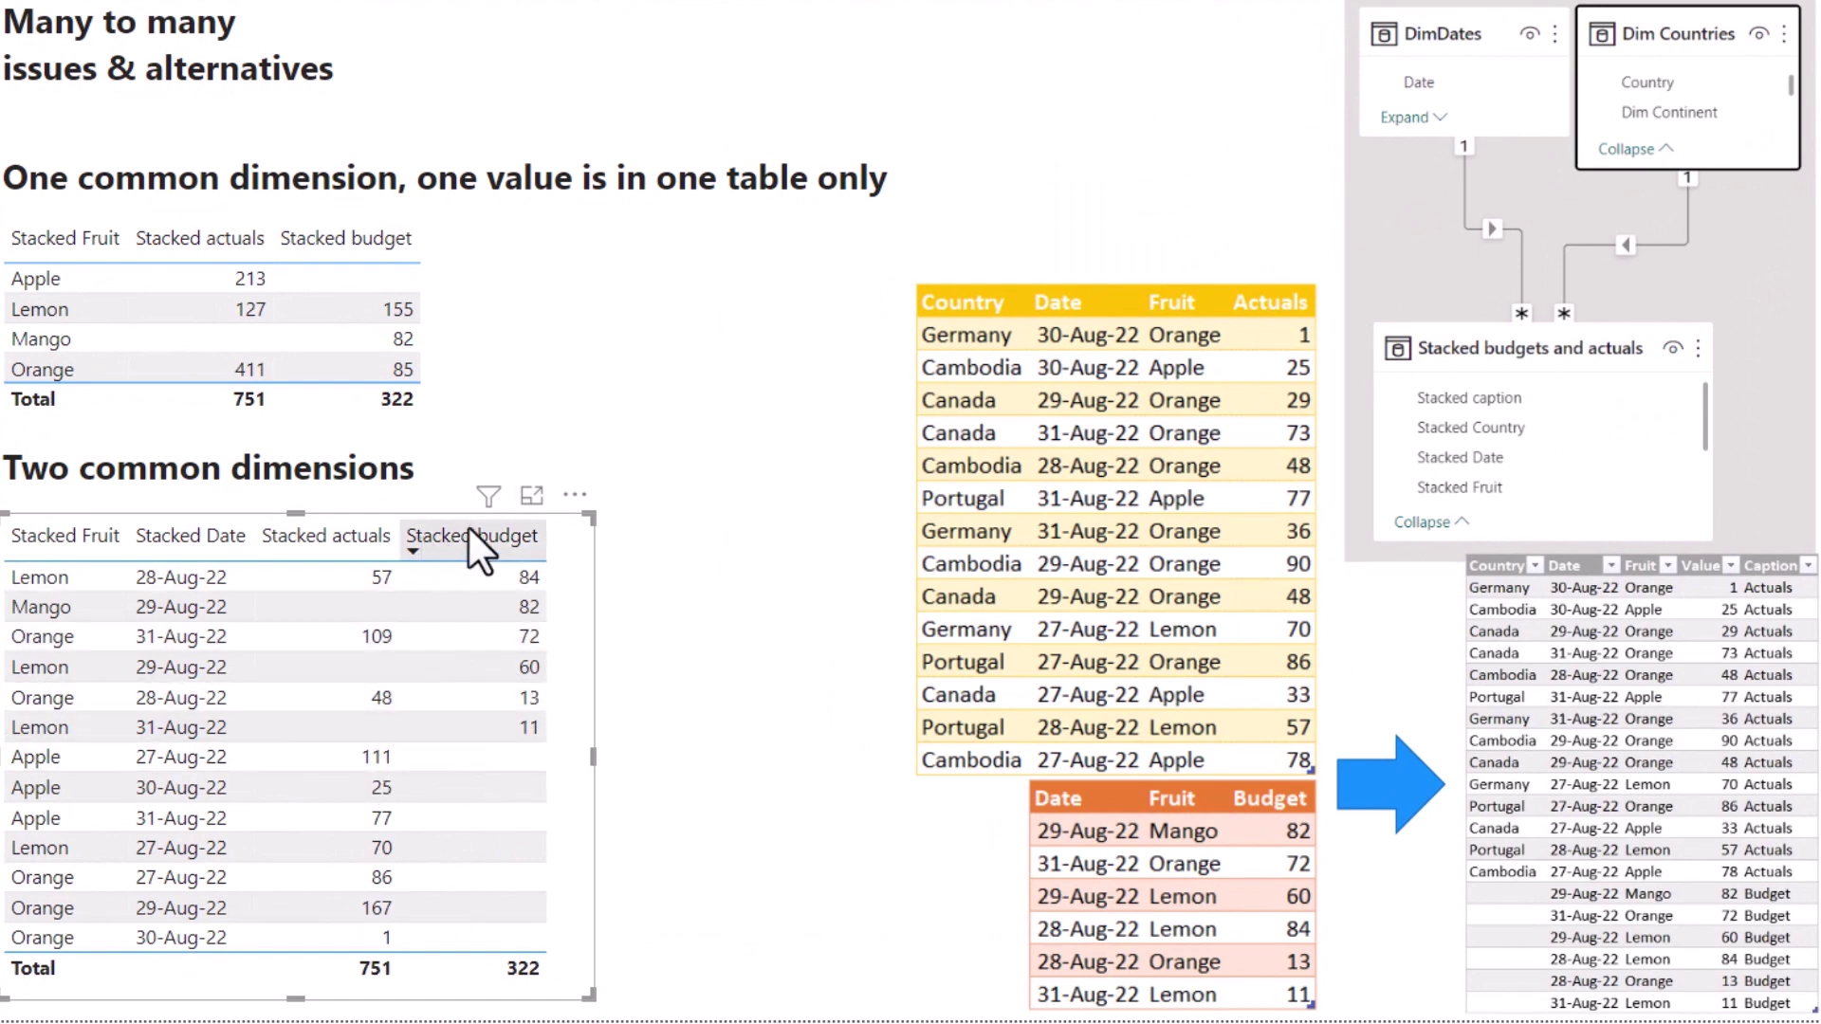
left_click(1121, 389)
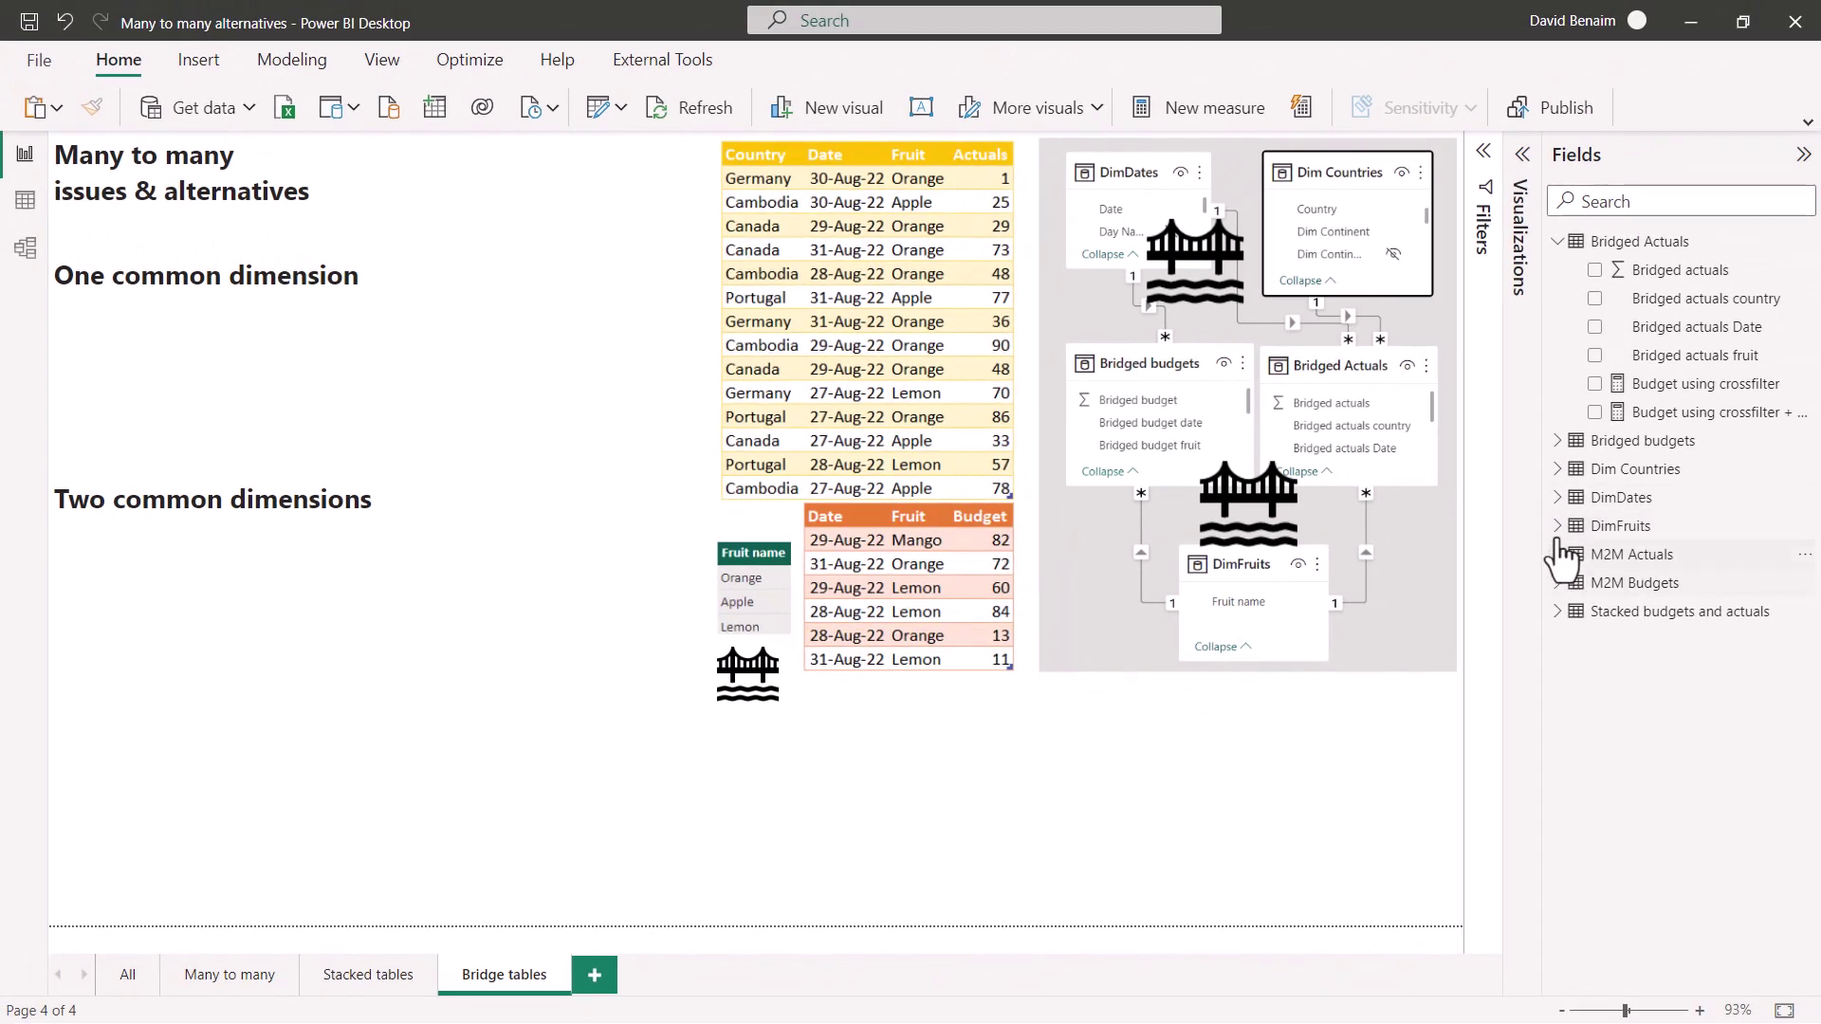
On the Bridge tables page, build a table of Fruit name, Bridged actuals and Bridged budget, and place it under "One common dimension".
left_click(1561, 527)
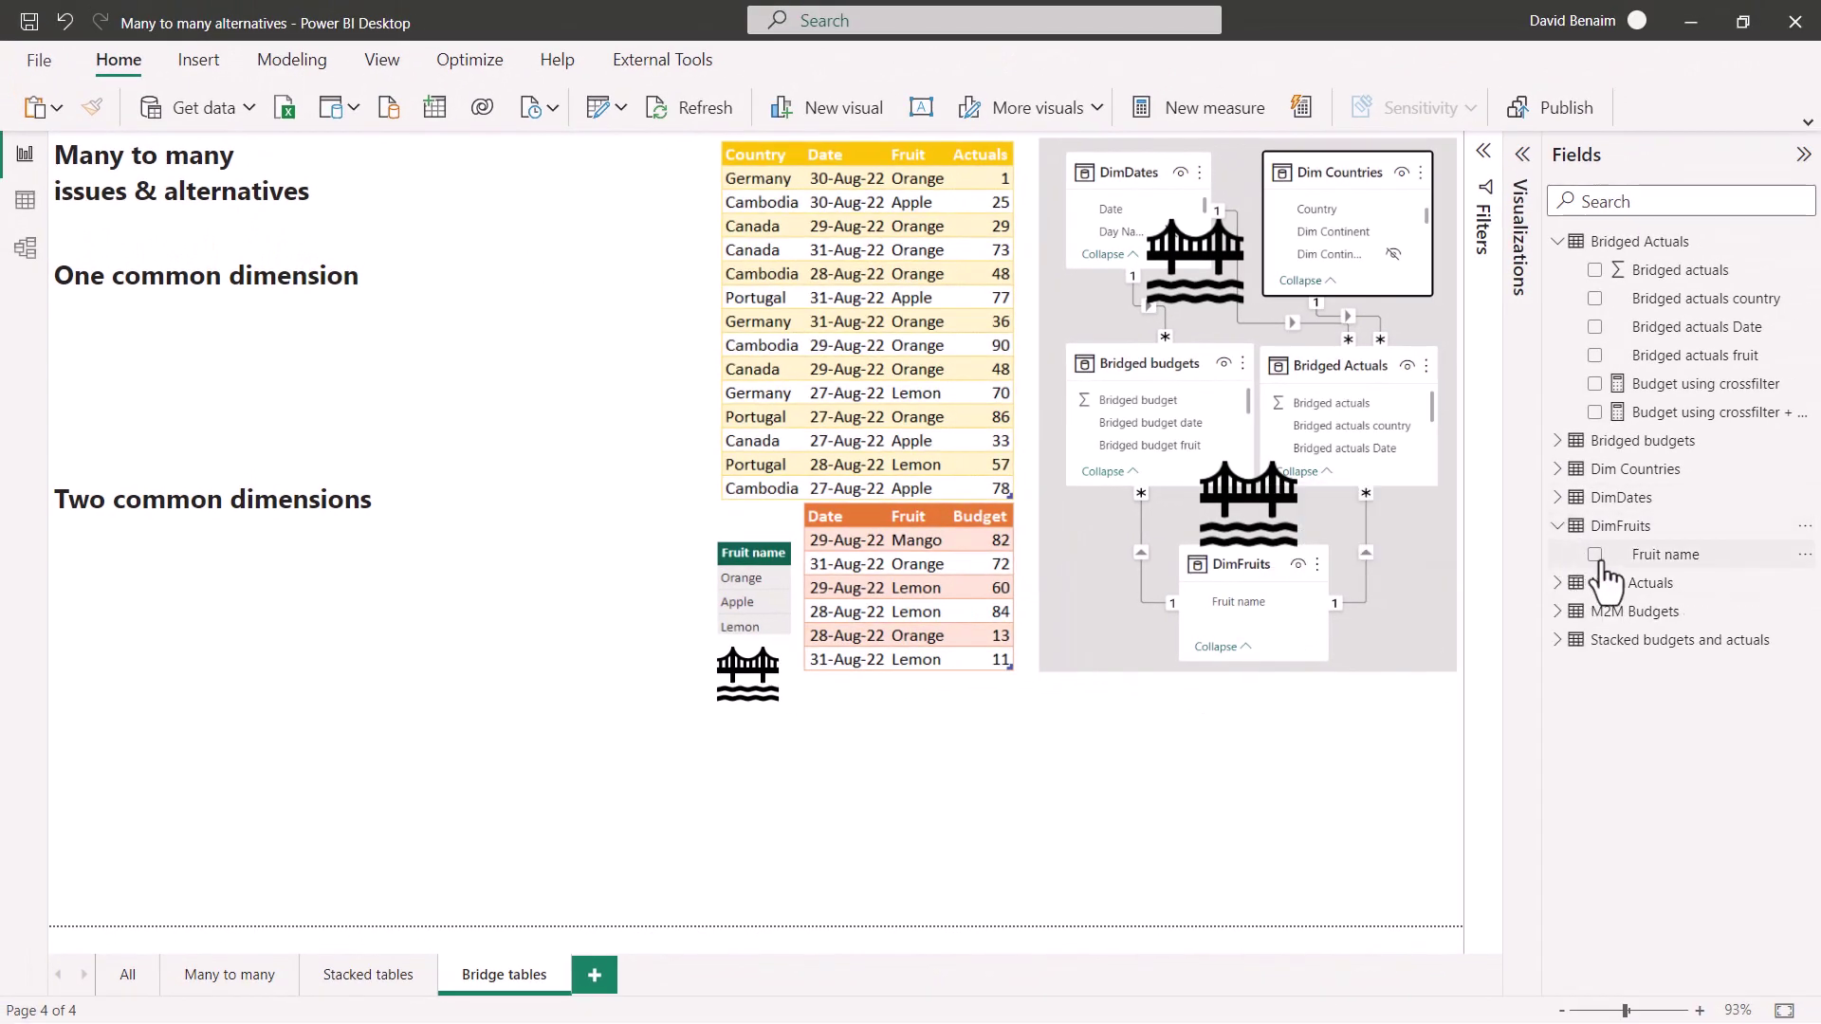
left_click(1595, 555)
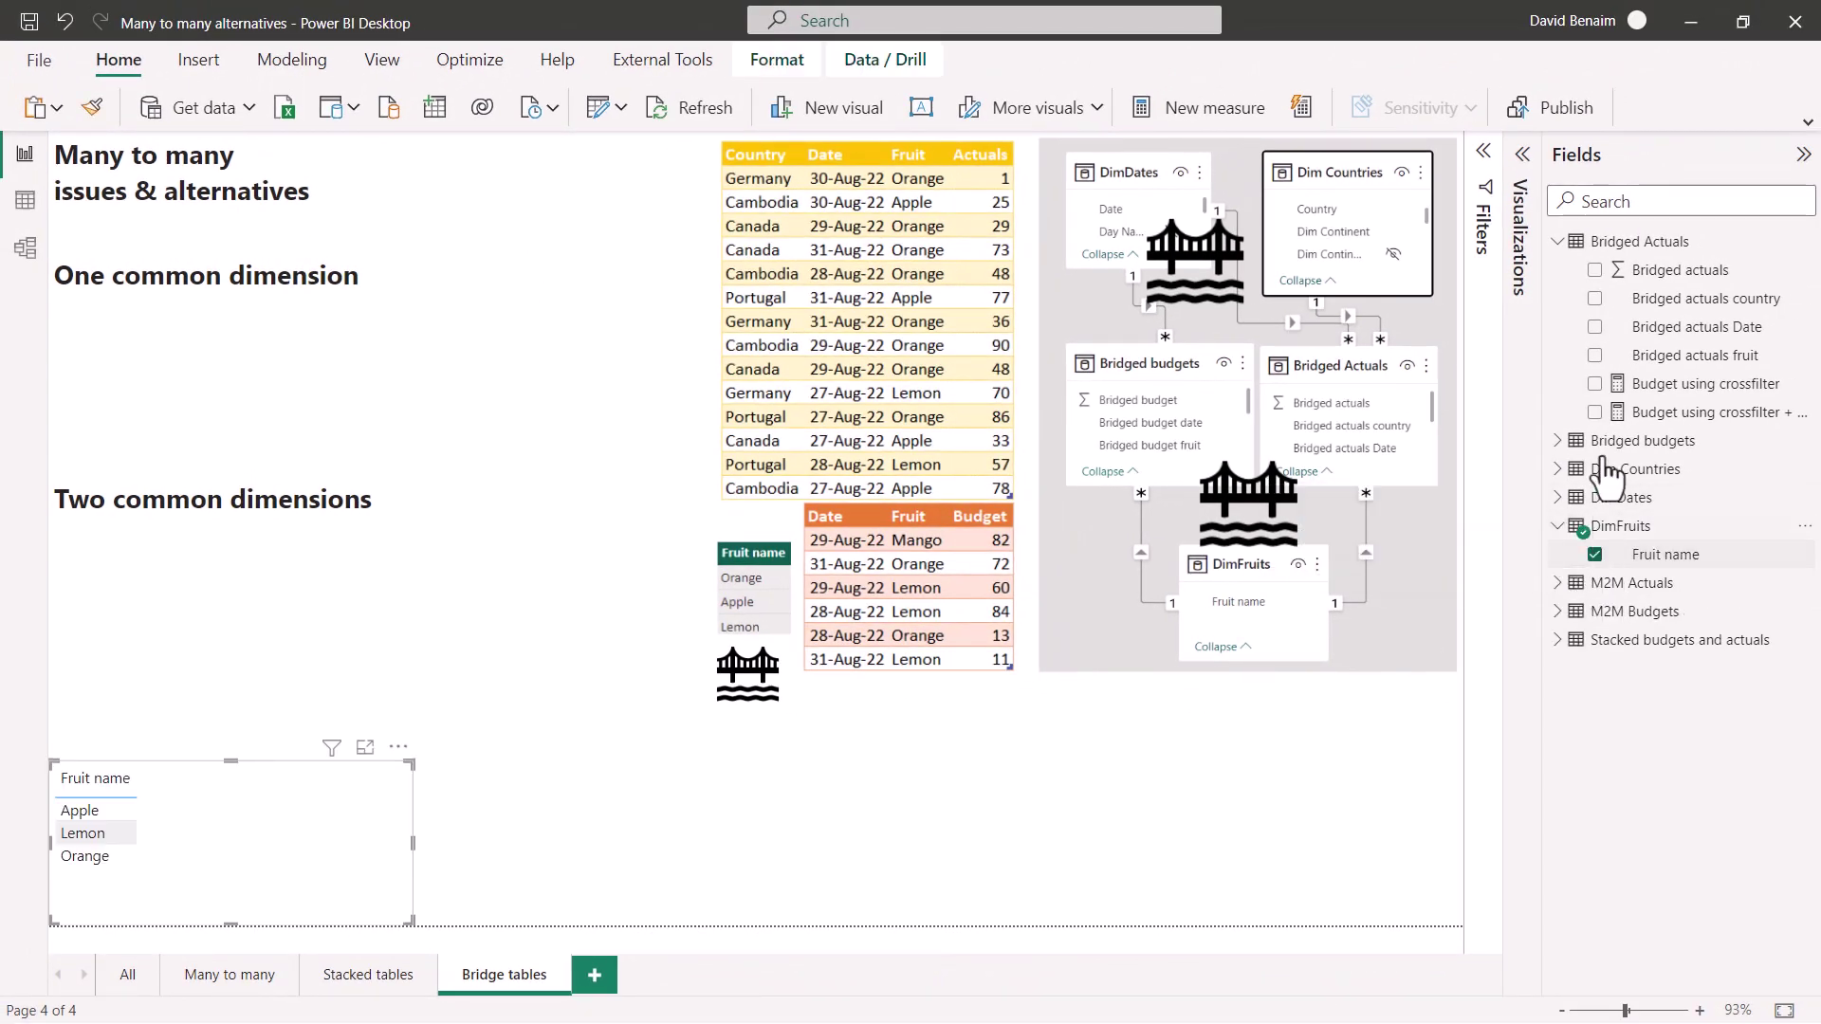
left_click(1595, 271)
left_click(1561, 442)
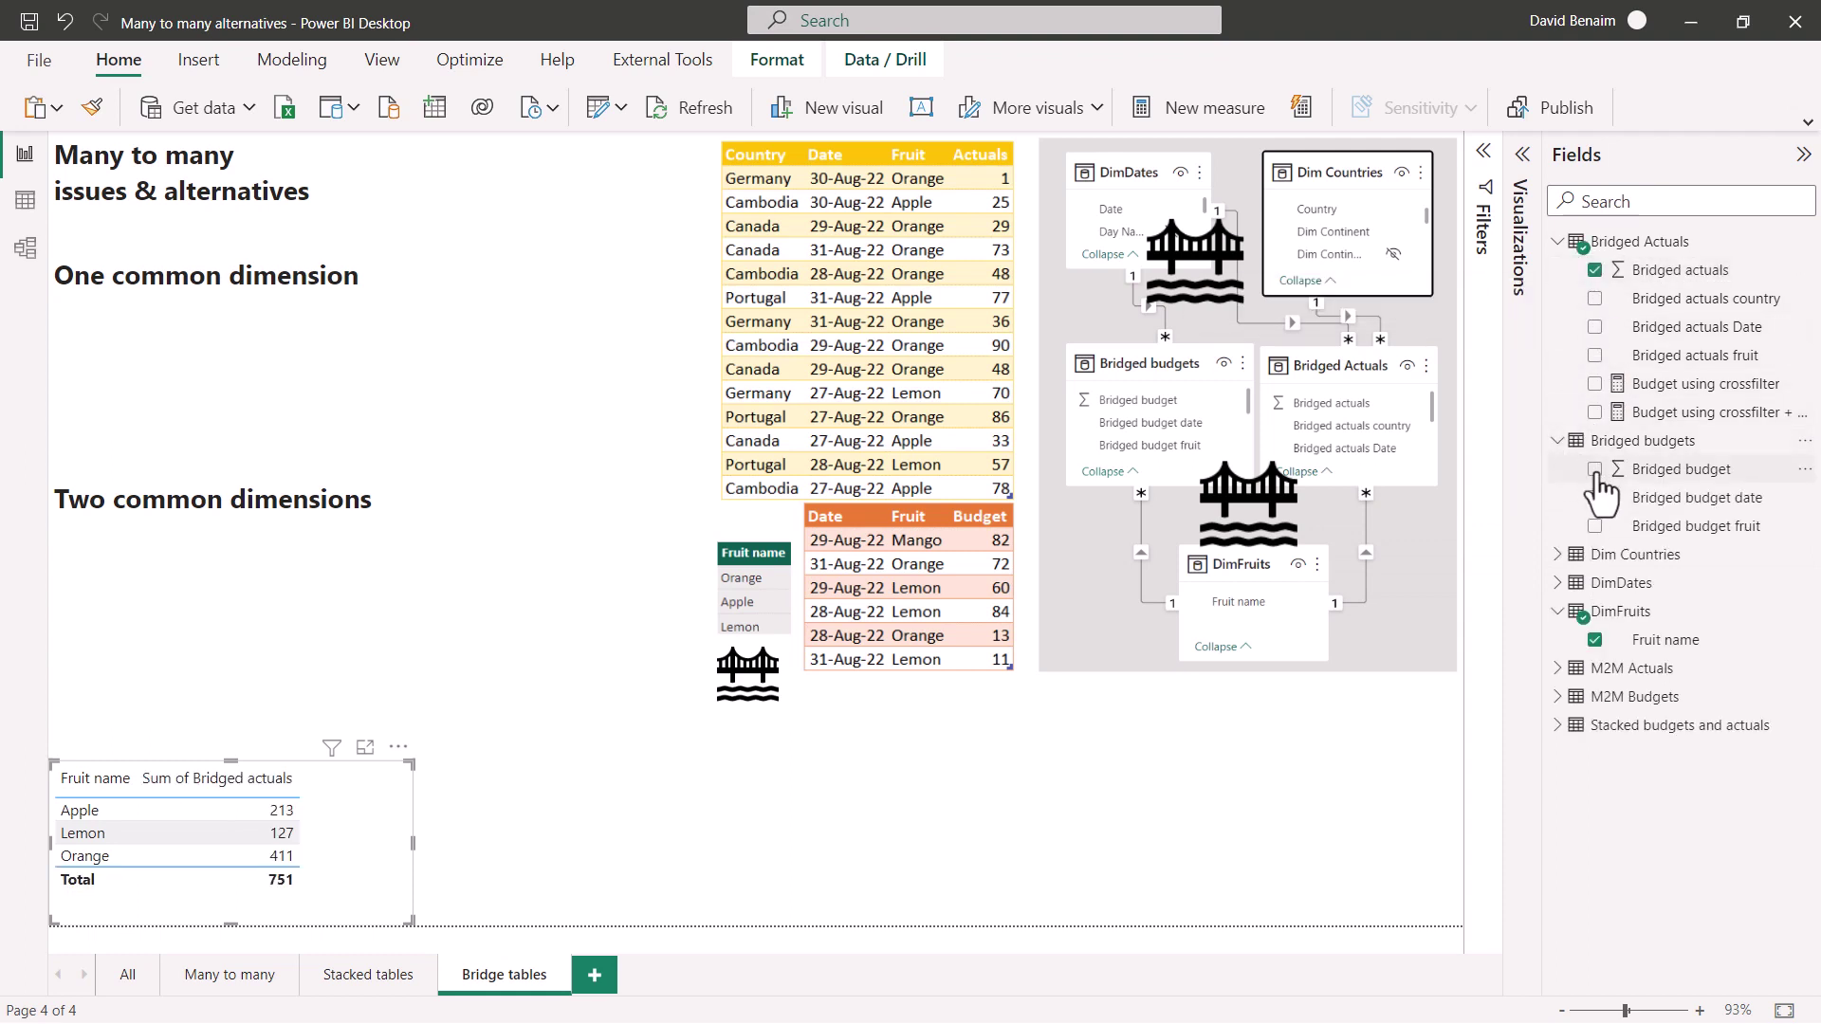
left_click(1594, 470)
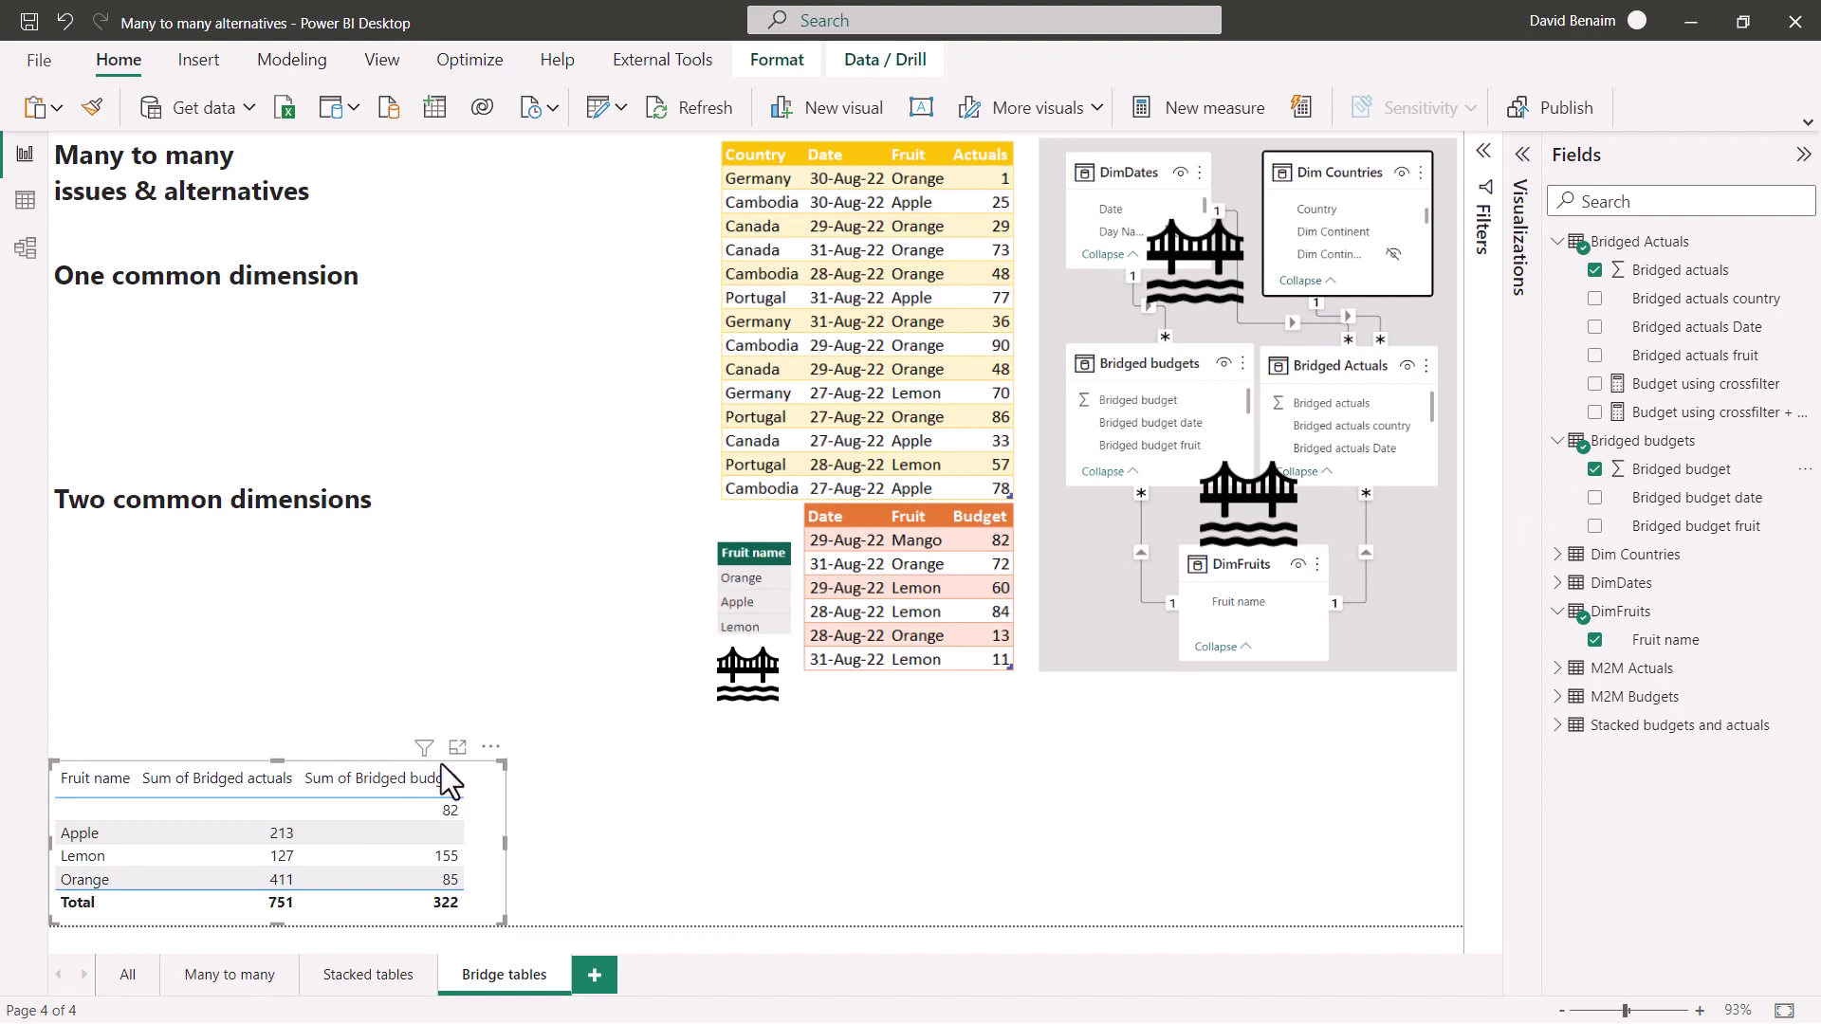
left_click_drag(489, 784, 719, 328)
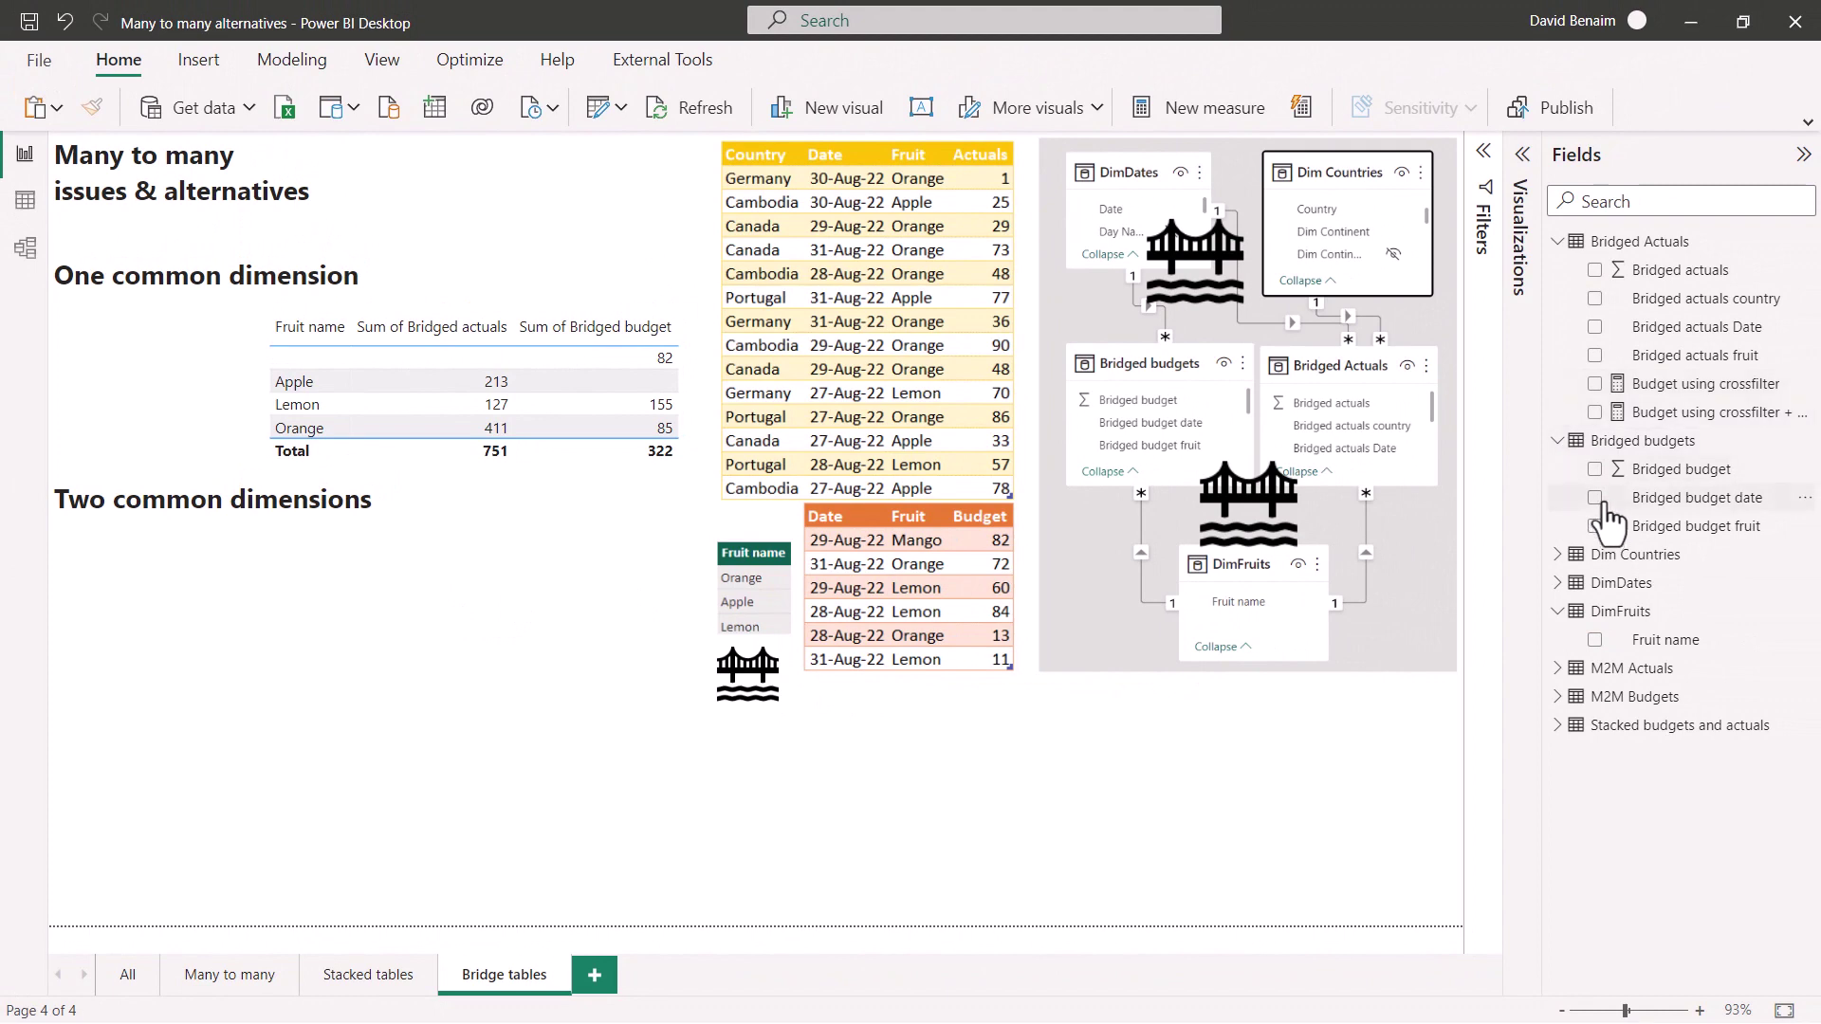
Build an enlarged table of Fruit name, the DimDates Date, Bridged actuals and Bridged budget under "Two common dimensions".
left_click(1596, 640)
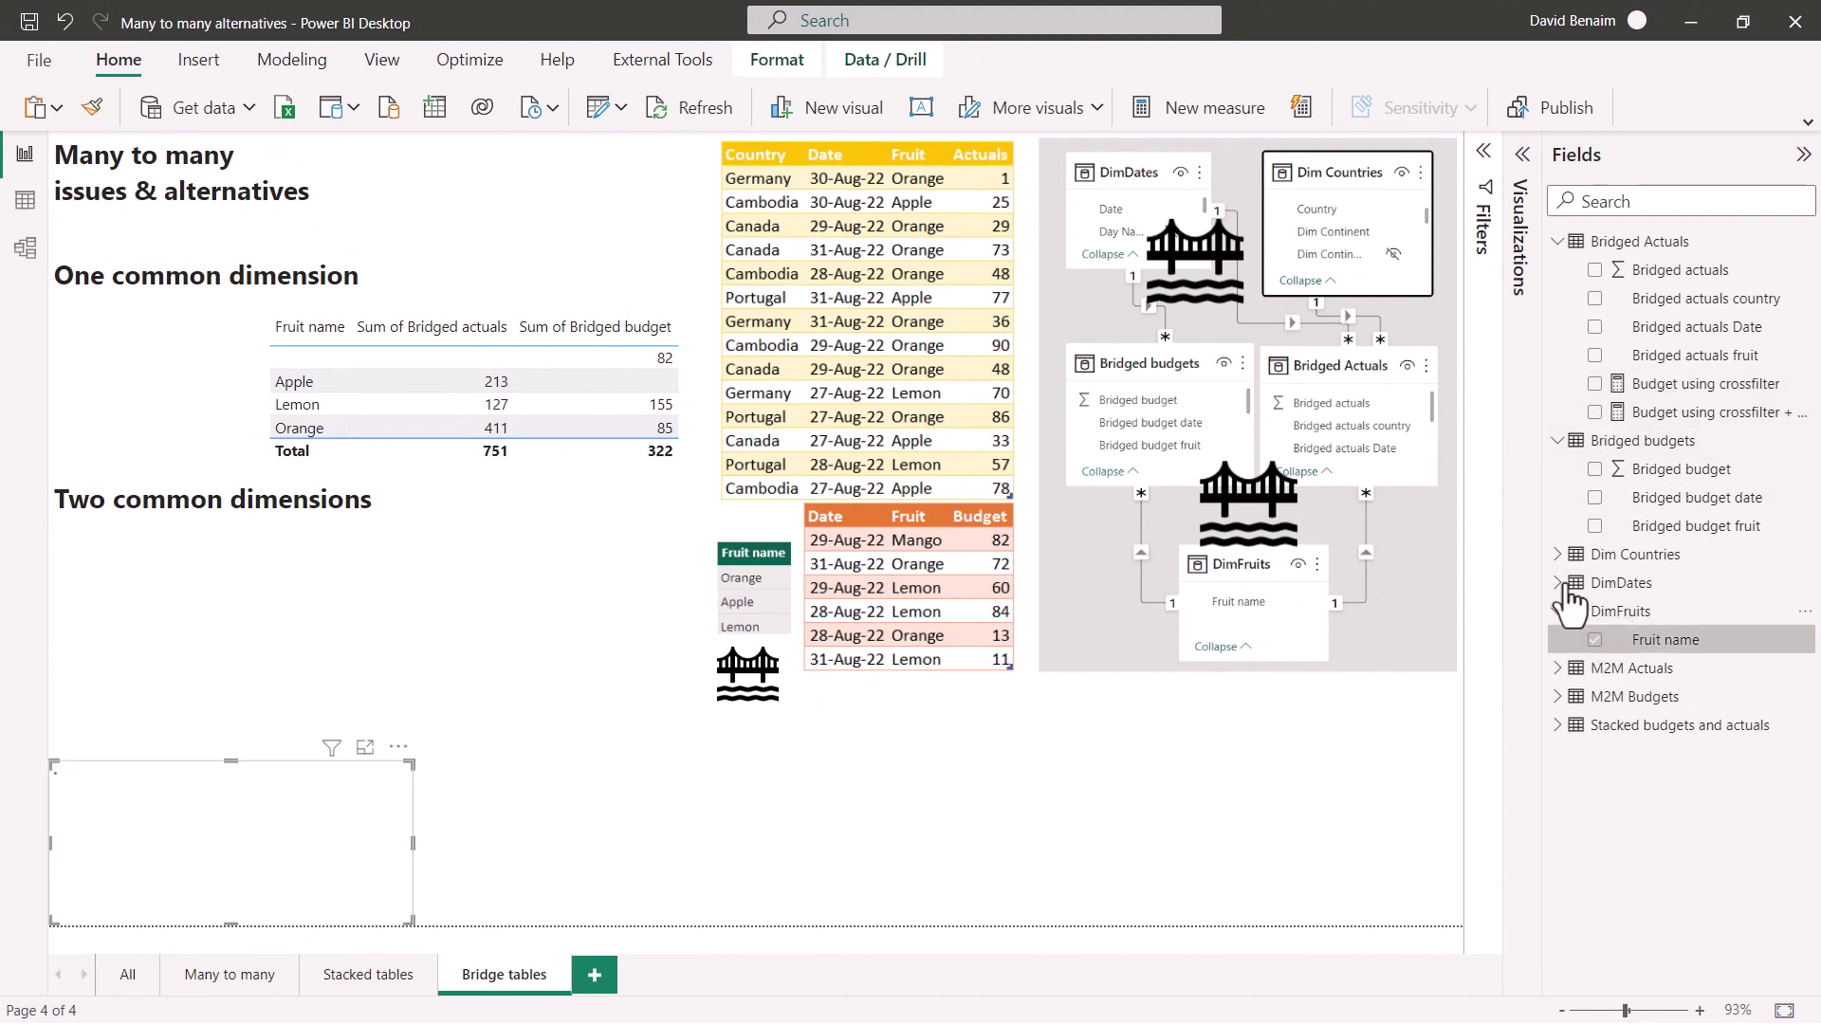
left_click(1565, 584)
left_click(1596, 612)
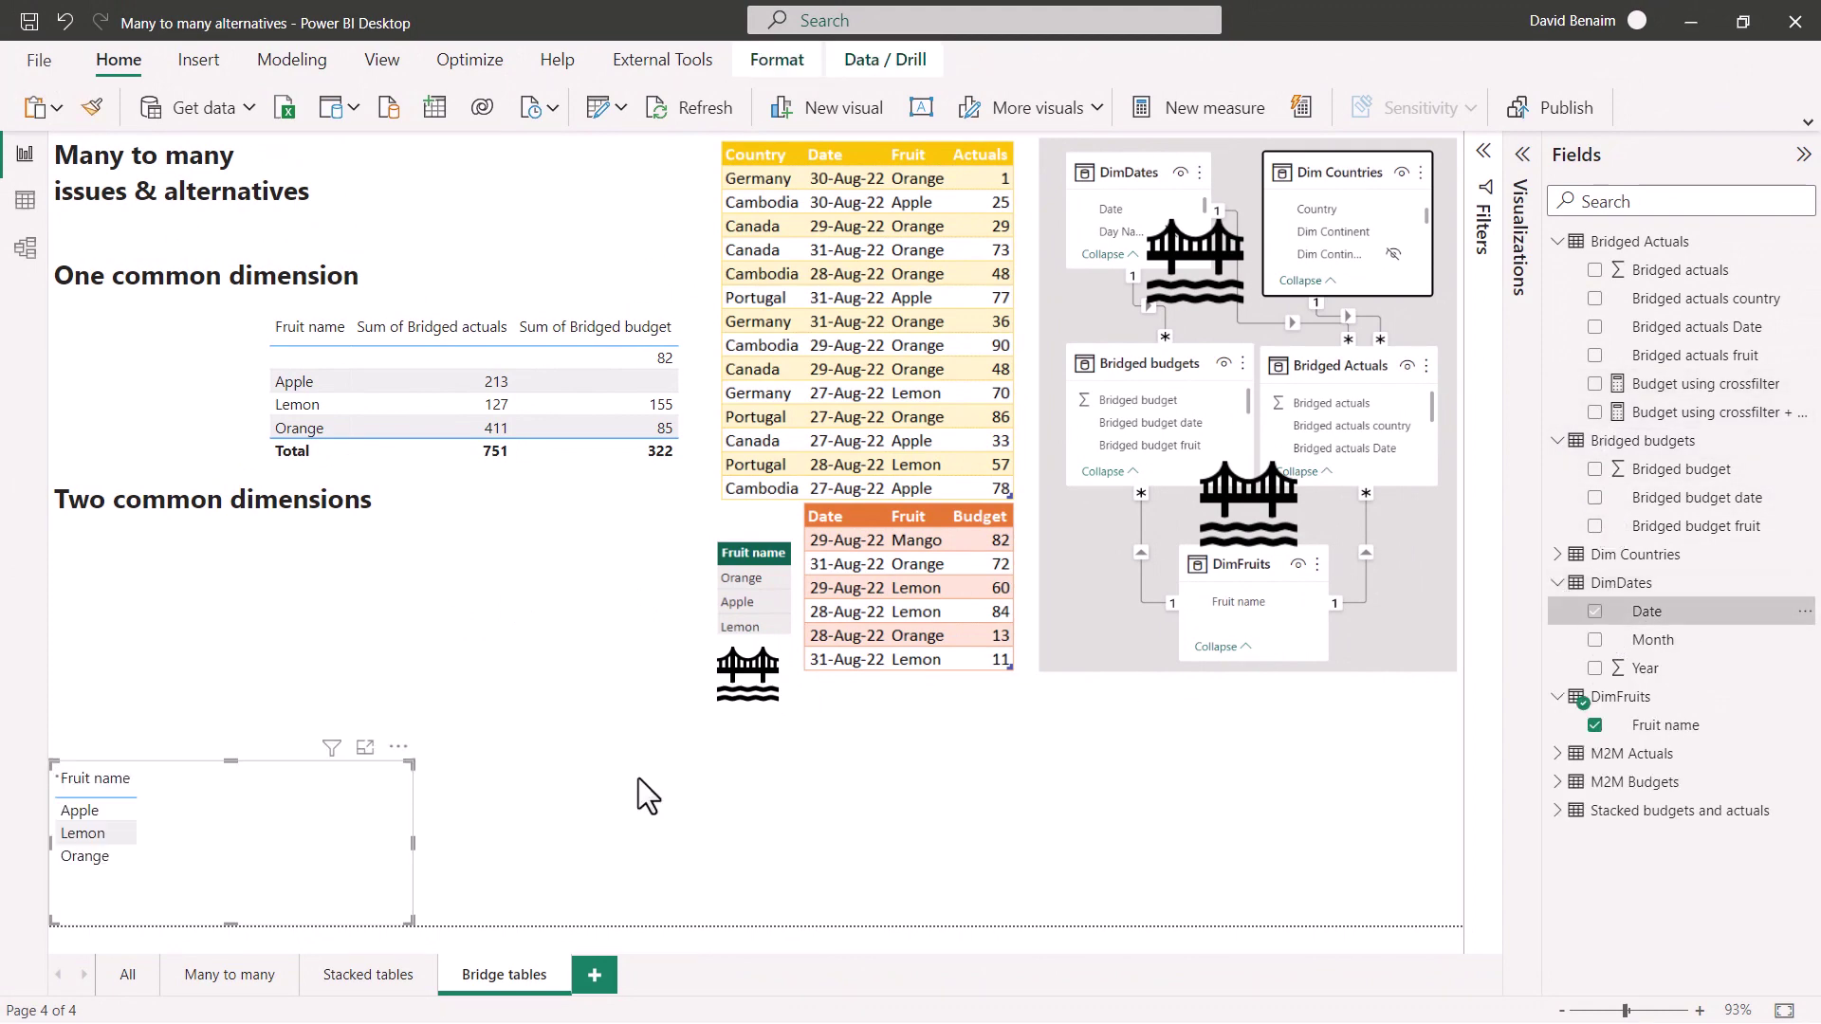
left_click_drag(415, 756, 639, 538)
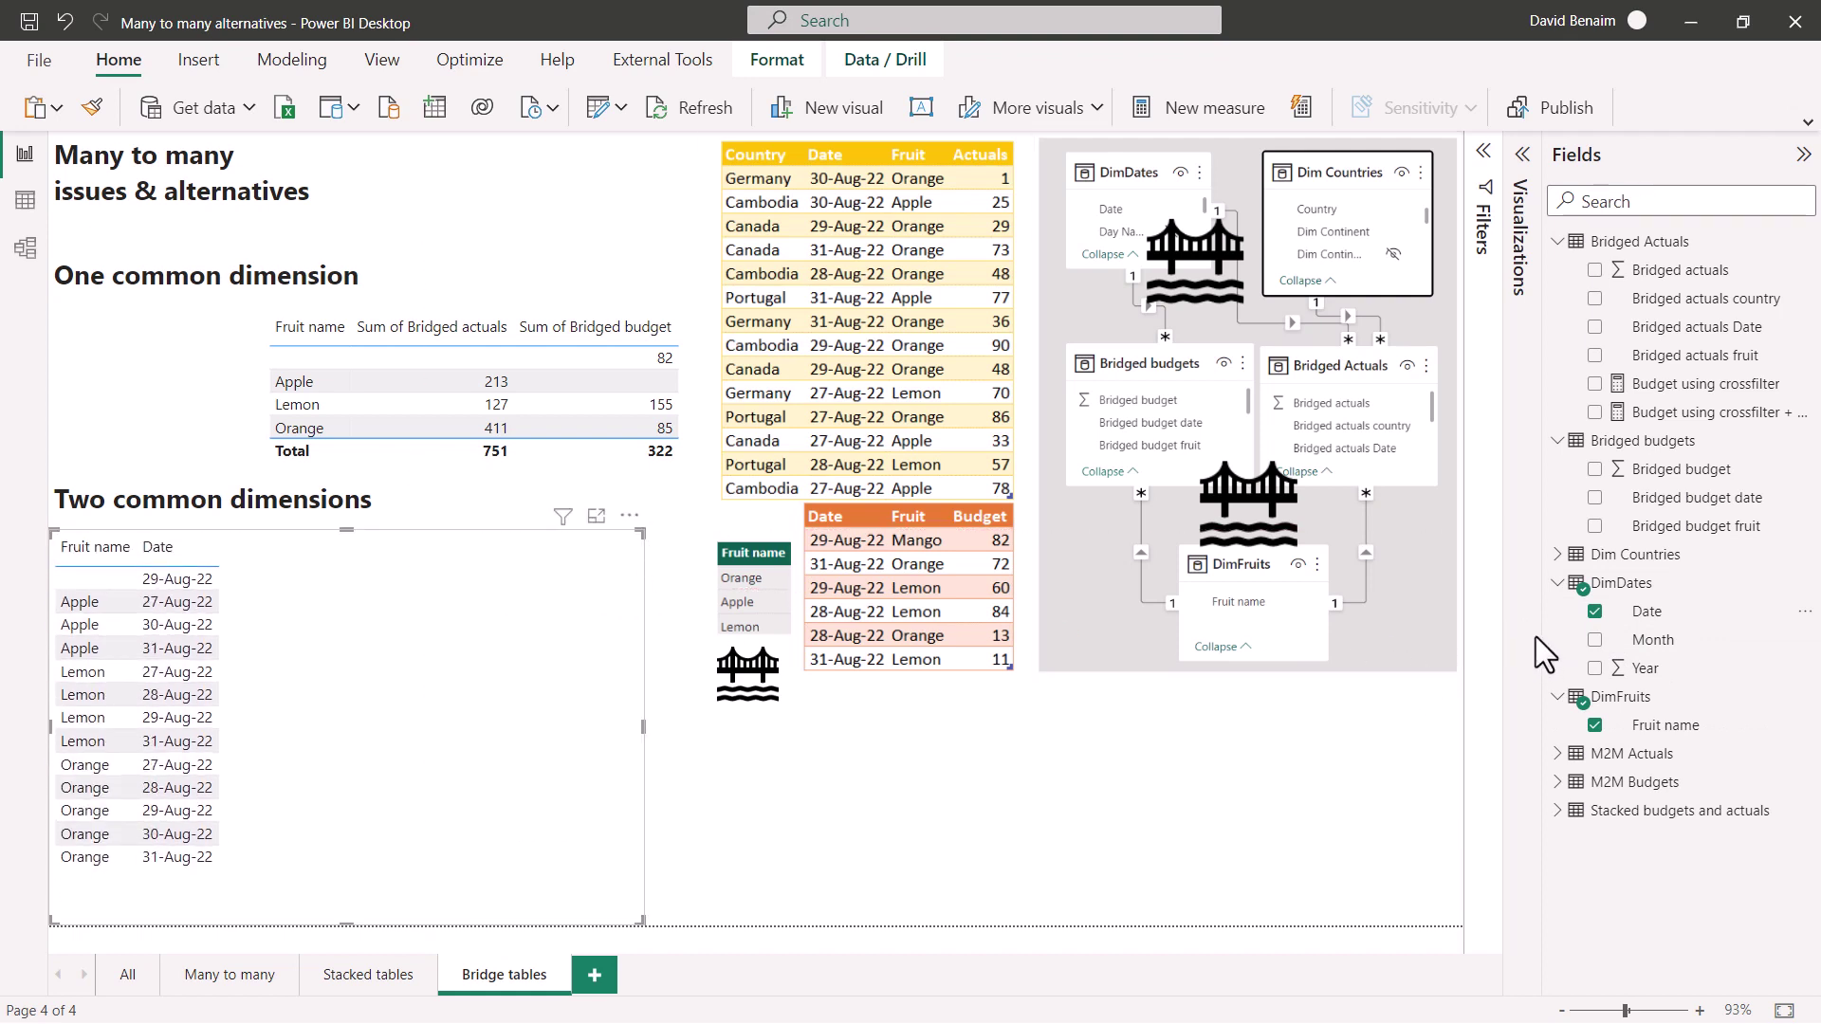
left_click(1595, 271)
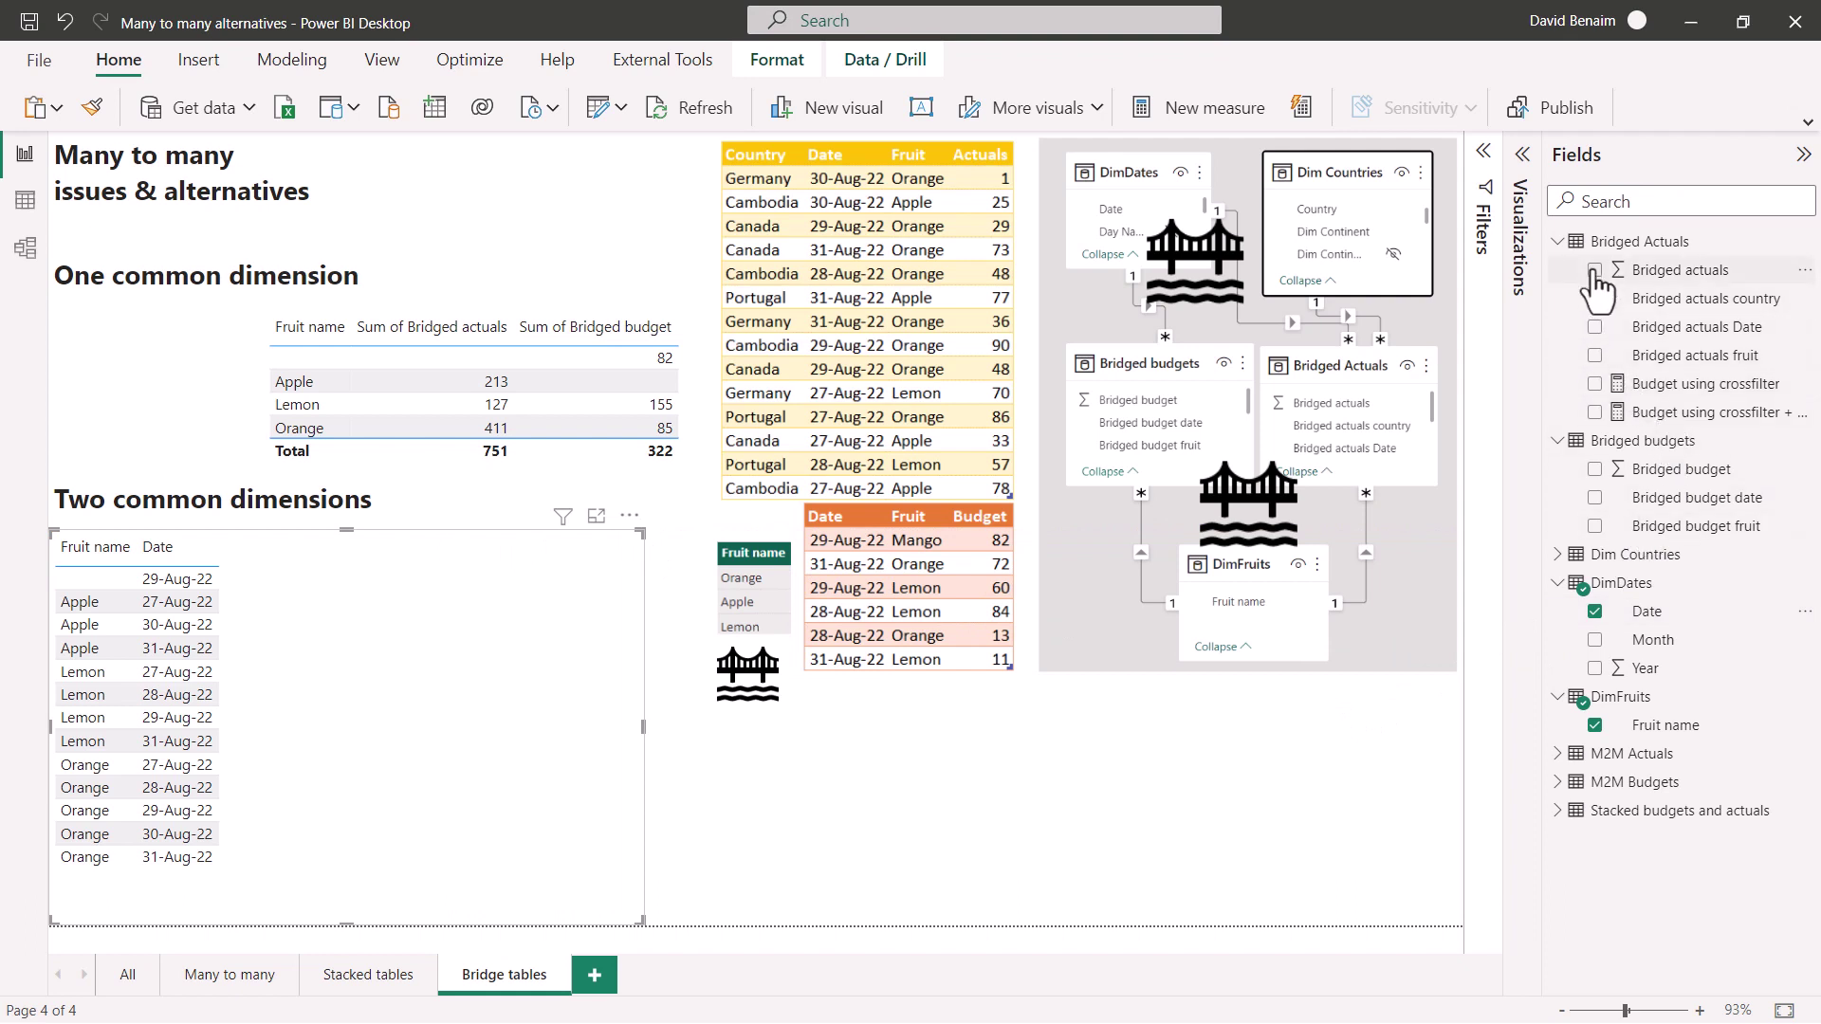
left_click(1595, 469)
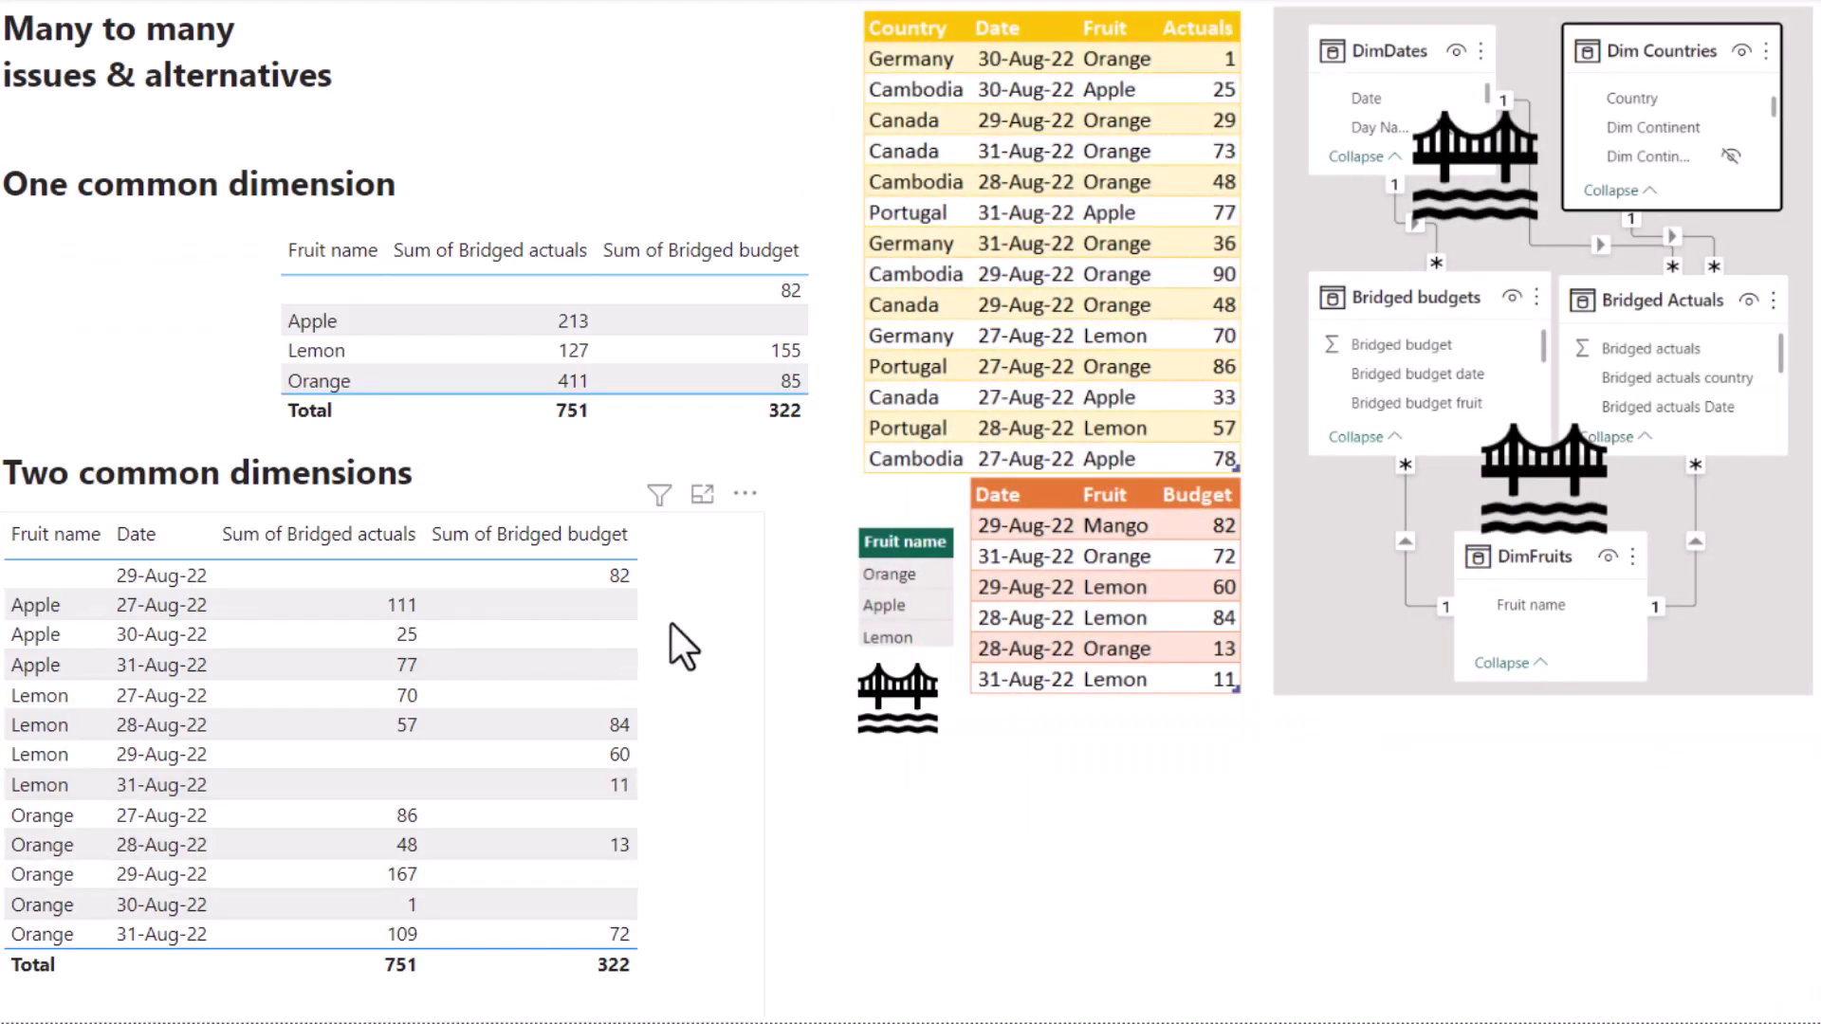
left_click(41, 597)
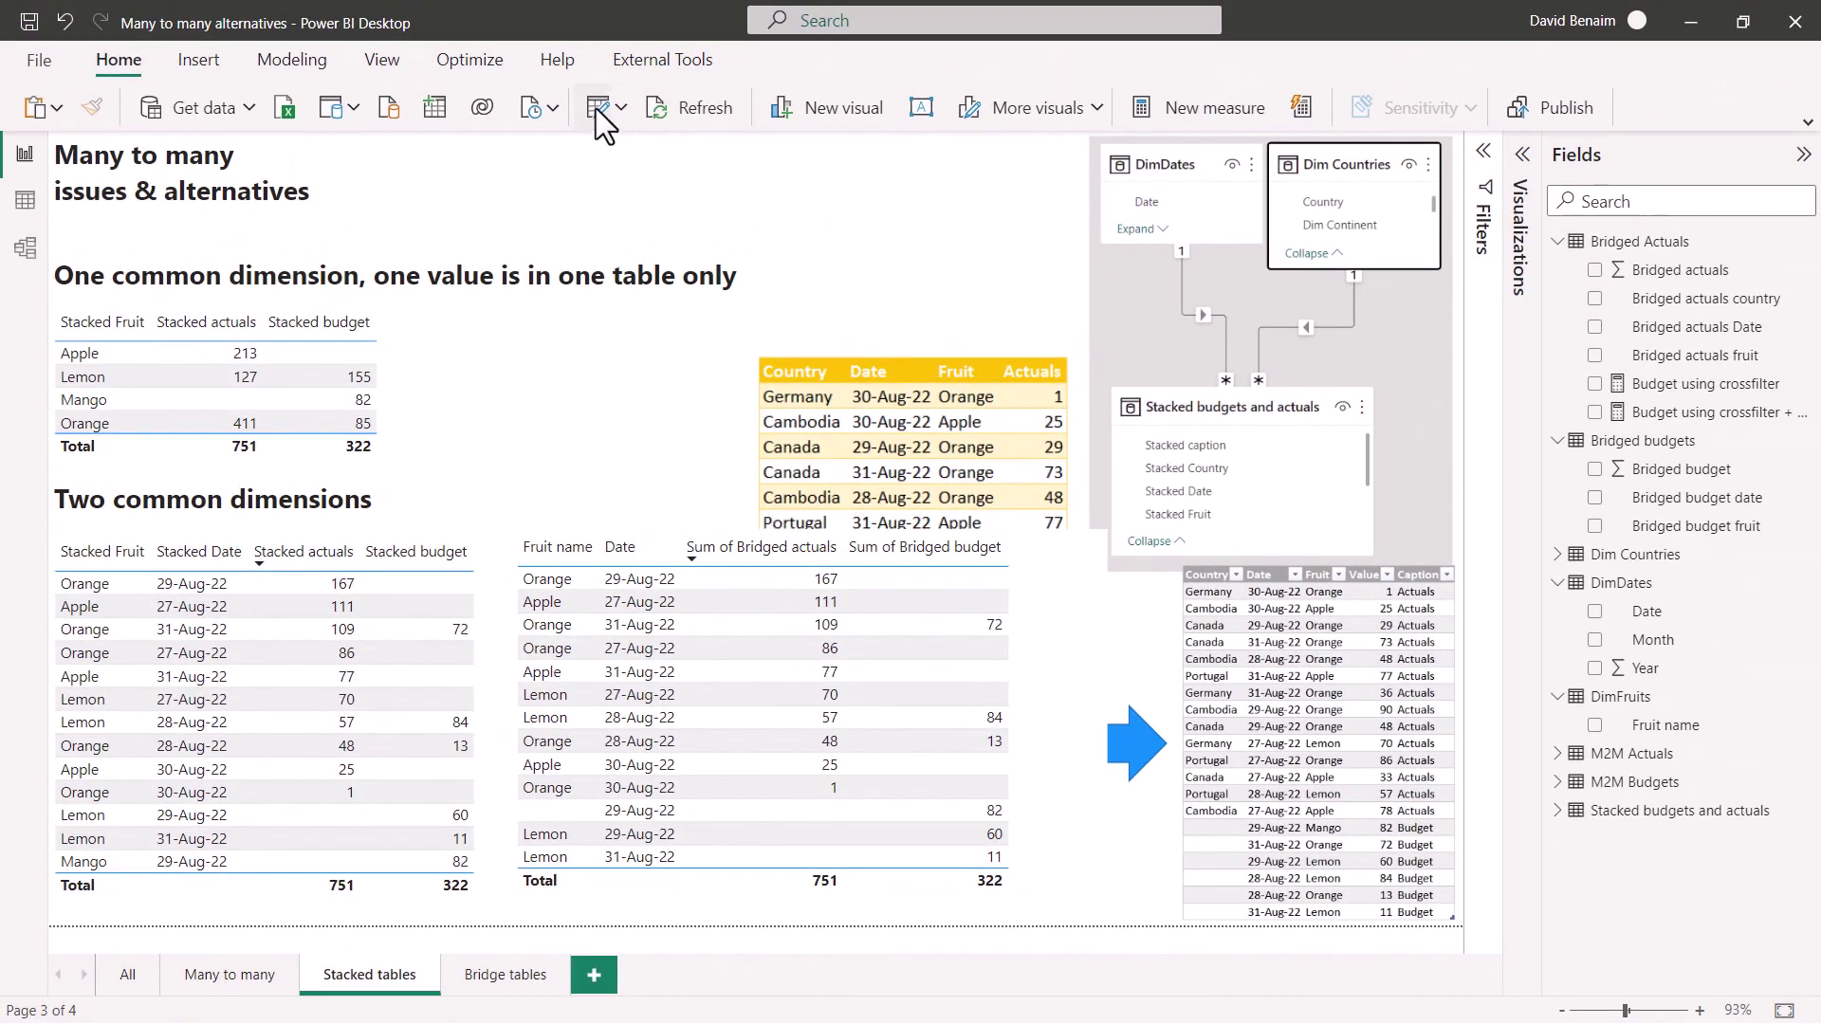
Open the Power Query Editor, and compare the columns of the Actuals to stack and Budgets to stack queries.
left_click(596, 108)
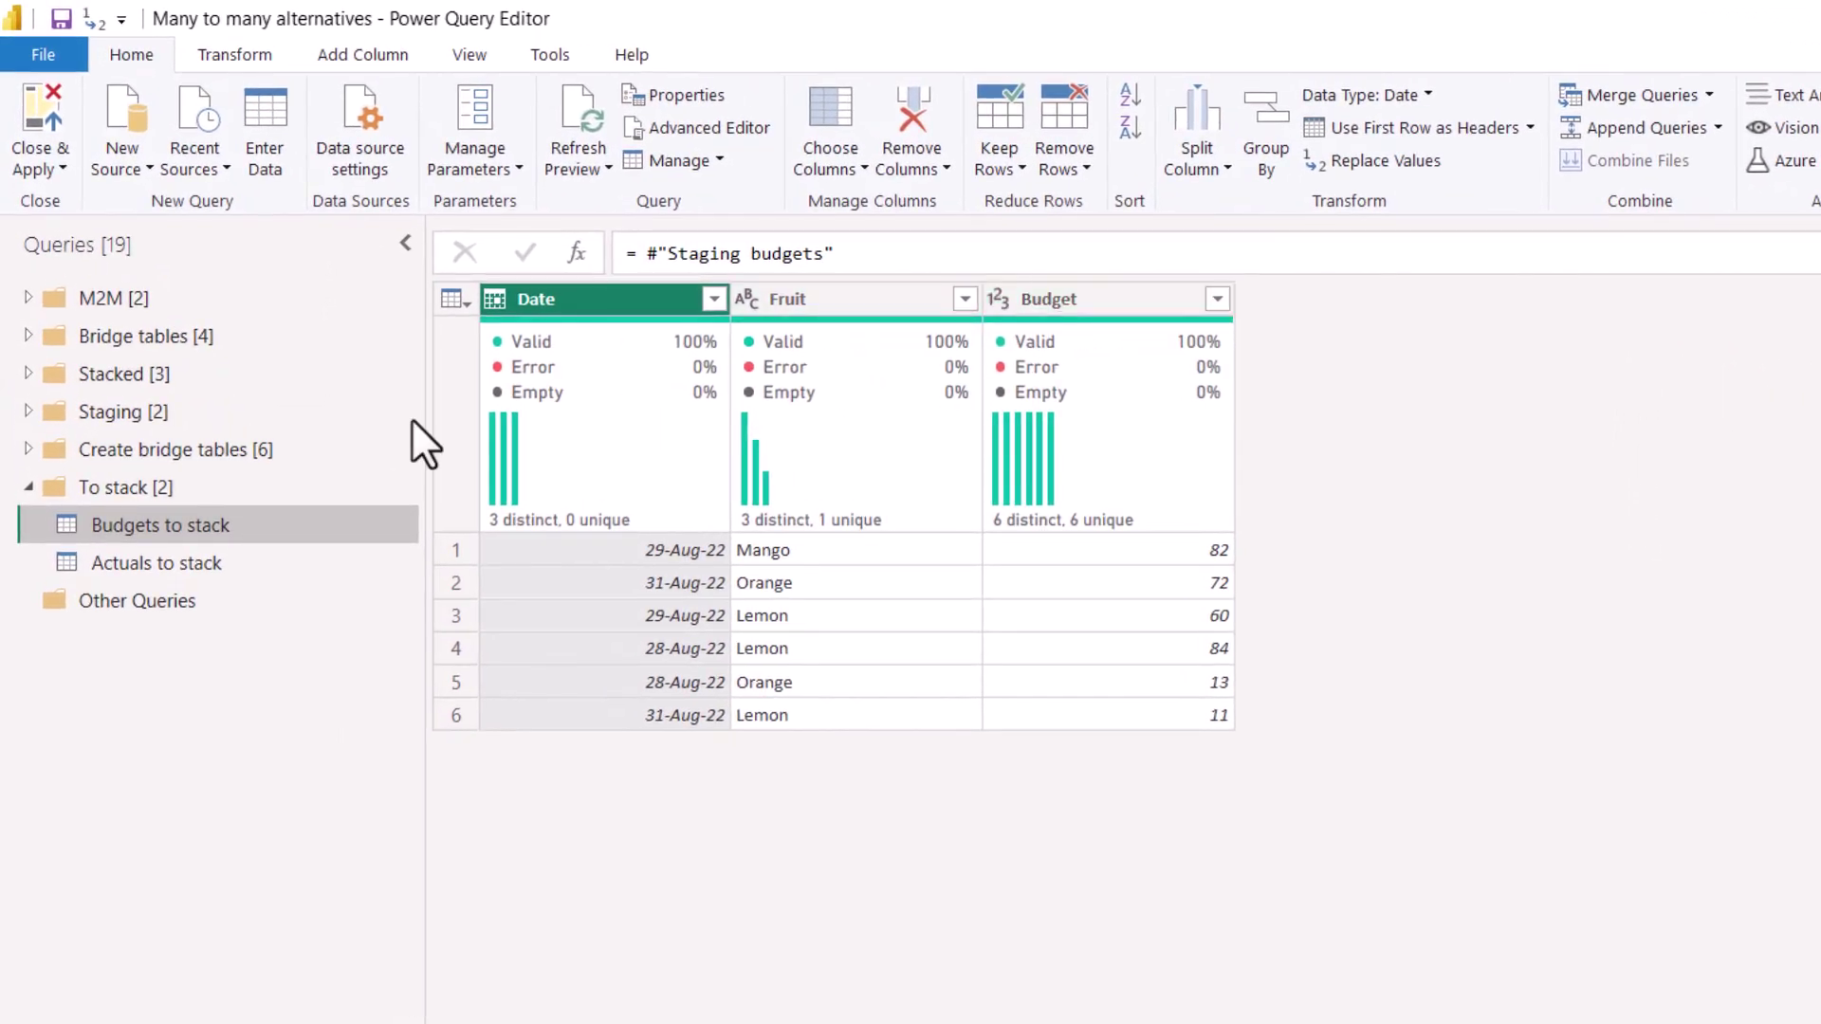
left_click(232, 557)
left_click(1349, 301)
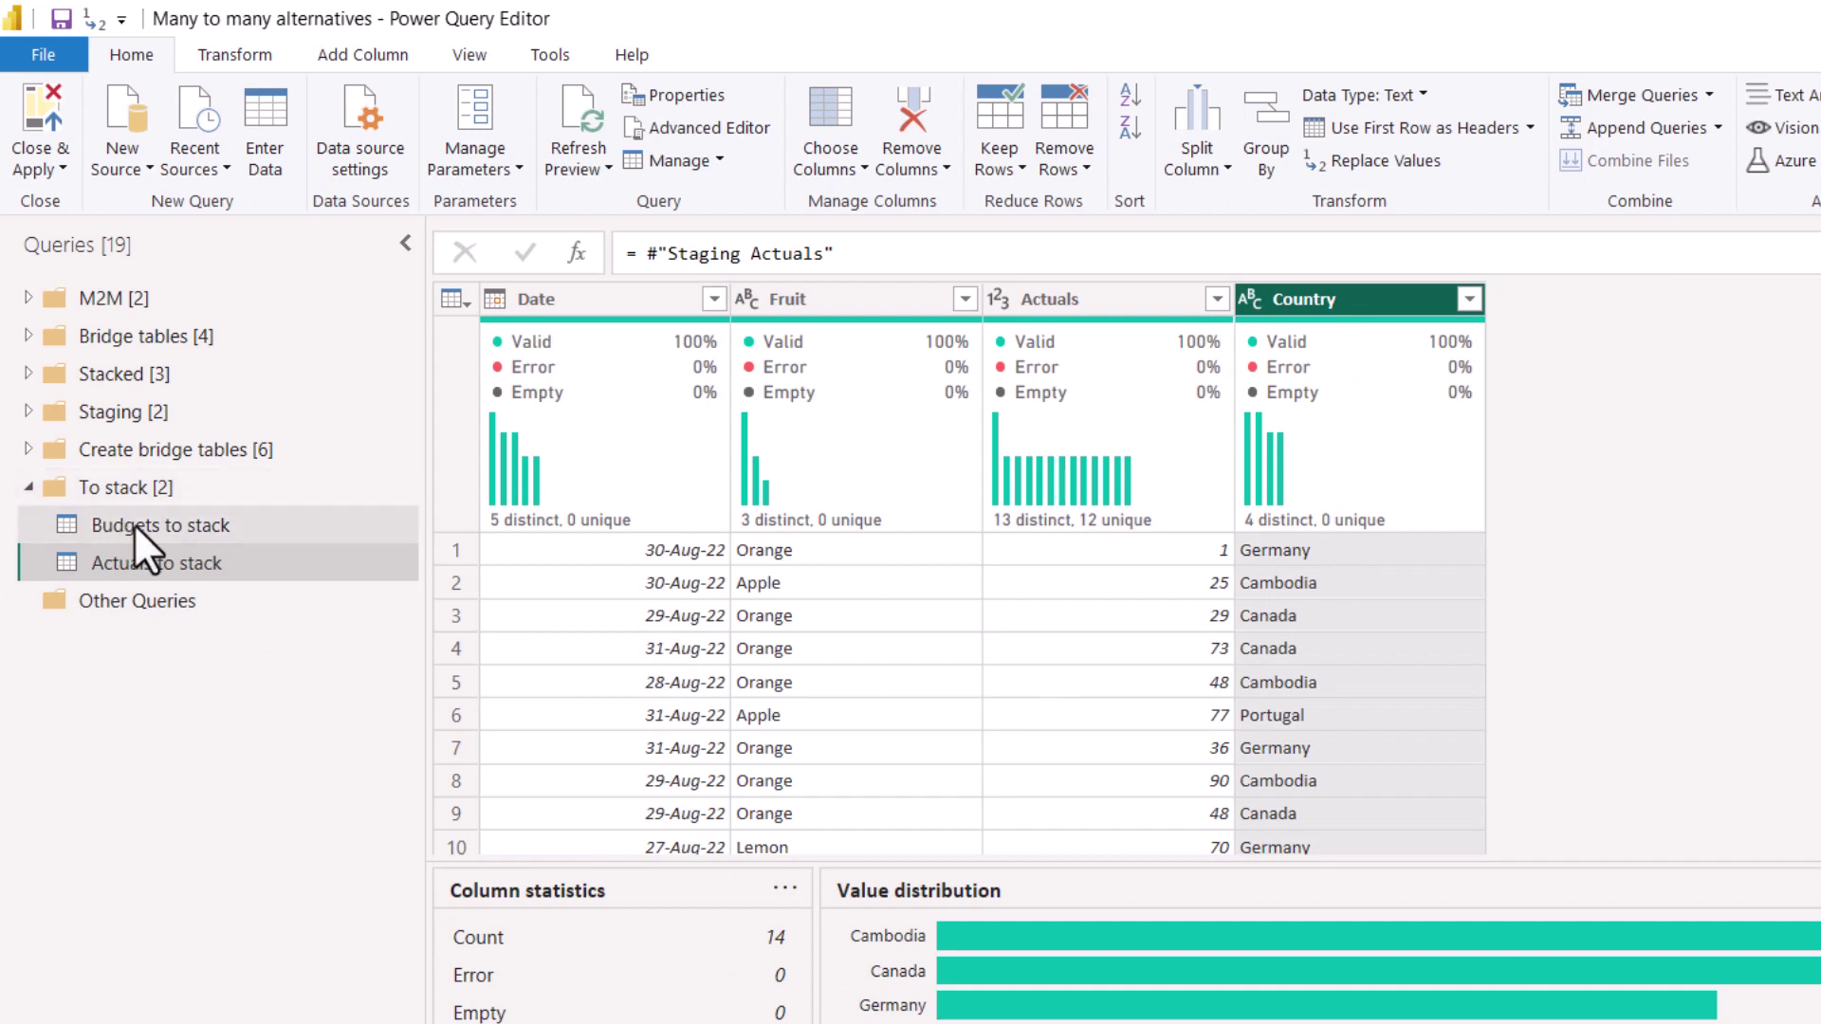
left_click(210, 524)
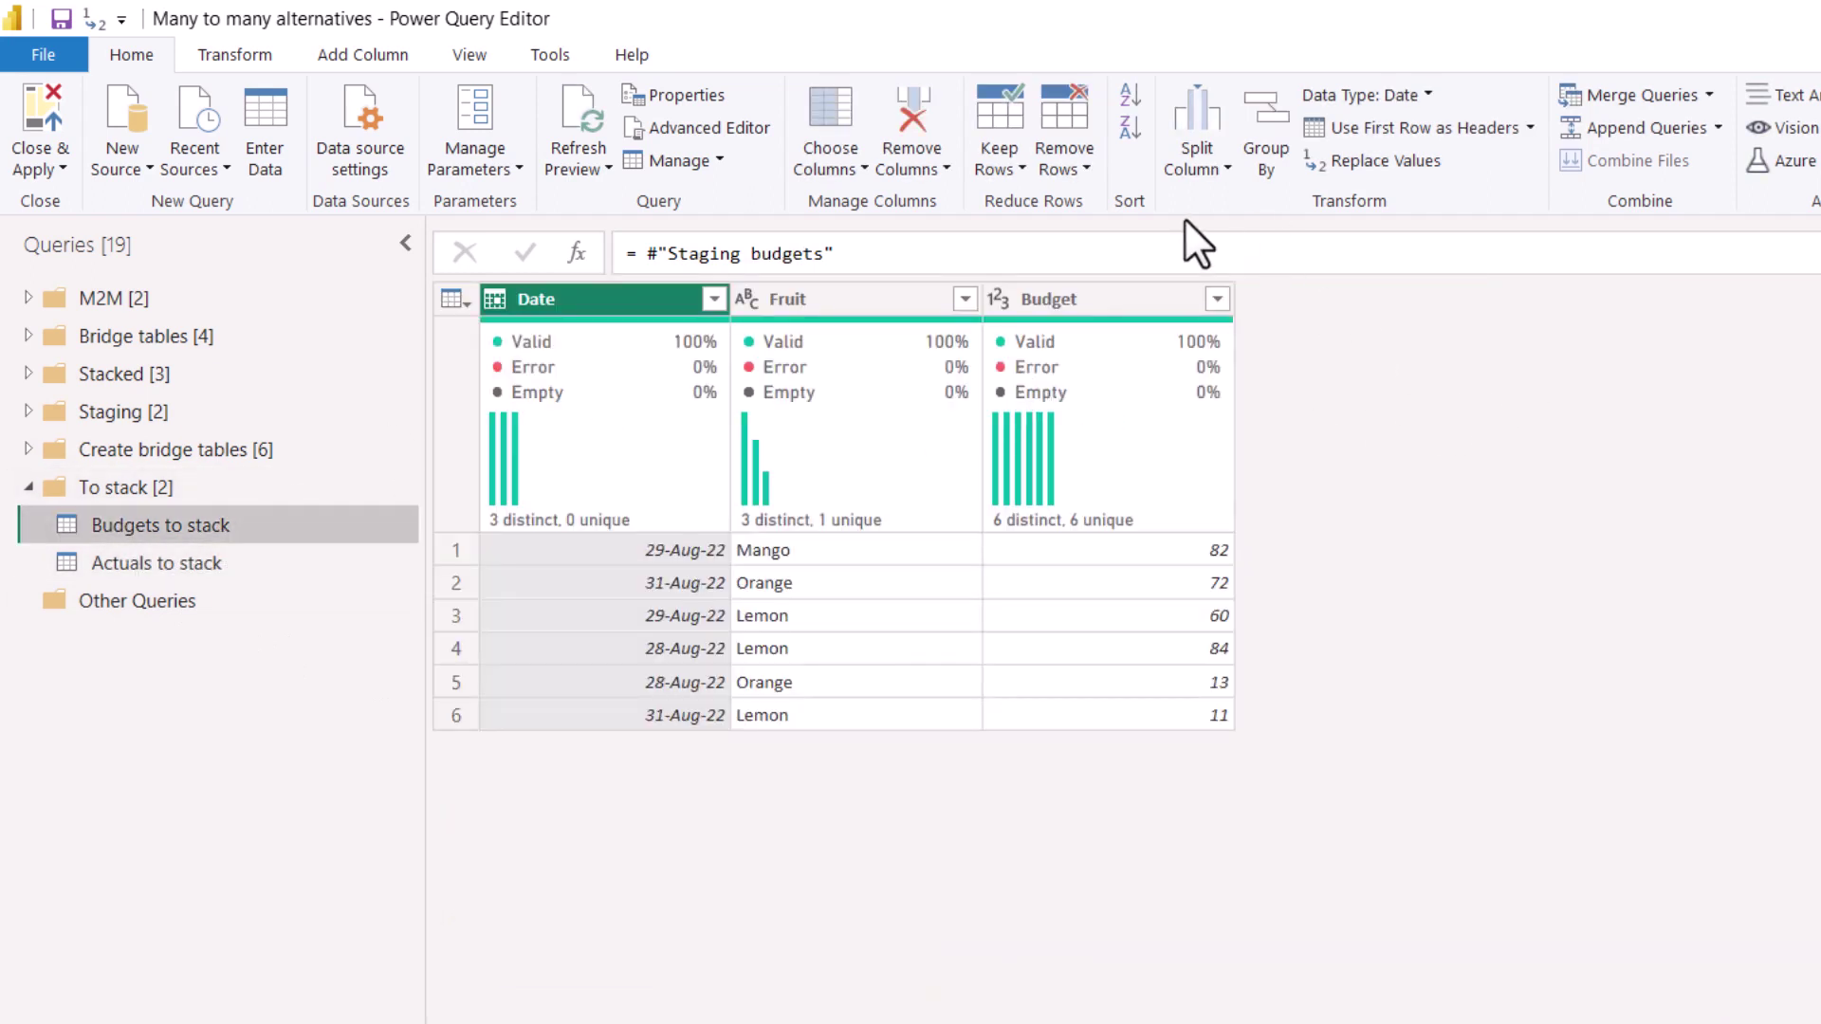
Append Budgets to stack and Actuals to stack as a new query.
left_click(1720, 127)
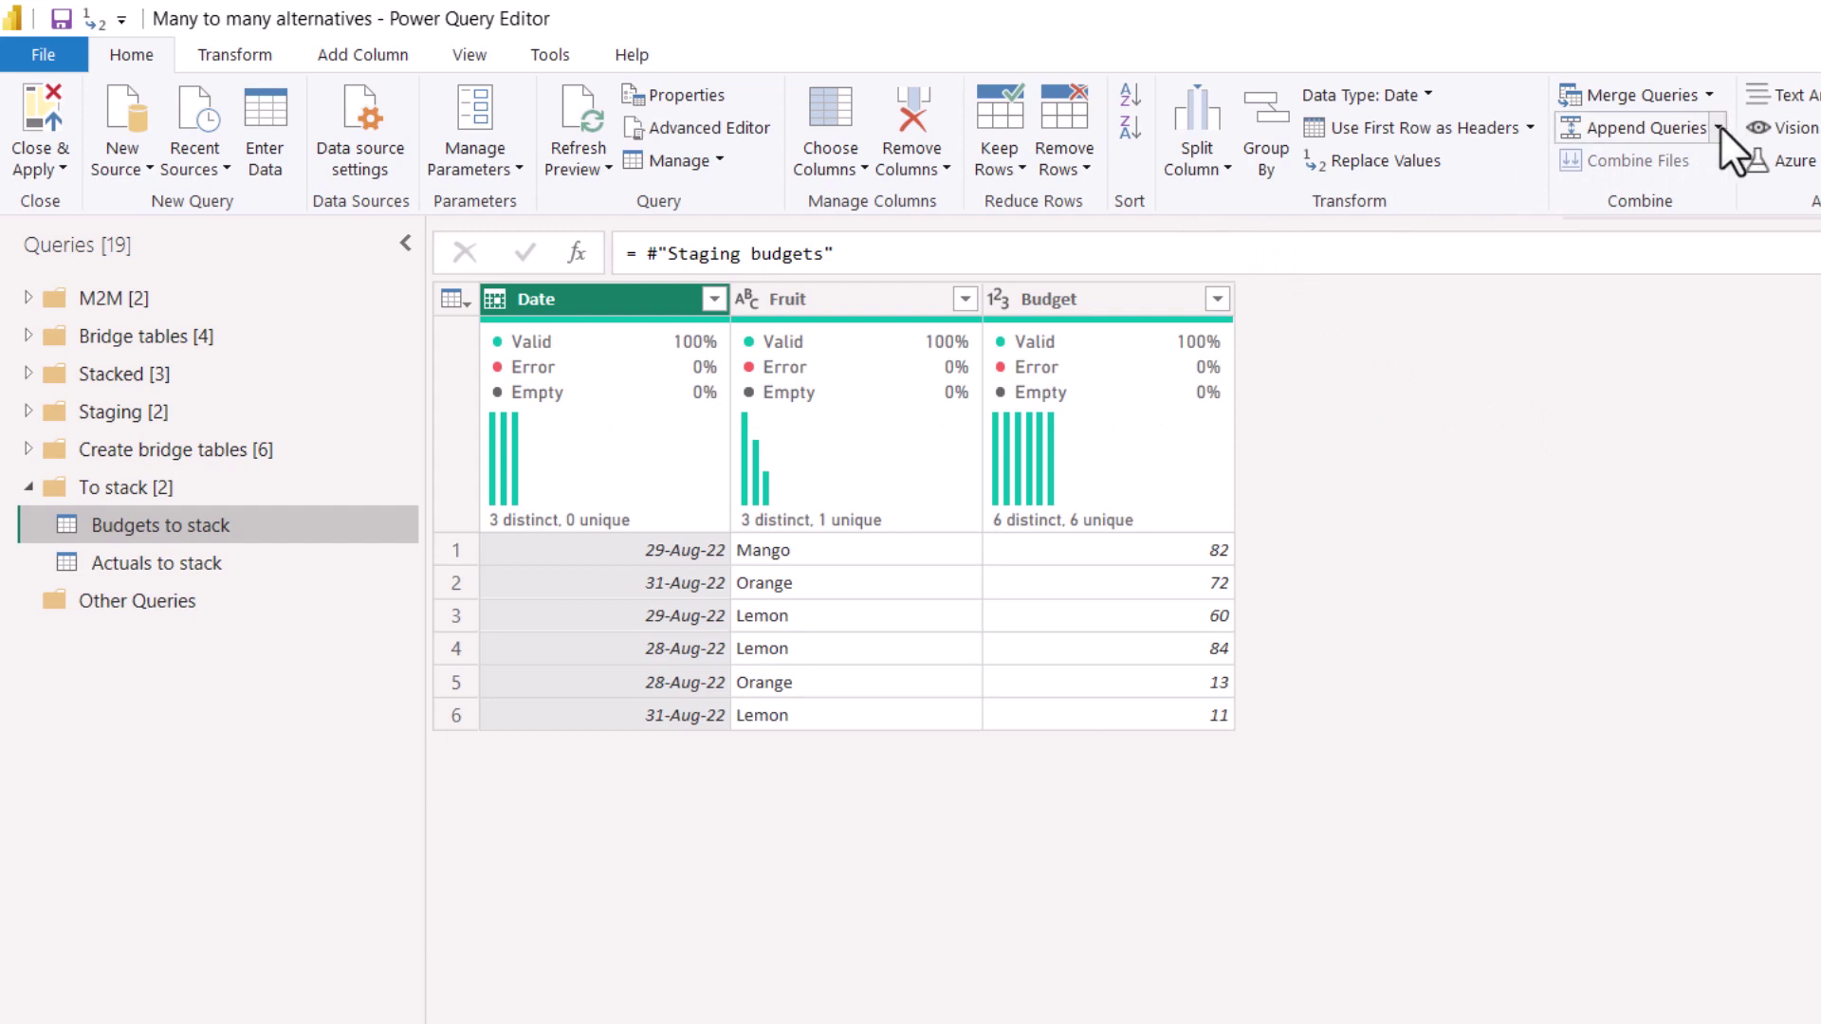
left_click(1664, 199)
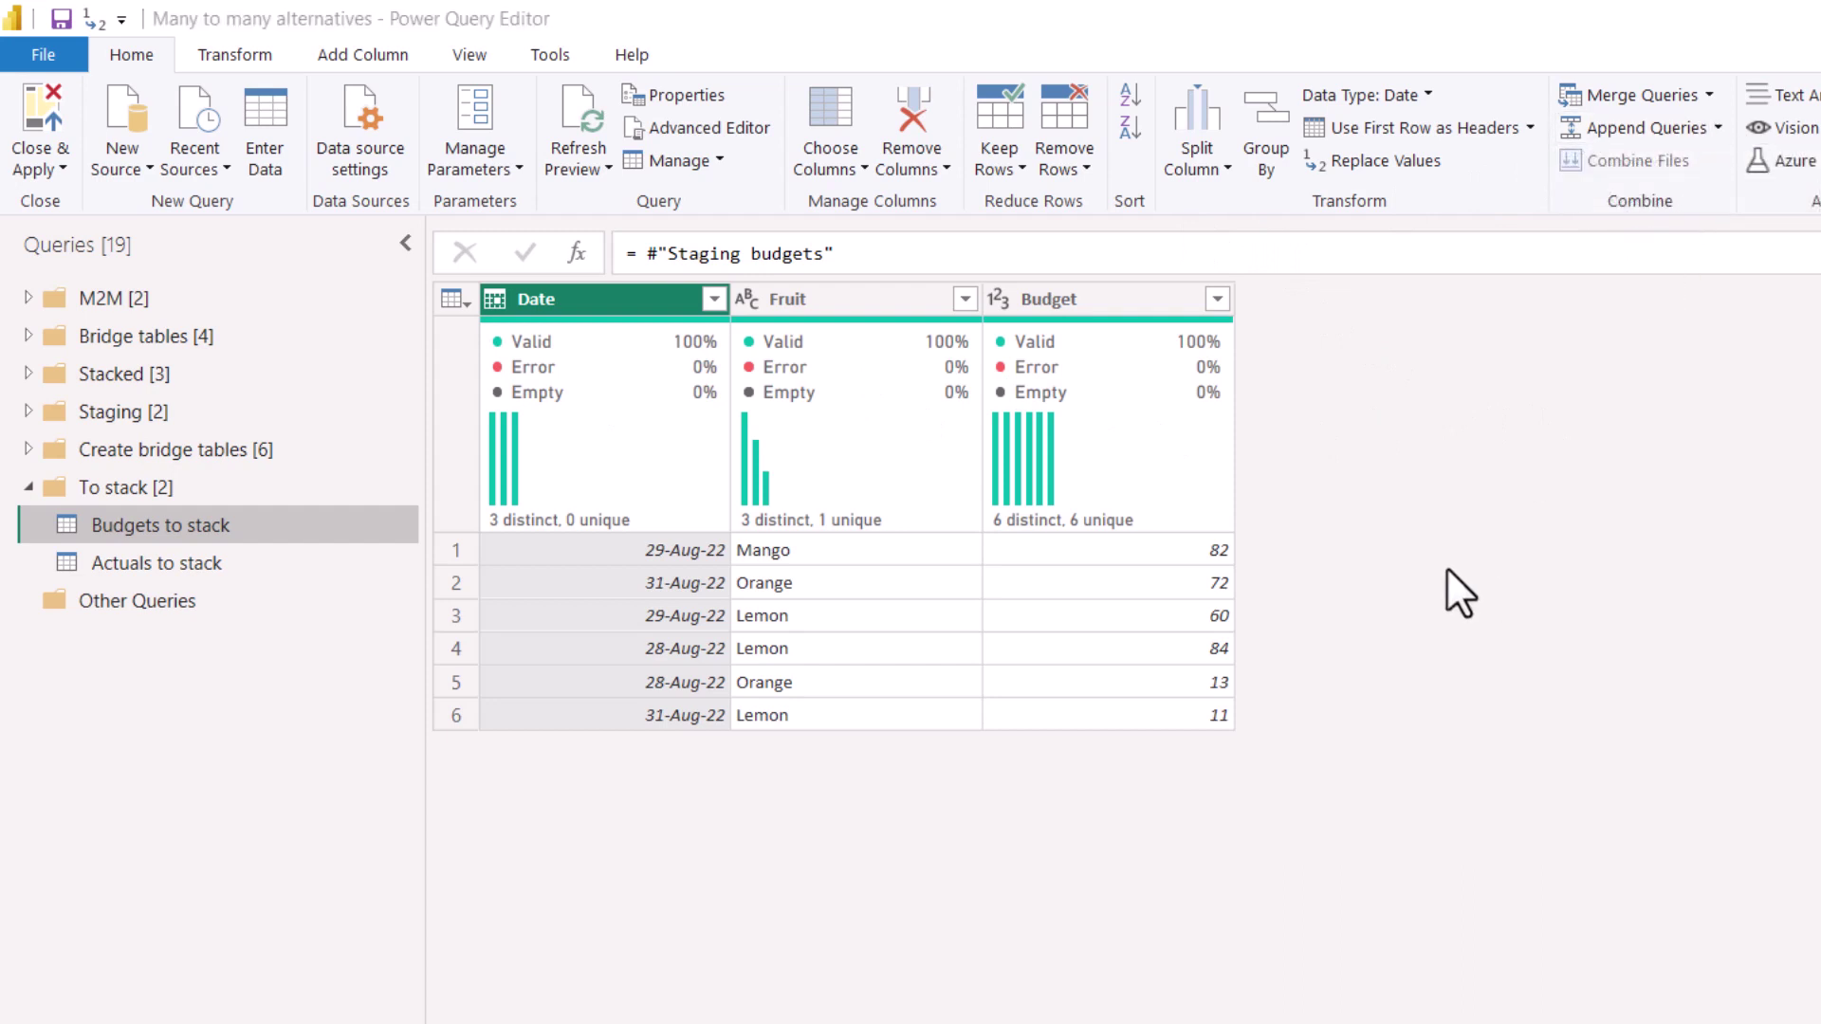
left_click(857, 787)
left_click(851, 745)
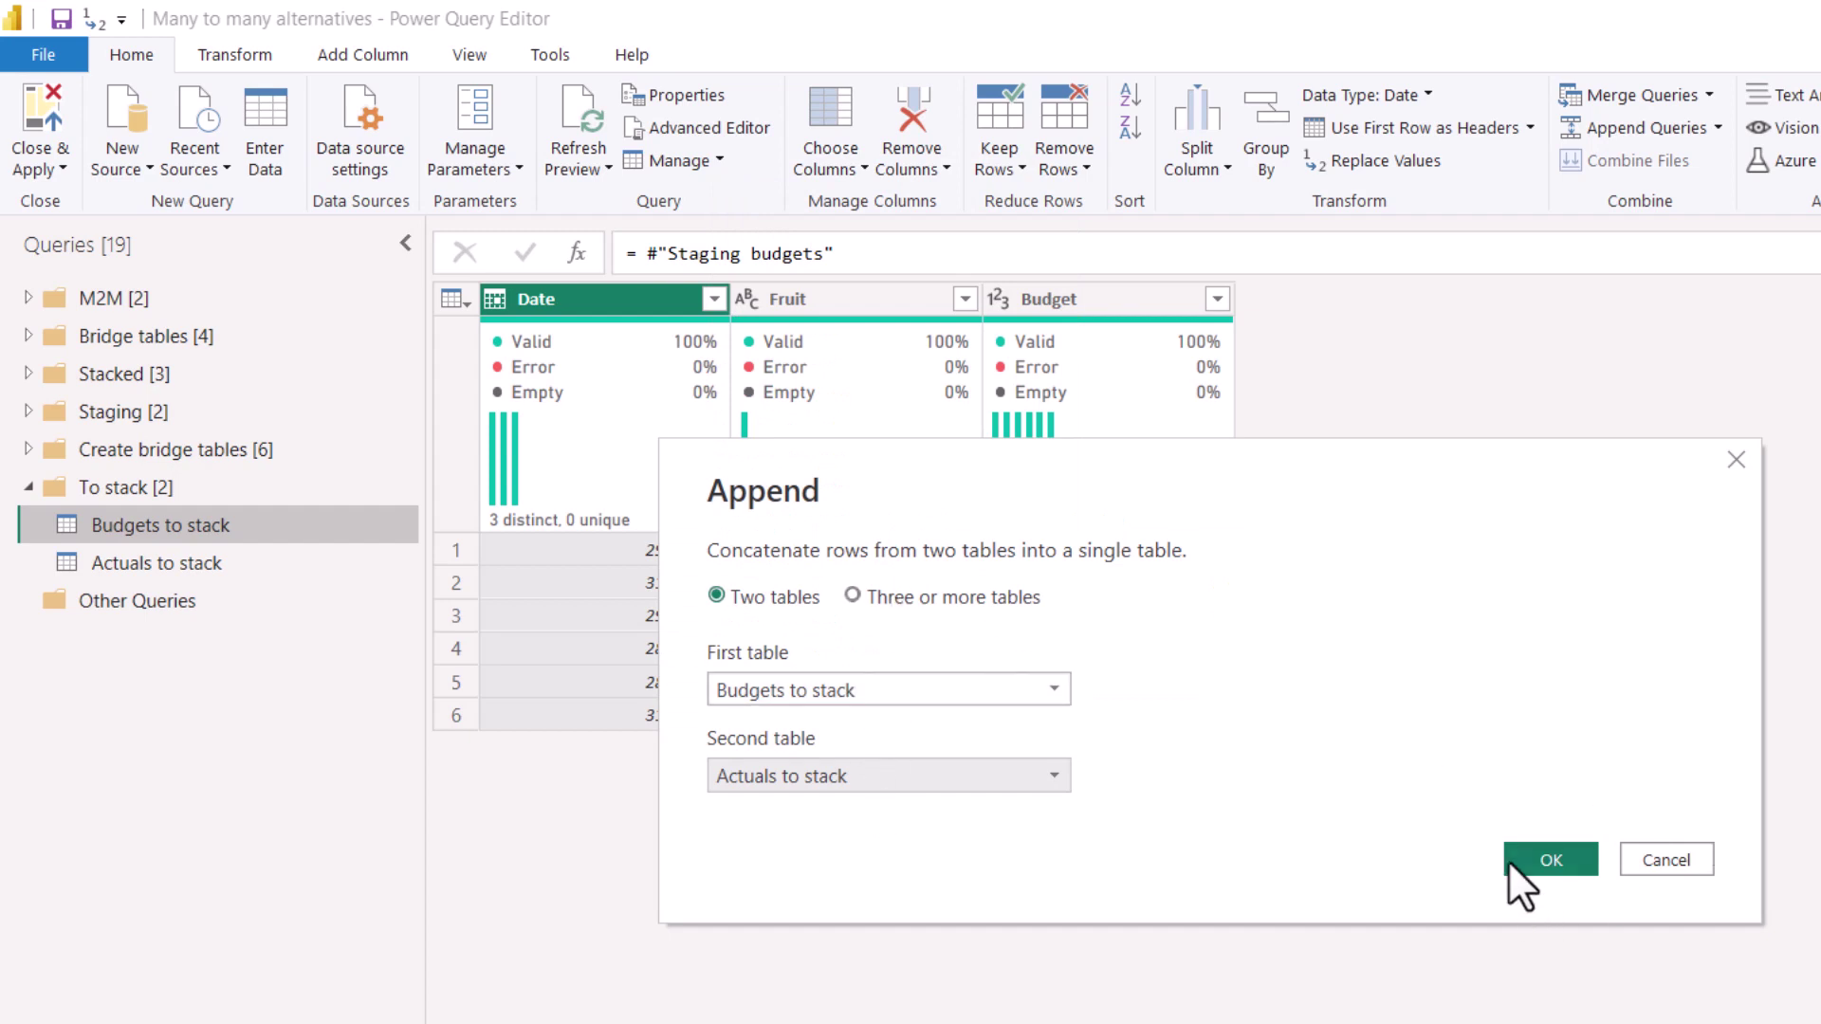
left_click(1518, 859)
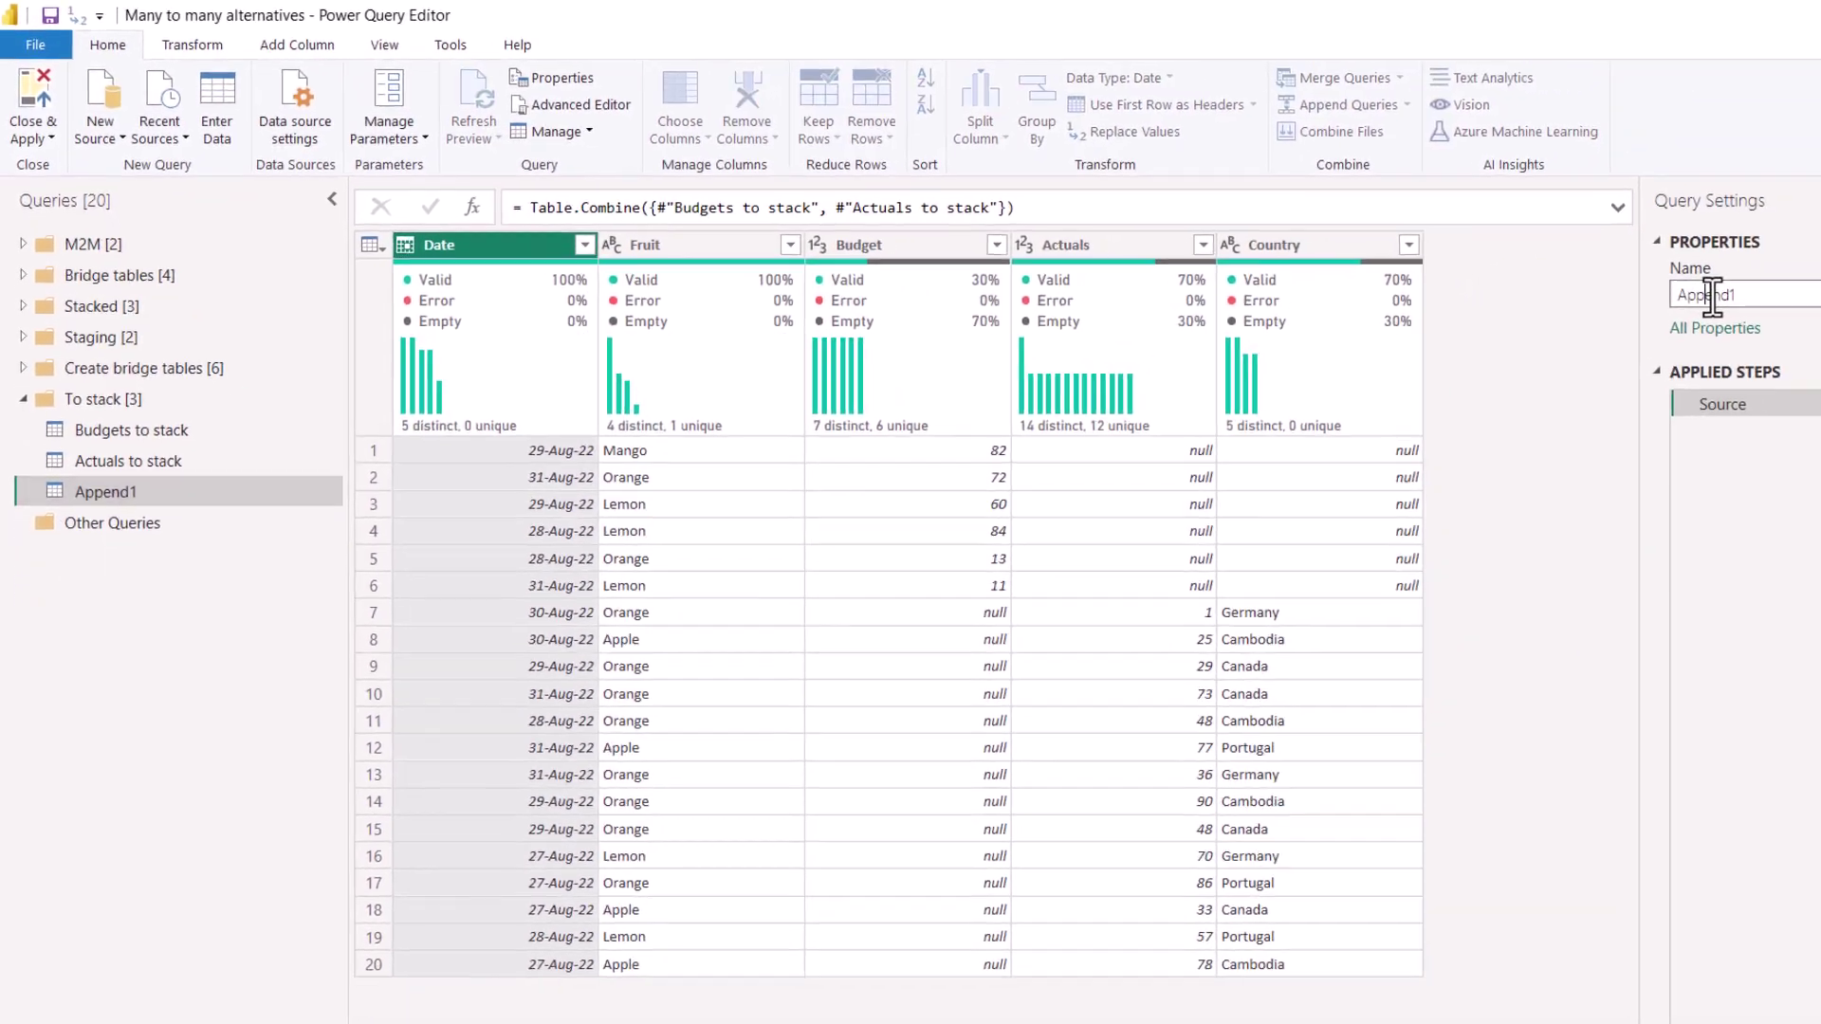
Rename the appended query as Stacked data.
double_click(1575, 273)
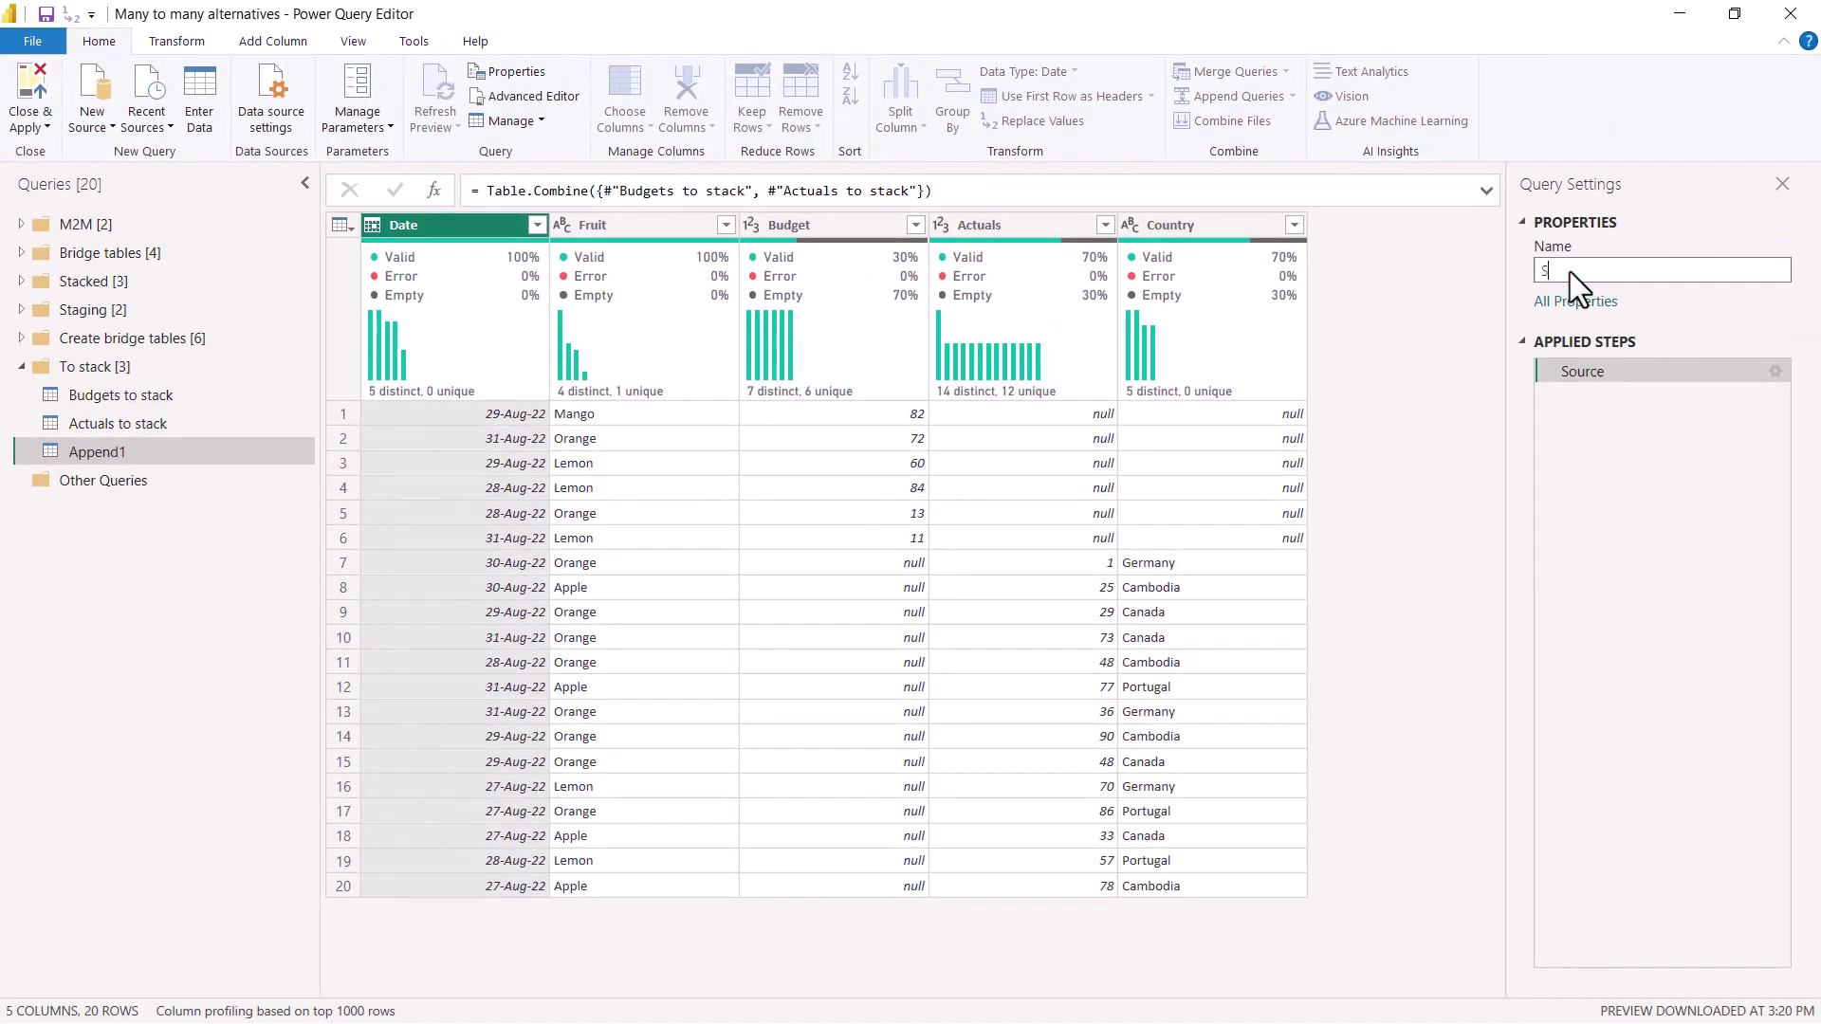
type("Stacked data")
key("Return")
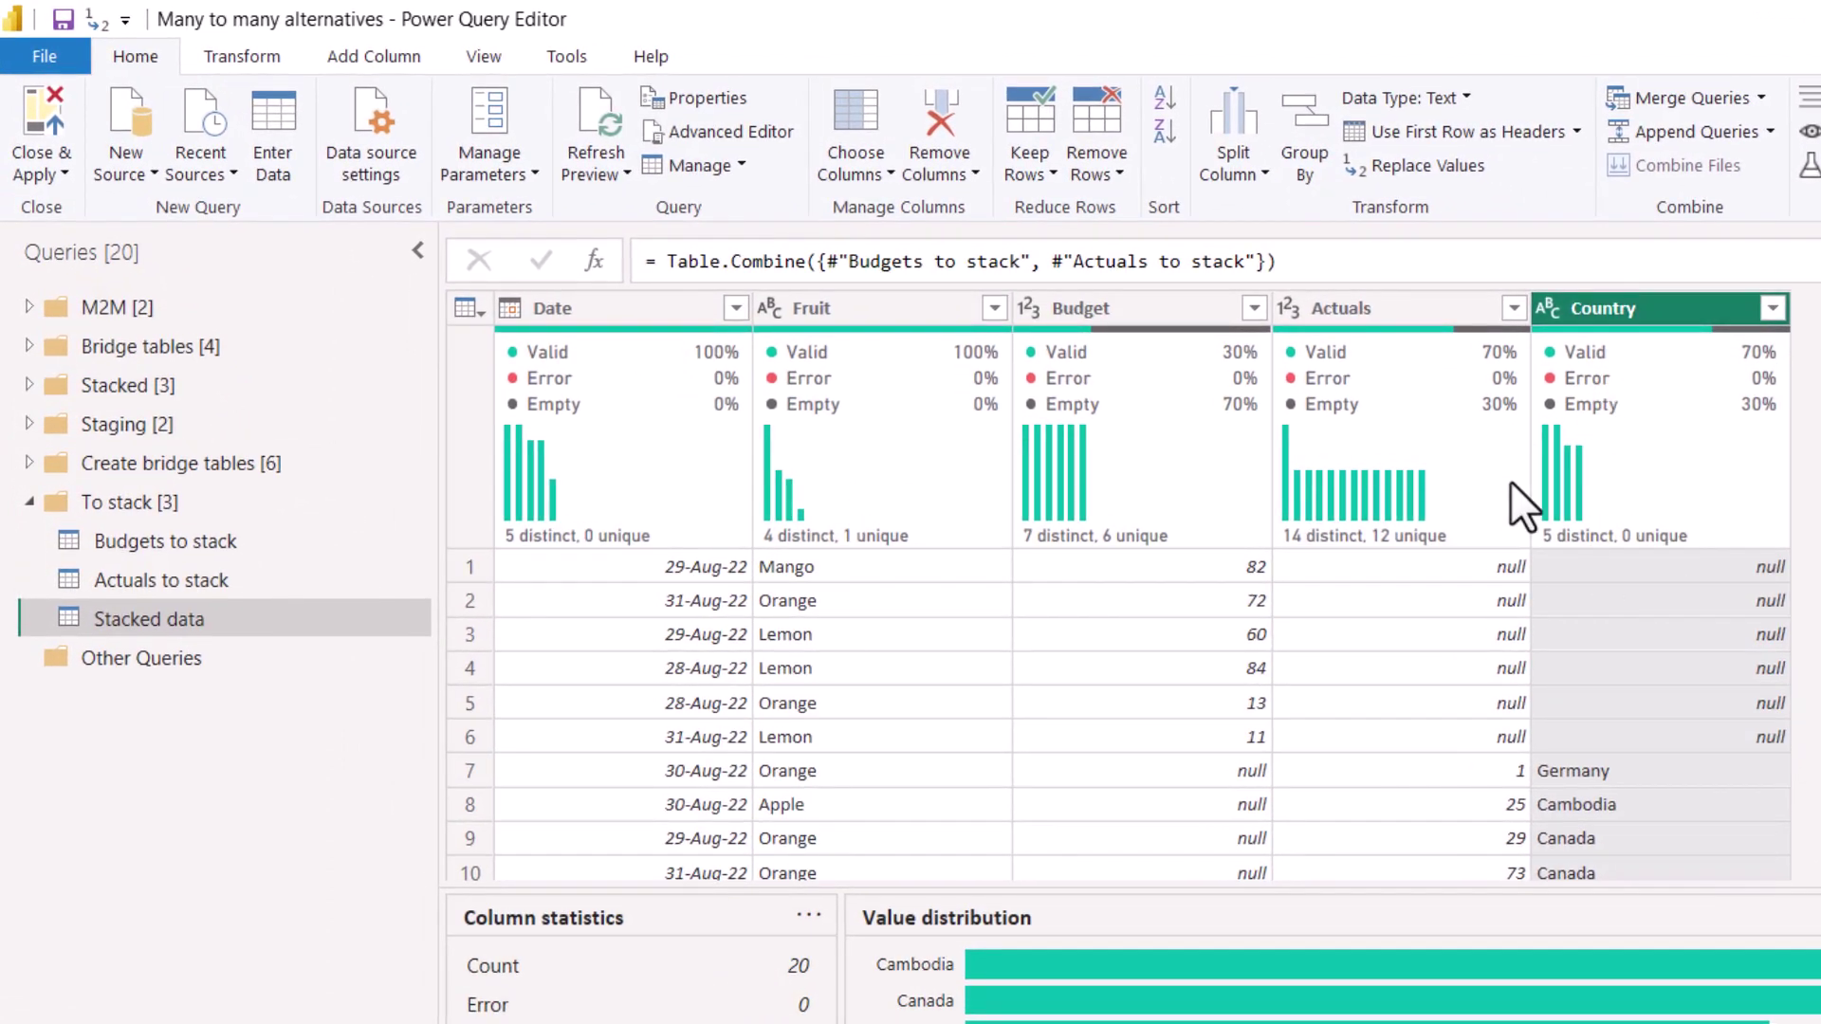
Examine the Budget and Actuals columns of the Stacked data query.
left_click(1100, 308)
left_click(1390, 308)
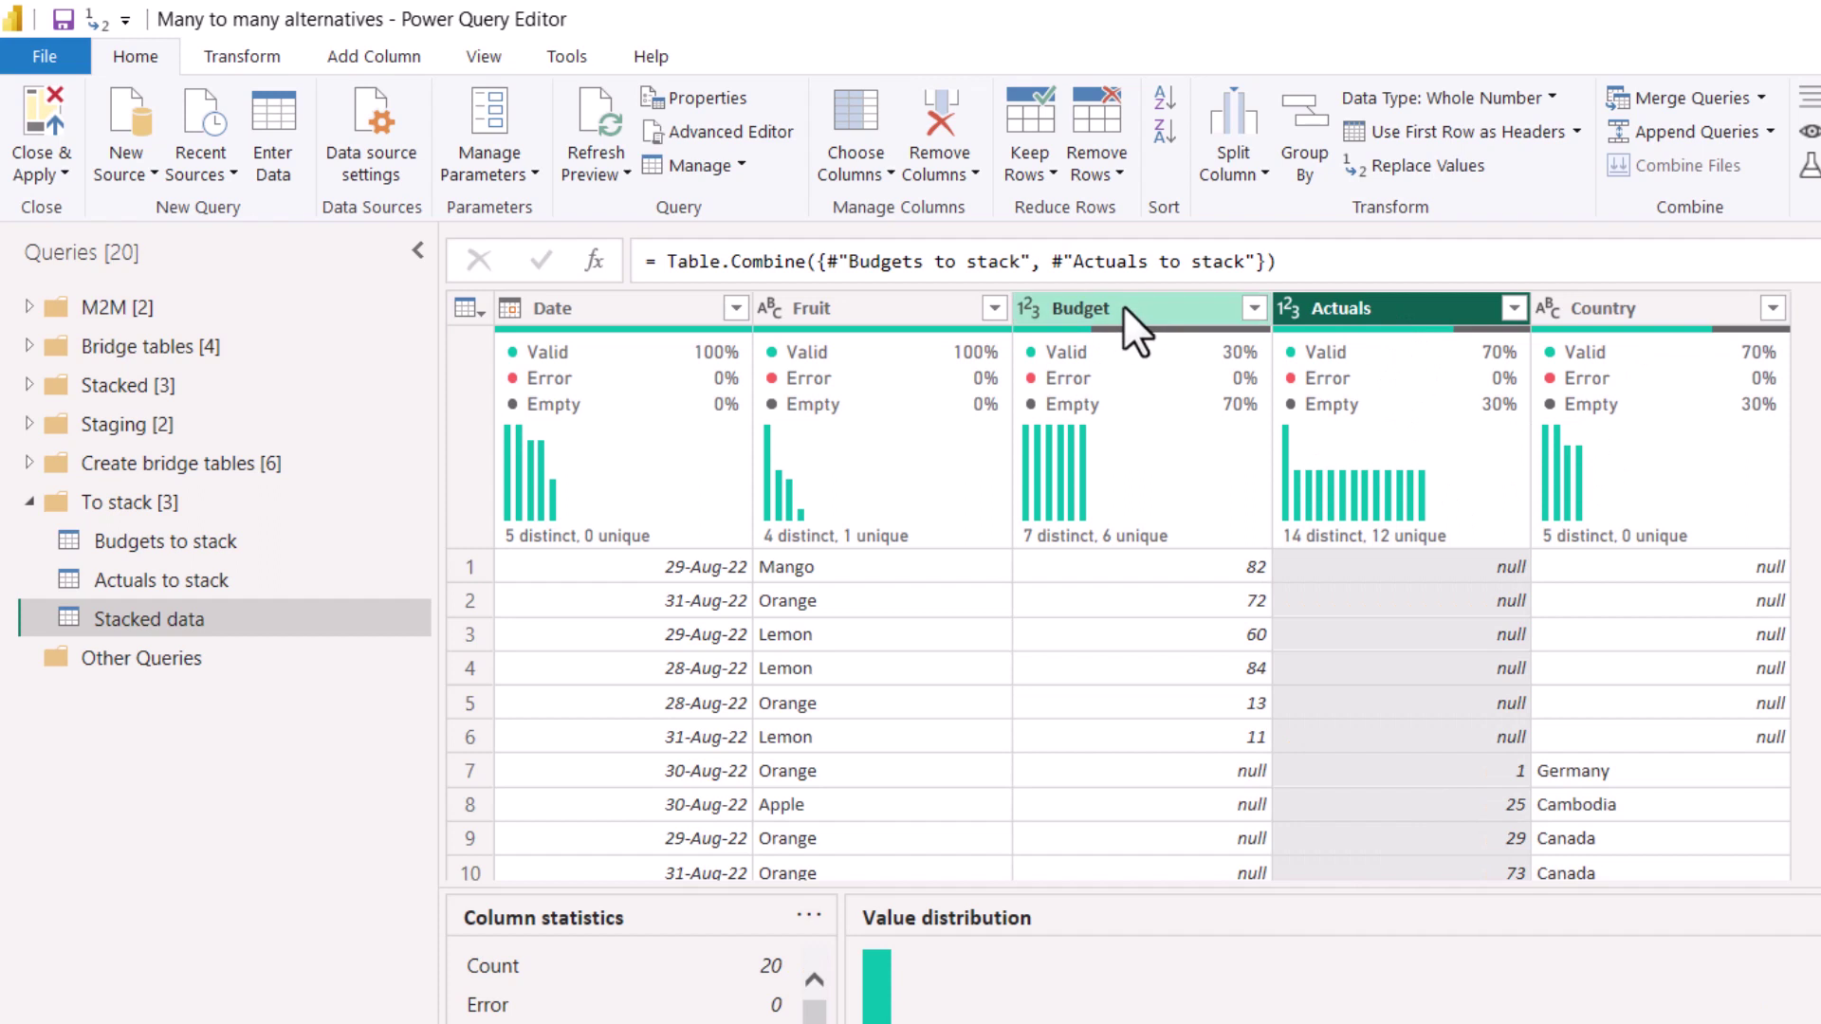
left_click(1123, 307)
mouse_move(1716, 427)
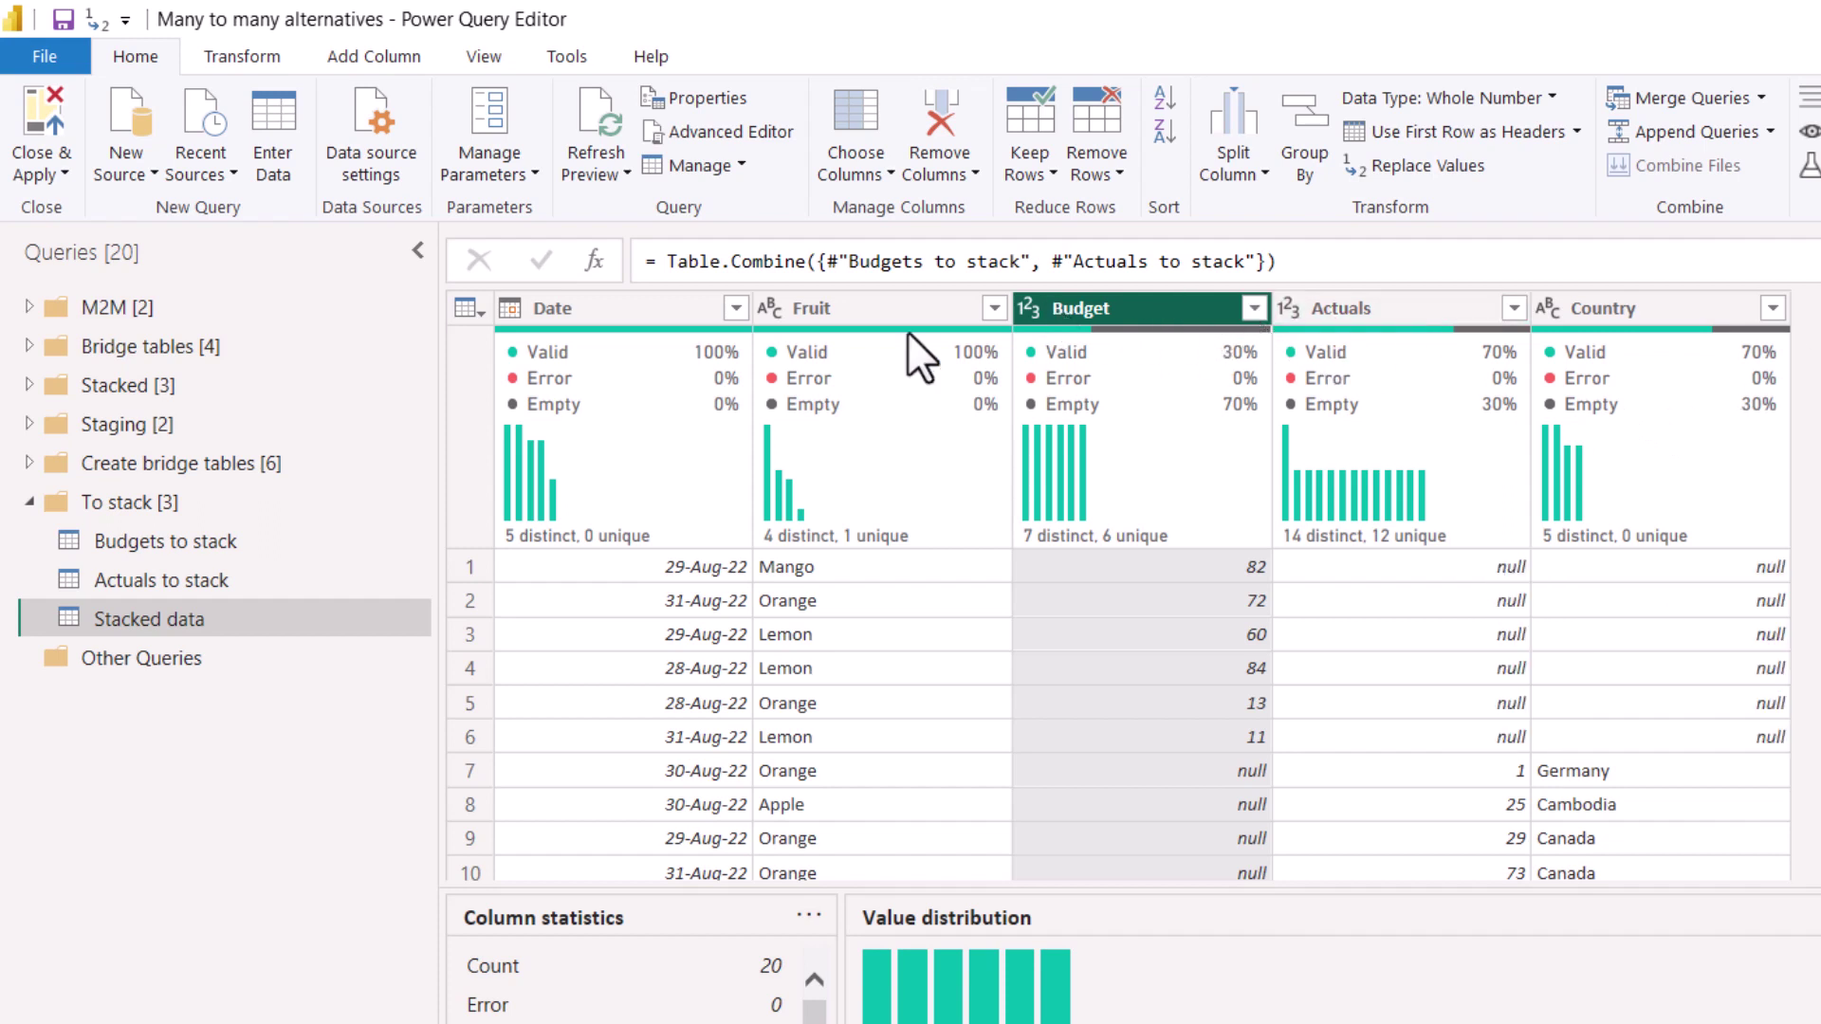
Rename the Fruit column of the Budgets to stack query as Fruit name.
left_click(224, 541)
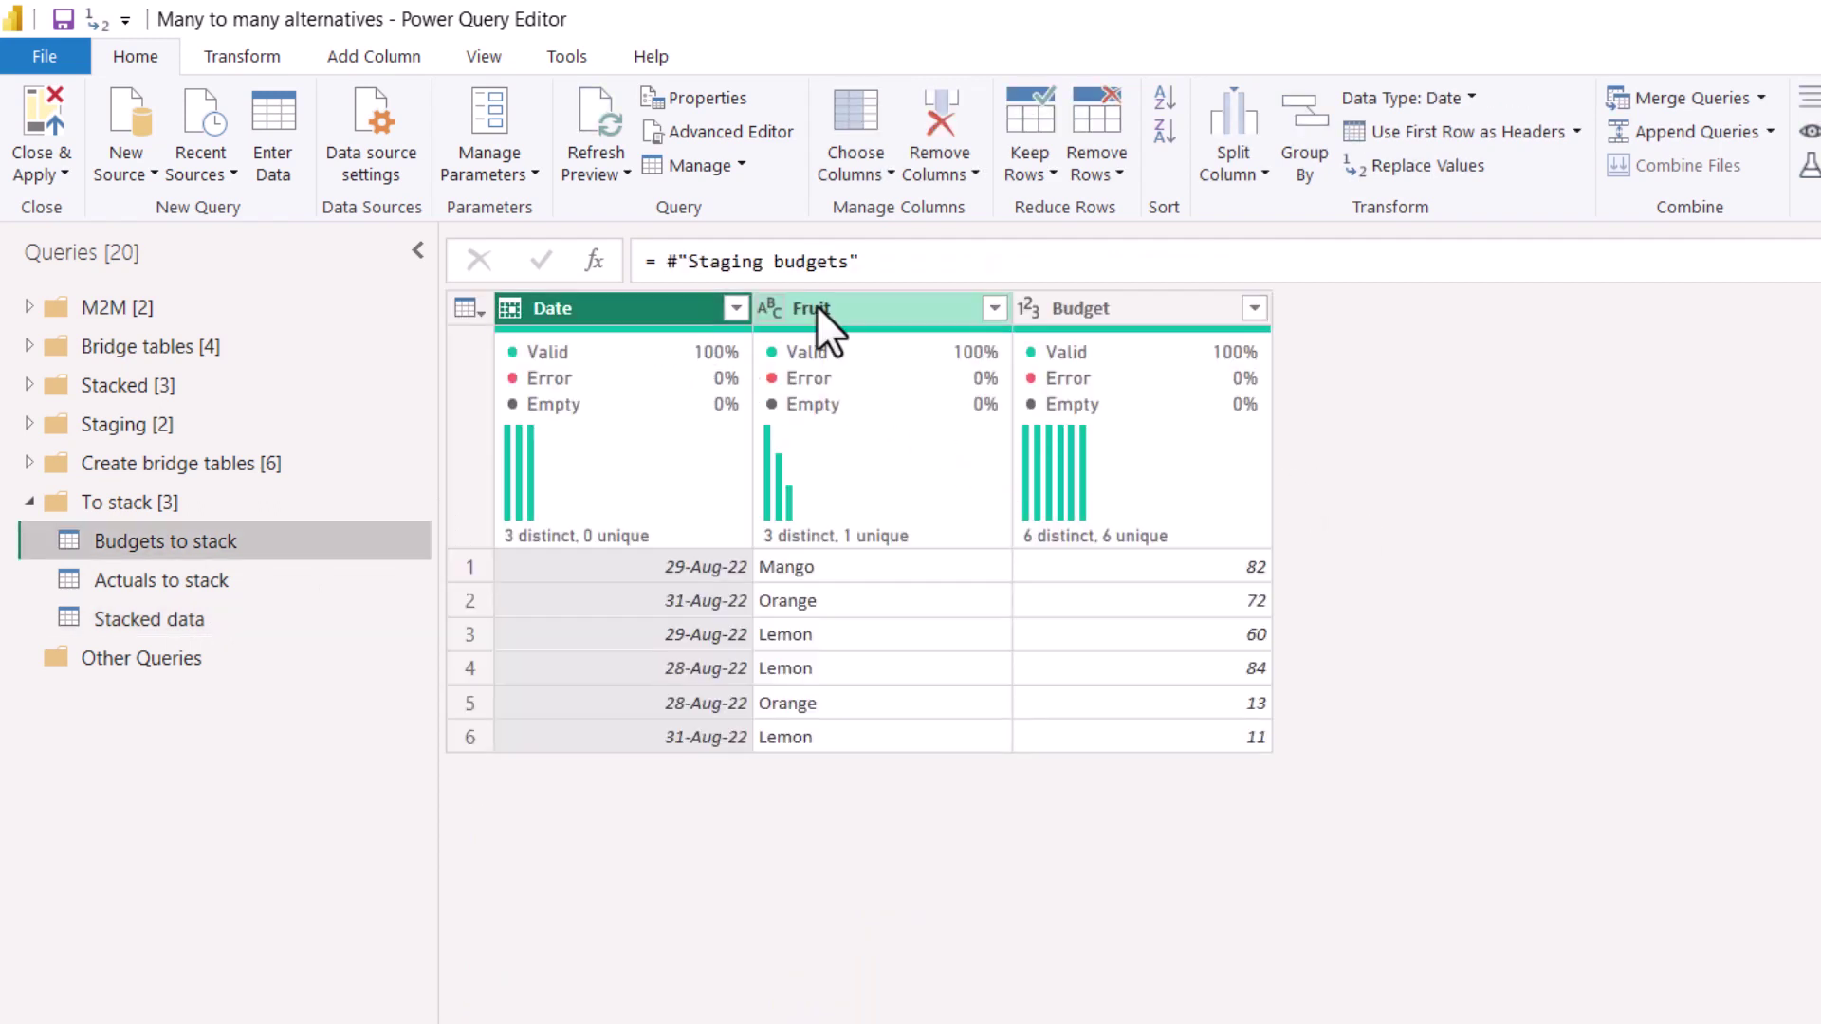
left_click(868, 305)
double_click(868, 305)
left_click(871, 311)
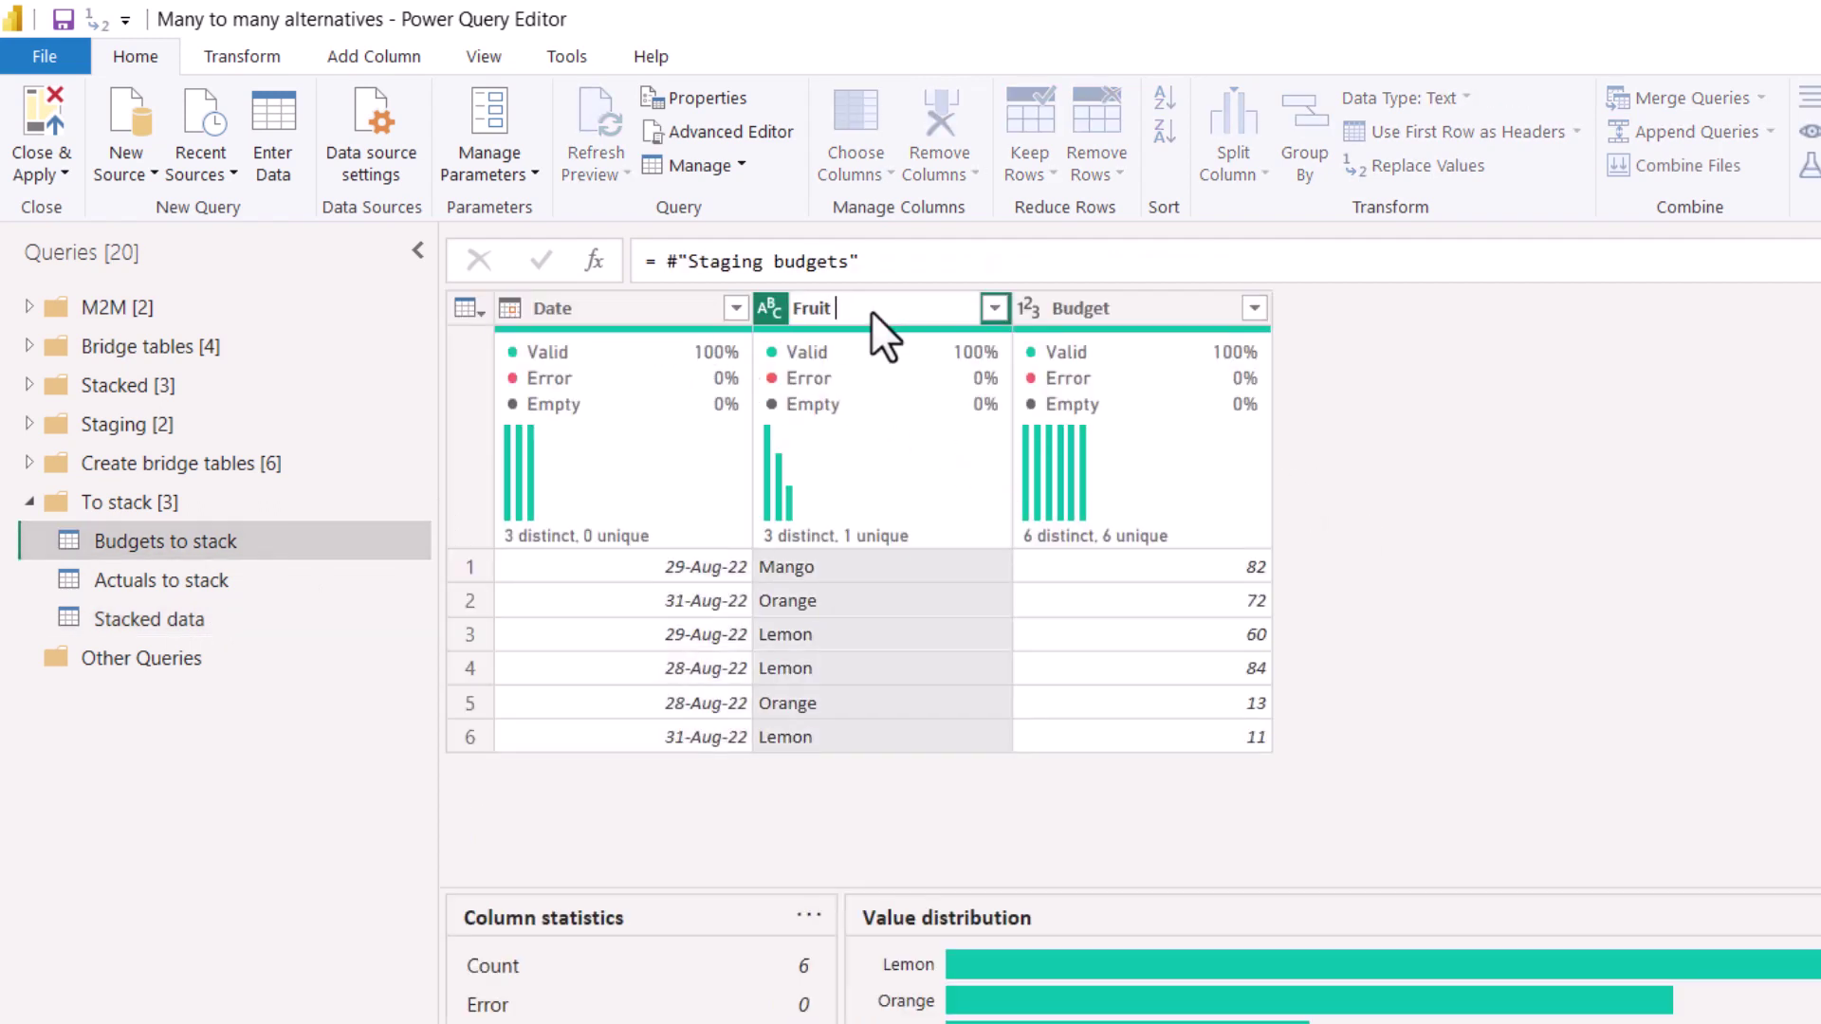
key("Return")
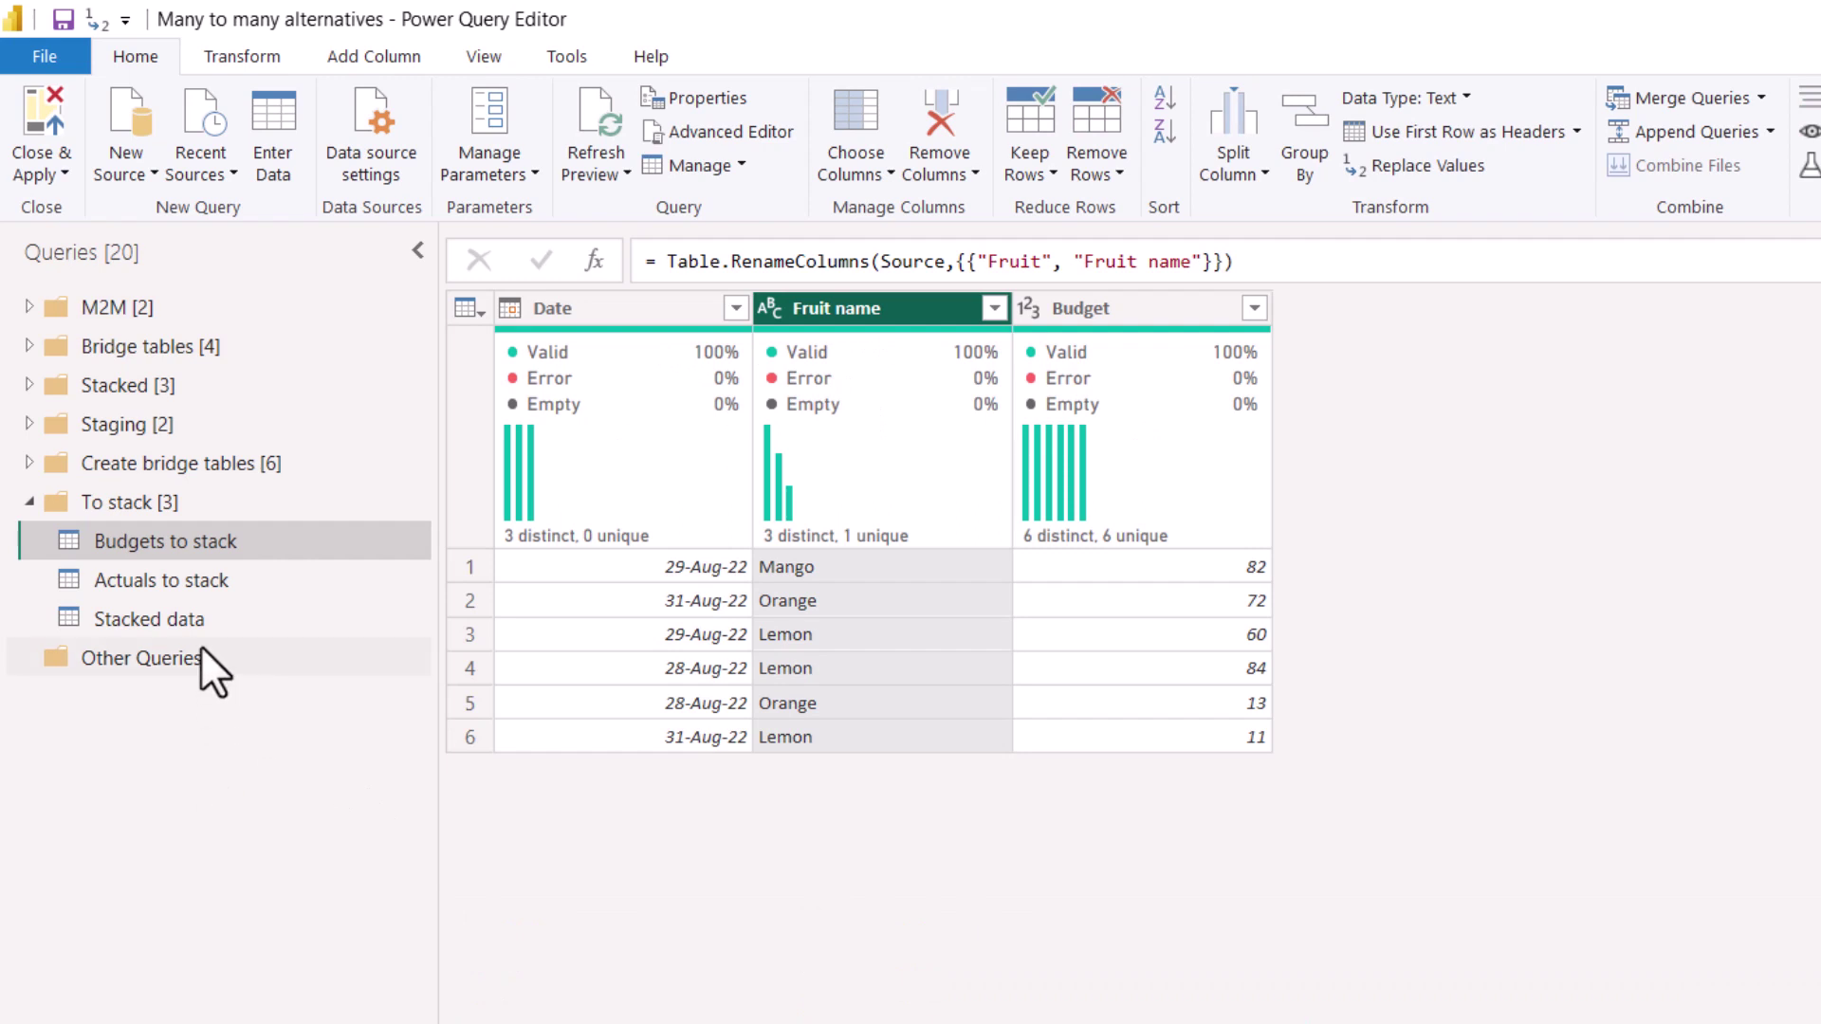
Compare the Fruit name and Fruit columns and the Budget and Actuals columns in the Stacked data query.
left_click(209, 618)
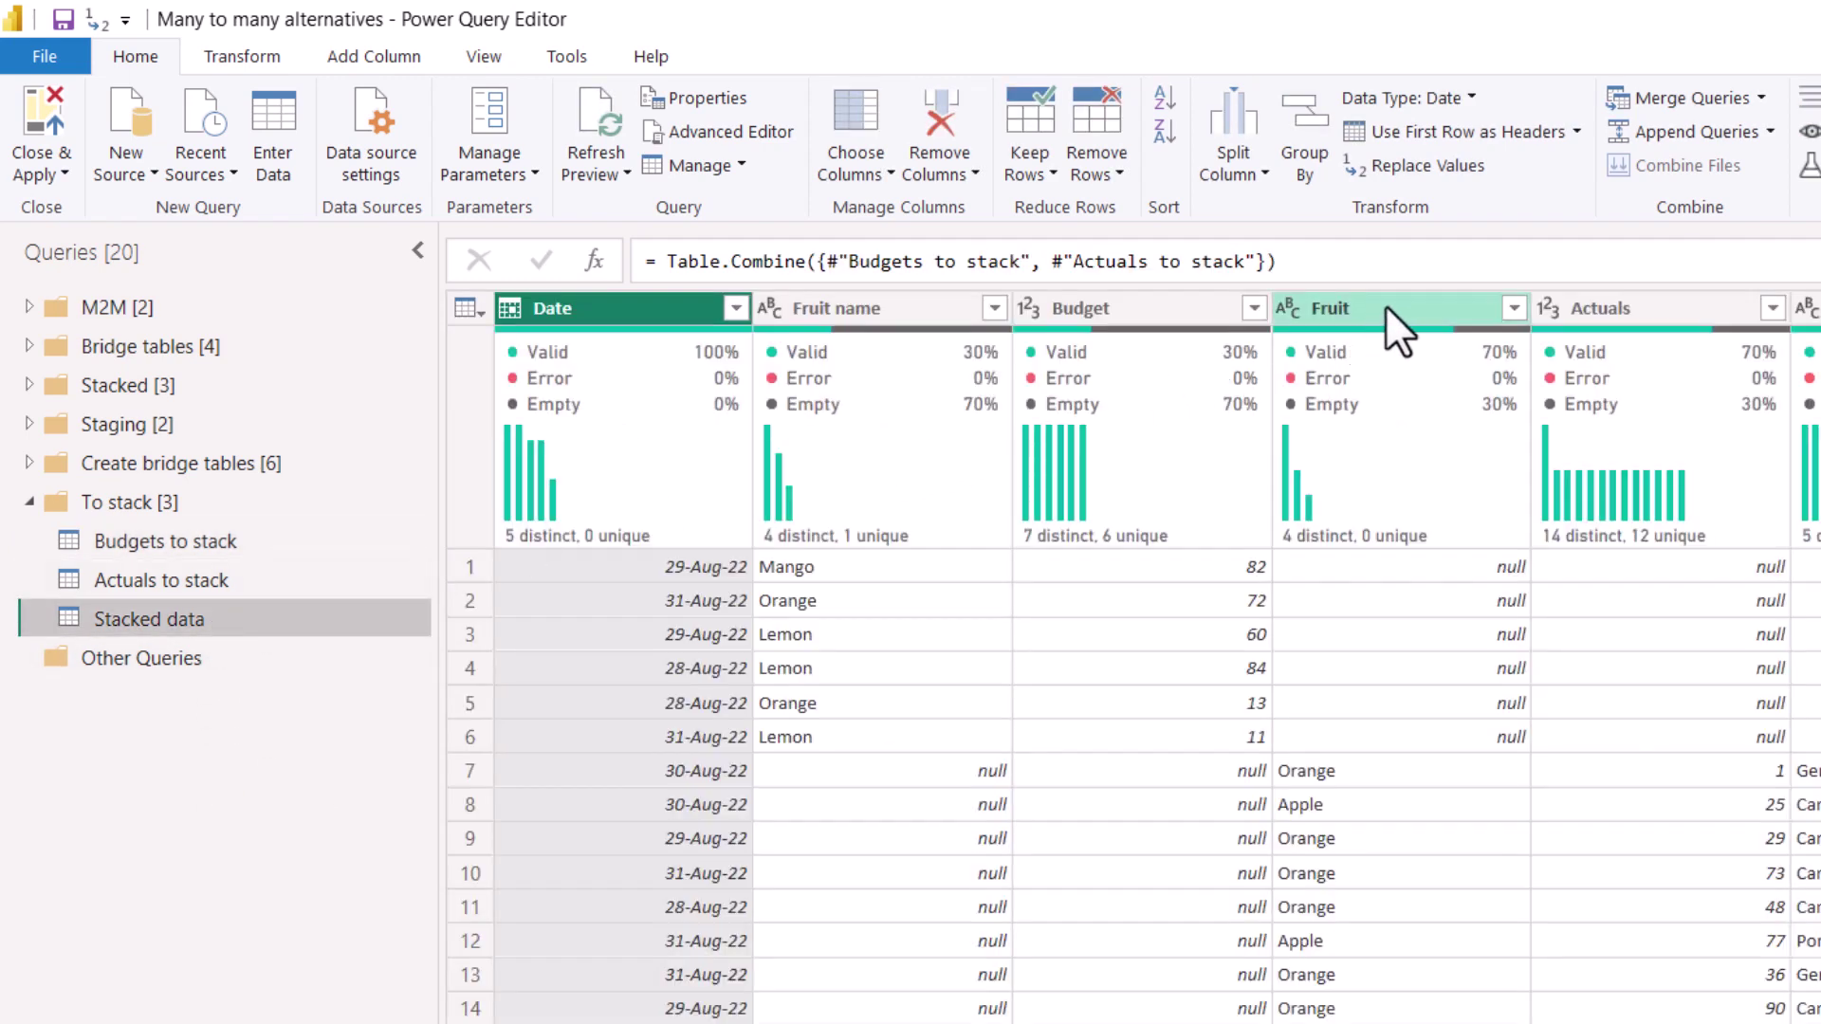
left_click(1385, 307)
left_click(870, 310, "ctrl")
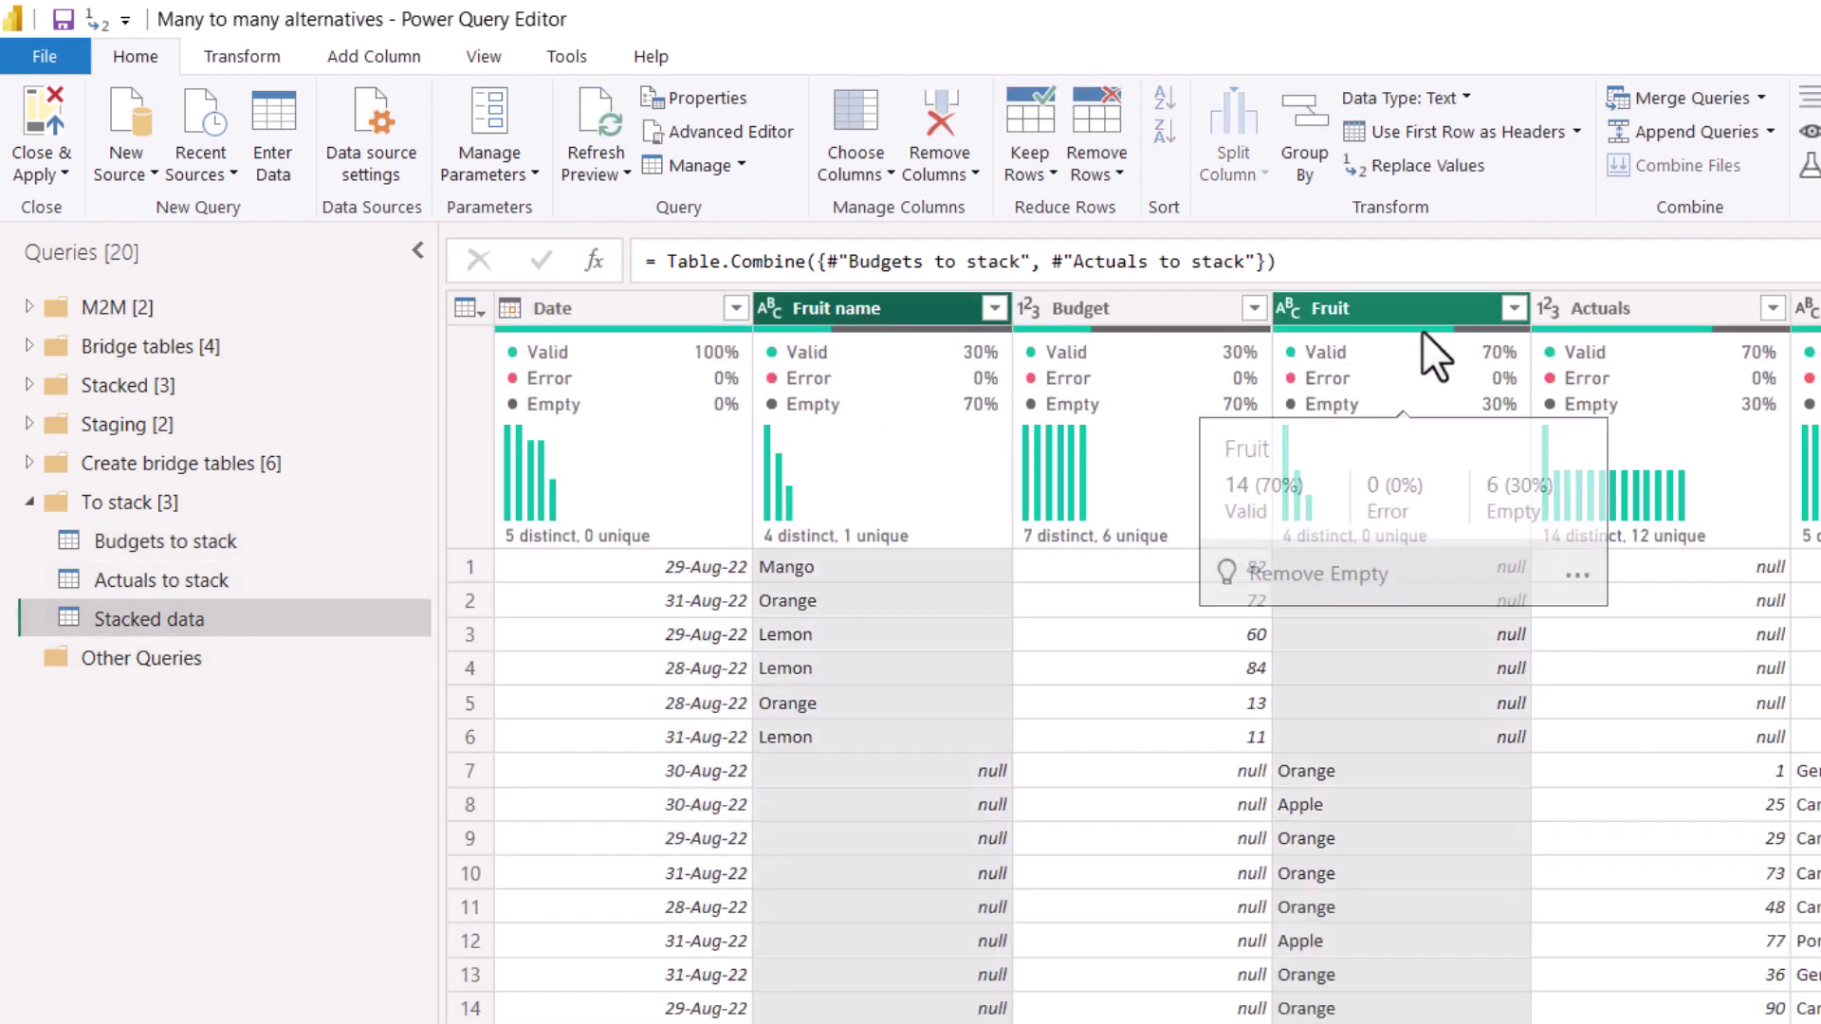
left_click(1119, 311)
left_click(1689, 302, "ctrl")
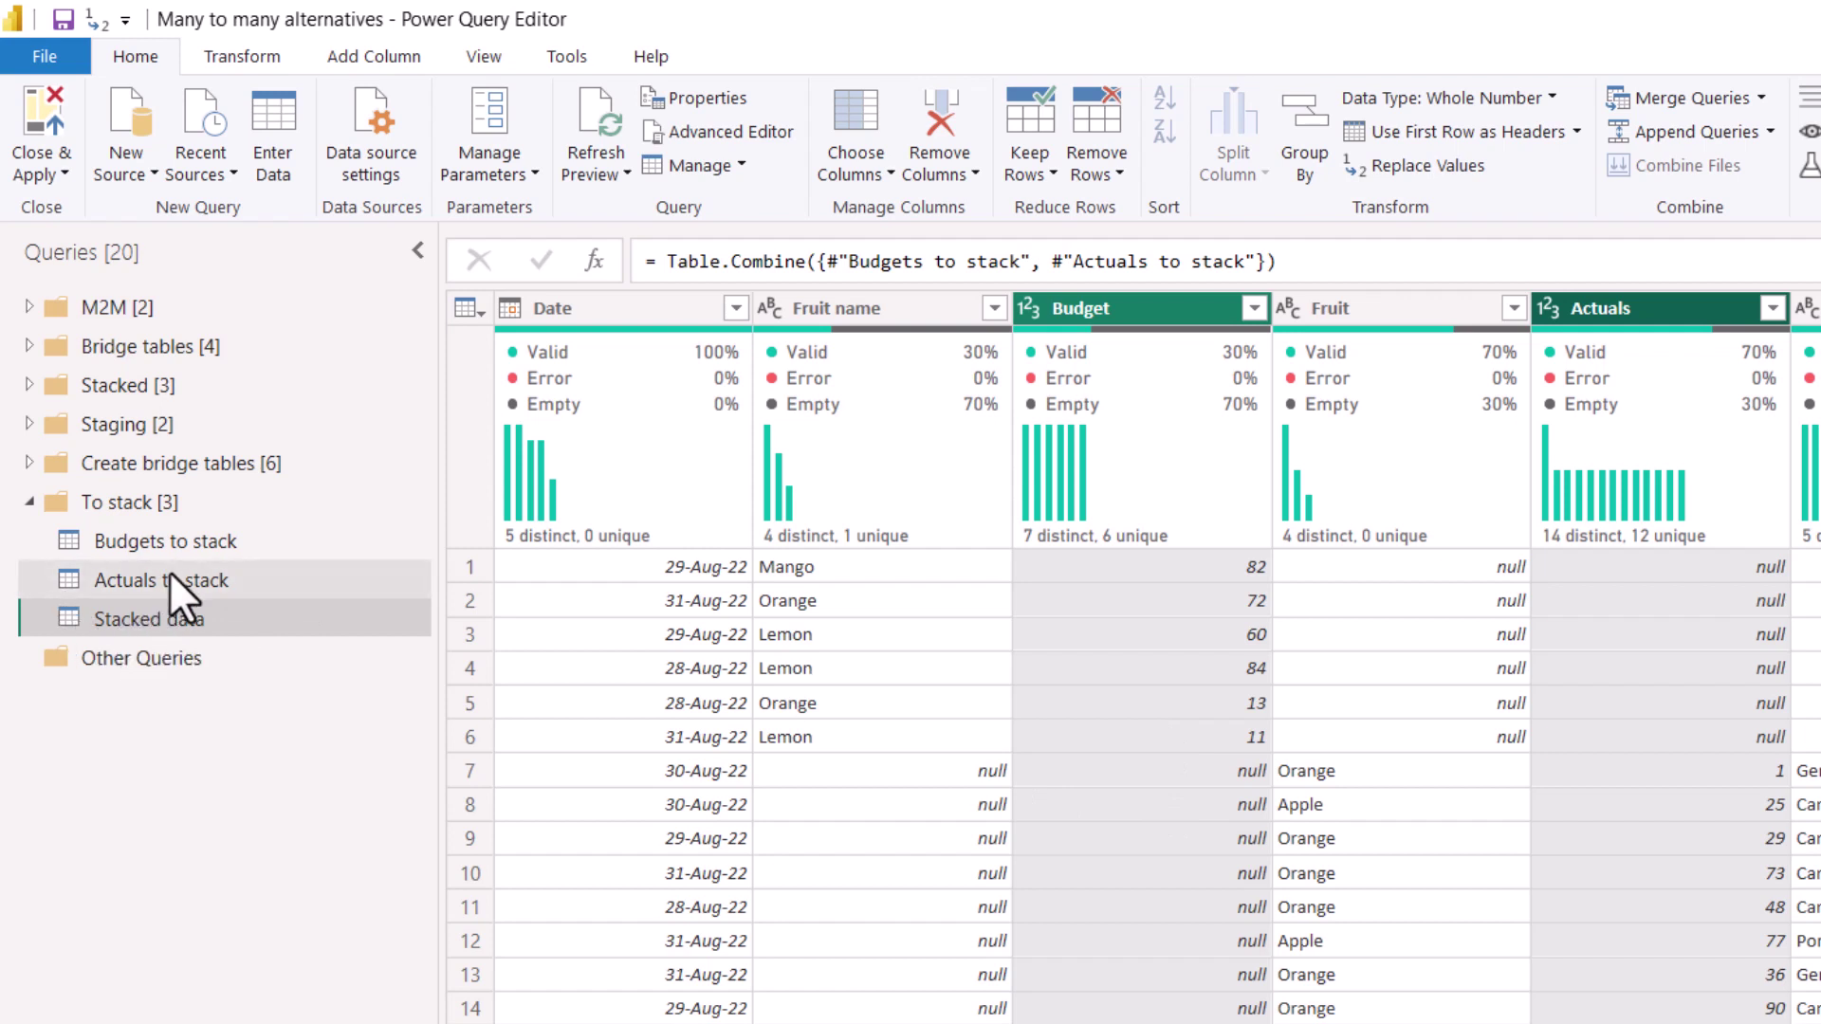
Rename the Budget column of the Budgets to stack query as Value.
left_click(185, 543)
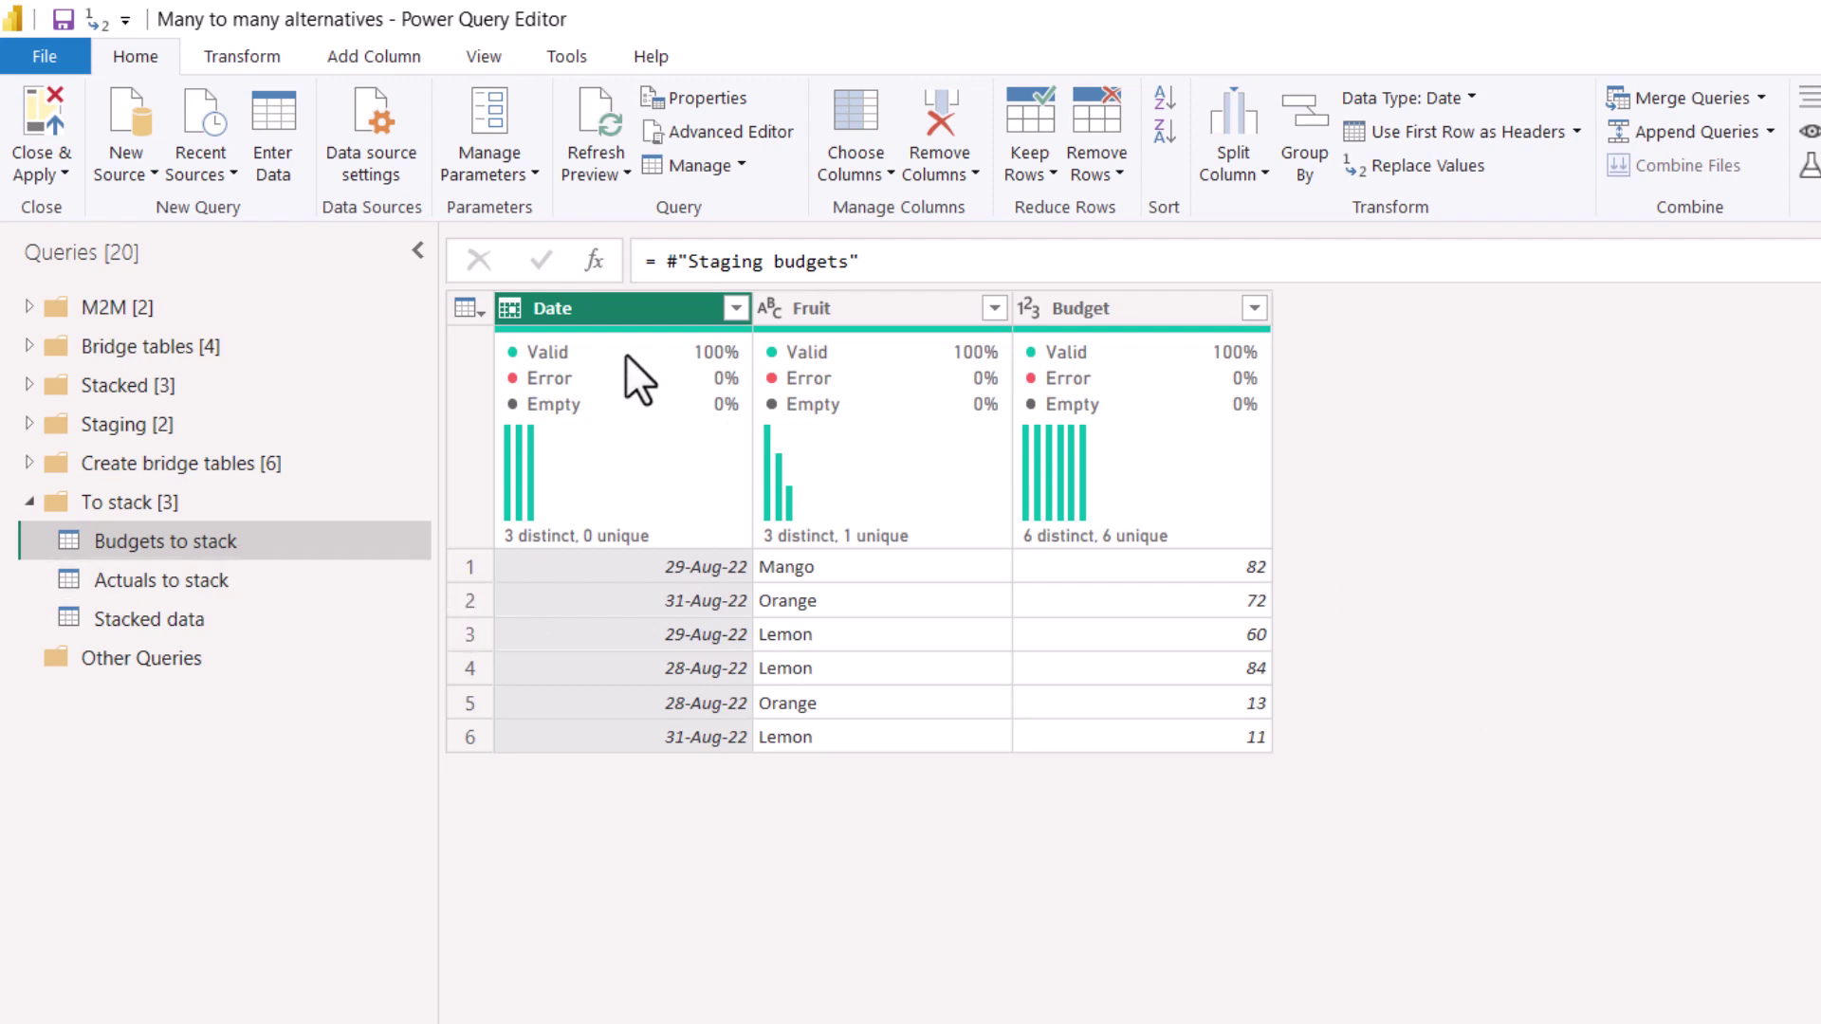
left_click(1156, 315)
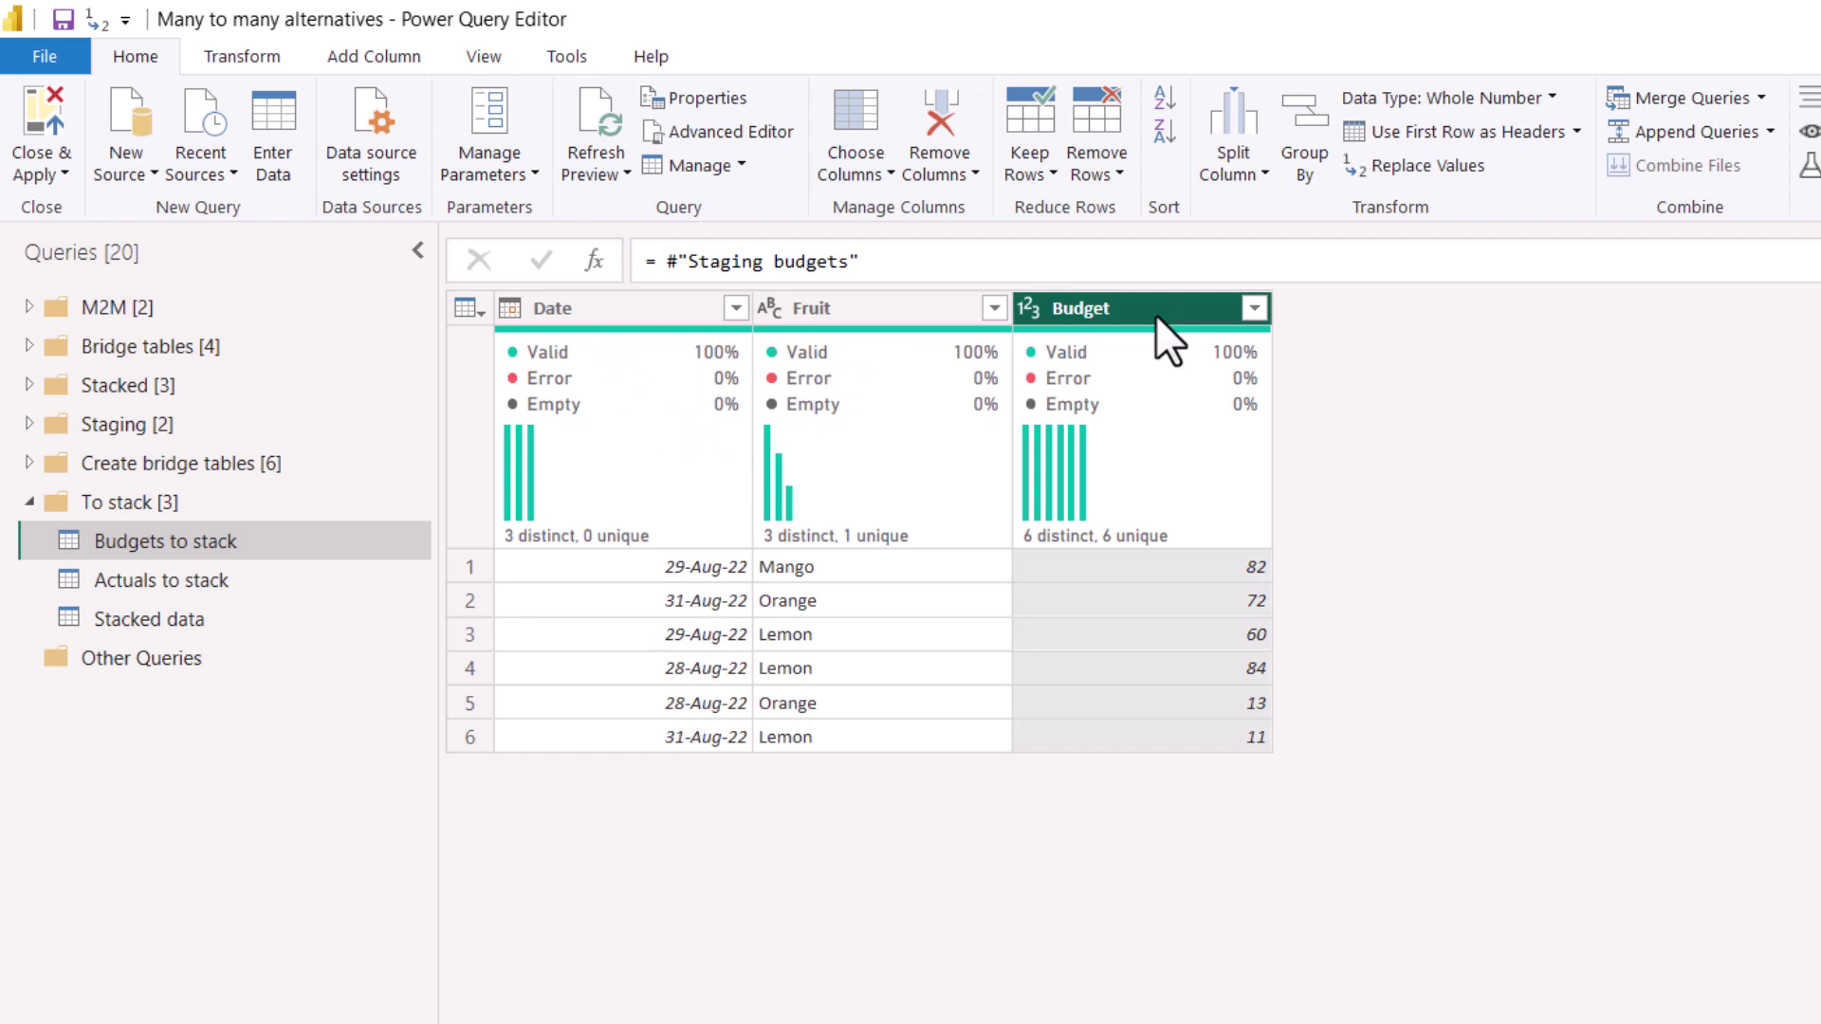
double_click(1155, 315)
type("Value")
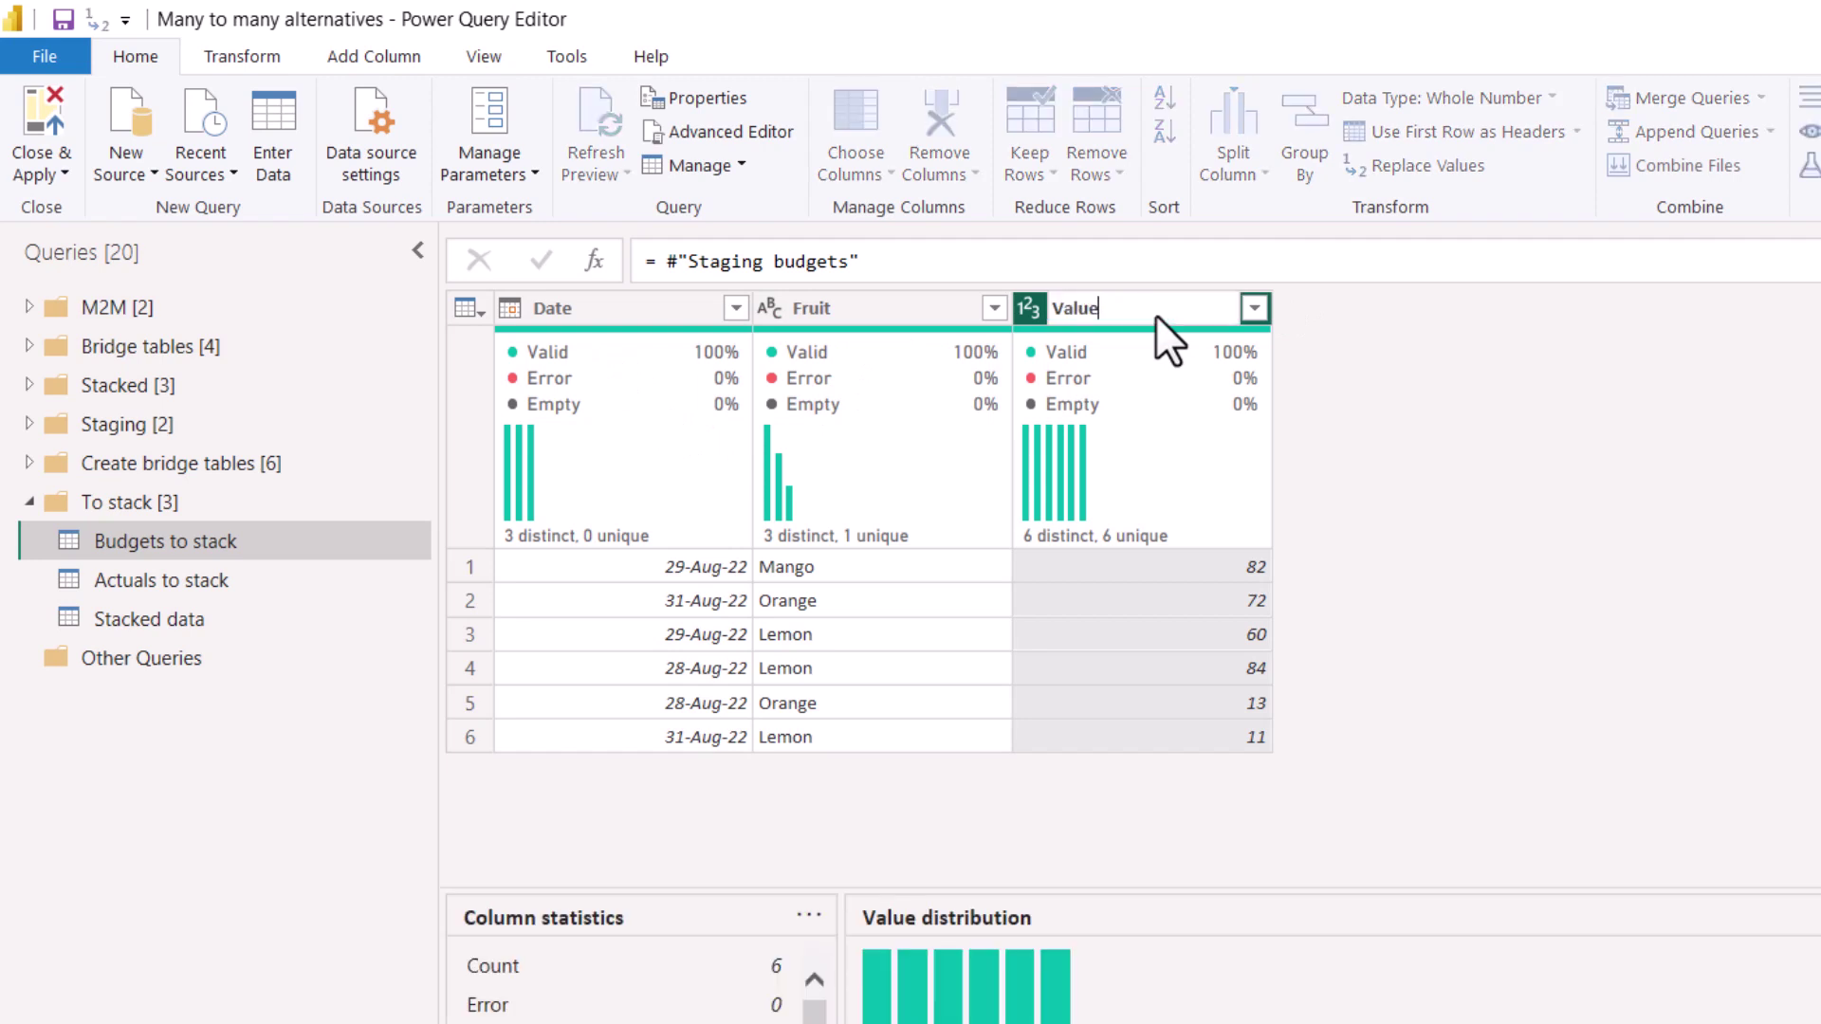
key("Return")
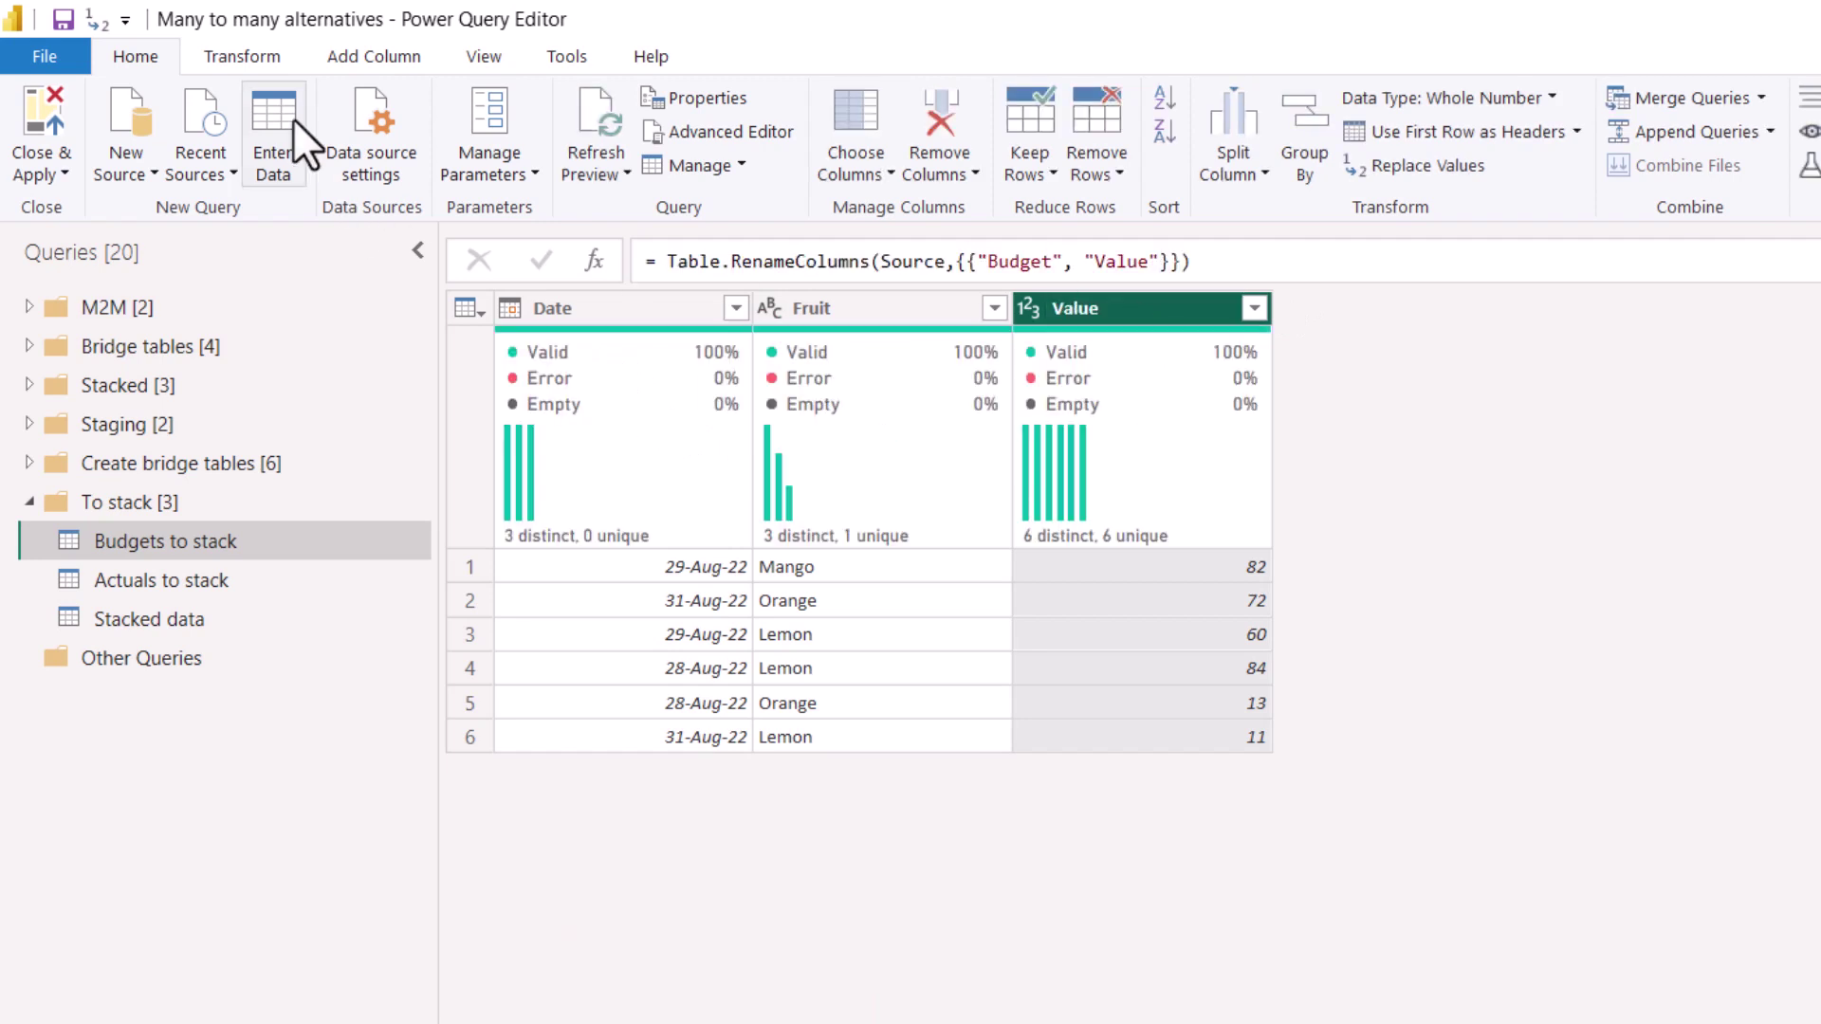
Add a custom column to Budgets to stack with the text formula "Budget", keeping the default name Custom.
left_click(377, 55)
left_click(152, 117)
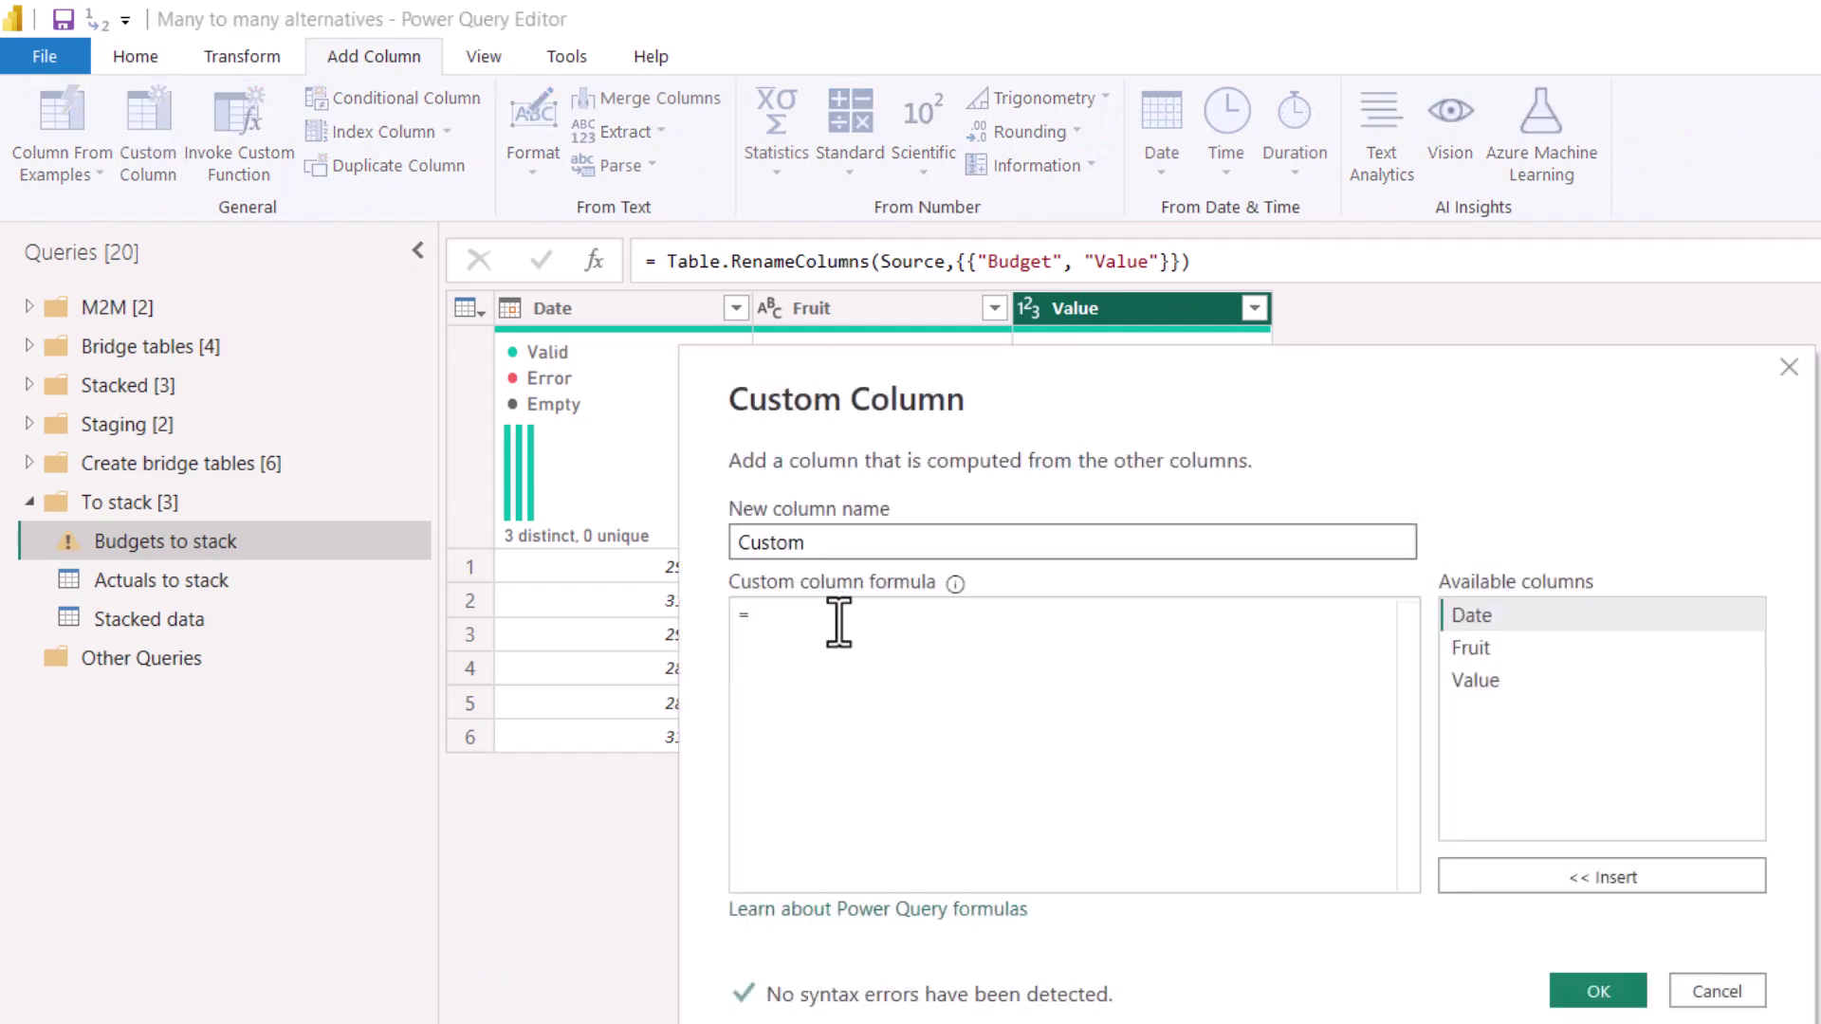
left_click(839, 623)
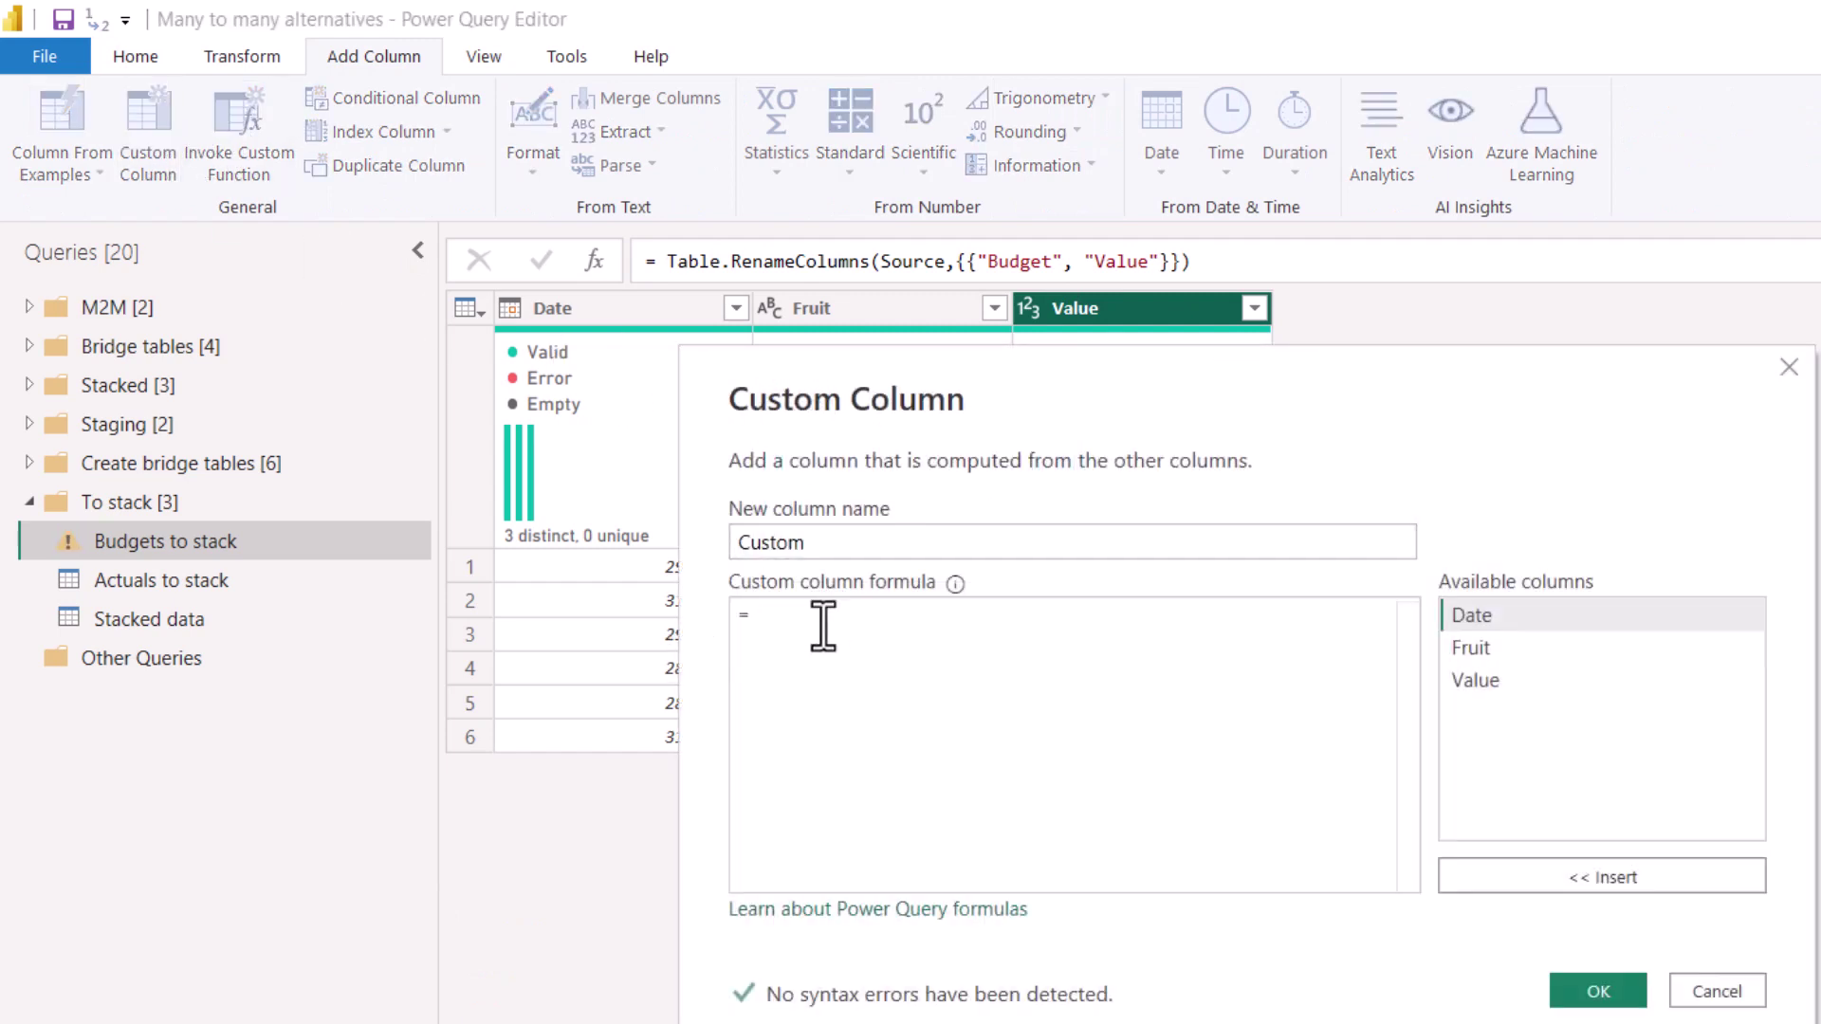
type("\"\"")
type("Budget")
left_click(1575, 991)
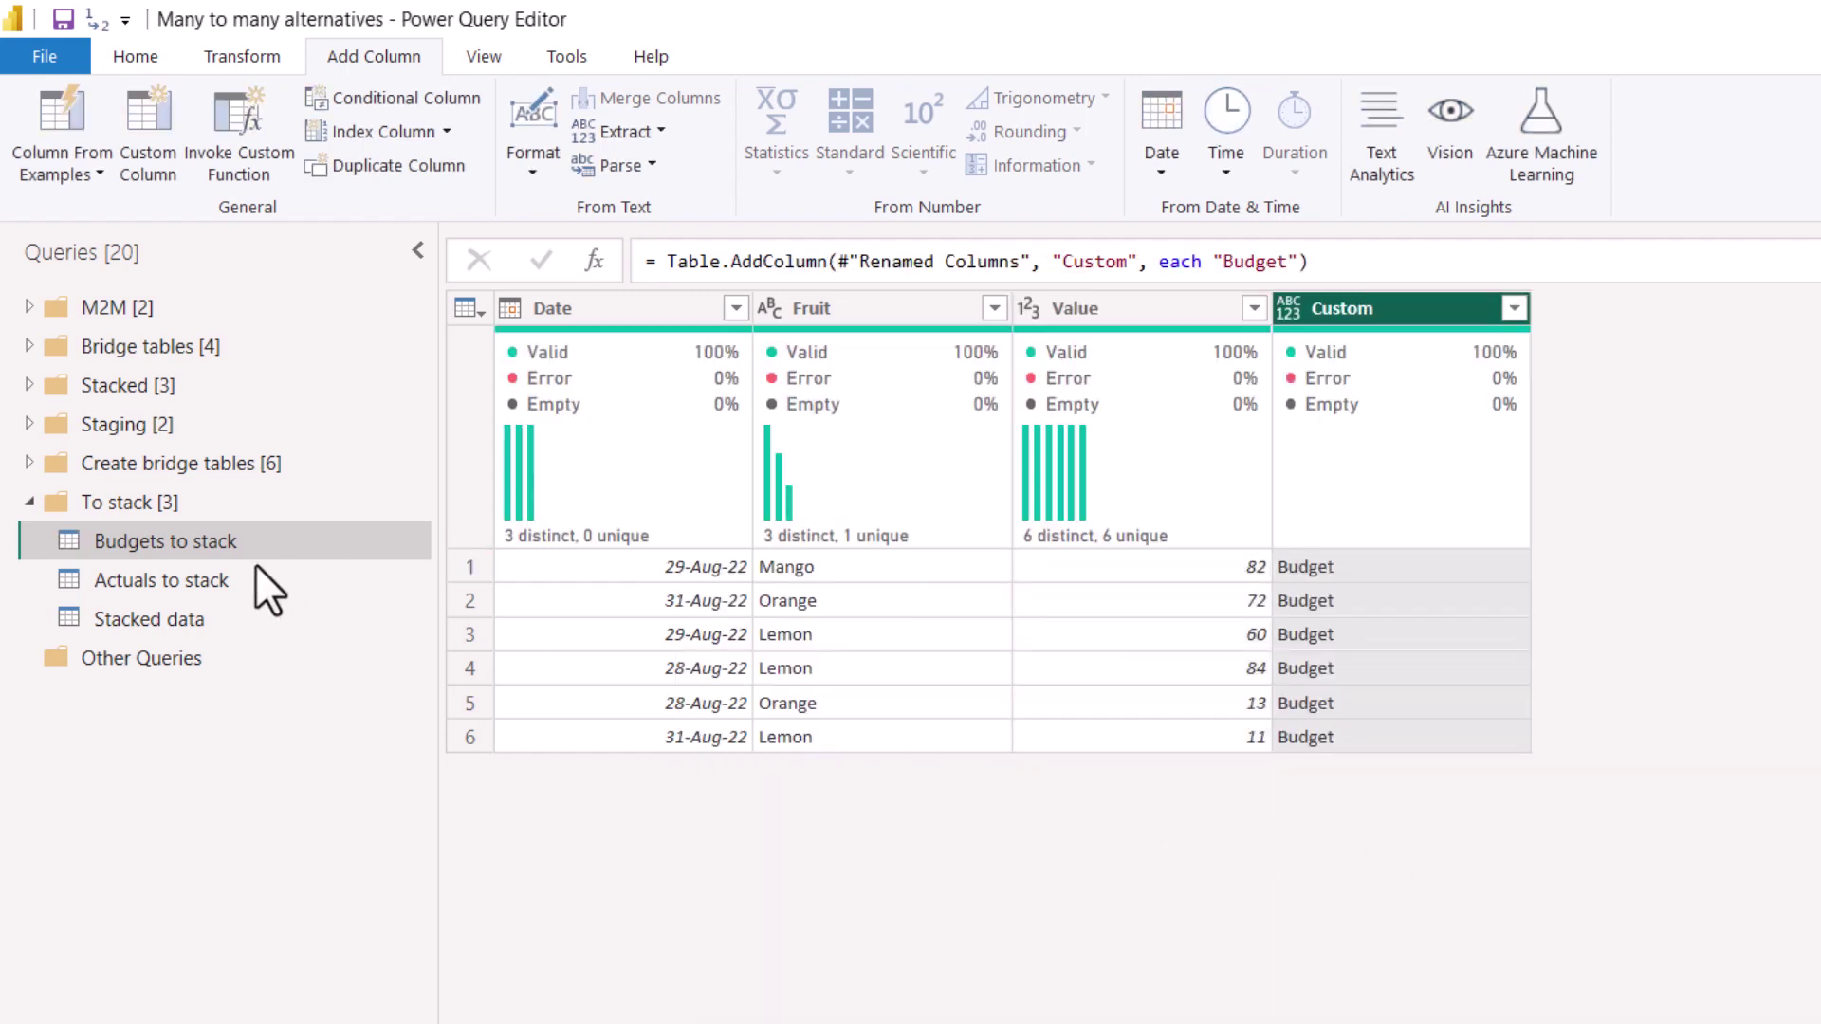
Rename the Actuals column of the Actuals to stack query as Value.
left_click(224, 573)
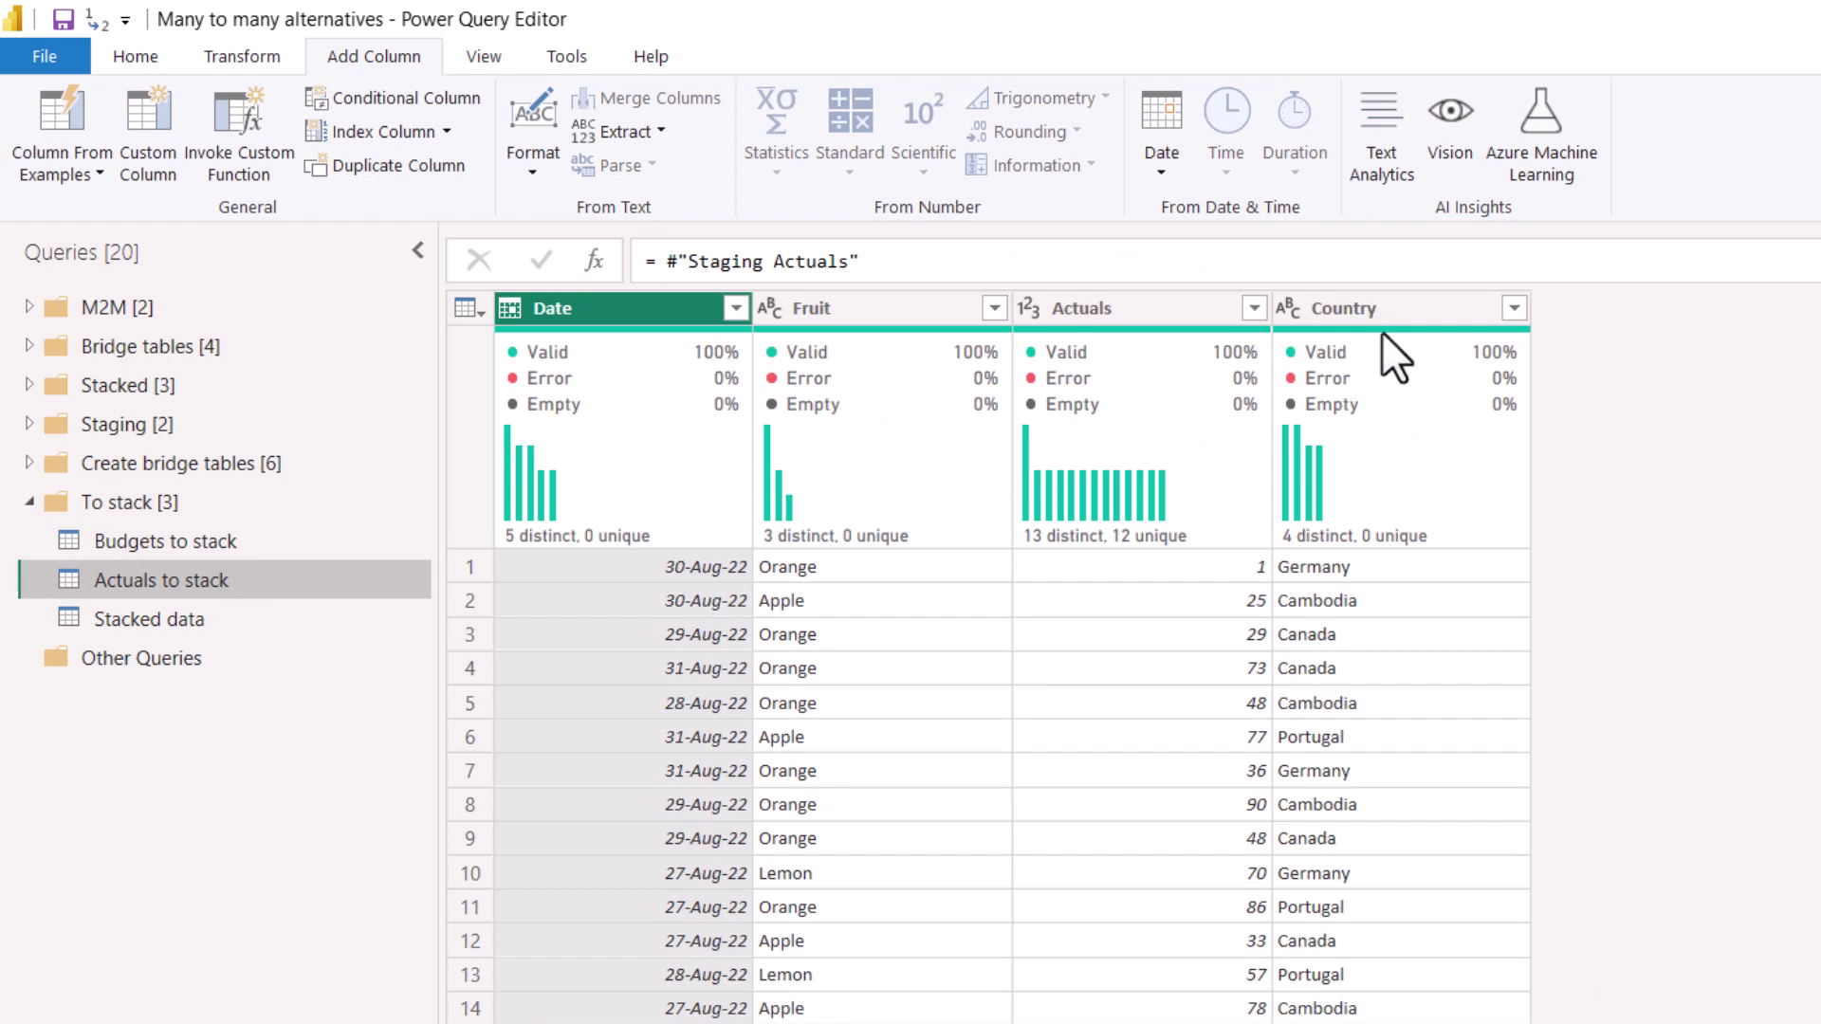
double_click(1134, 311)
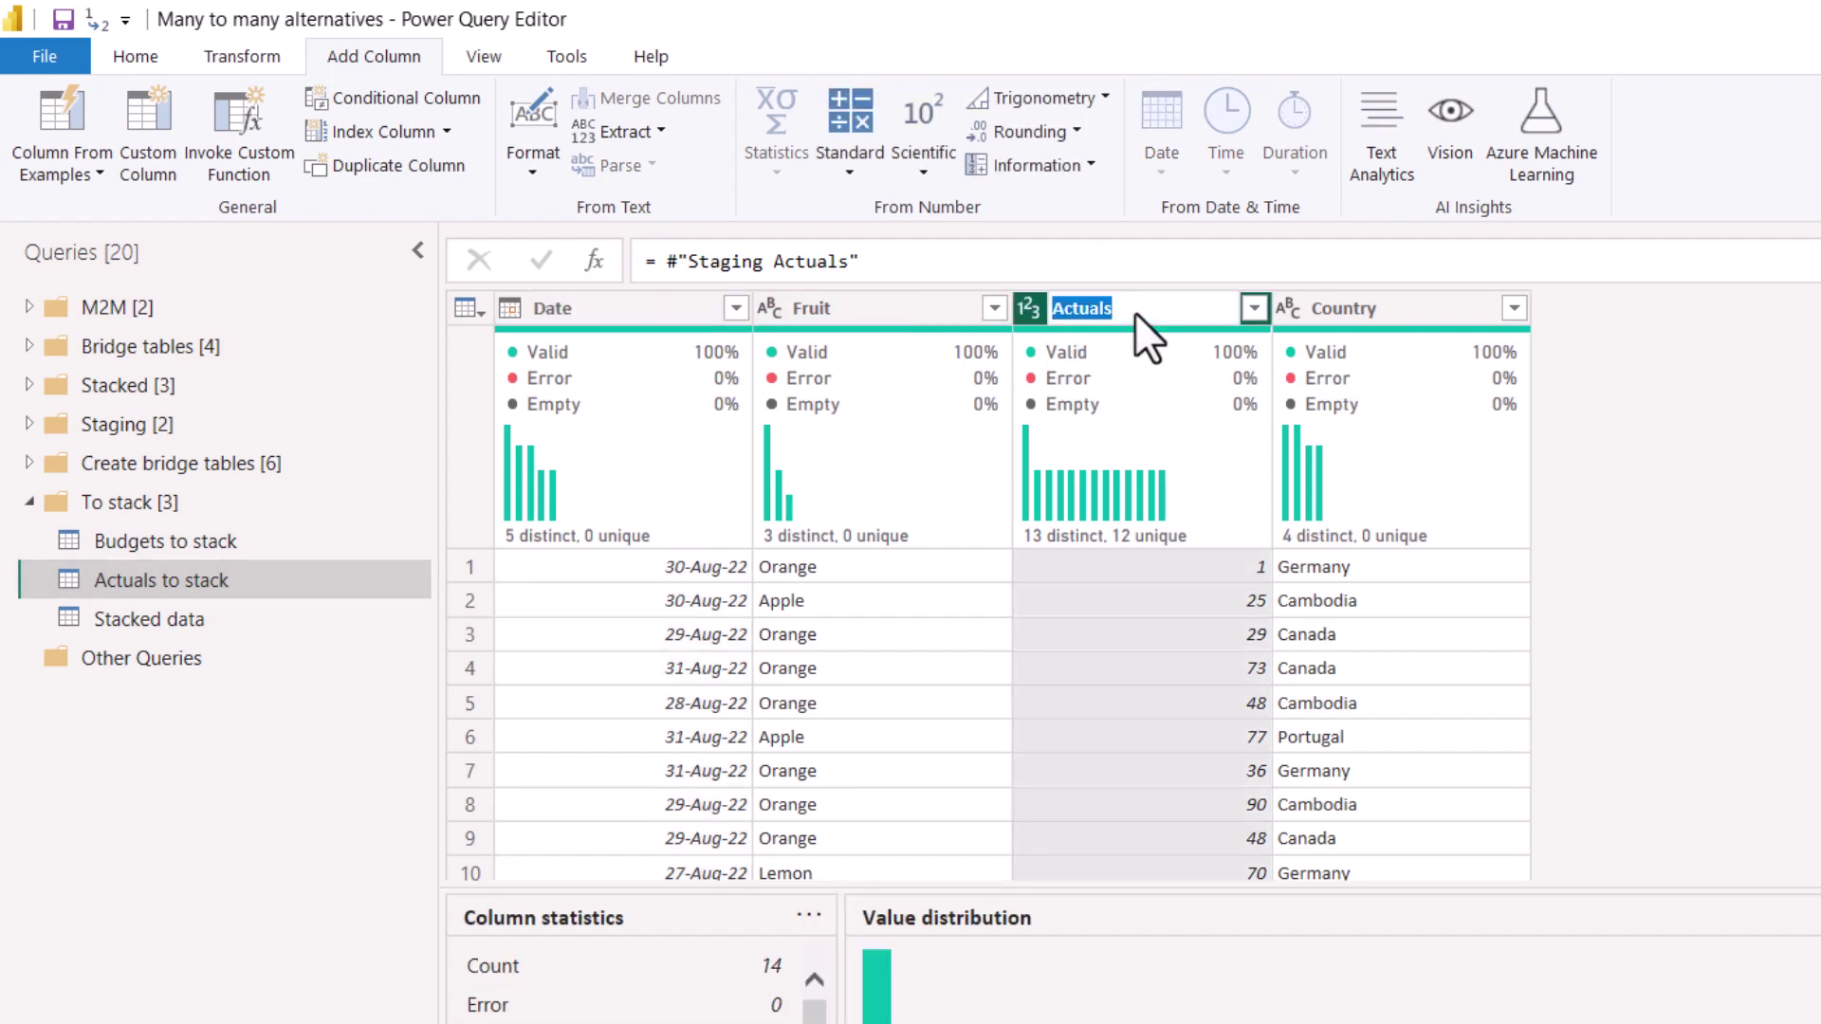
type("Value")
key("Return")
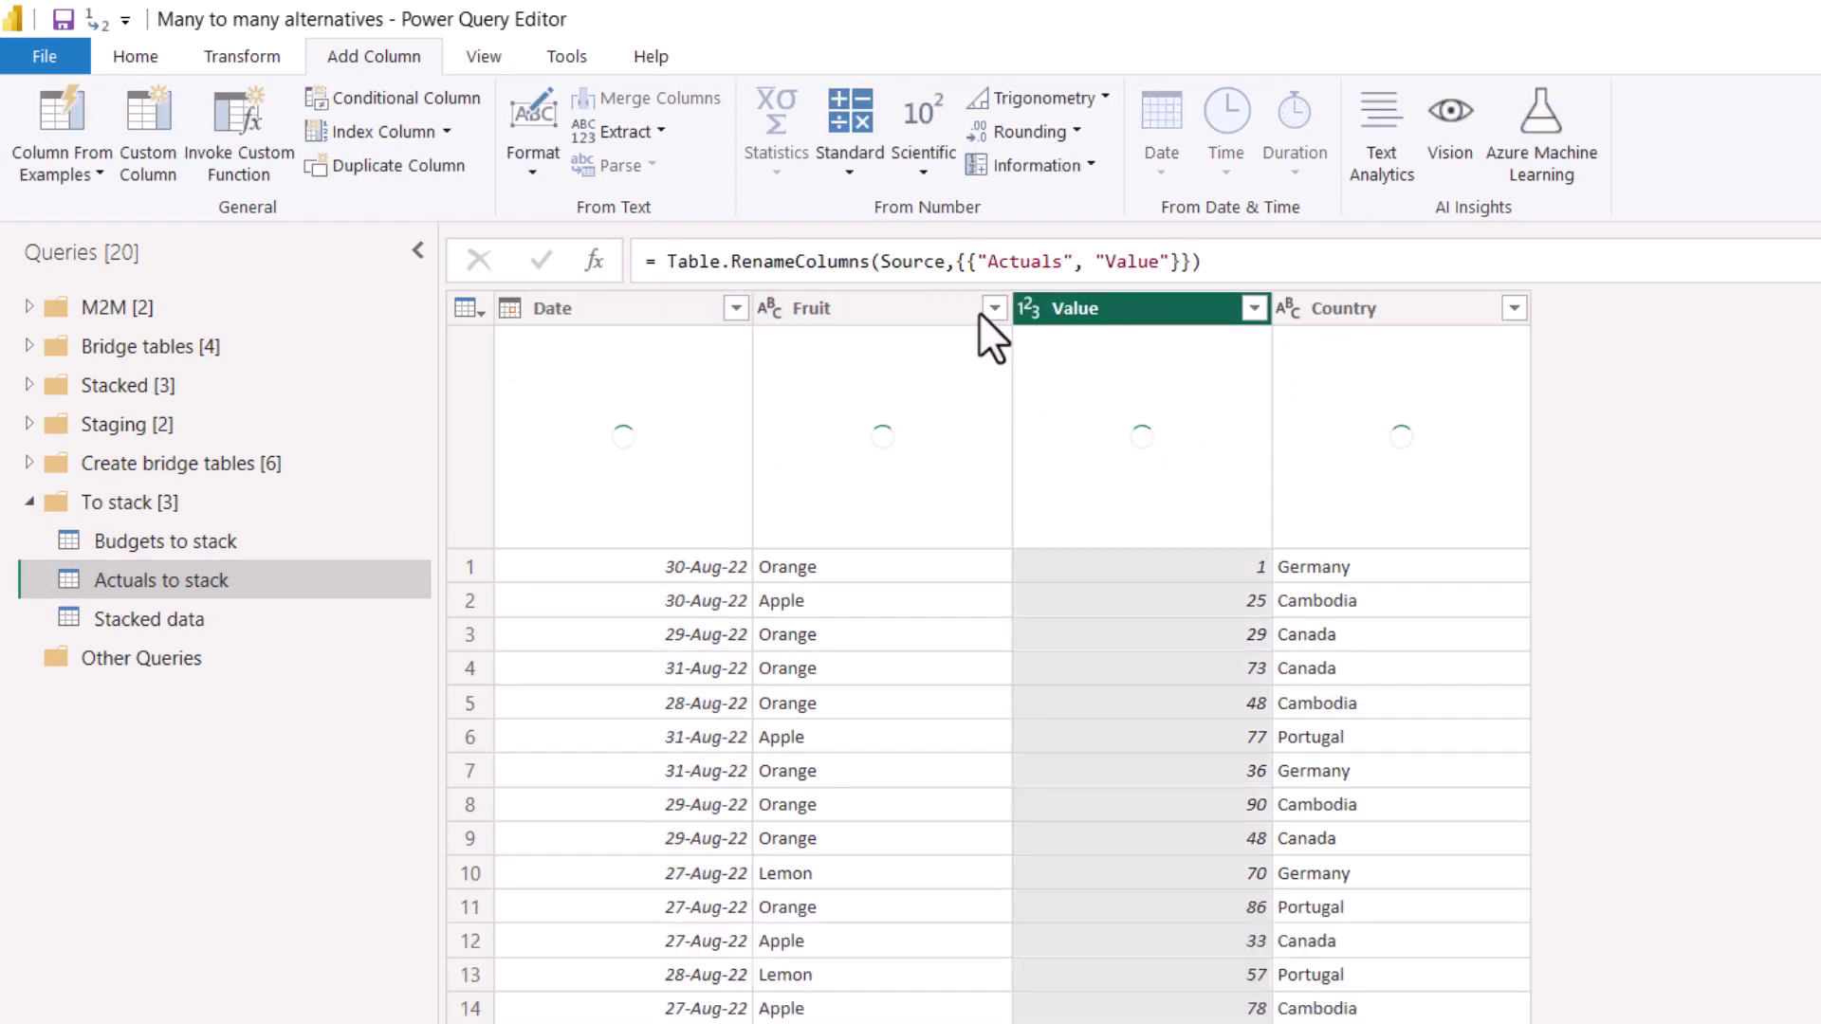
Add a custom column to Actuals to stack with the text formula "Actuals", keeping the default name Custom.
left_click(148, 137)
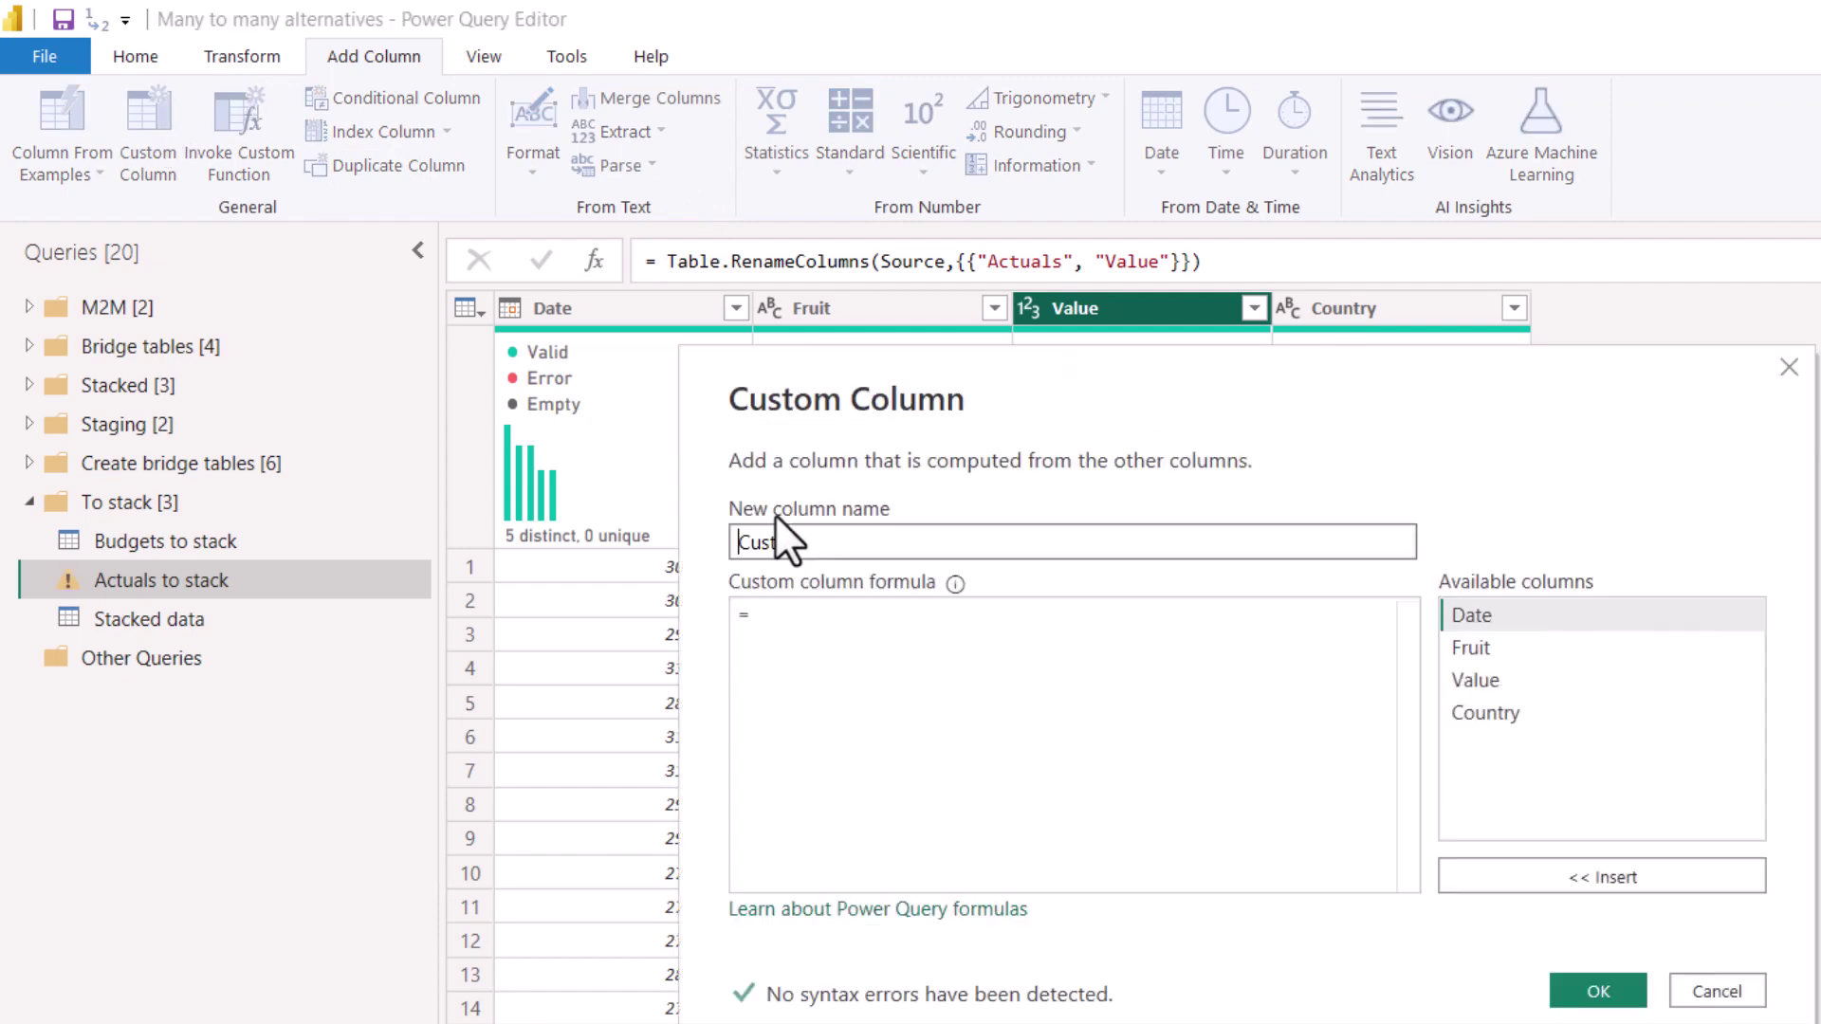
left_click(817, 636)
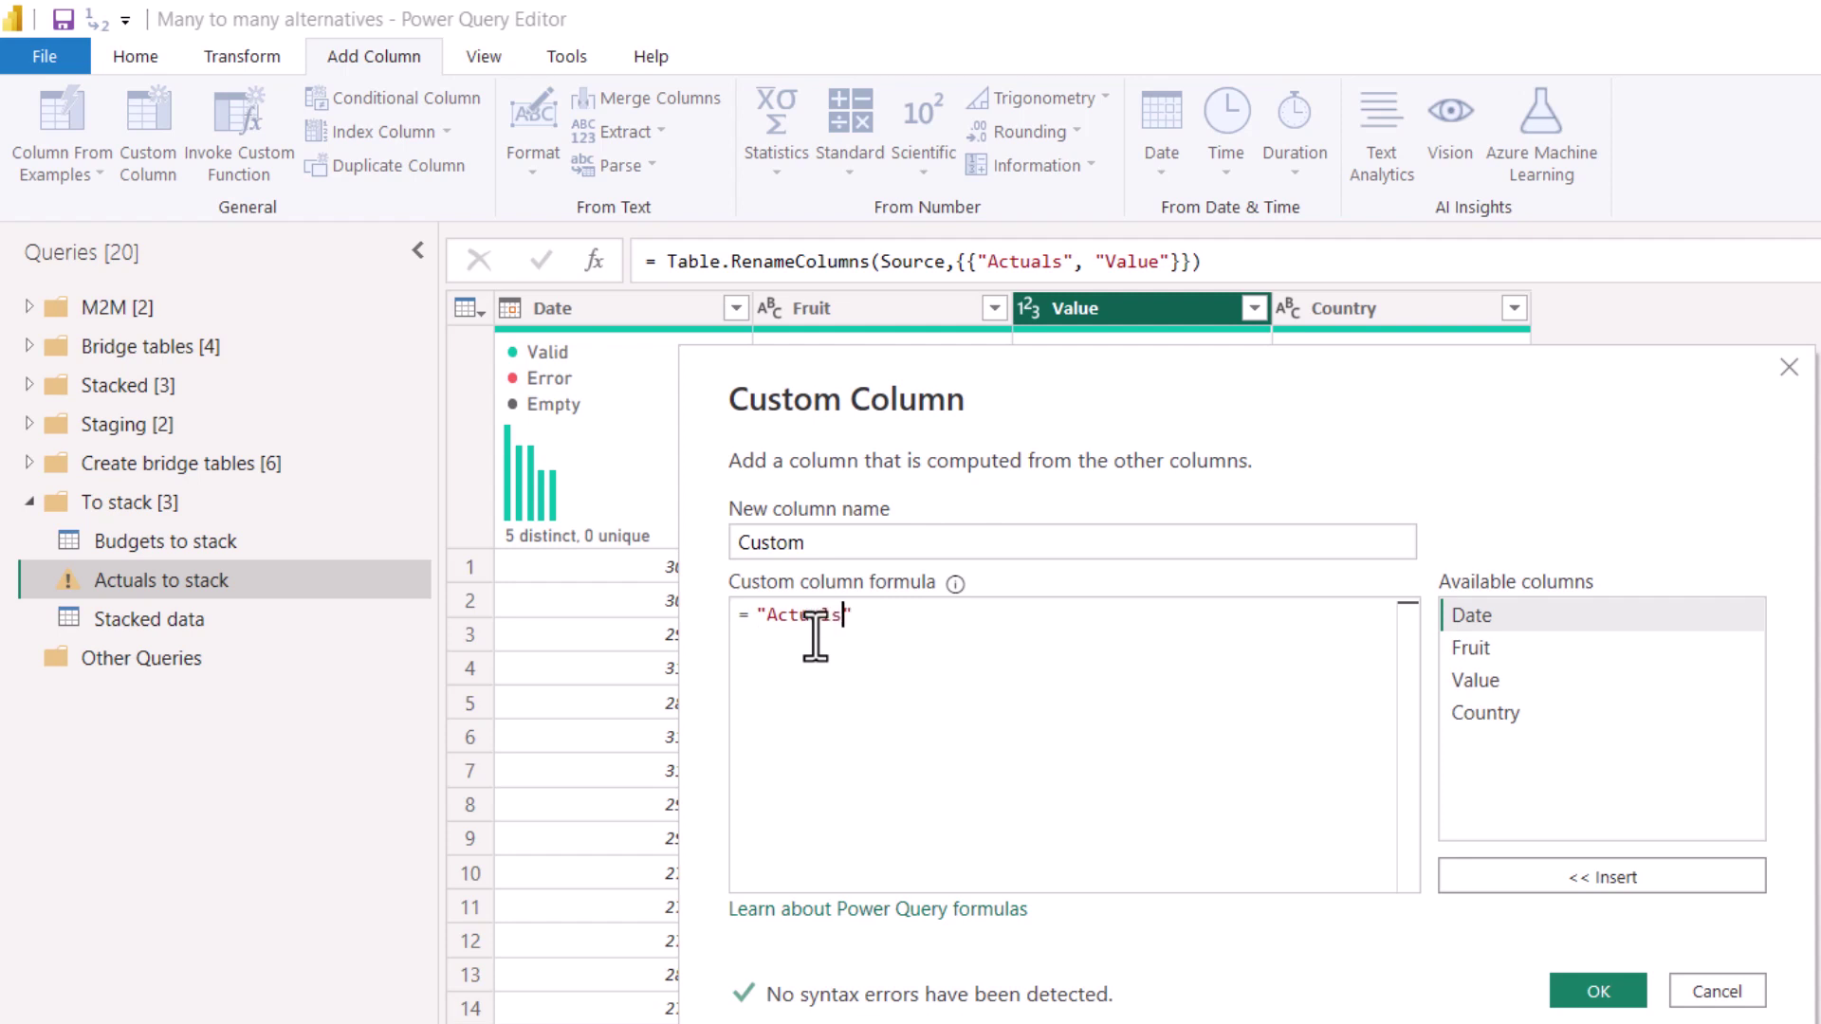
left_click(1715, 992)
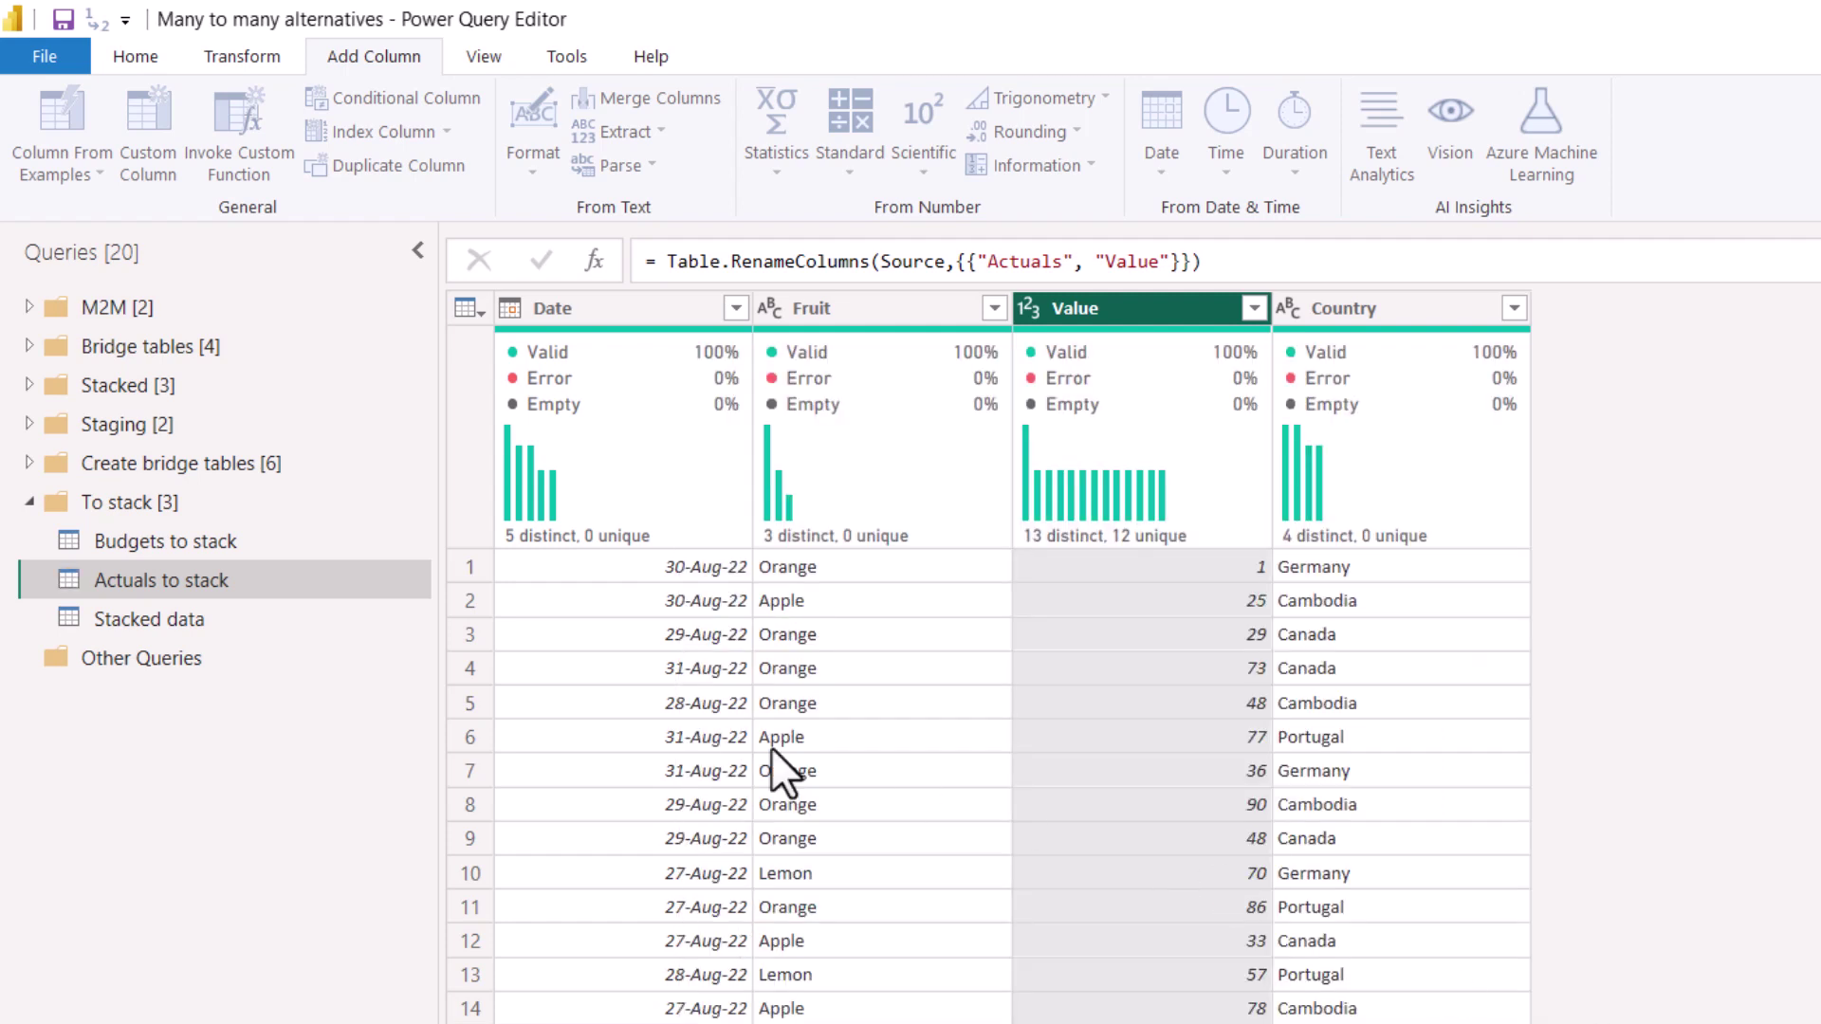
Rename the Custom column of the Stacked data query as Category, and check its Value and Country columns.
left_click(168, 622)
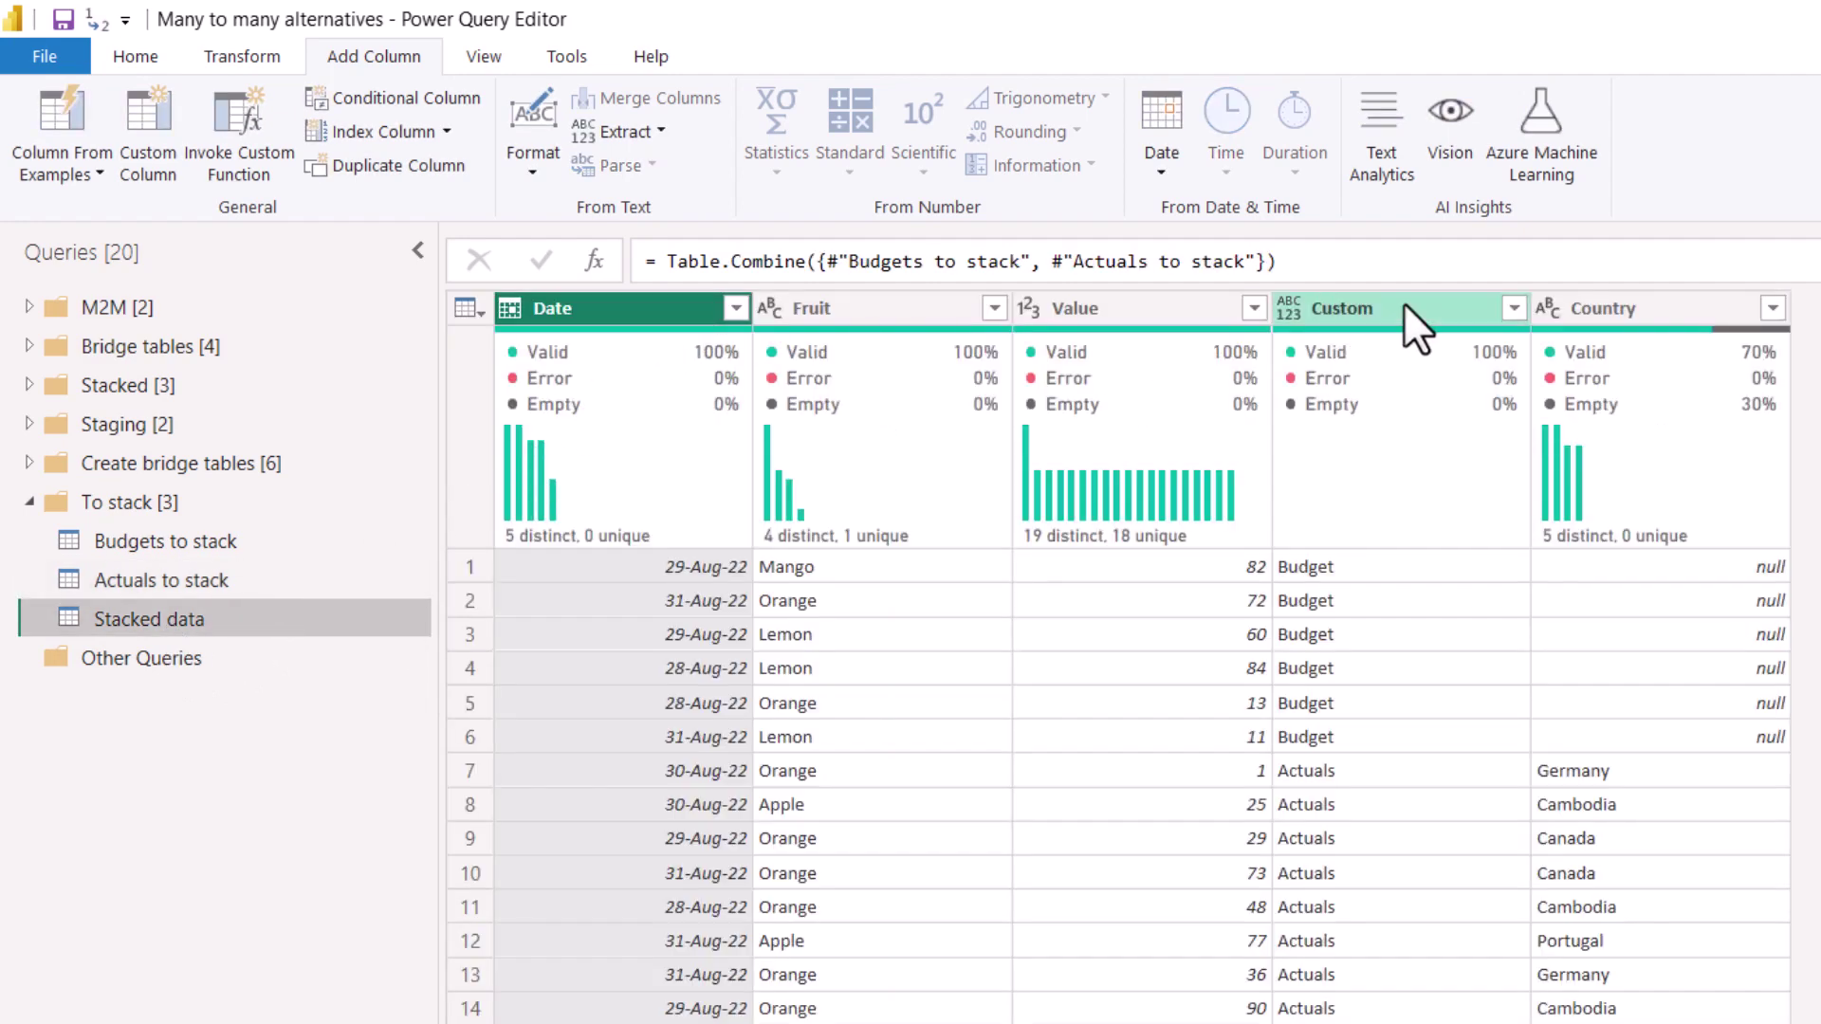
left_click(1404, 305)
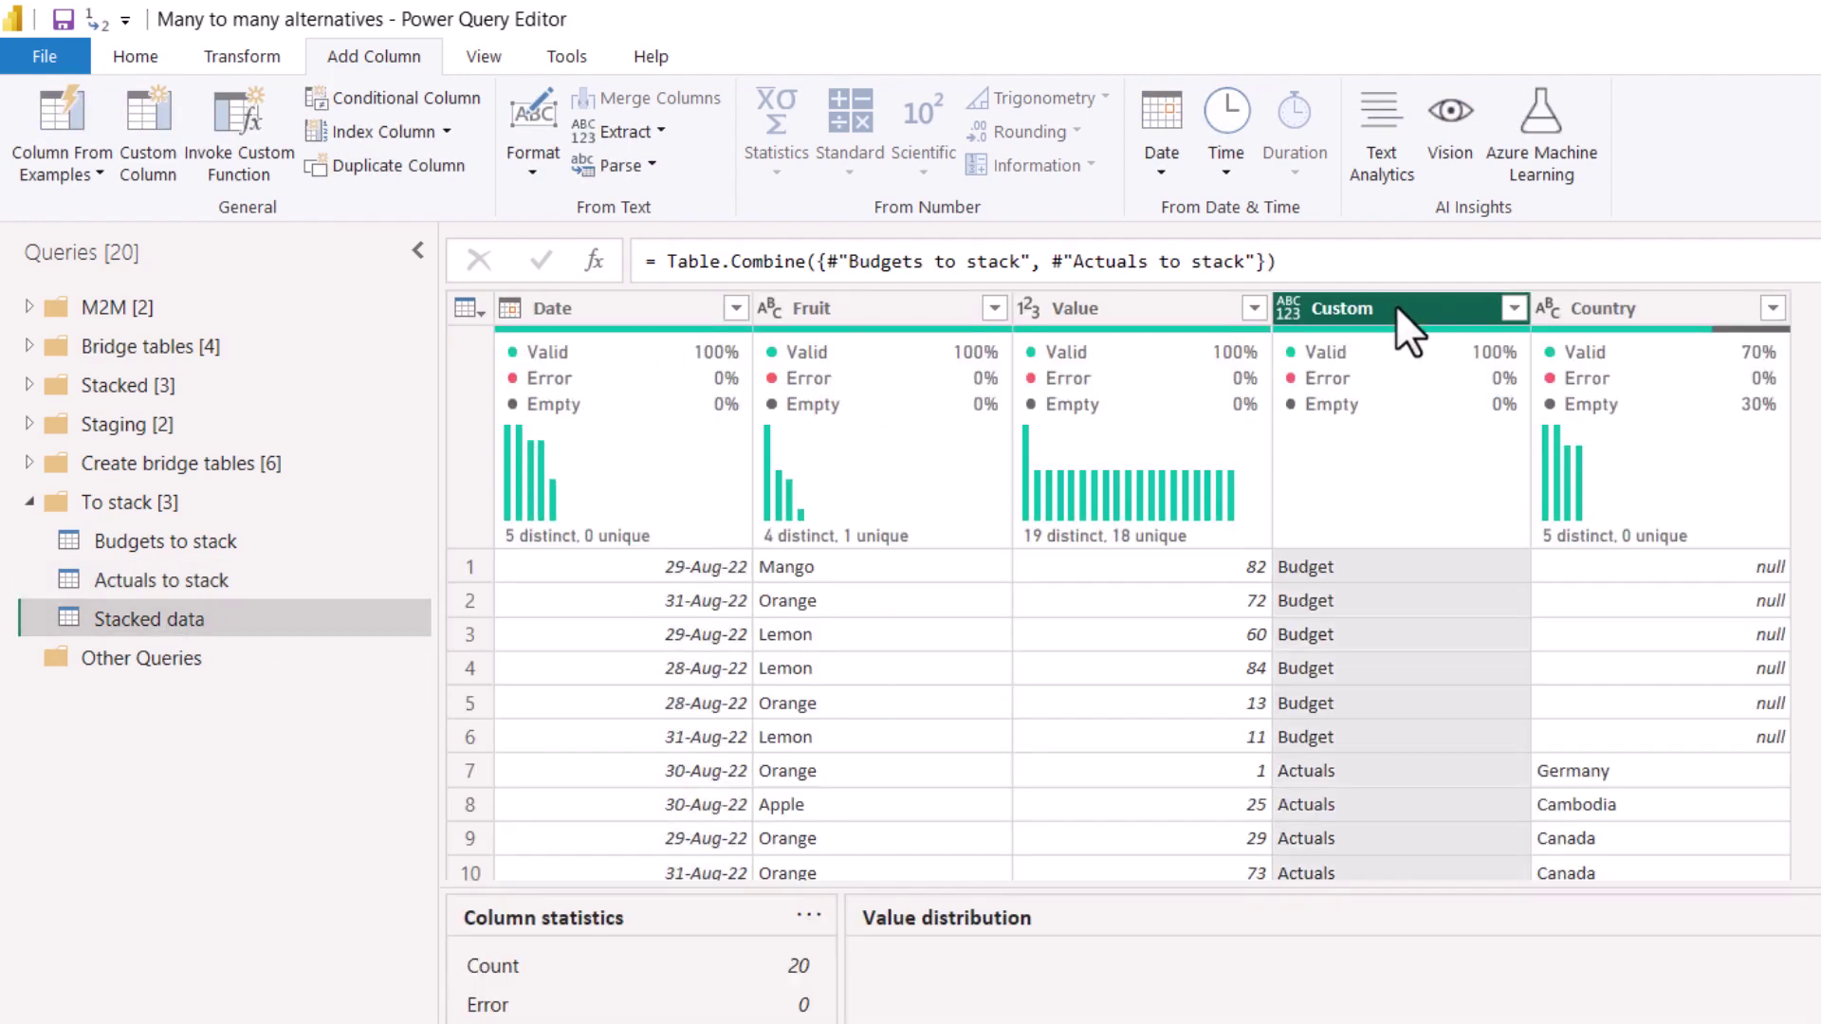
double_click(1396, 305)
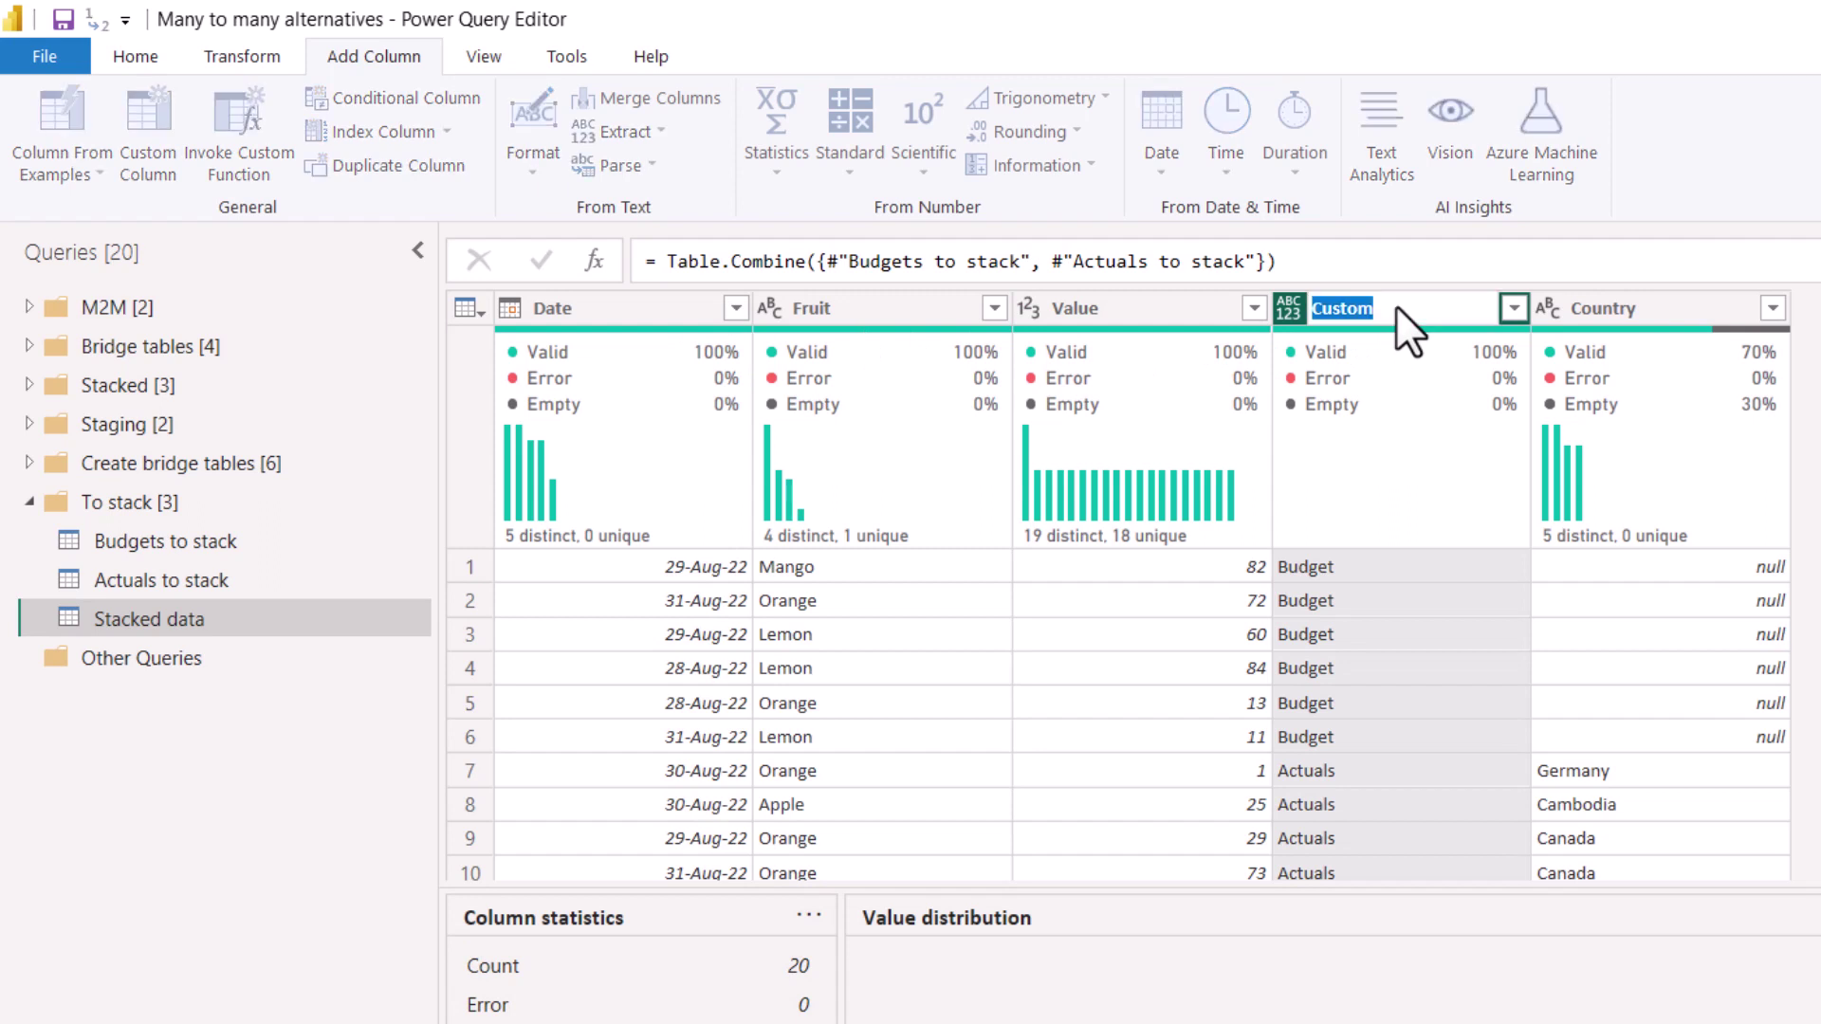
type("Category")
key("Return")
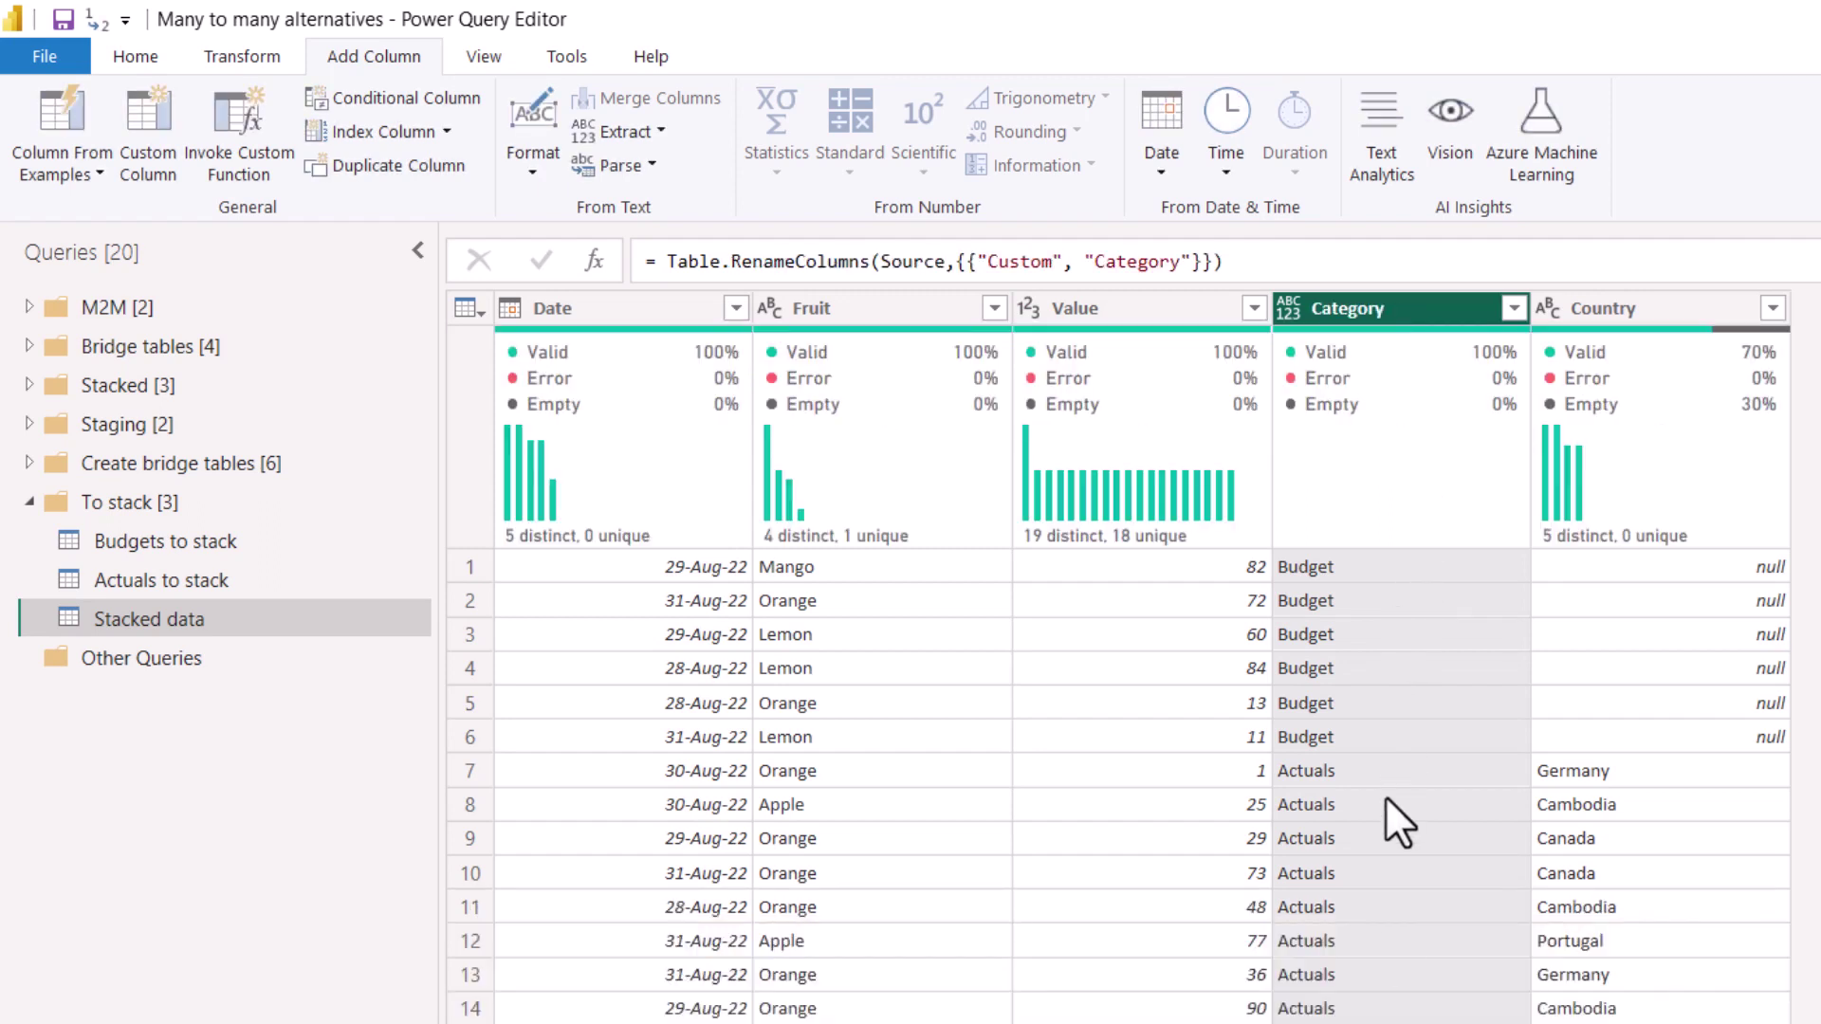
left_click(1065, 305)
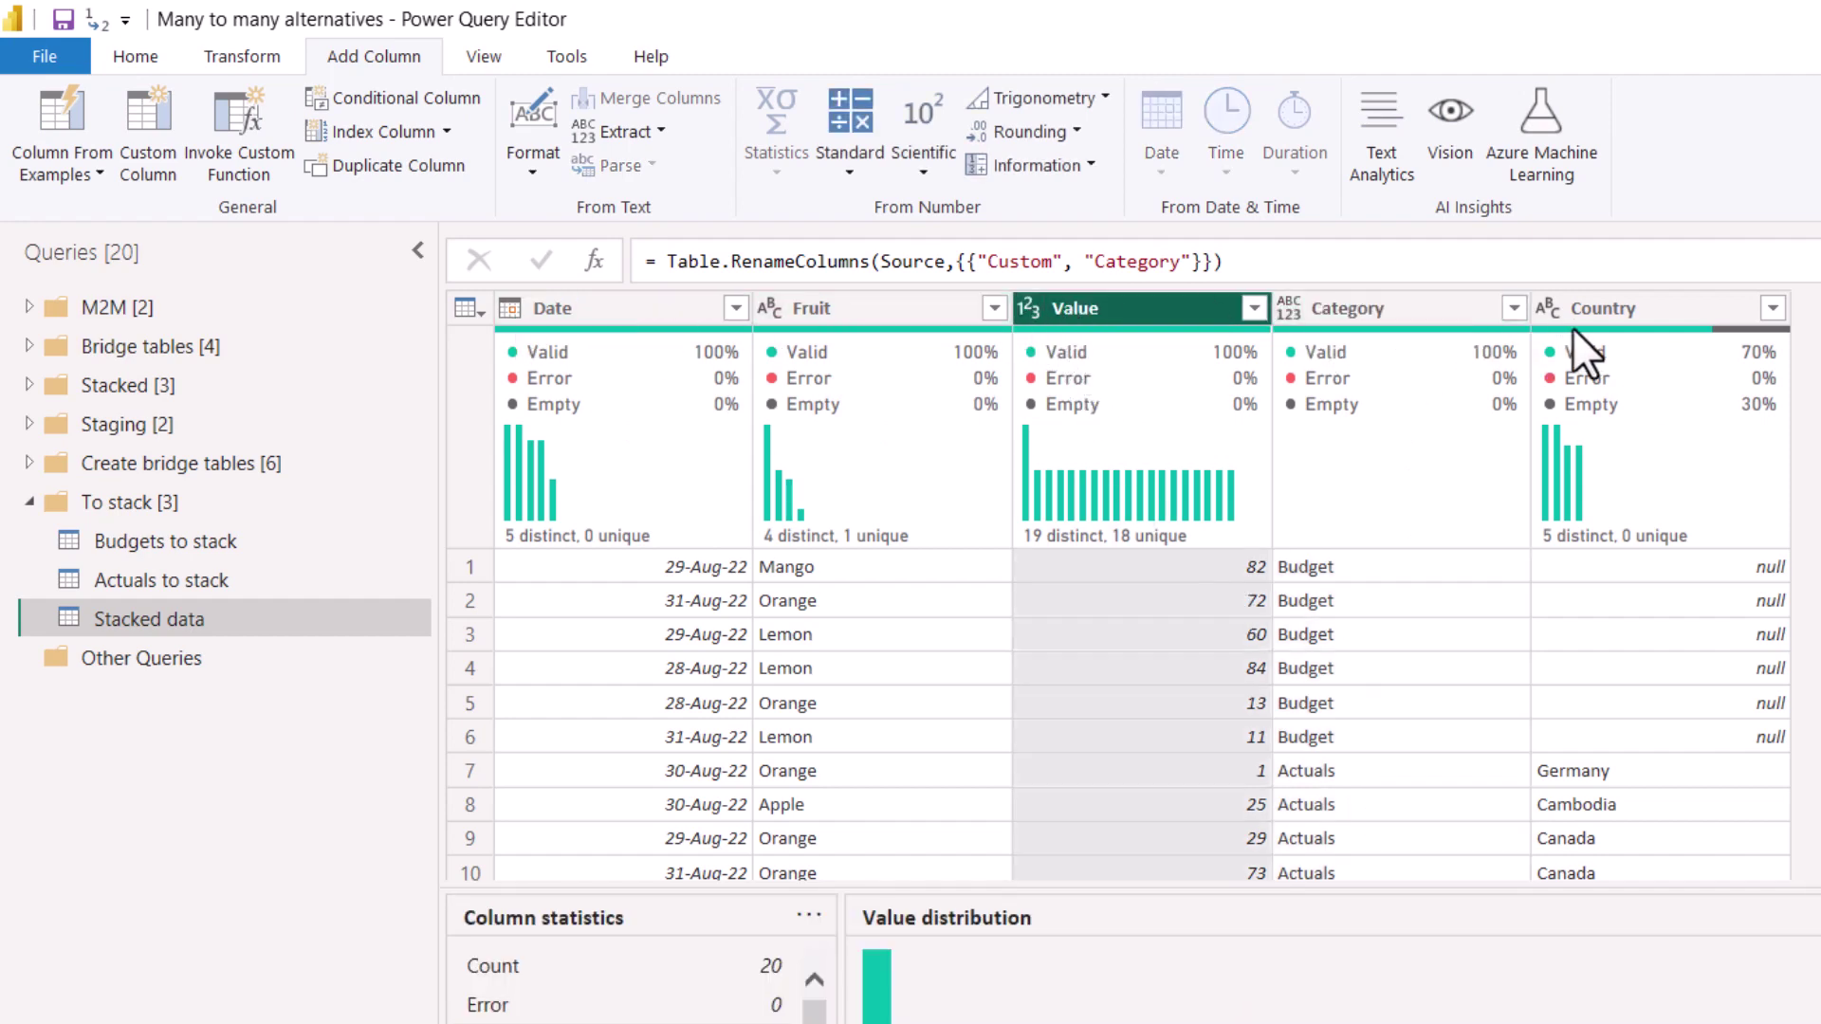
left_click(1658, 567)
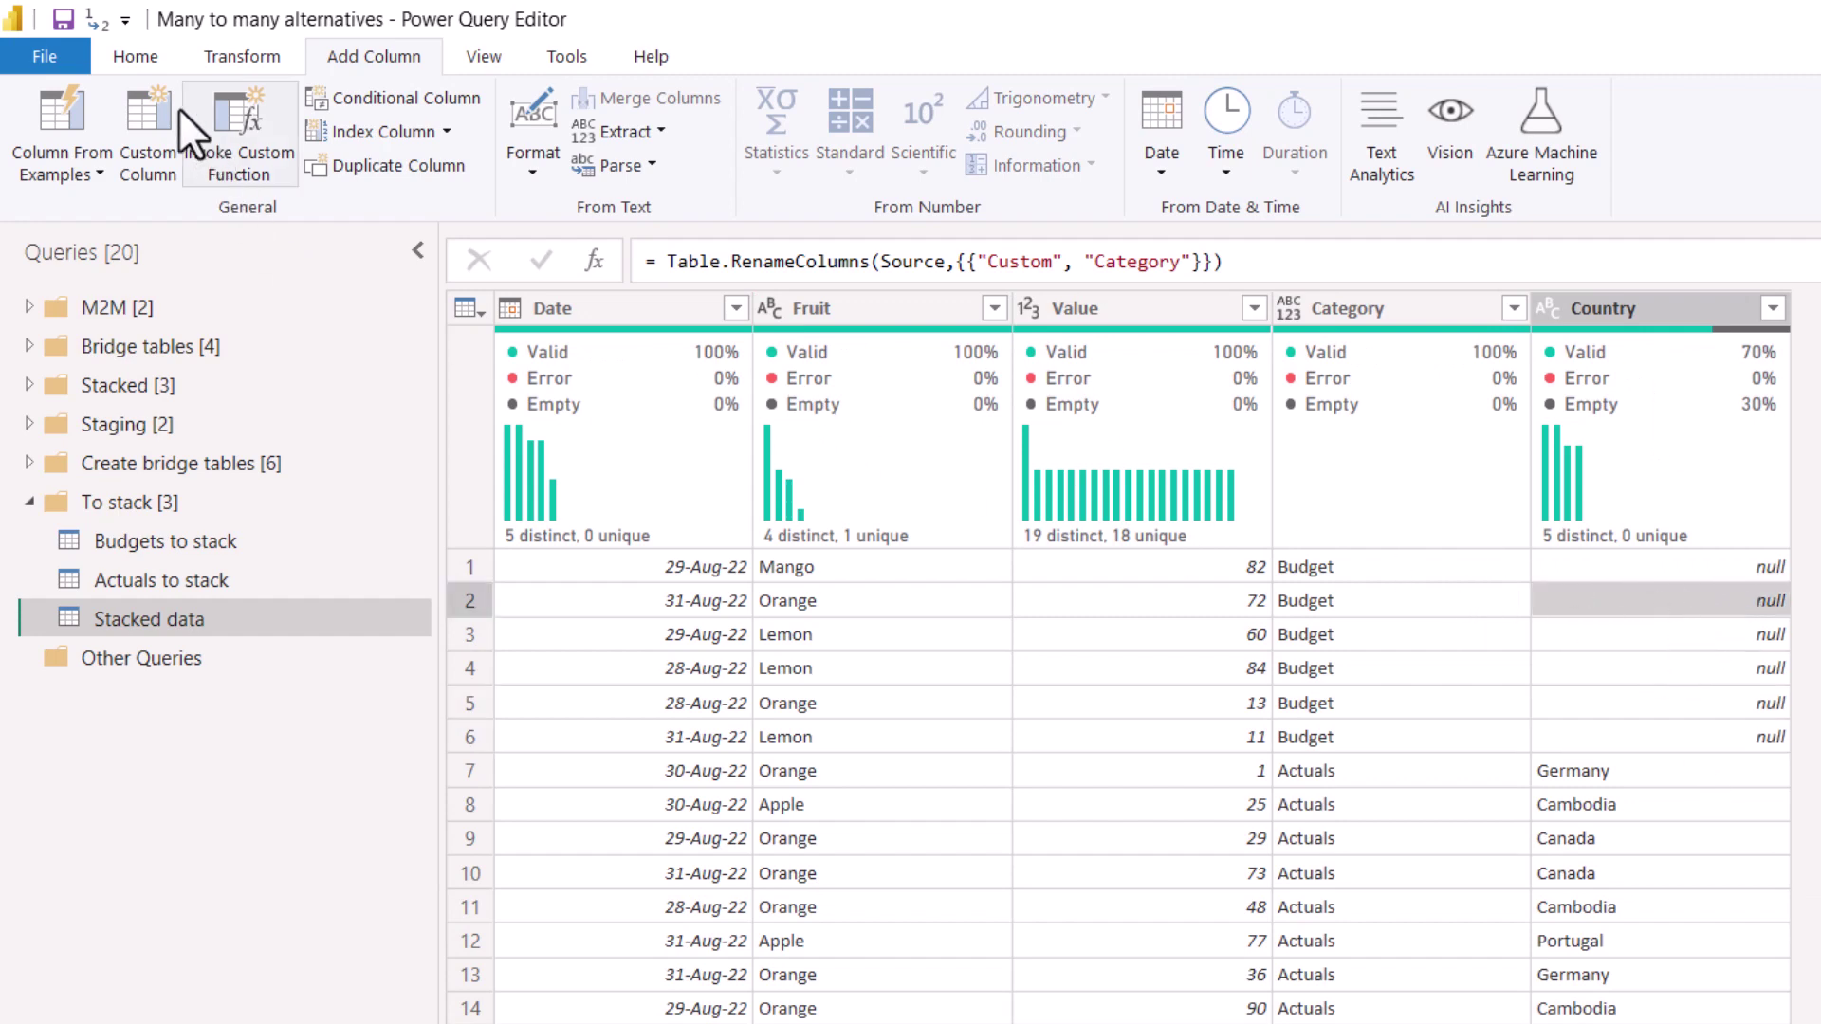
Disable loading of the Budgets to stack and Actuals to stack queries, and close the Power Query Editor with the changes applied.
left_click(185, 546)
right_click(162, 542)
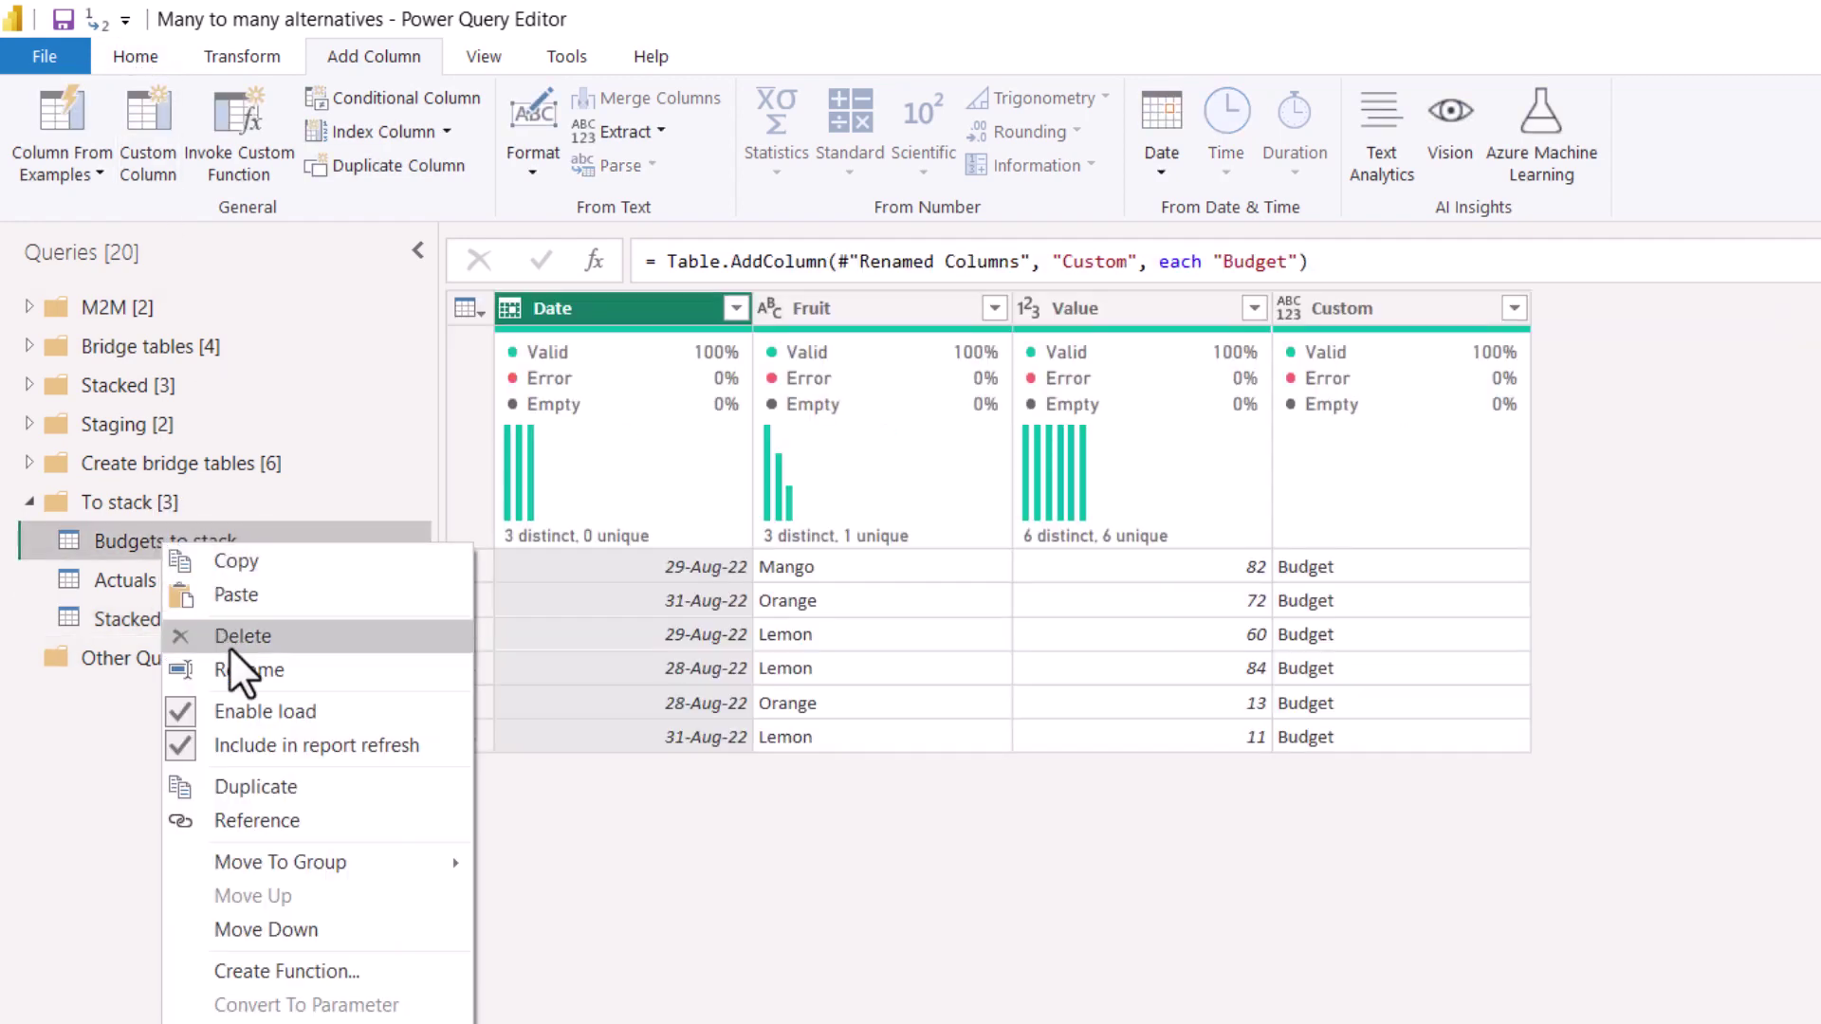
left_click(190, 588)
left_click(190, 588)
right_click(190, 588)
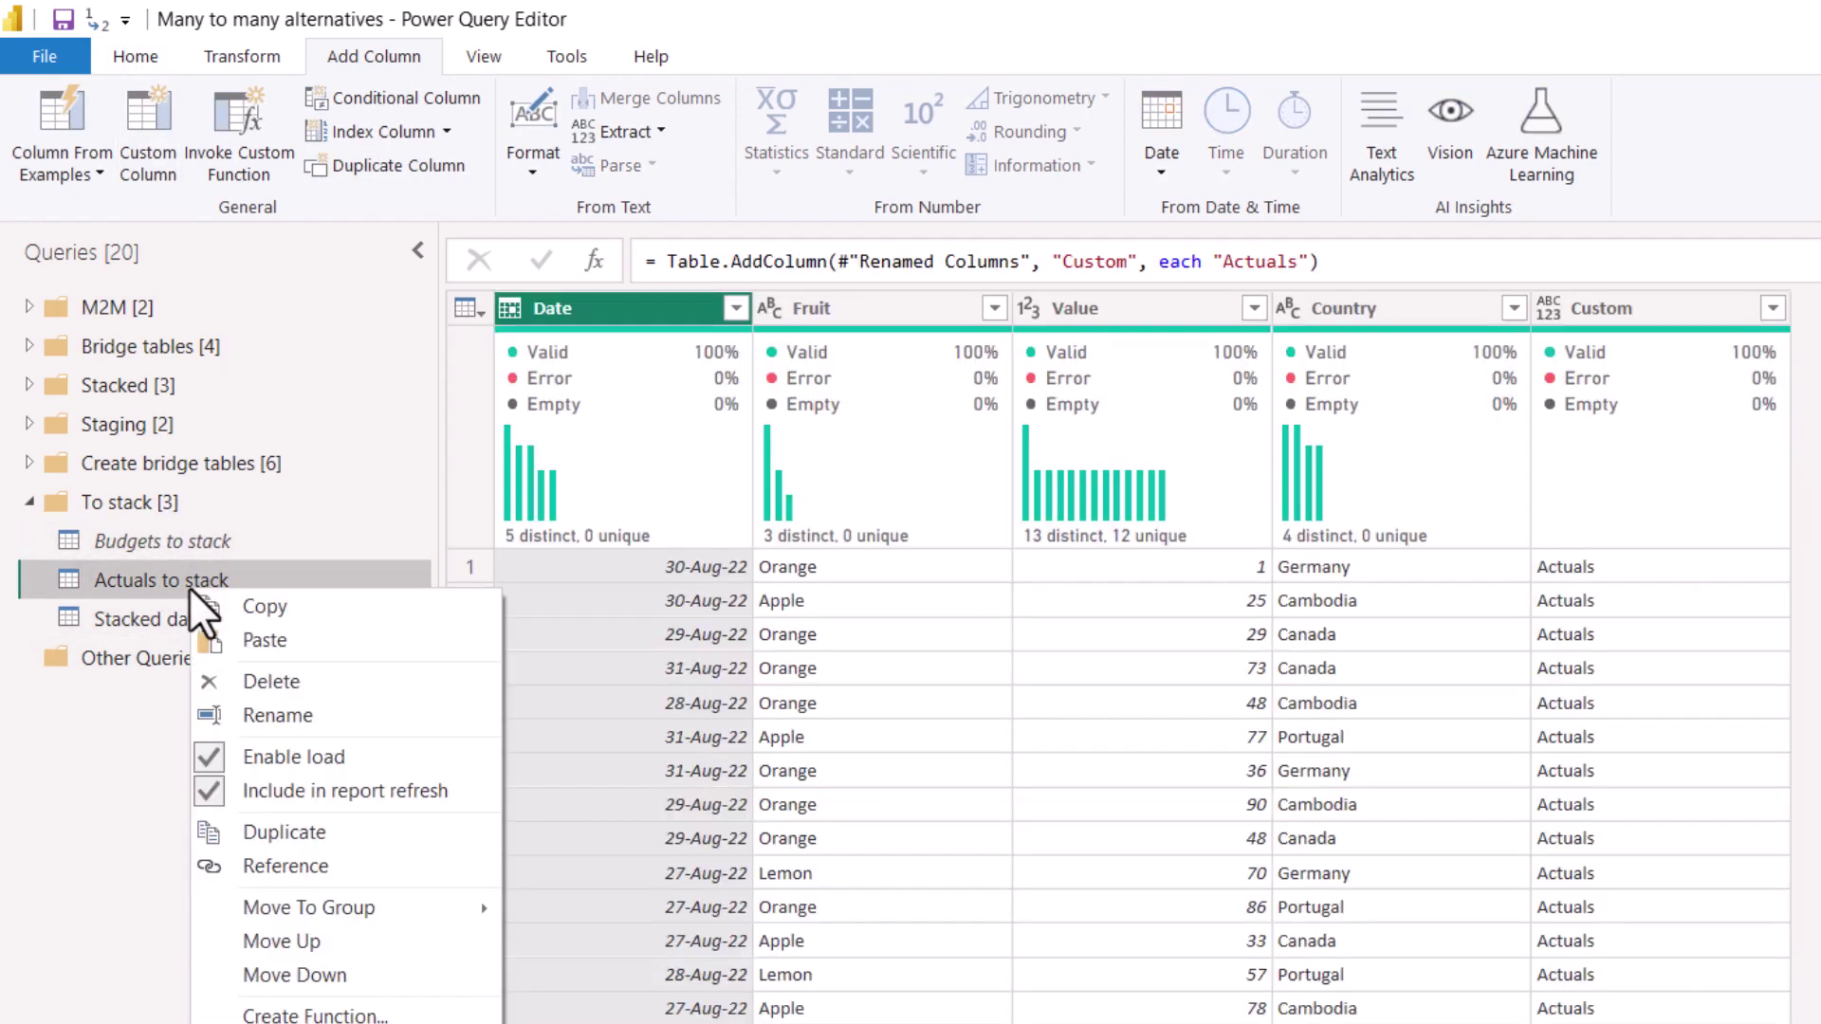
left_click(289, 756)
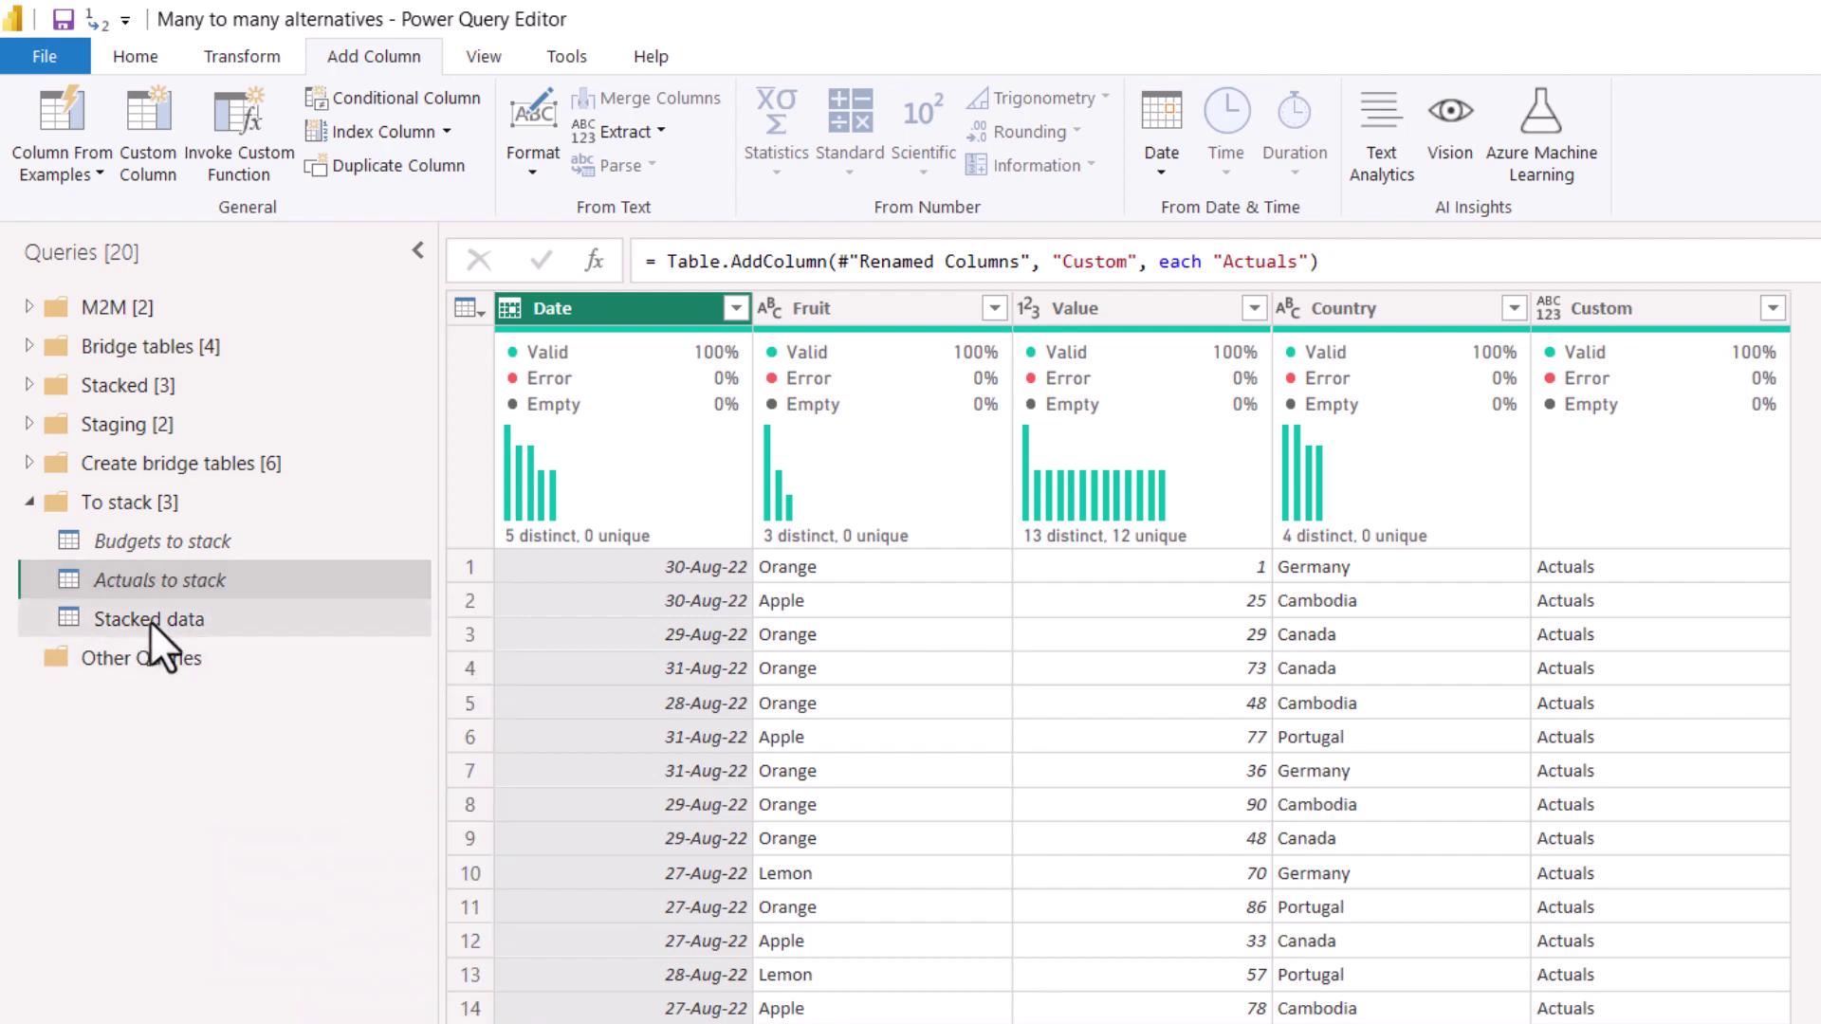
left_click(142, 61)
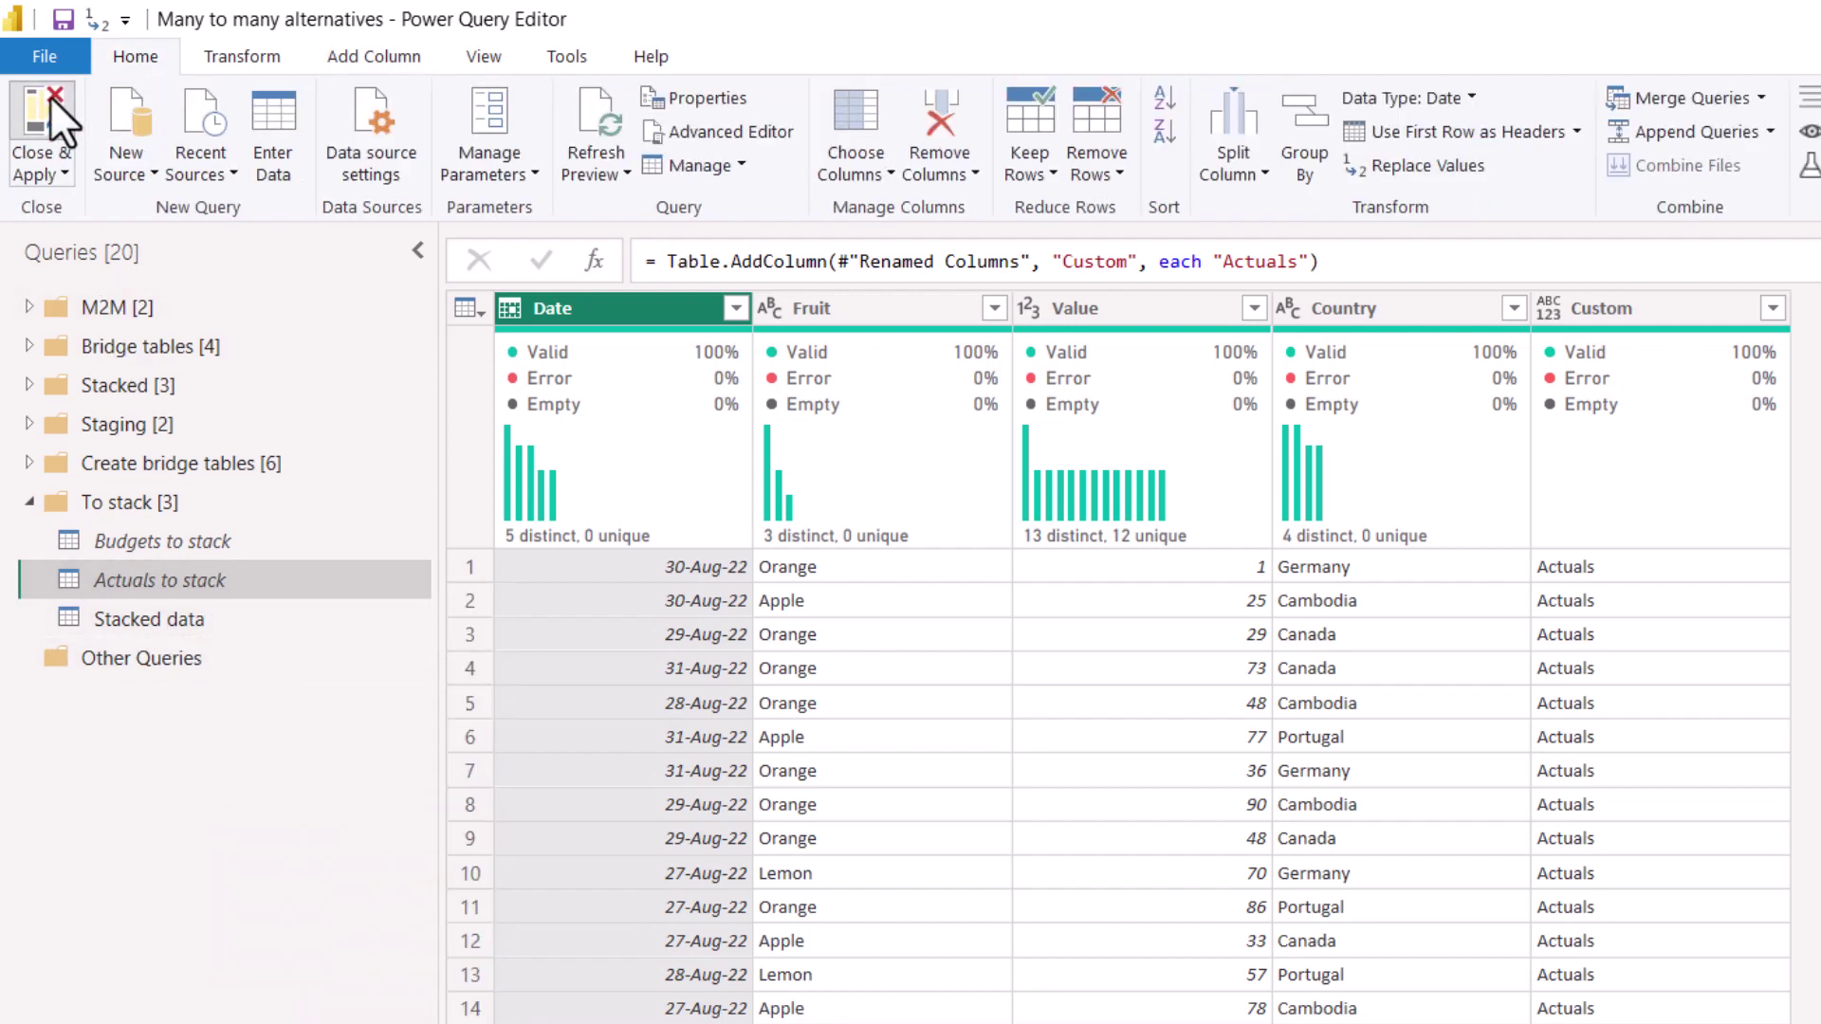
left_click(49, 95)
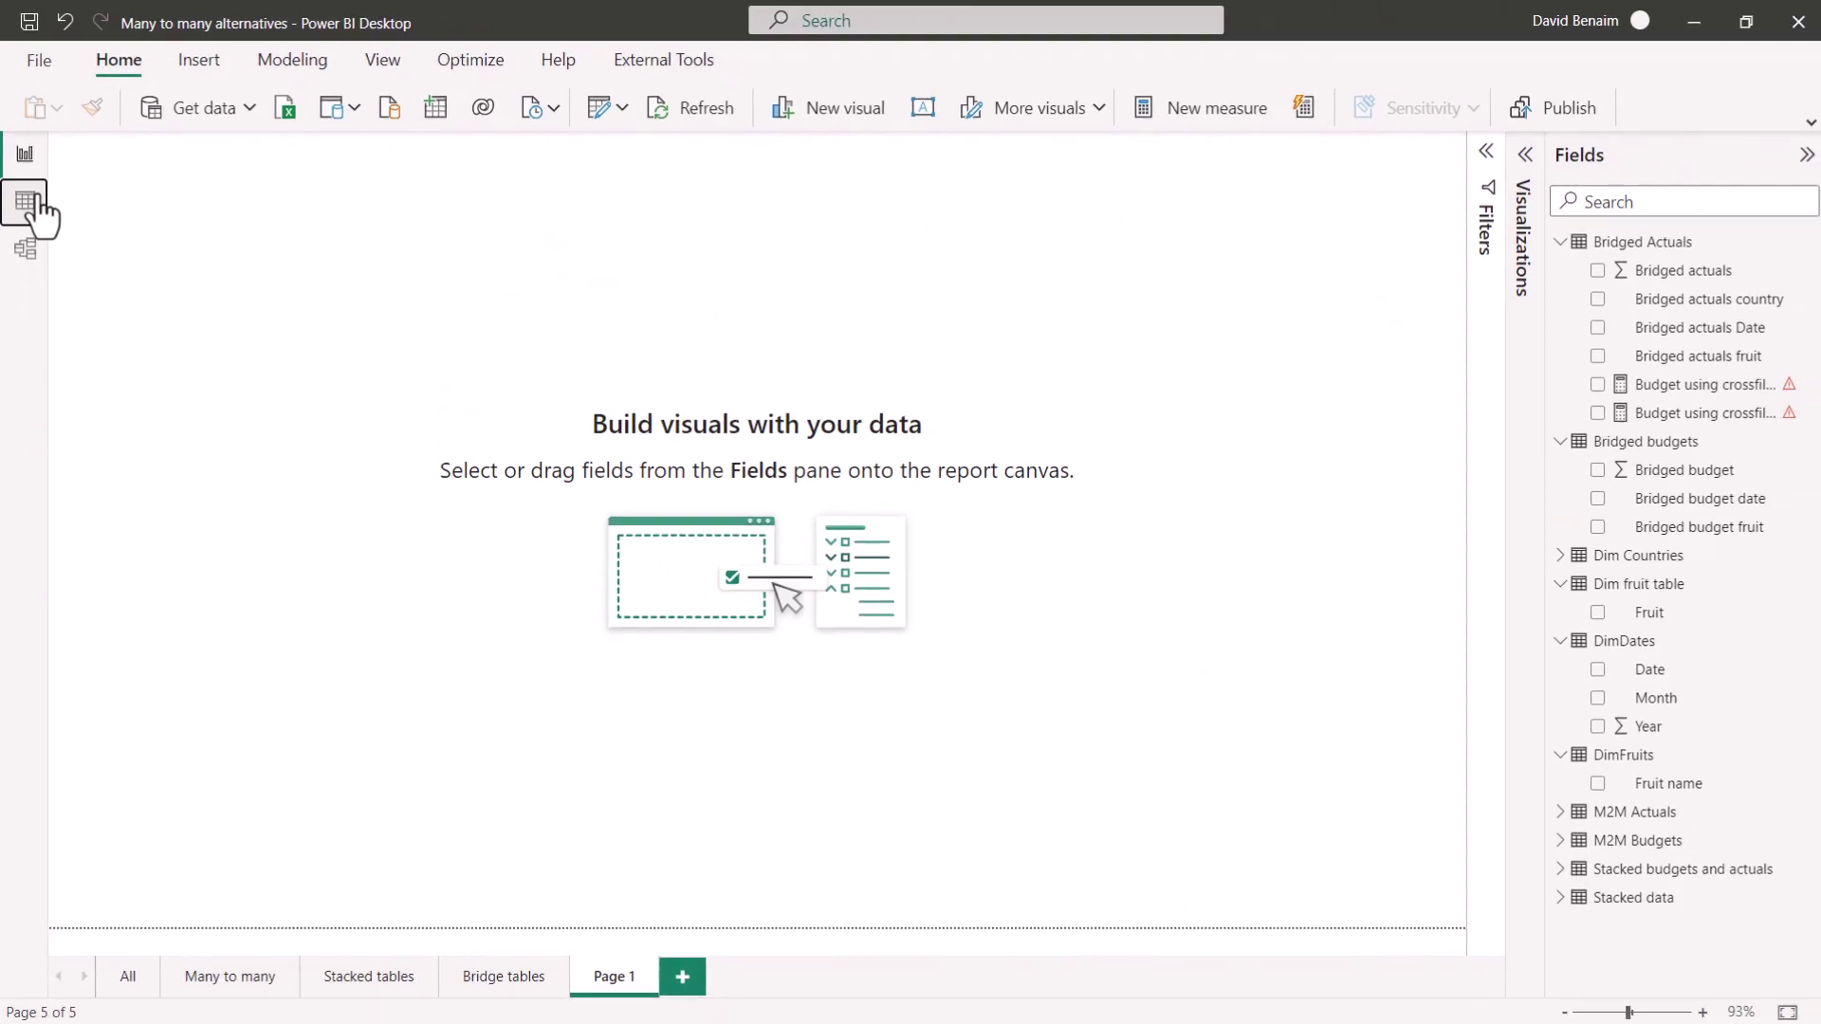
Display the rows of the loaded Stacked data table and examine its Value column.
left_click(30, 243)
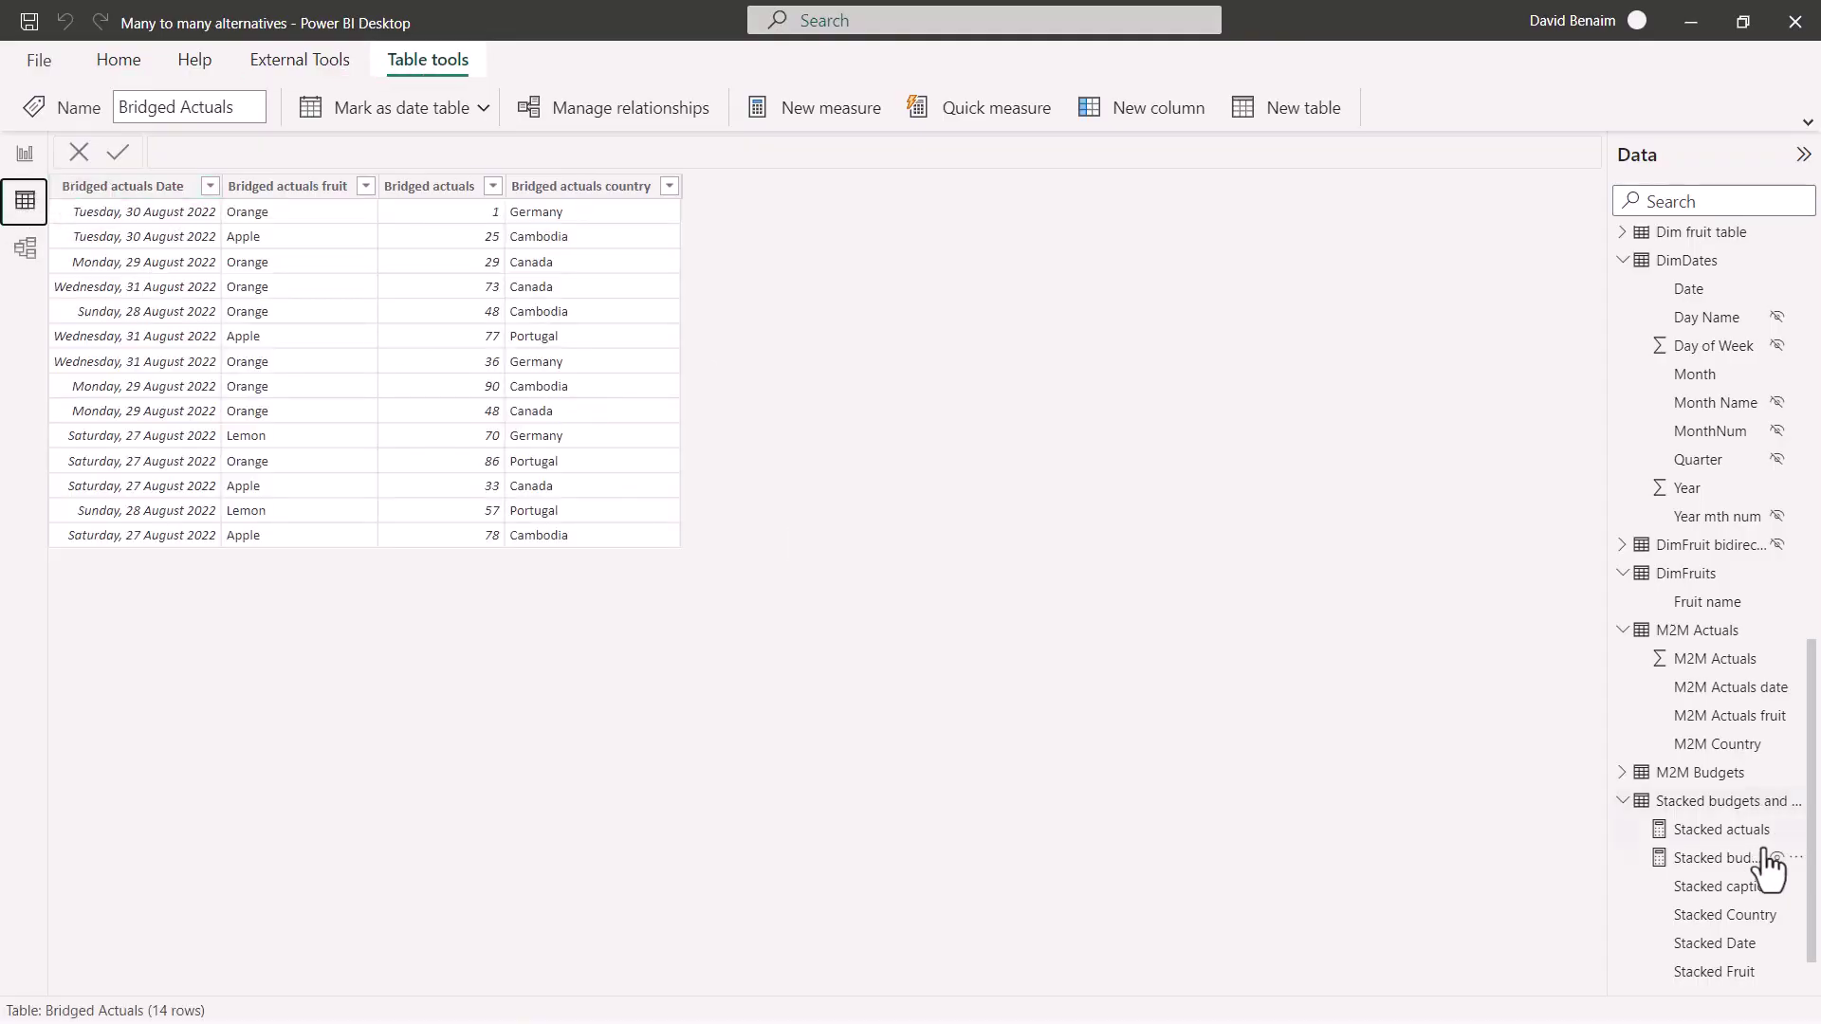
scroll(1703, 740, "down", 2)
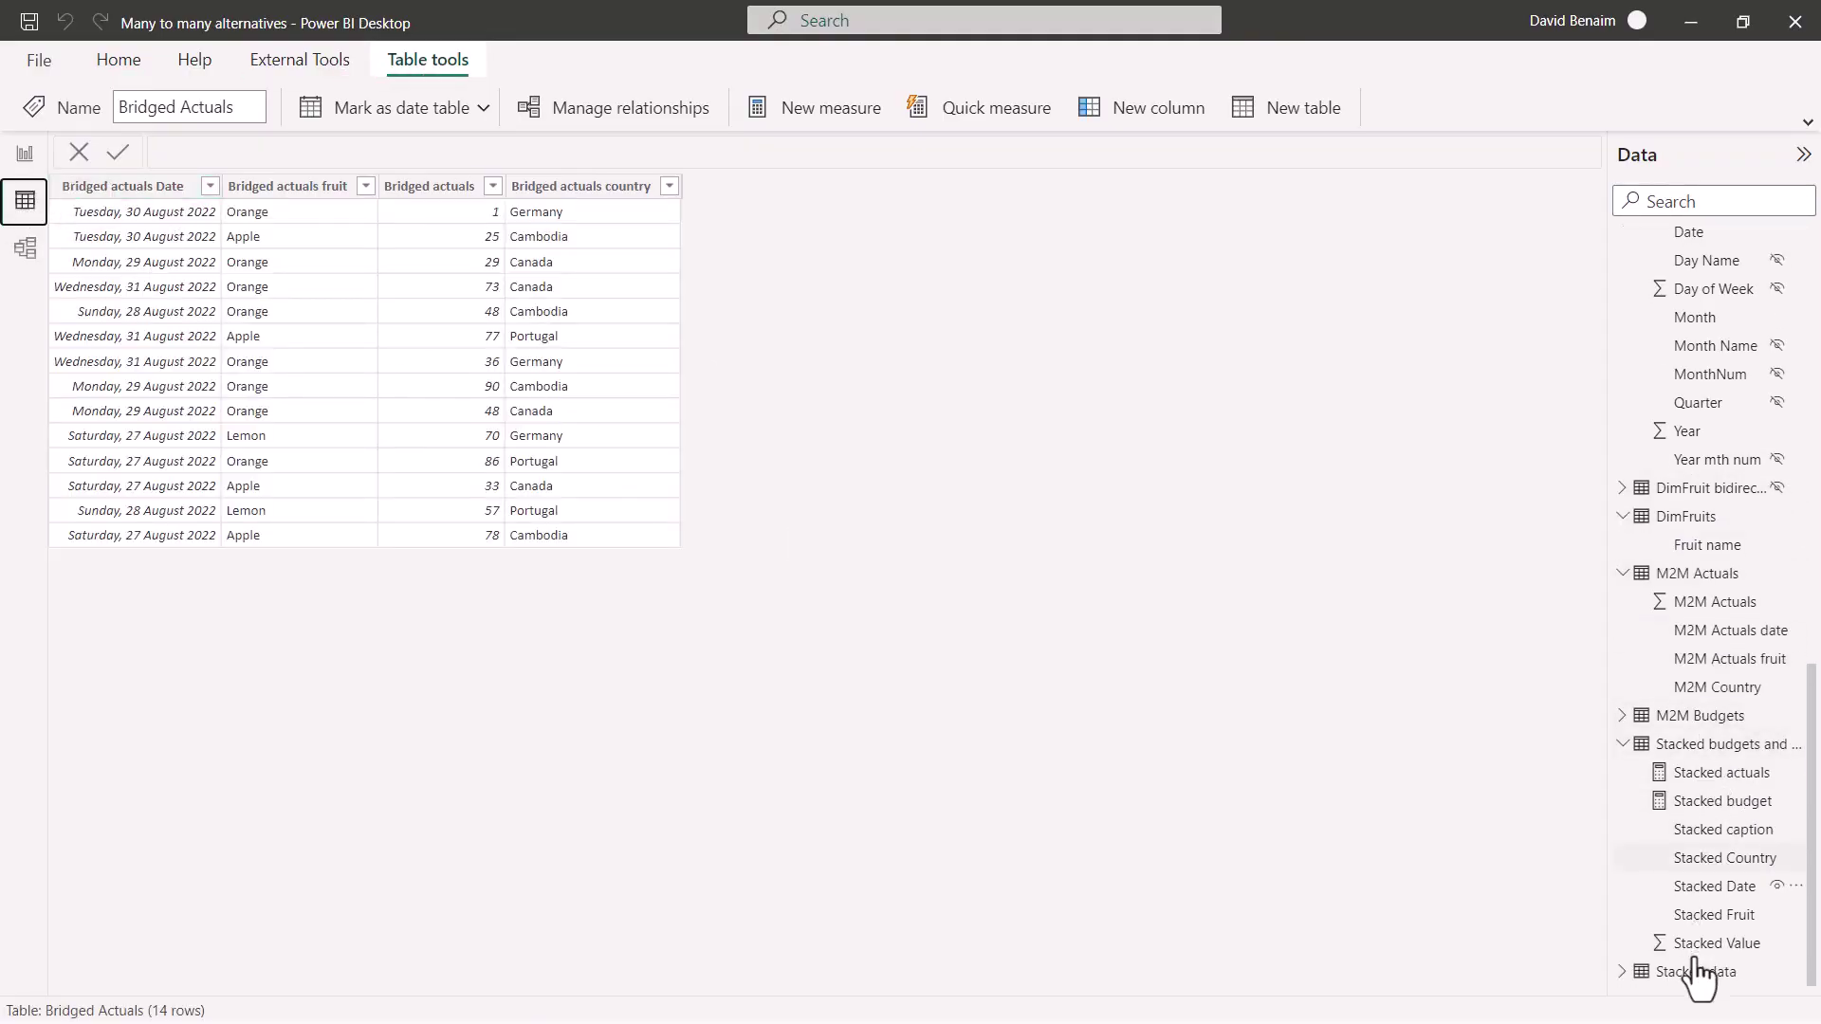
left_click(1698, 968)
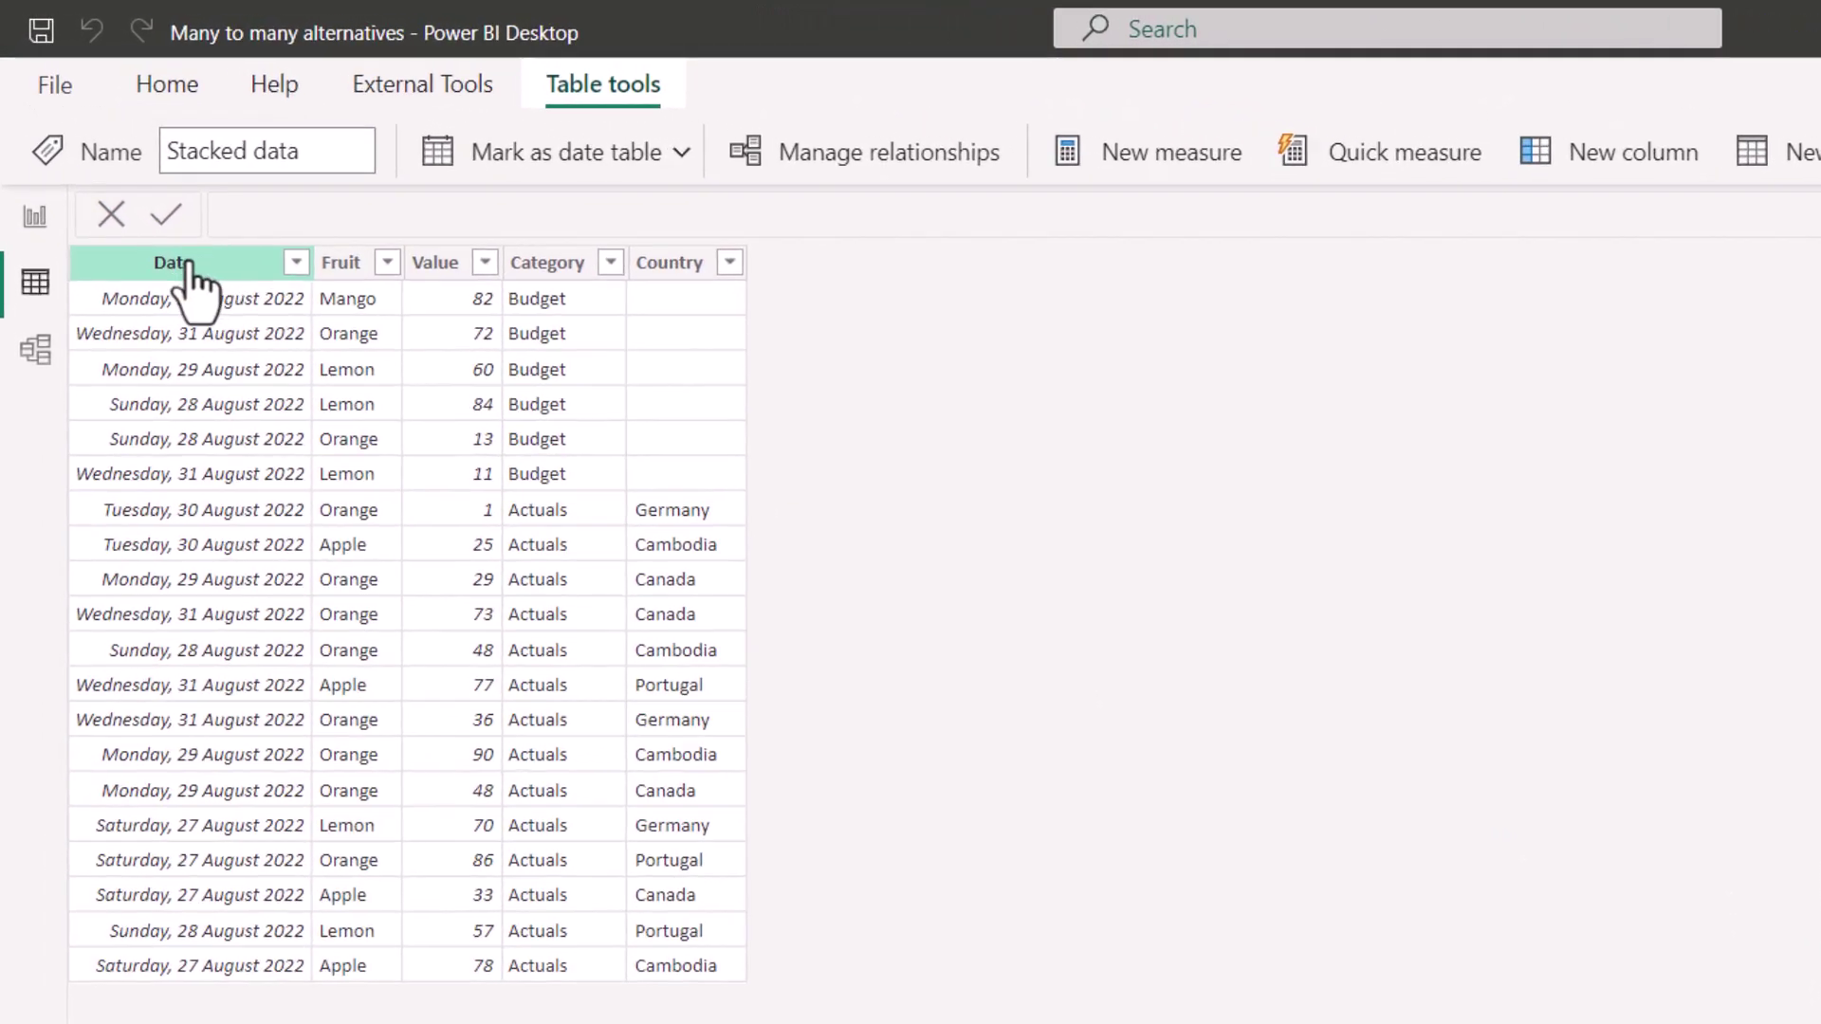
left_click(434, 251)
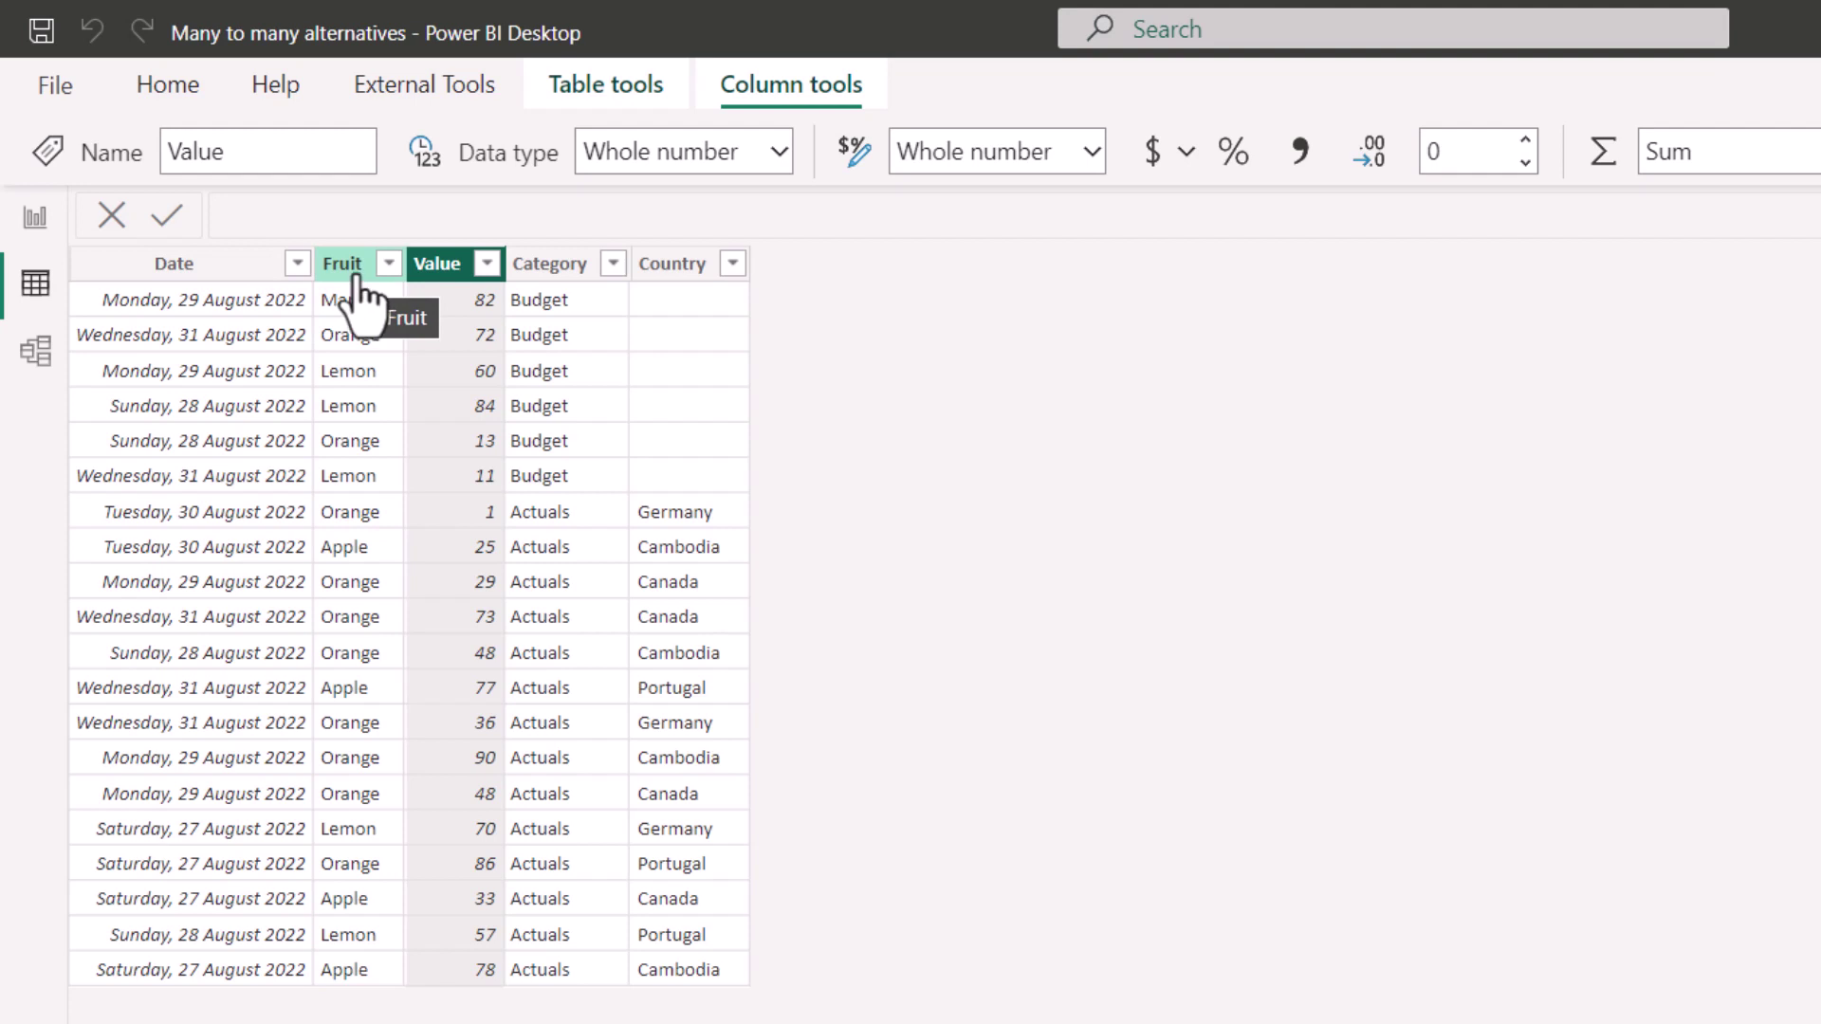
left_click(36, 220)
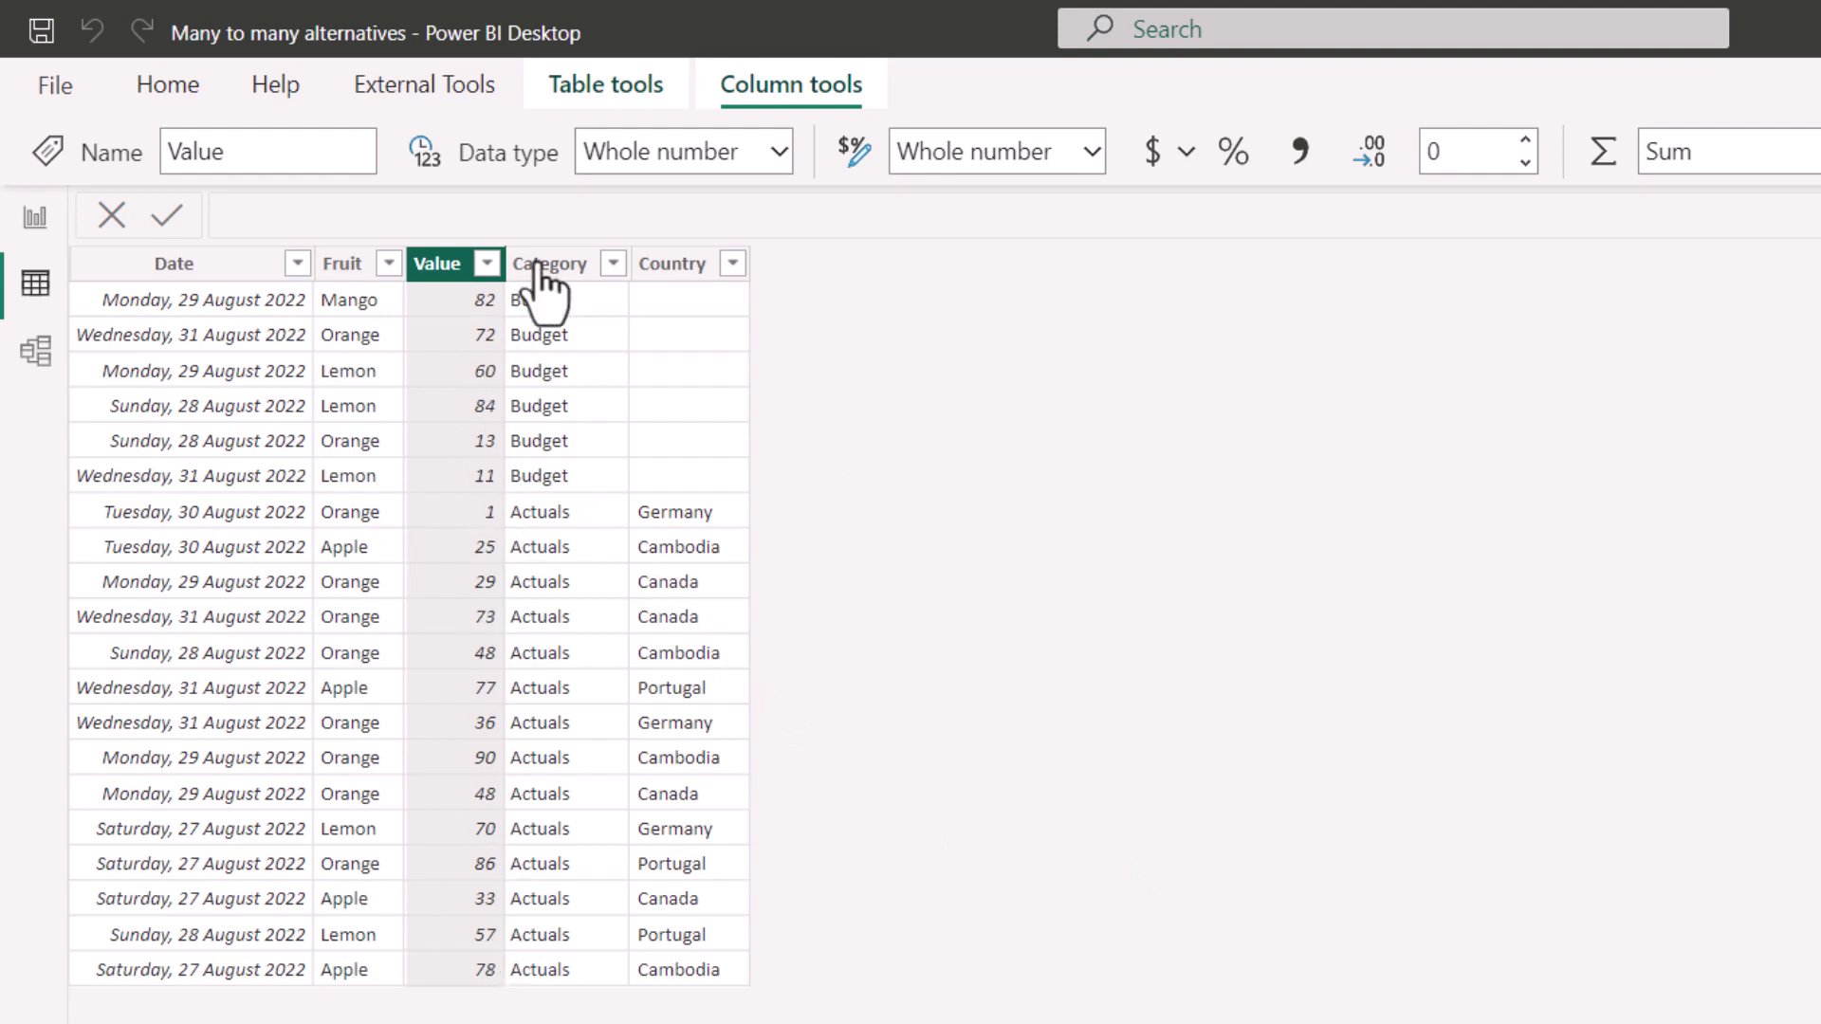
Start a Budget measure in the Stacked data table with CALCULATE over SUM('Stacked data'[Value]).
left_click(163, 85)
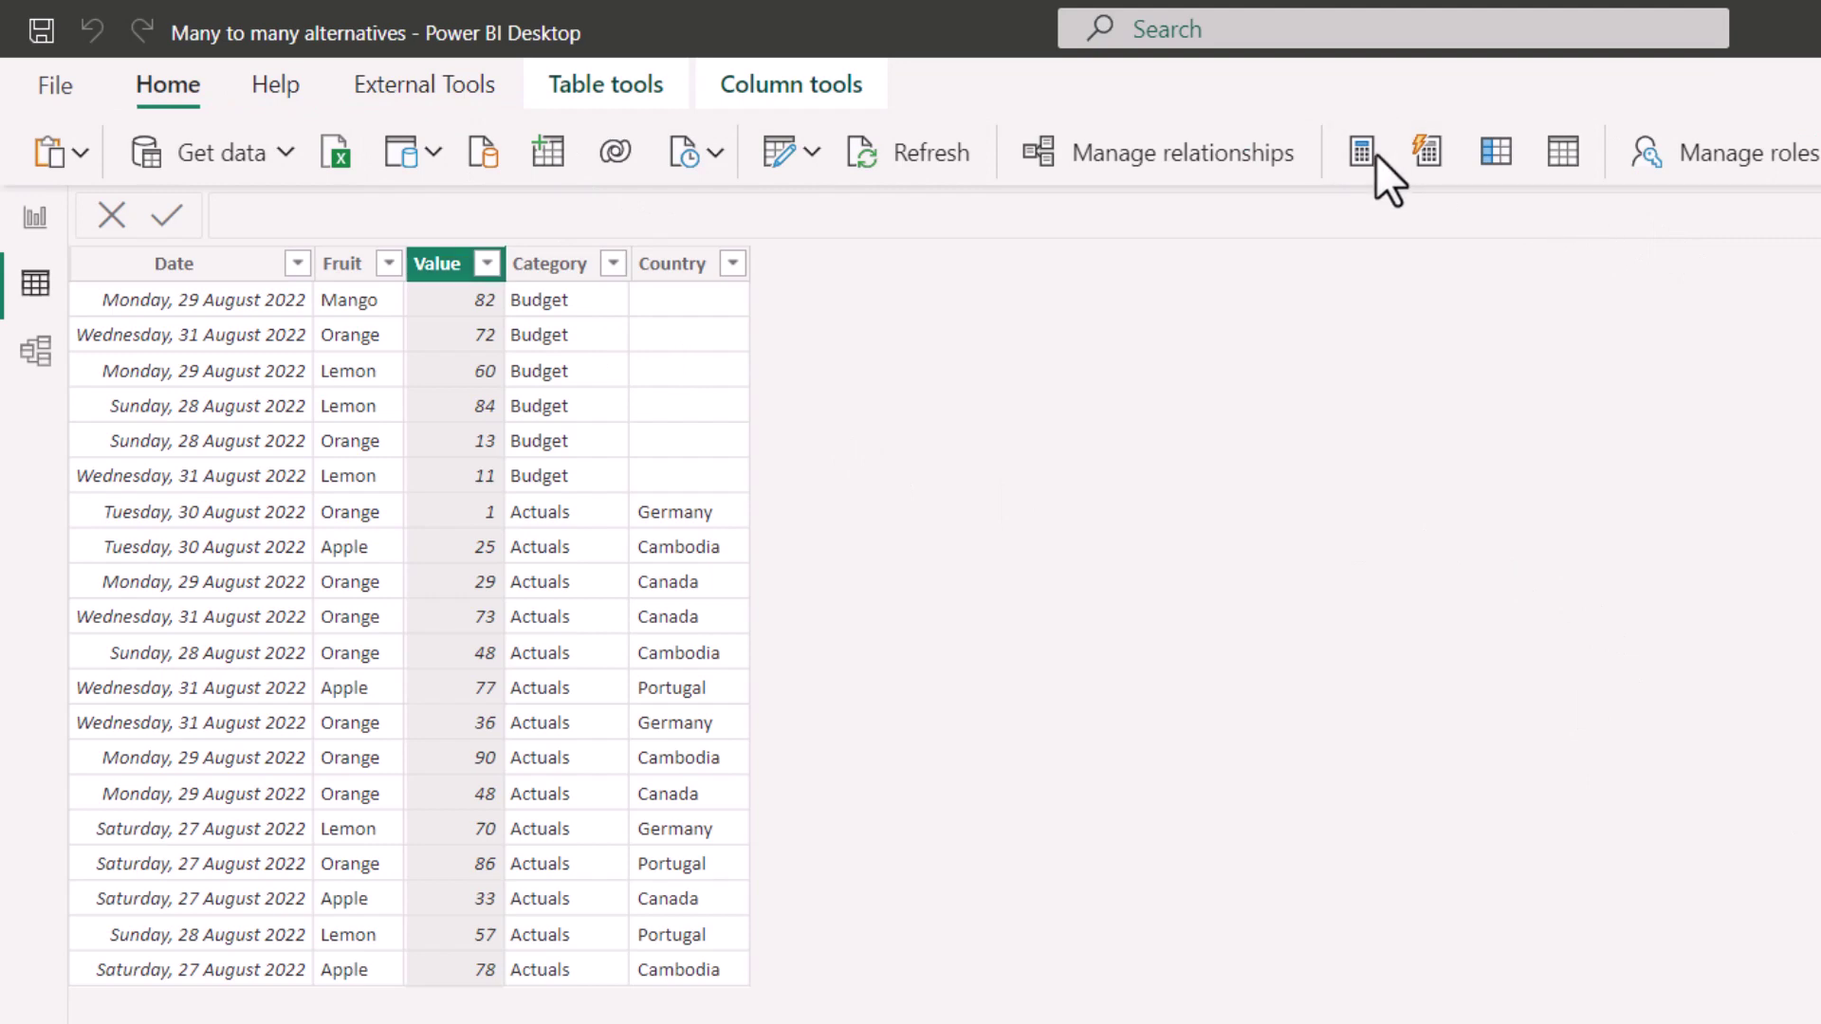
left_click(1374, 155)
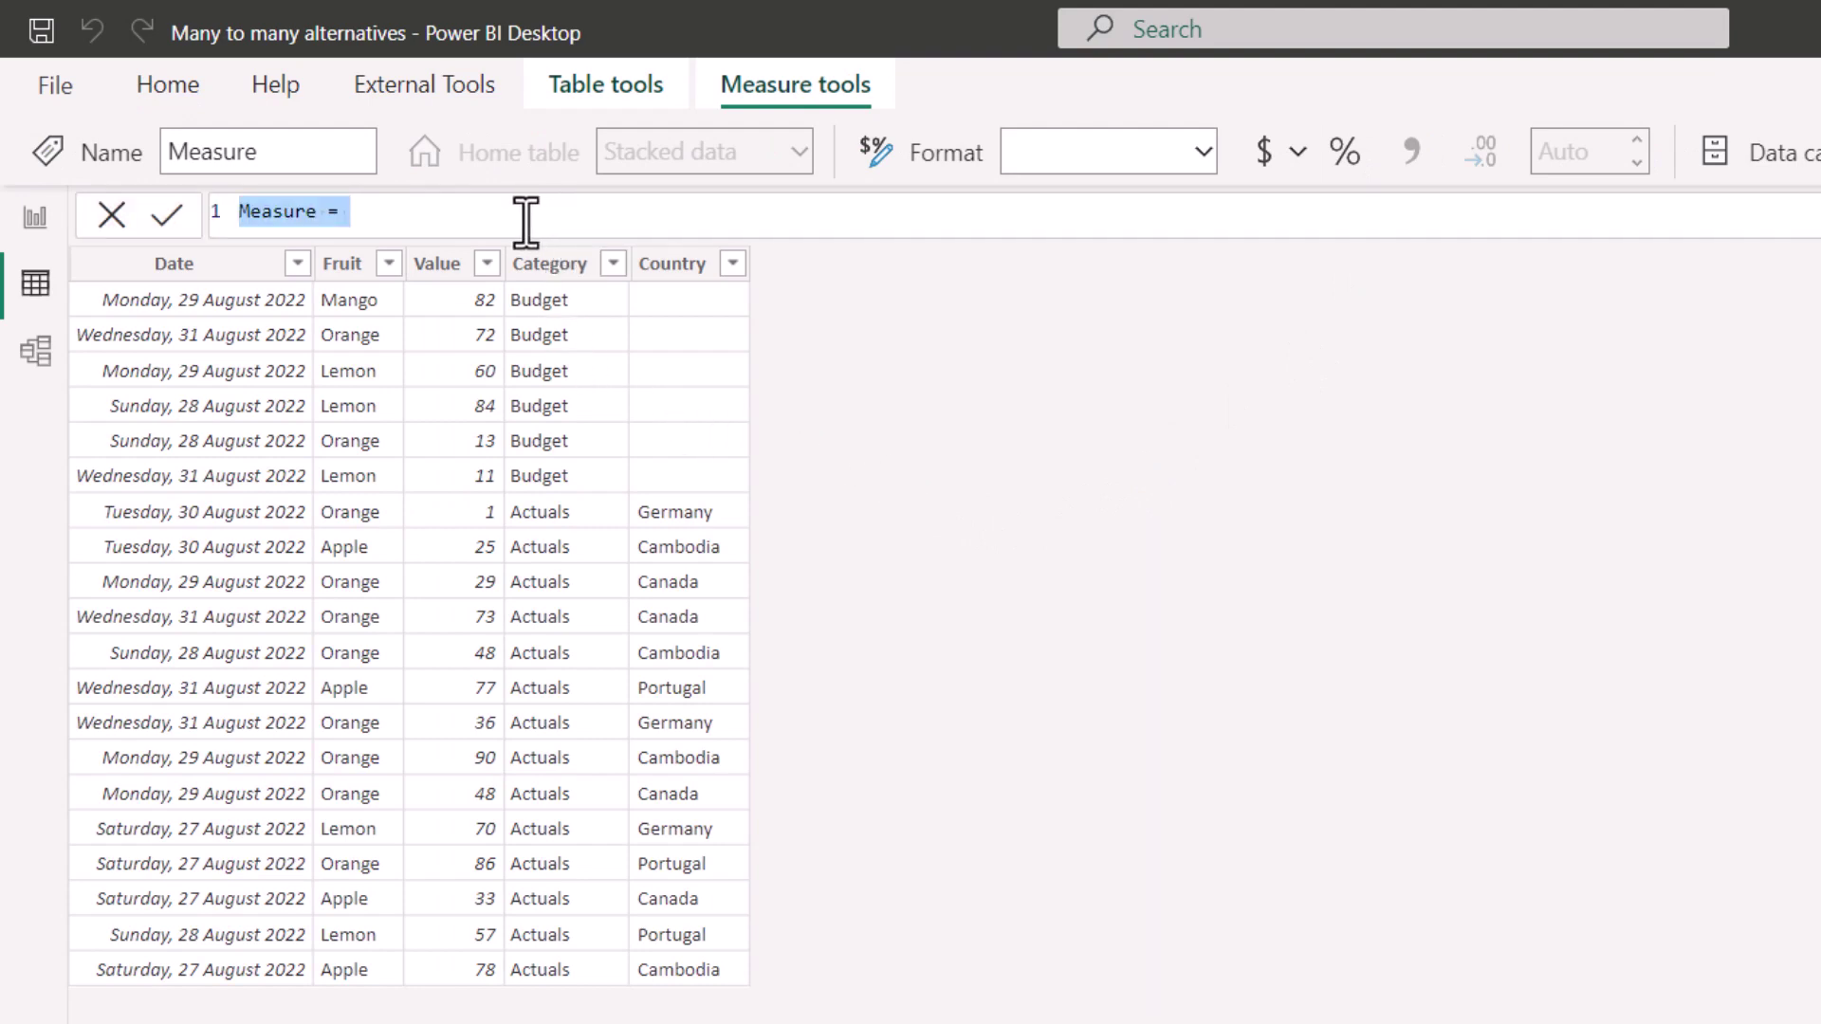
type("Bu")
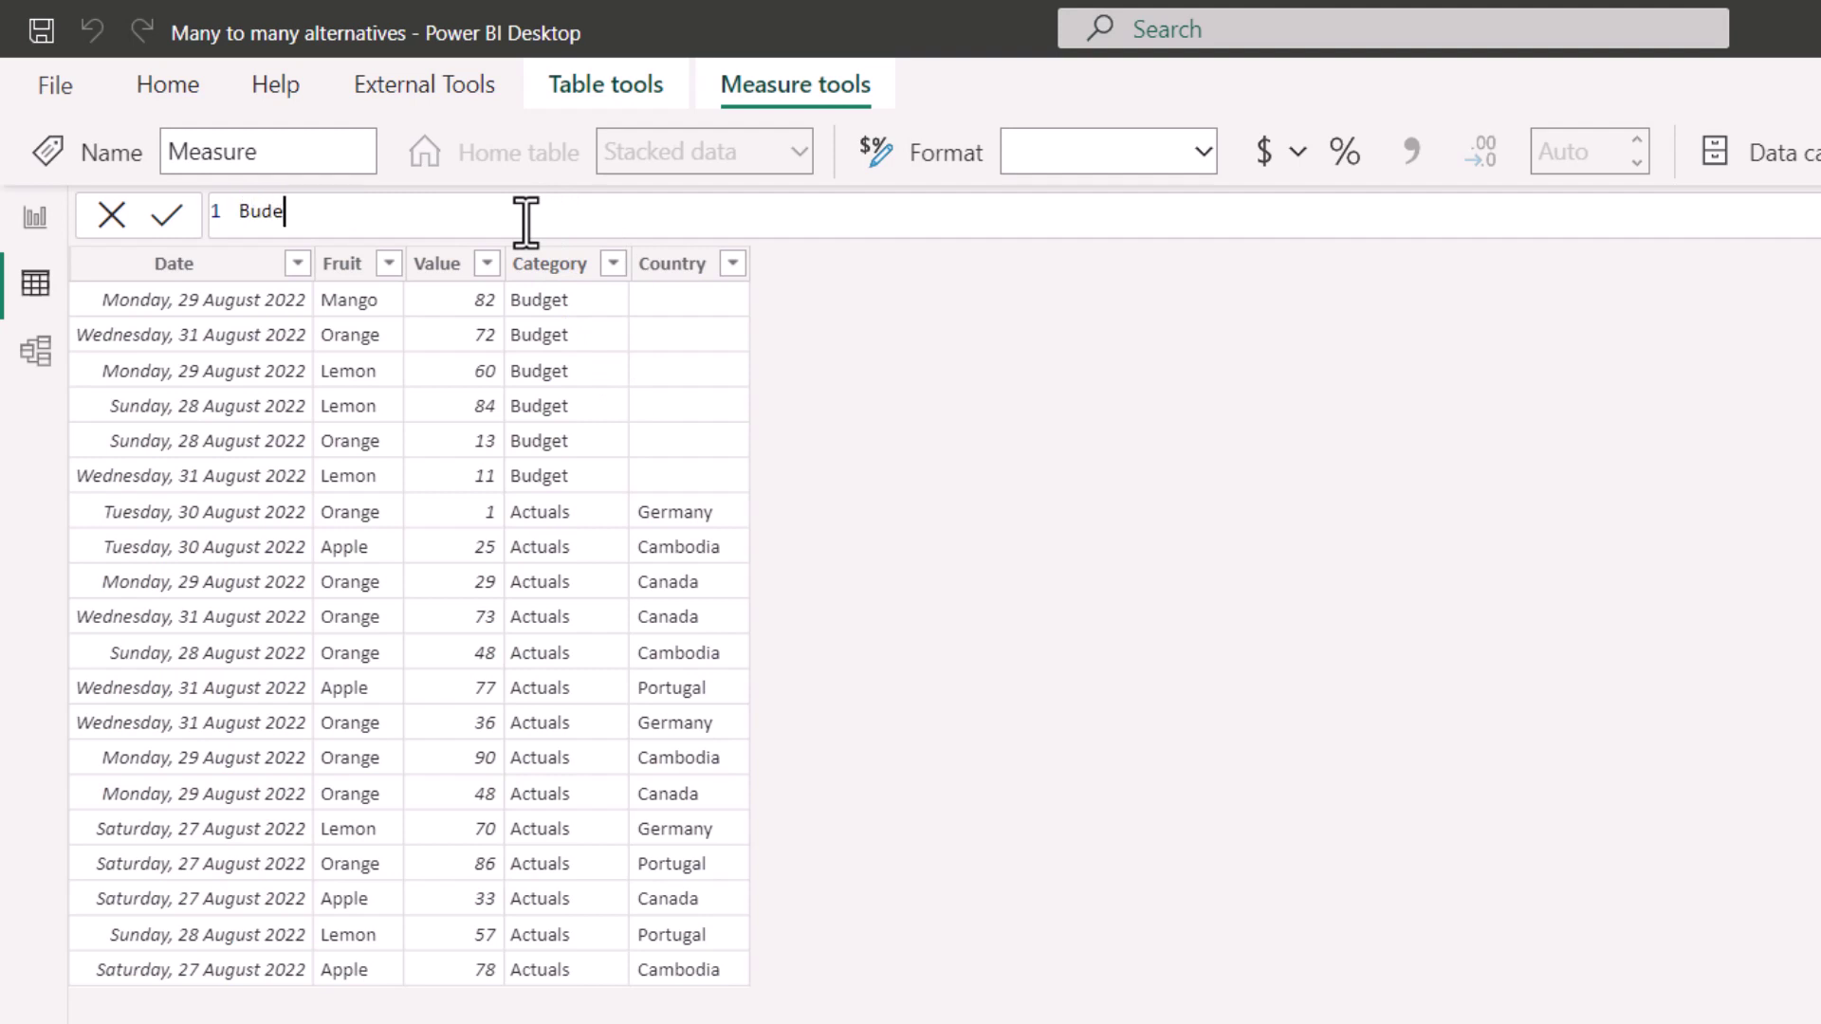
type("dget=cal")
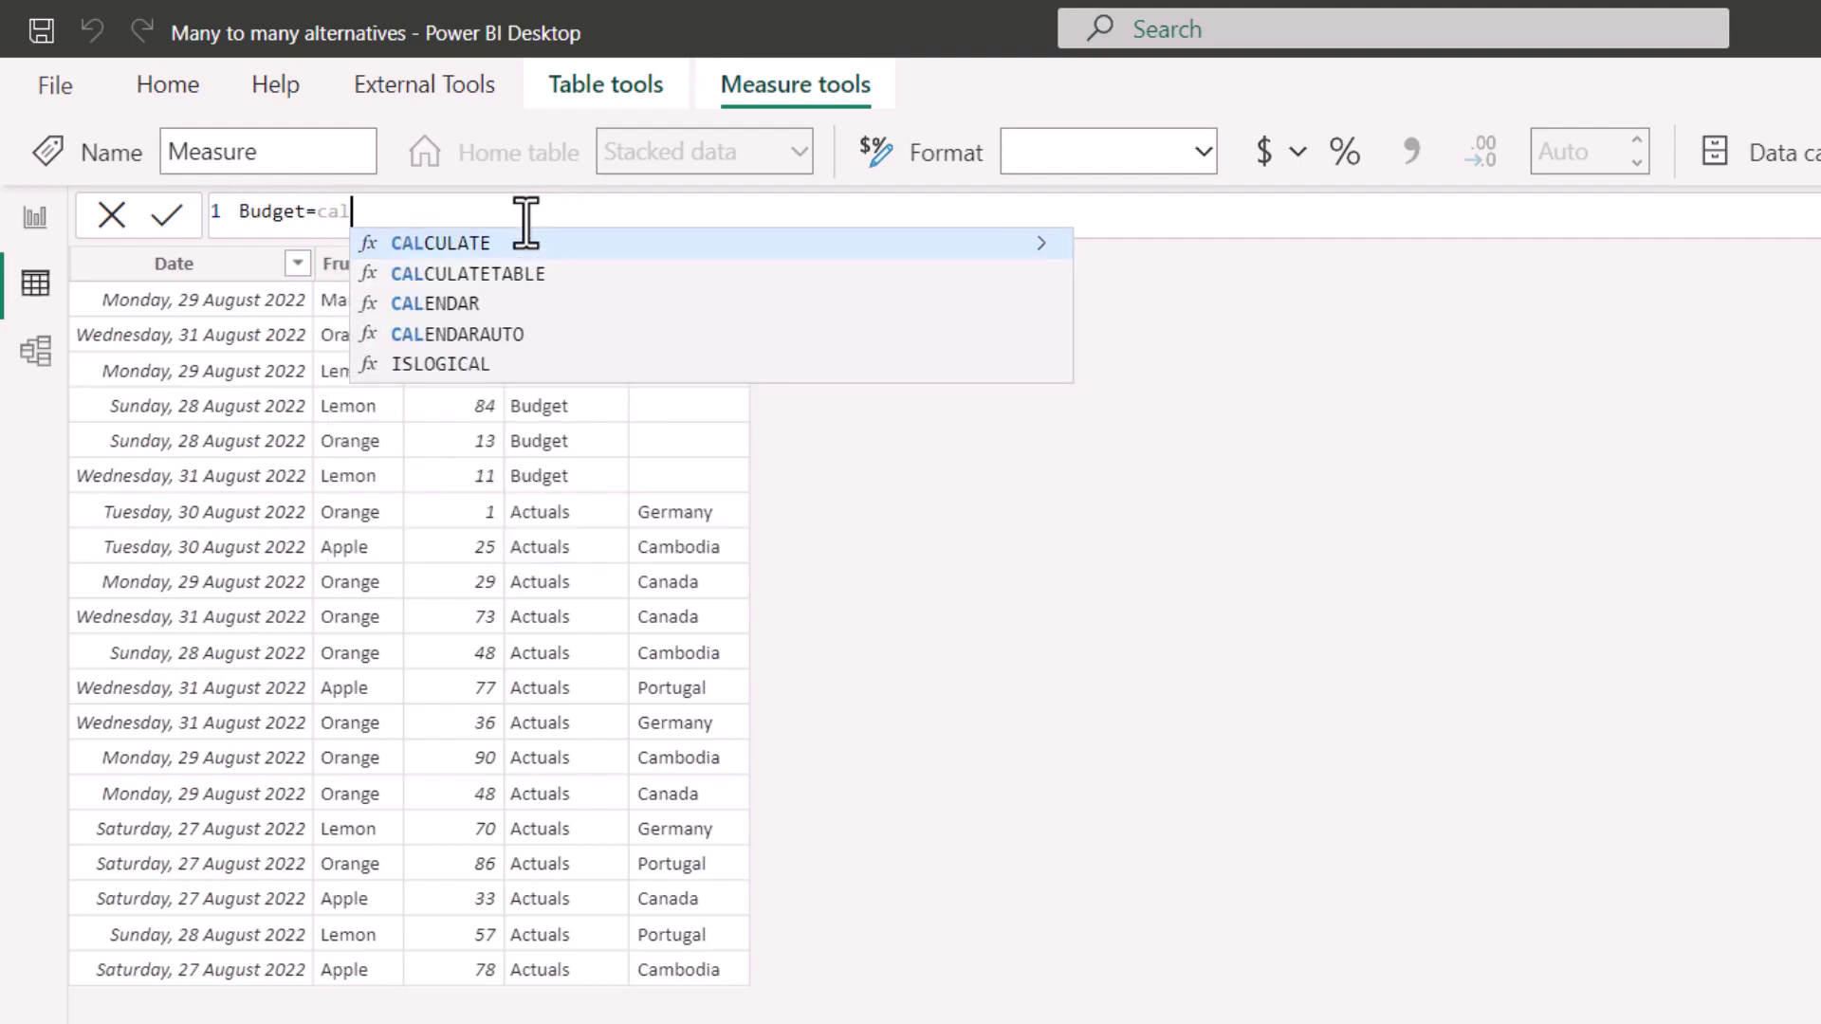
key("Tab")
type("su")
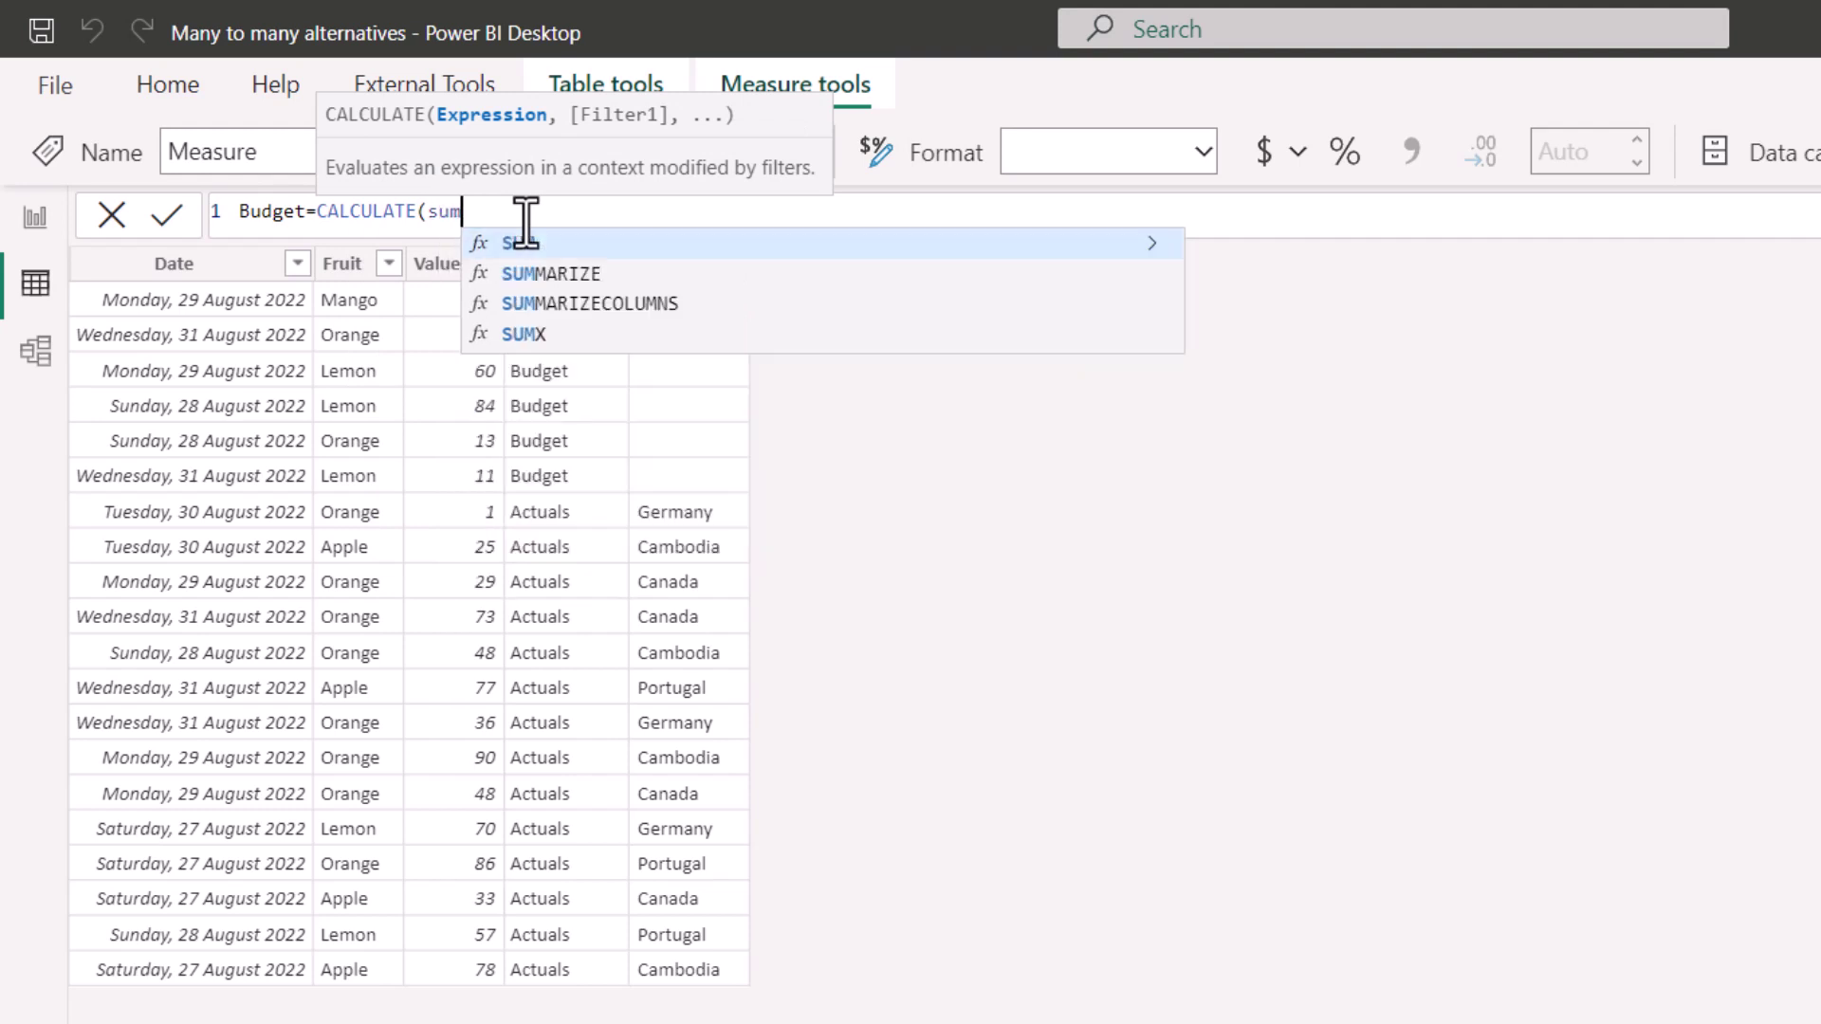
key("Tab")
type("val")
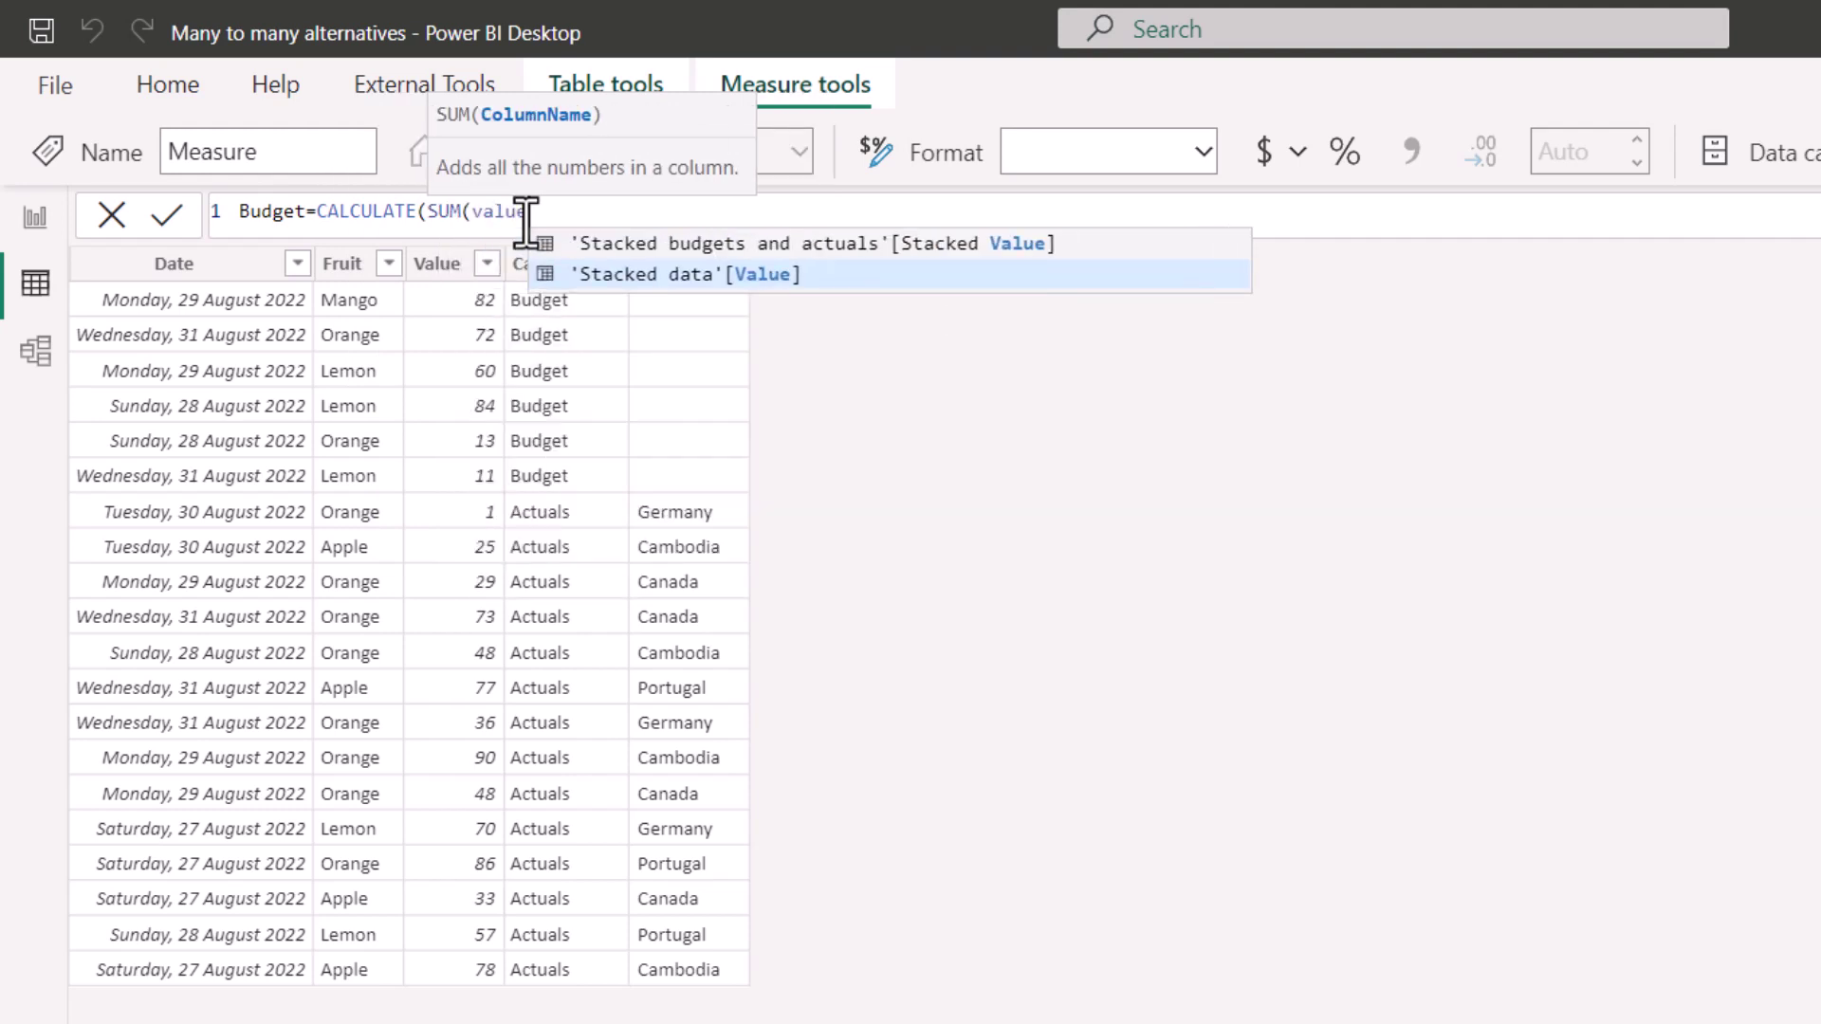
key("Tab")
type("),")
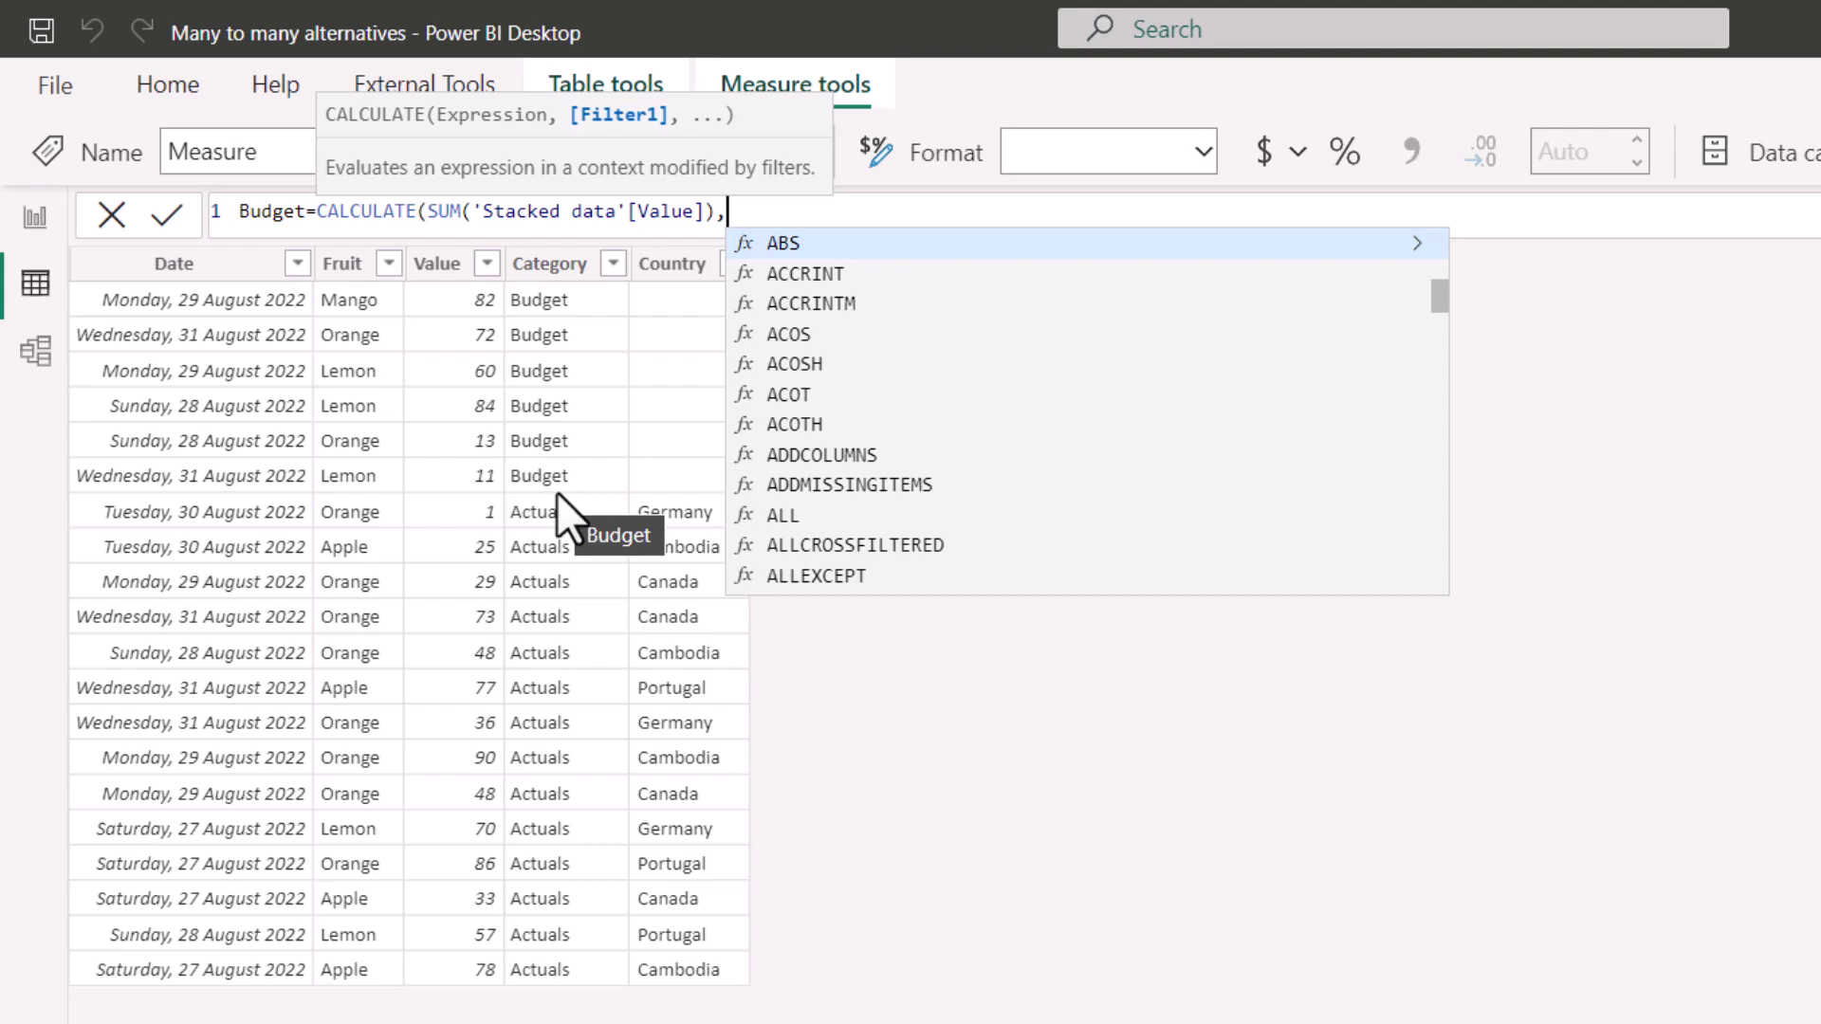
Complete the Budget measure with the filter 'Stacked data'[Category]="Budget", copy its whole formula and commit it.
type("categ")
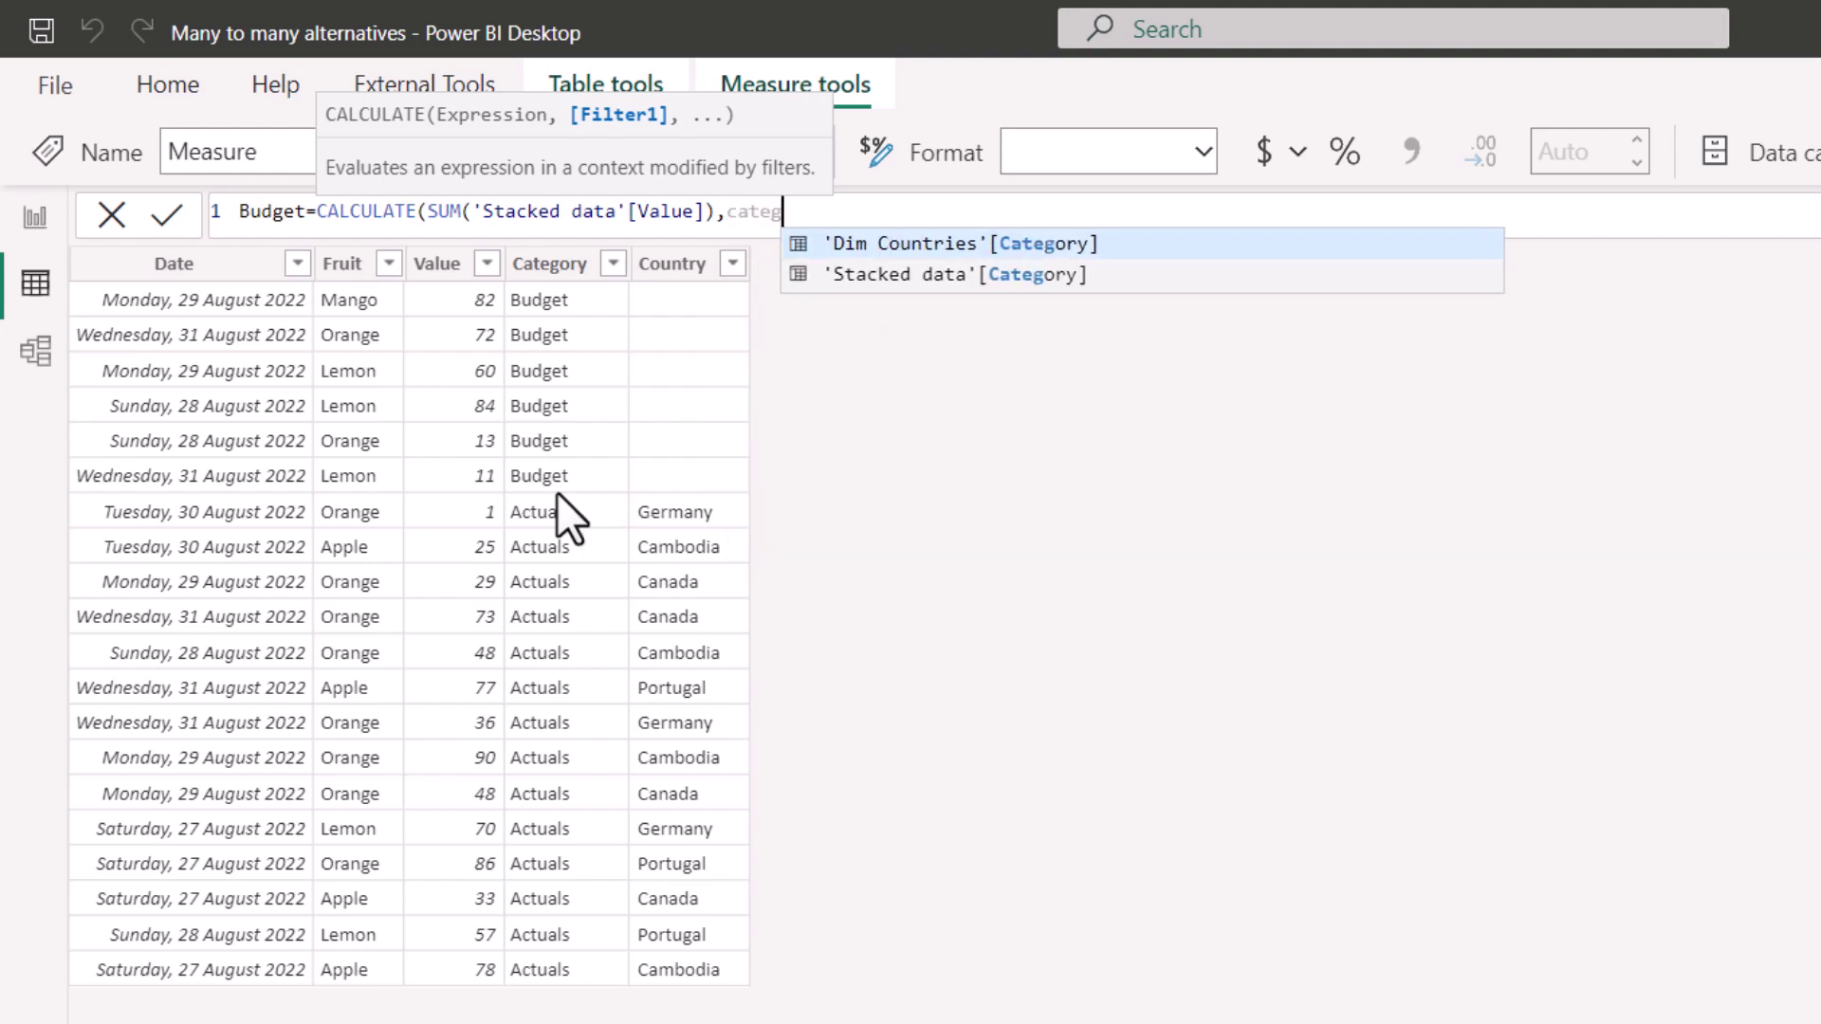
key("Down")
key("Tab")
type("=")
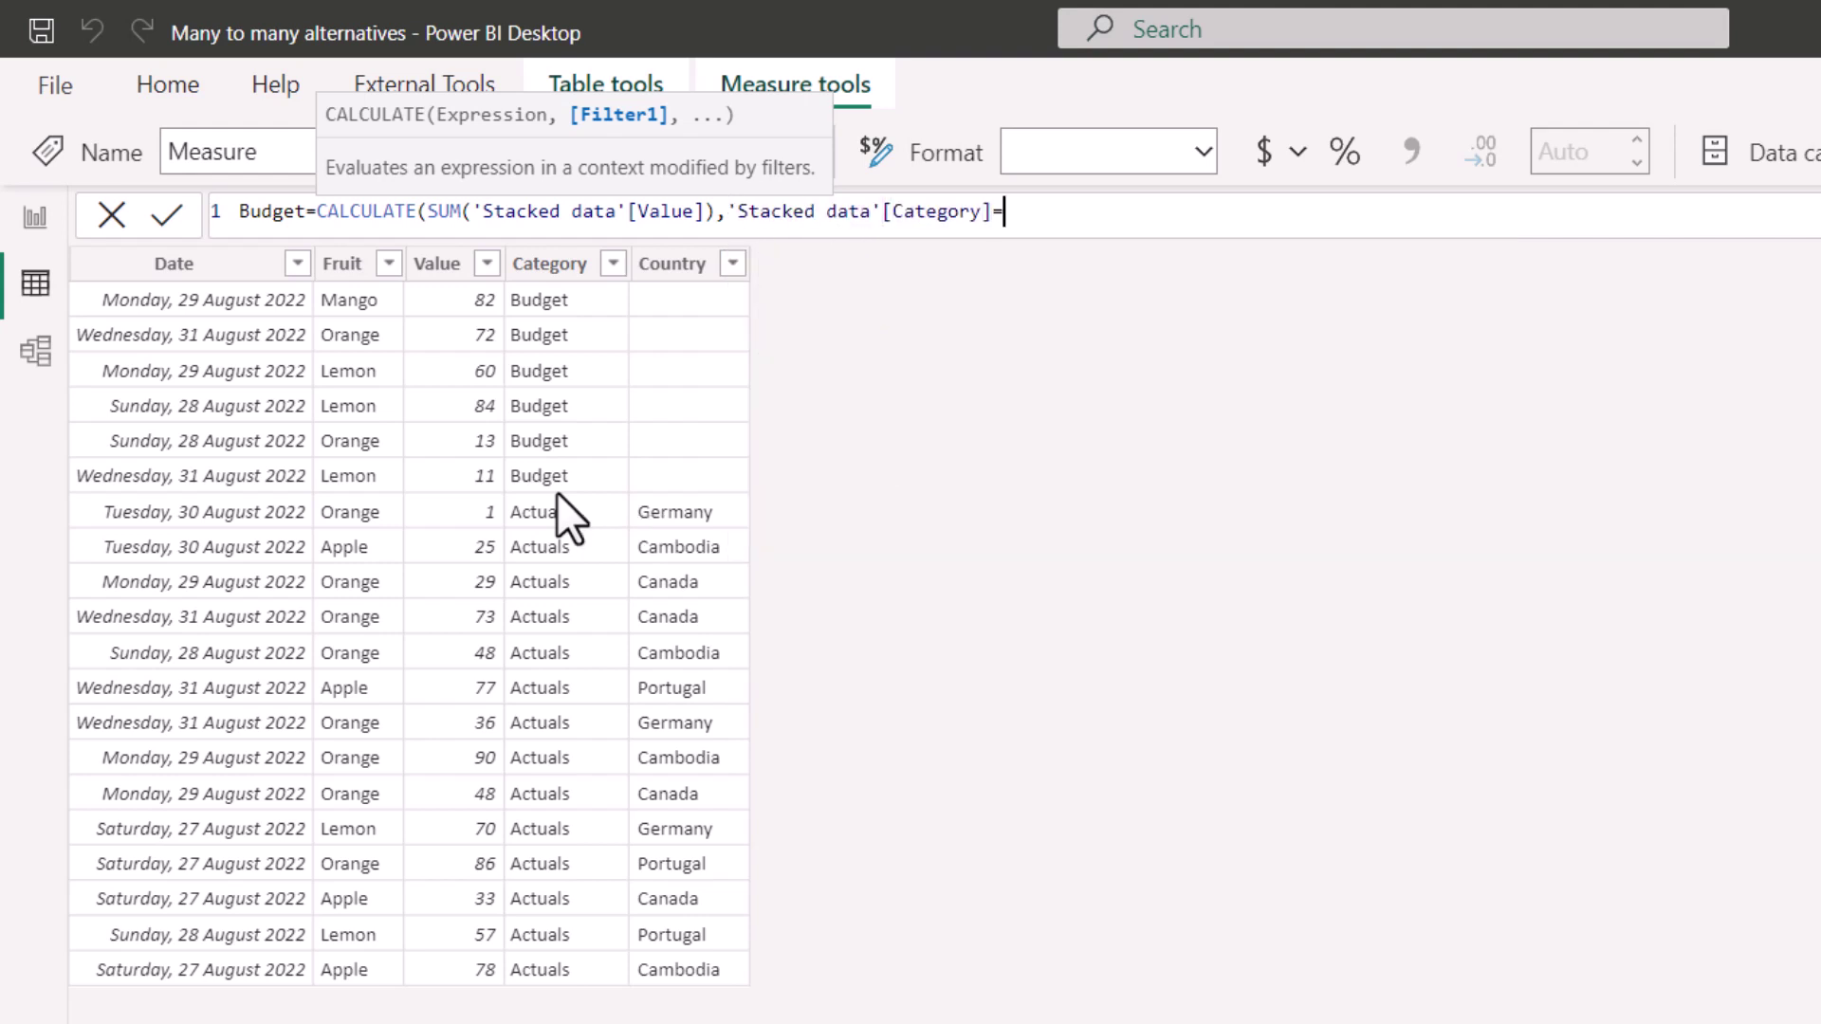
type("\"Budget\")")
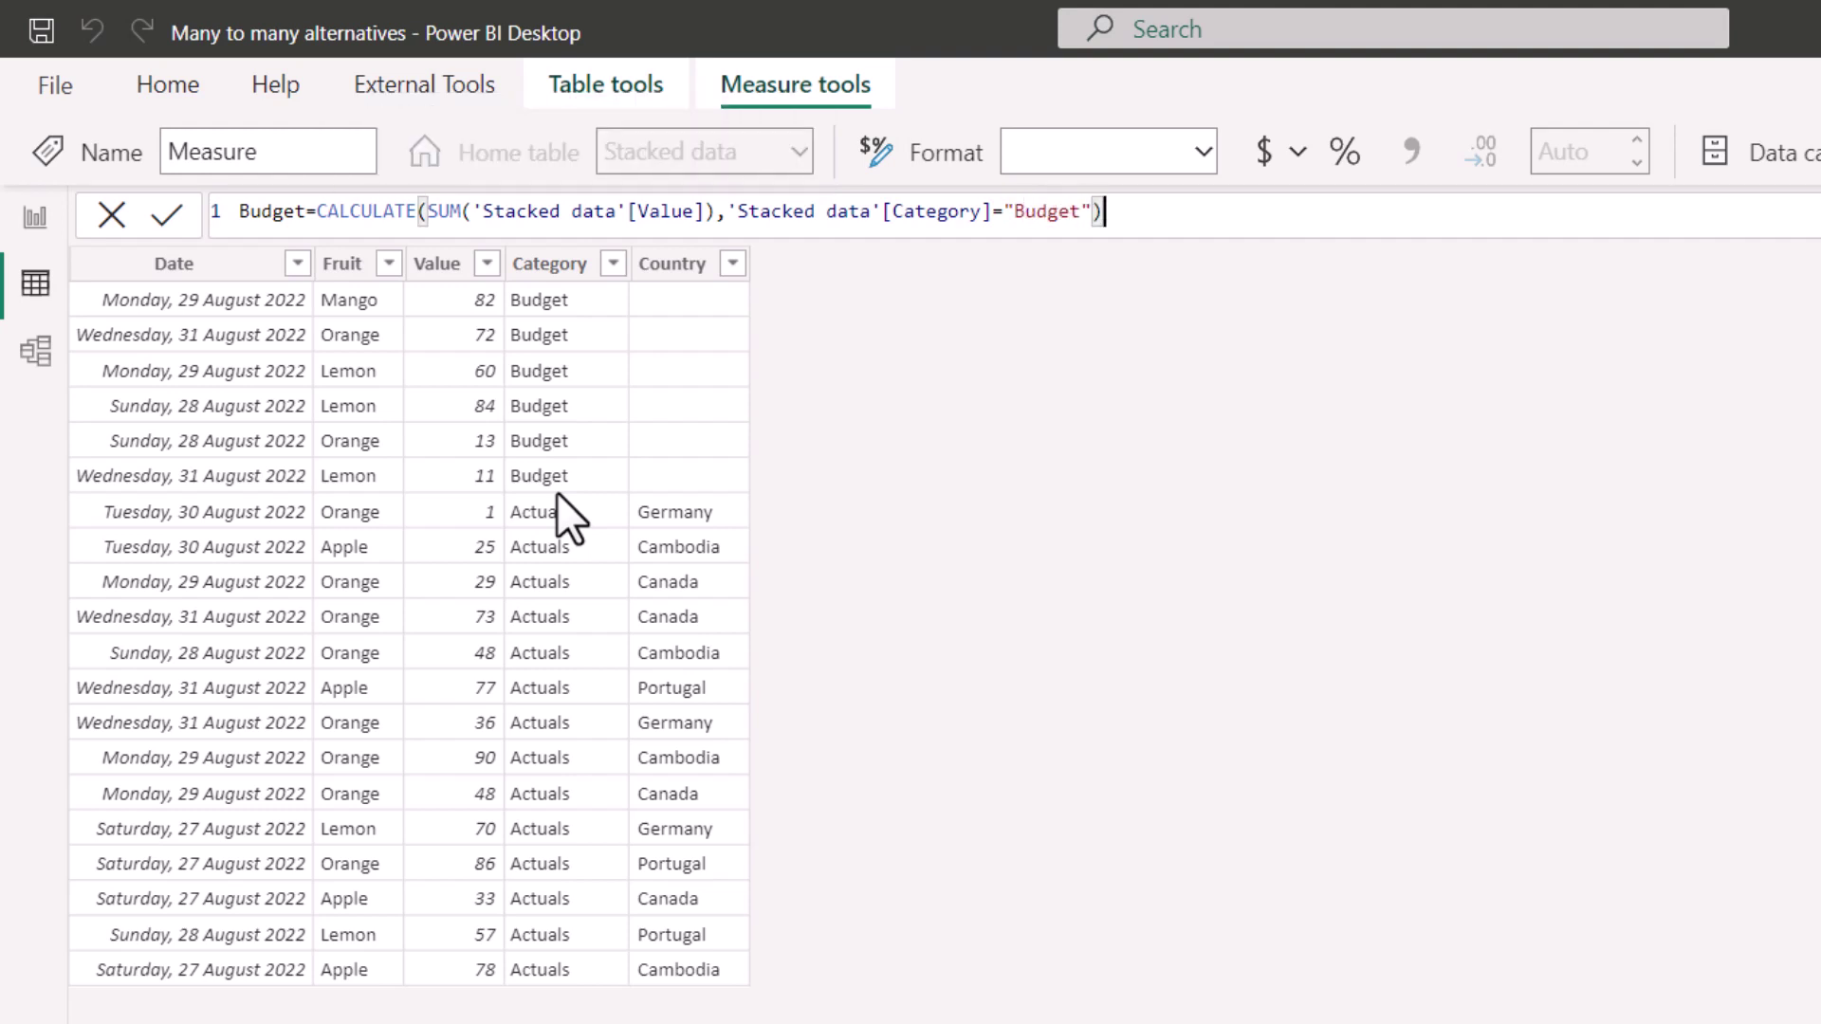
left_click_drag(1169, 211, 225, 220)
triple_click(289, 211)
key("ctrl+c")
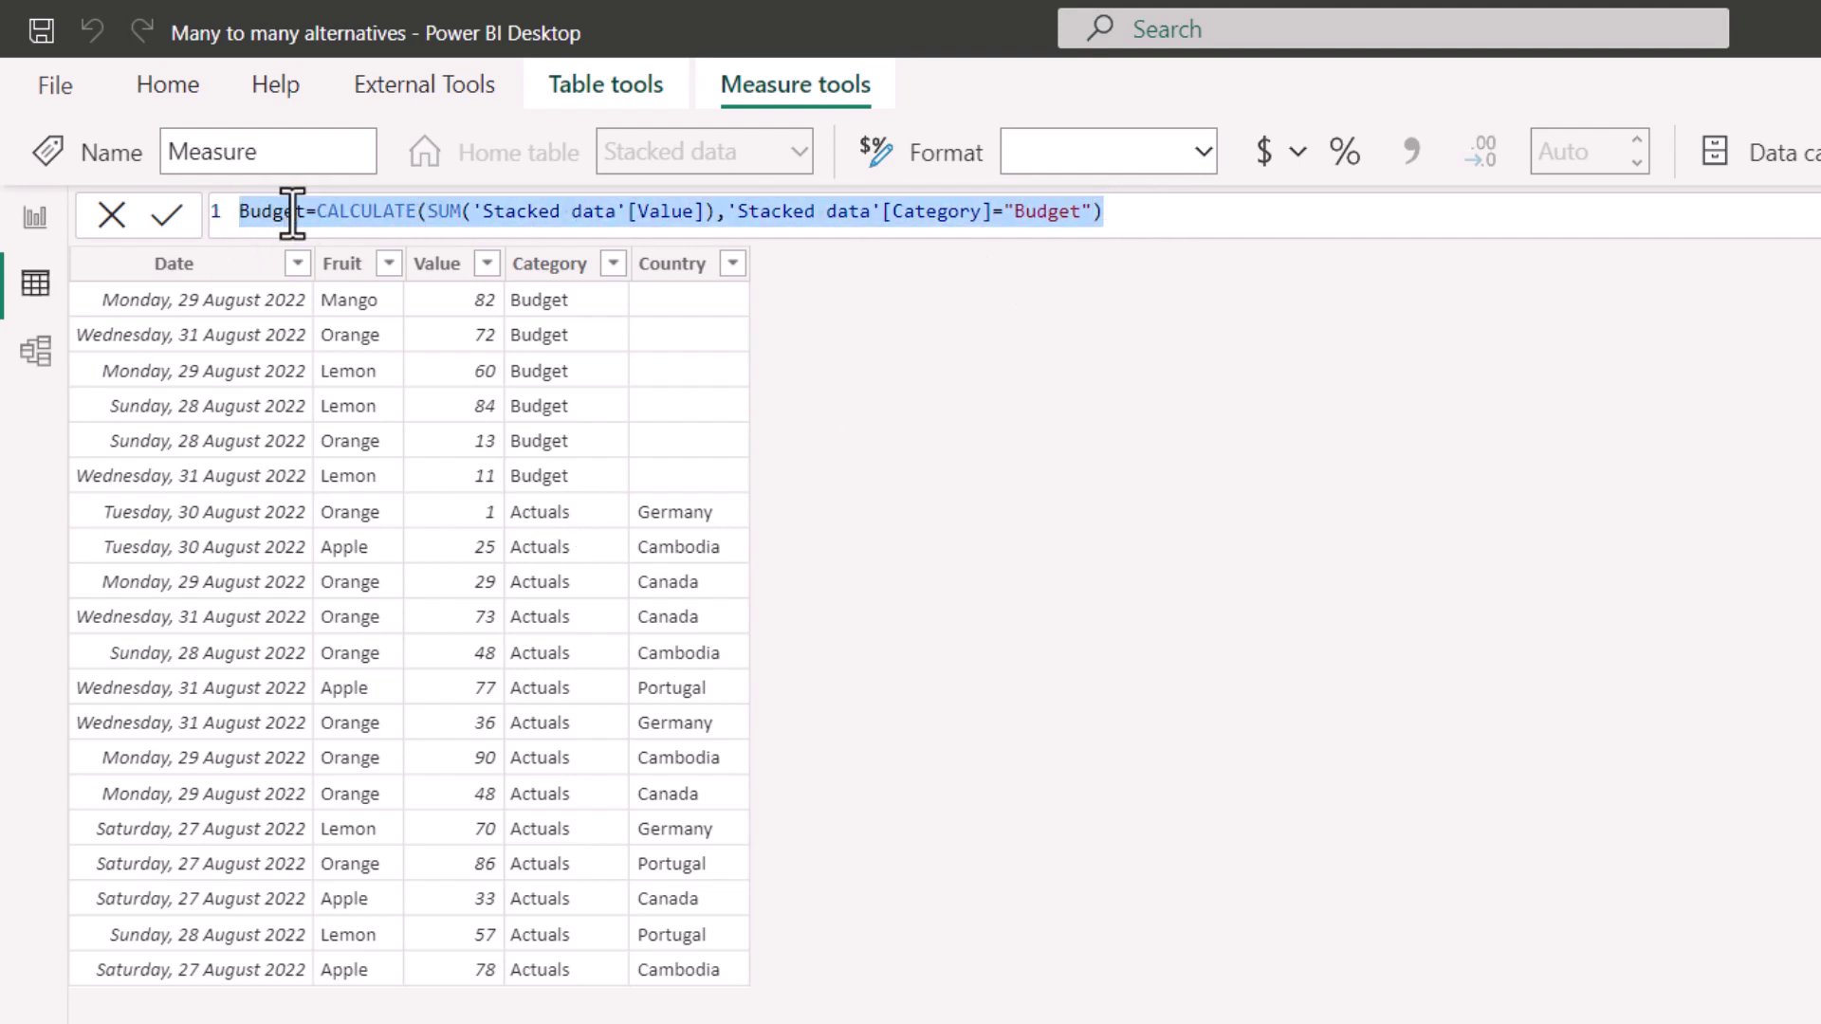
key("Return")
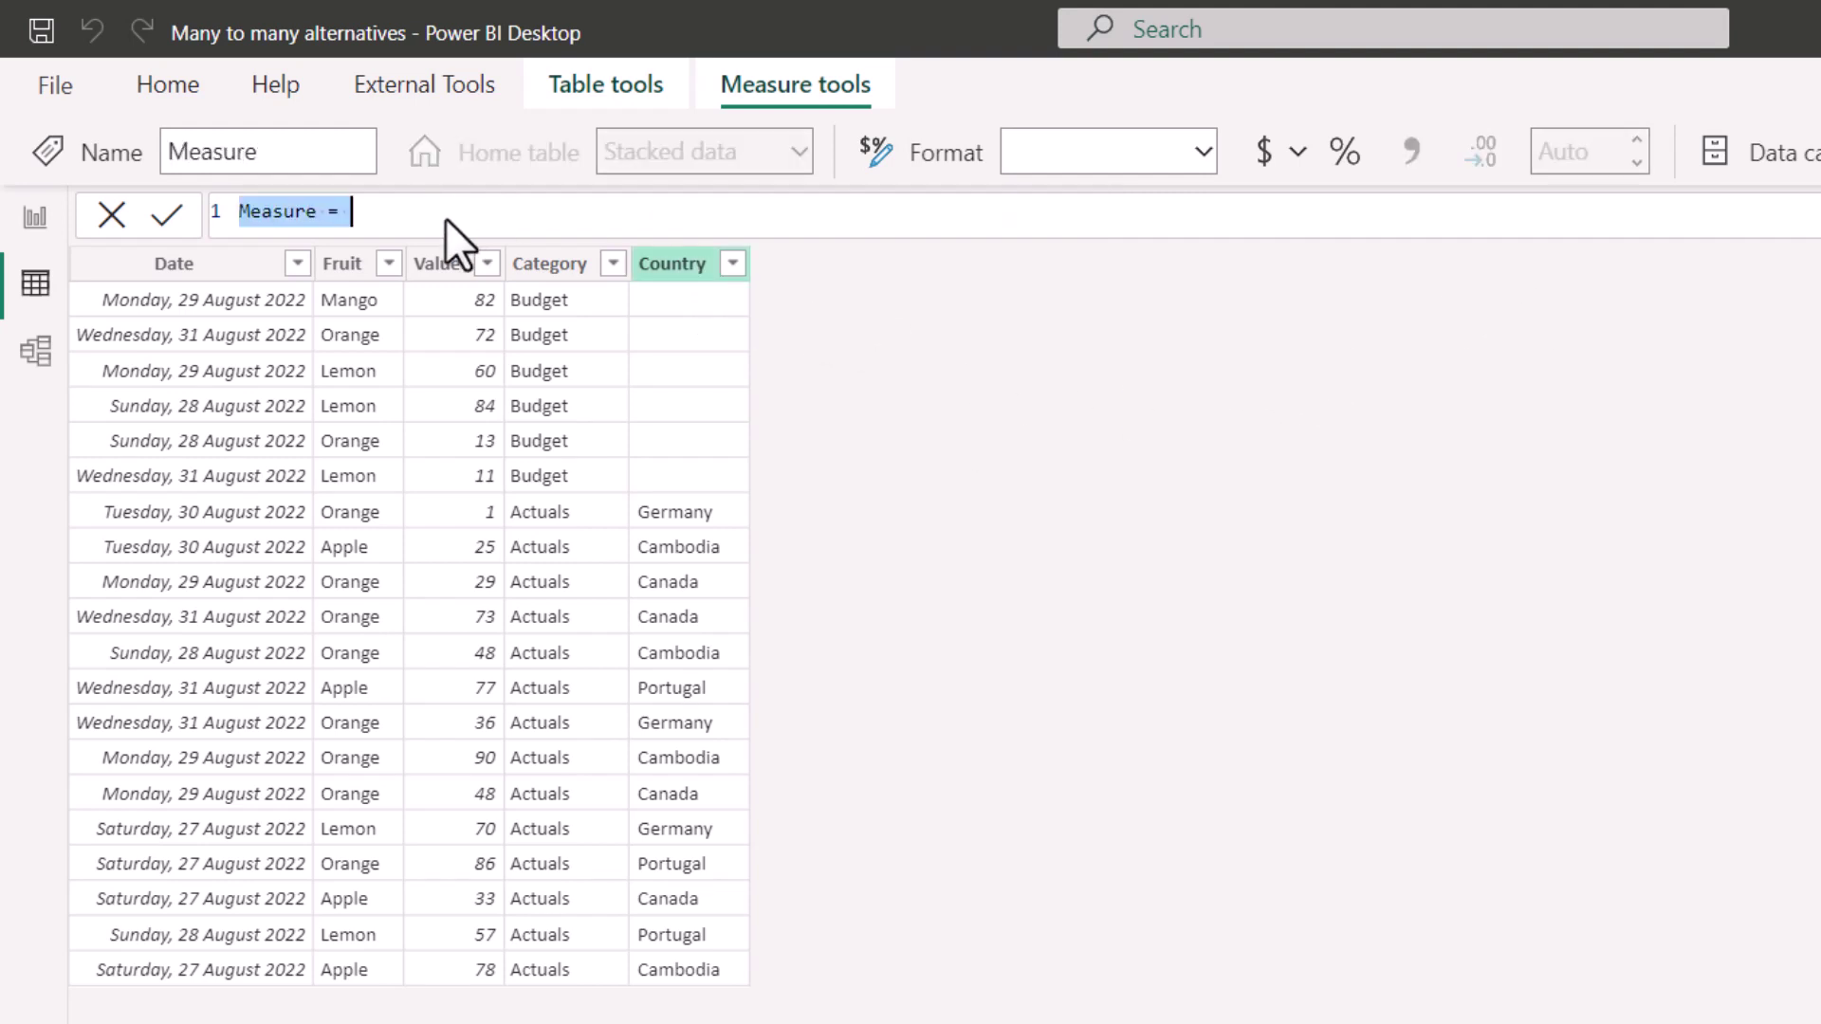
Create an Actuals measure in Stacked data from the copied formula, with the Category filter set to "Actuals".
key("ctrl+v")
double_click(272, 211)
type("Actuals")
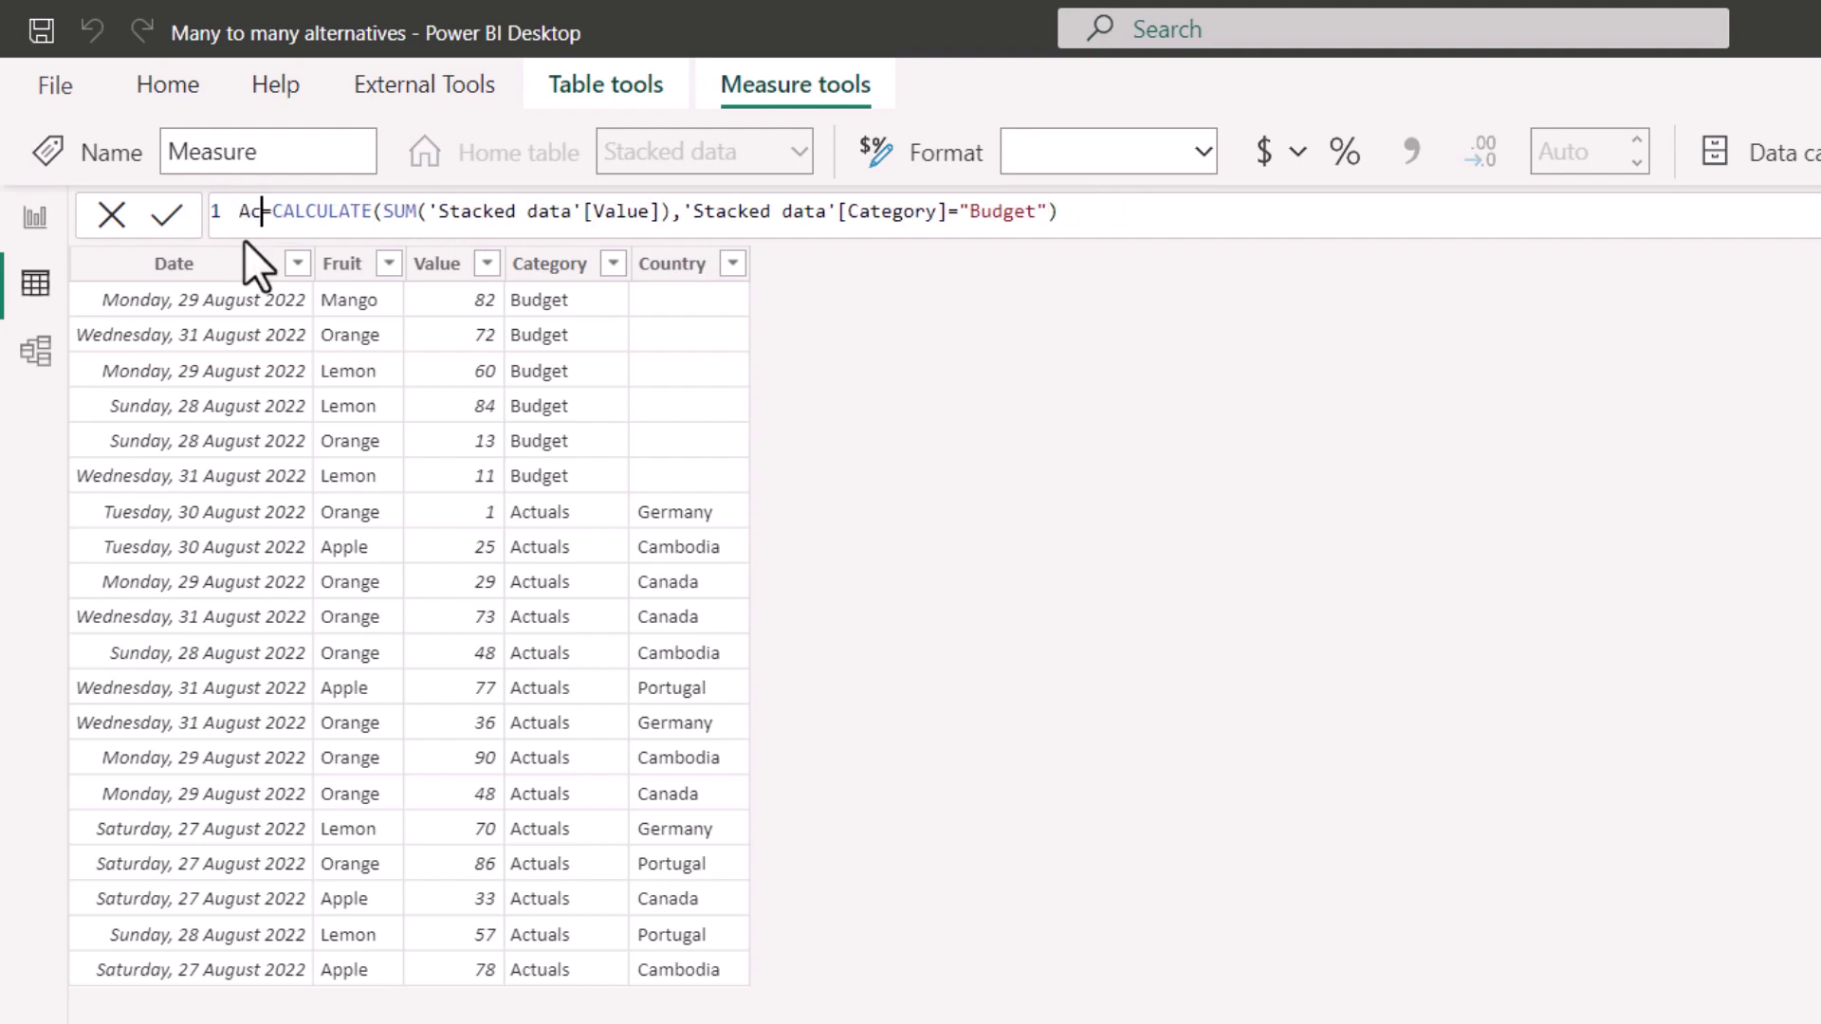
double_click(1057, 210)
type("Actuals")
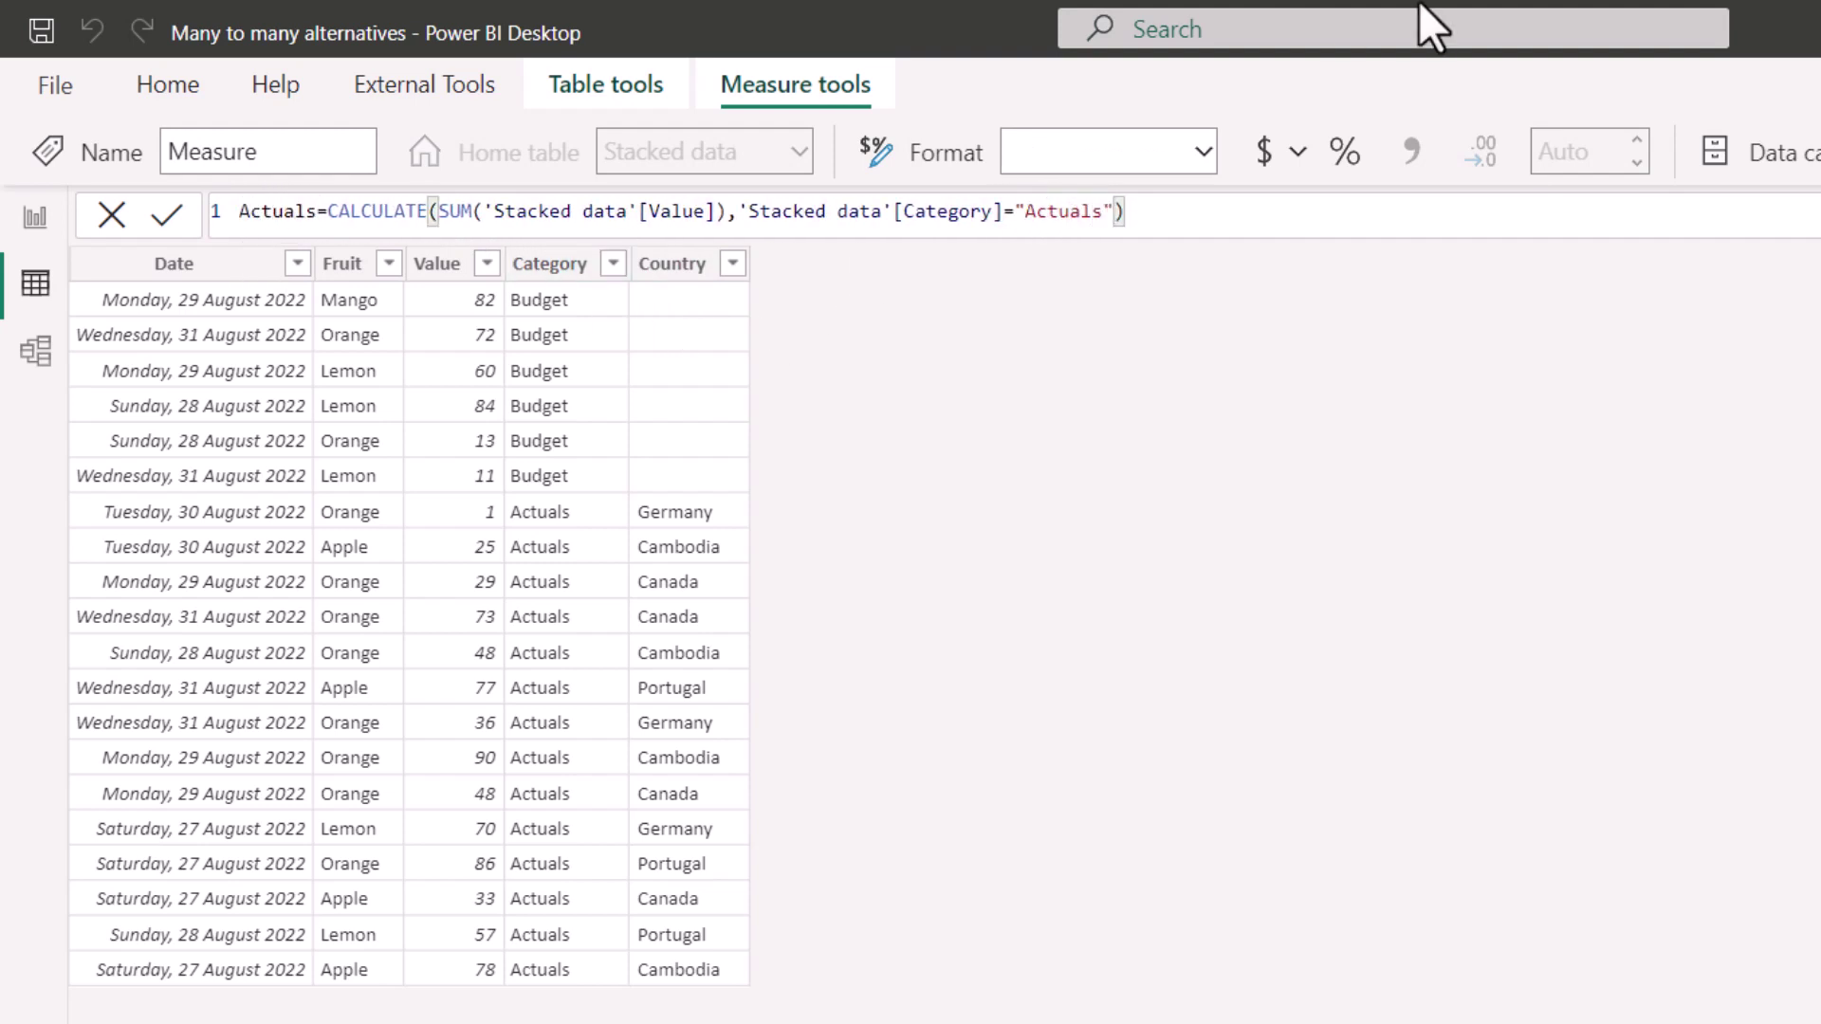
key("Return")
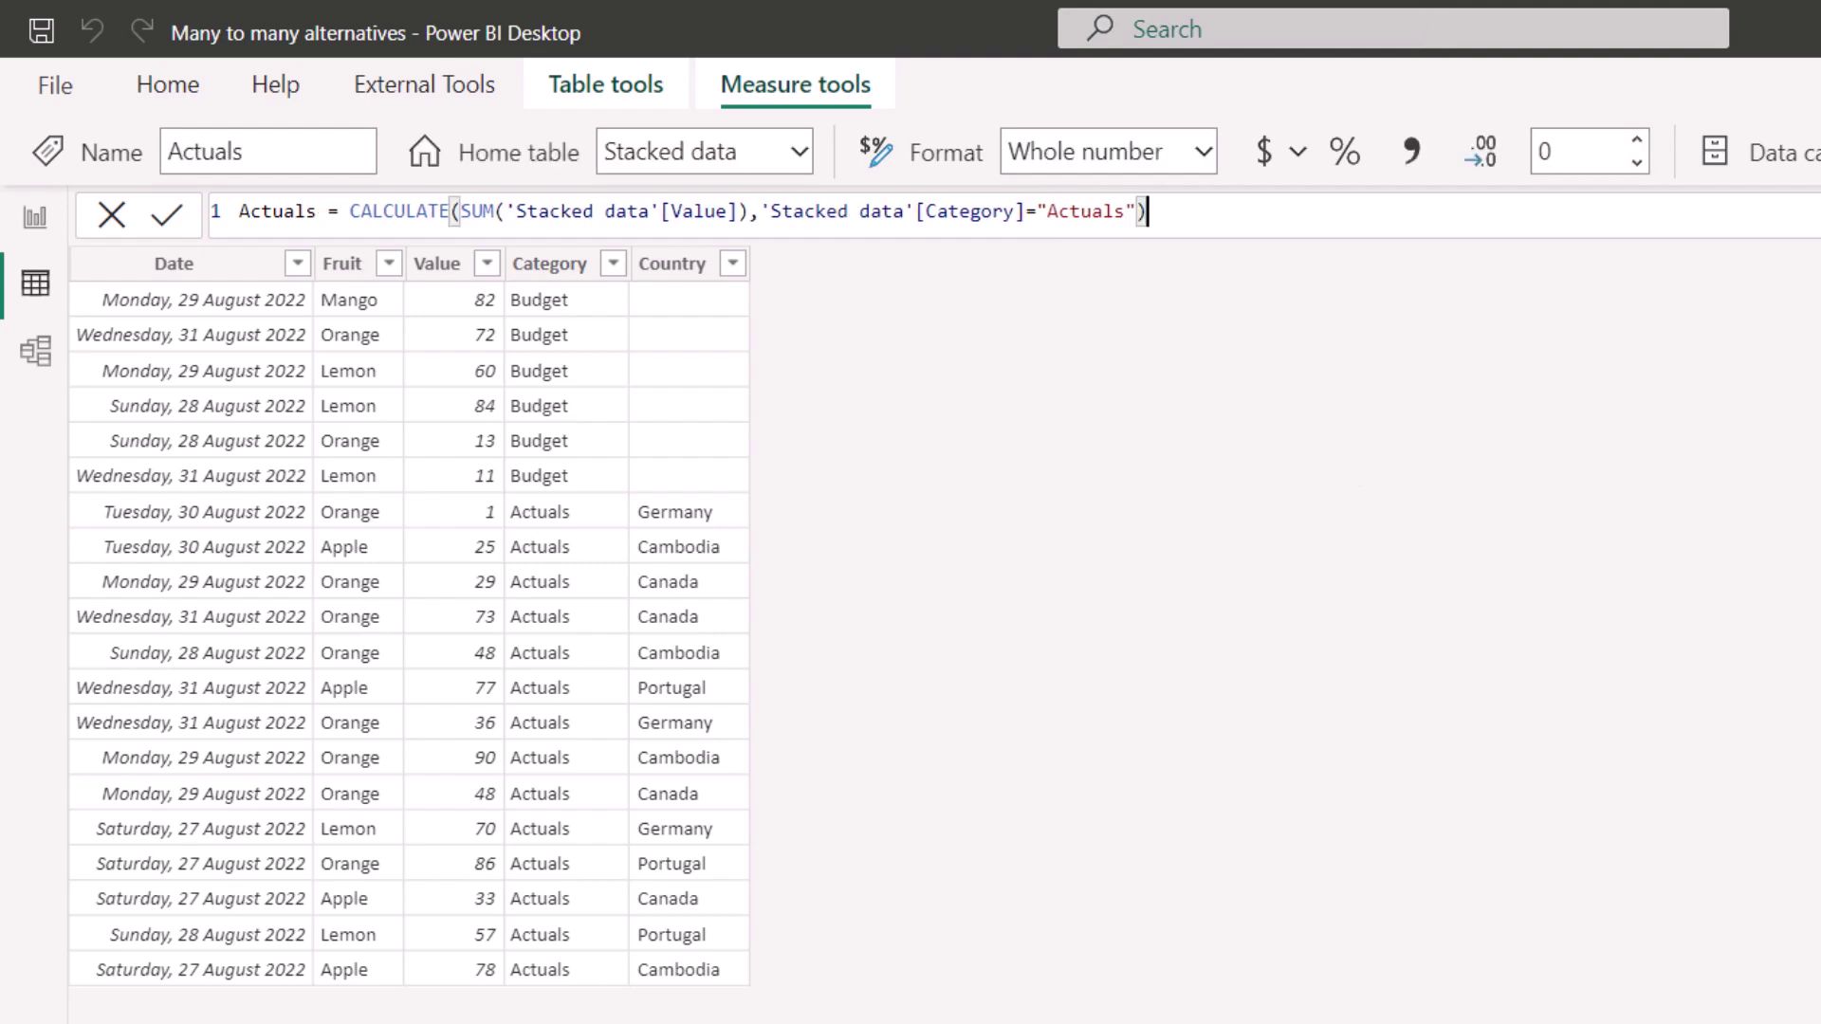
key("ctrl+z")
key("ctrl+y")
key("ctrl+z")
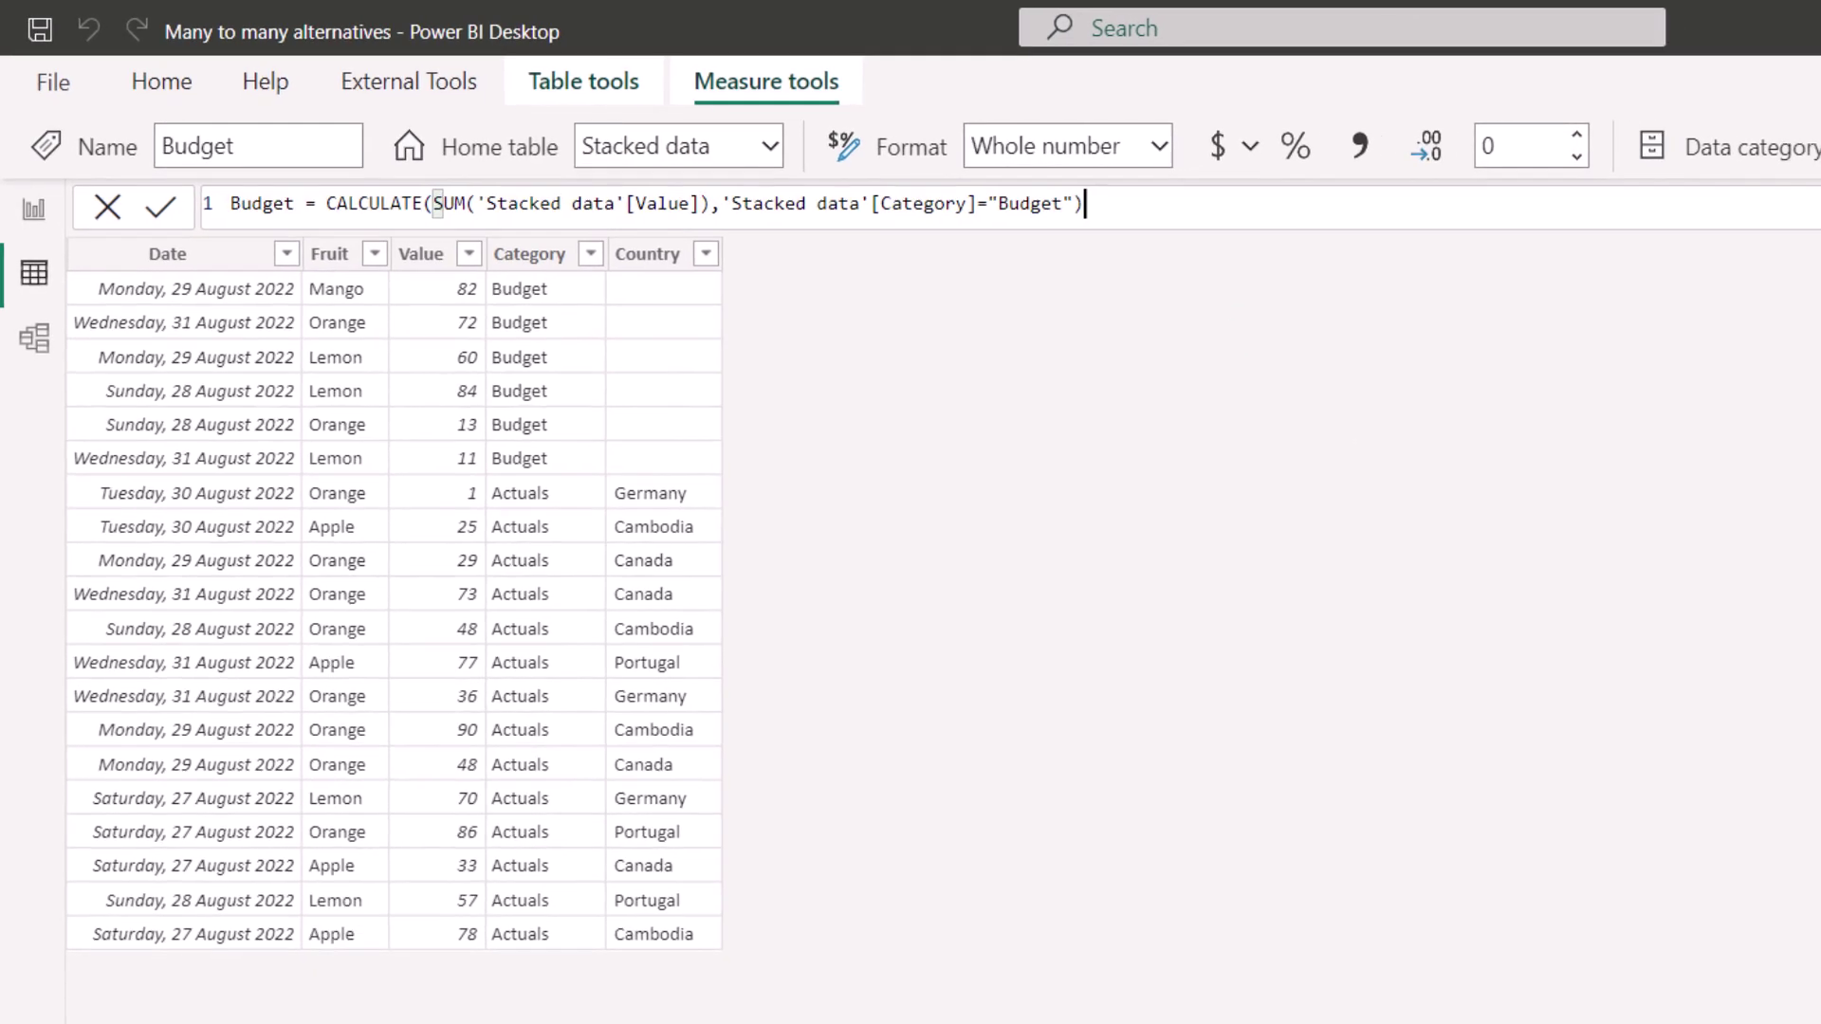
Build a table visual on Page 1 with Stacked data's Date, Fruit, Actuals and Budget, enlarged to show all rows at the page's right edge.
left_click(35, 209)
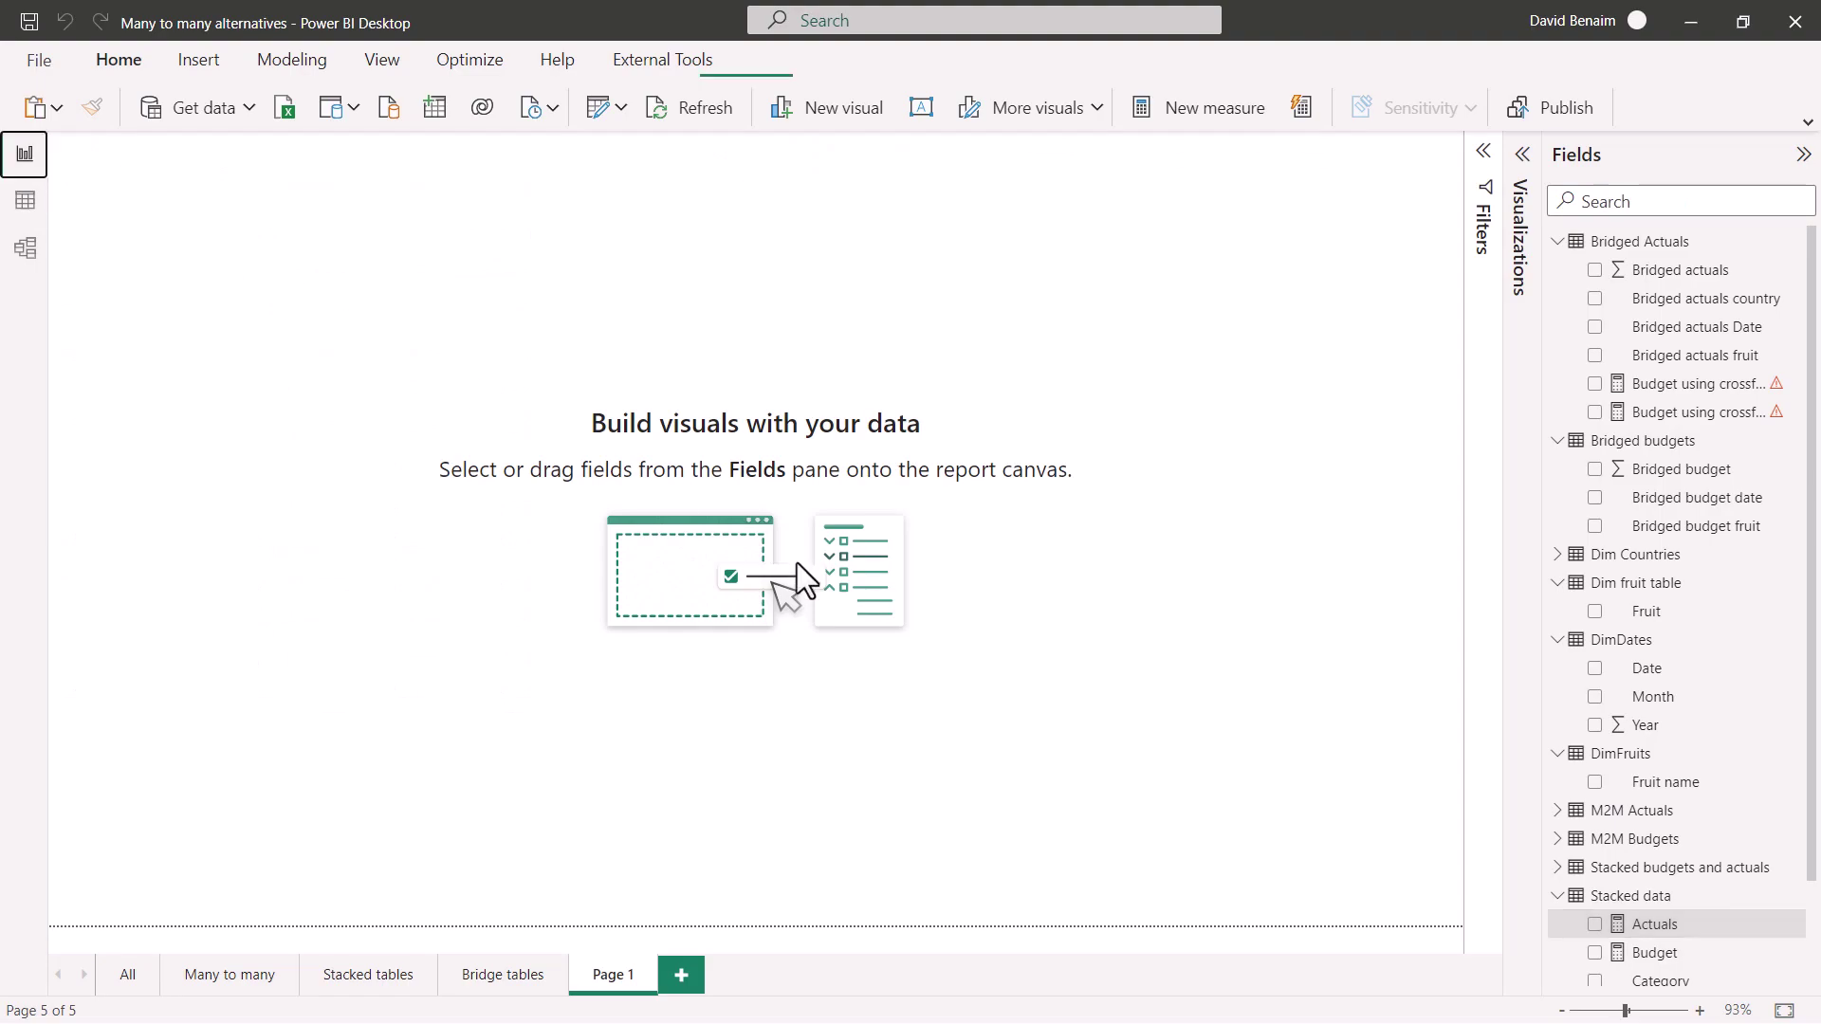
scroll(1599, 930, "down", 2)
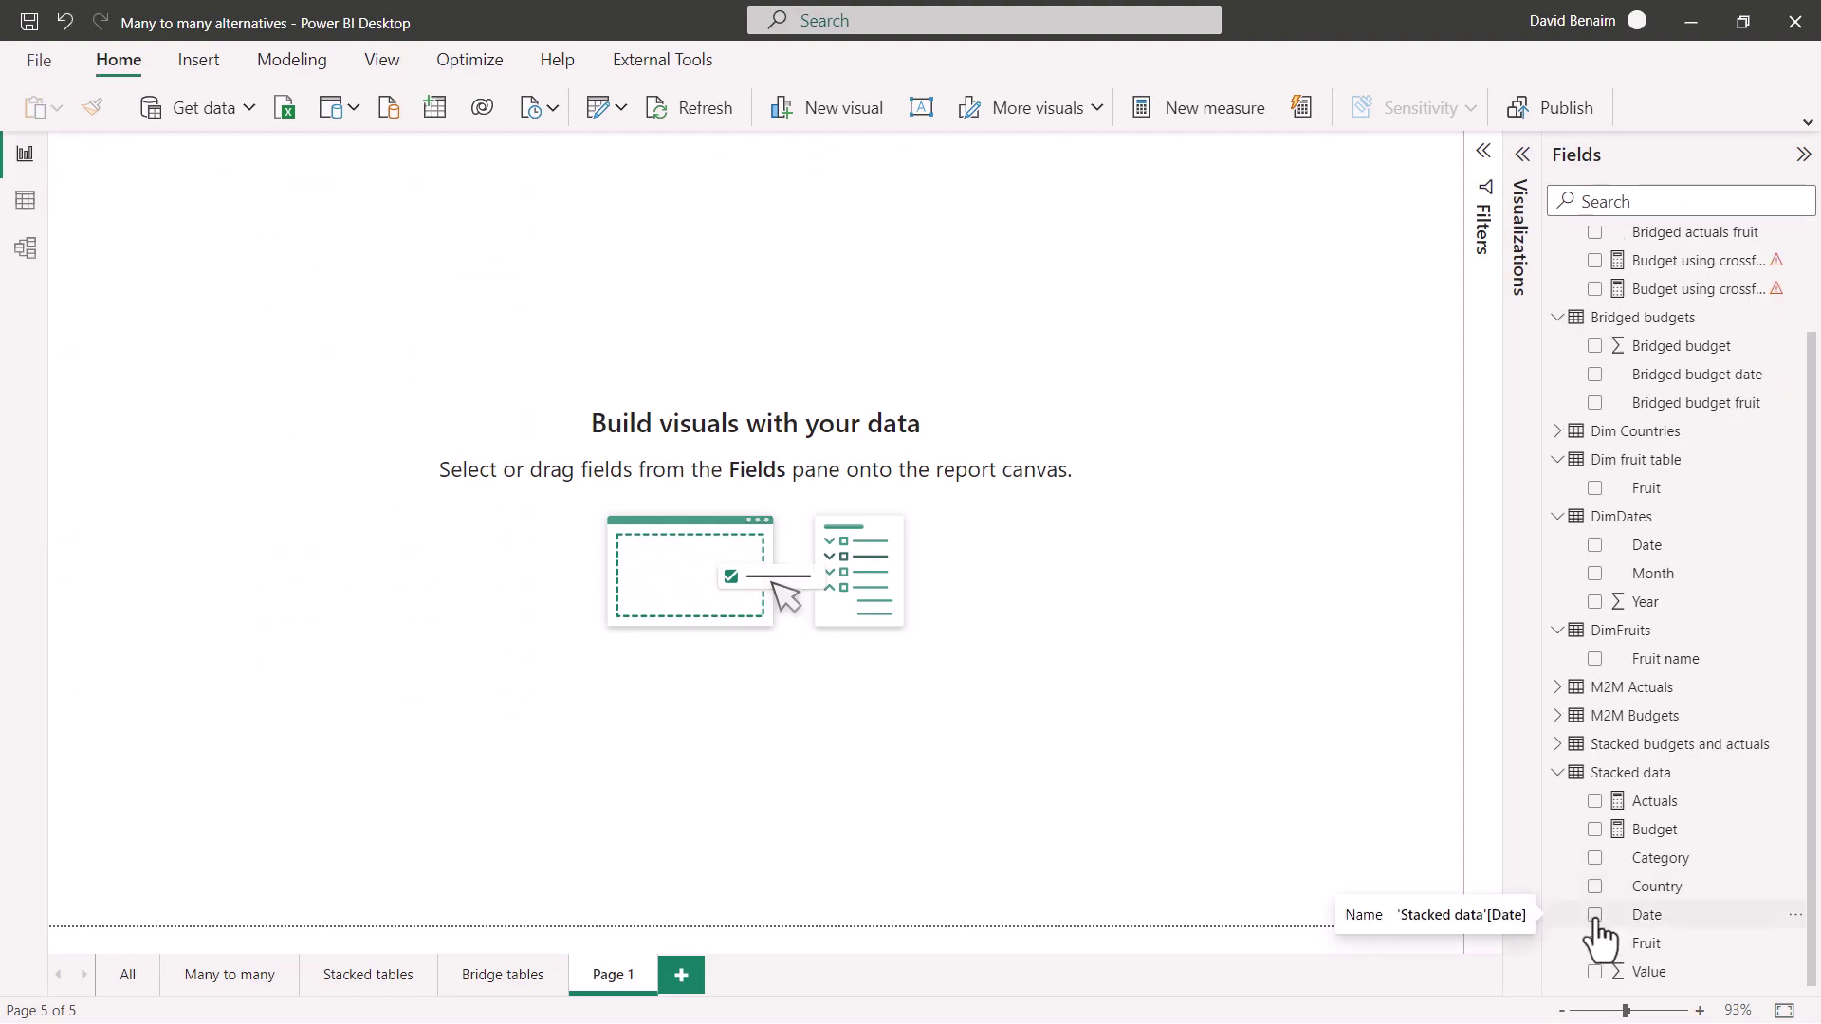
left_click(1596, 916)
left_click(1596, 943)
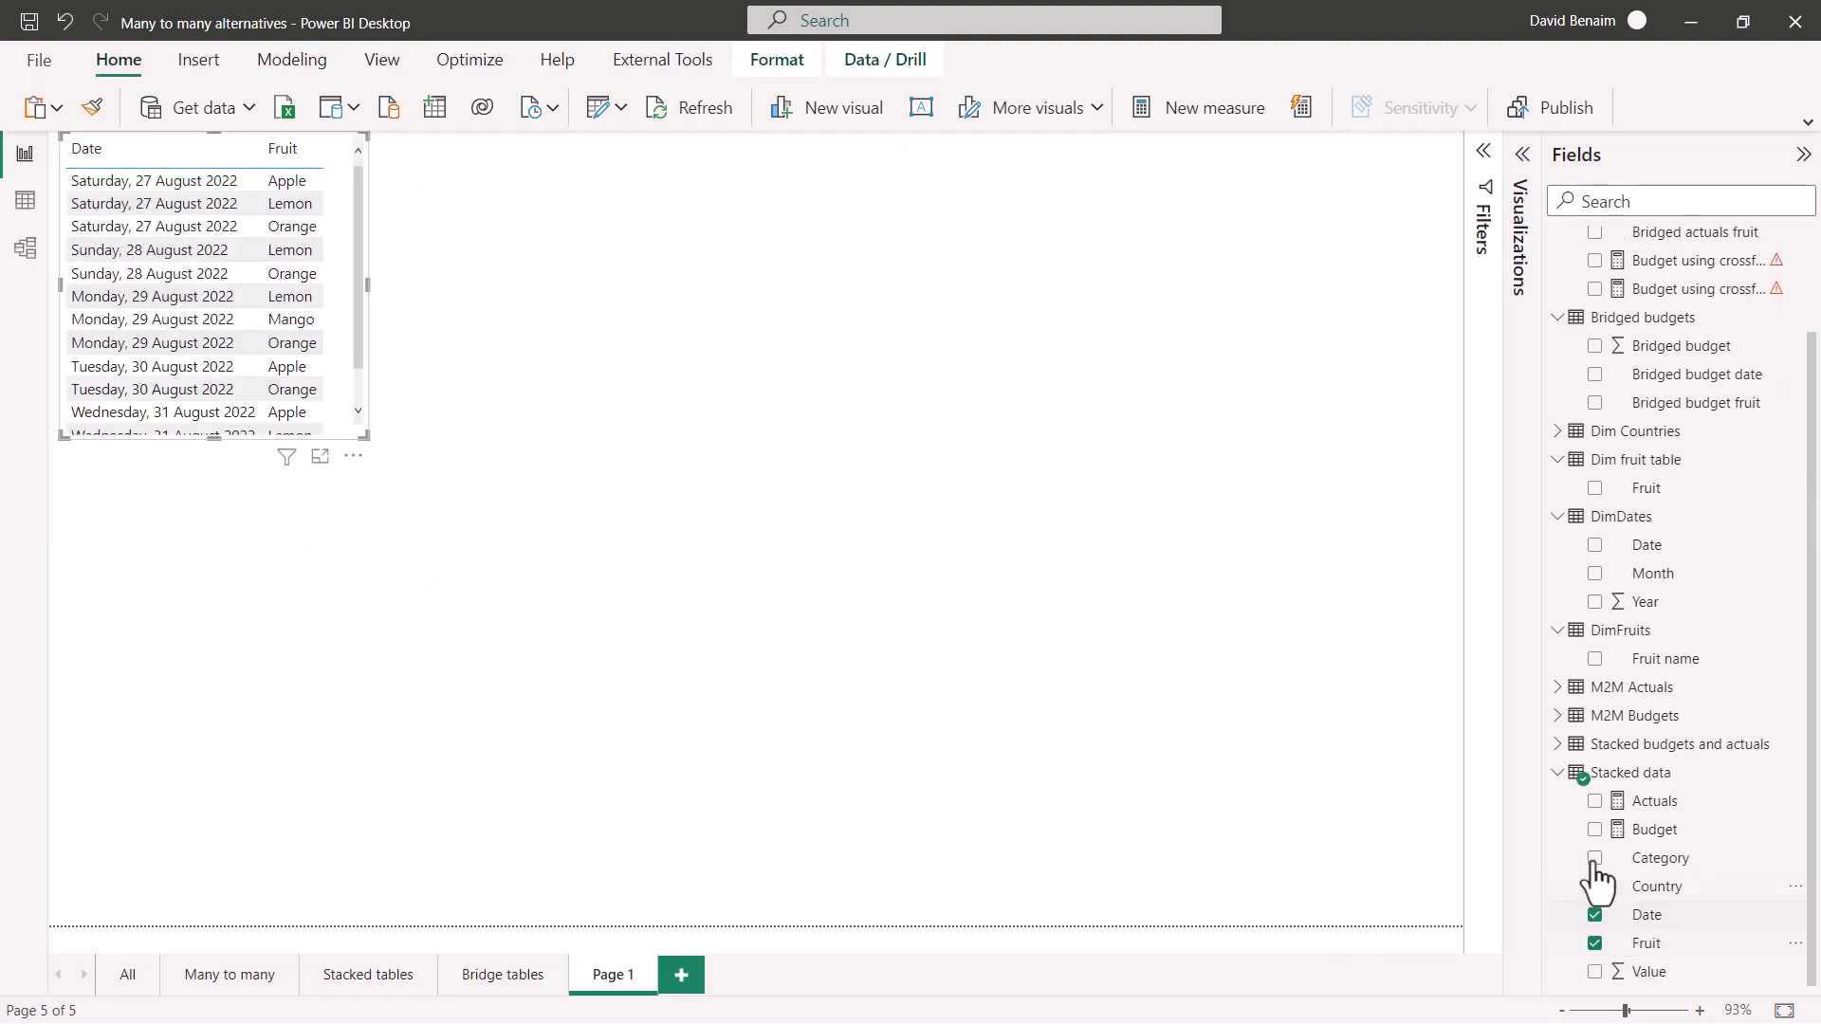
left_click(1595, 802)
left_click(1596, 830)
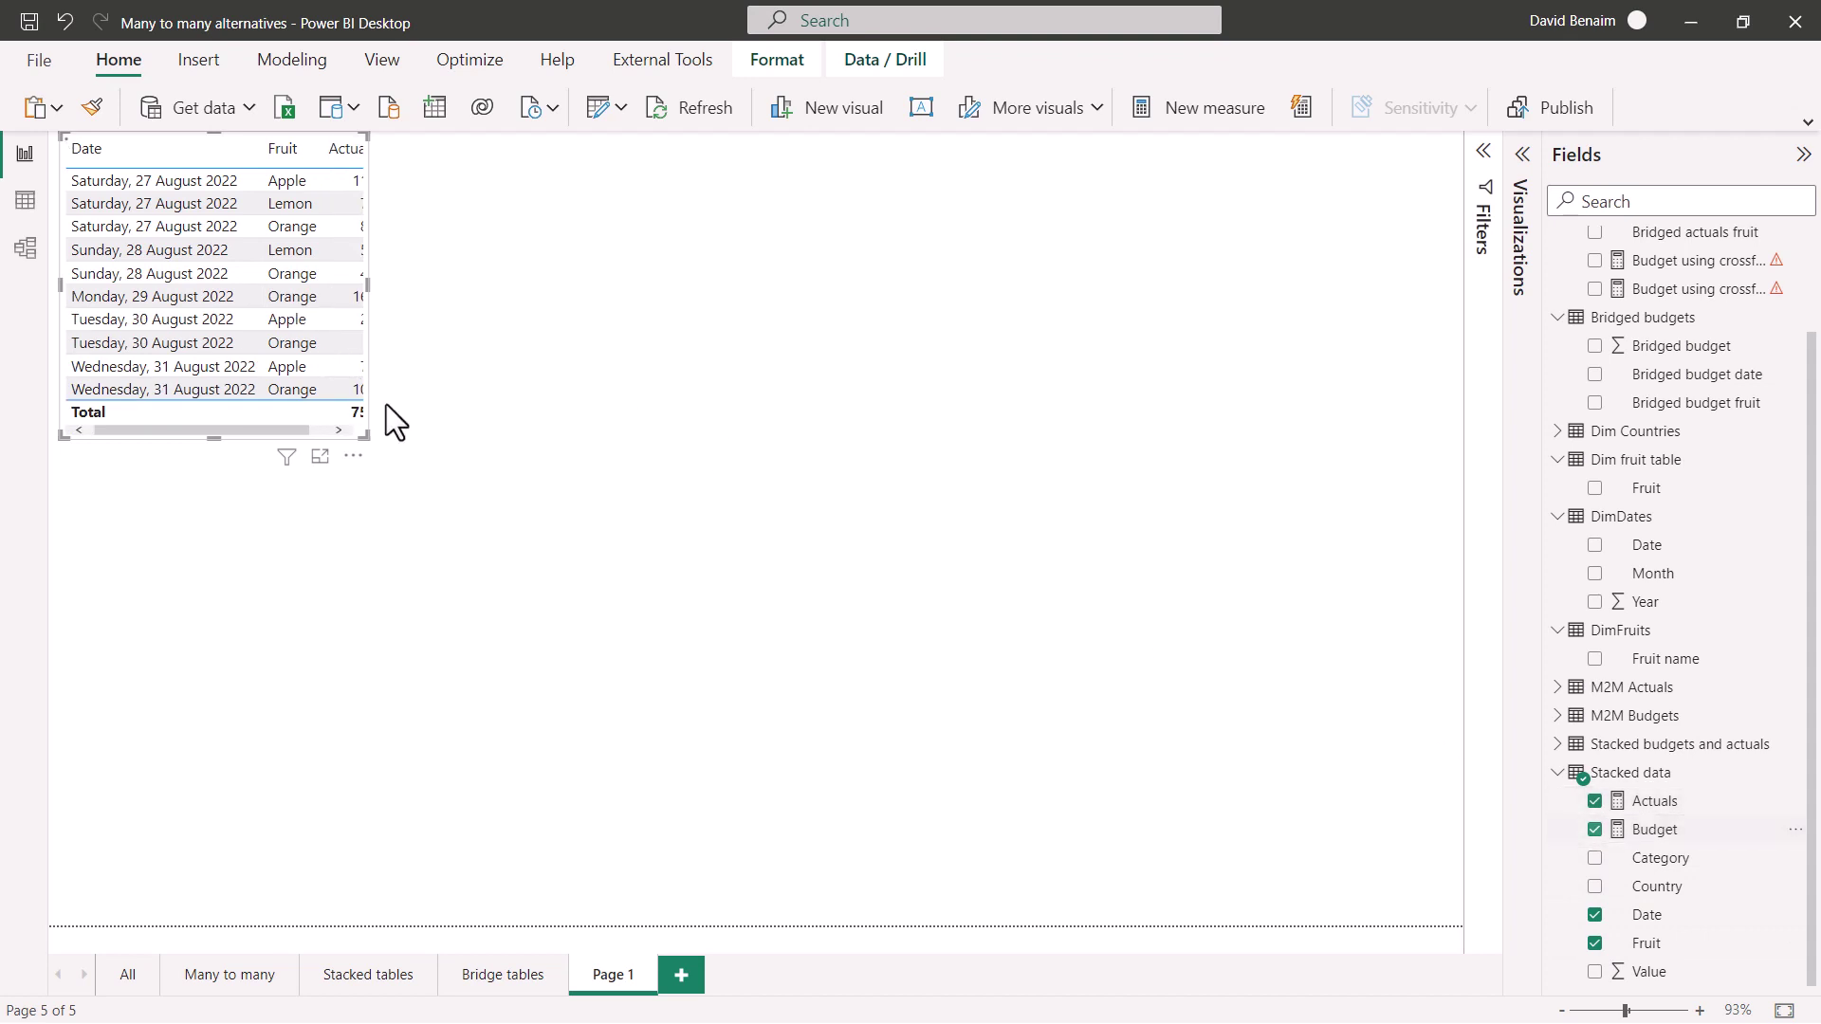
left_click_drag(364, 439, 482, 533)
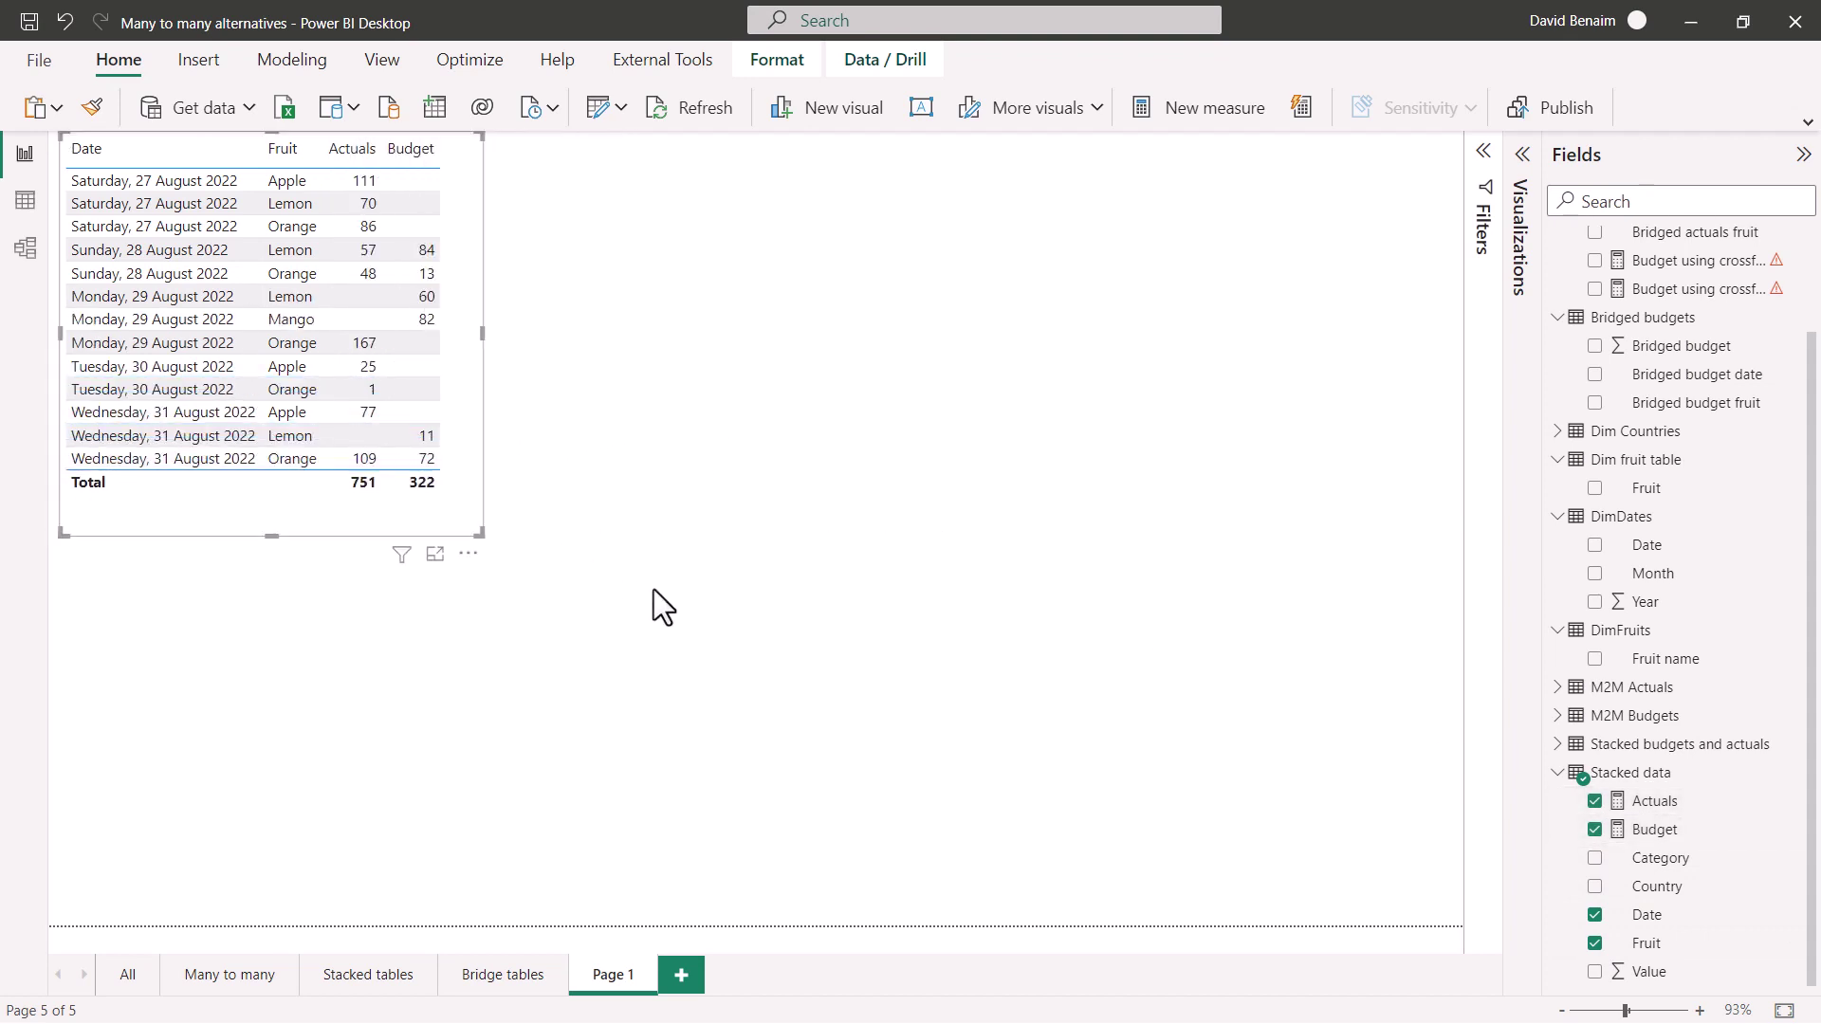
left_click_drag(478, 467, 1499, 715)
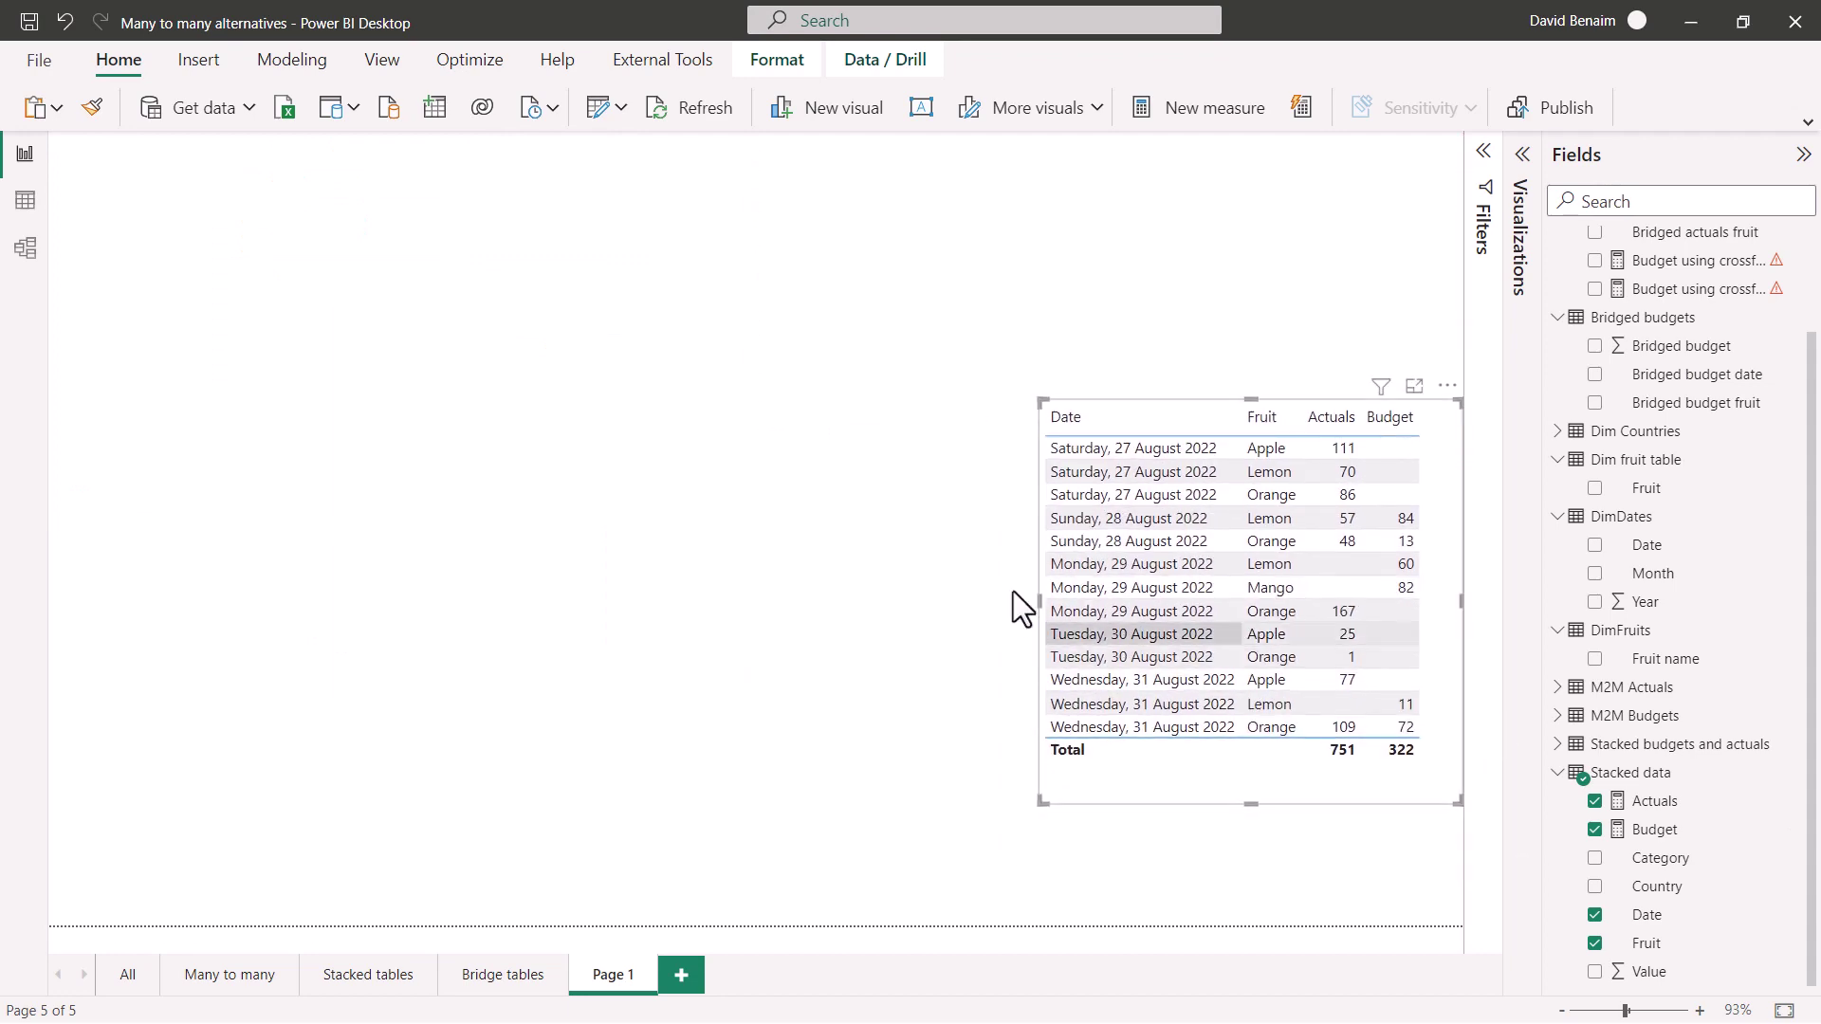
Format the Stacked data Date column as 14-Mar-01 (dd-mmm-yy), and narrow the table visual into the page's lower-right corner.
left_click(1673, 922)
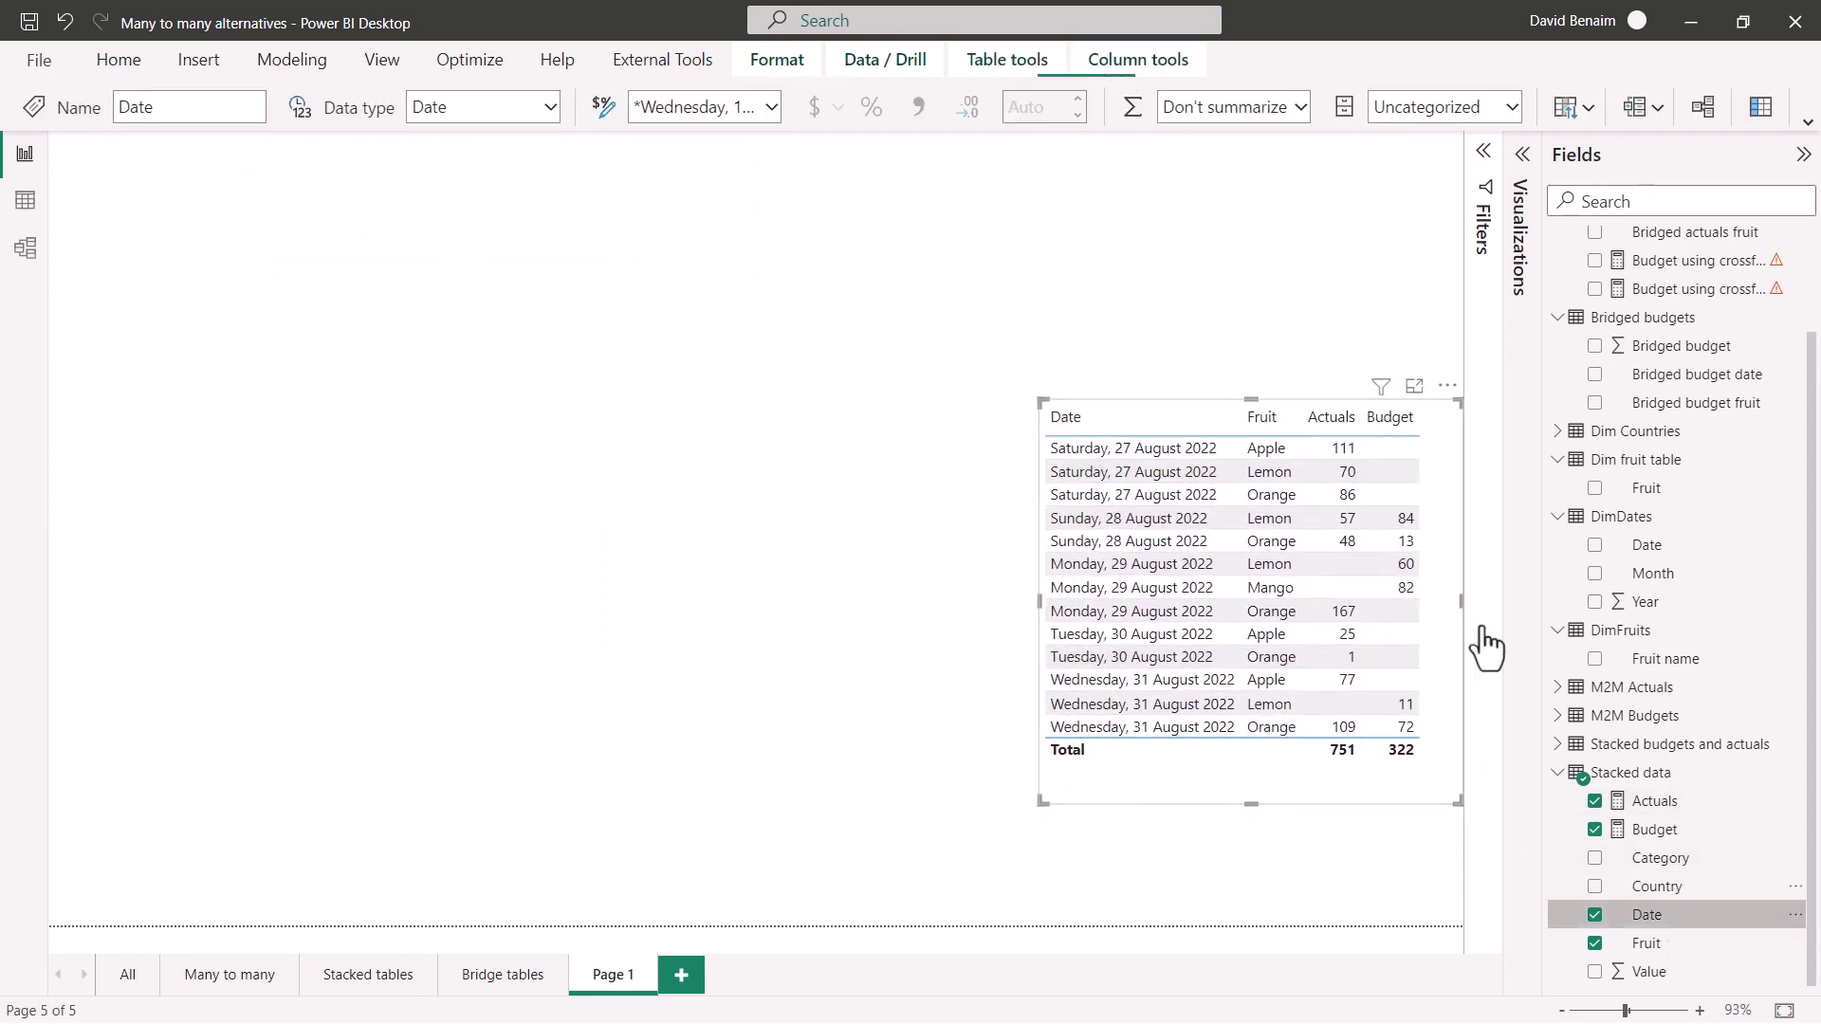
left_click(767, 110)
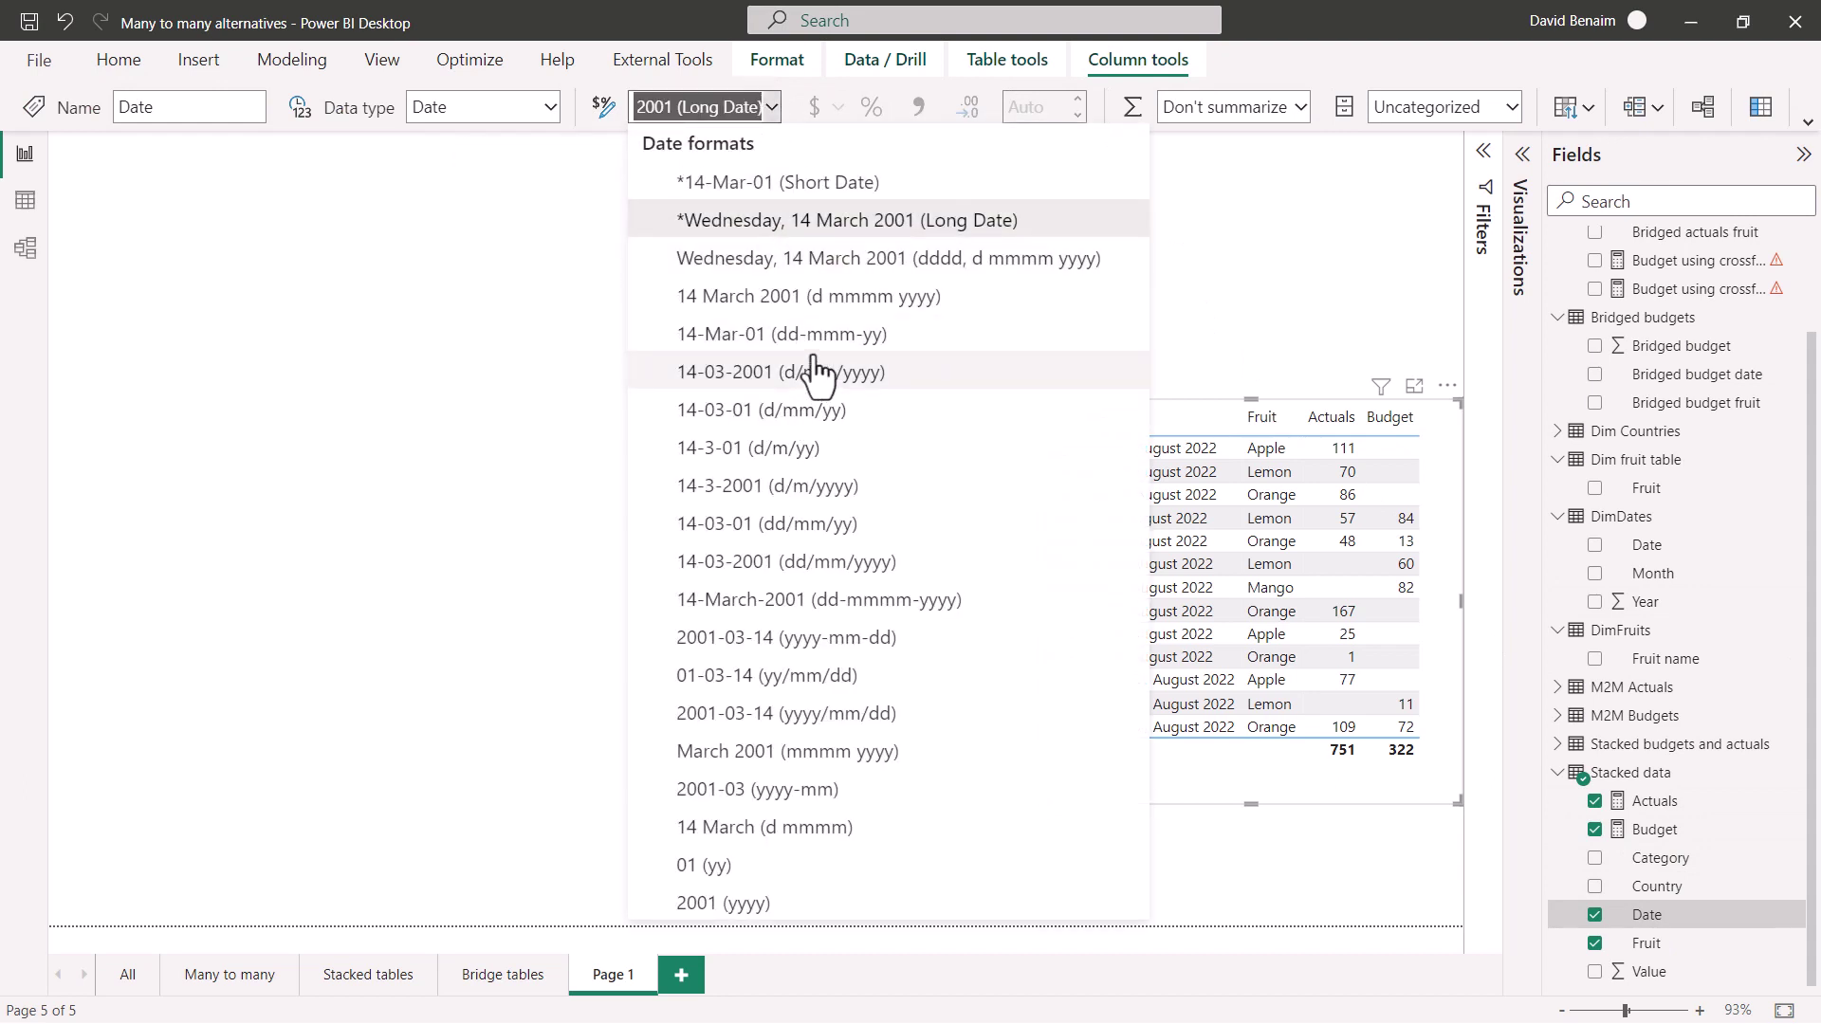
left_click(1001, 306)
key("Down")
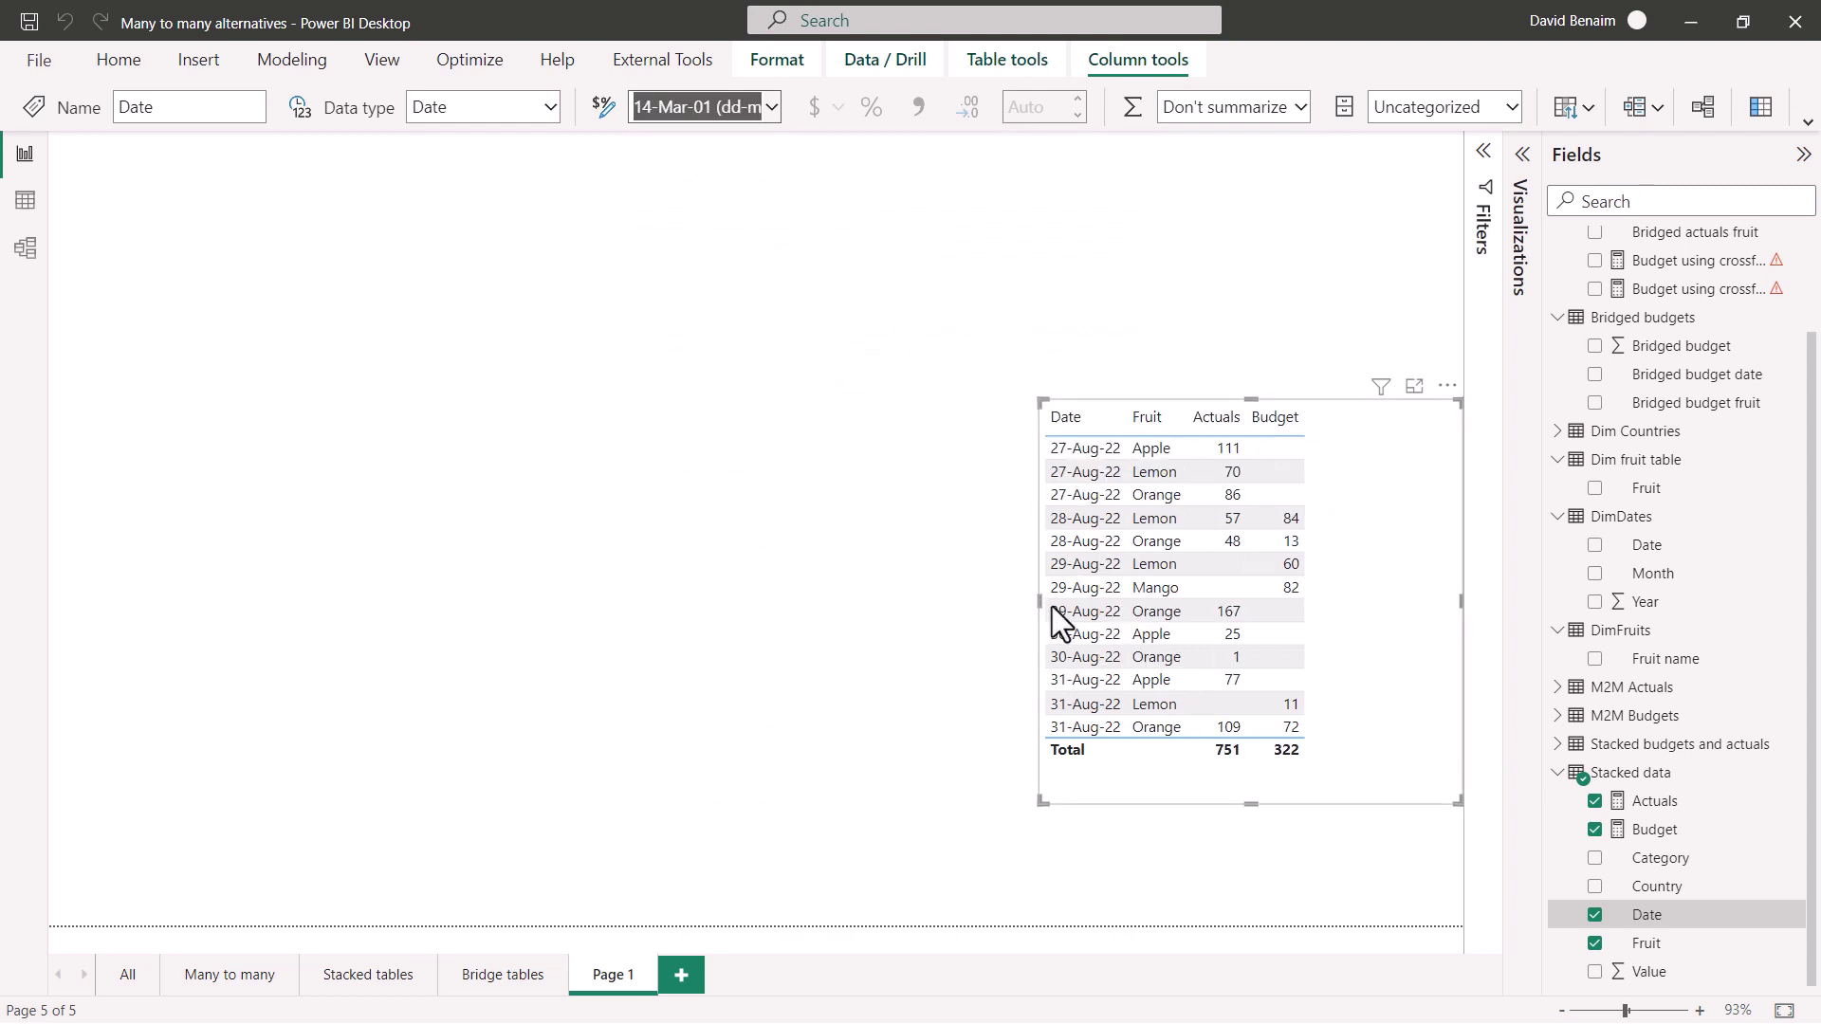
left_click_drag(1039, 601, 1174, 611)
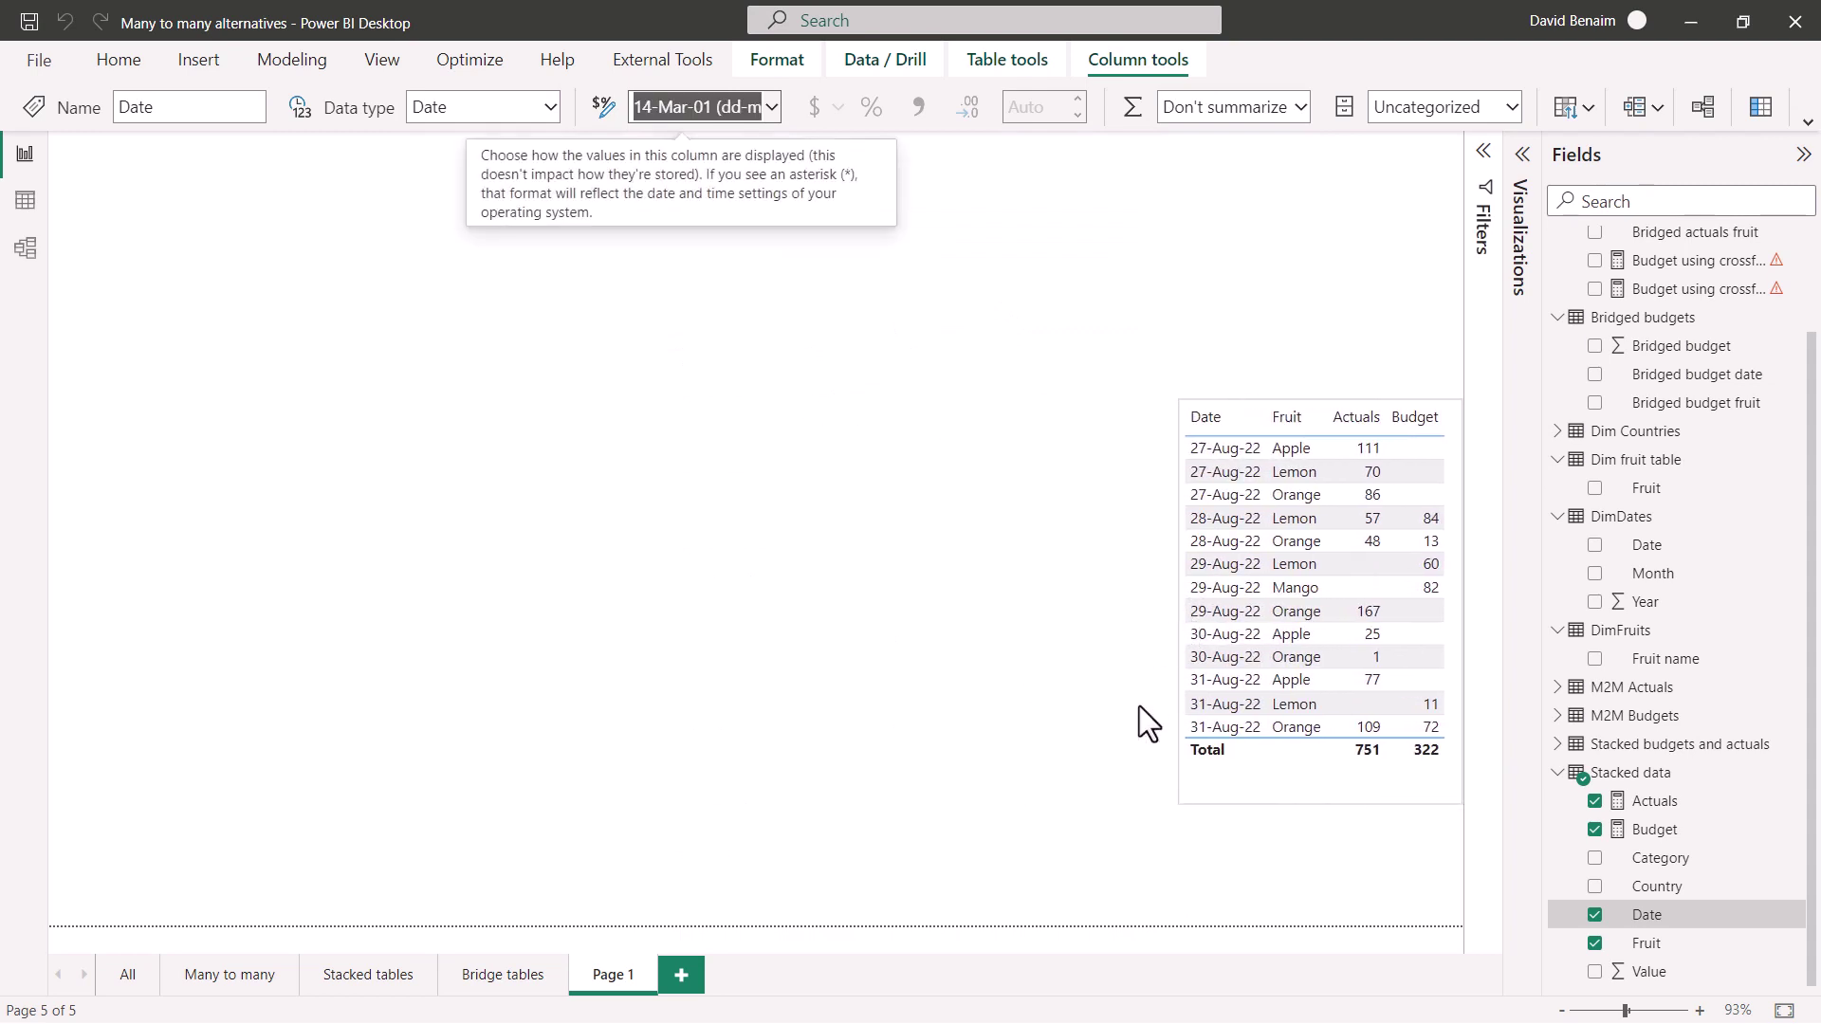
left_click_drag(1240, 780, 1251, 835)
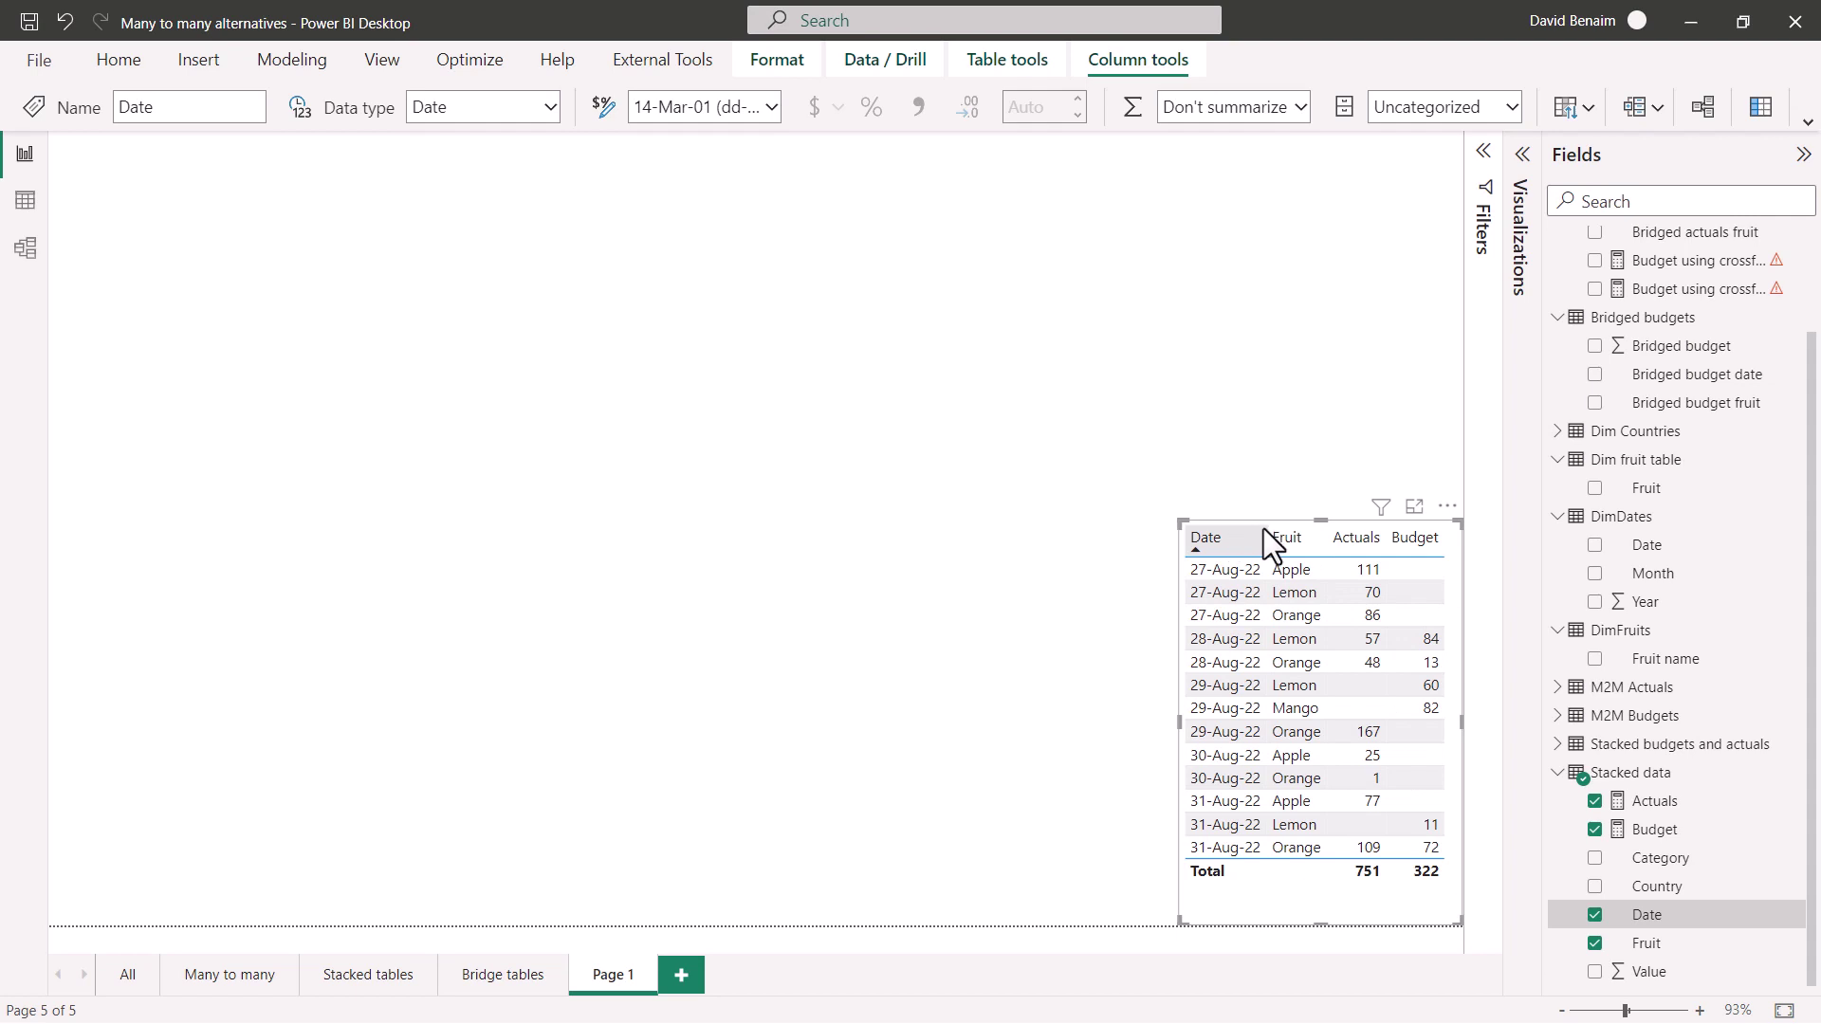
Copy the table visual to the Stacked tables page beside the Two common dimensions table, and sort it by Actuals in descending order.
right_click(1310, 525)
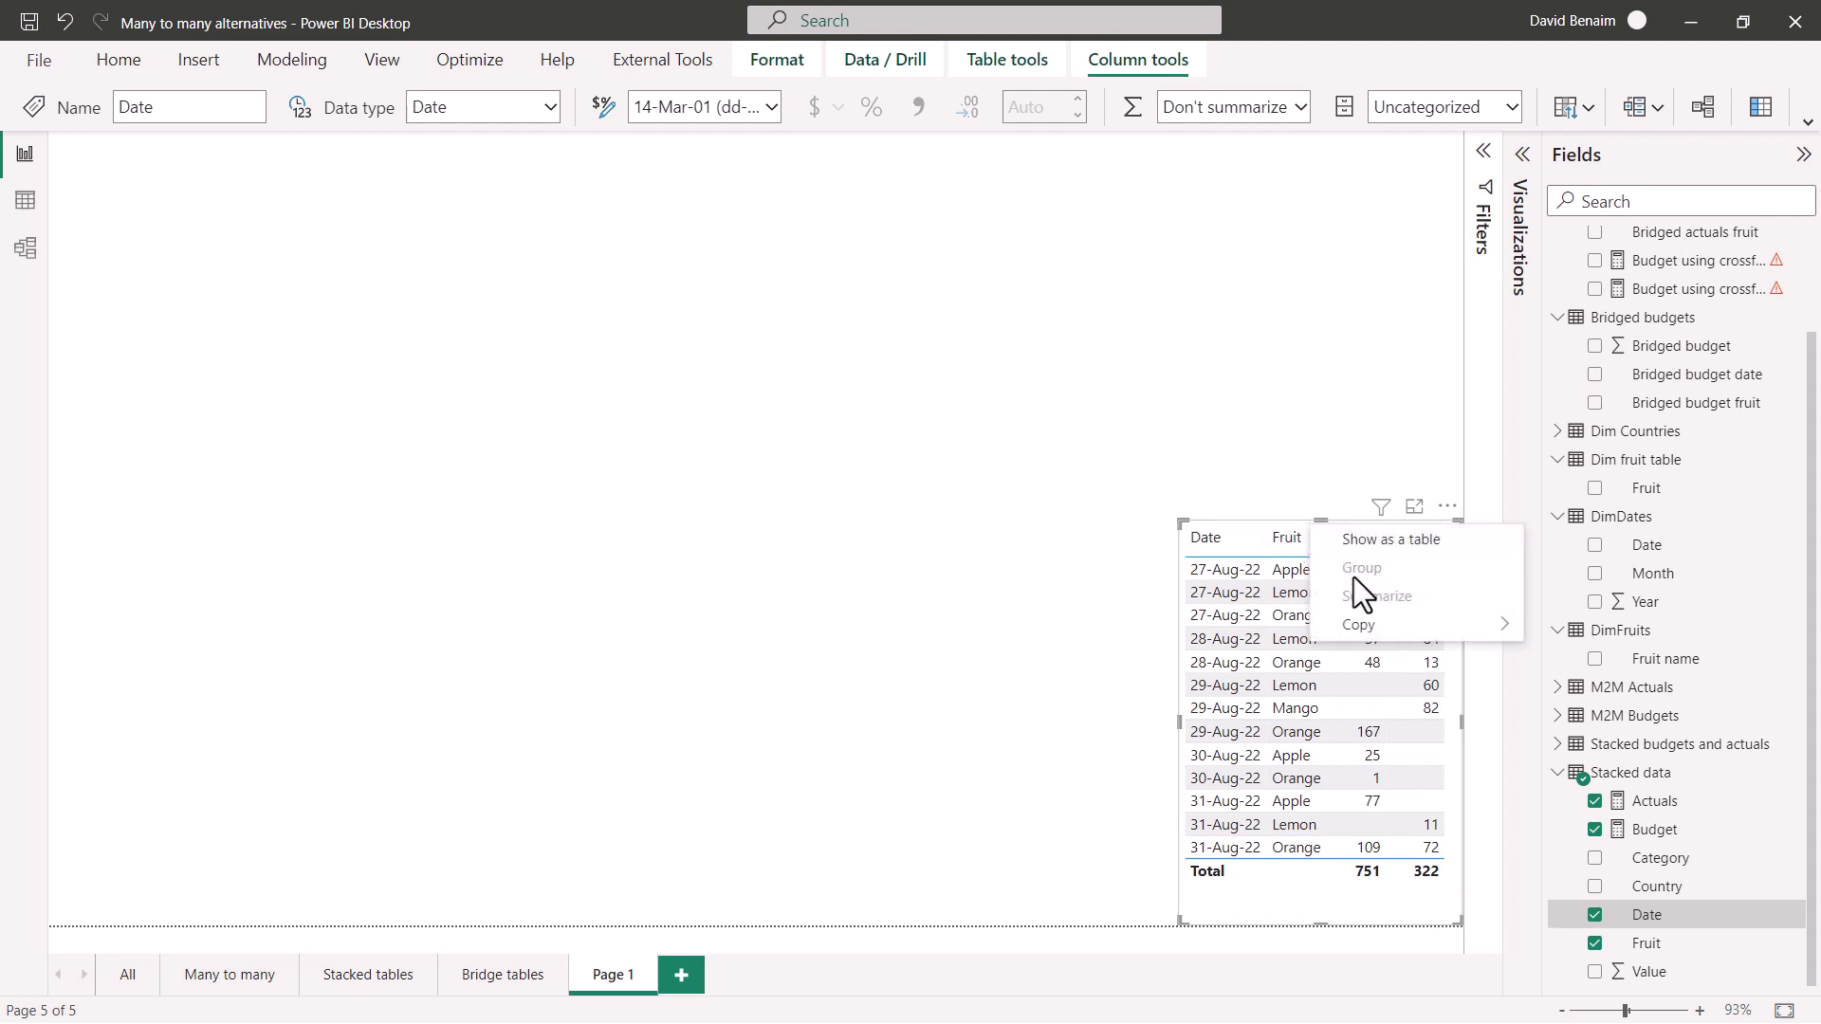
left_click(1546, 633)
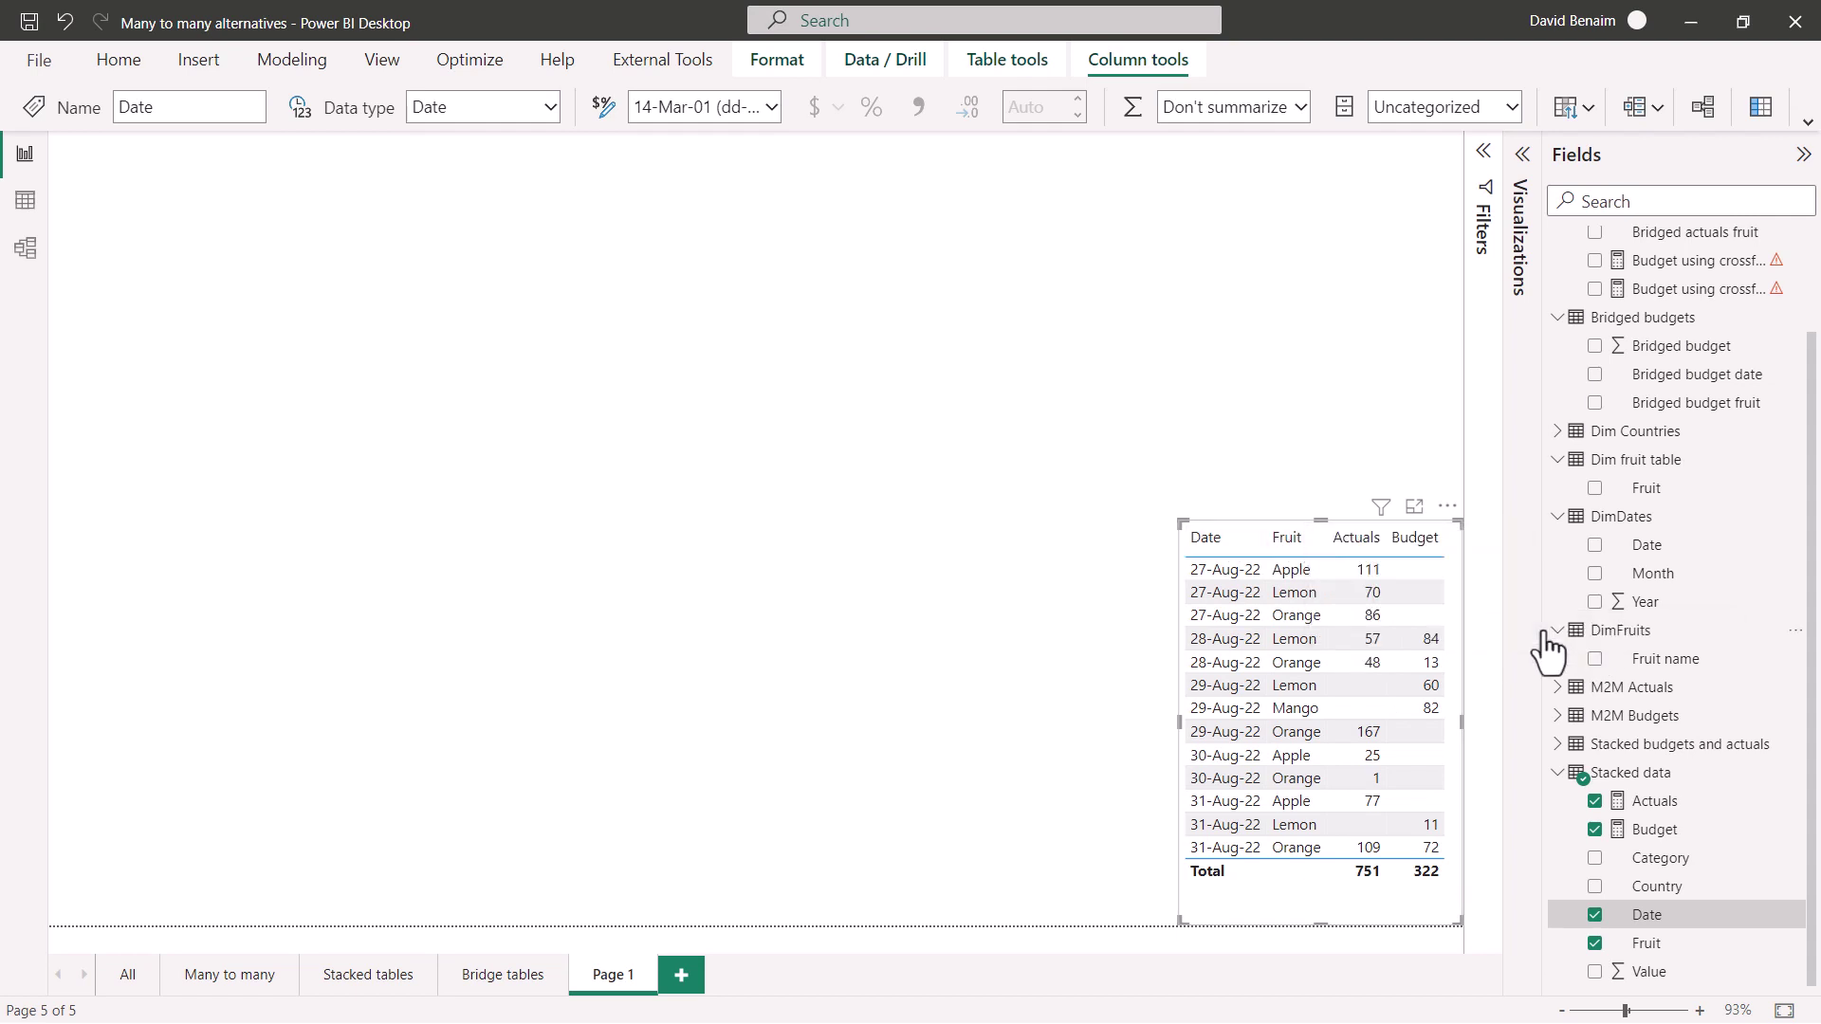
left_click(347, 977)
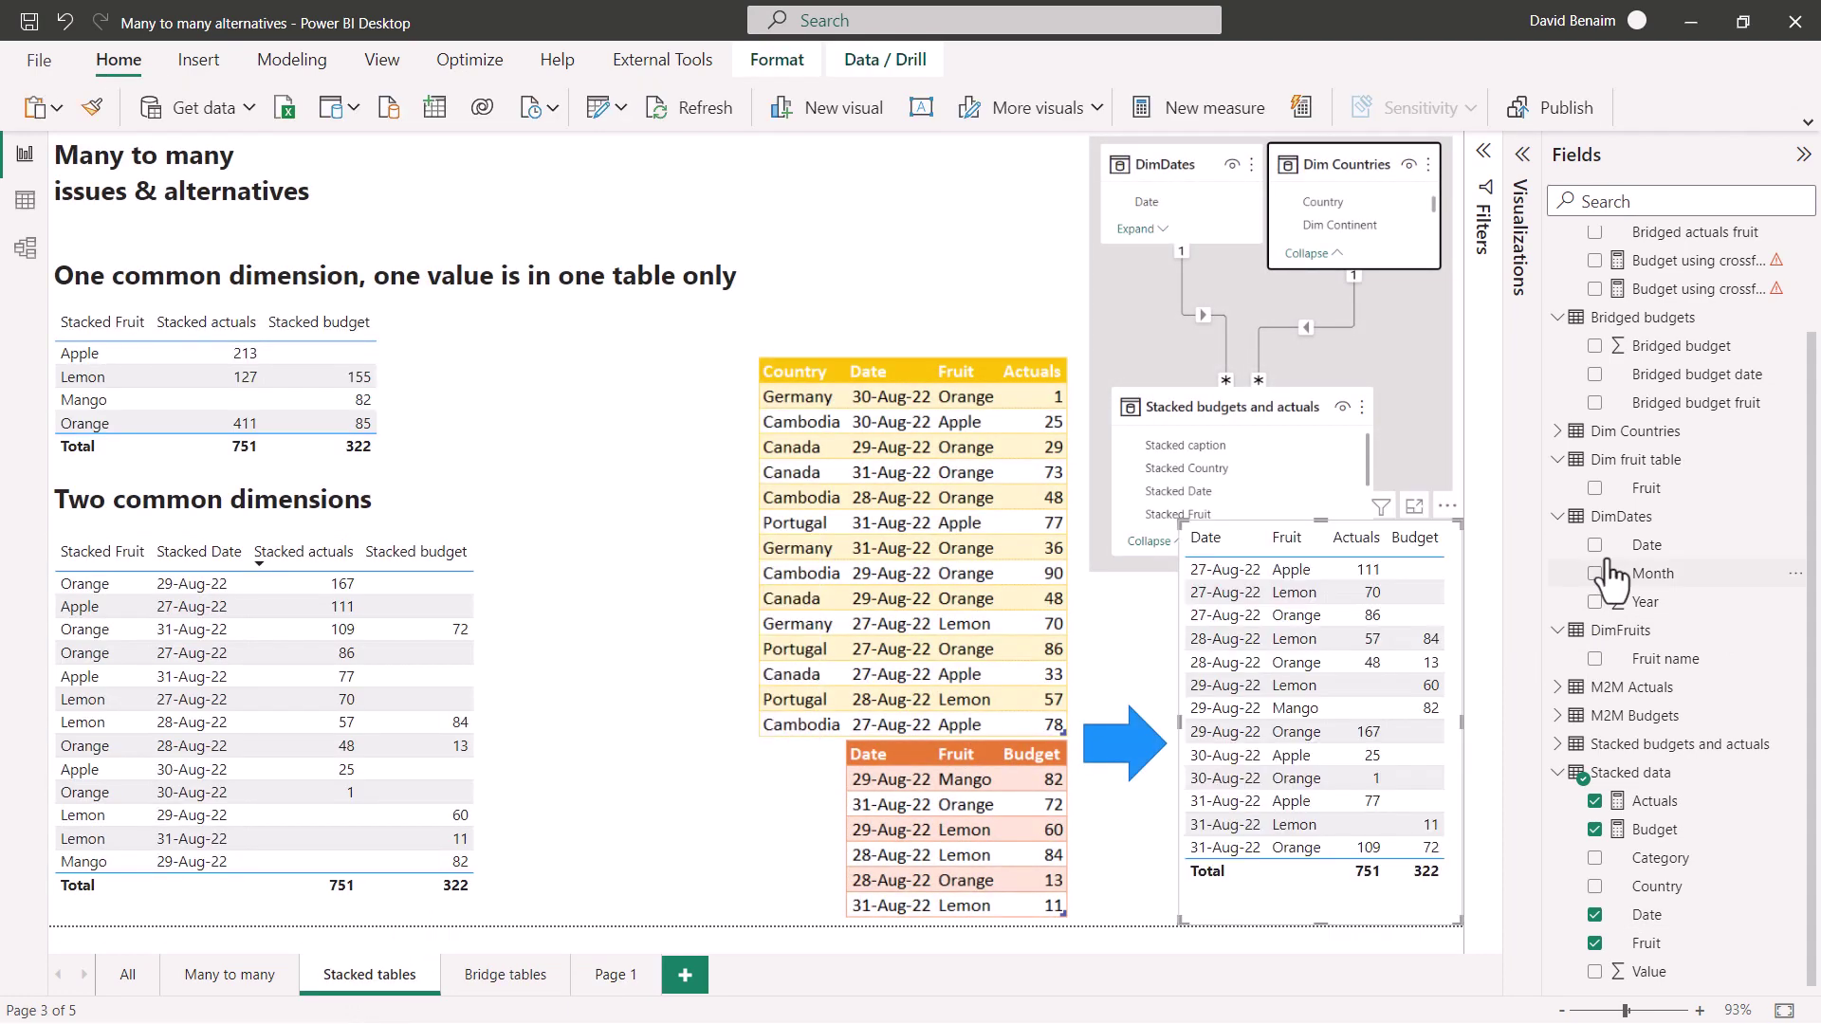
left_click_drag(1456, 504, 776, 506)
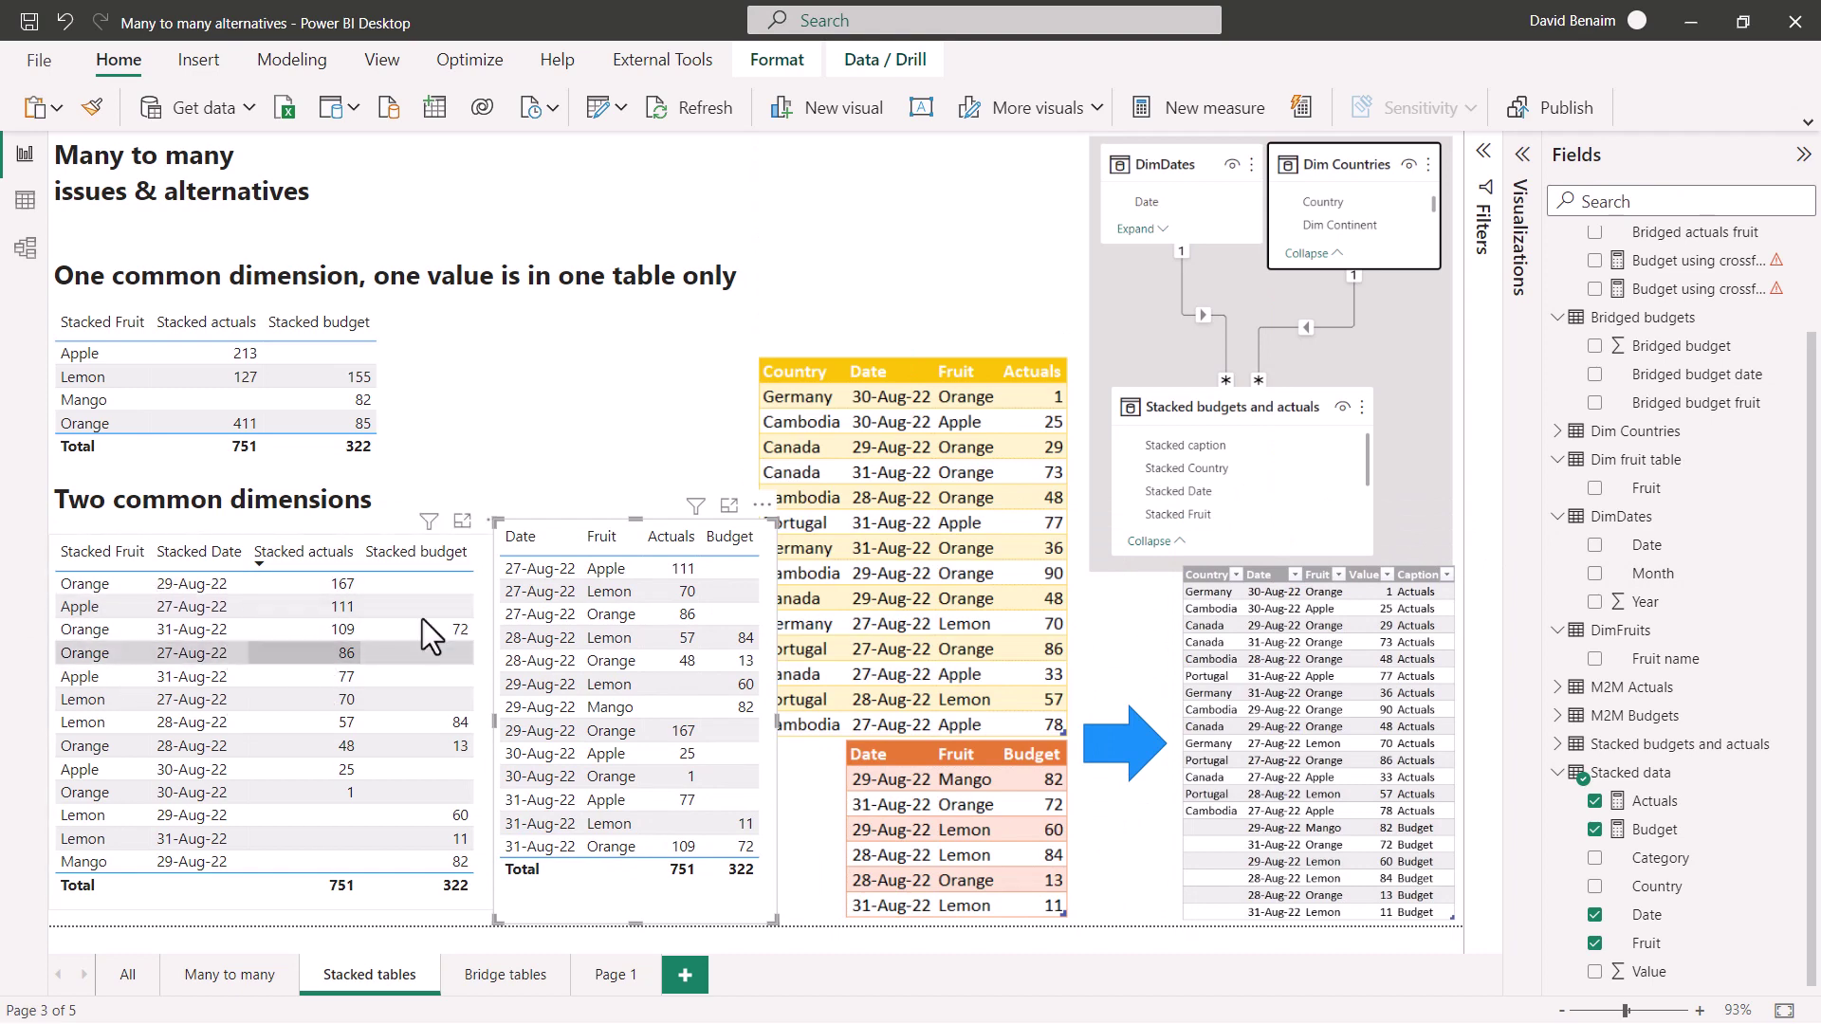
left_click(664, 538)
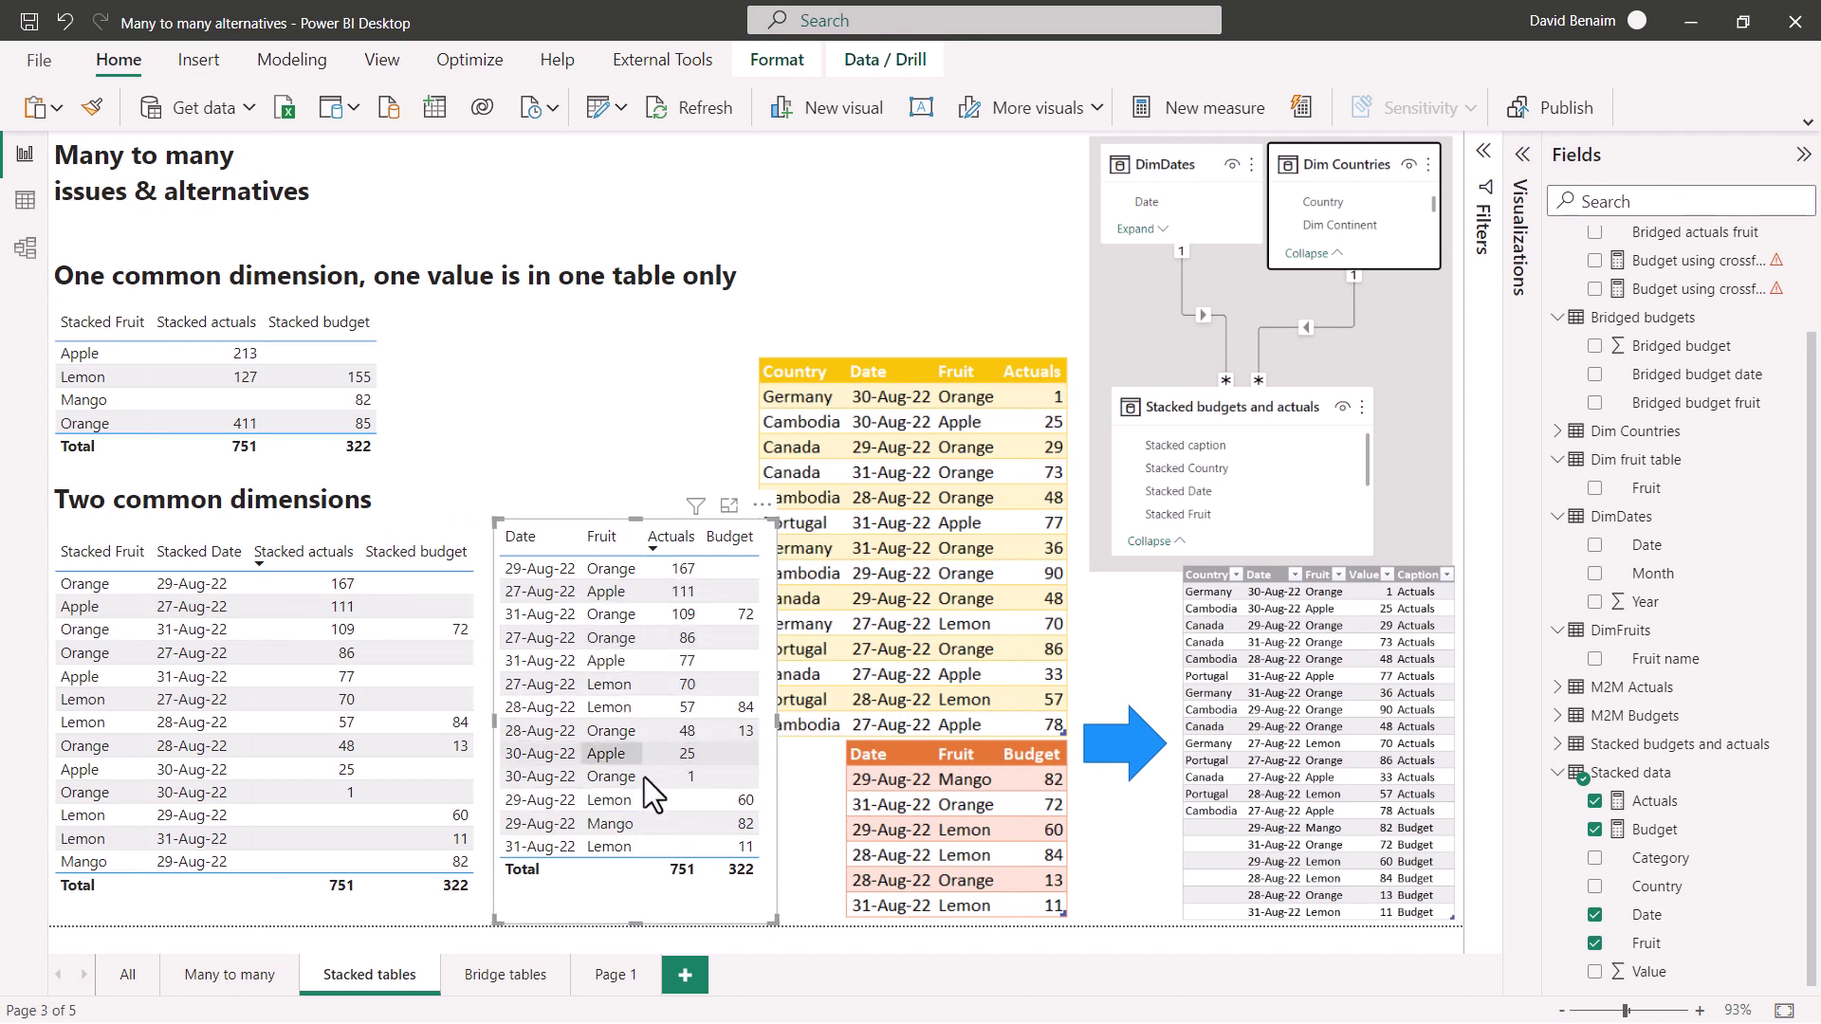
mouse_move(636, 521)
left_mouse_down()
mouse_move(638, 571)
mouse_move(637, 554)
left_mouse_up()
left_click(720, 493)
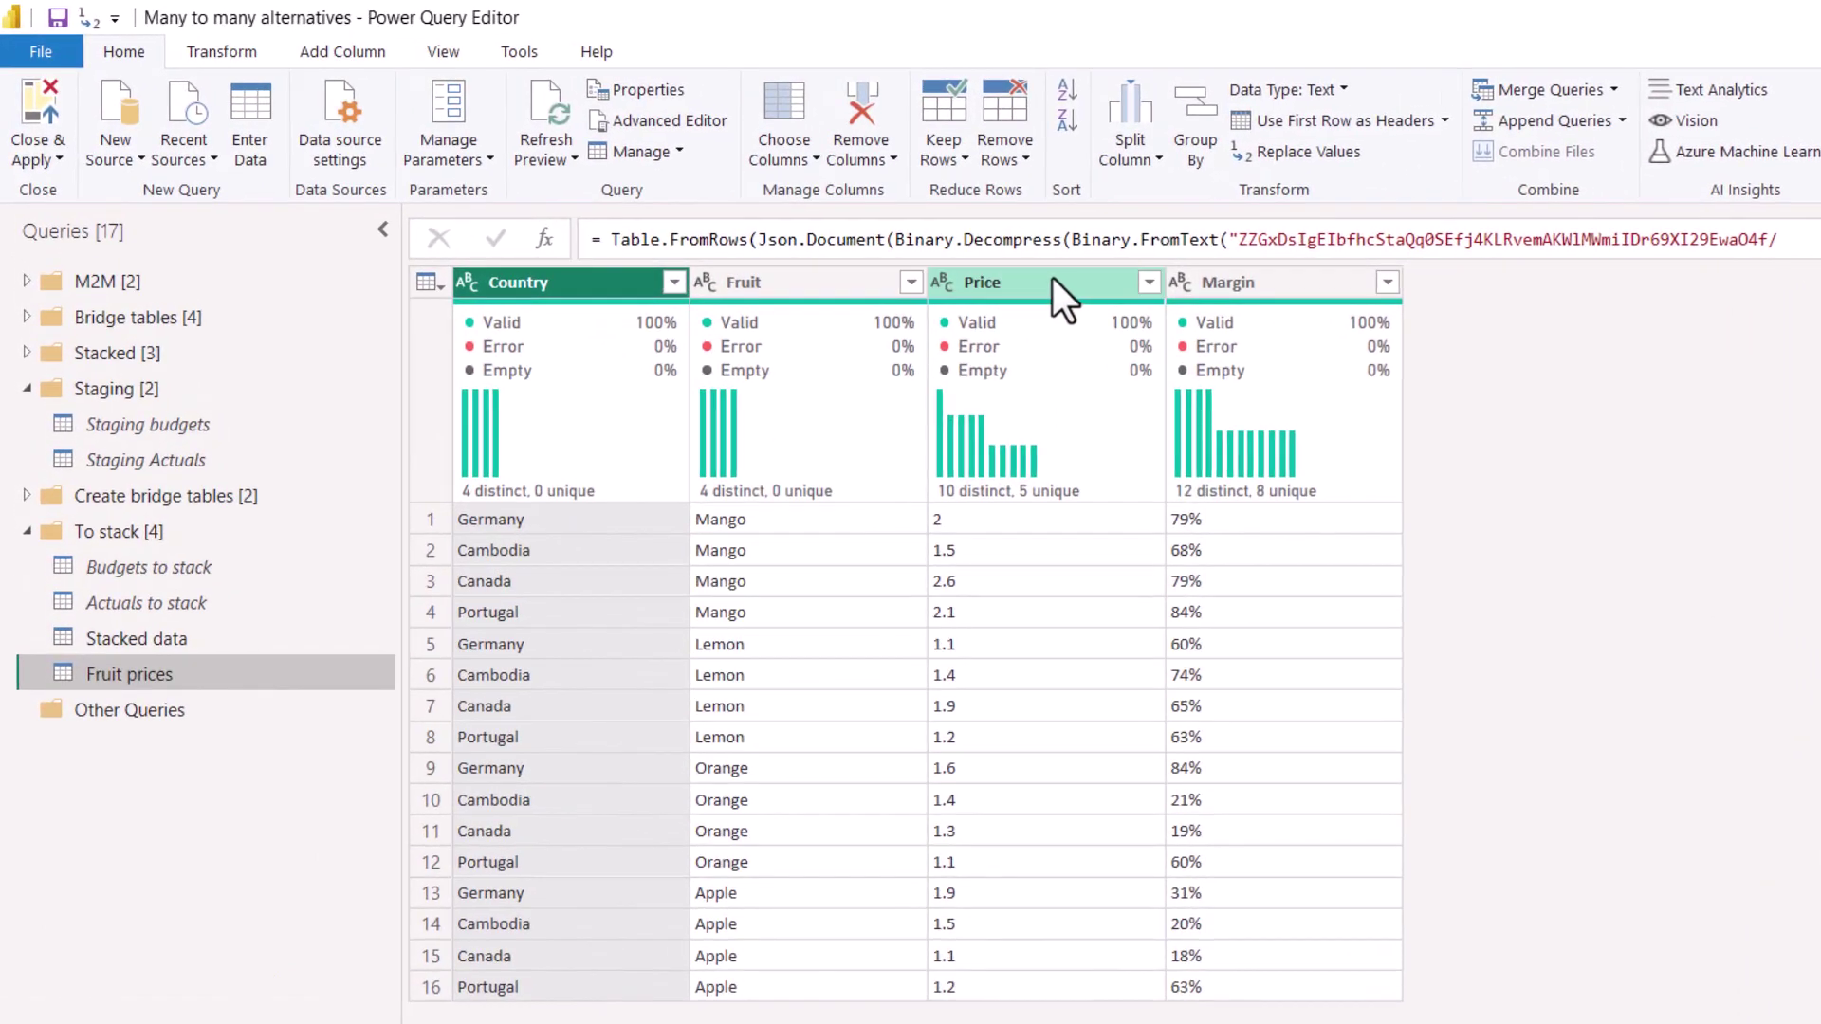
Disable loading of the Fruit prices query and detect the data types of its Price and Margin columns.
left_click(1296, 282)
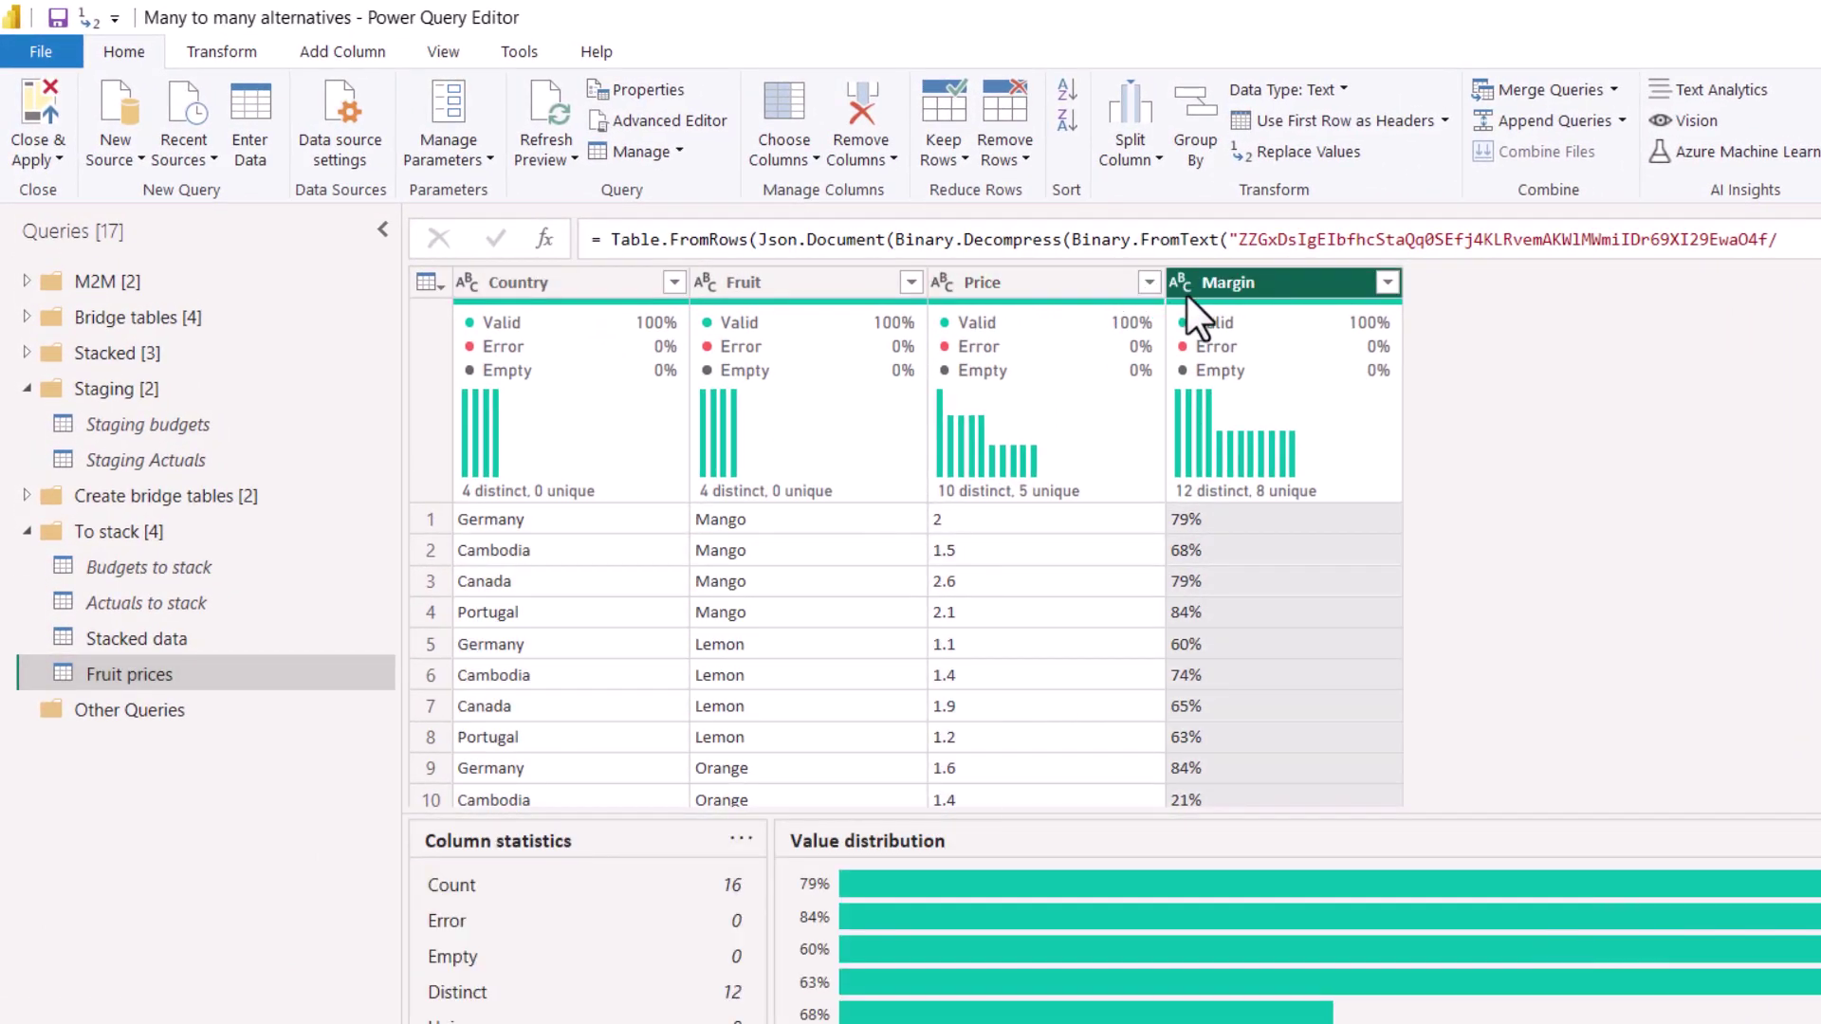
right_click(185, 676)
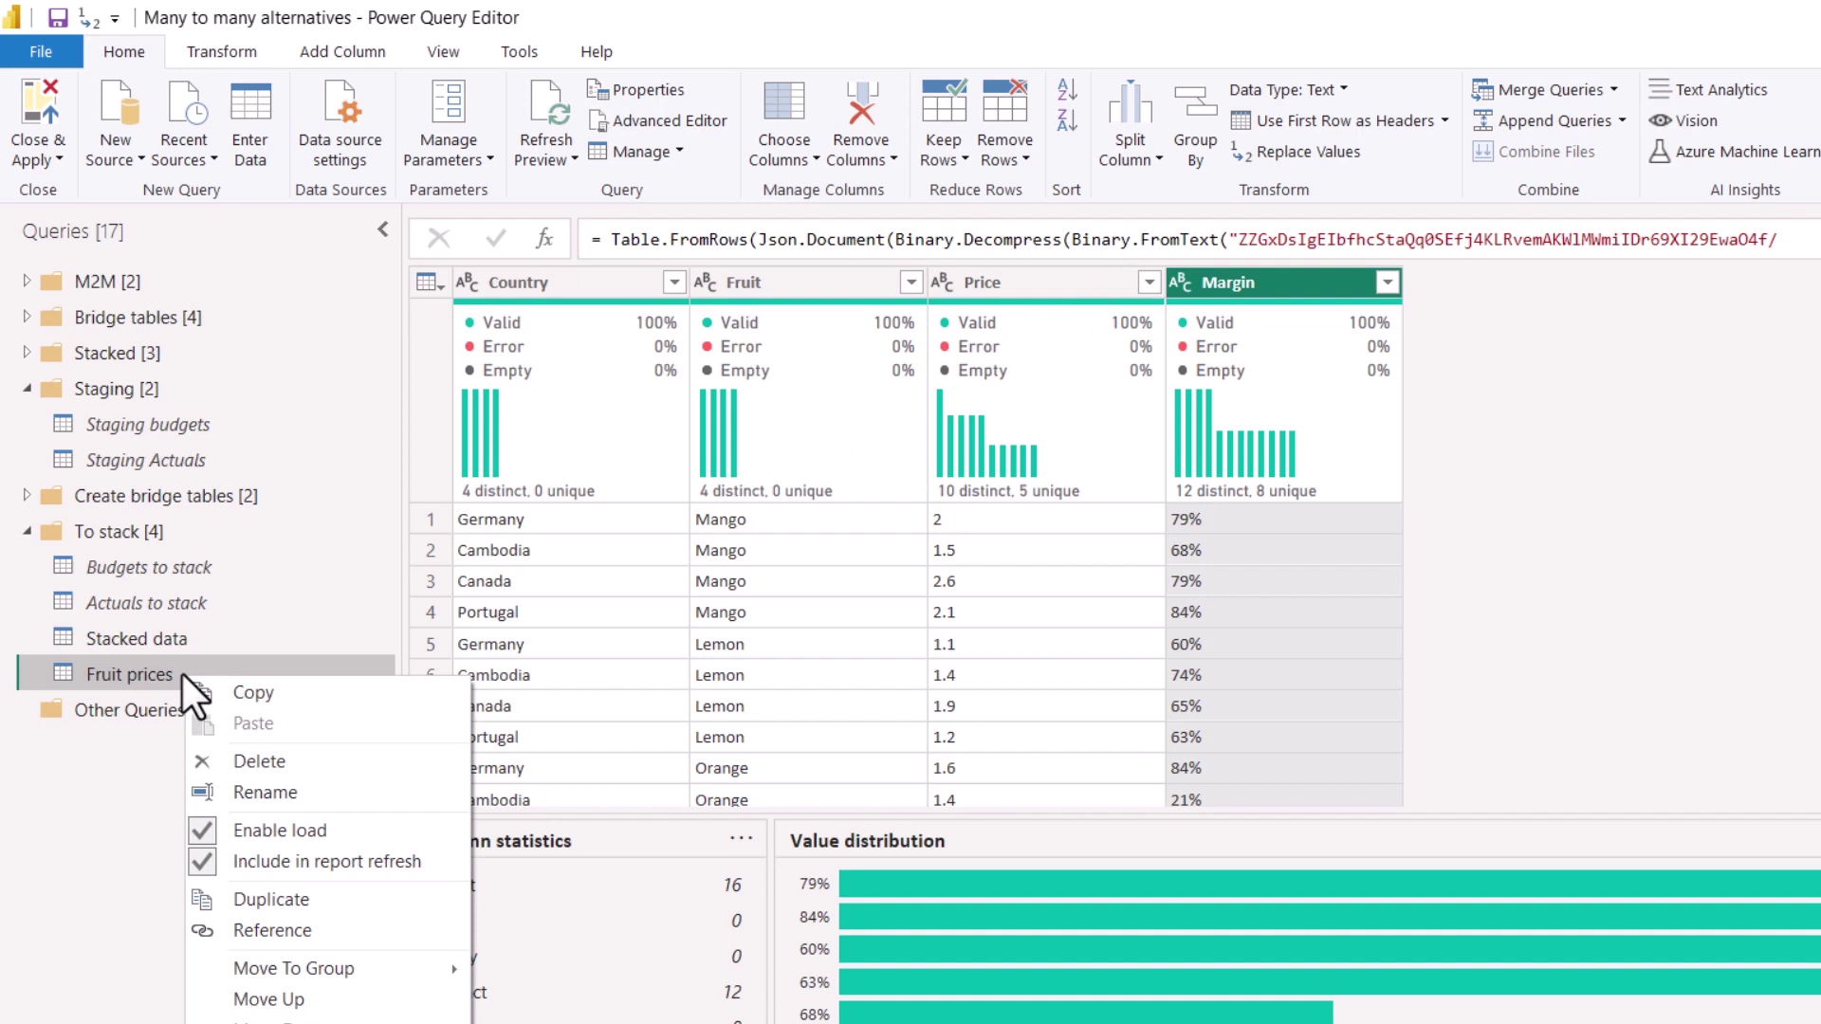
left_click(271, 823)
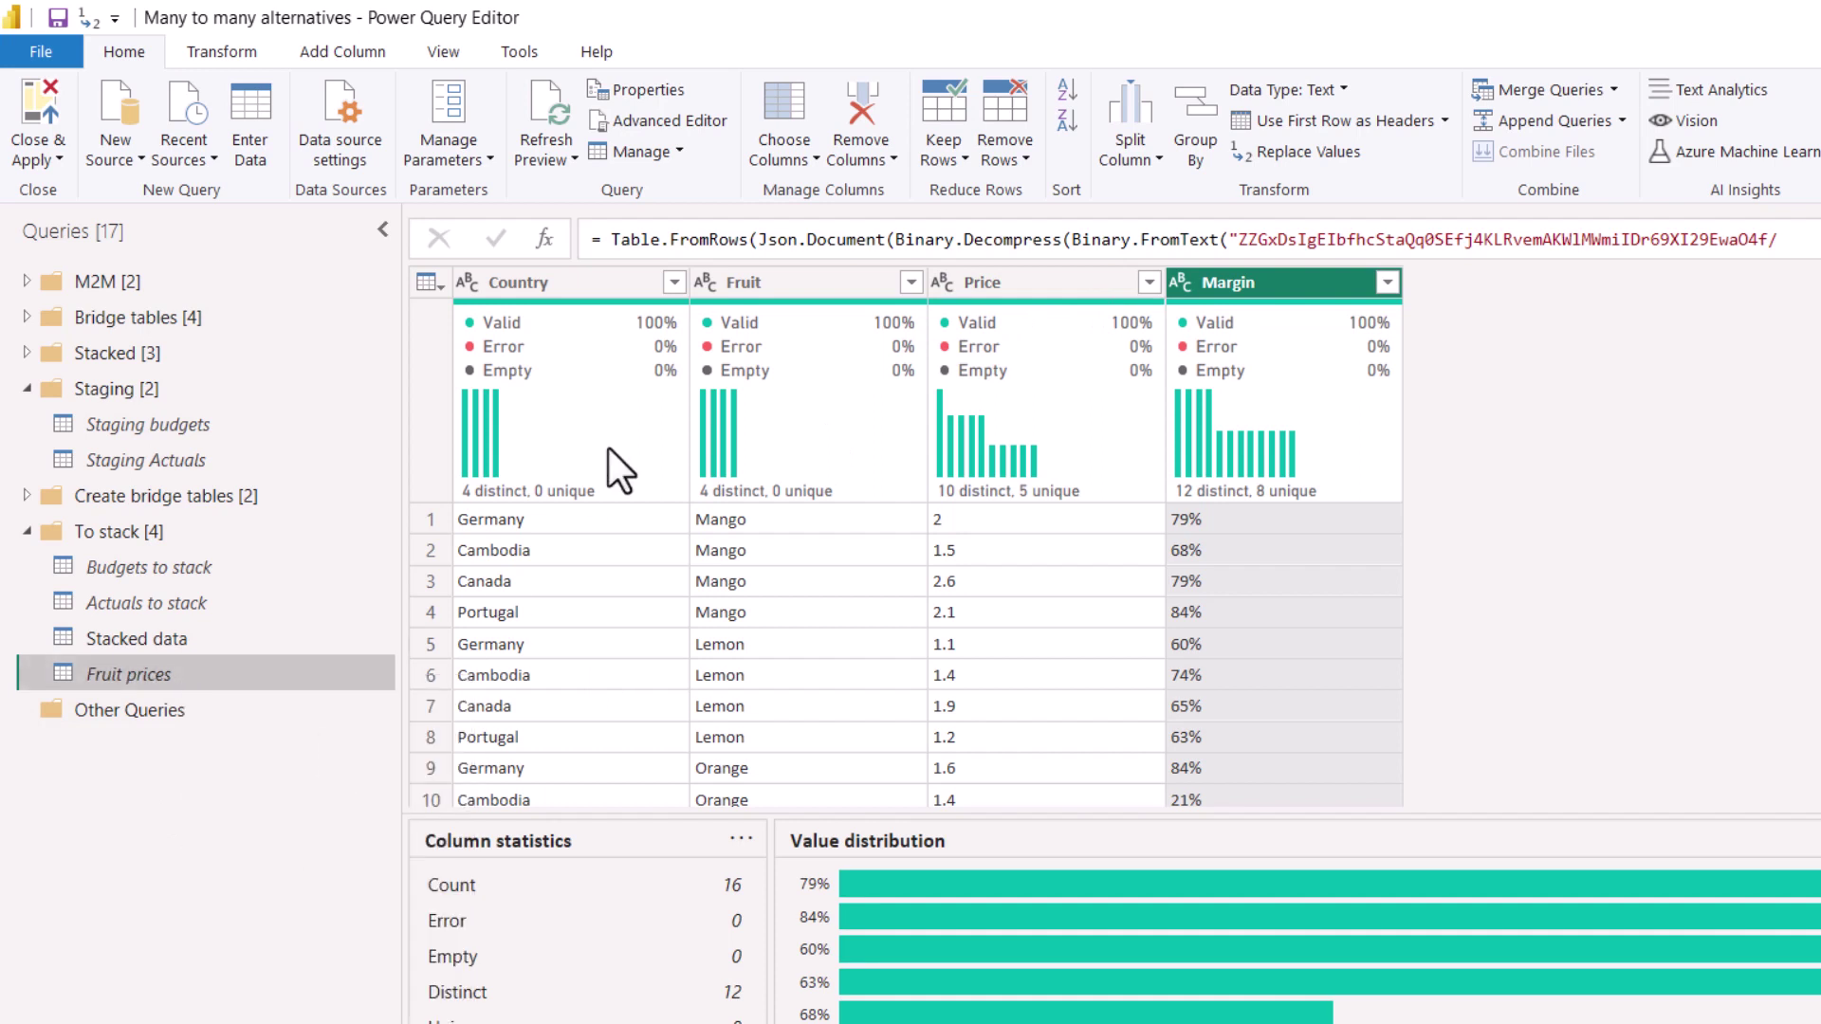
left_click(1009, 283, "ctrl")
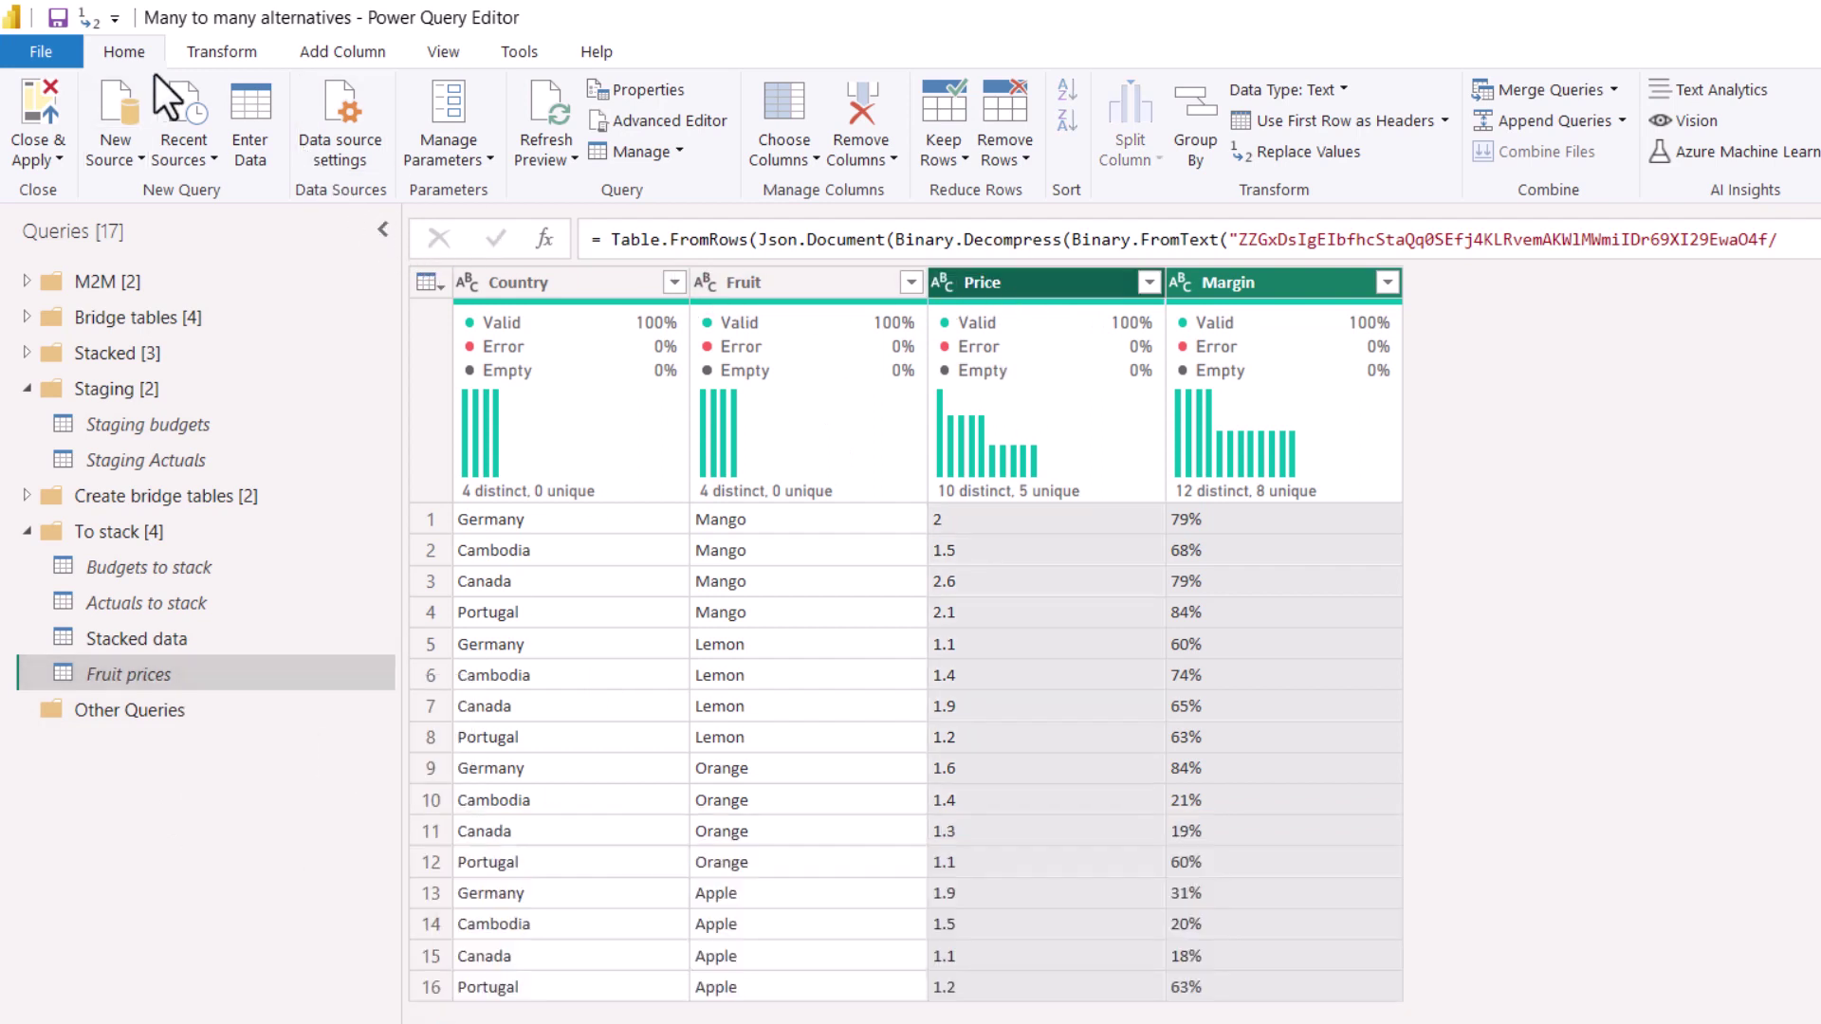
left_click(218, 55)
left_click(381, 134)
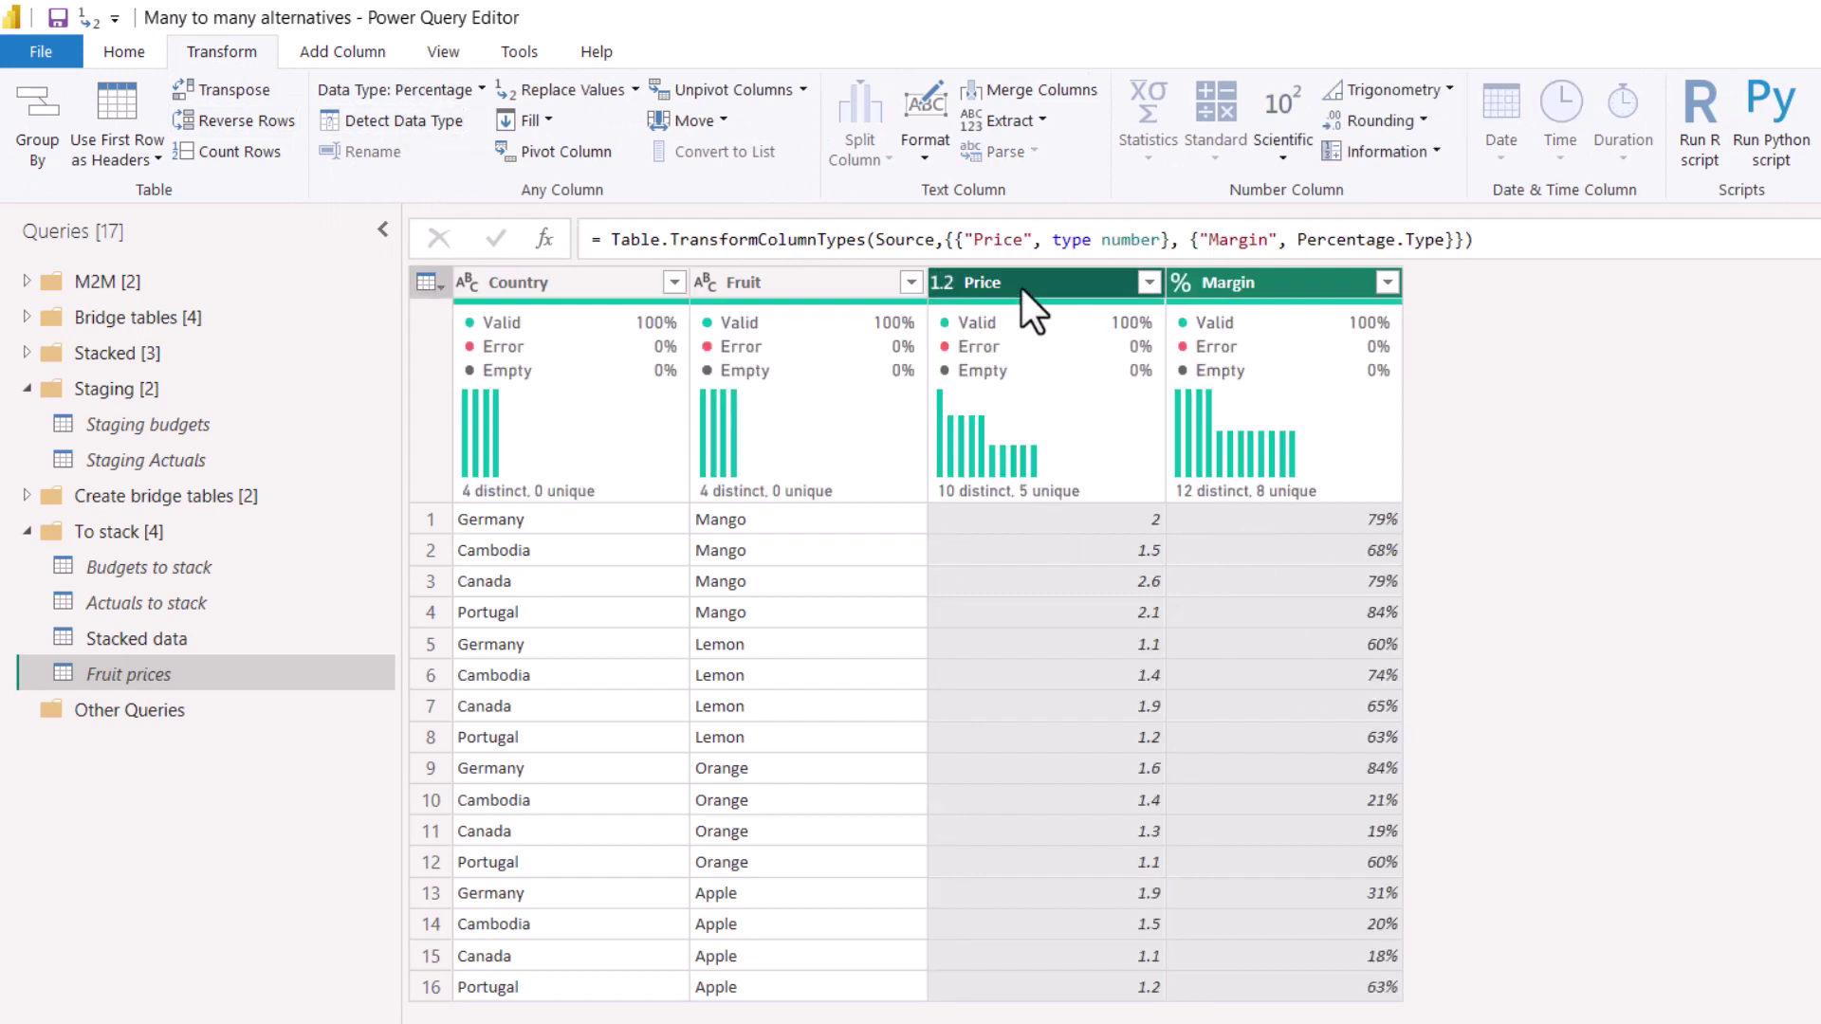
Unpivot only the selected Price and Margin columns in Fruit prices, and rename the Attribute column to Custom.
left_click(805, 91)
left_click(783, 187)
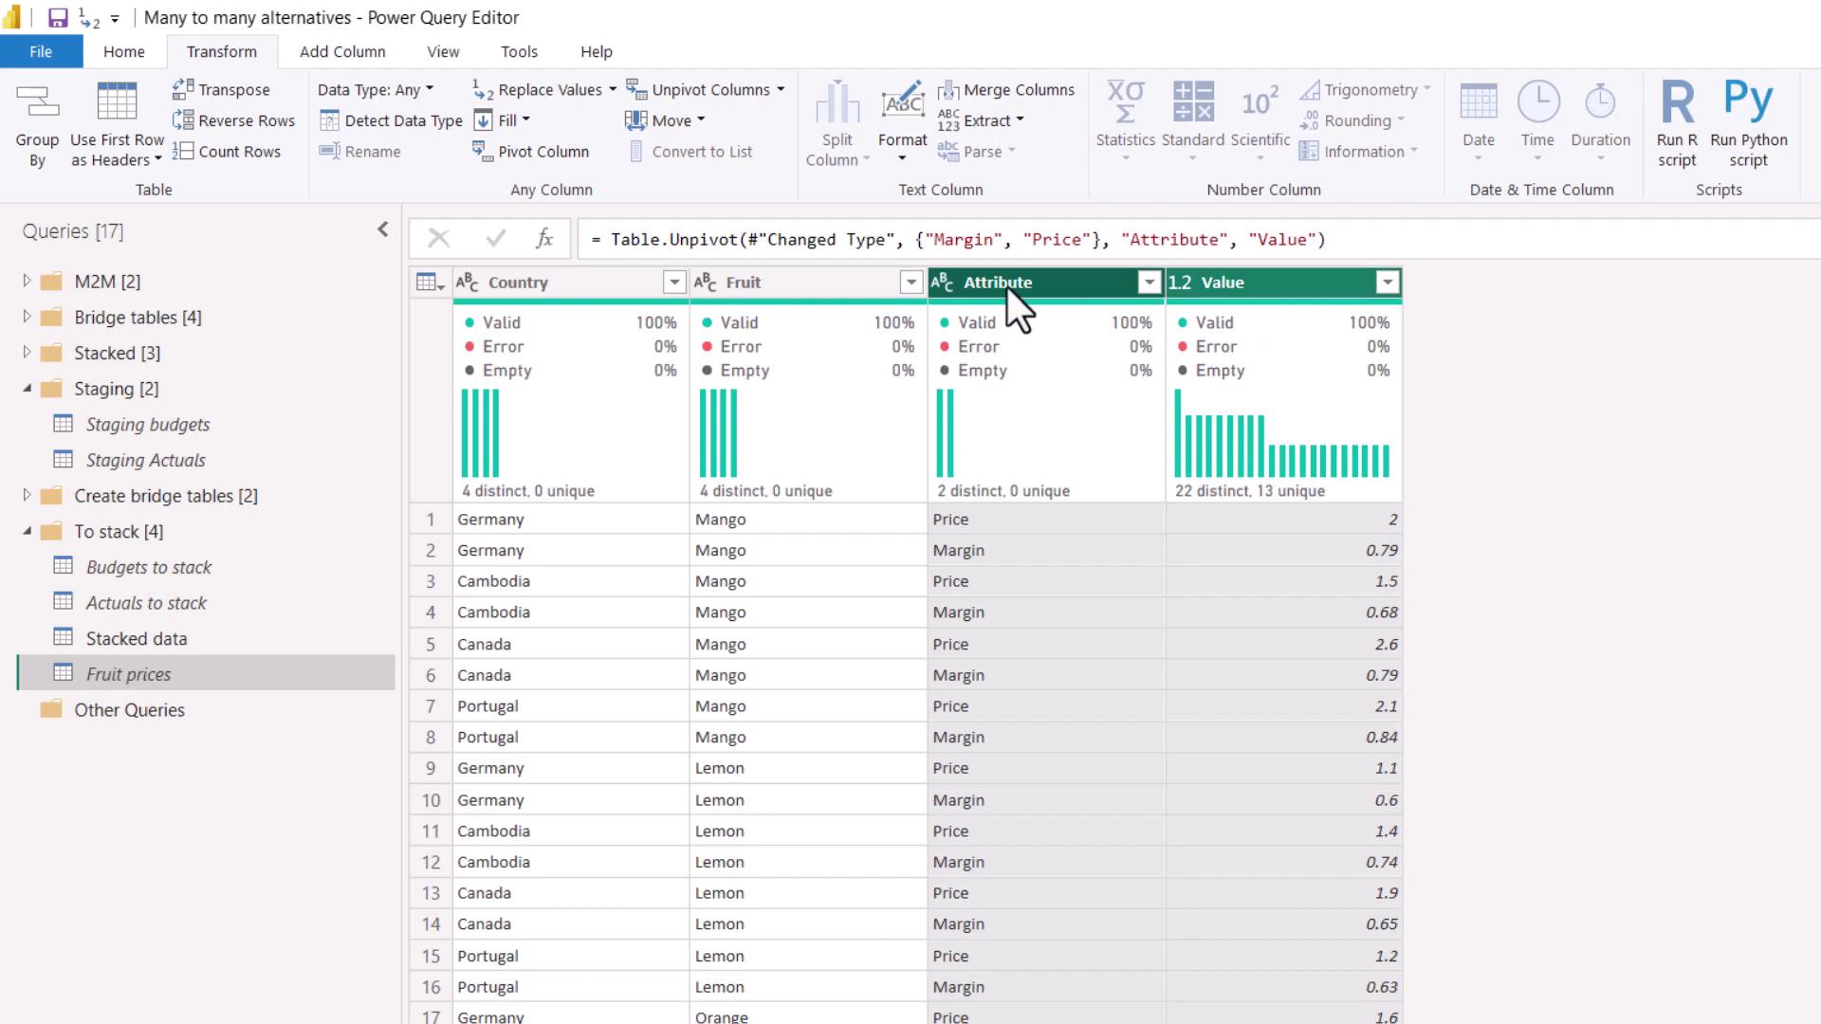
double_click(1033, 283)
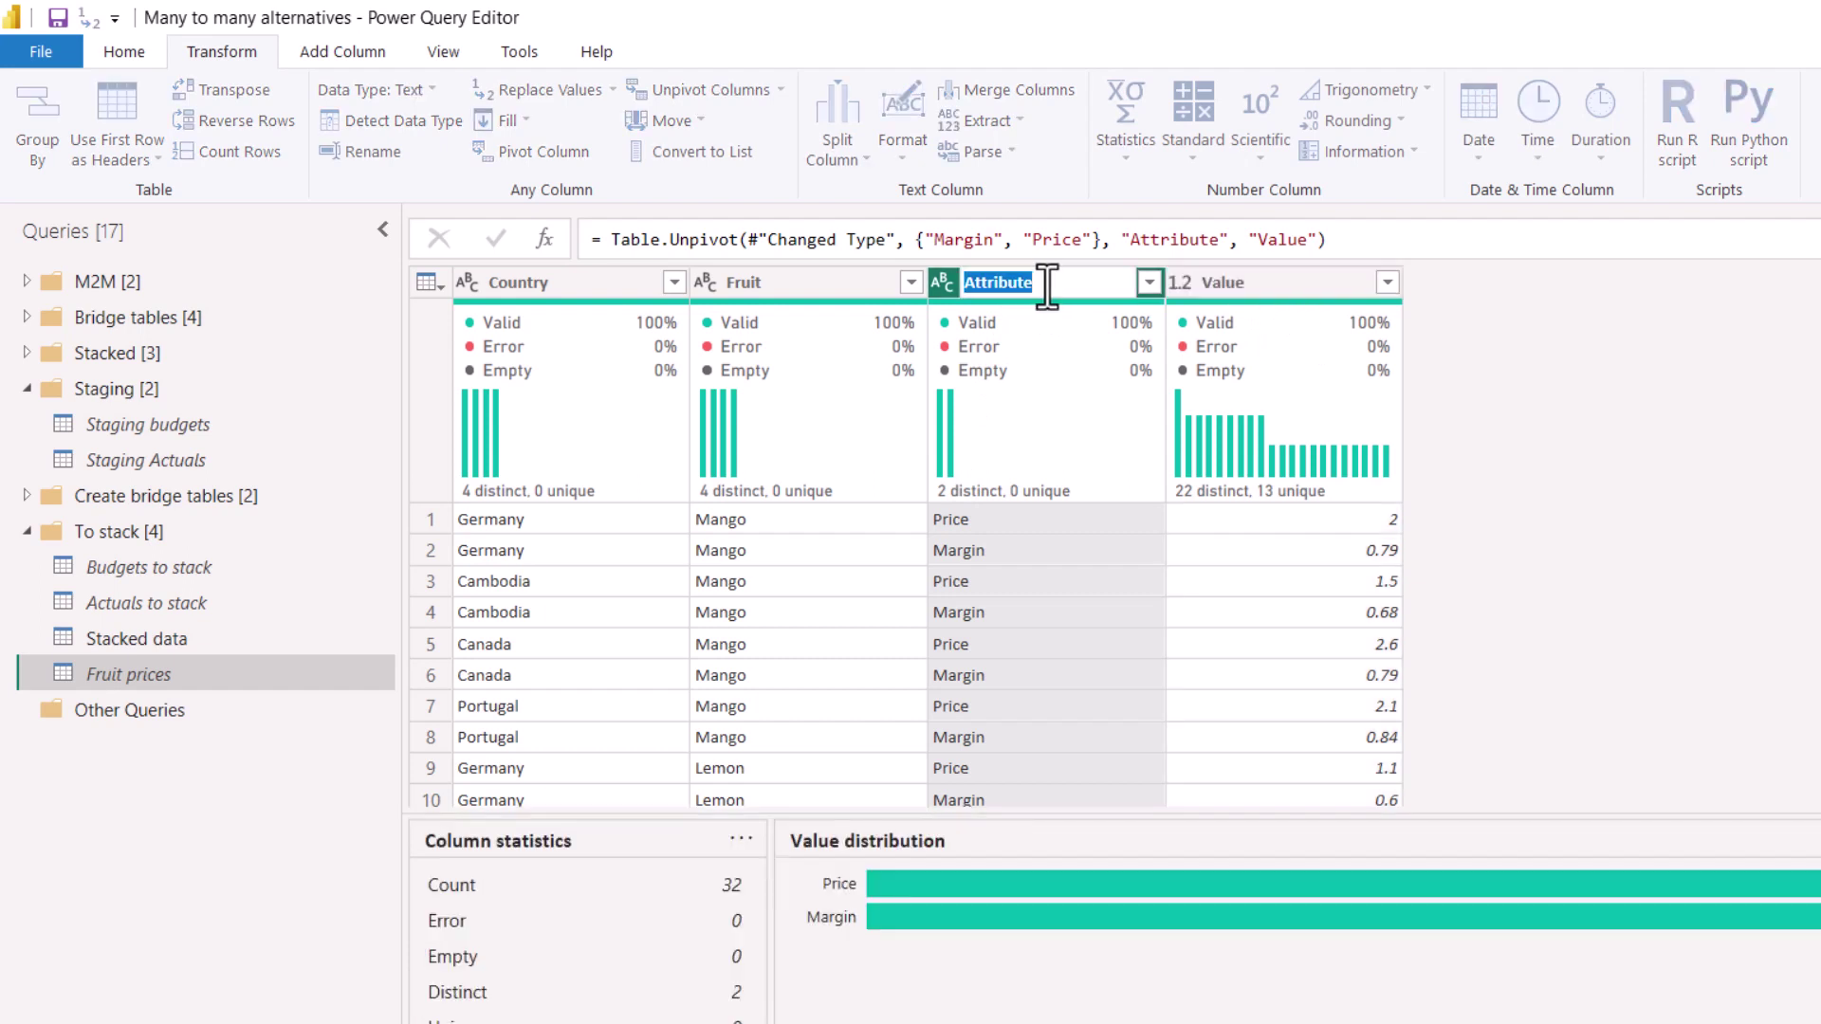
type("Custom")
key("Return")
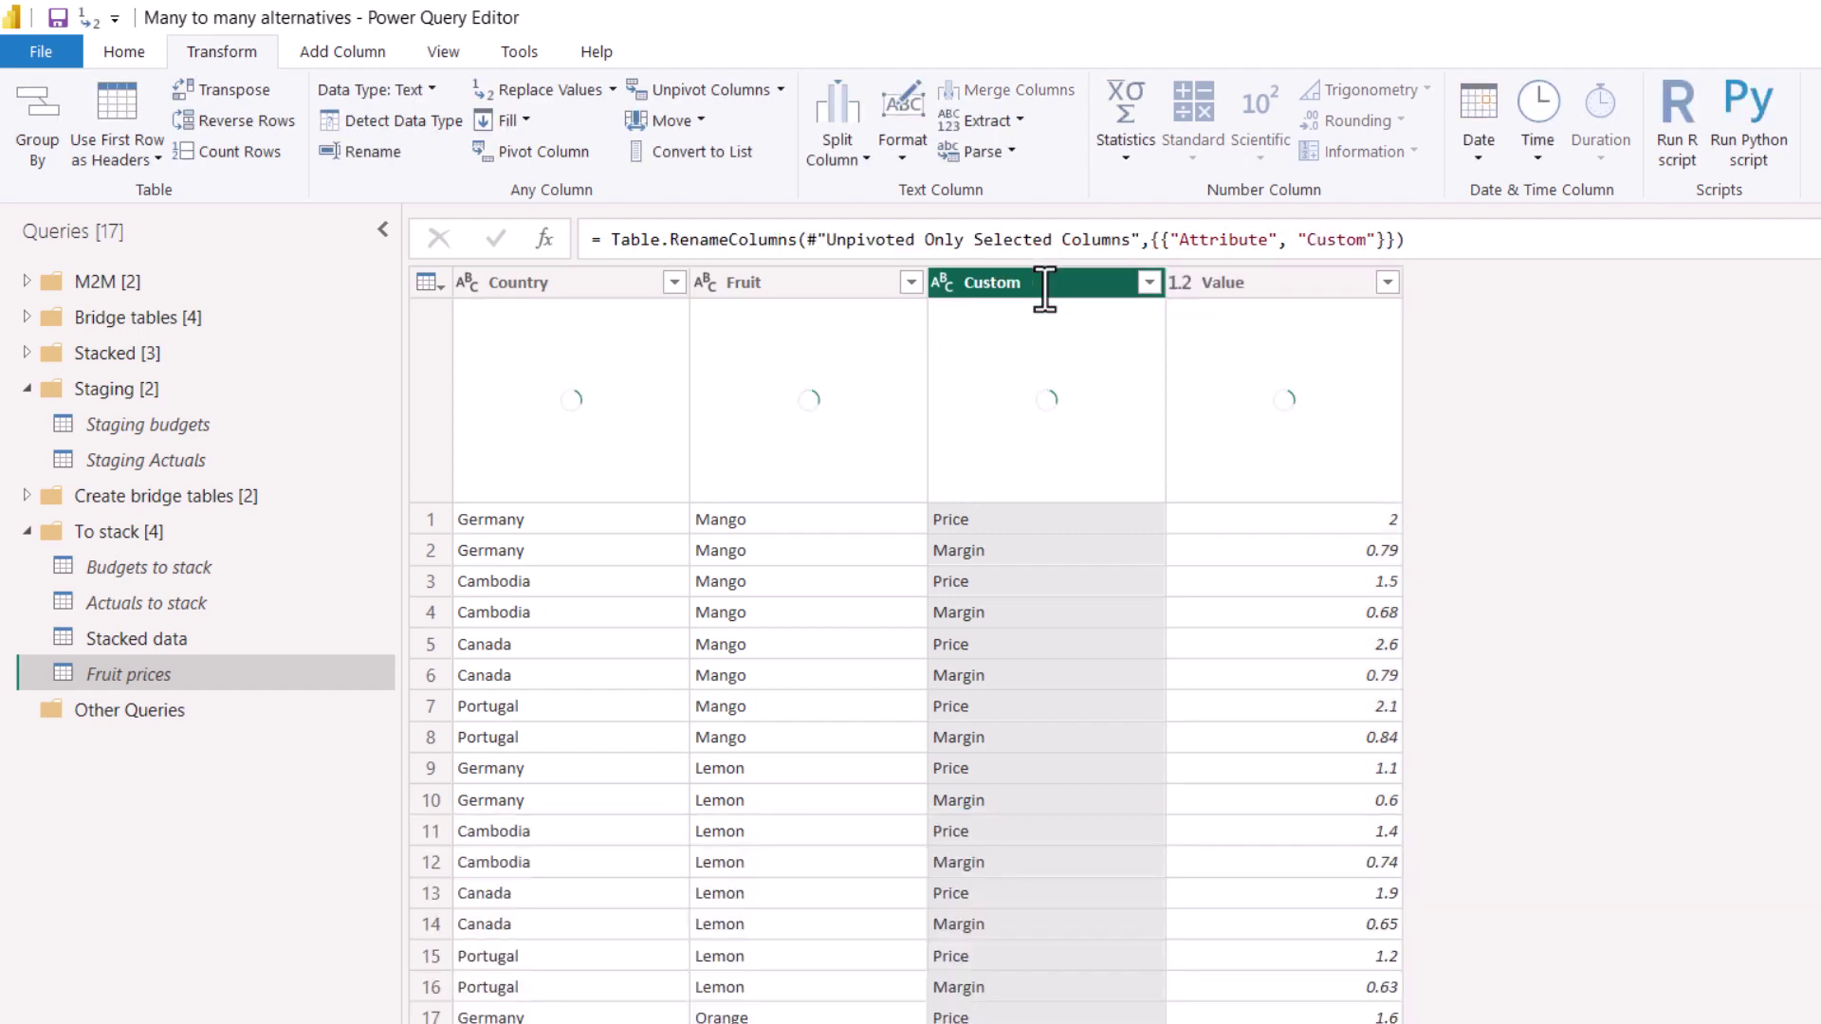
key("Right")
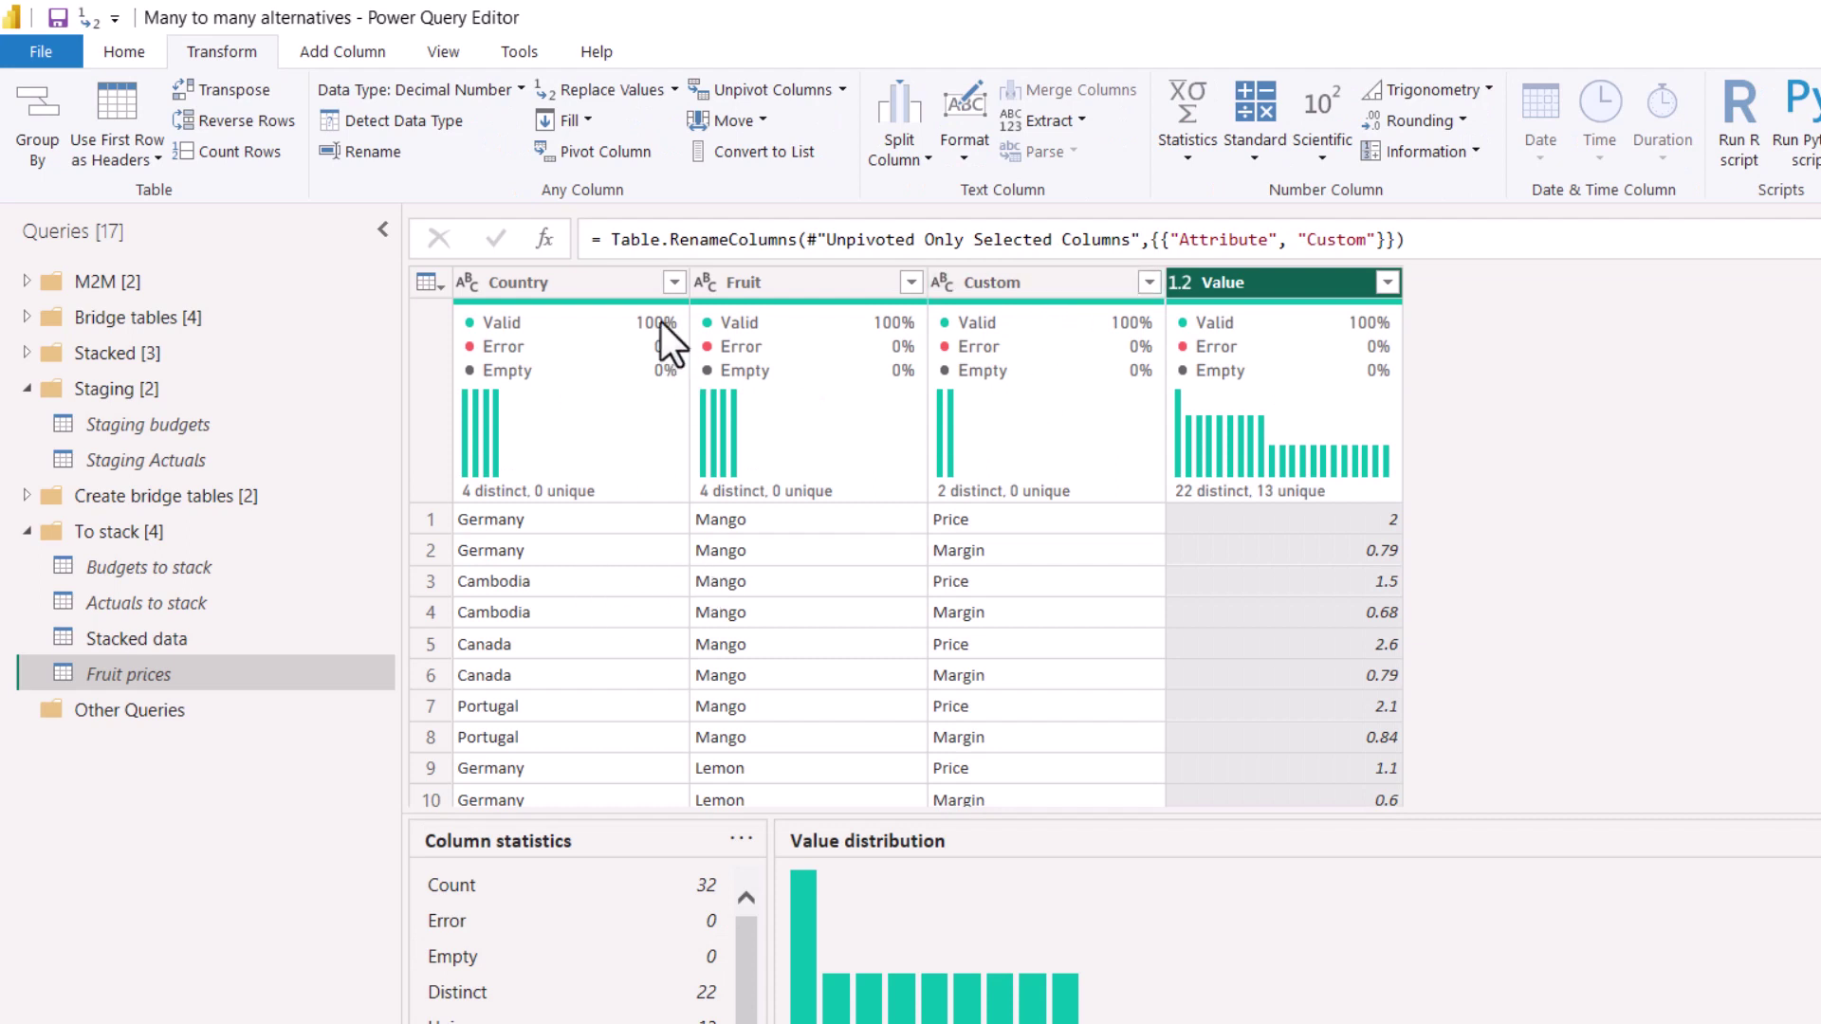
Edit the Source step of Stacked data to append three or more tables, adding Fruit prices after Budgets to stack and Actuals to stack.
left_click(201, 629)
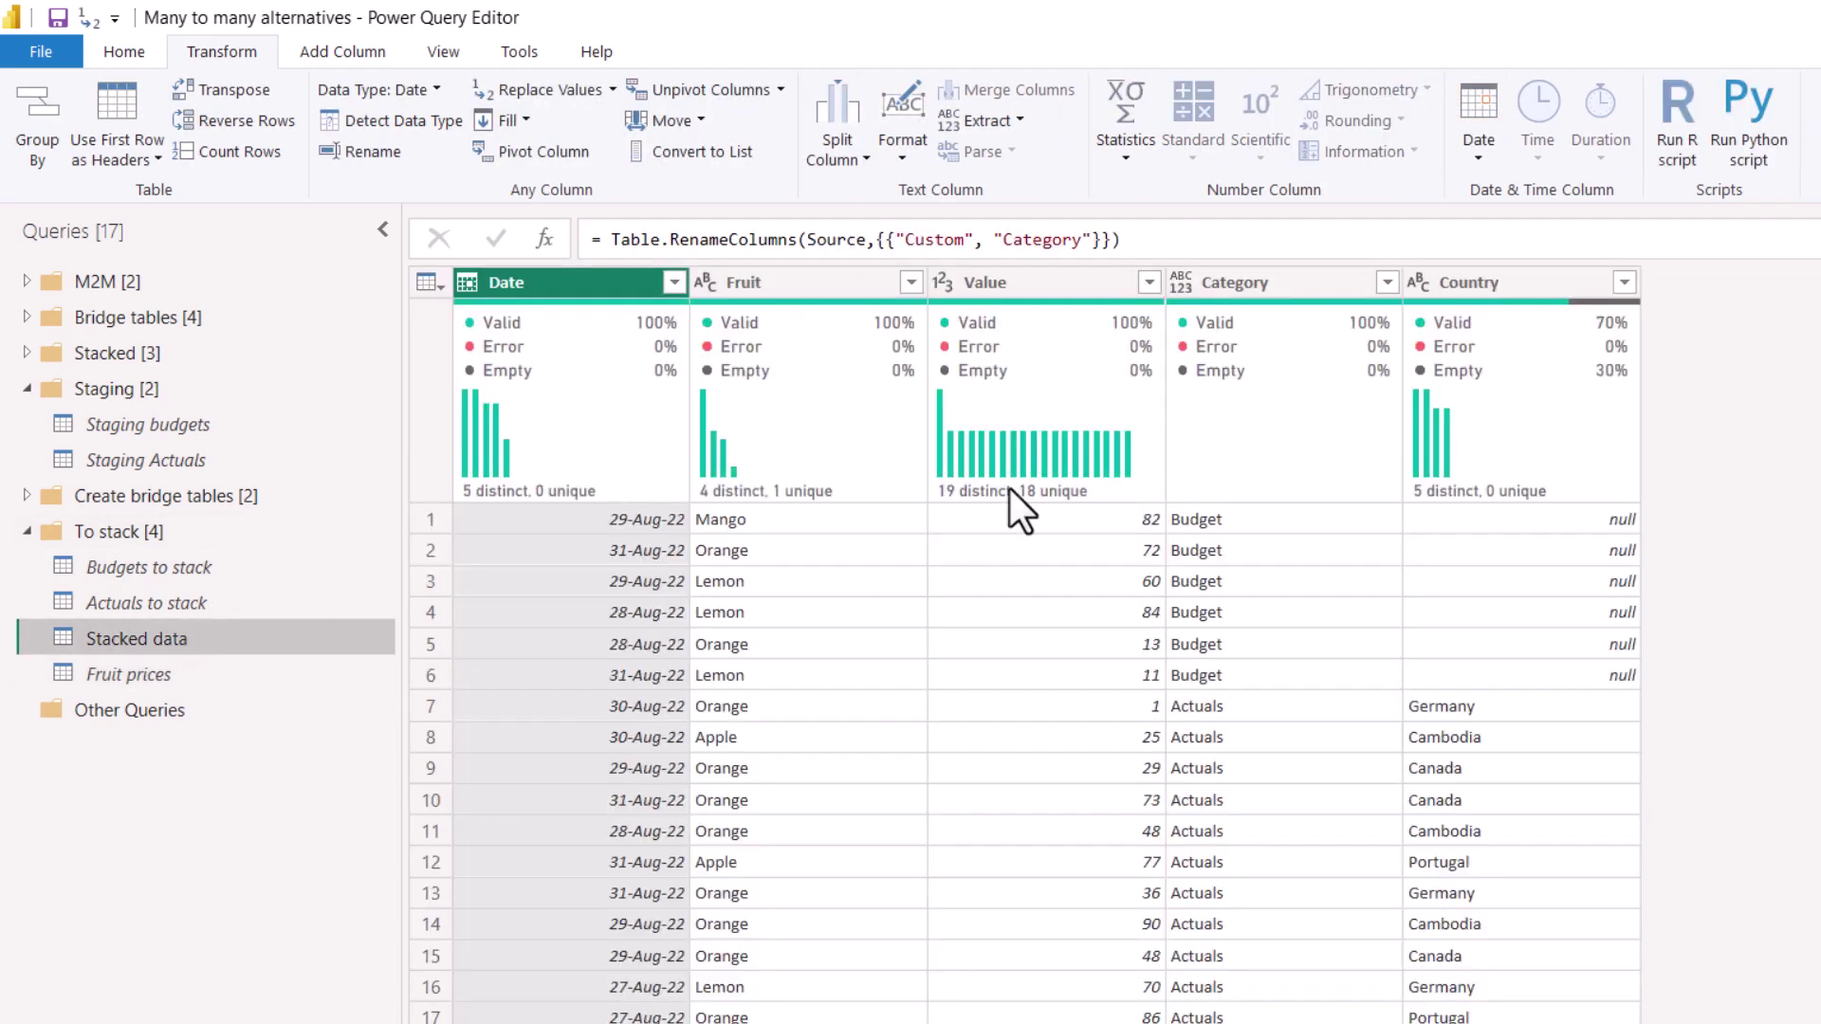
left_click(1487, 285)
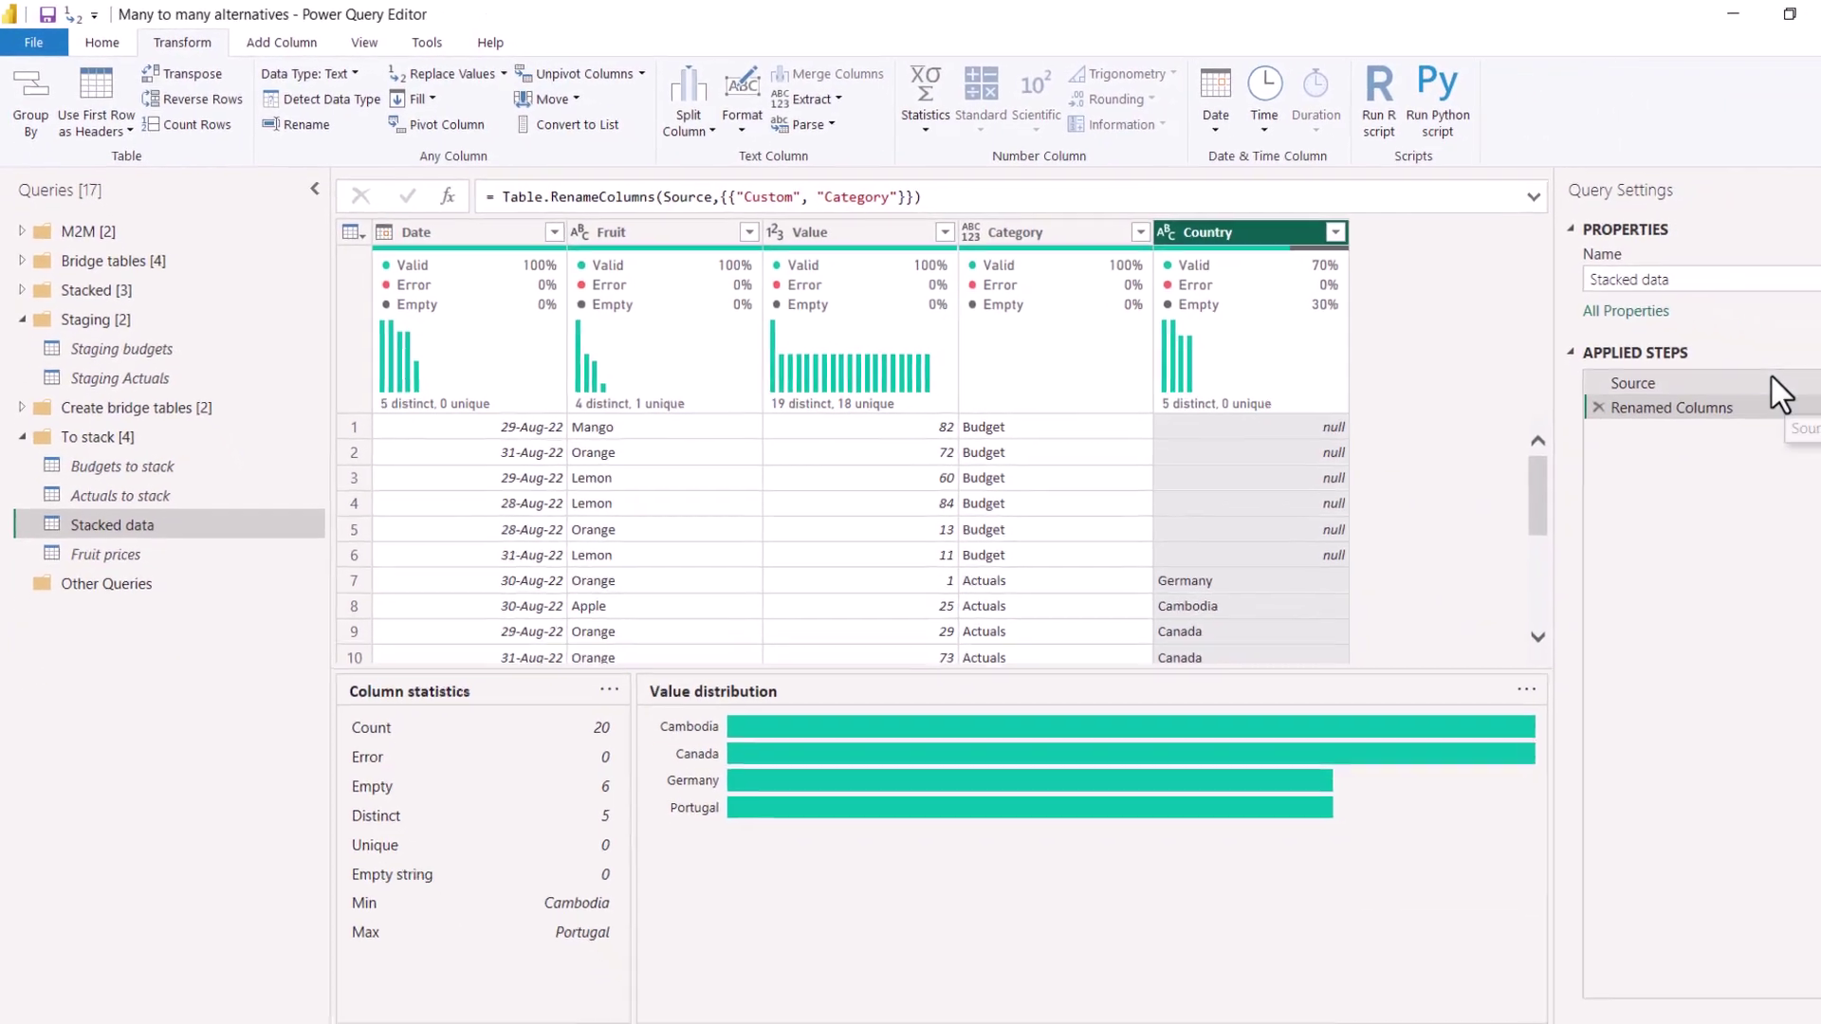
left_click(1778, 385)
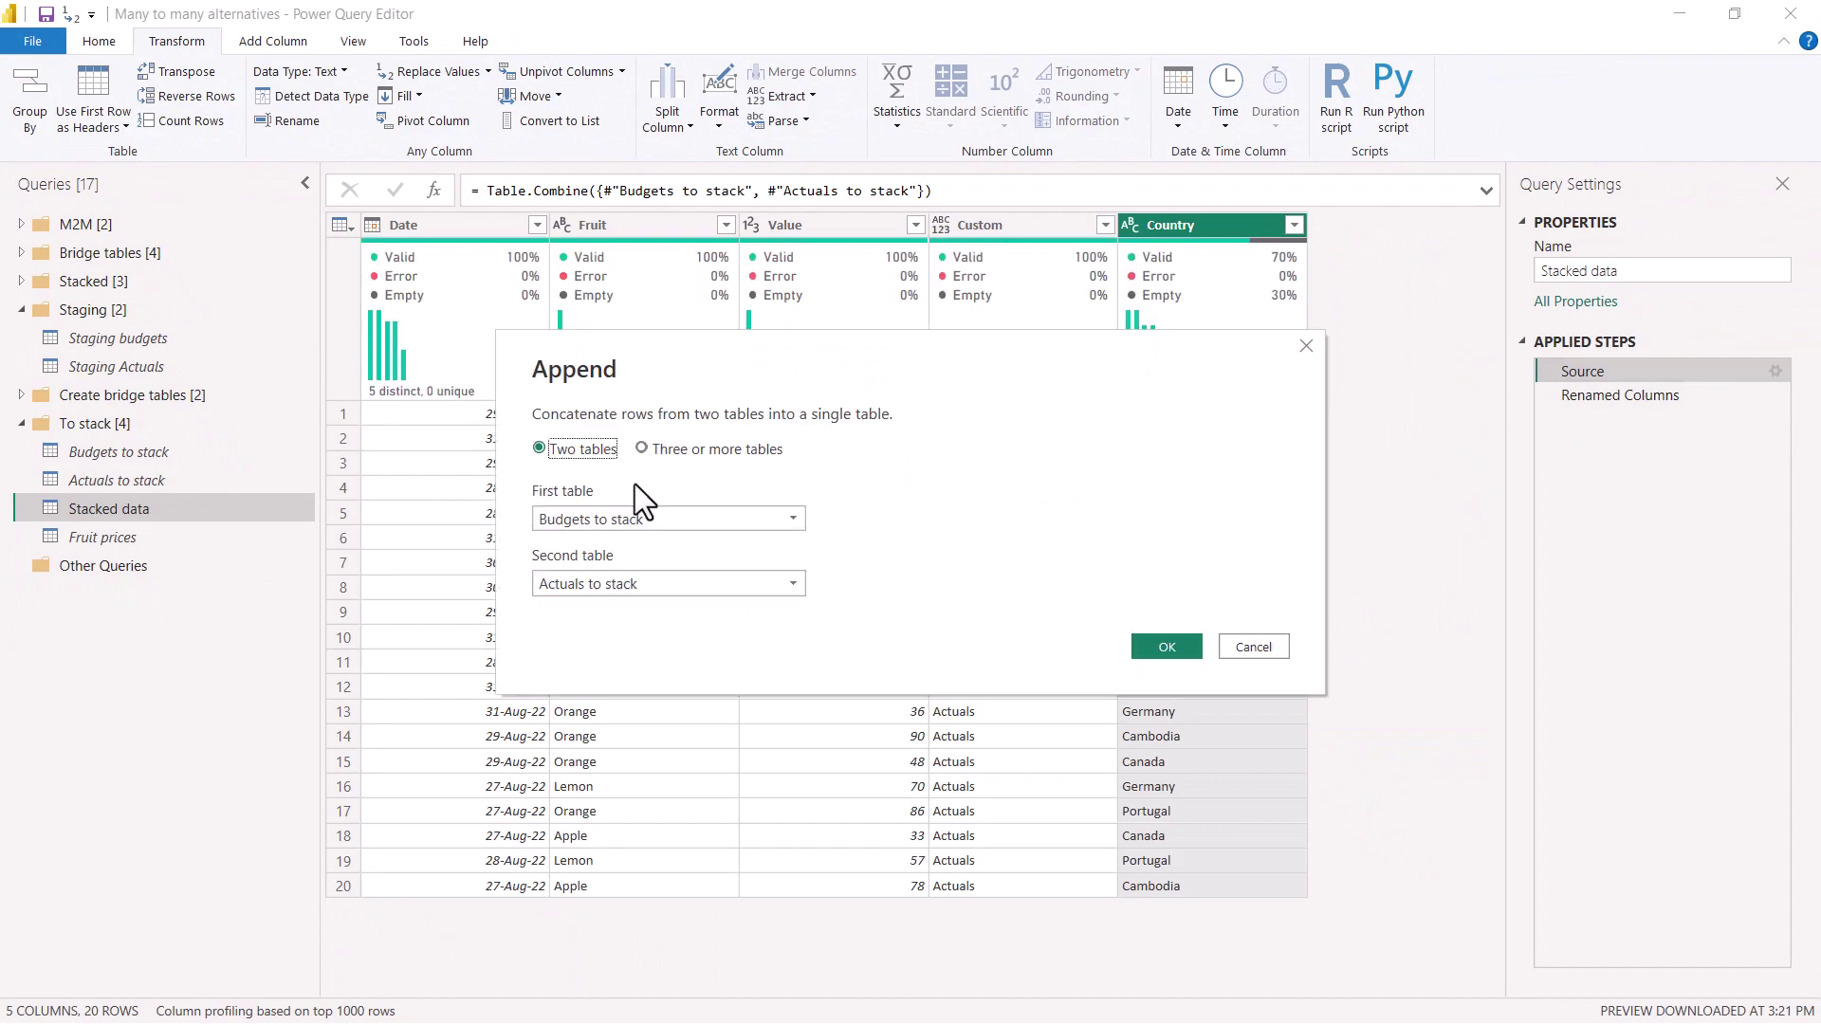
left_click(667, 455)
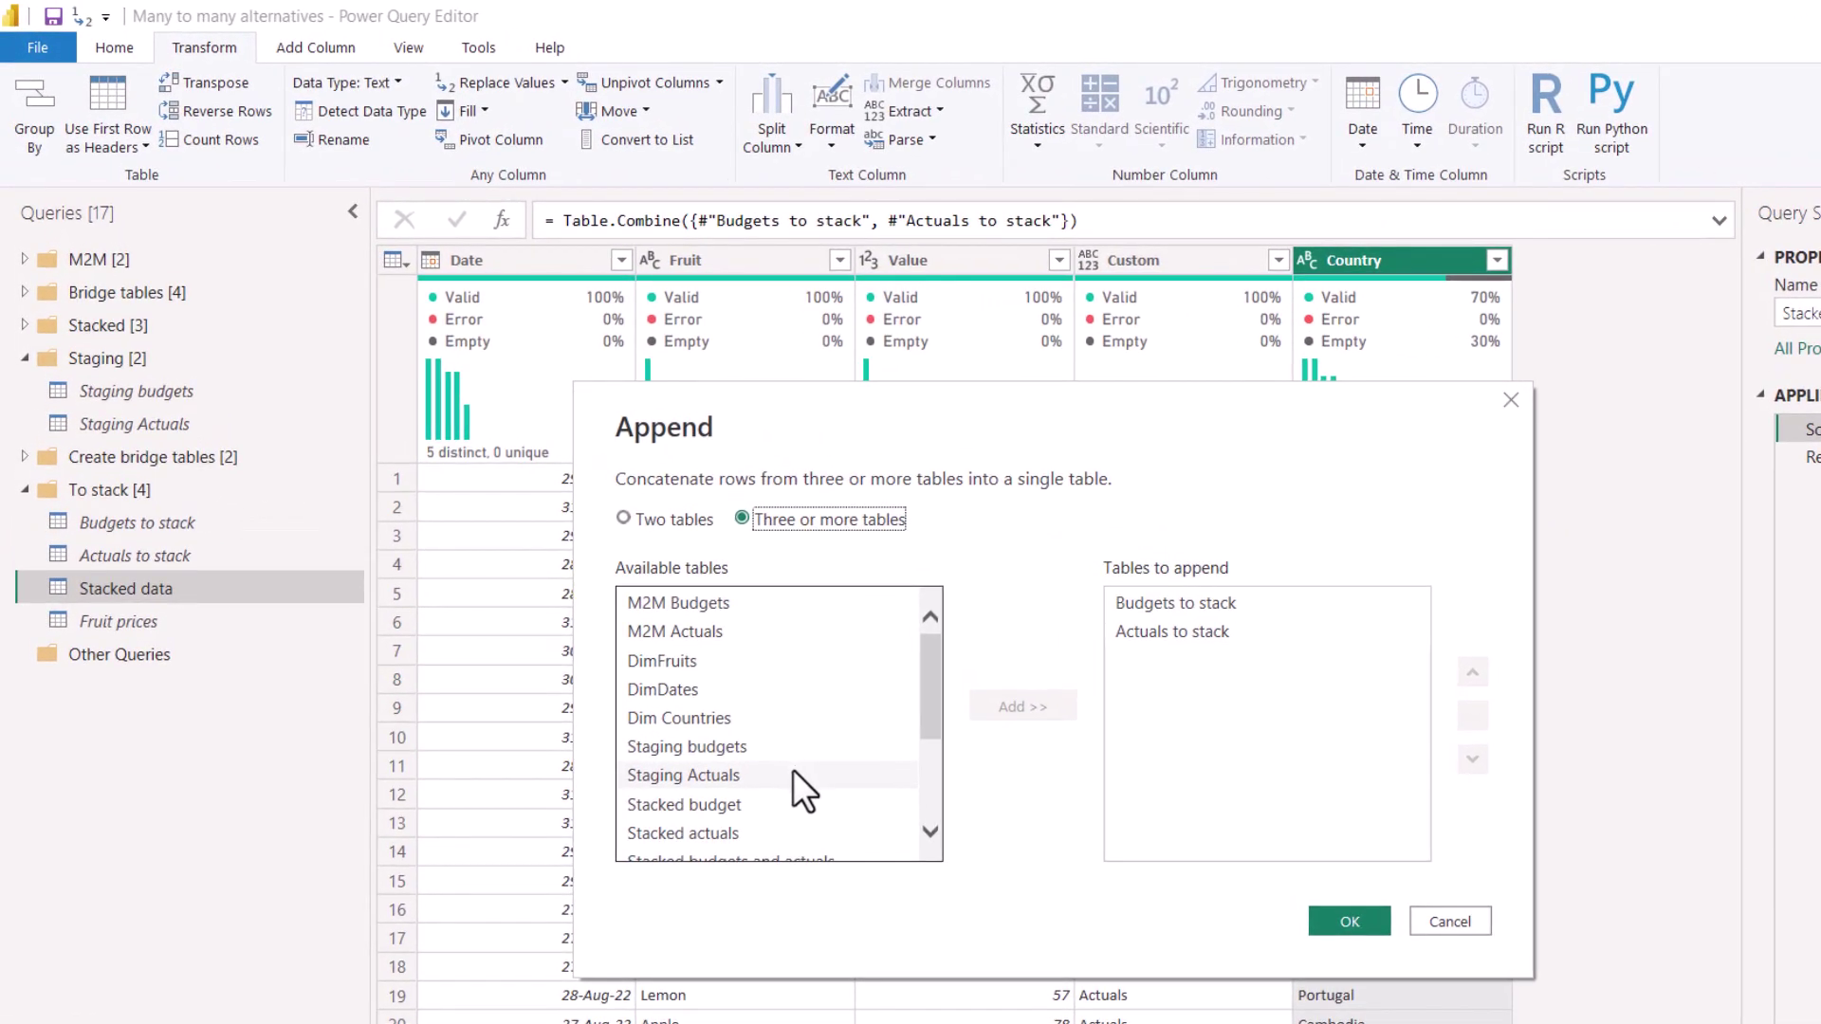
scroll(793, 770, "down", 2)
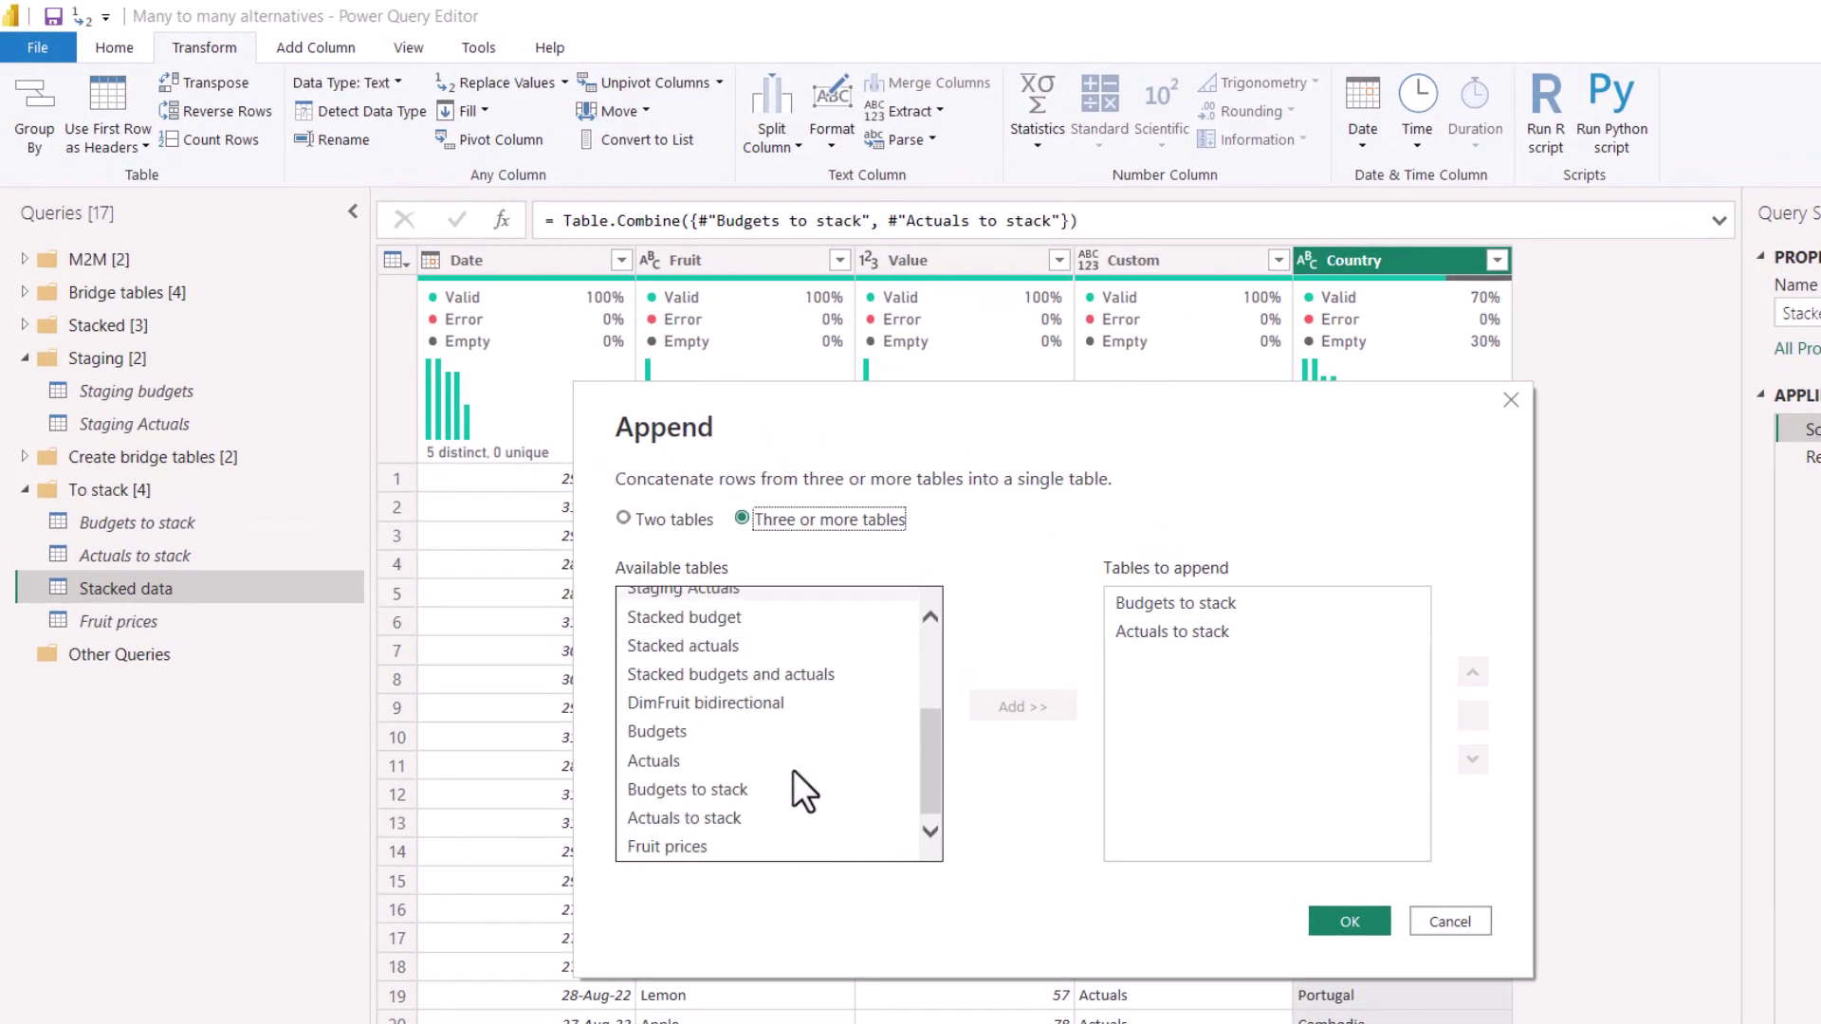
left_click(731, 835)
double_click(732, 835)
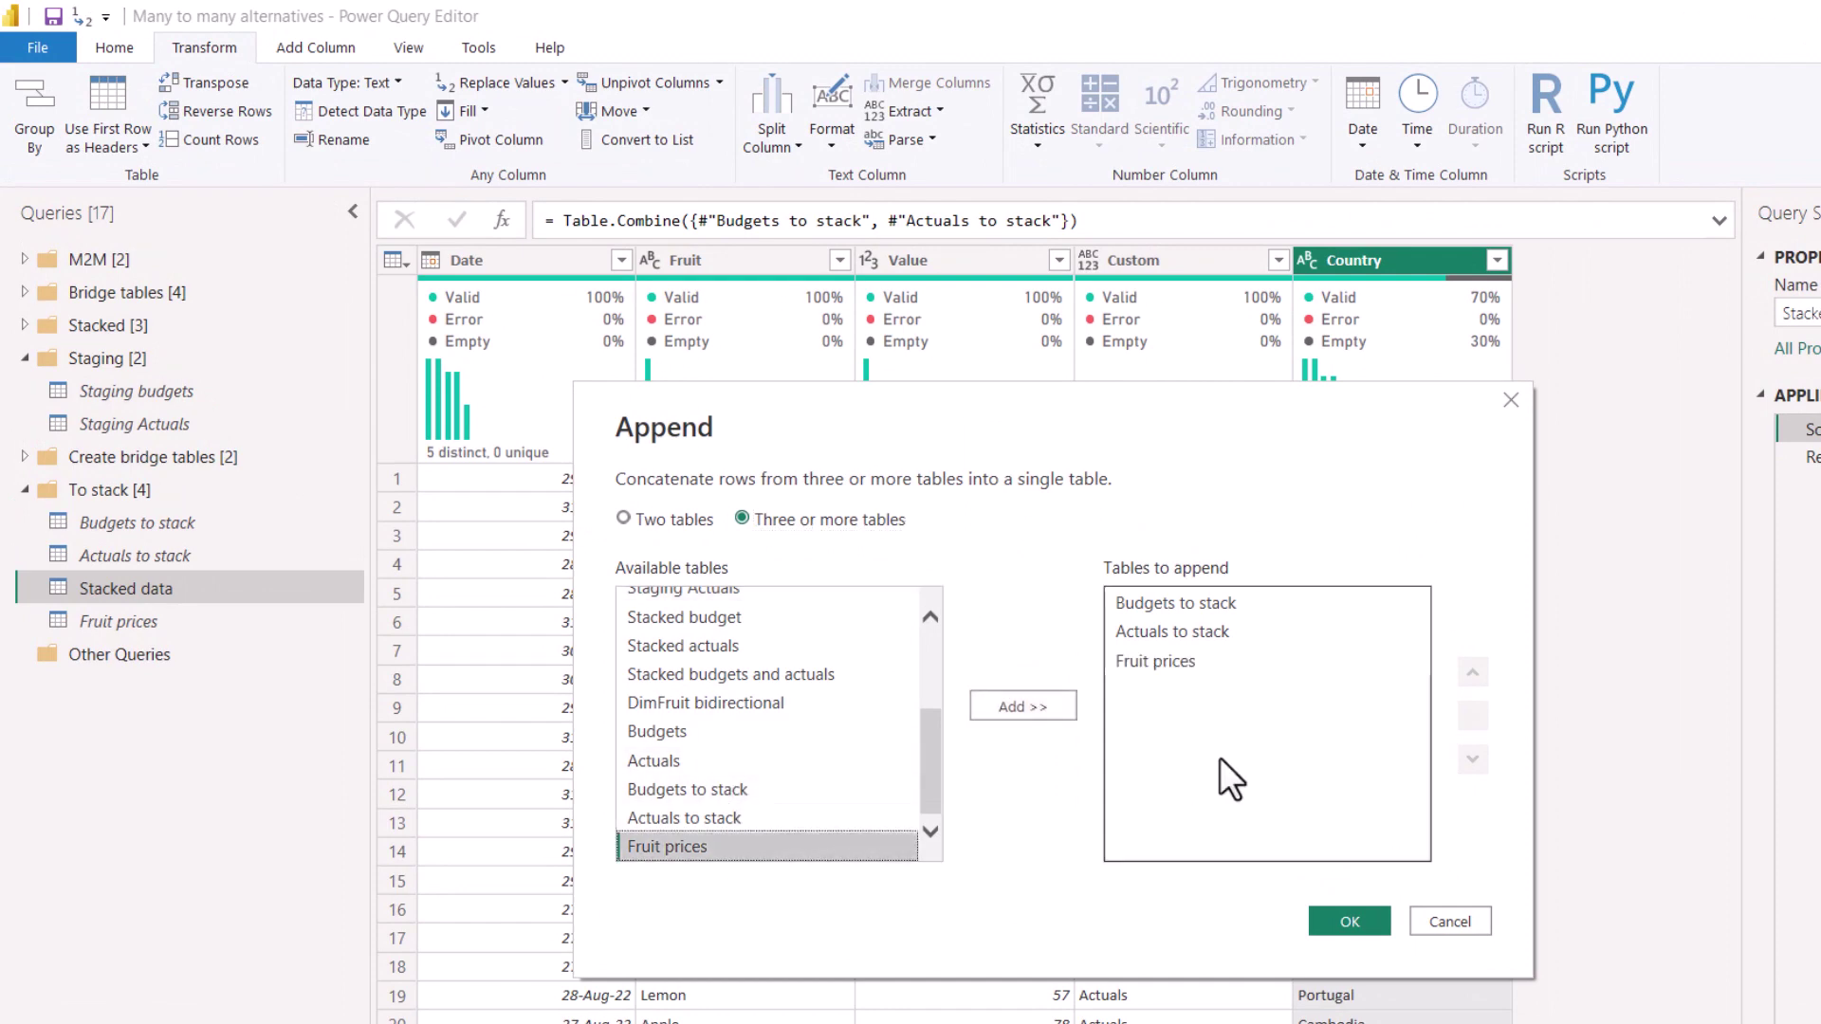
left_click(1351, 920)
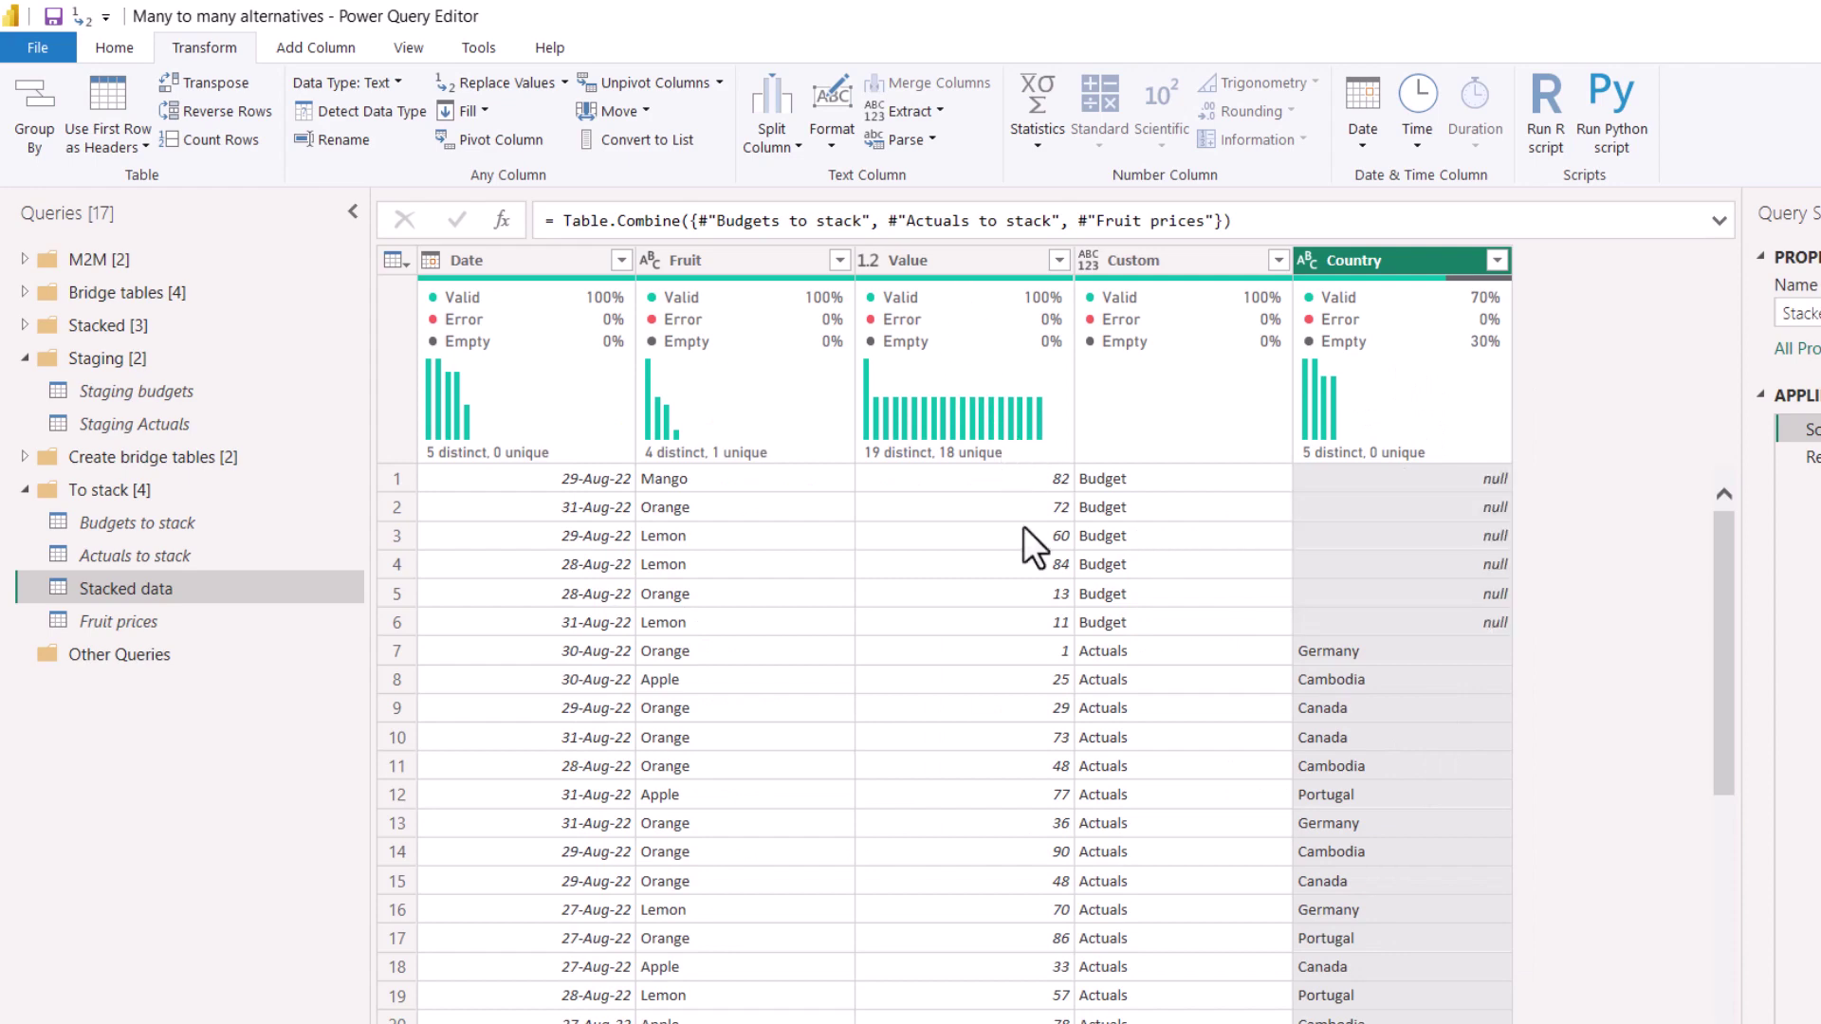
scroll(1146, 824, "down", 9)
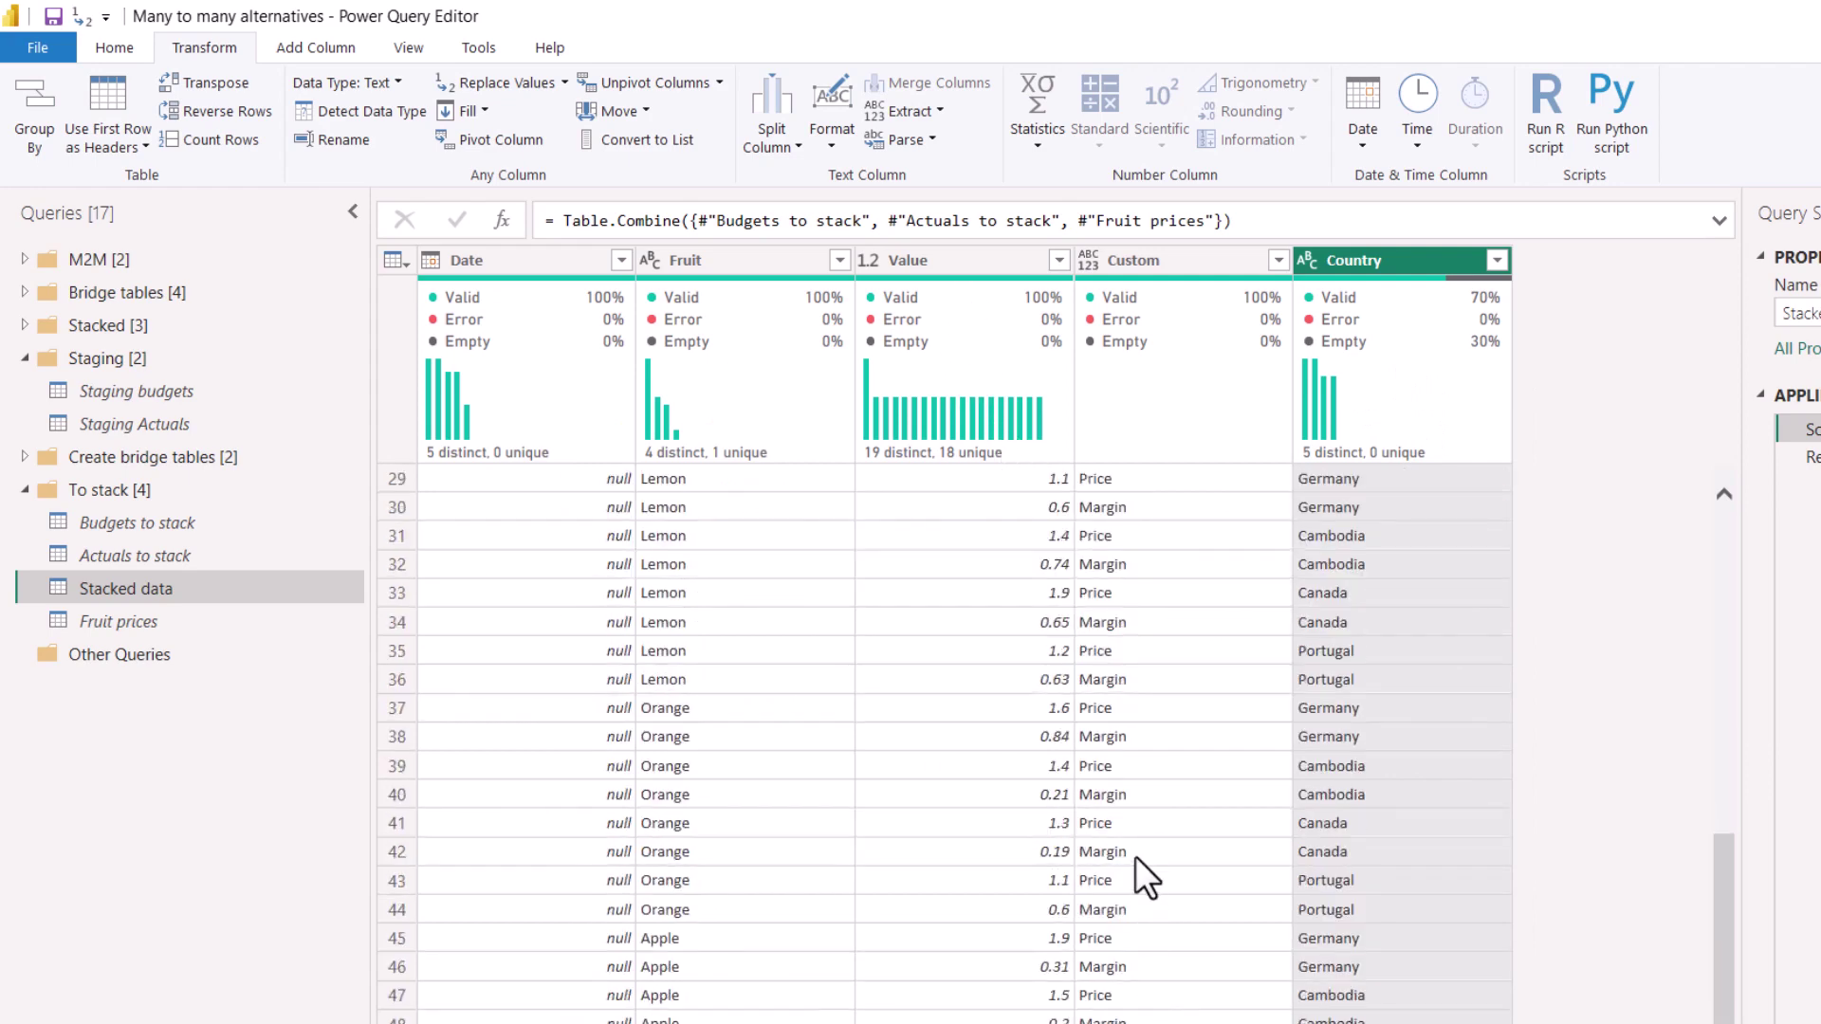
scroll(1140, 891, "up", 9)
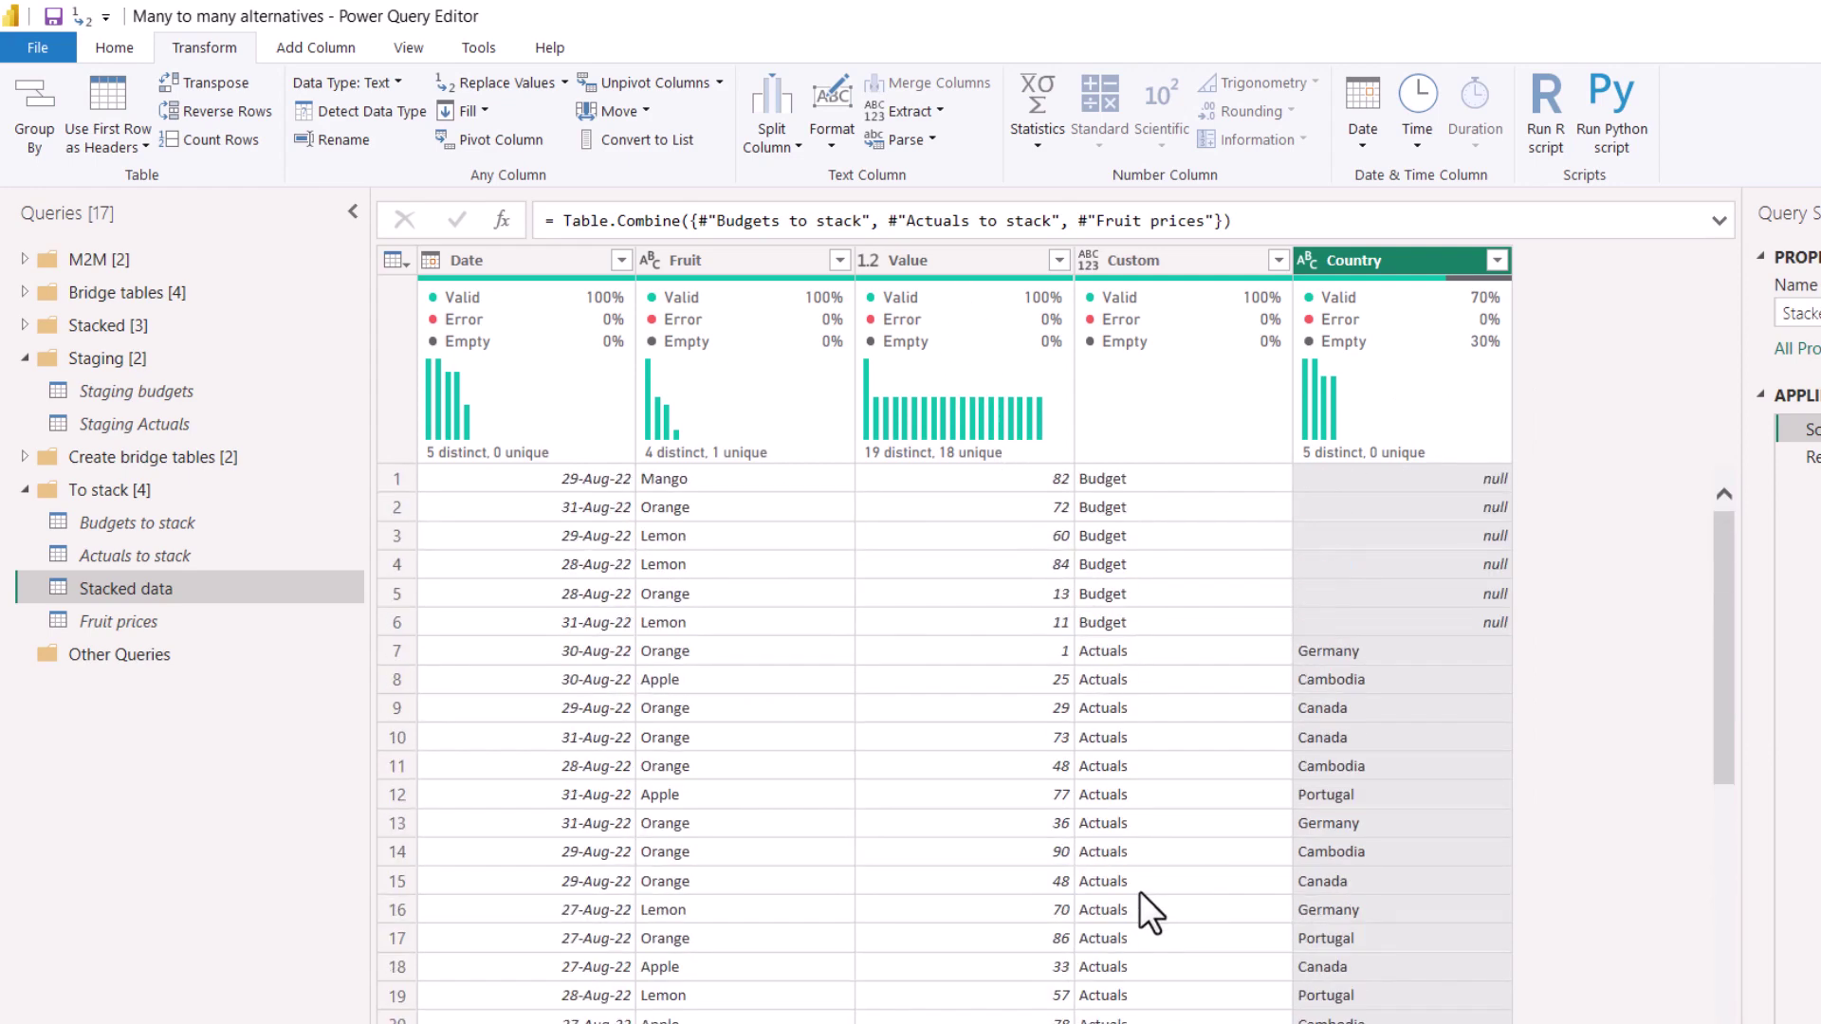
Bring the Stacked data query back to its Renamed Columns step, with the Custom column renamed as Category.
left_click(1146, 259)
key("F2")
type("Category")
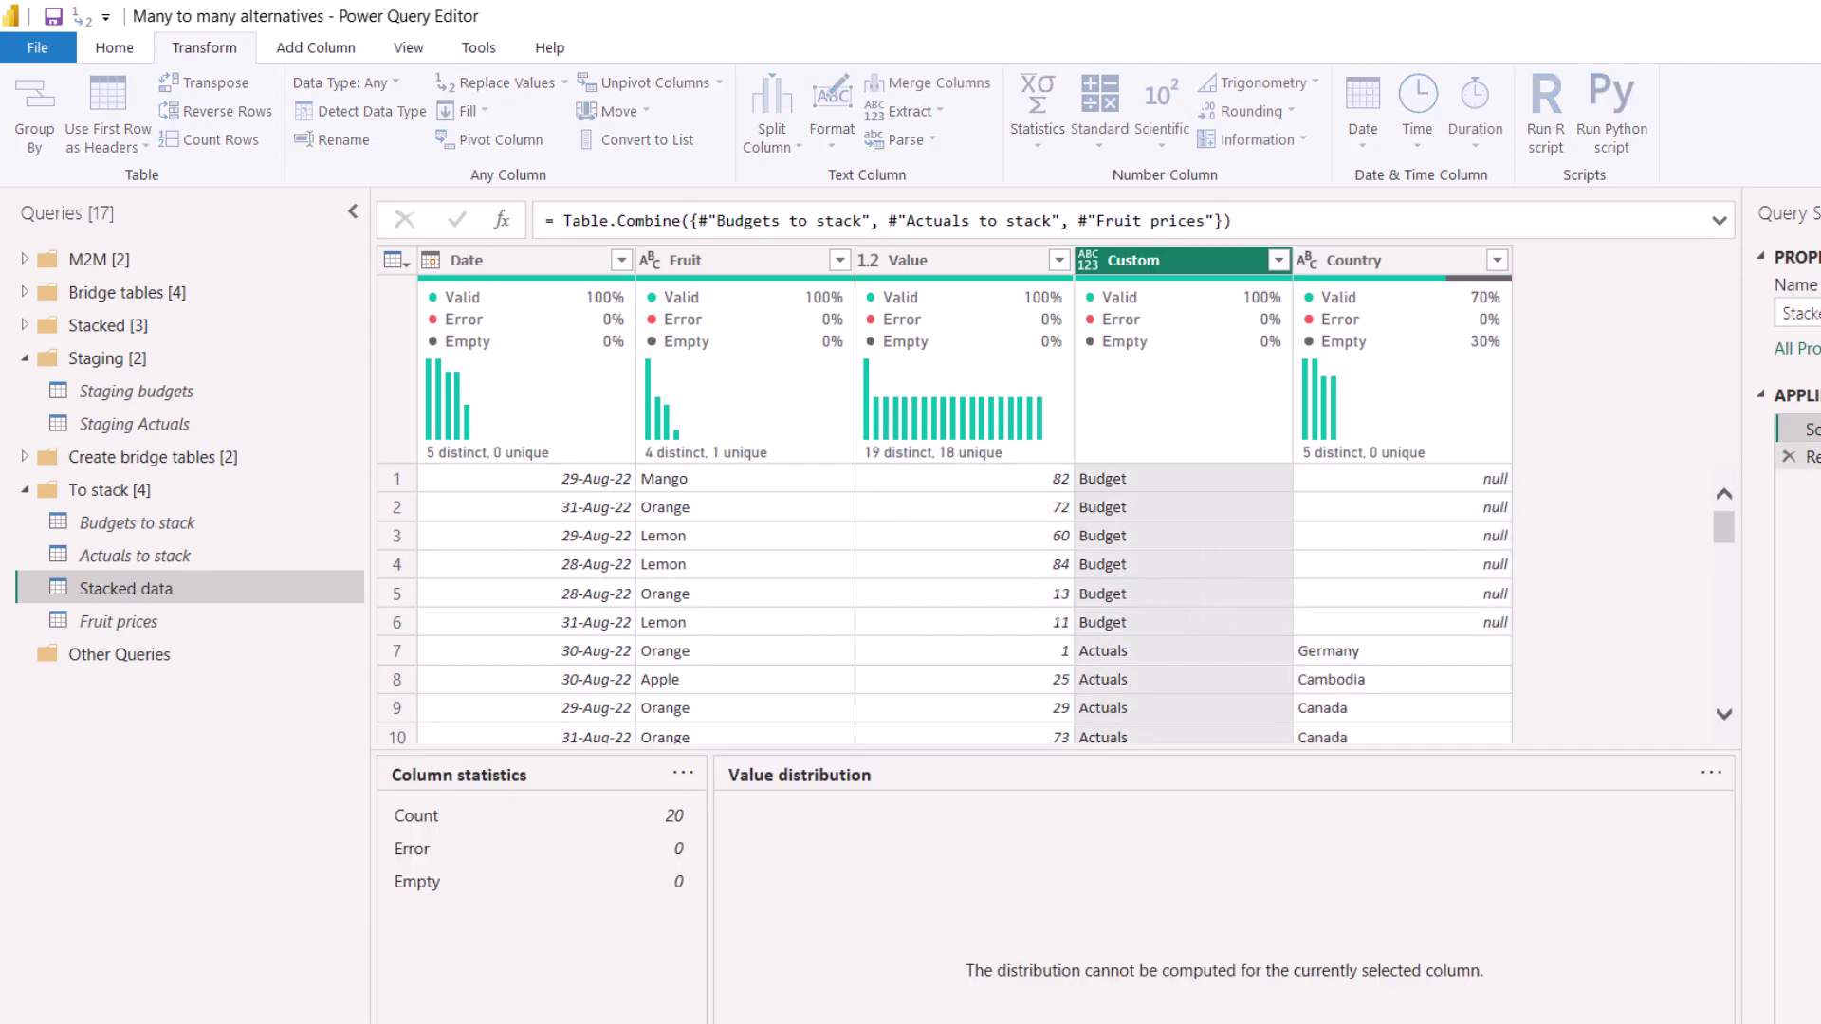
key("Return")
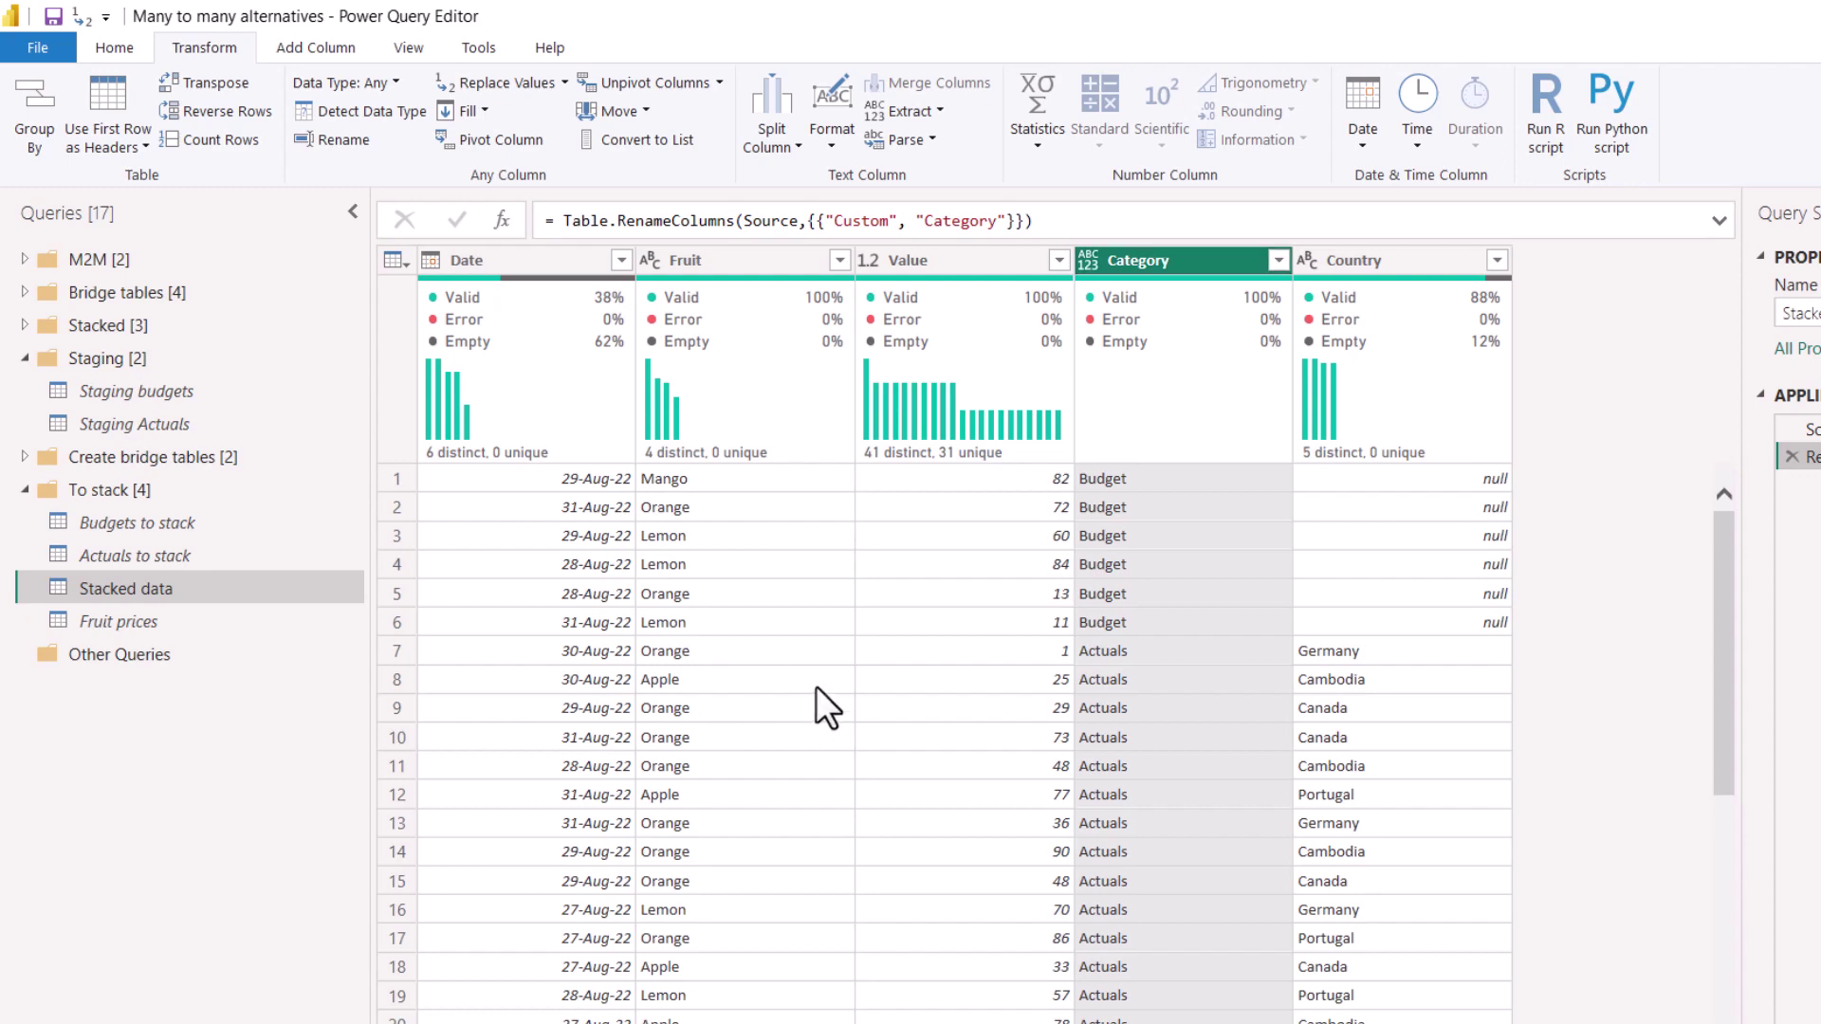
Review the Date and Value columns of the appended Price and Margin rows in Stacked data, and apply the query changes to the report.
scroll(838, 693, "down", 5)
scroll(840, 692, "up", 5)
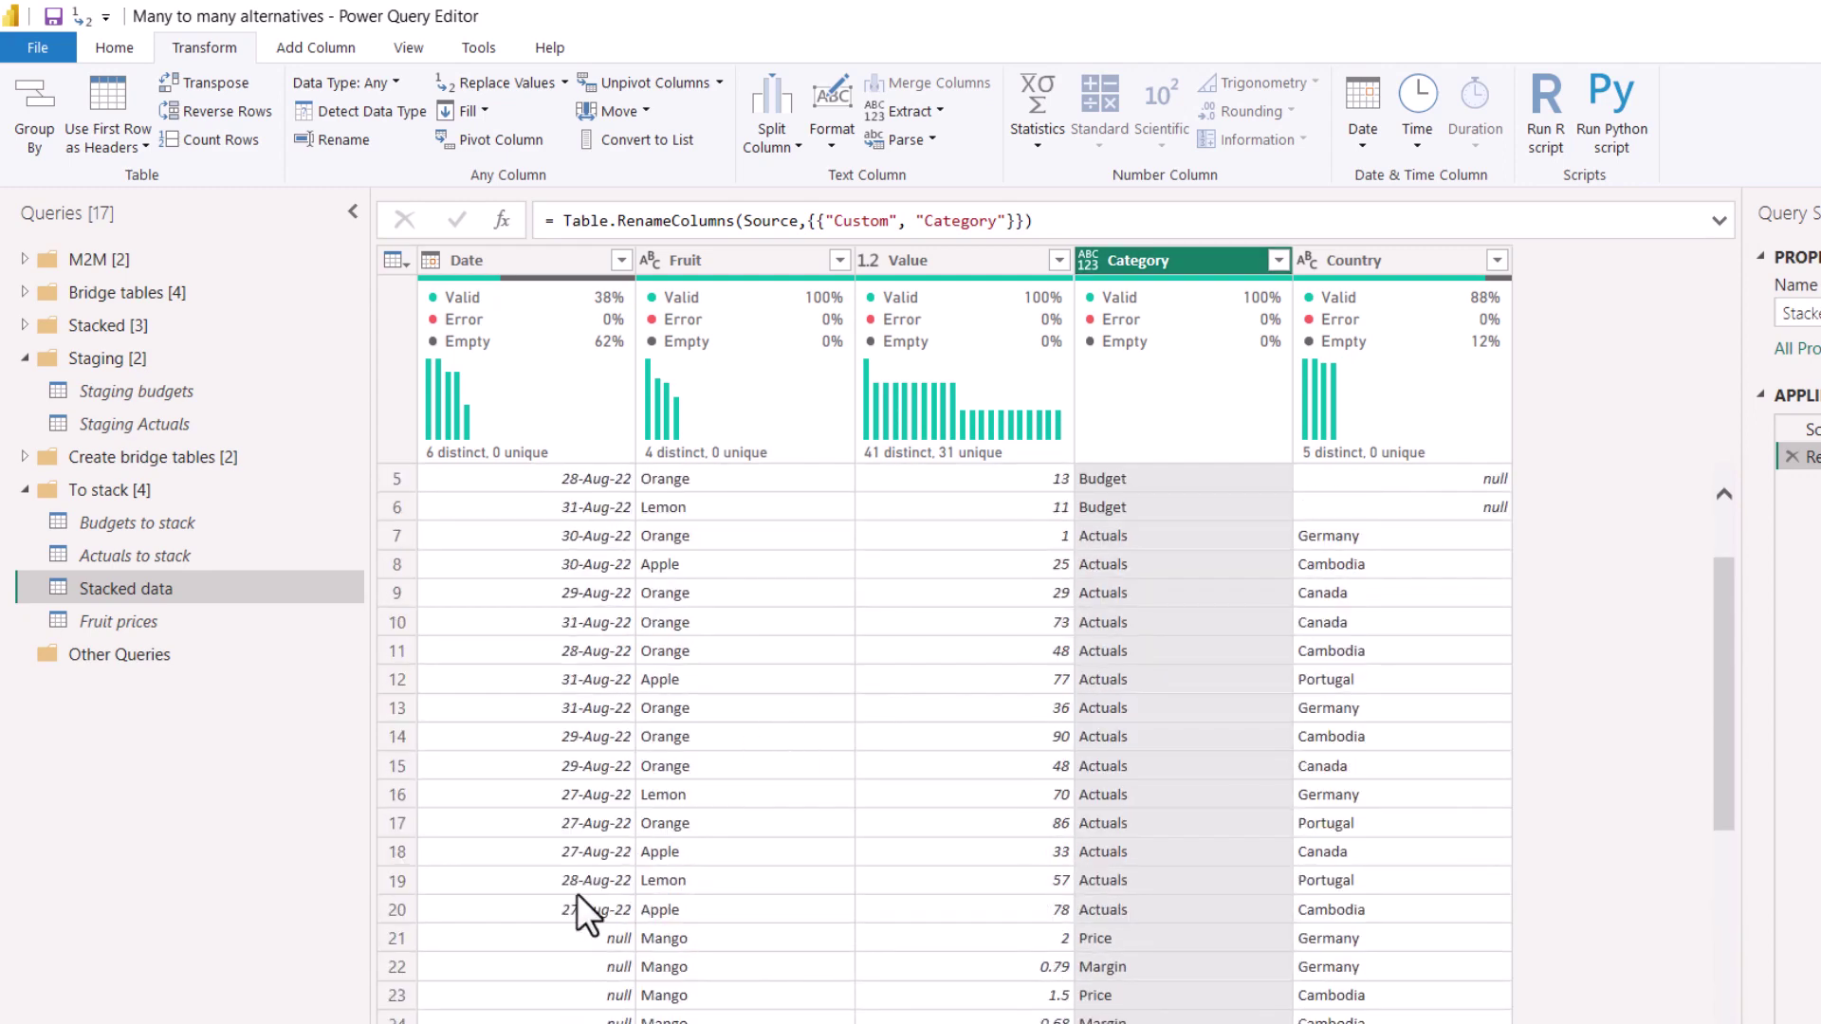
left_click(572, 947)
scroll(598, 896, "down", 10)
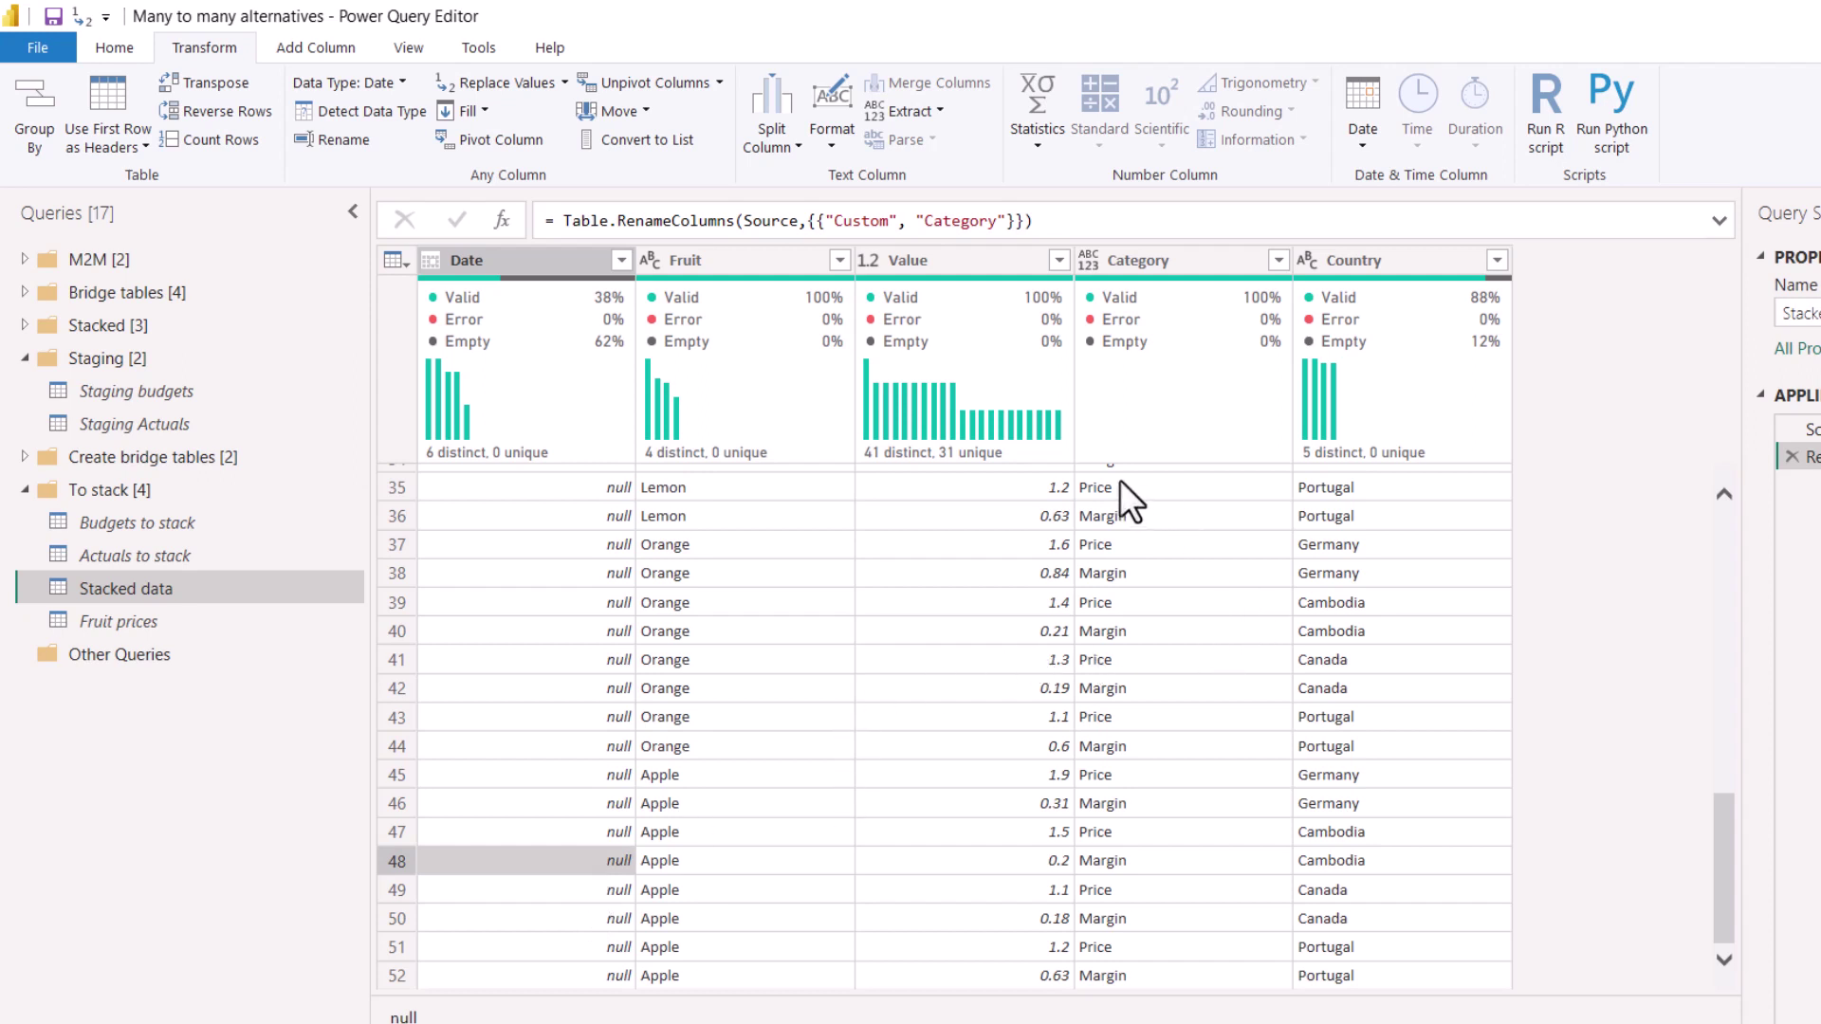
left_click(994, 263)
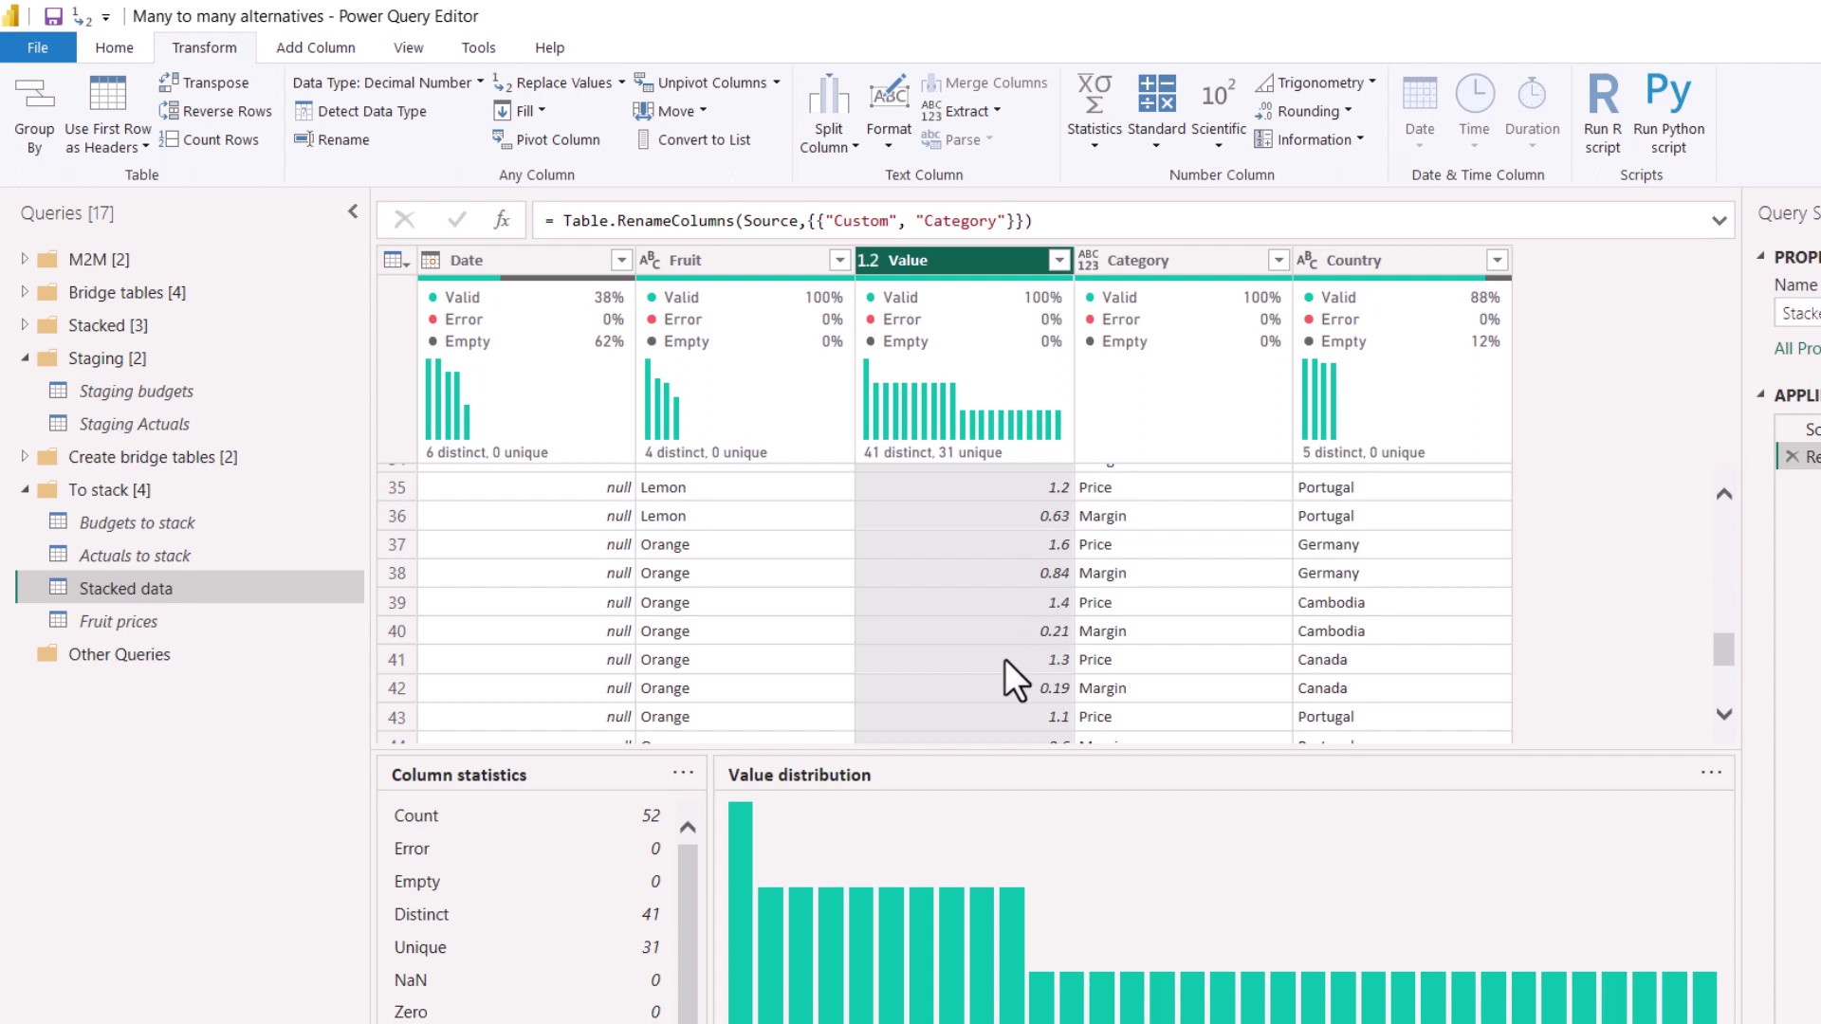
left_click(123, 57)
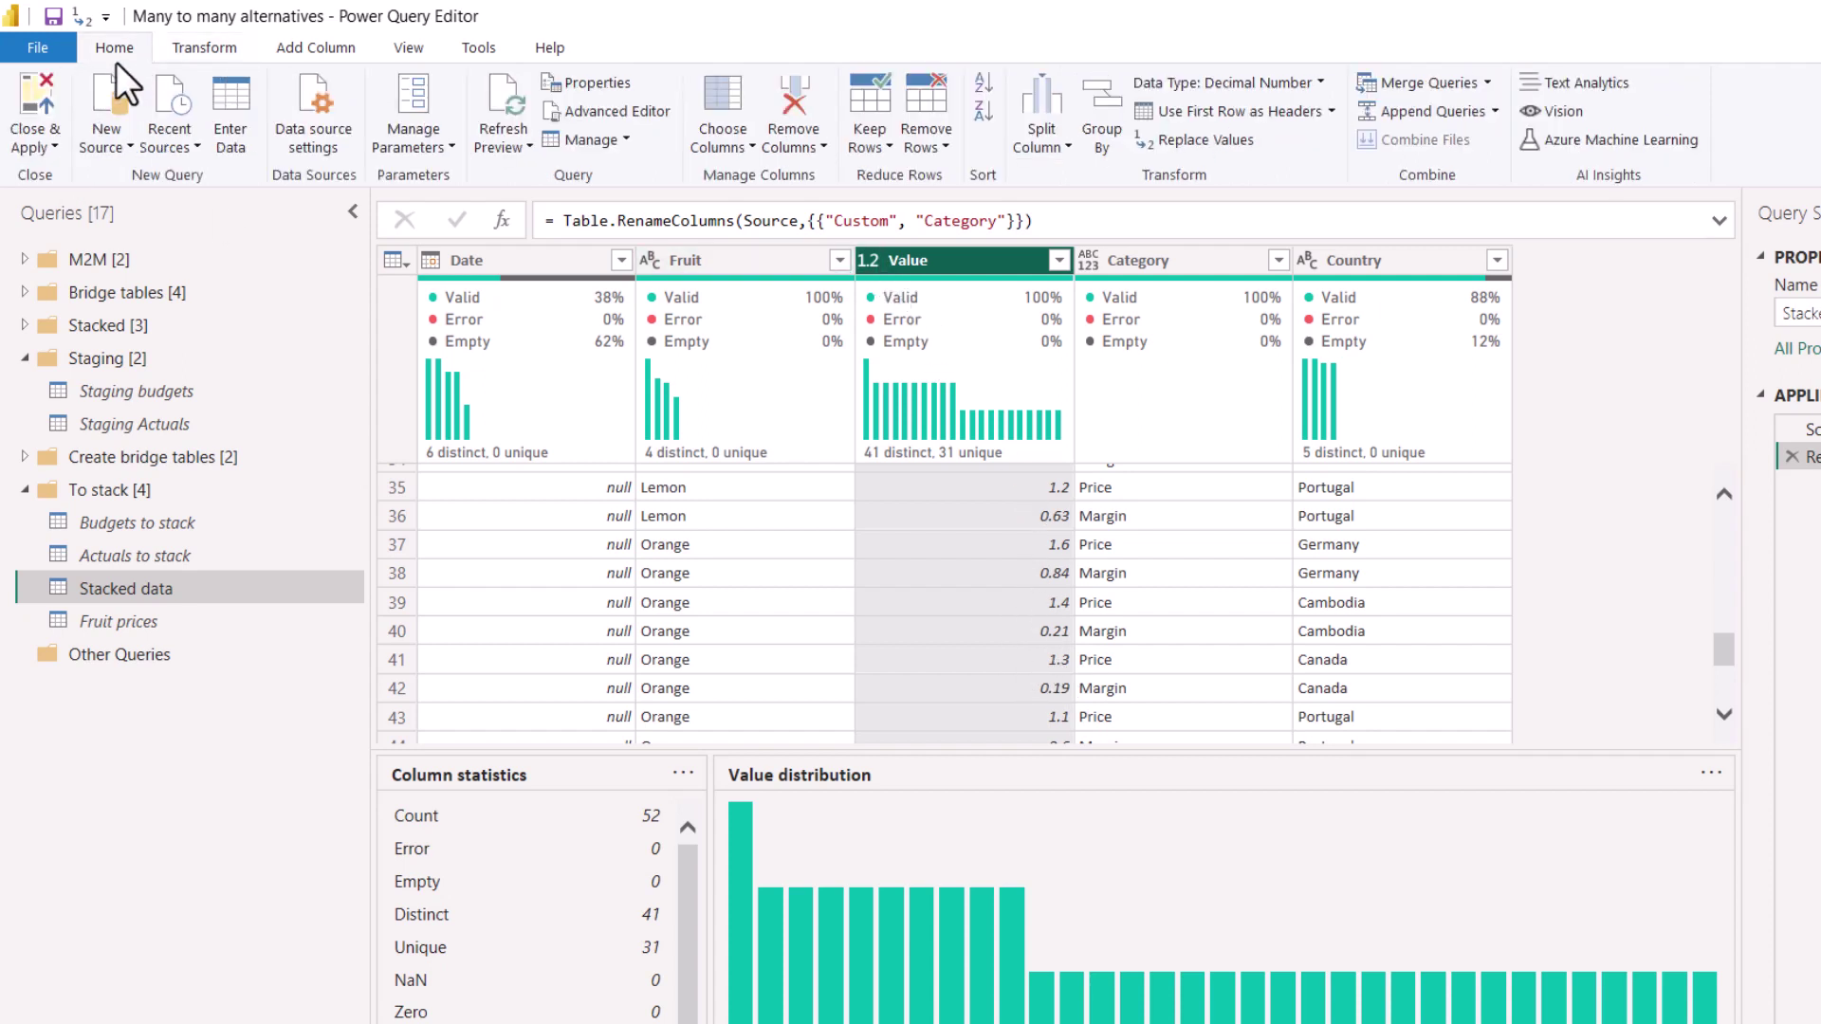
left_click(43, 85)
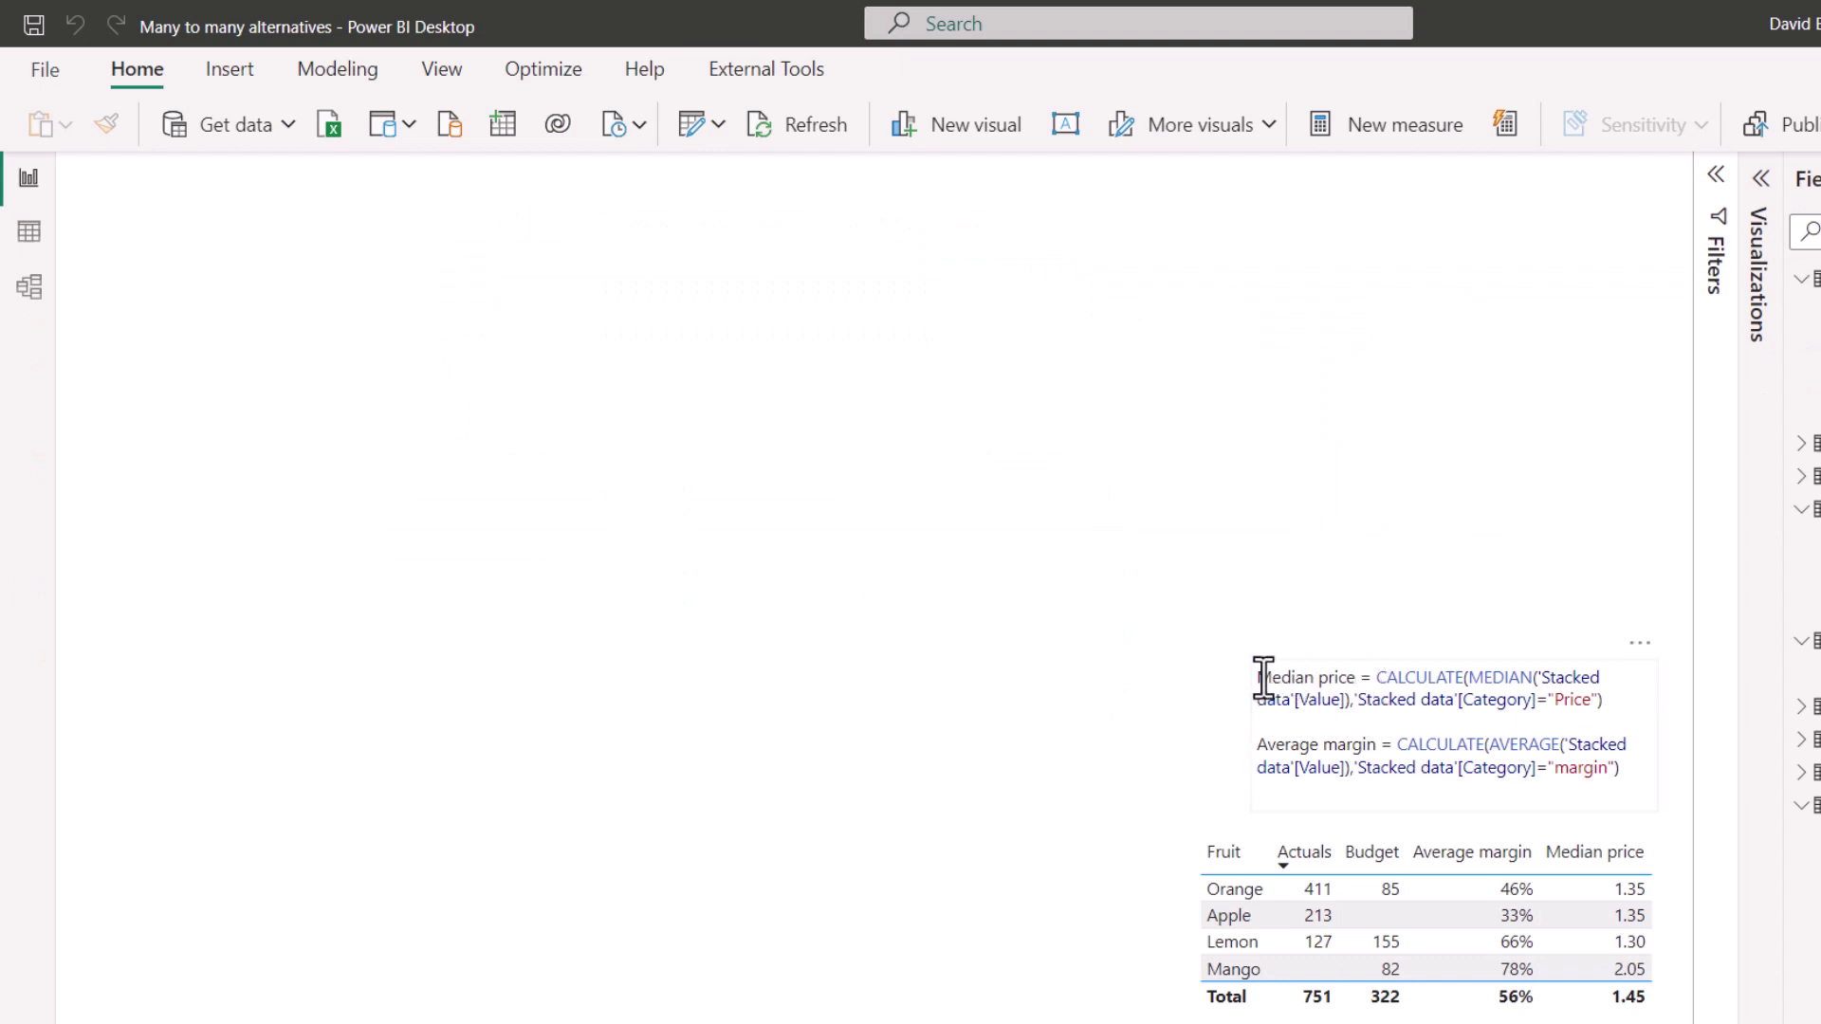
Examine the Median price formula in the report's text box and the Value column of Stacked data in the data view.
left_click_drag(1263, 678, 1592, 699)
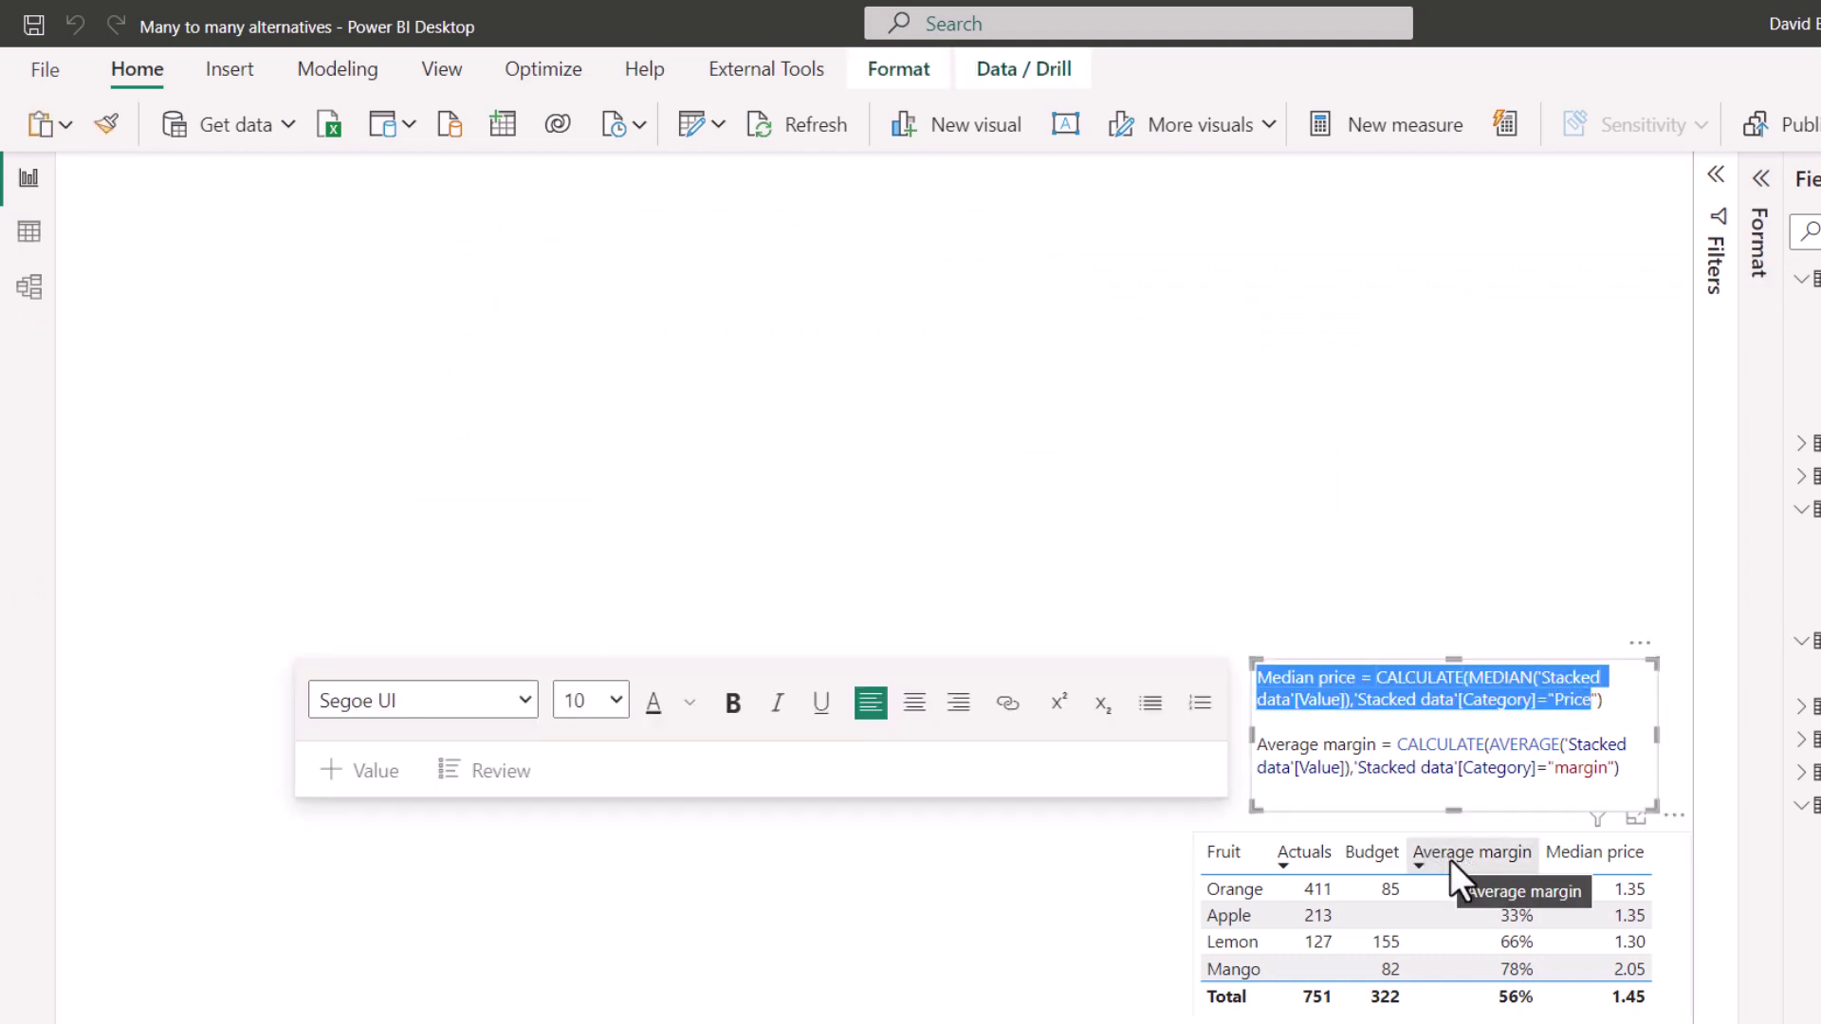
left_click(1677, 754)
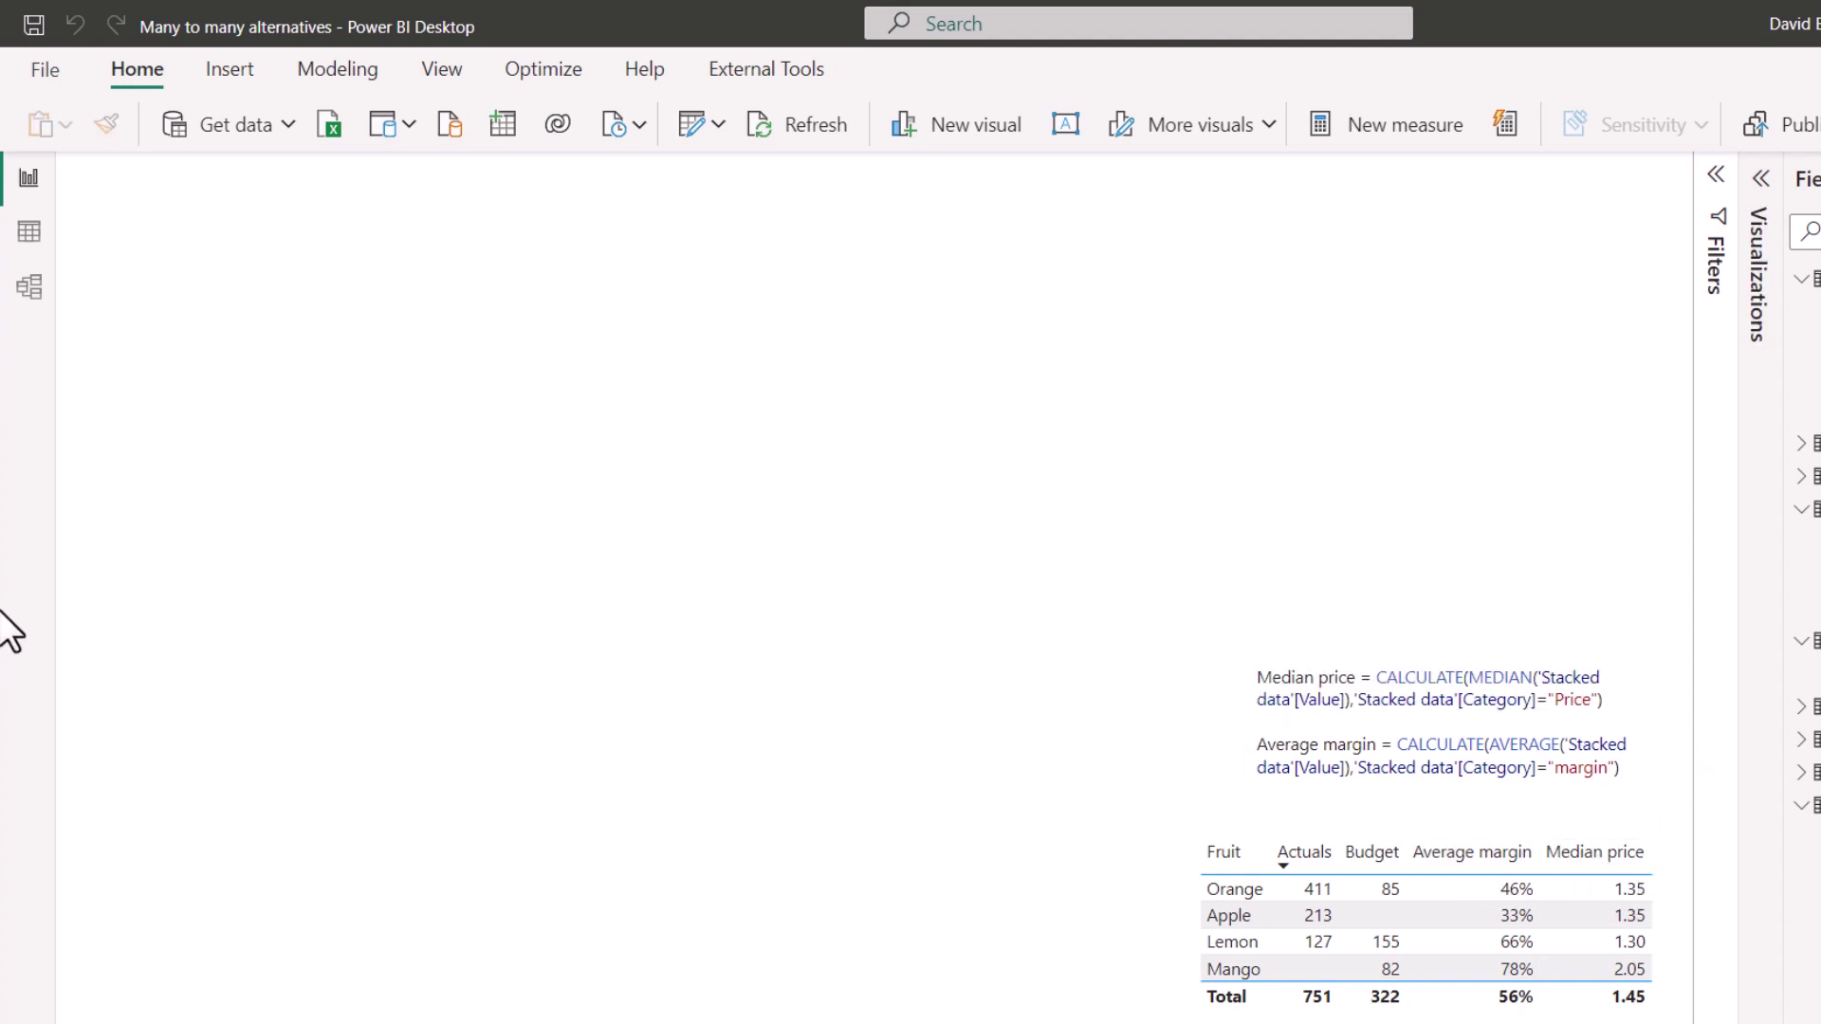
left_click(24, 235)
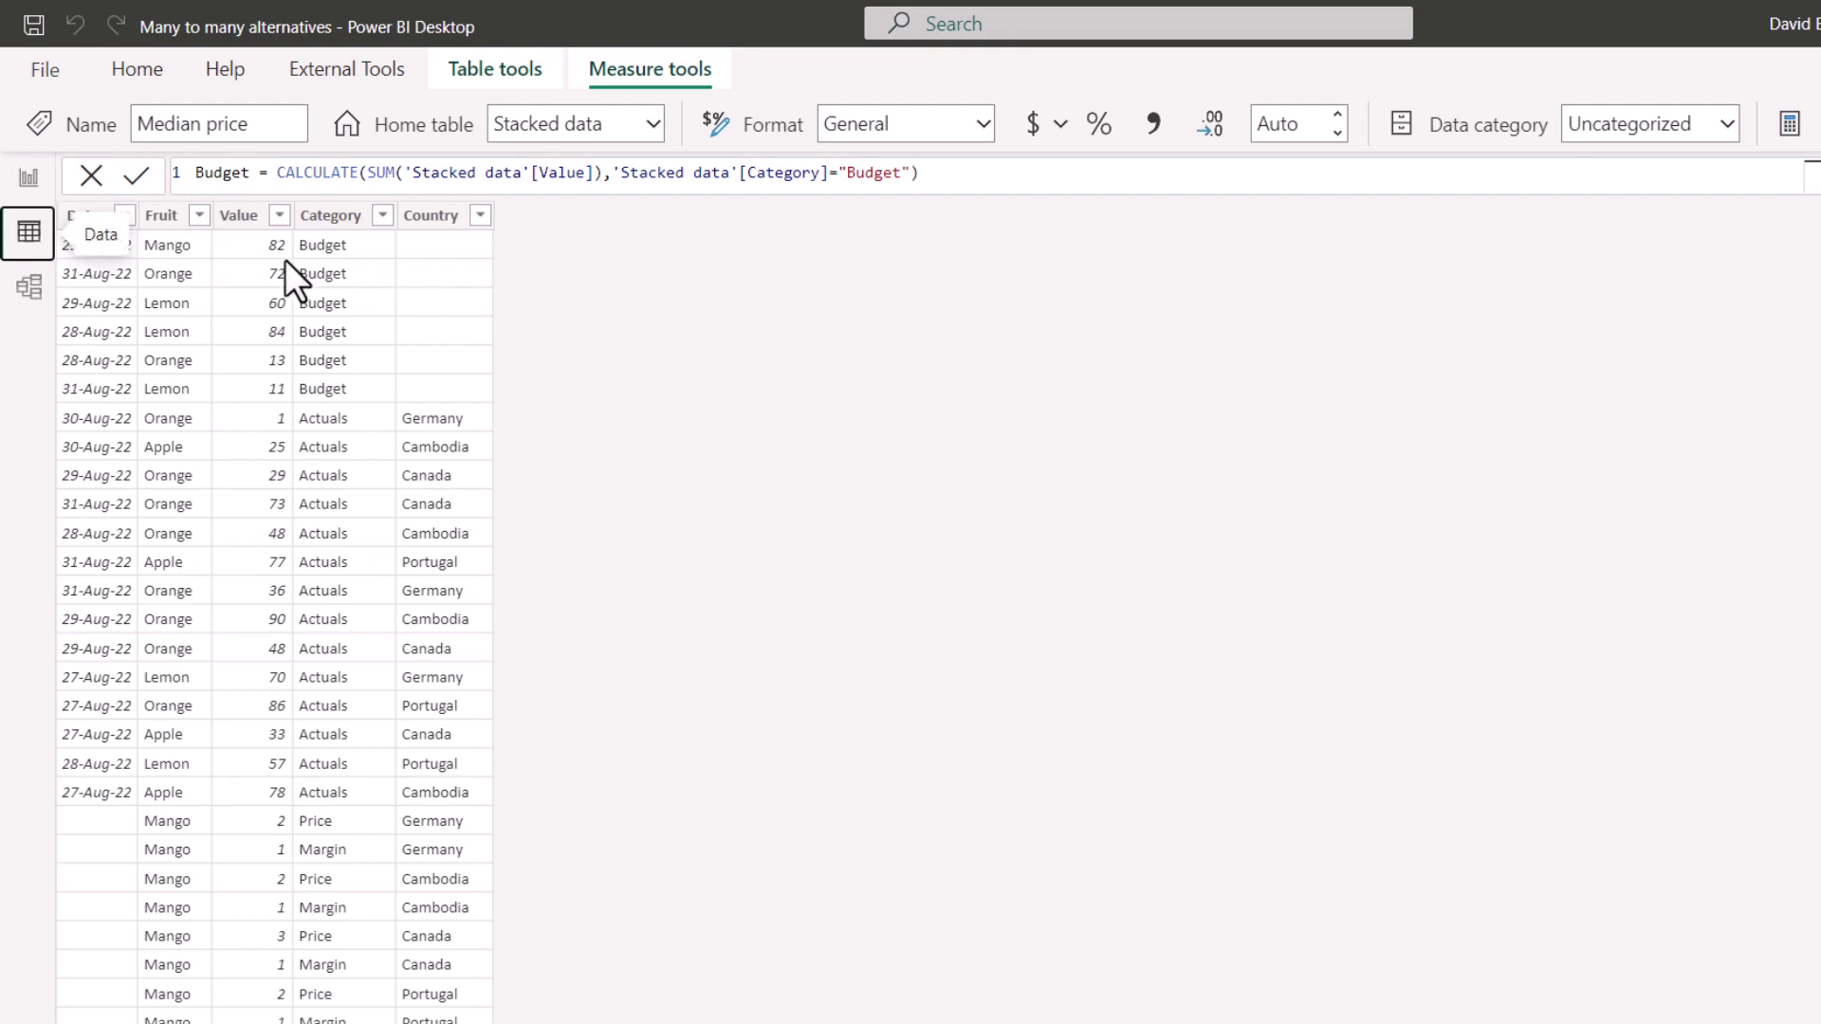
left_click(248, 217)
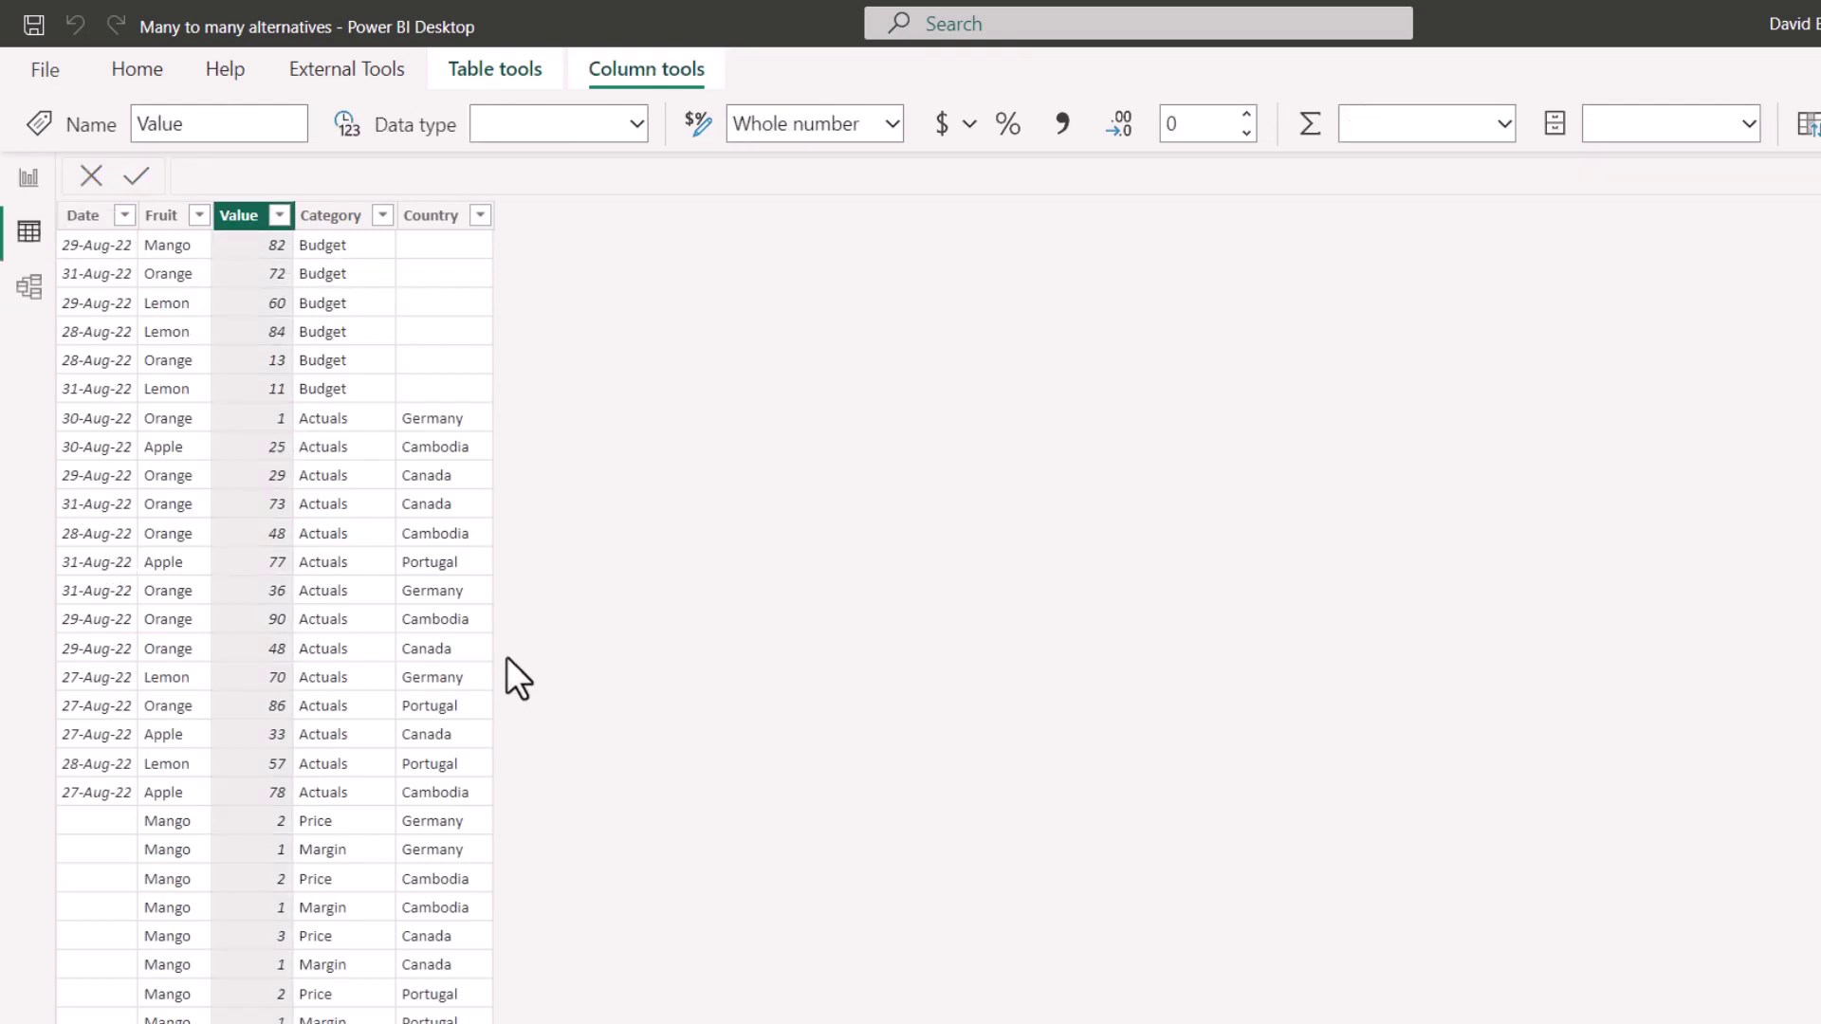
left_click(26, 186)
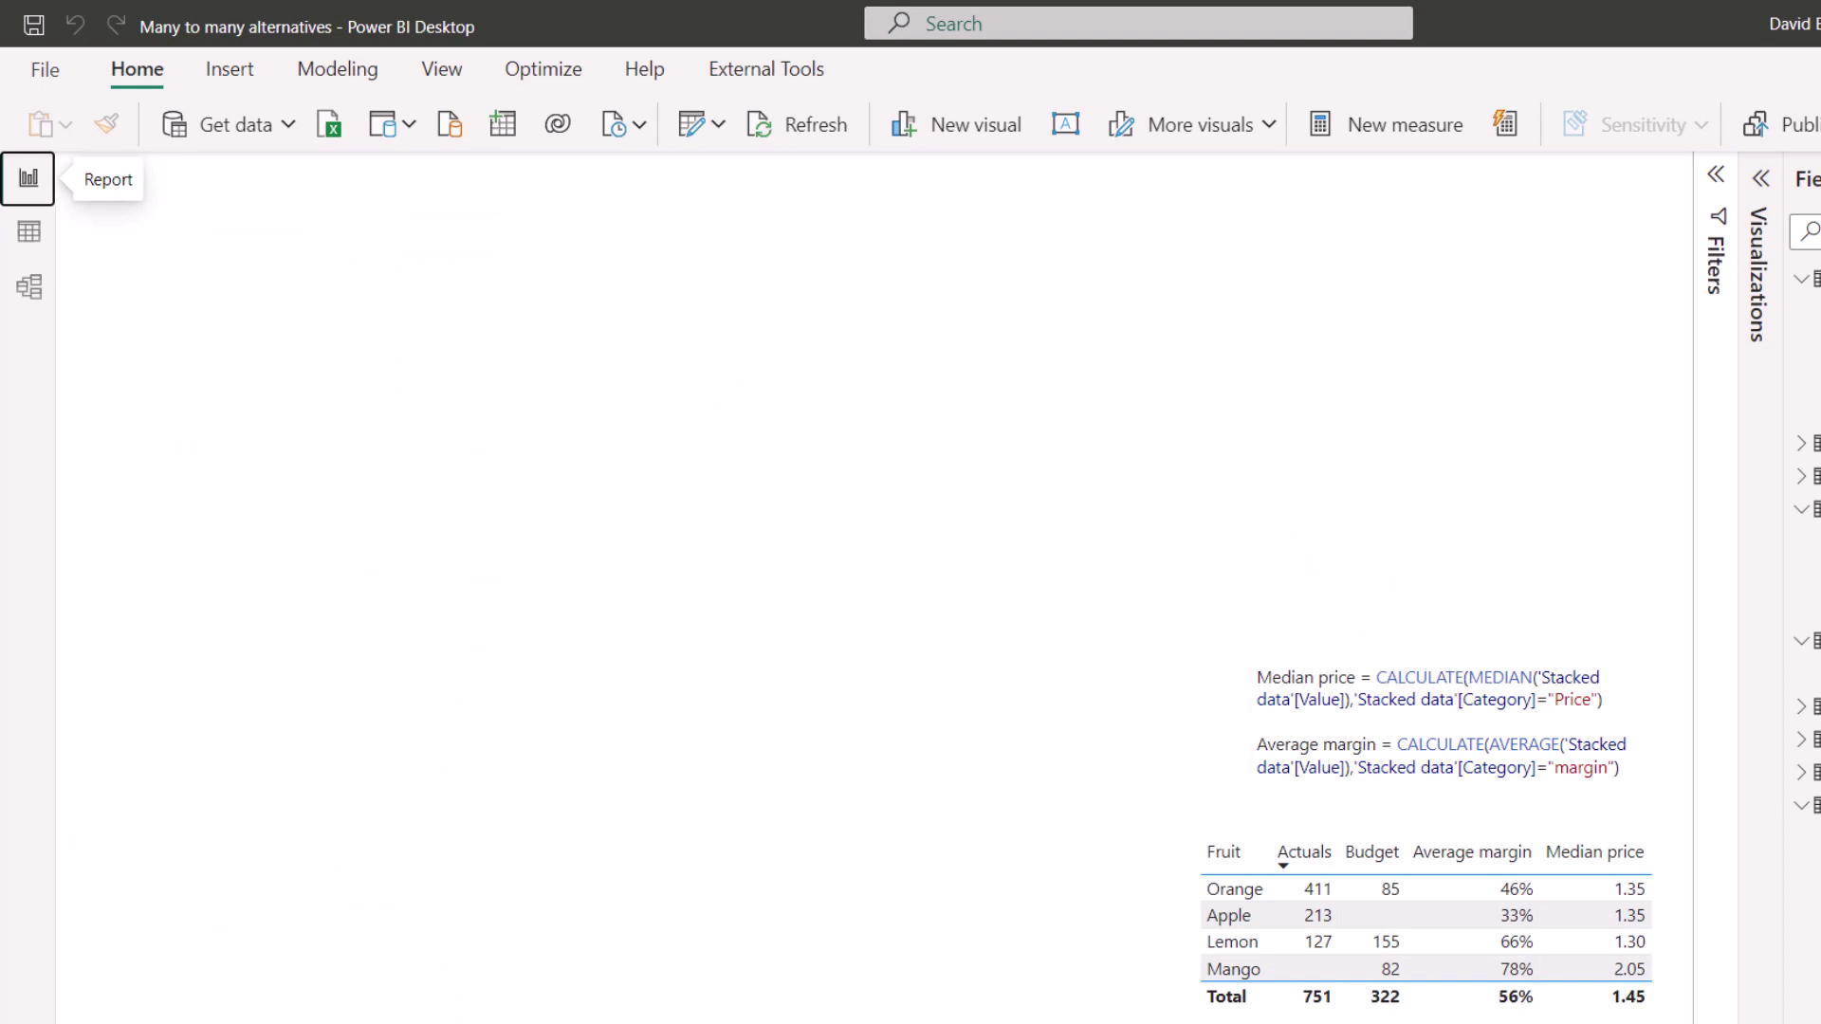
In Power Query, compare Budgets and Actuals under Create bridge tables, and add a Fruit filter step to Actuals keeping all fruits.
left_click(696, 139)
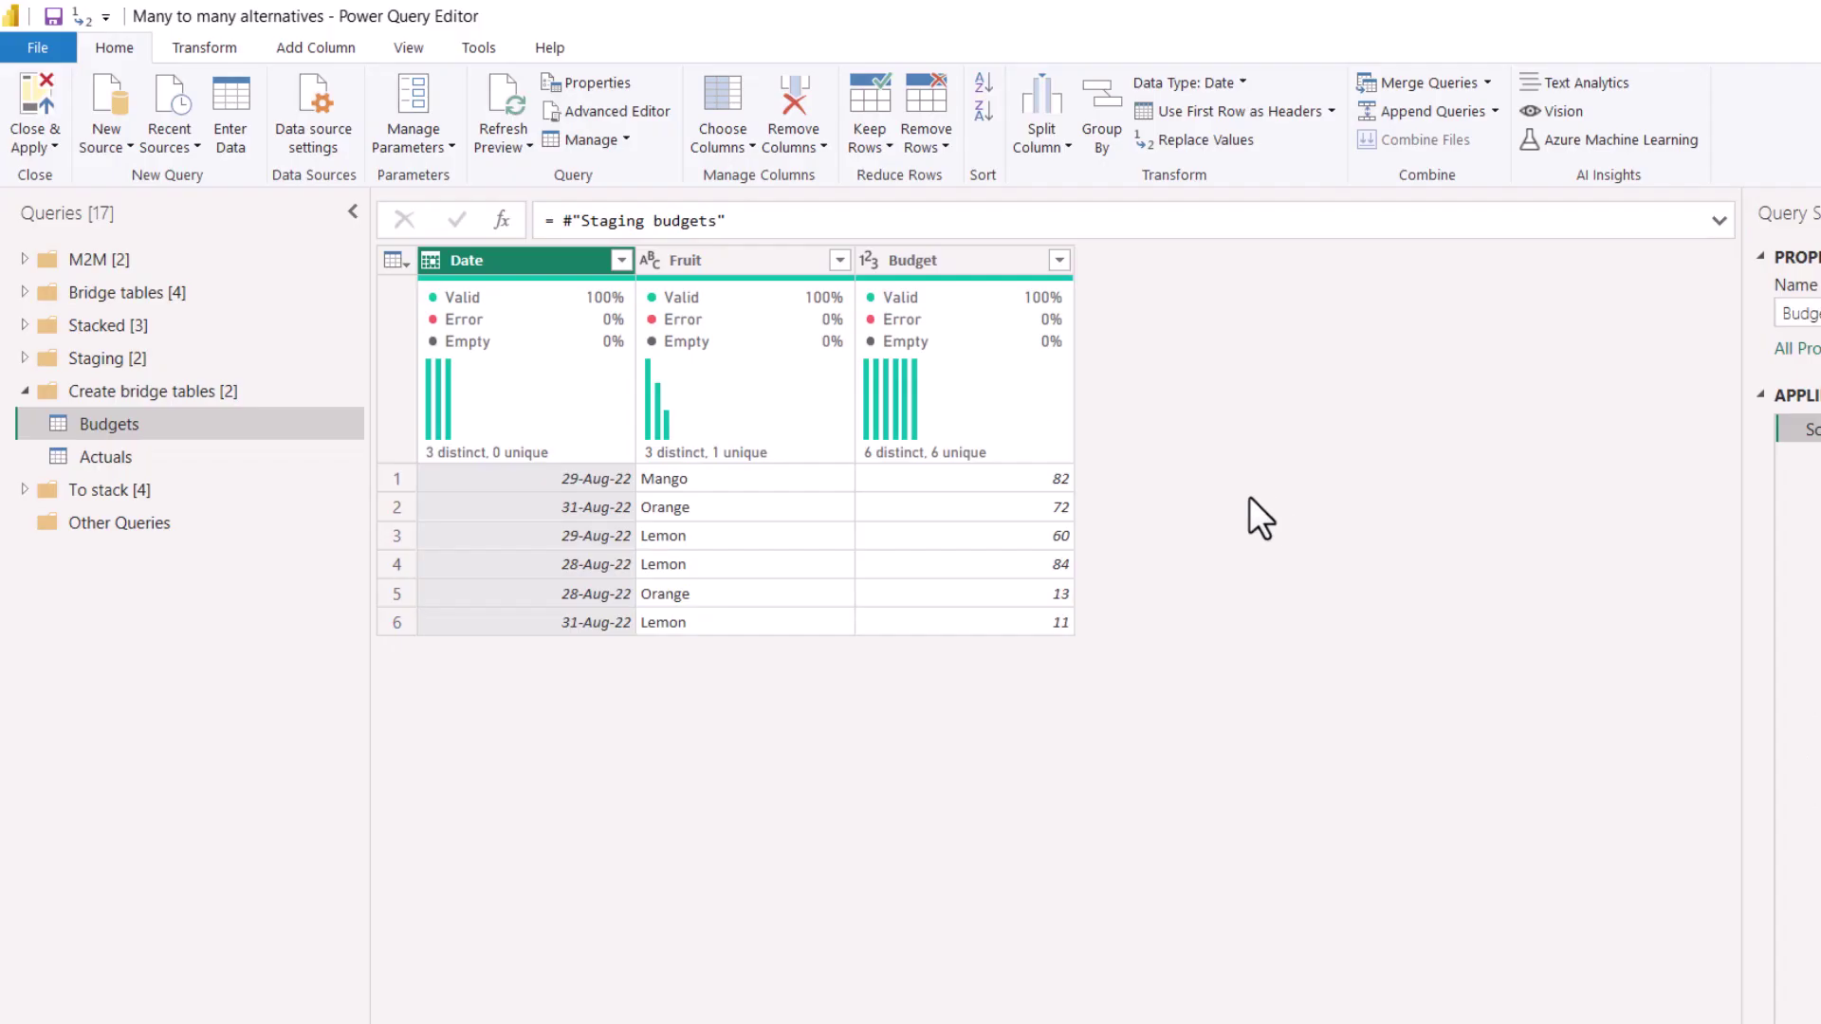
left_click(122, 454)
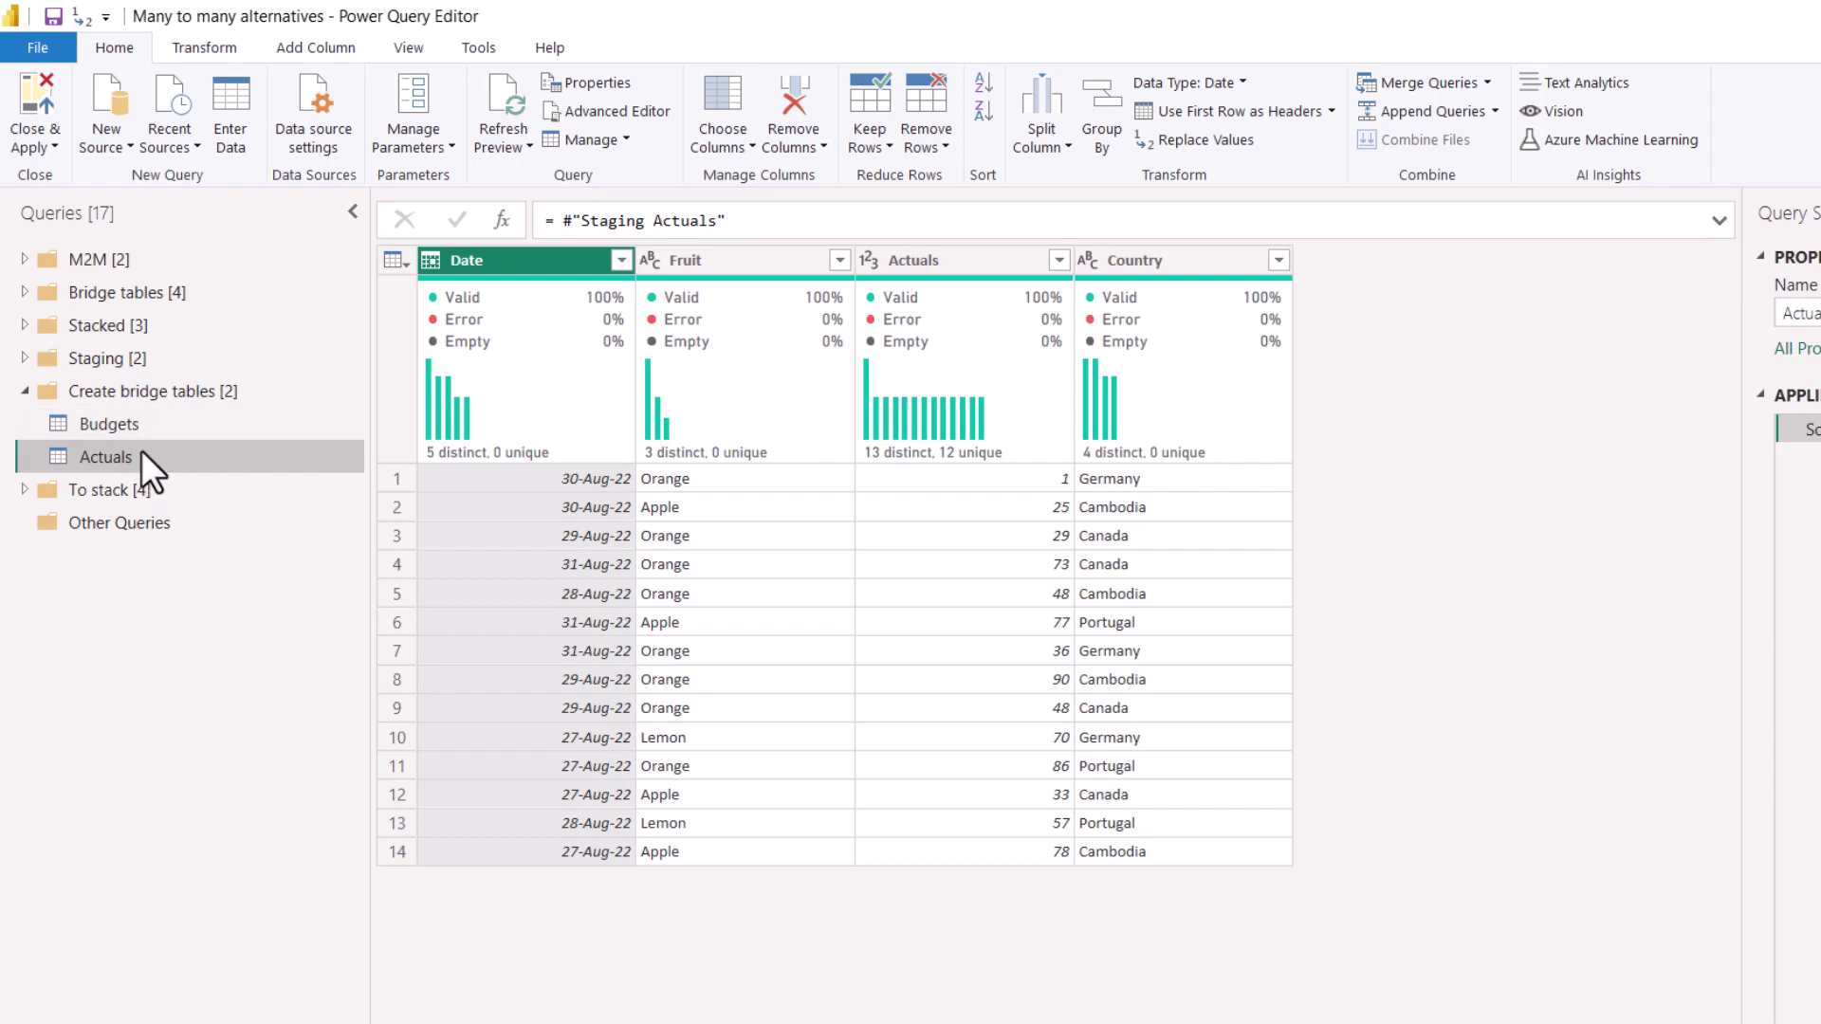
left_click(145, 425)
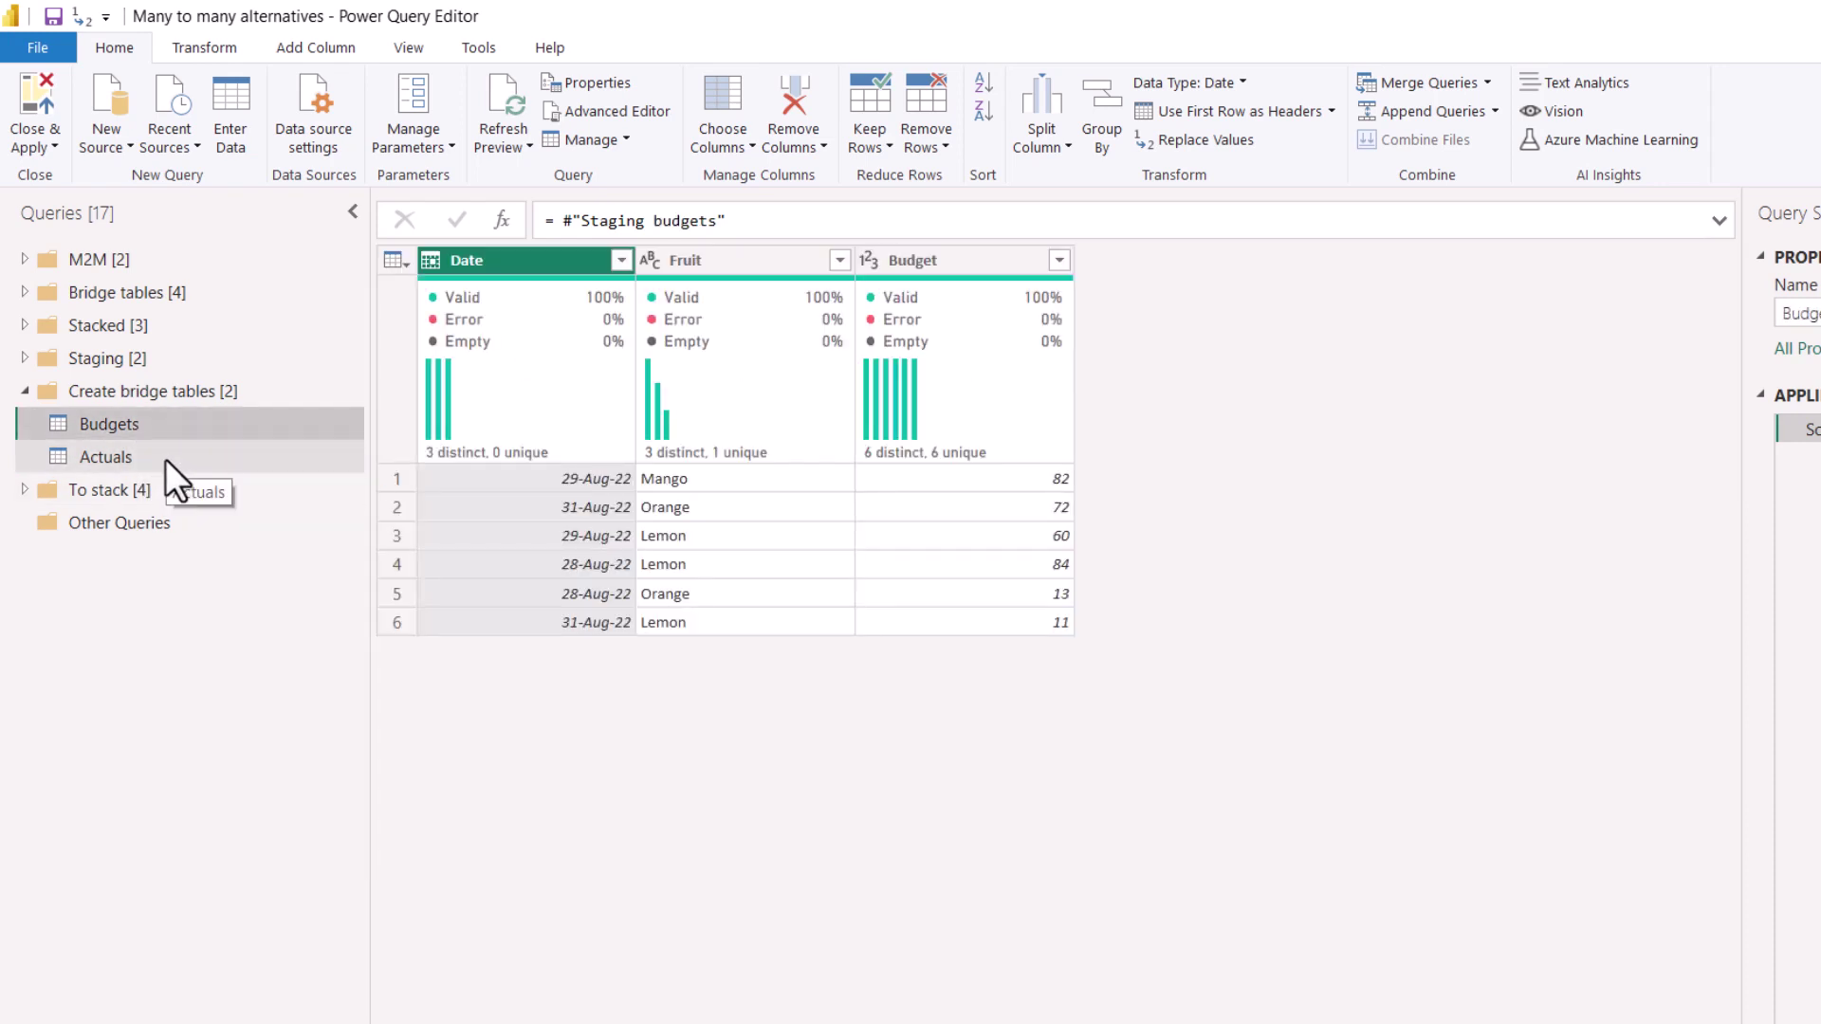
left_click(150, 458)
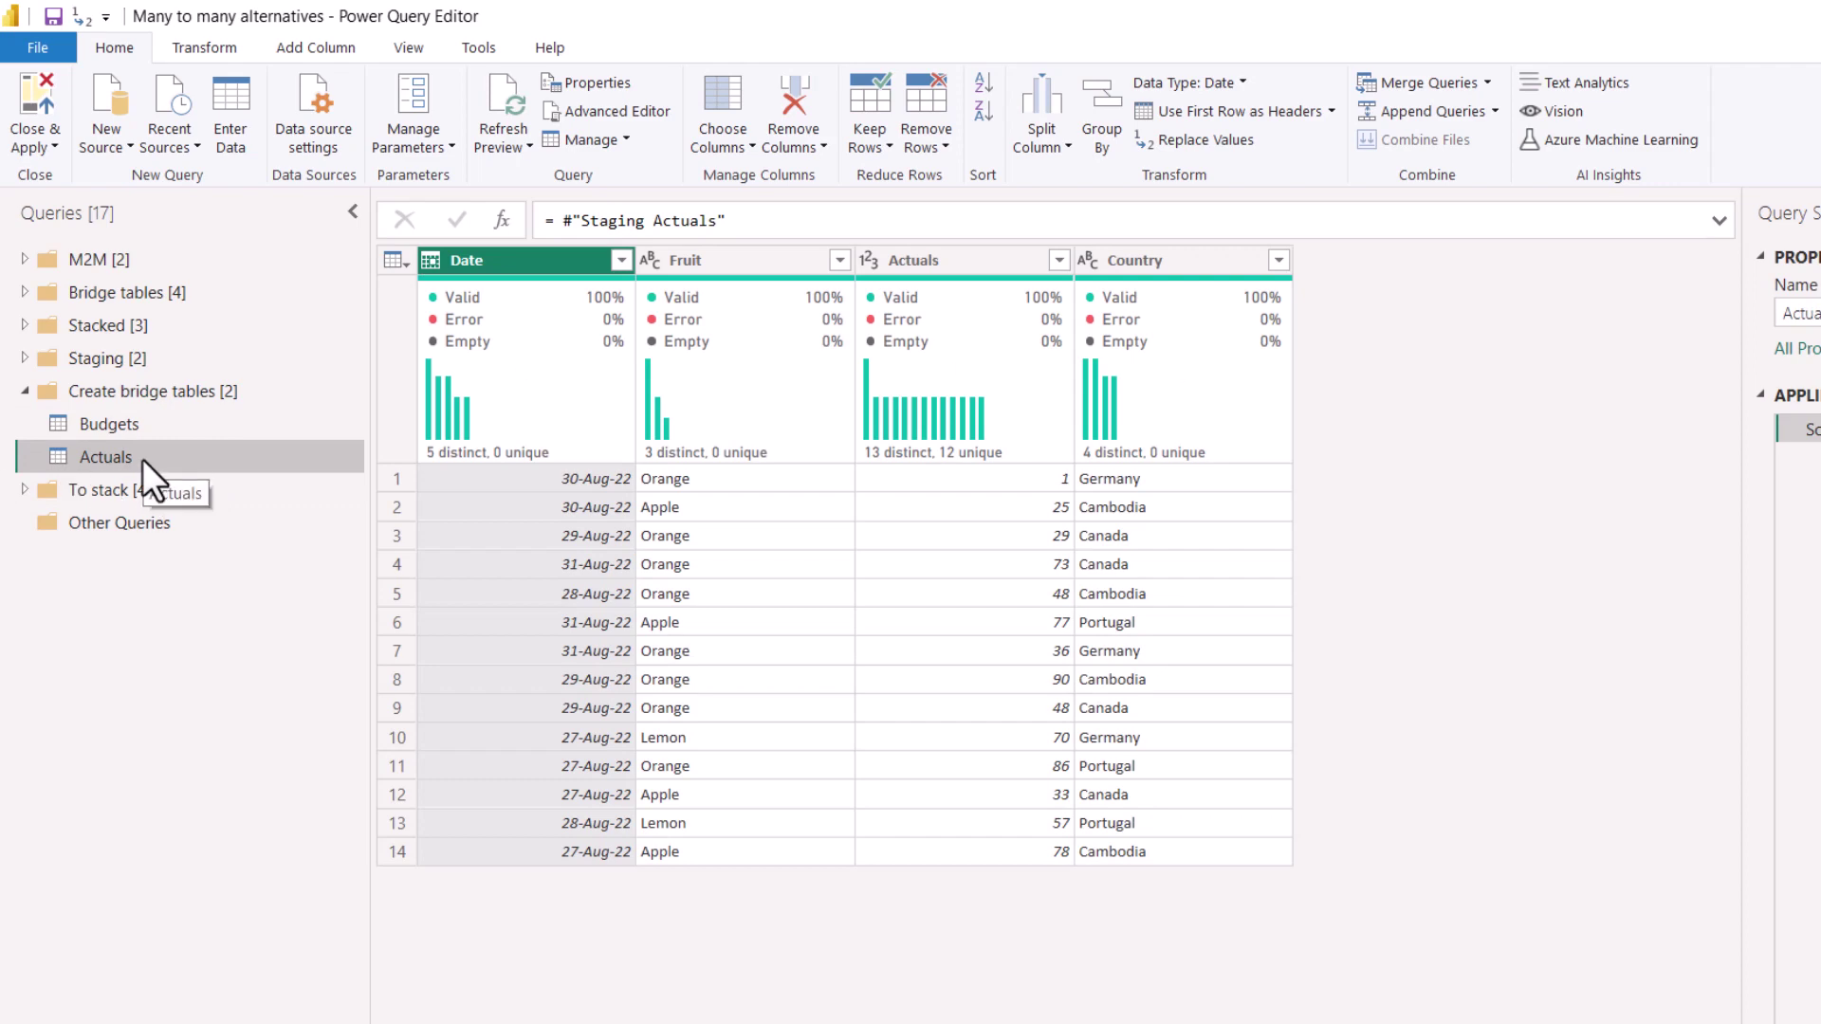
left_click(839, 260)
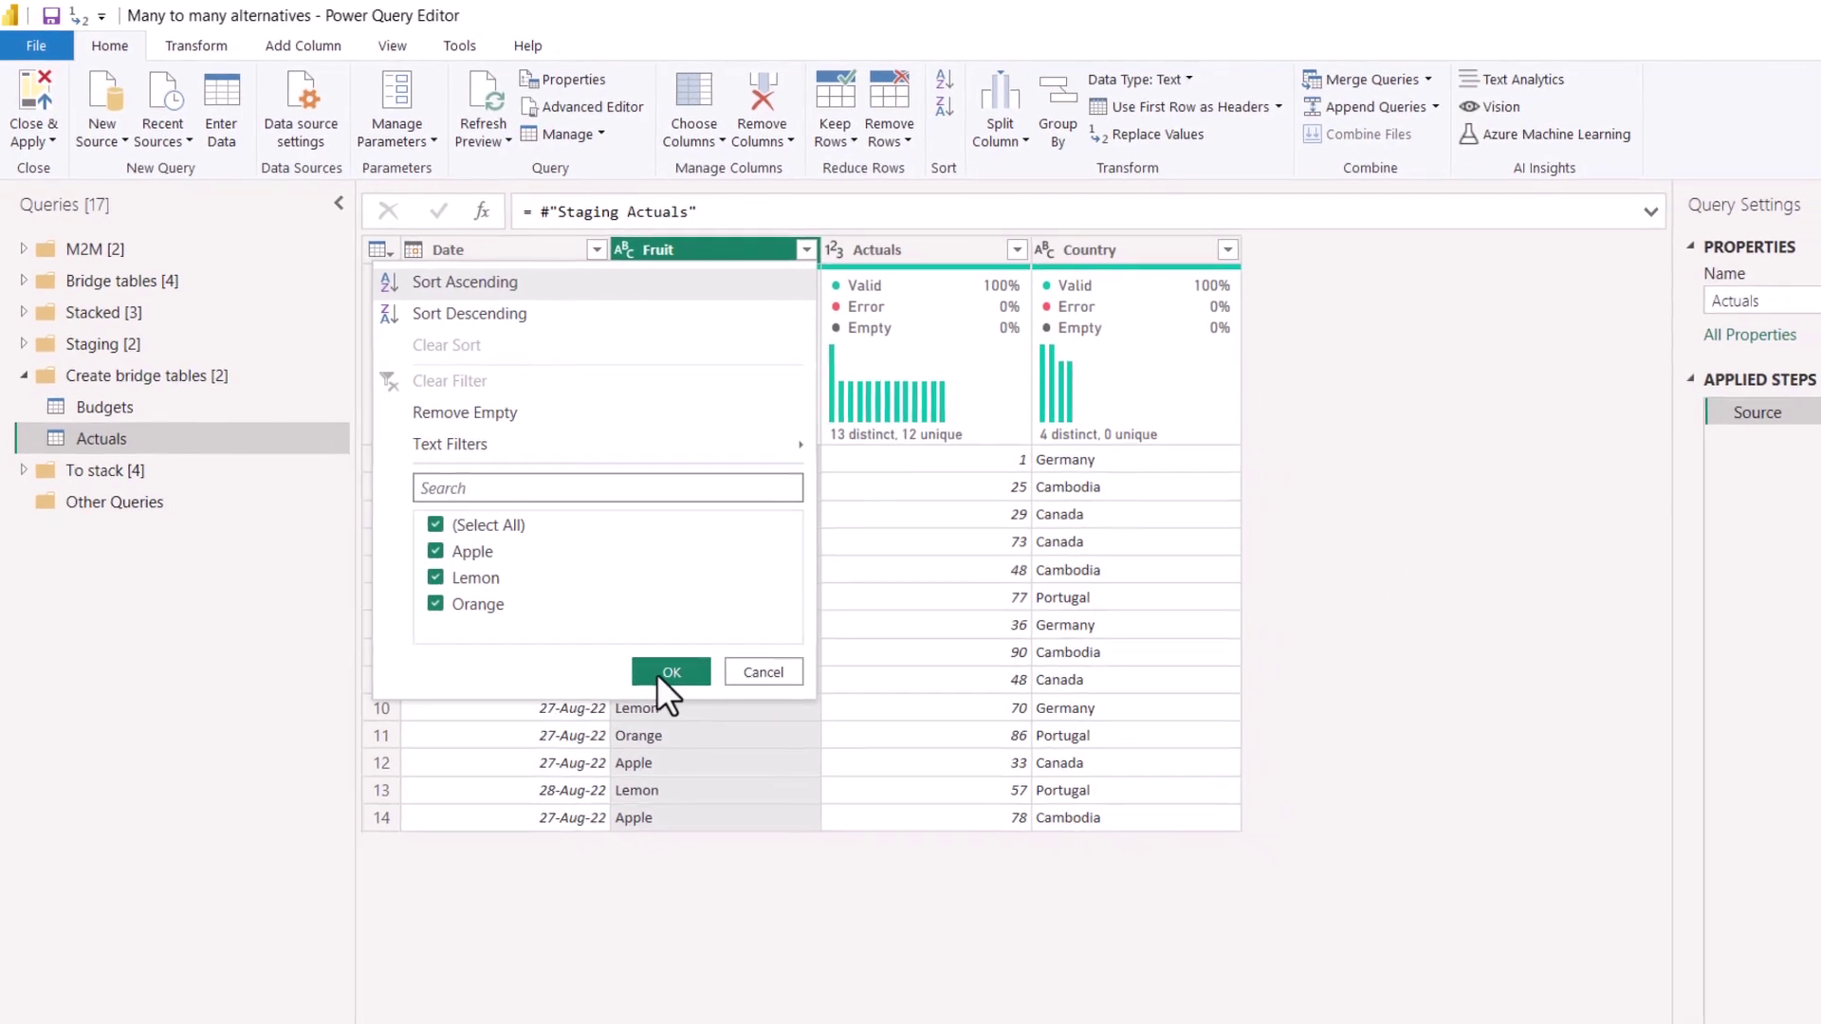
left_click(696, 696)
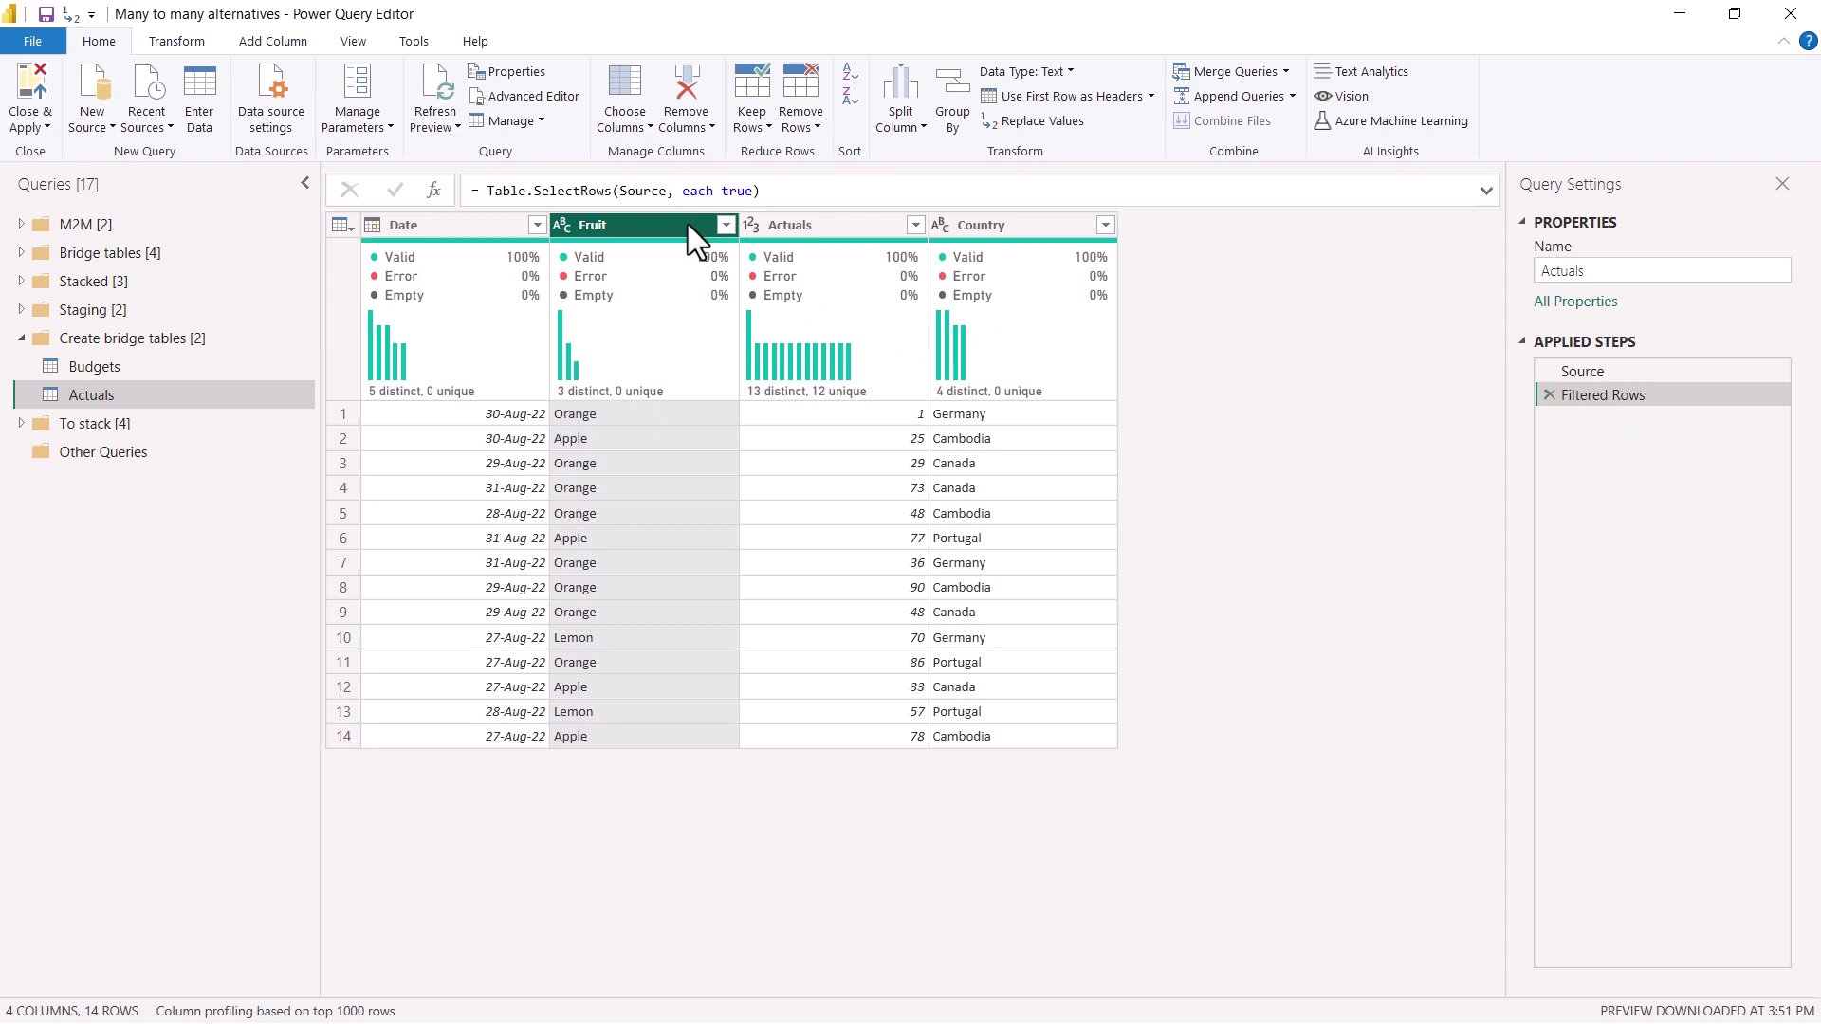
Extract the steps before Filtered Rows in the Actuals query into a new query named Staging actual data.
right_click(1575, 393)
left_click(1632, 600)
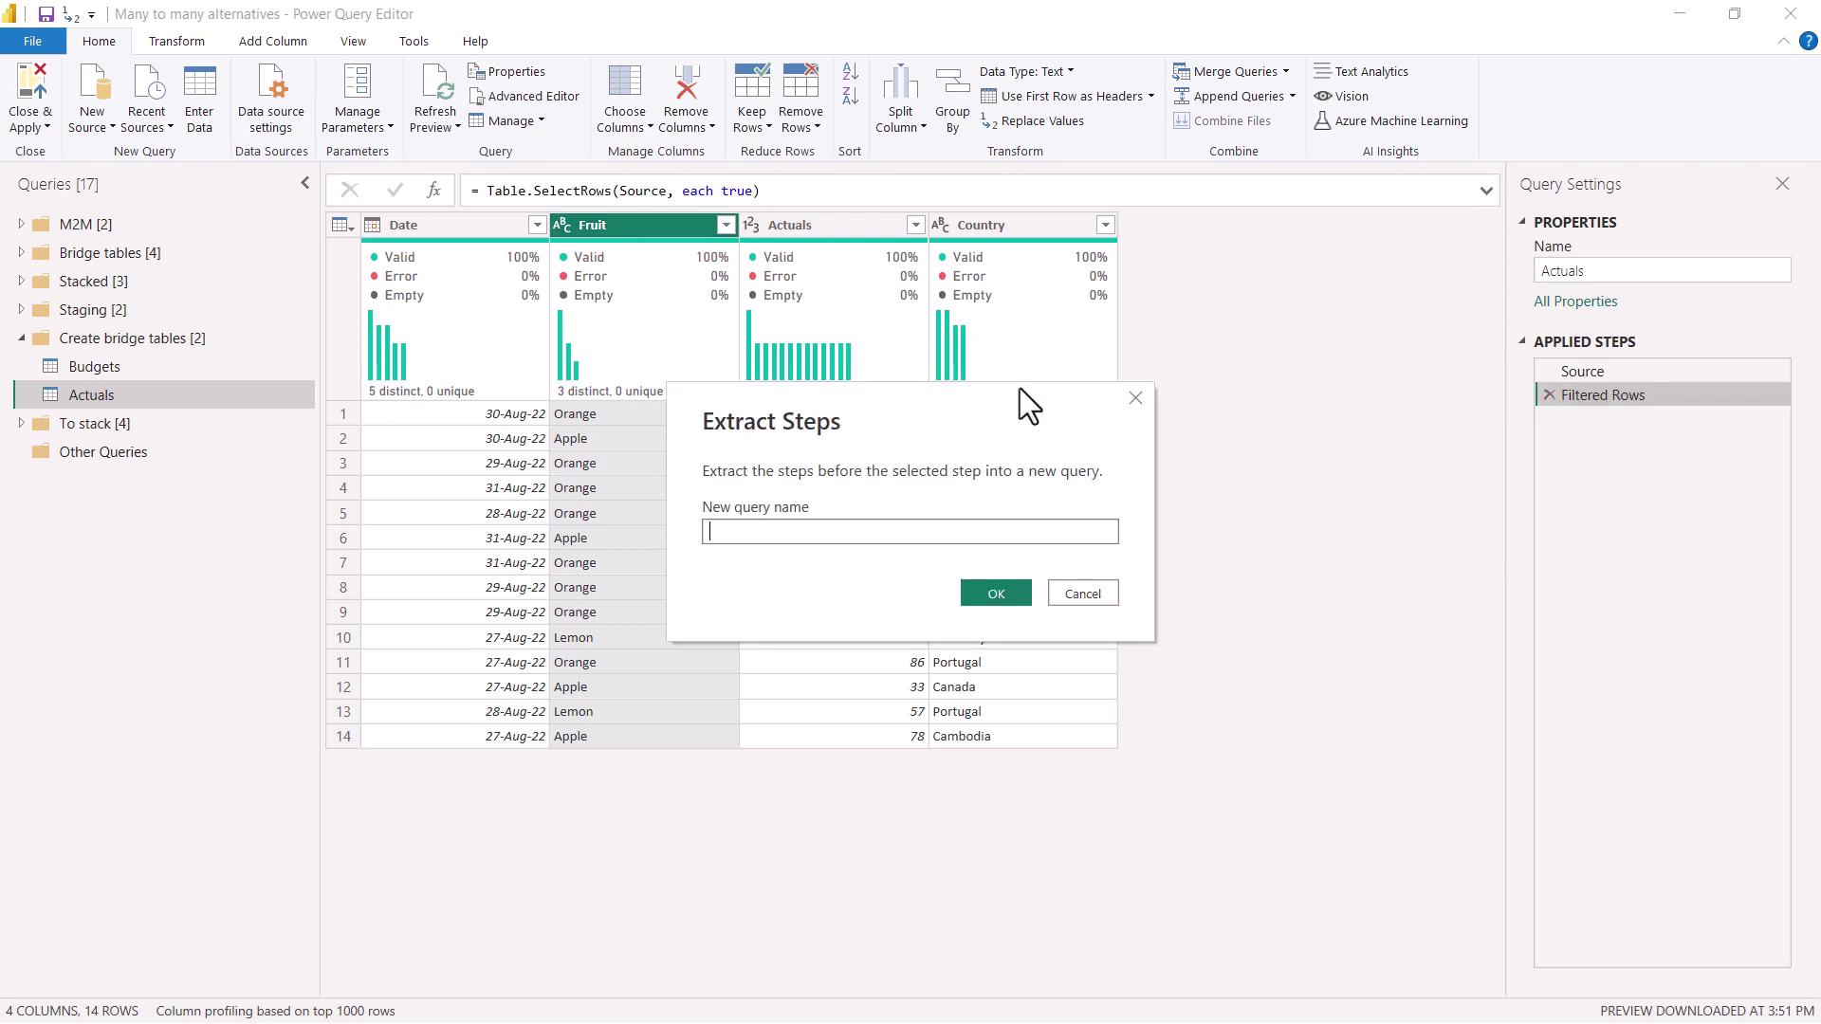
type("Staging actual")
type(" data")
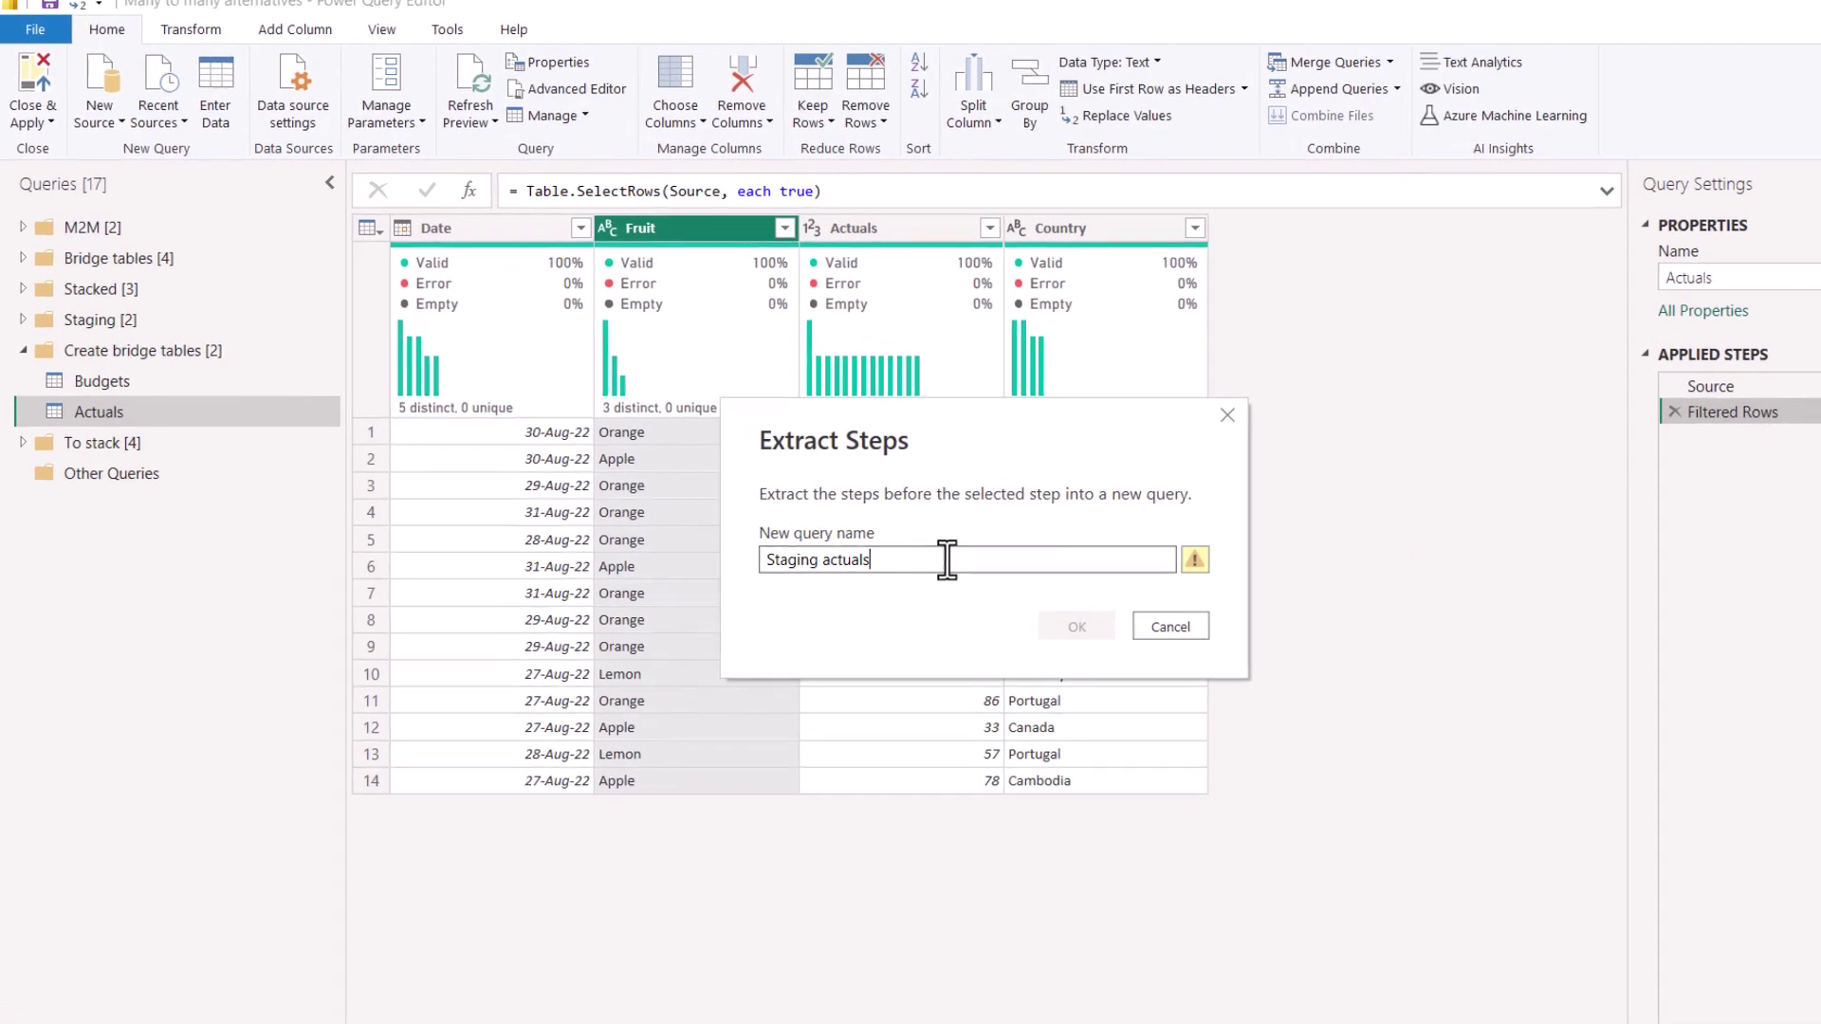
key("Return")
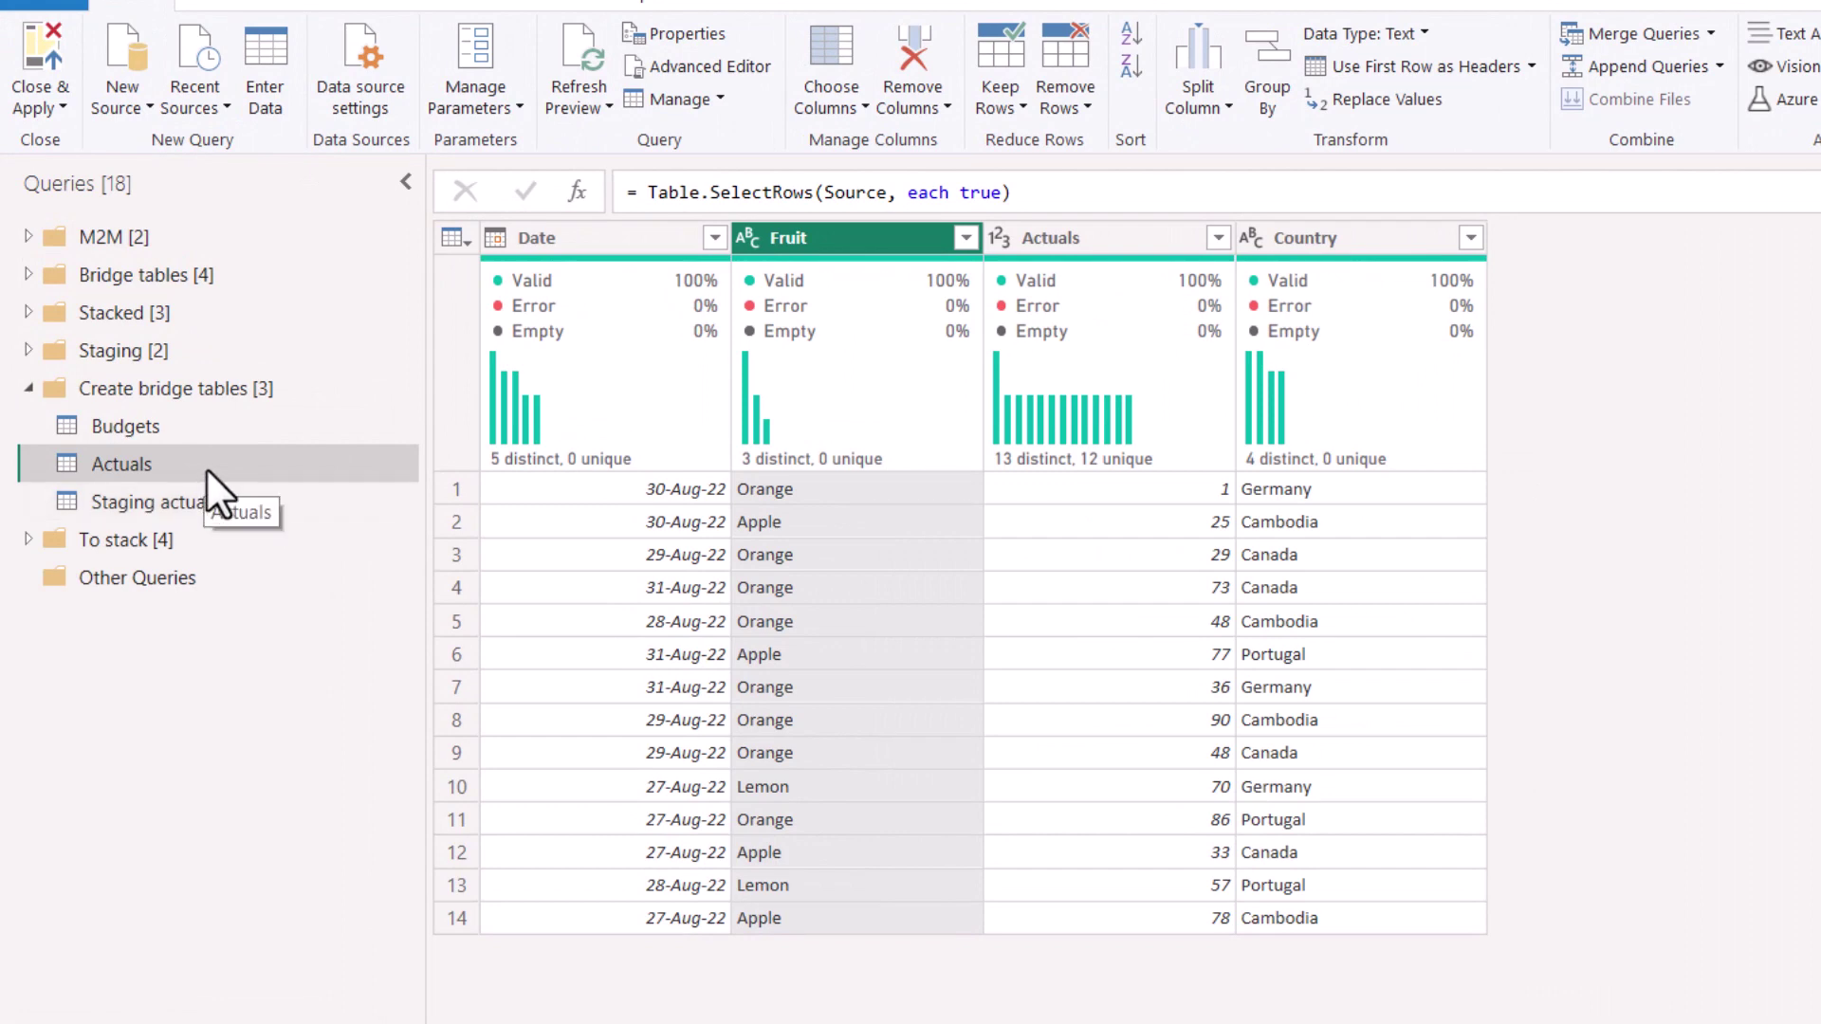
Disable loading of the Staging actual data query into the report.
left_click(244, 500)
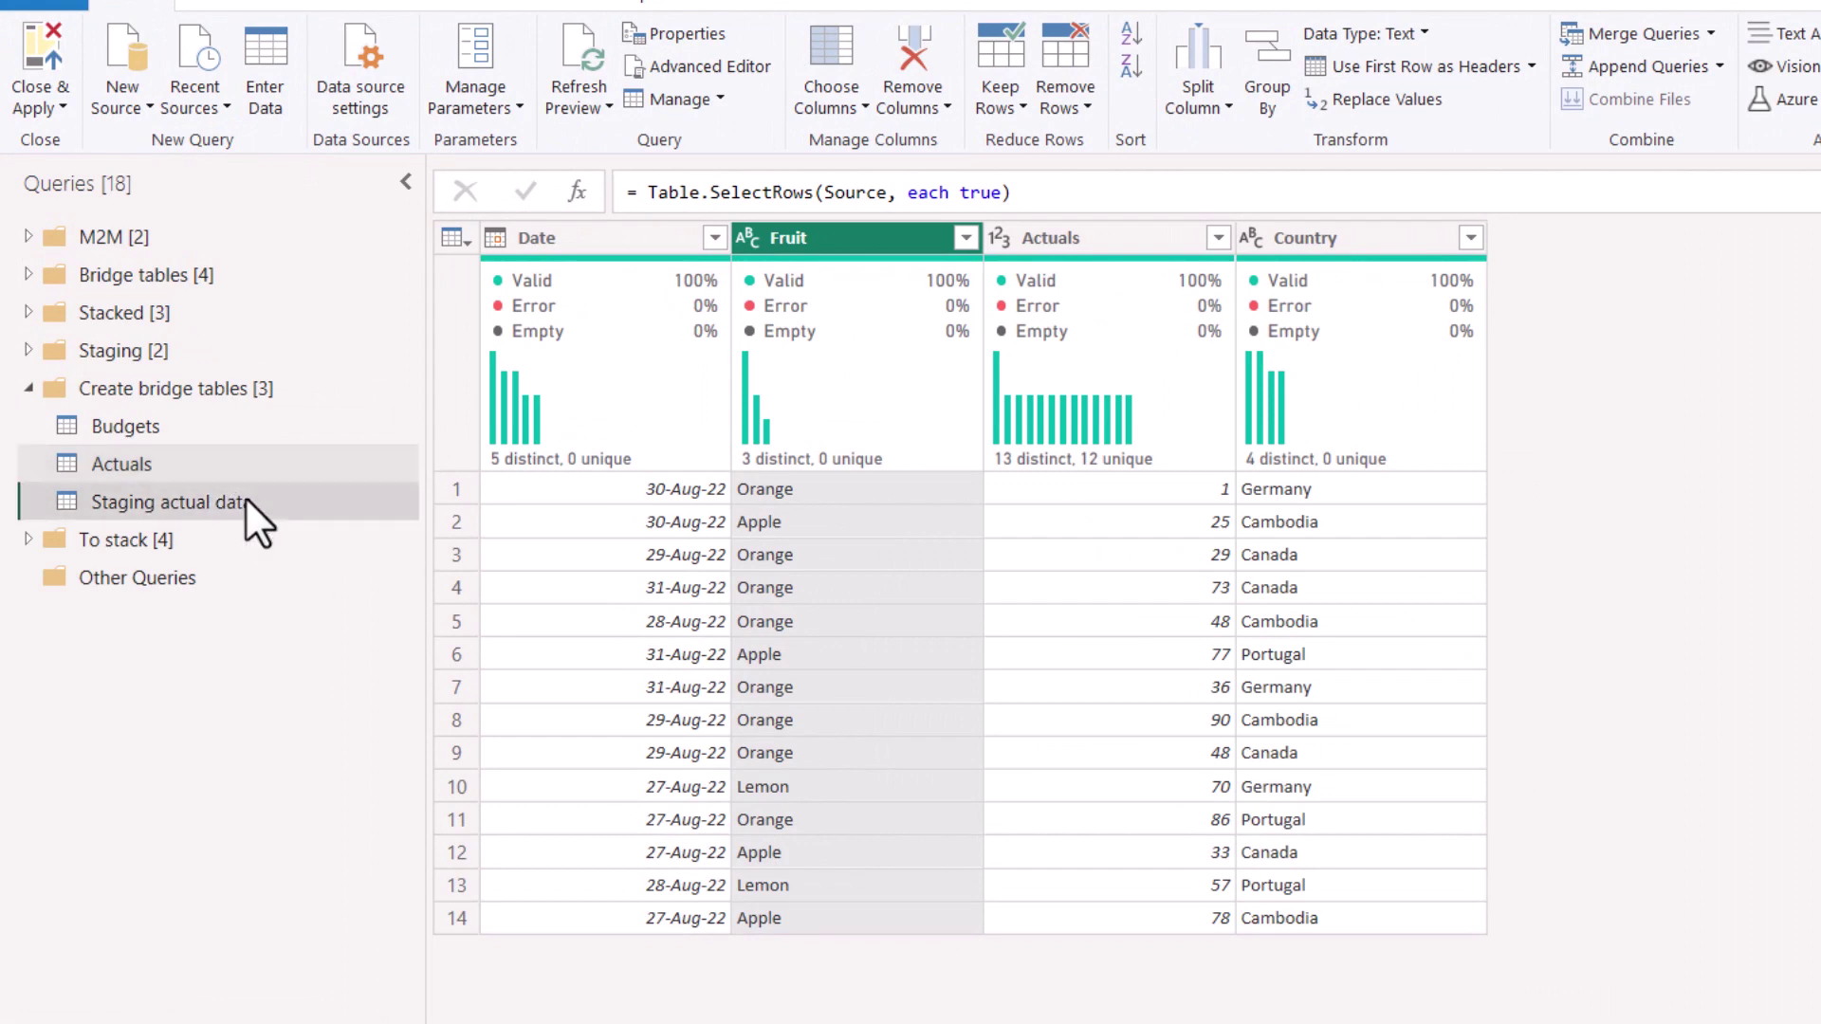
right_click(237, 500)
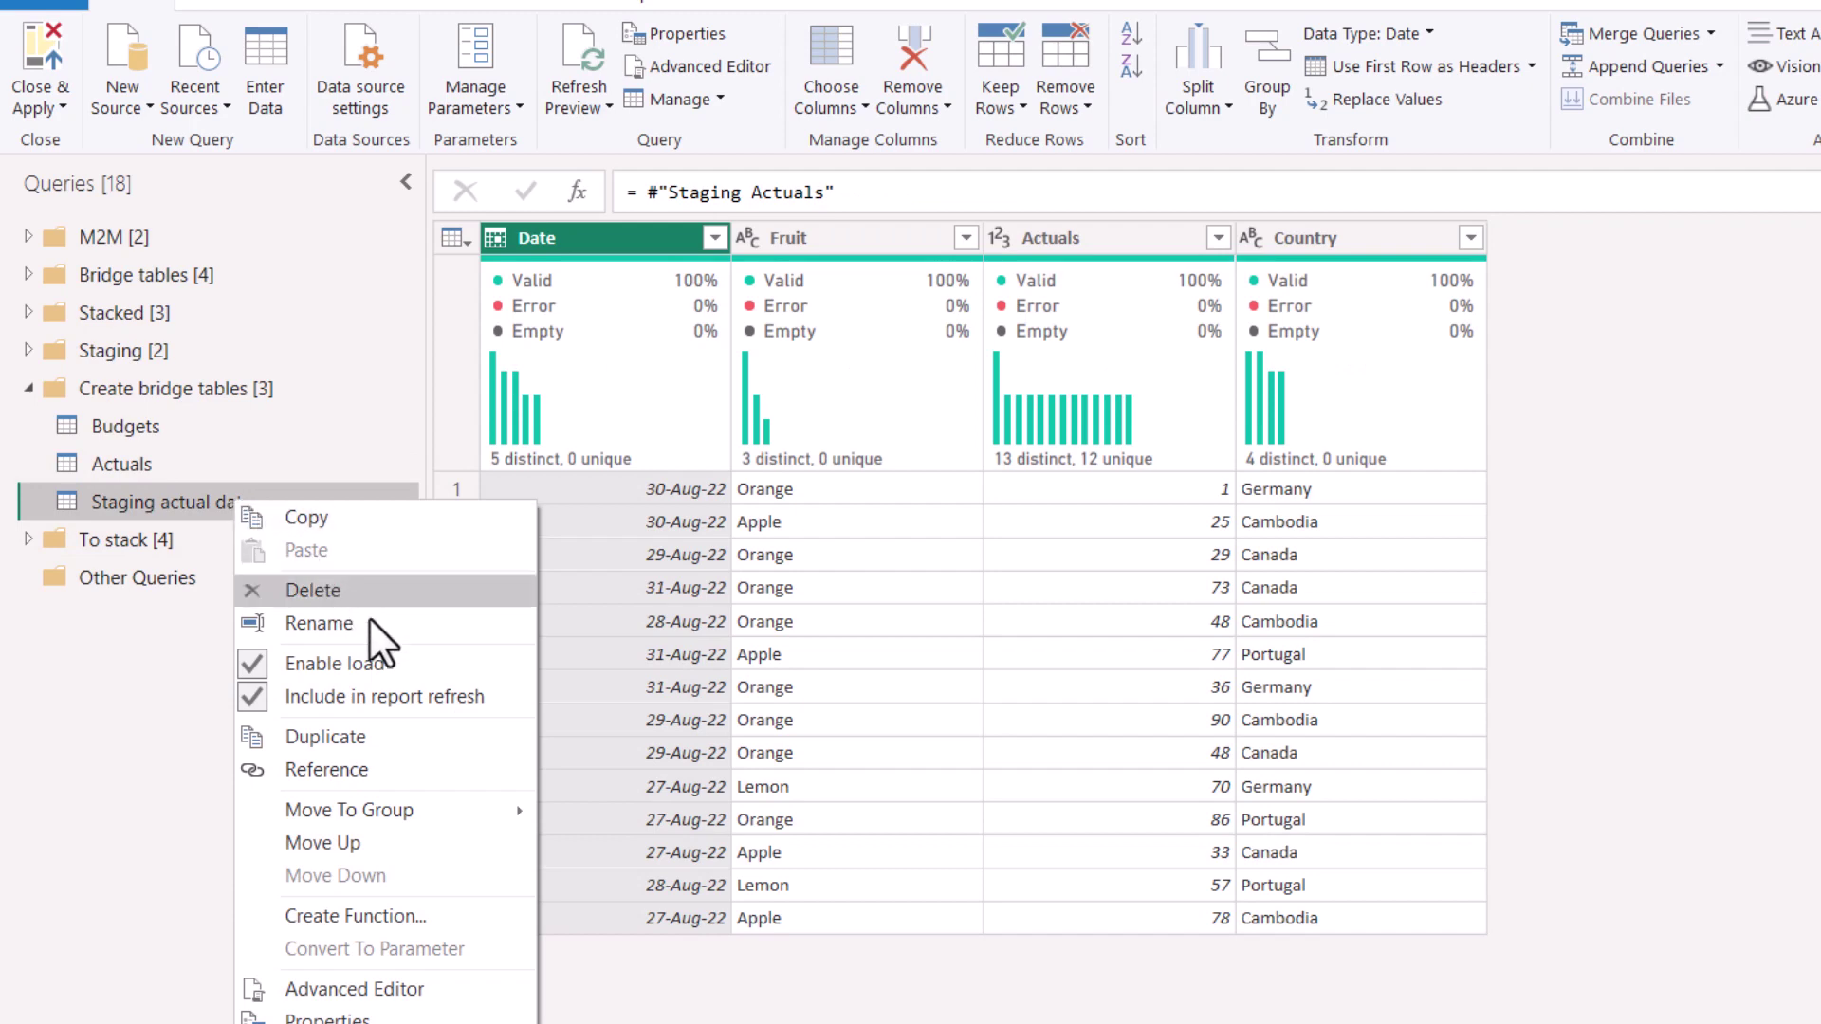
left_click(406, 666)
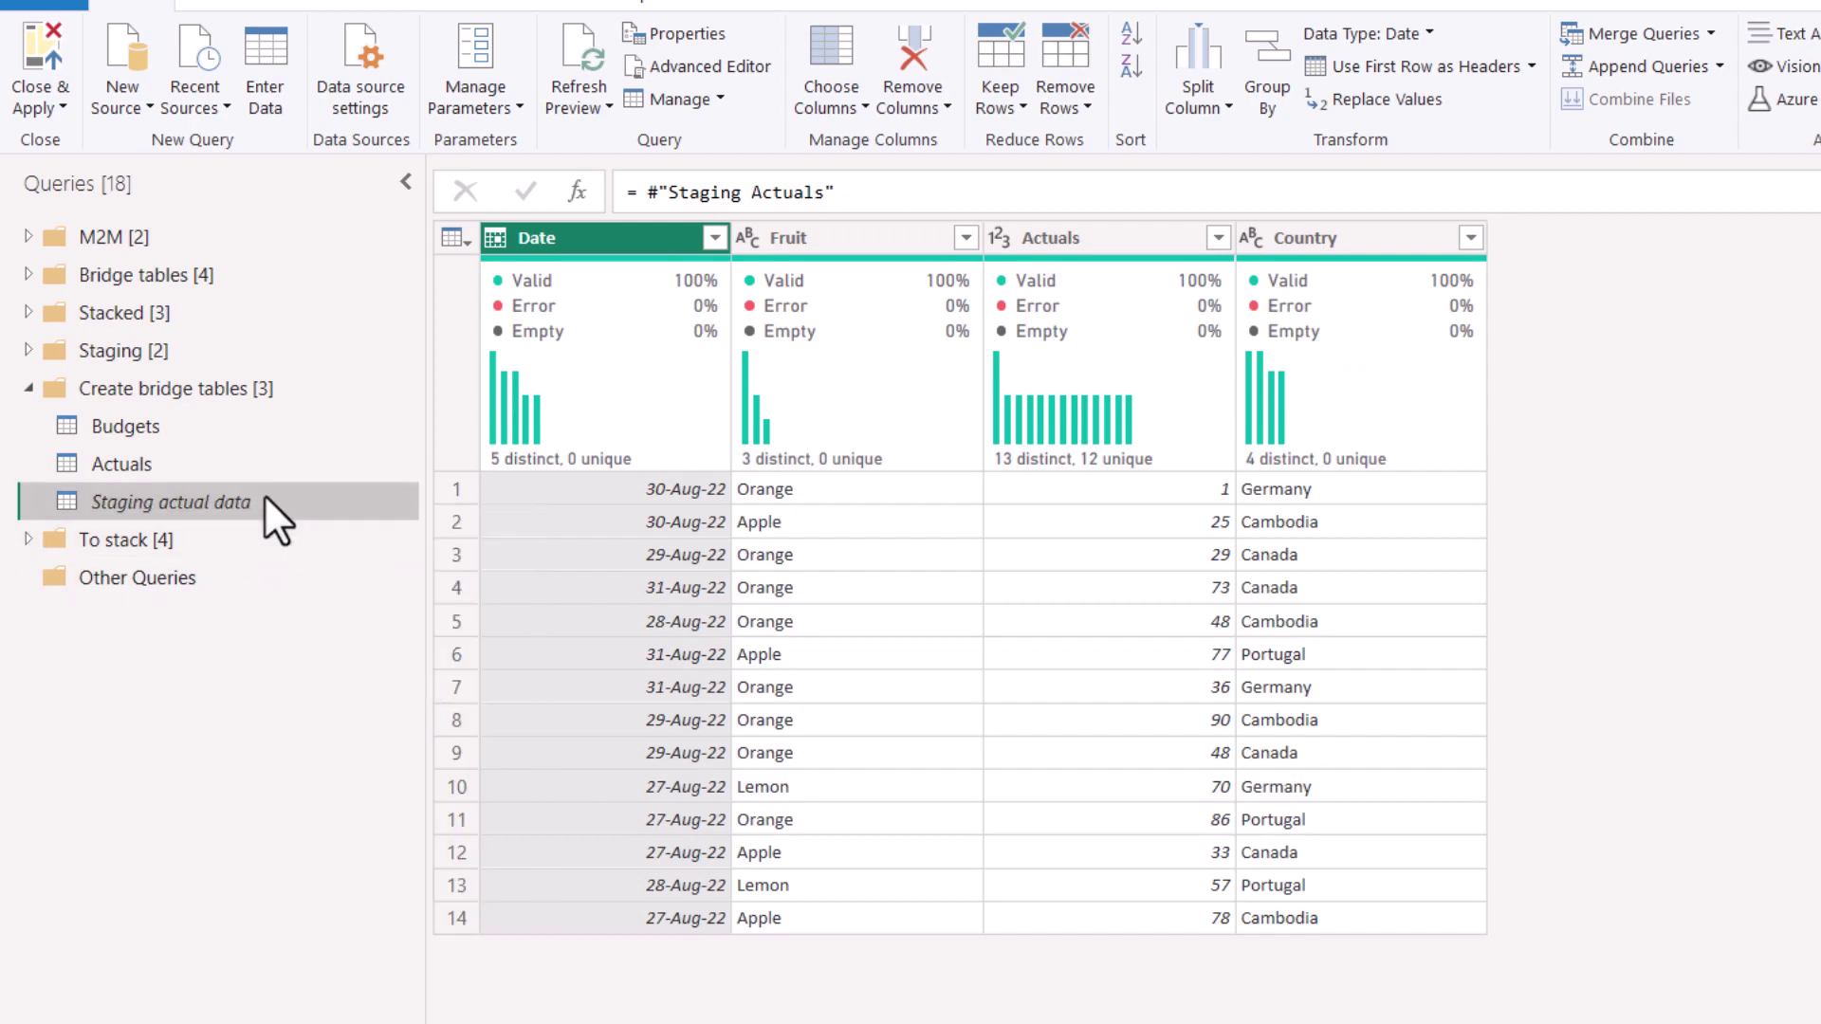
Create a reference to the Staging actual data query and rename it Dim fruit names.
right_click(275, 507)
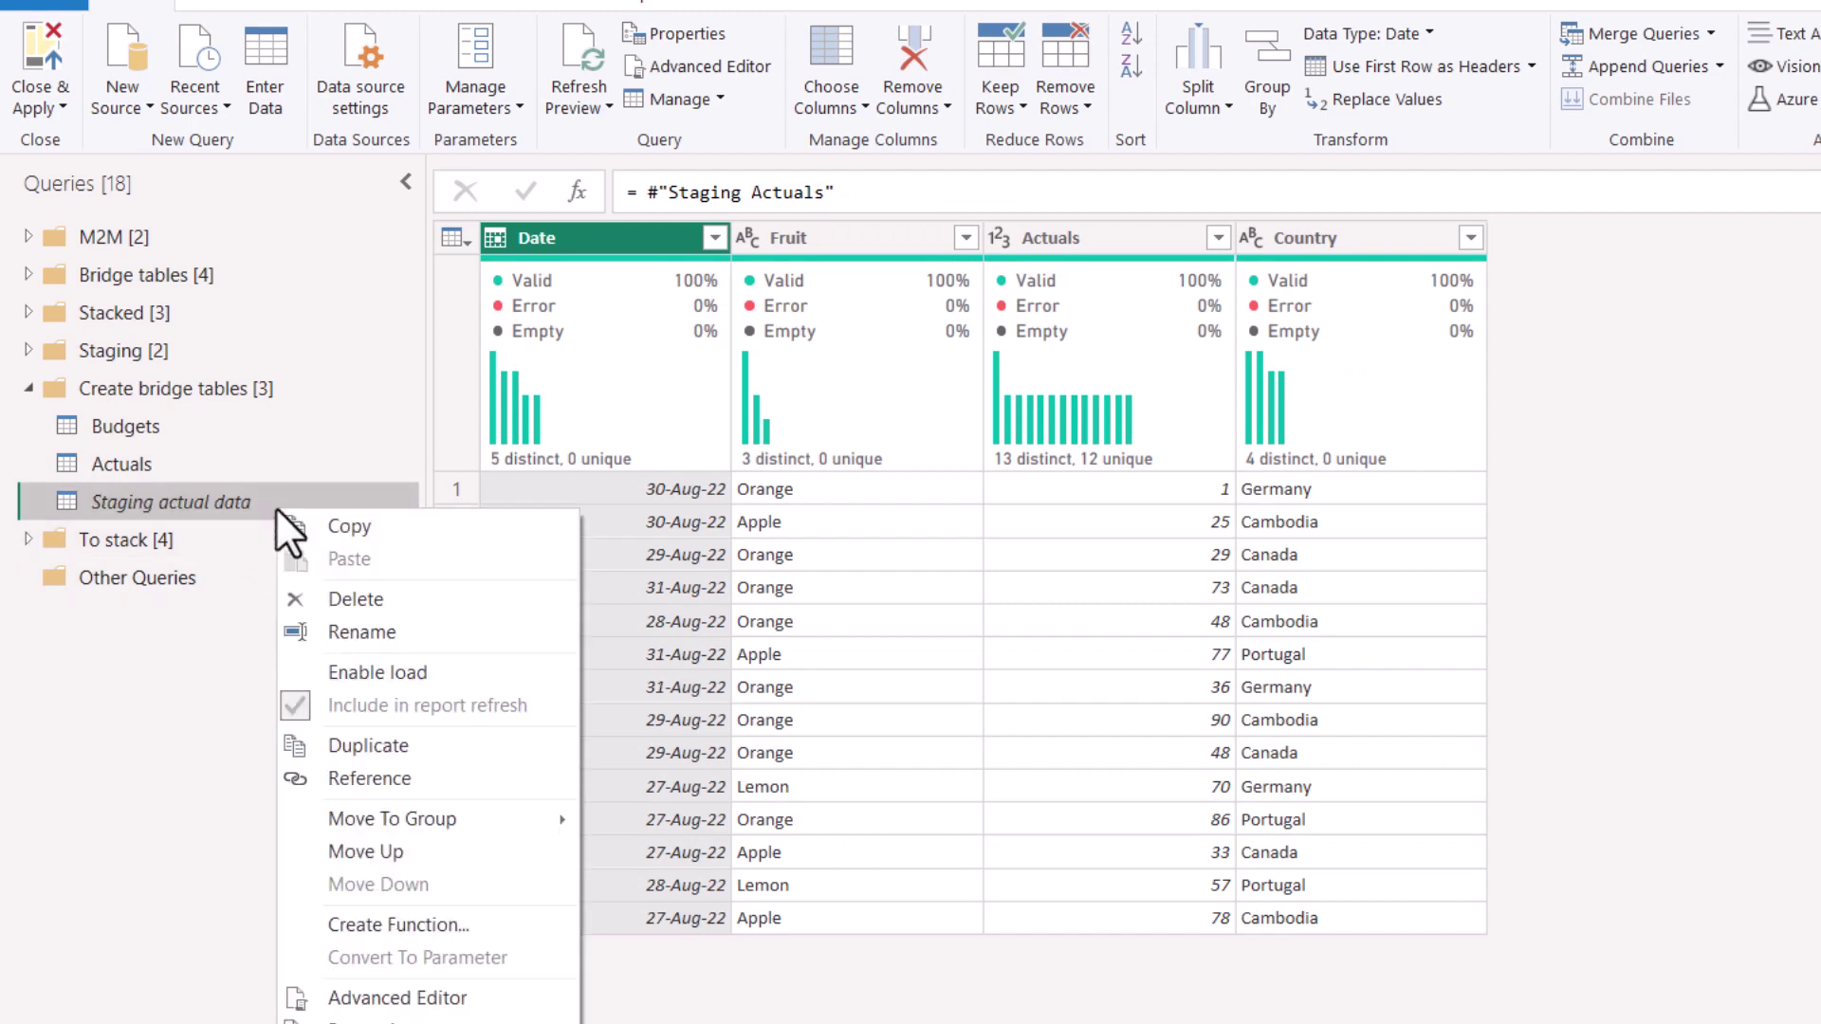
left_click(435, 777)
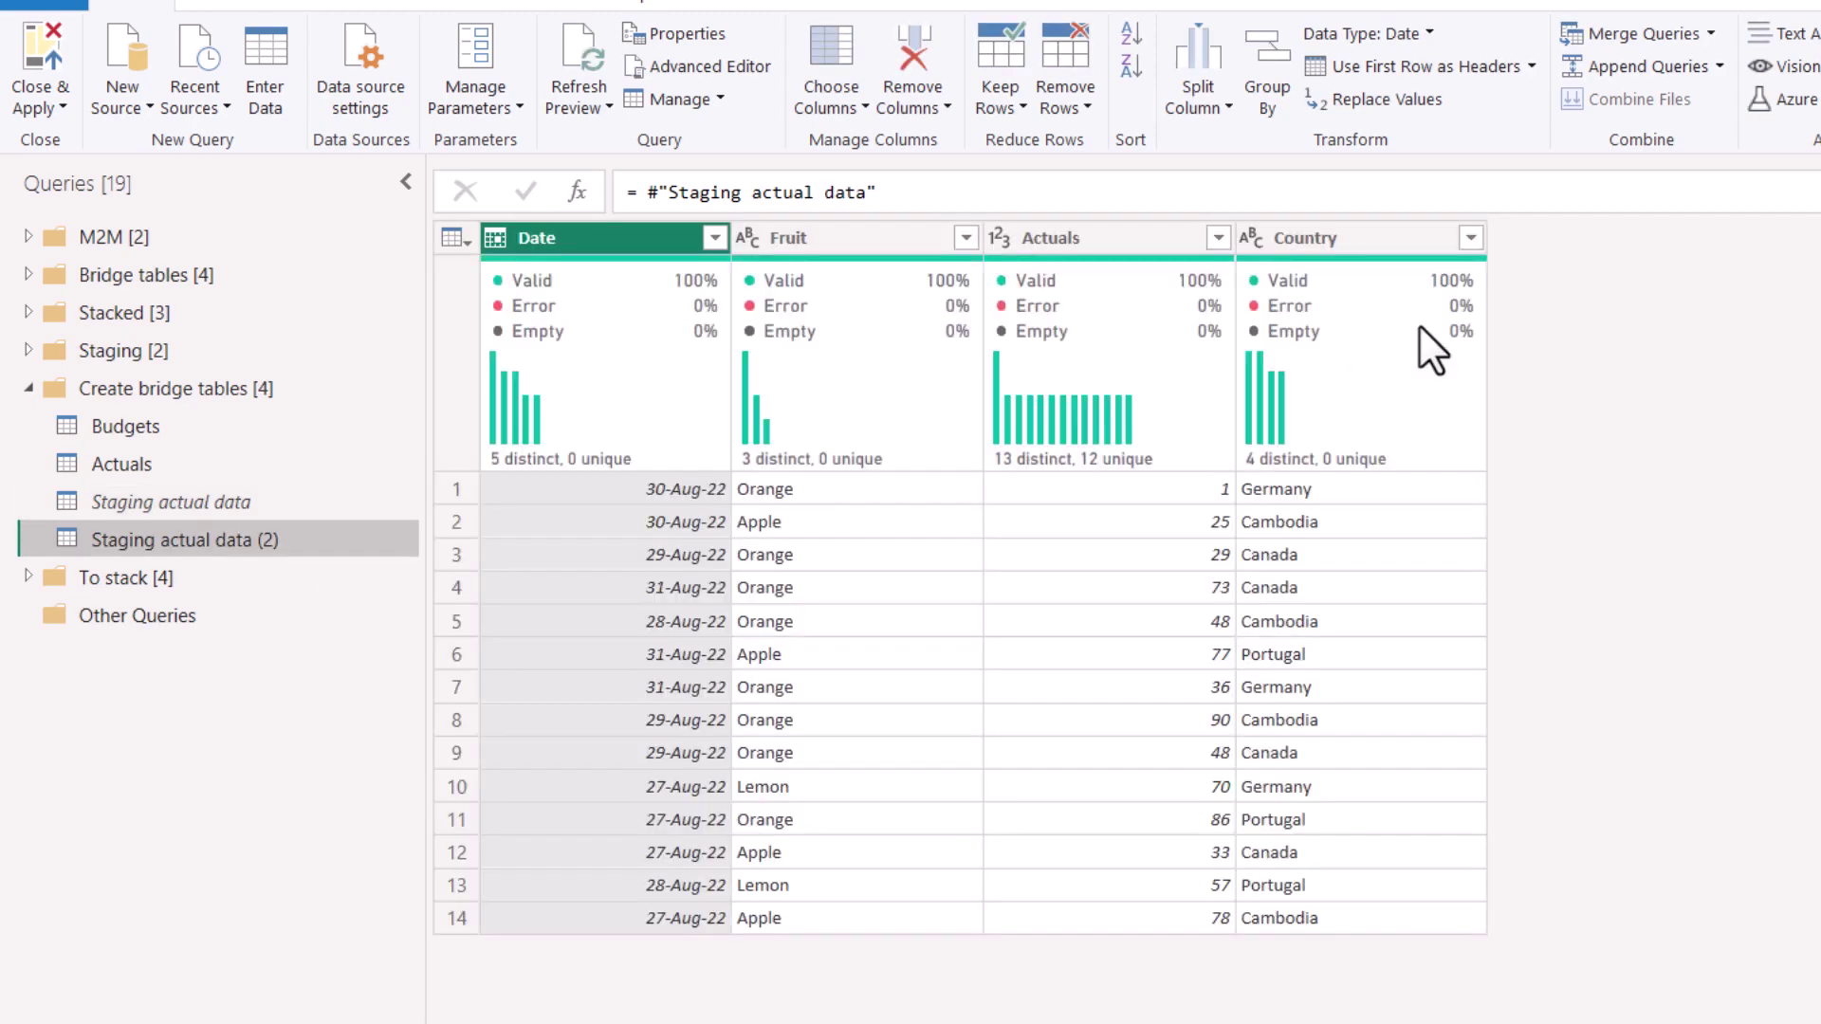
right_click(214, 543)
left_click(297, 665)
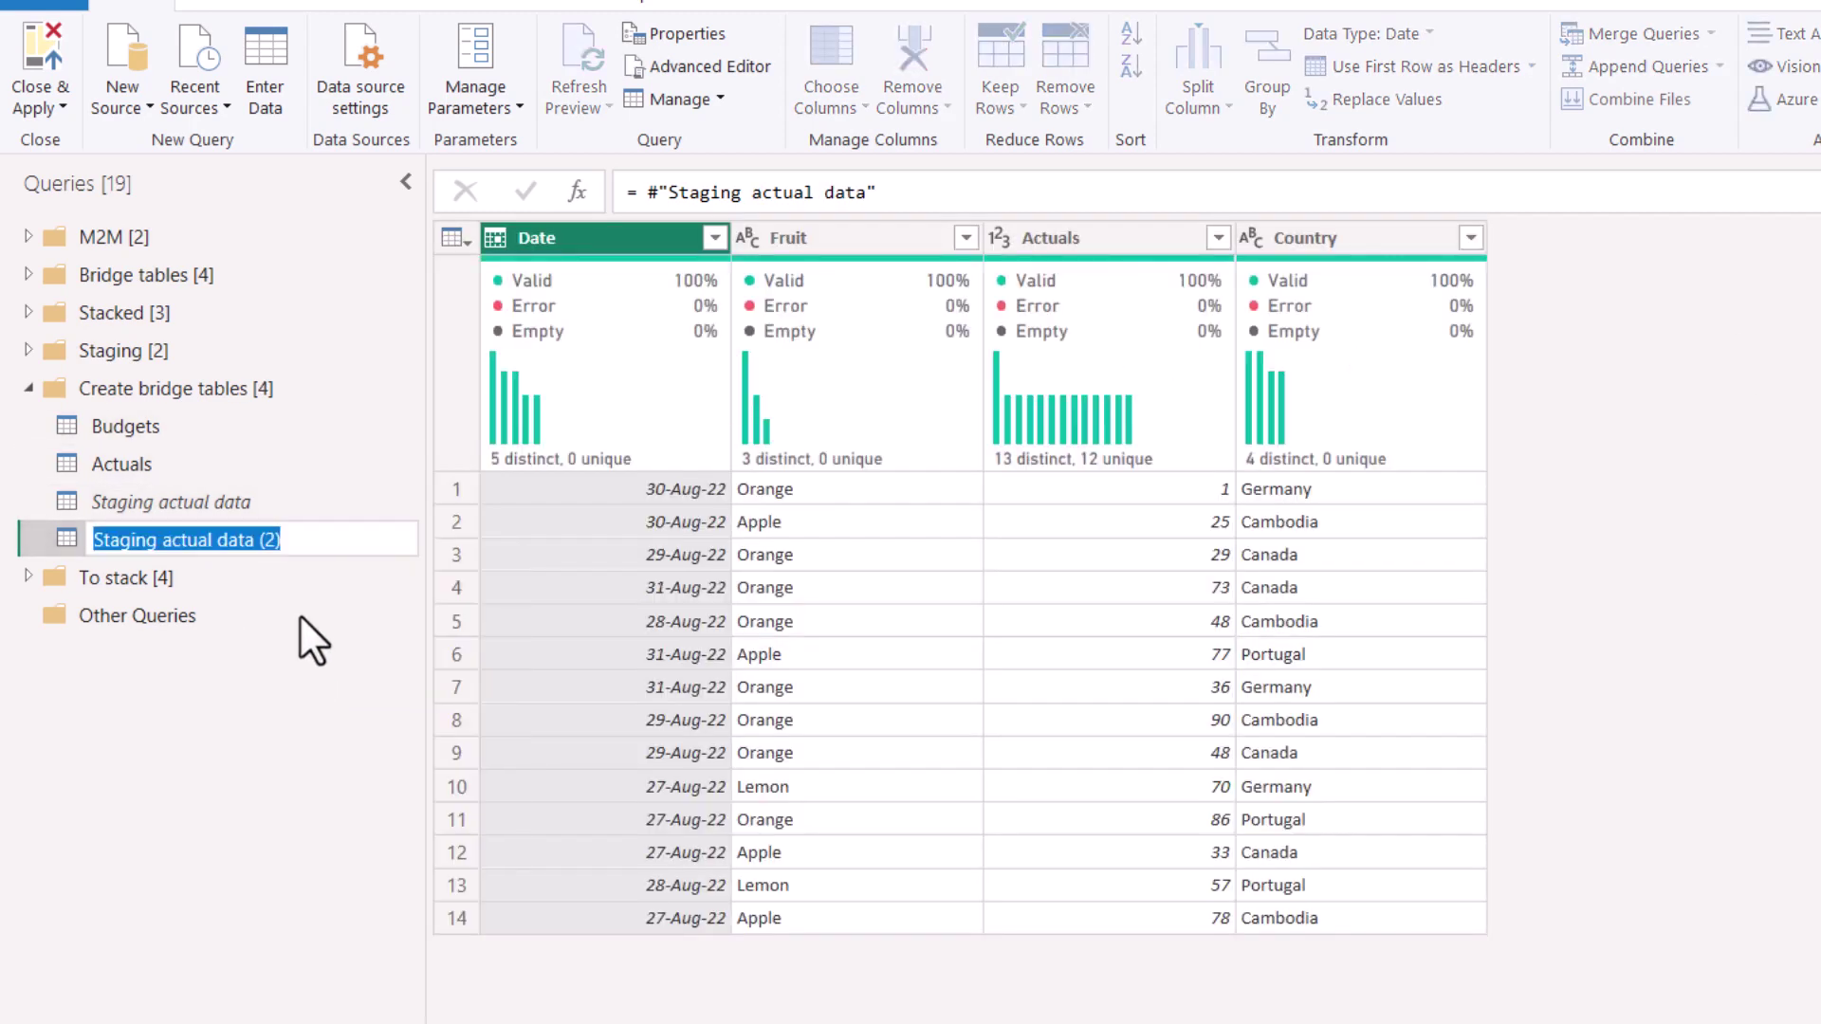
type("Dim ")
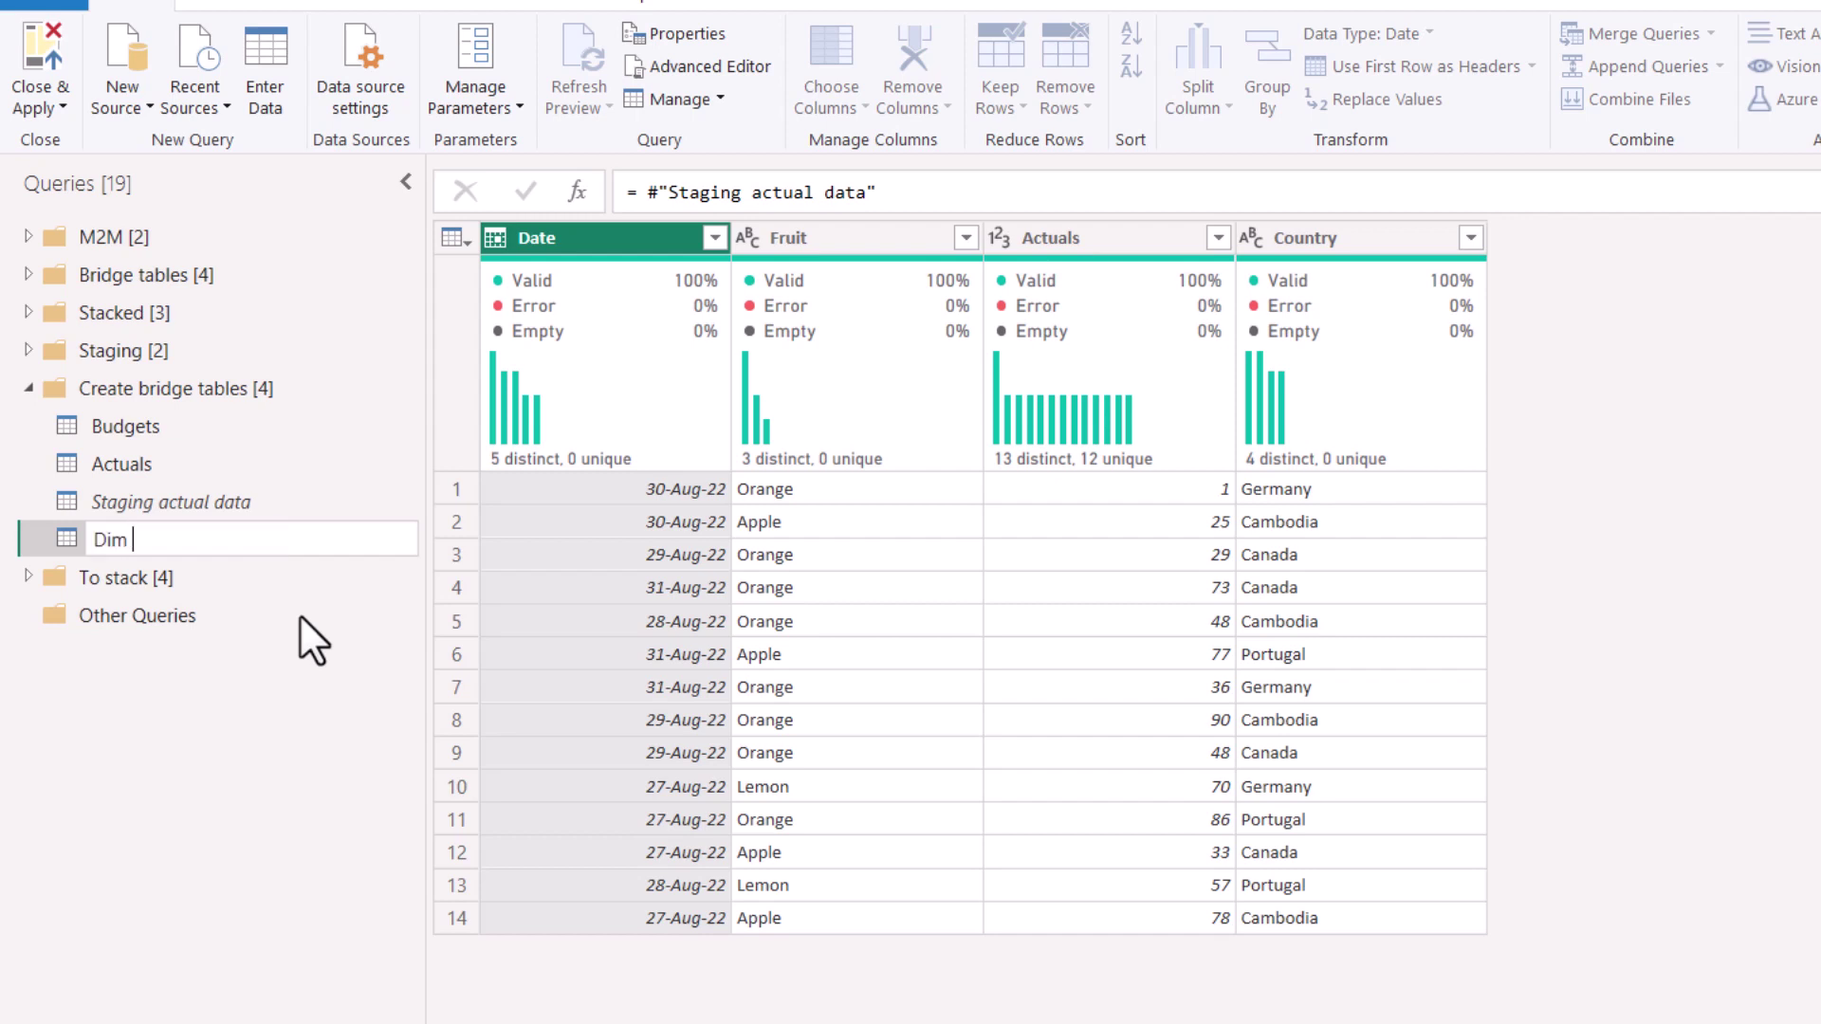
type("fruit names")
key("Return")
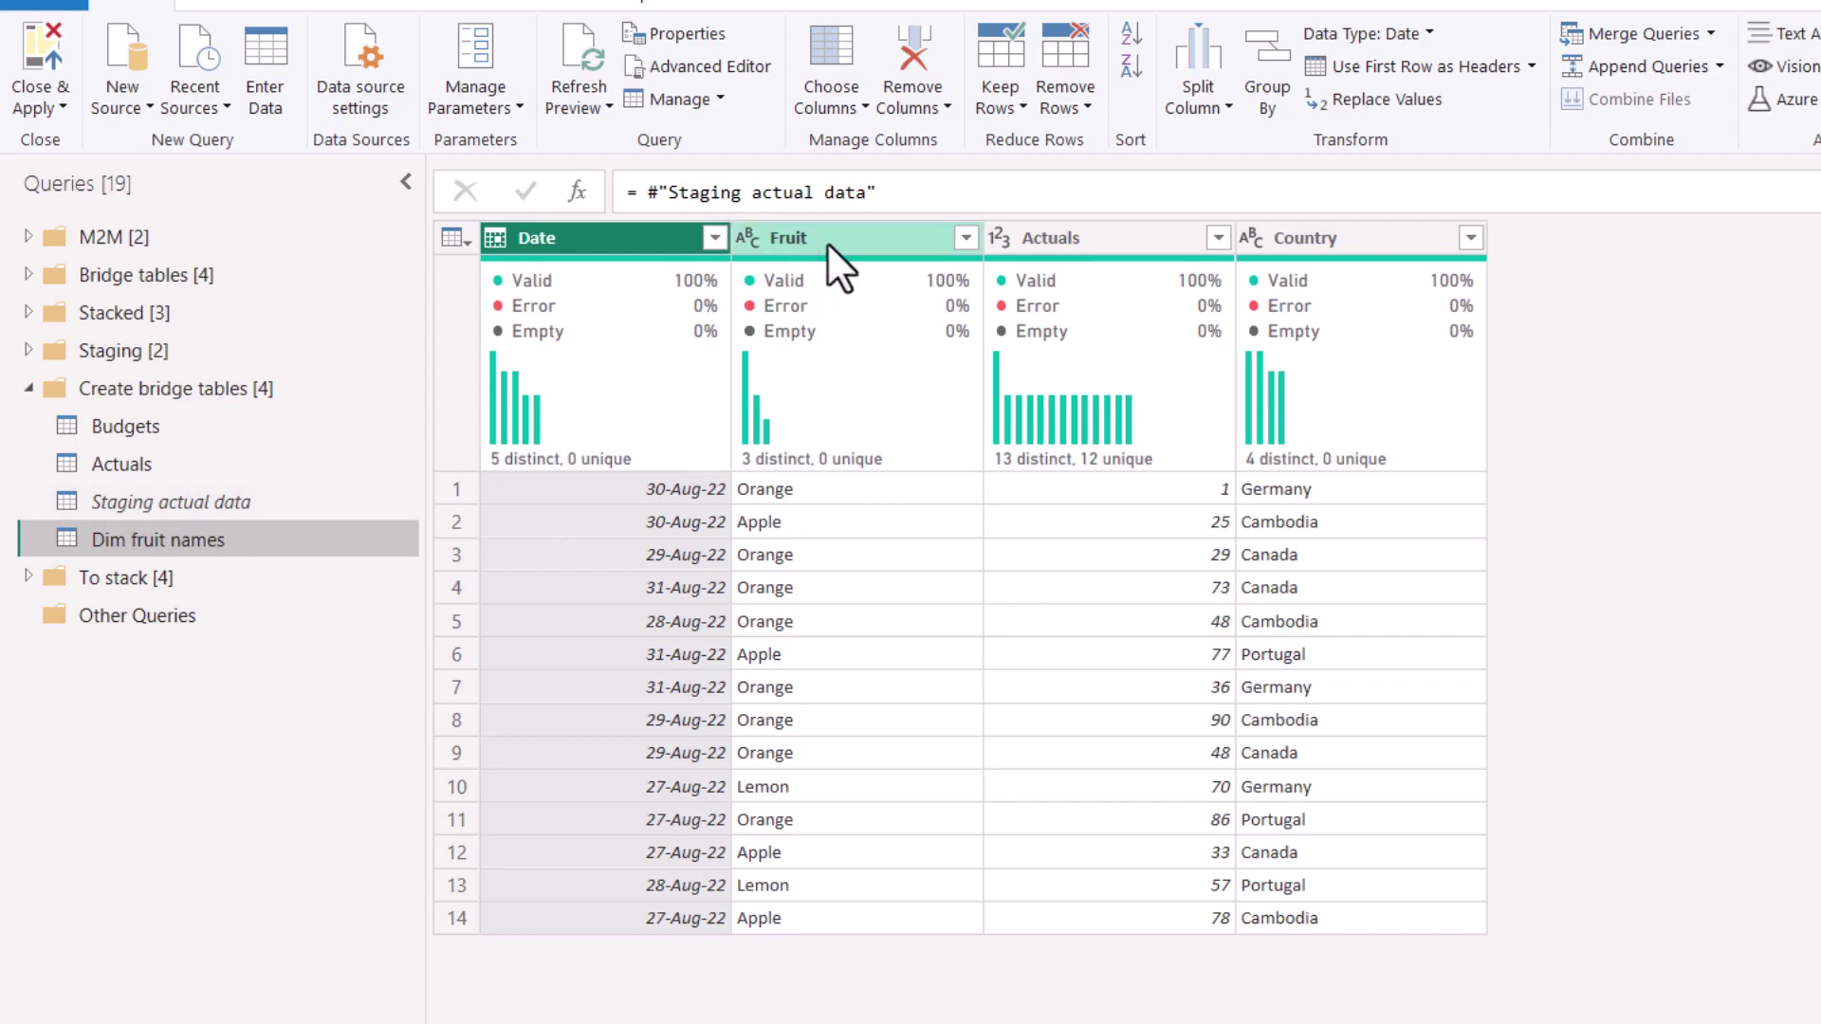
Reduce Dim fruit names to its Fruit column only and remove the duplicate rows.
right_click(816, 235)
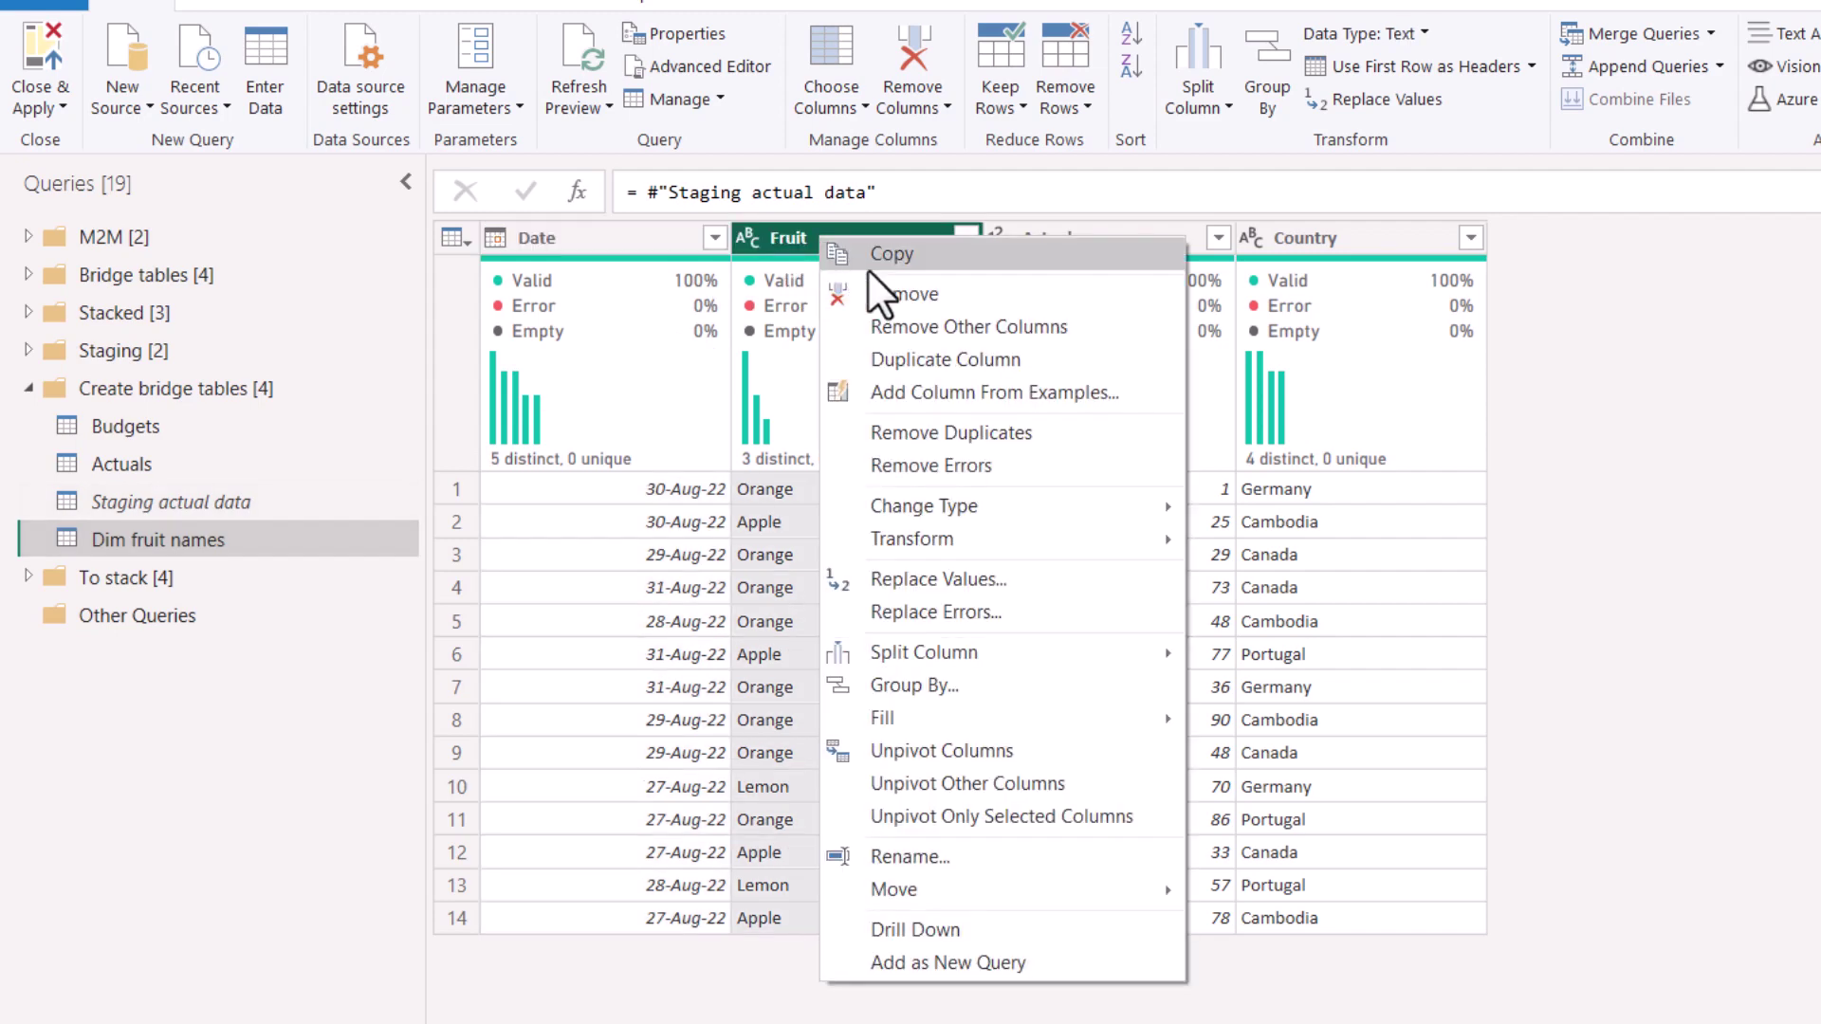
left_click(966, 325)
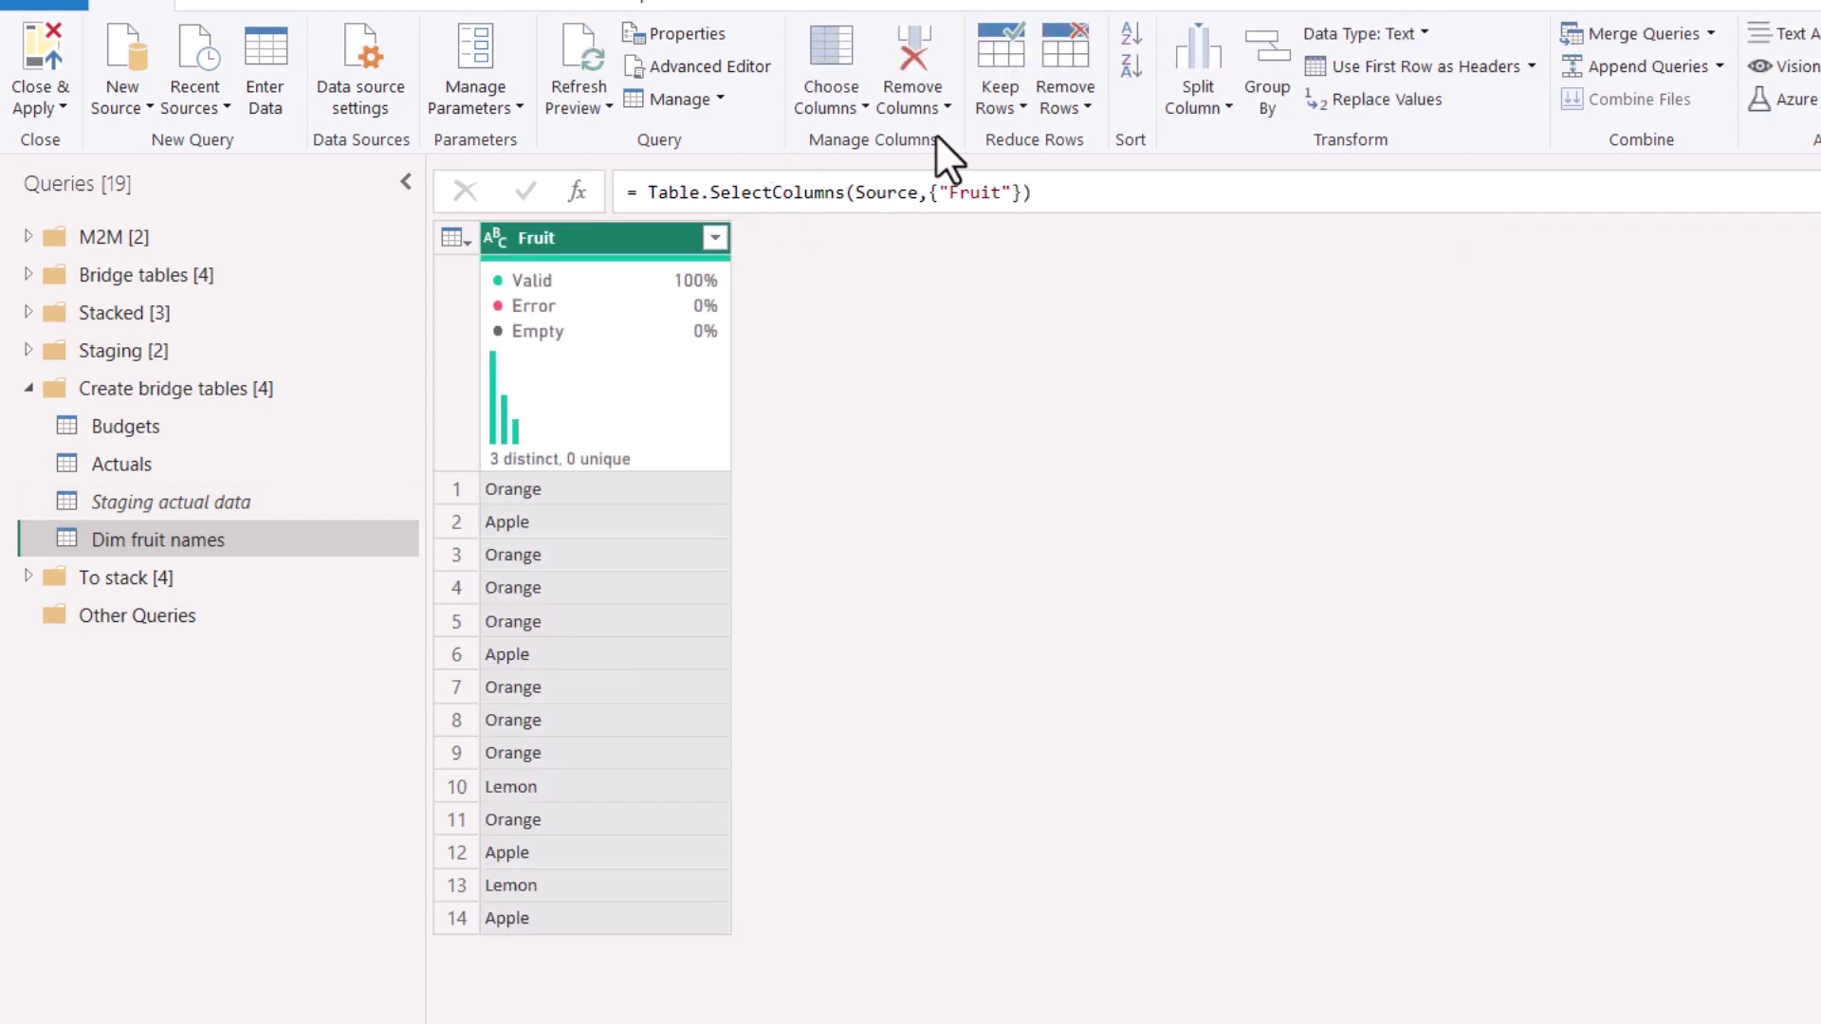
left_click(1061, 104)
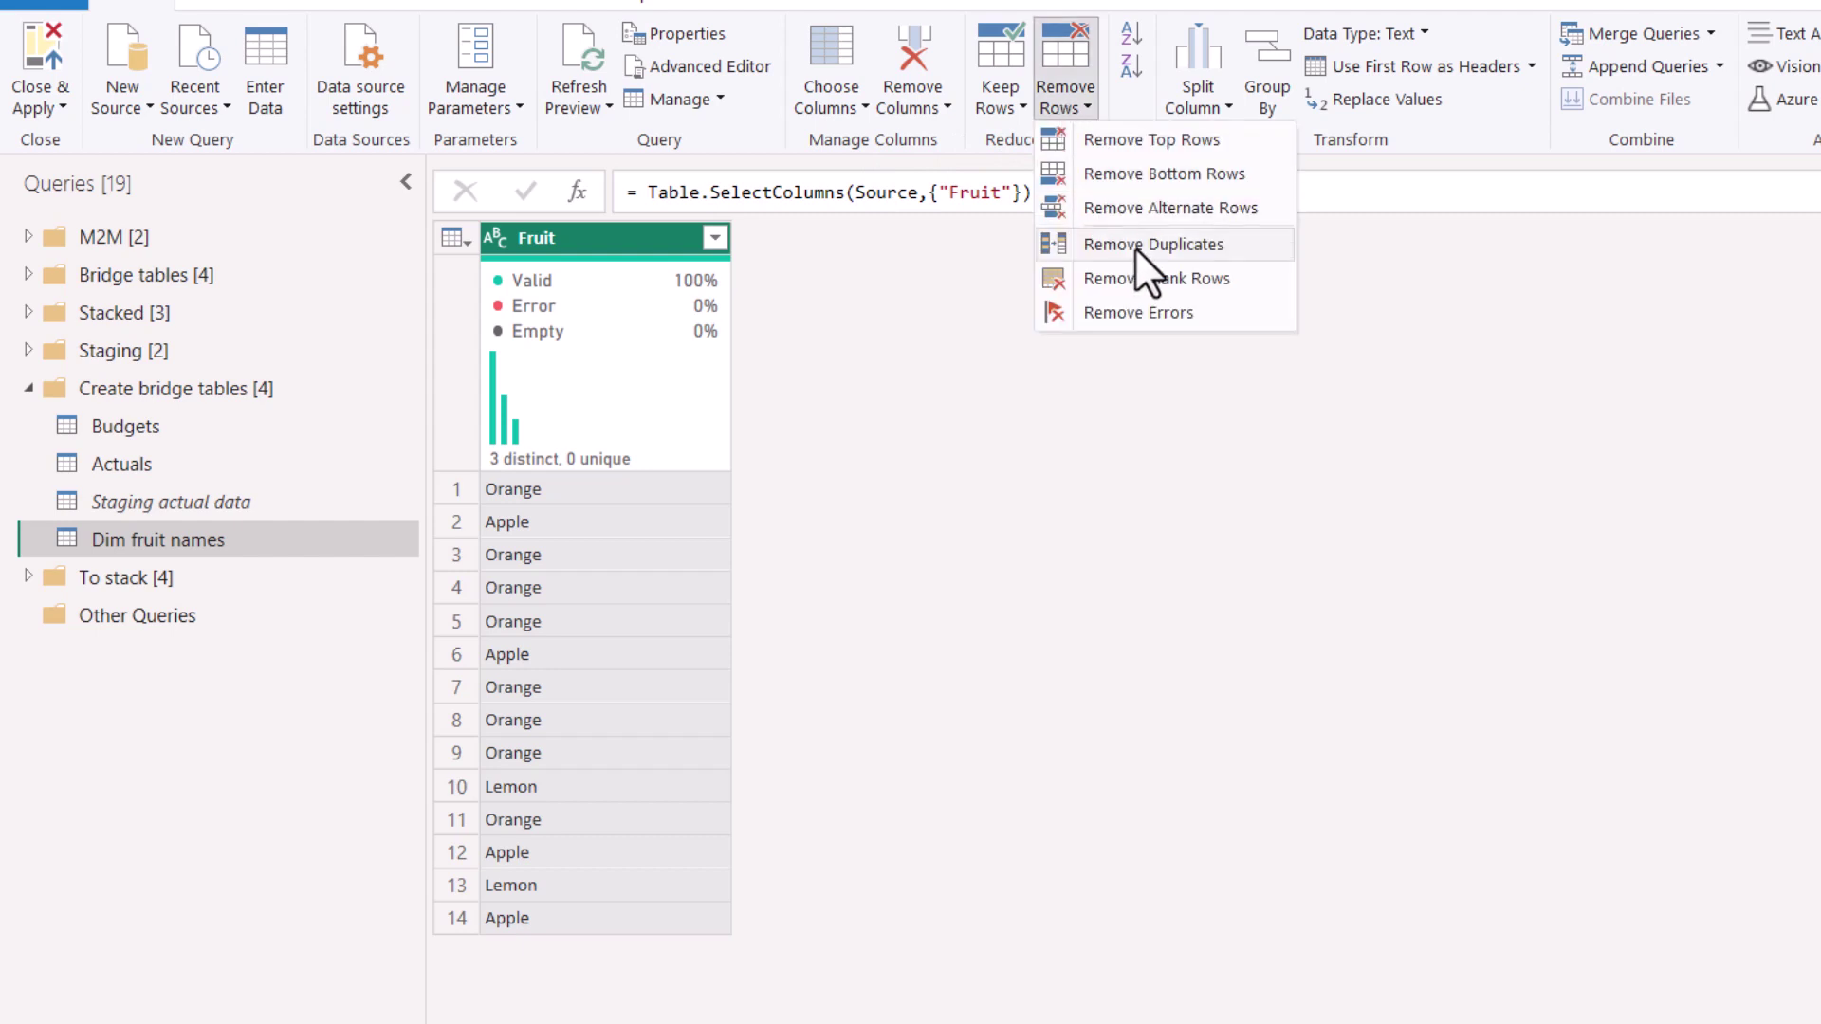
left_click(1131, 247)
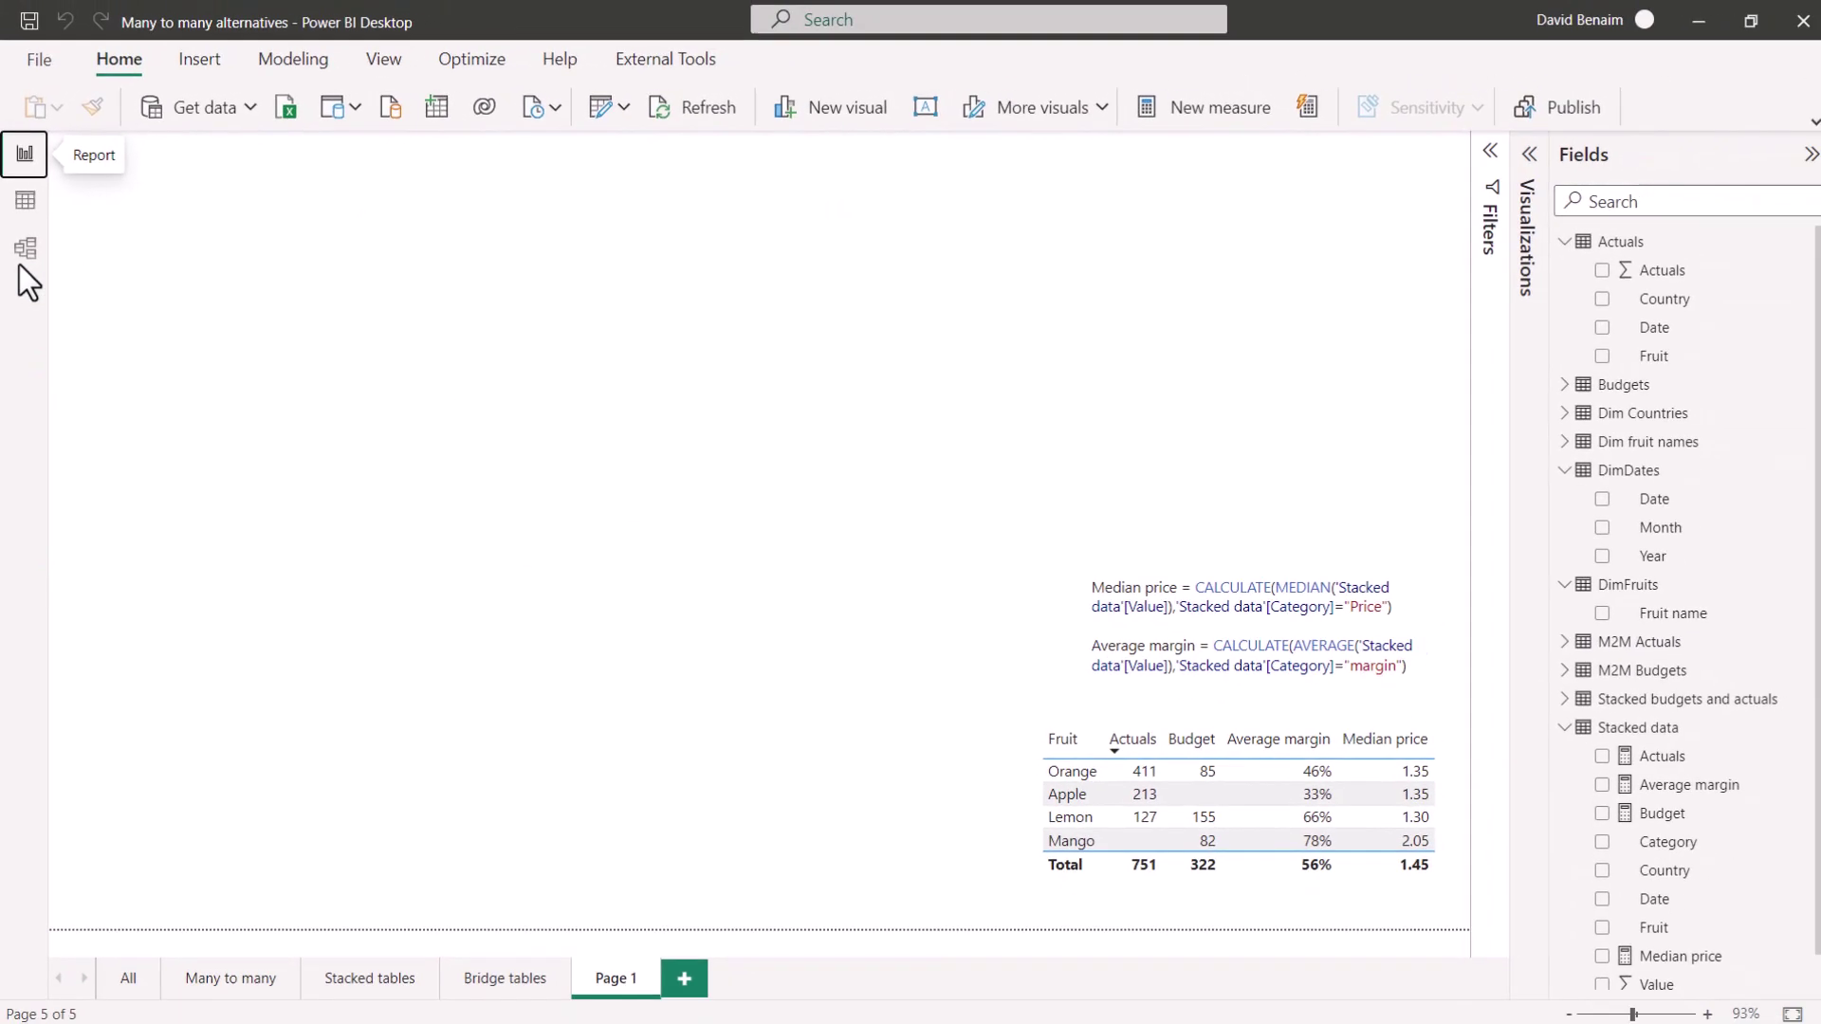
Create a new layout in the model view and add the Dim fruit names, Actuals and Budgets tables to it.
left_click(23, 249)
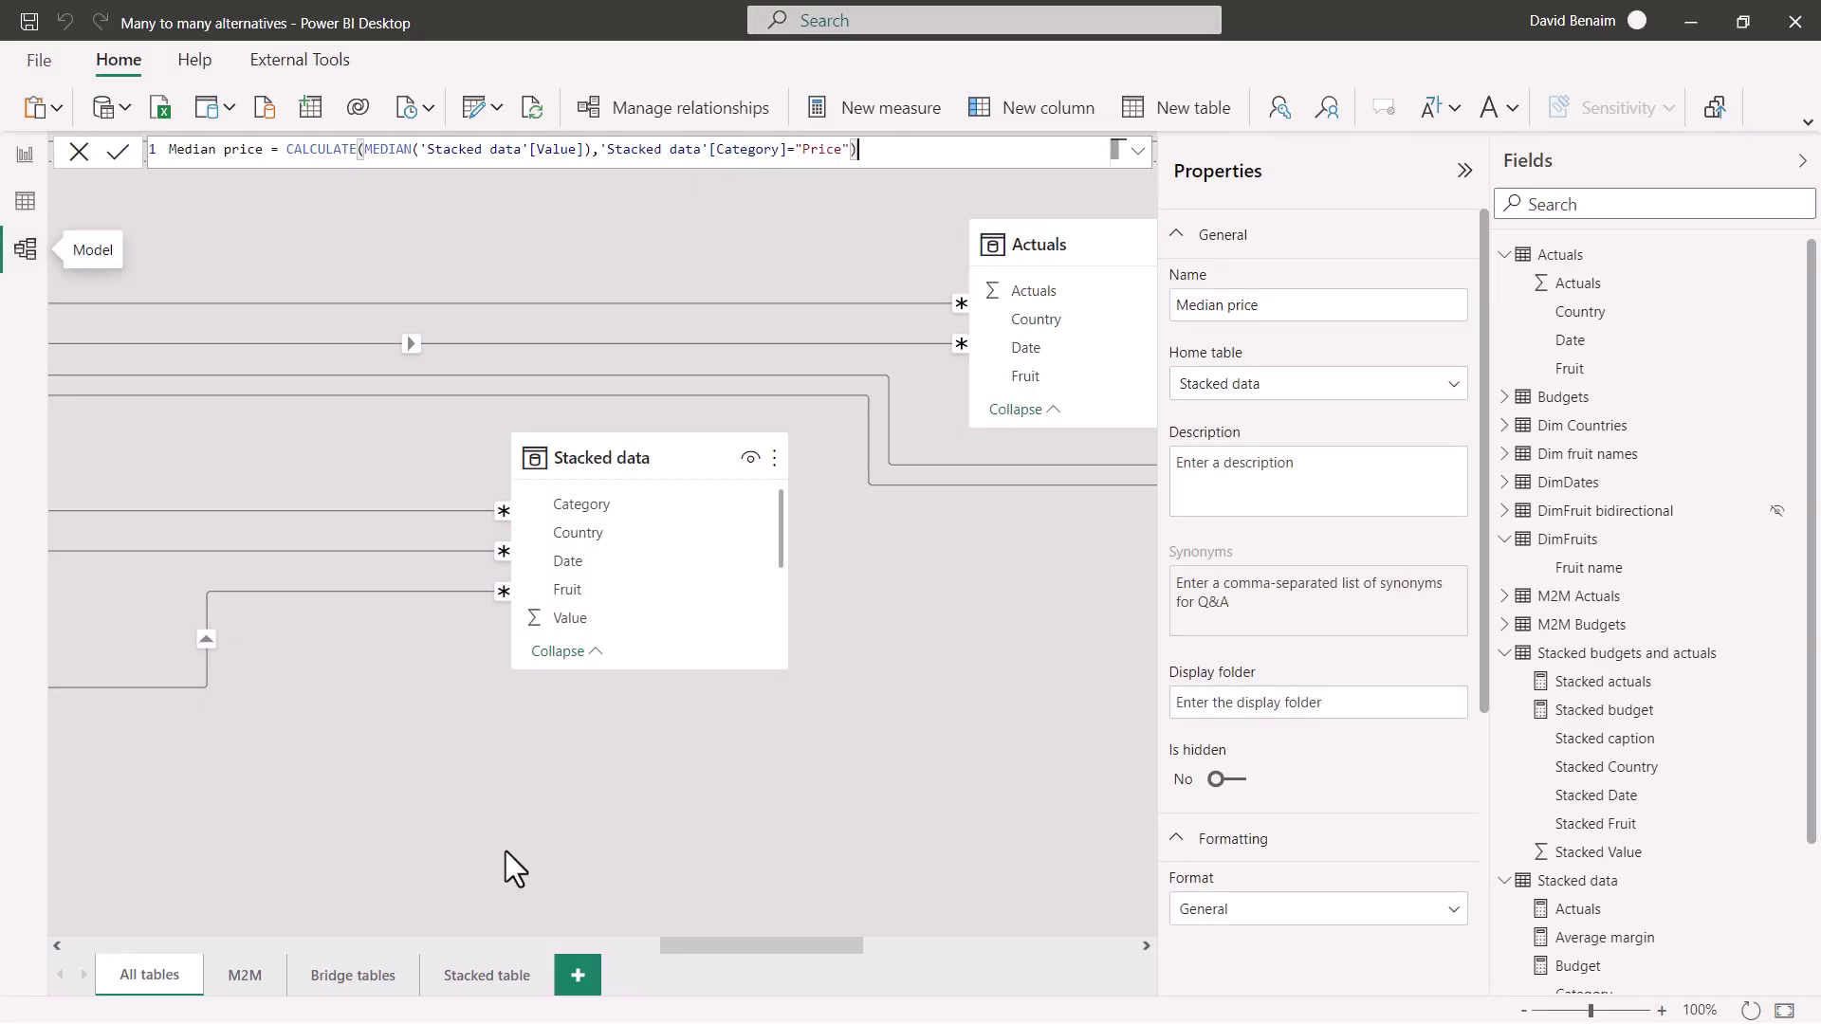
left_click(581, 977)
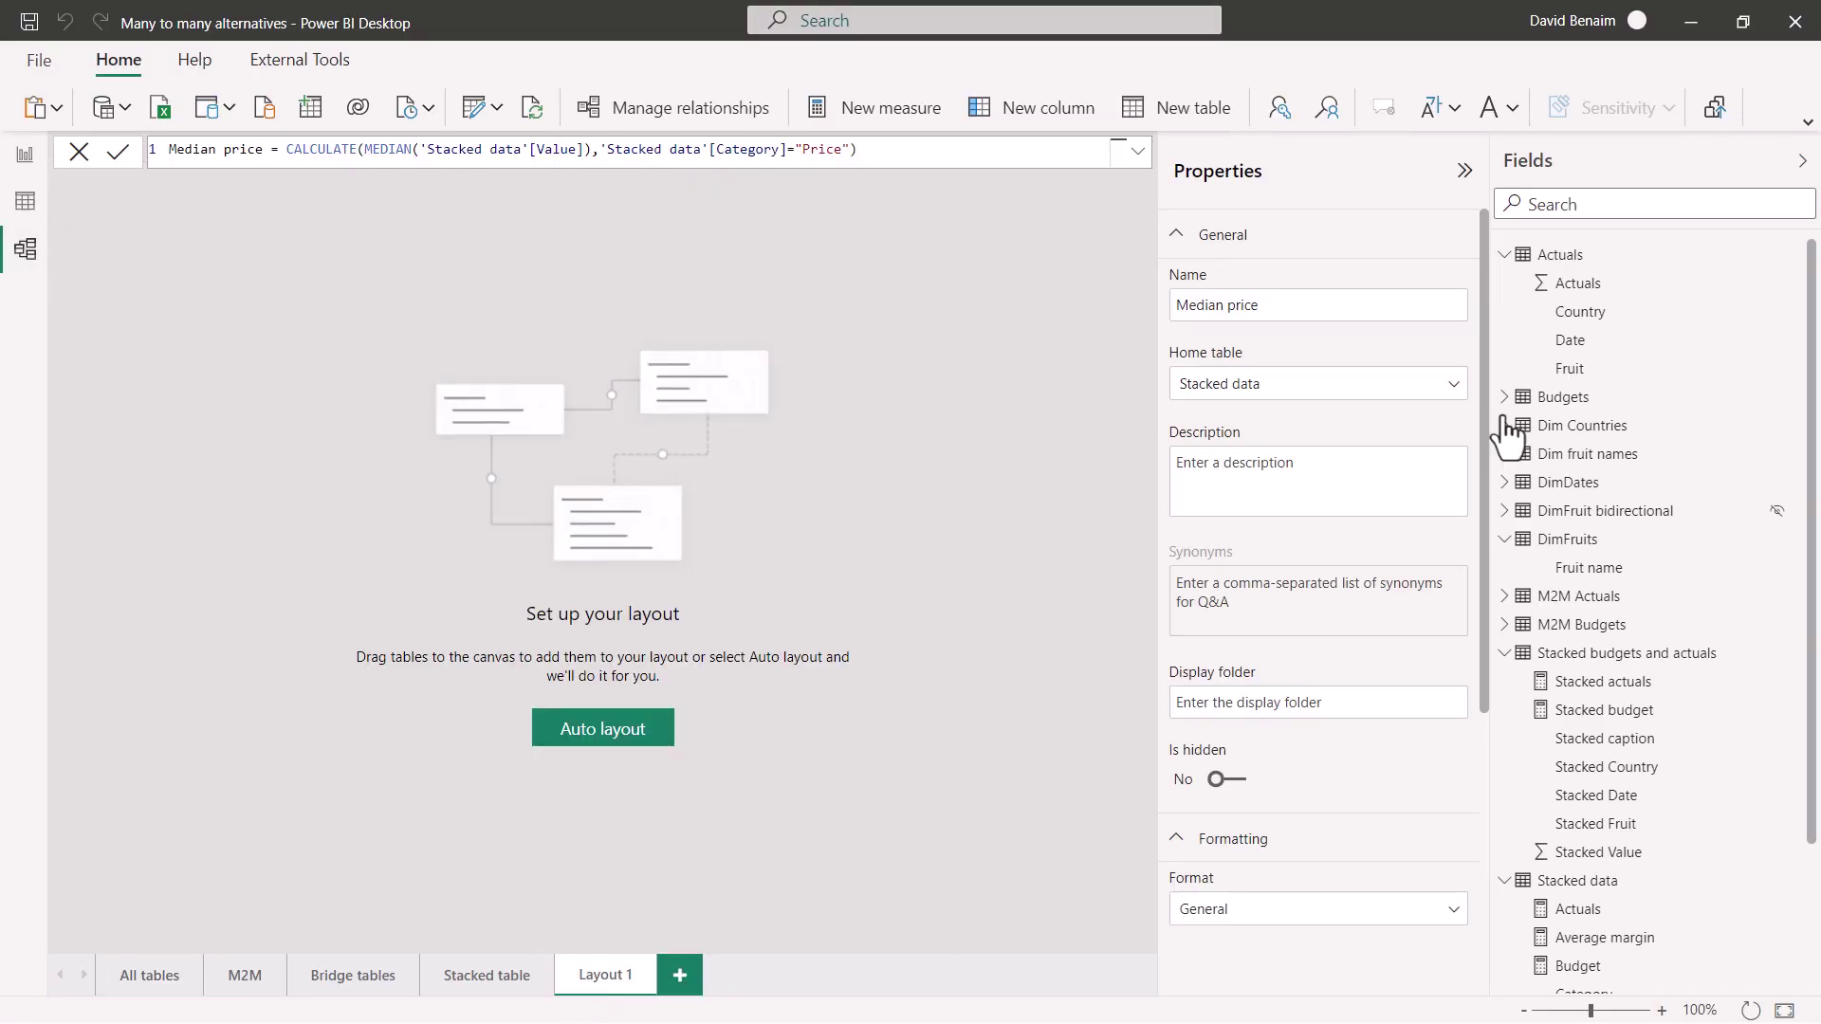
scroll(1631, 825, "down", 3)
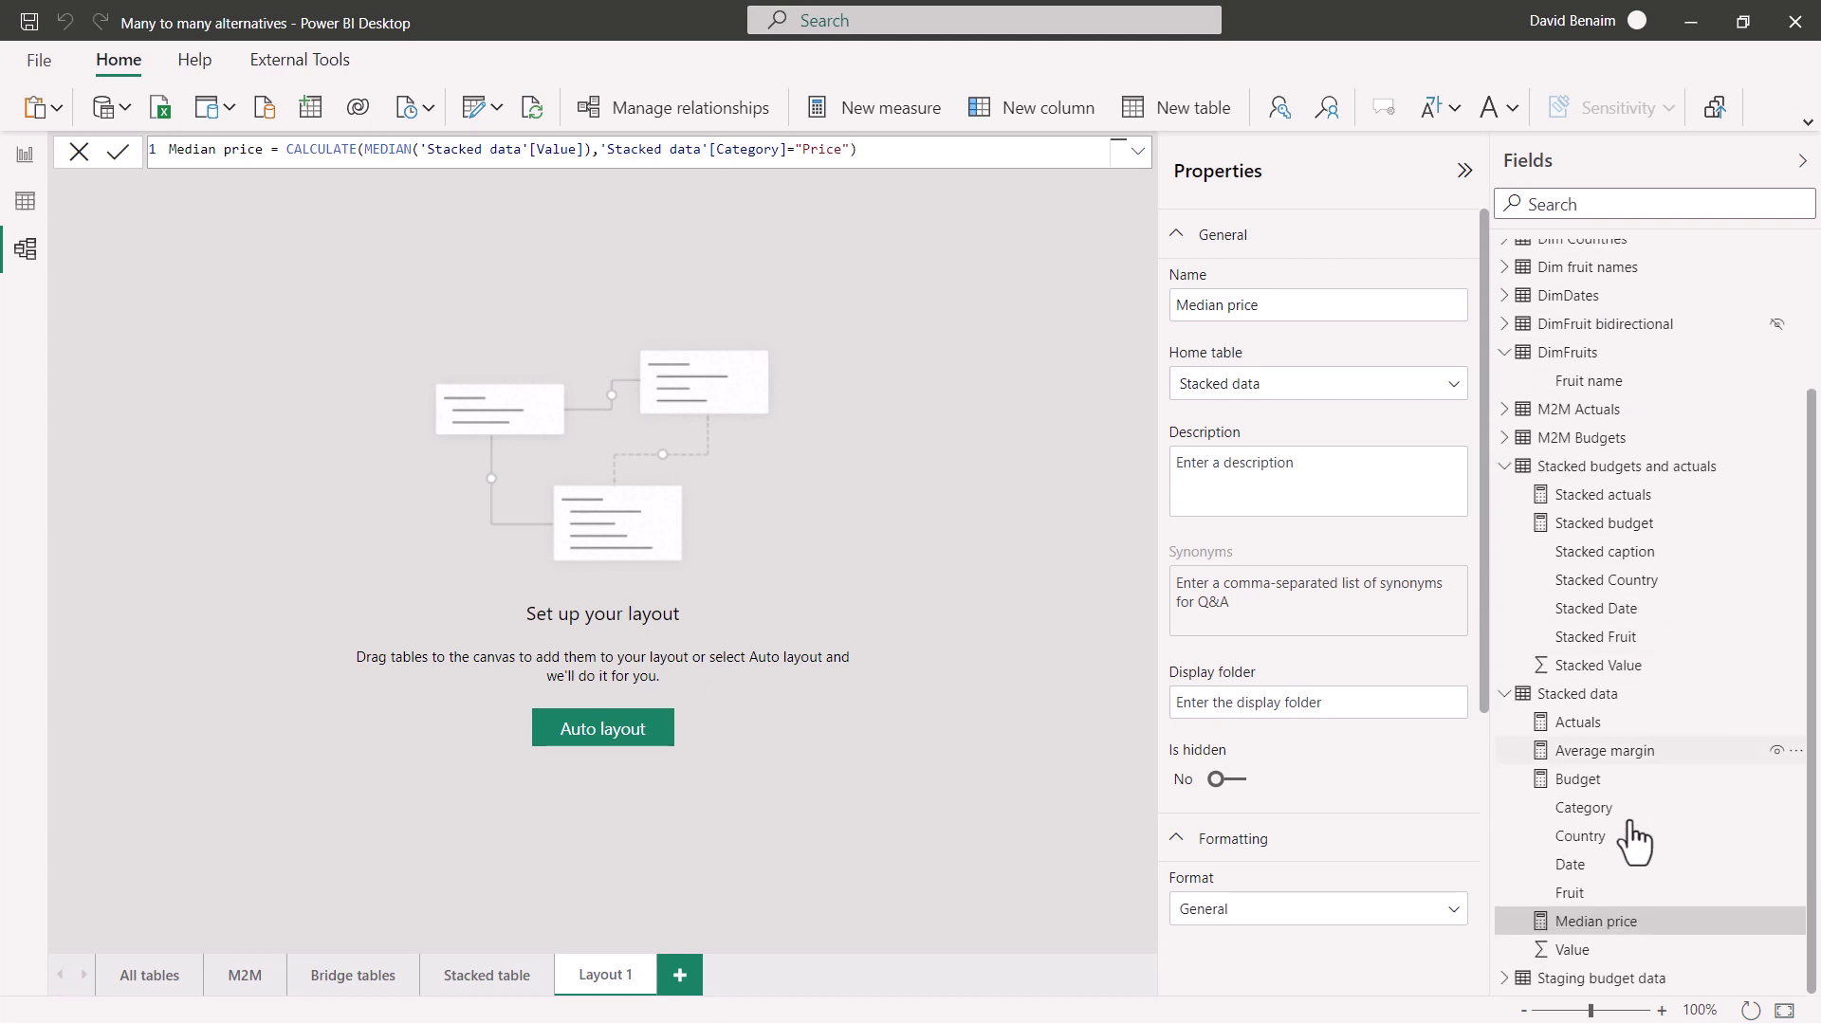
scroll(1586, 479, "up", 3)
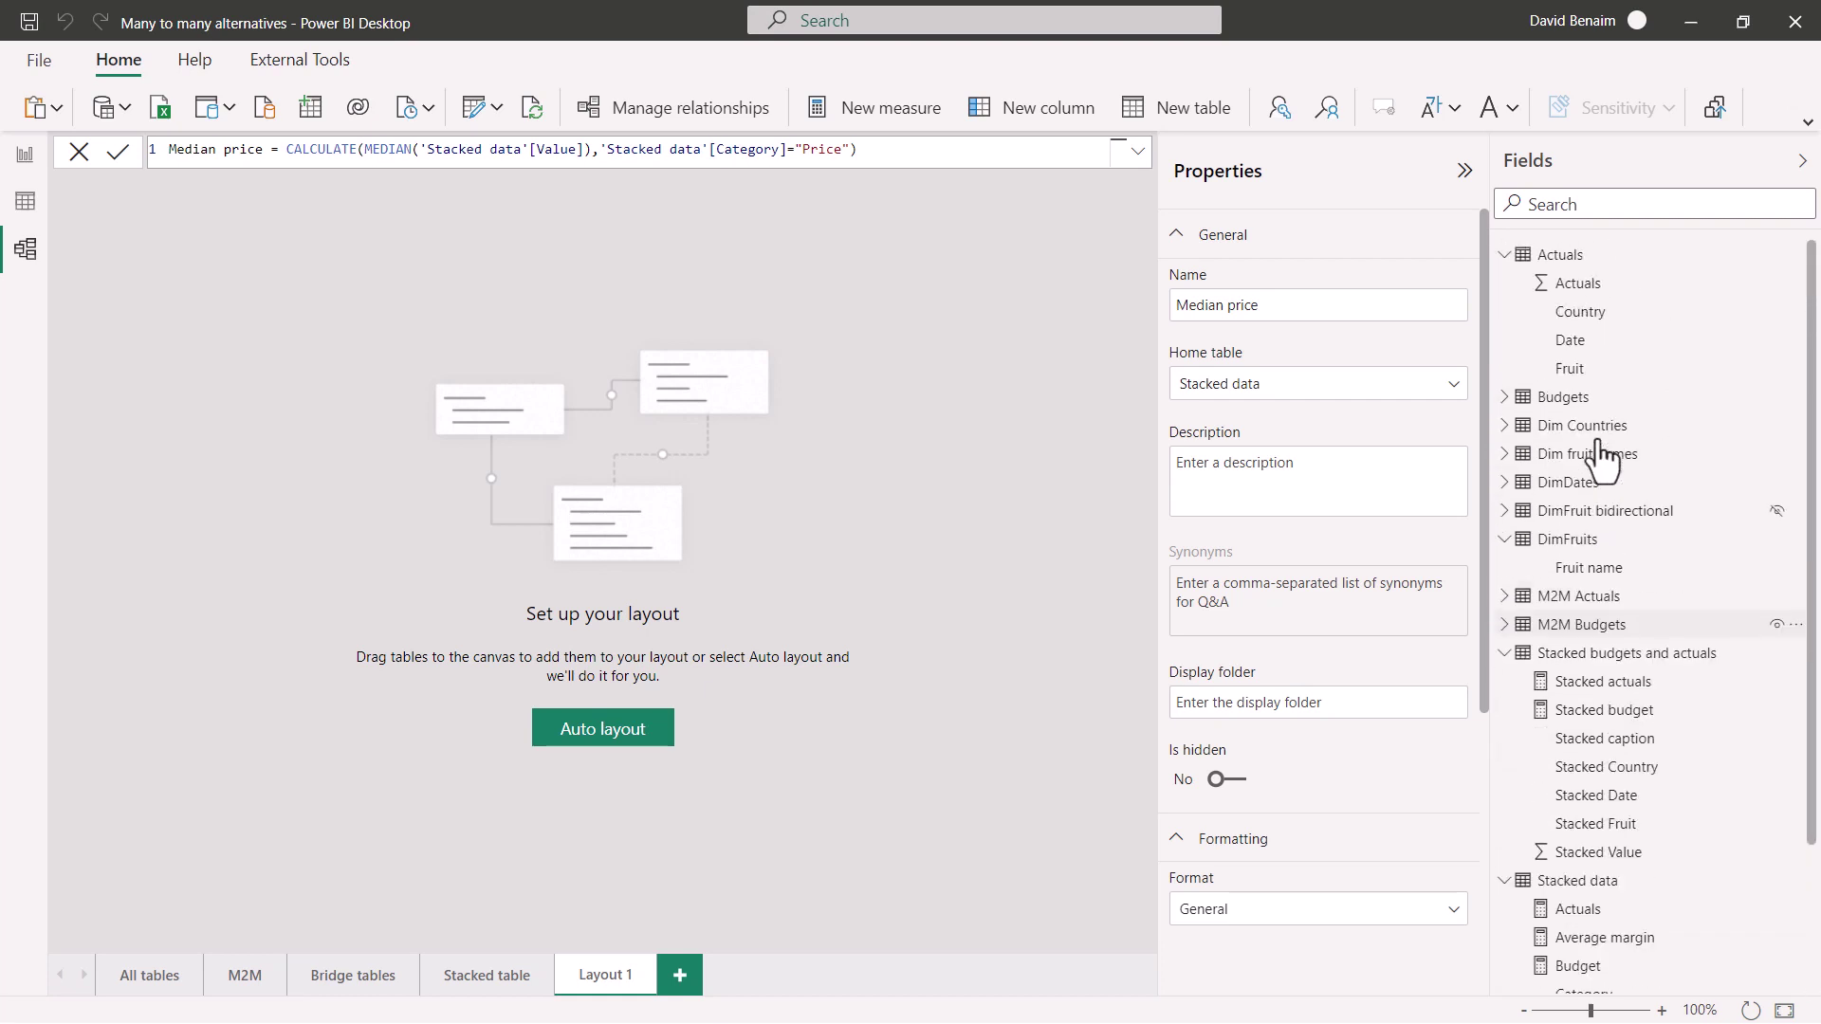
left_click_drag(1582, 462, 577, 385)
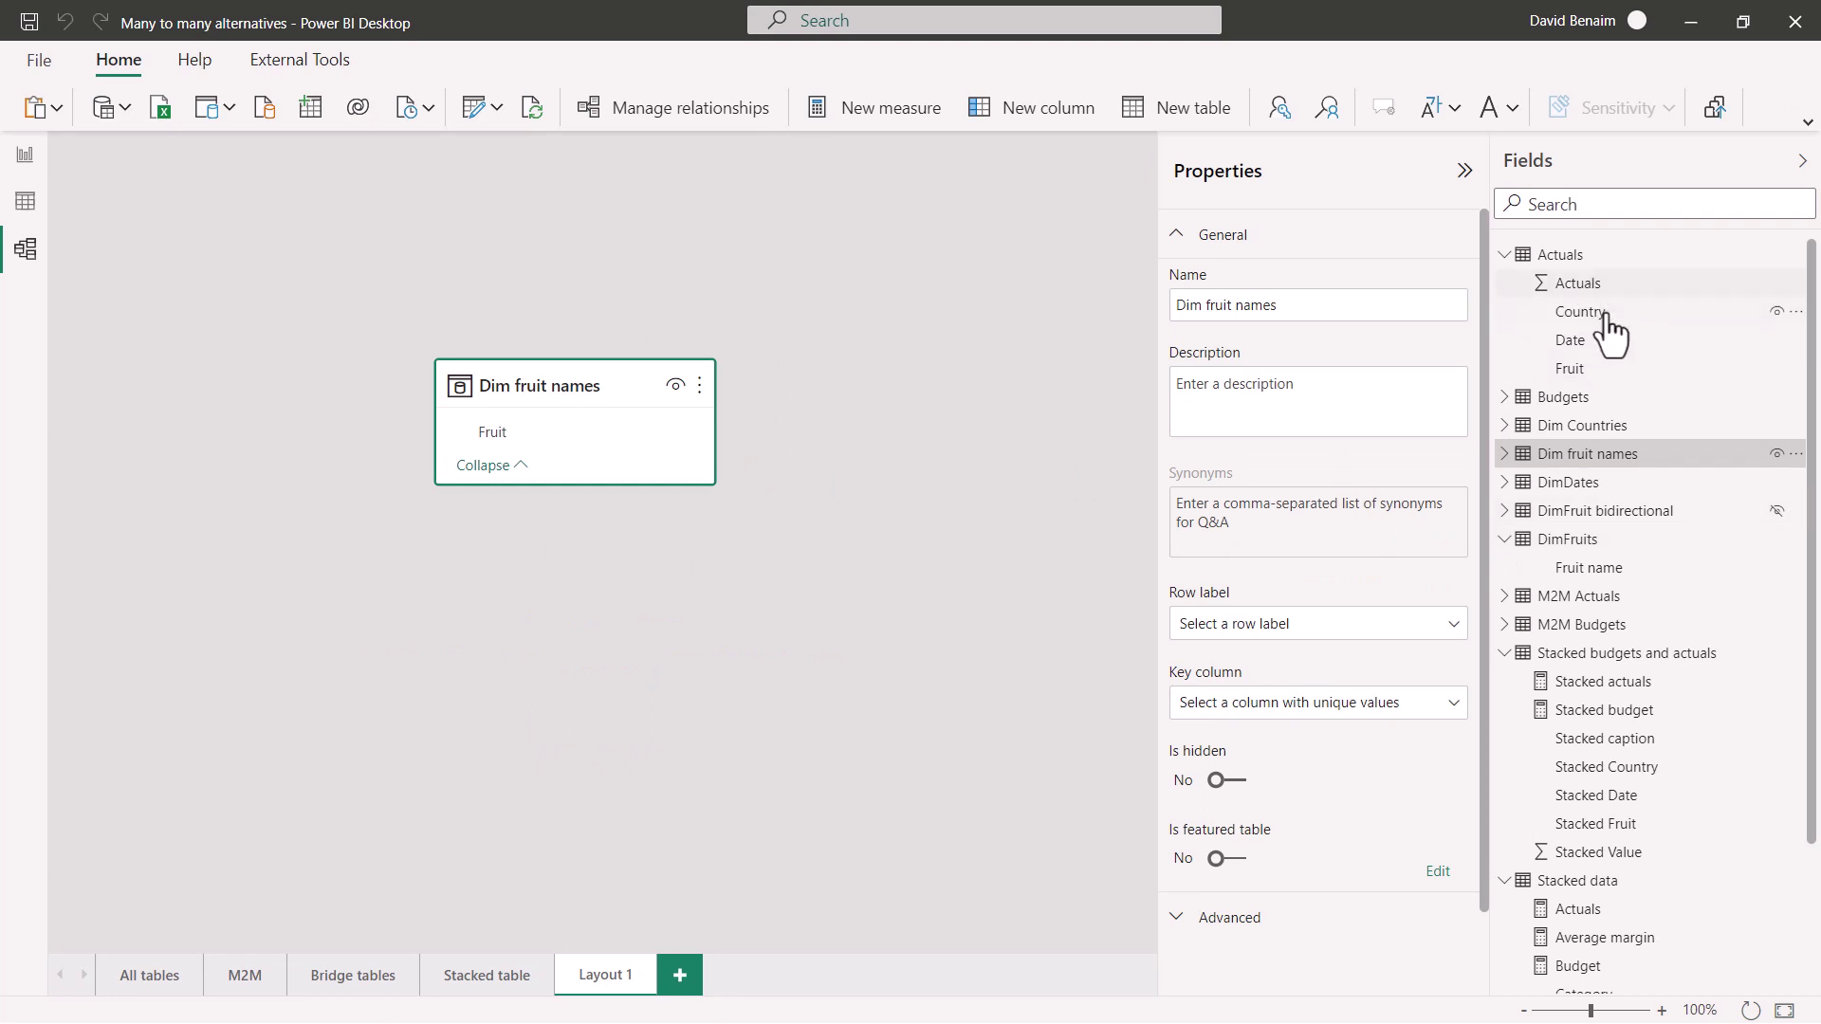
left_click_drag(1593, 256, 744, 723)
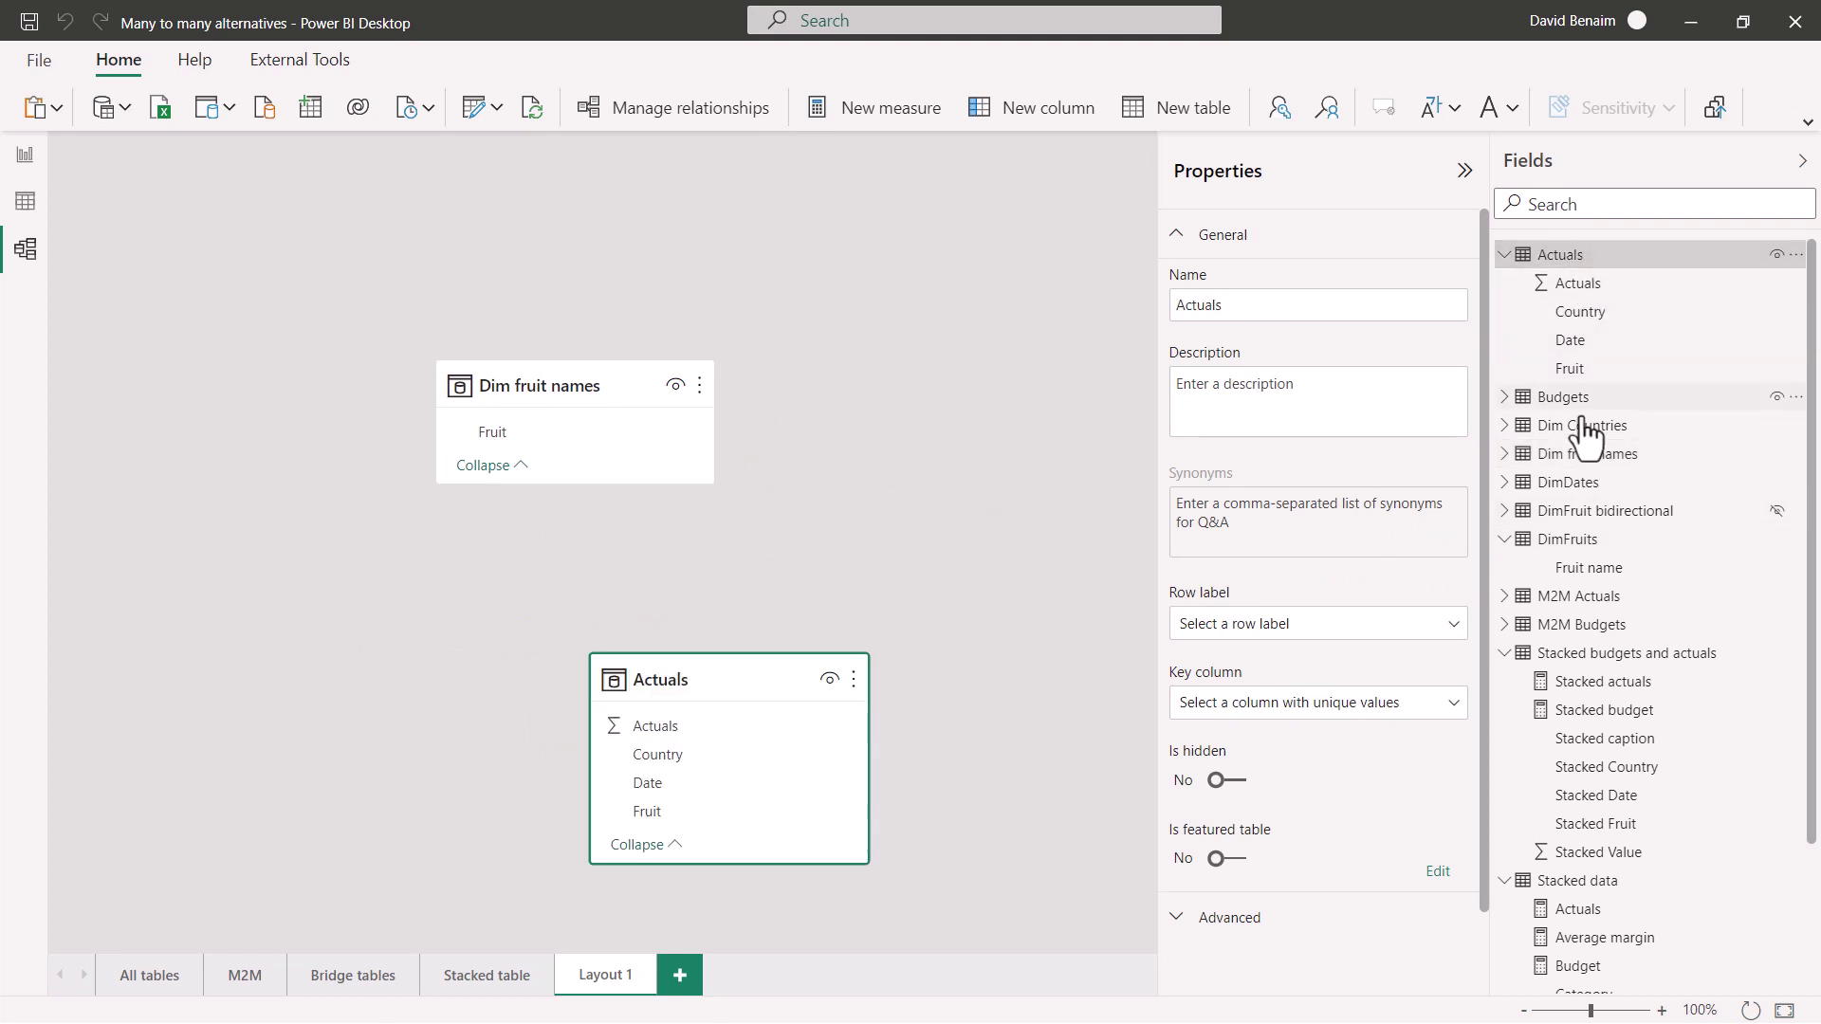
left_click_drag(1584, 415, 185, 730)
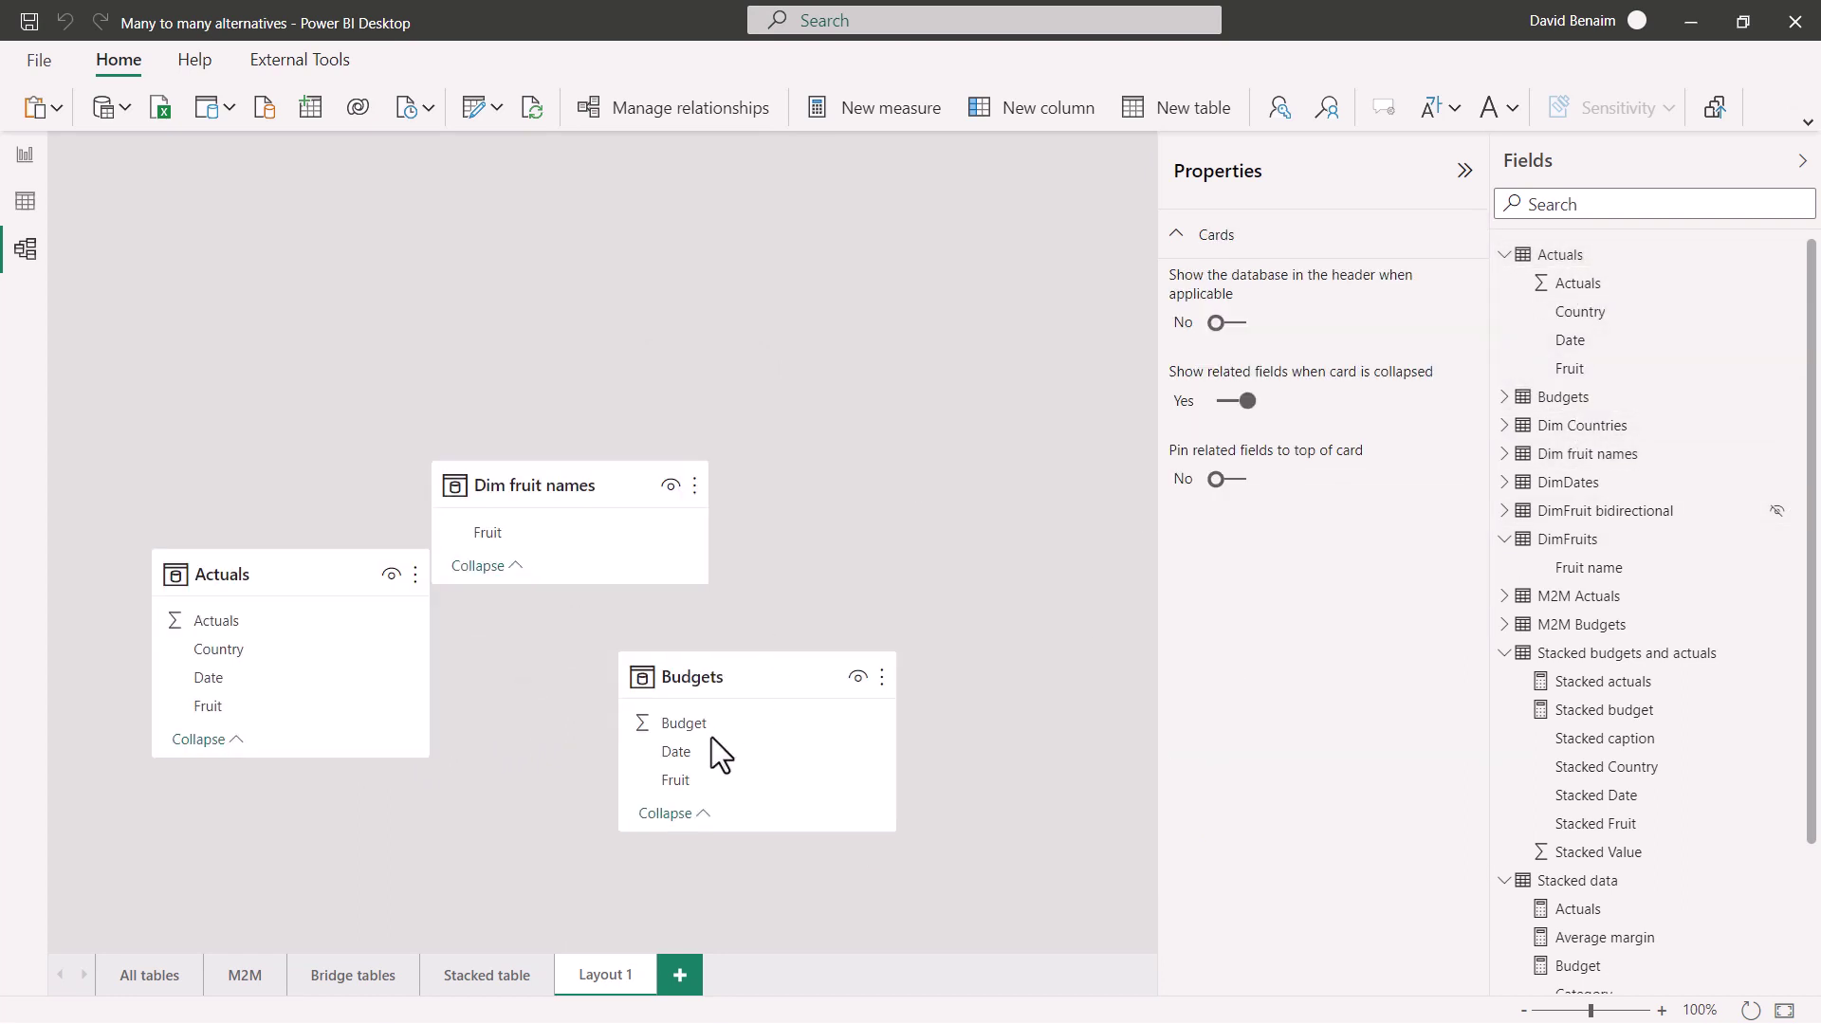
Relate the Fruit columns of Budgets and Actuals to Fruit in Dim fruit names, and place Actuals lower in the layout.
left_click_drag(687, 787, 533, 529)
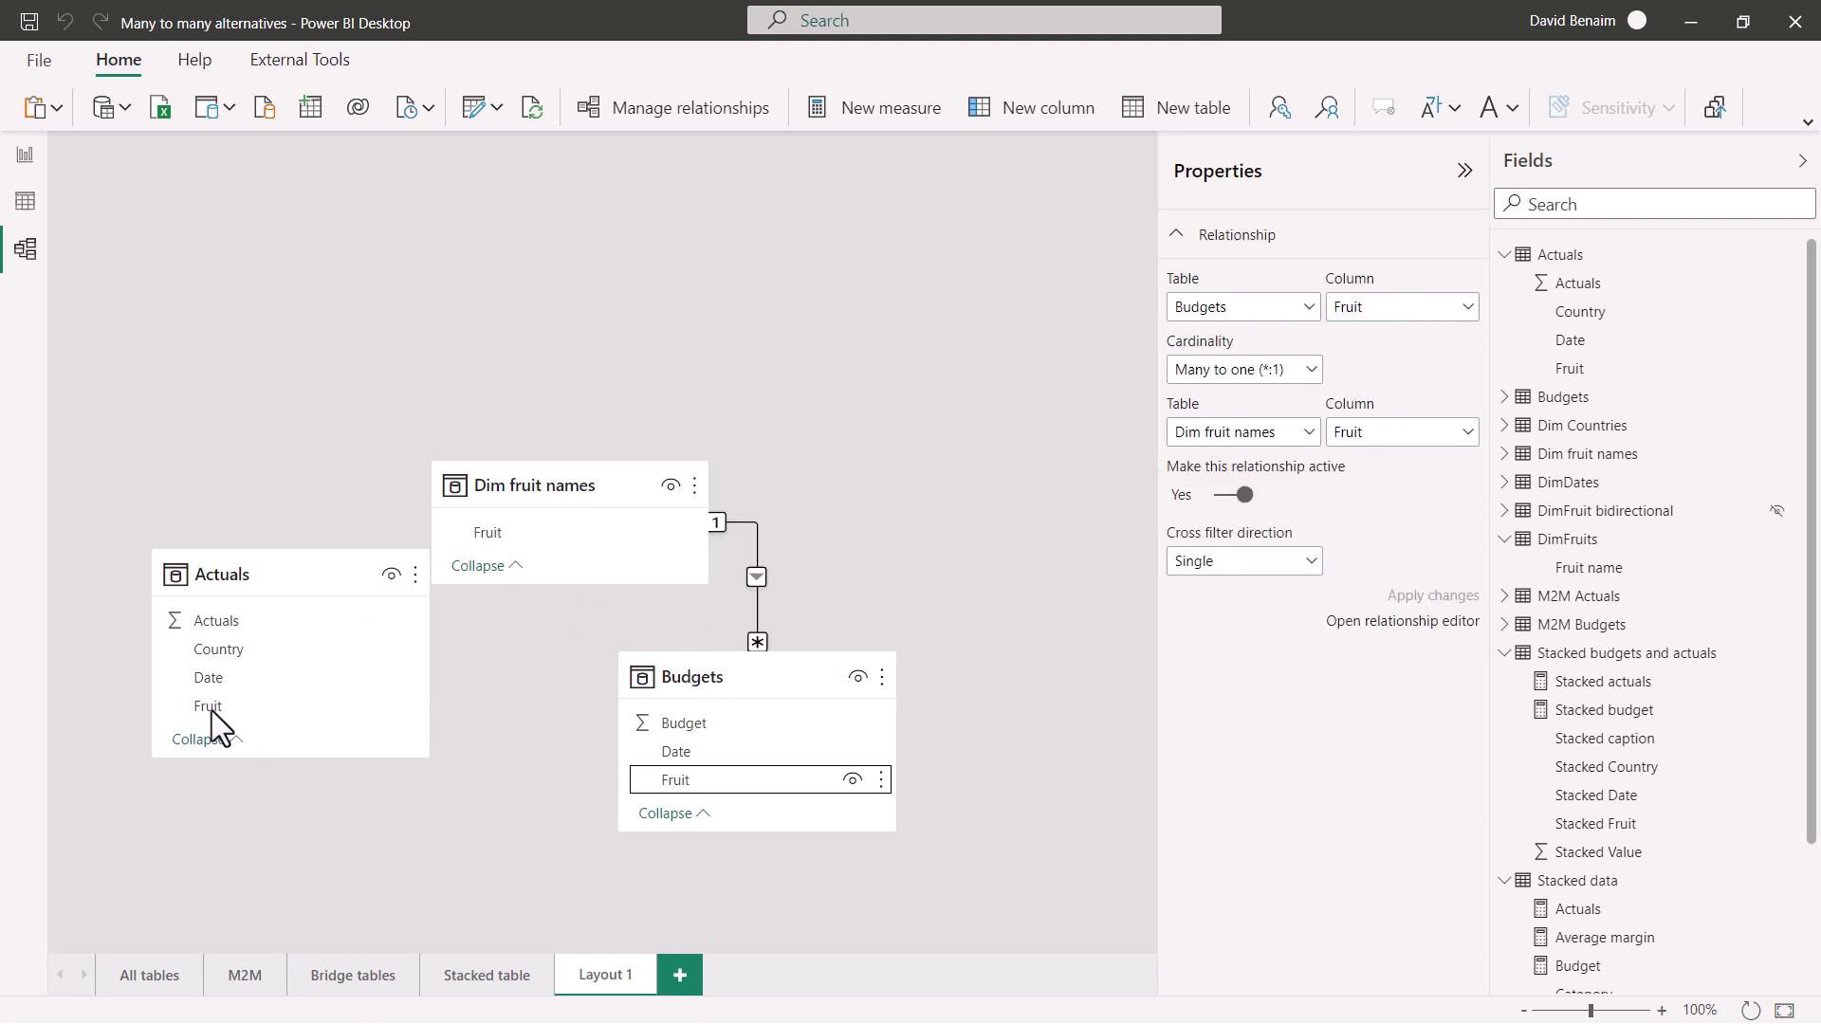
left_click_drag(213, 709, 487, 532)
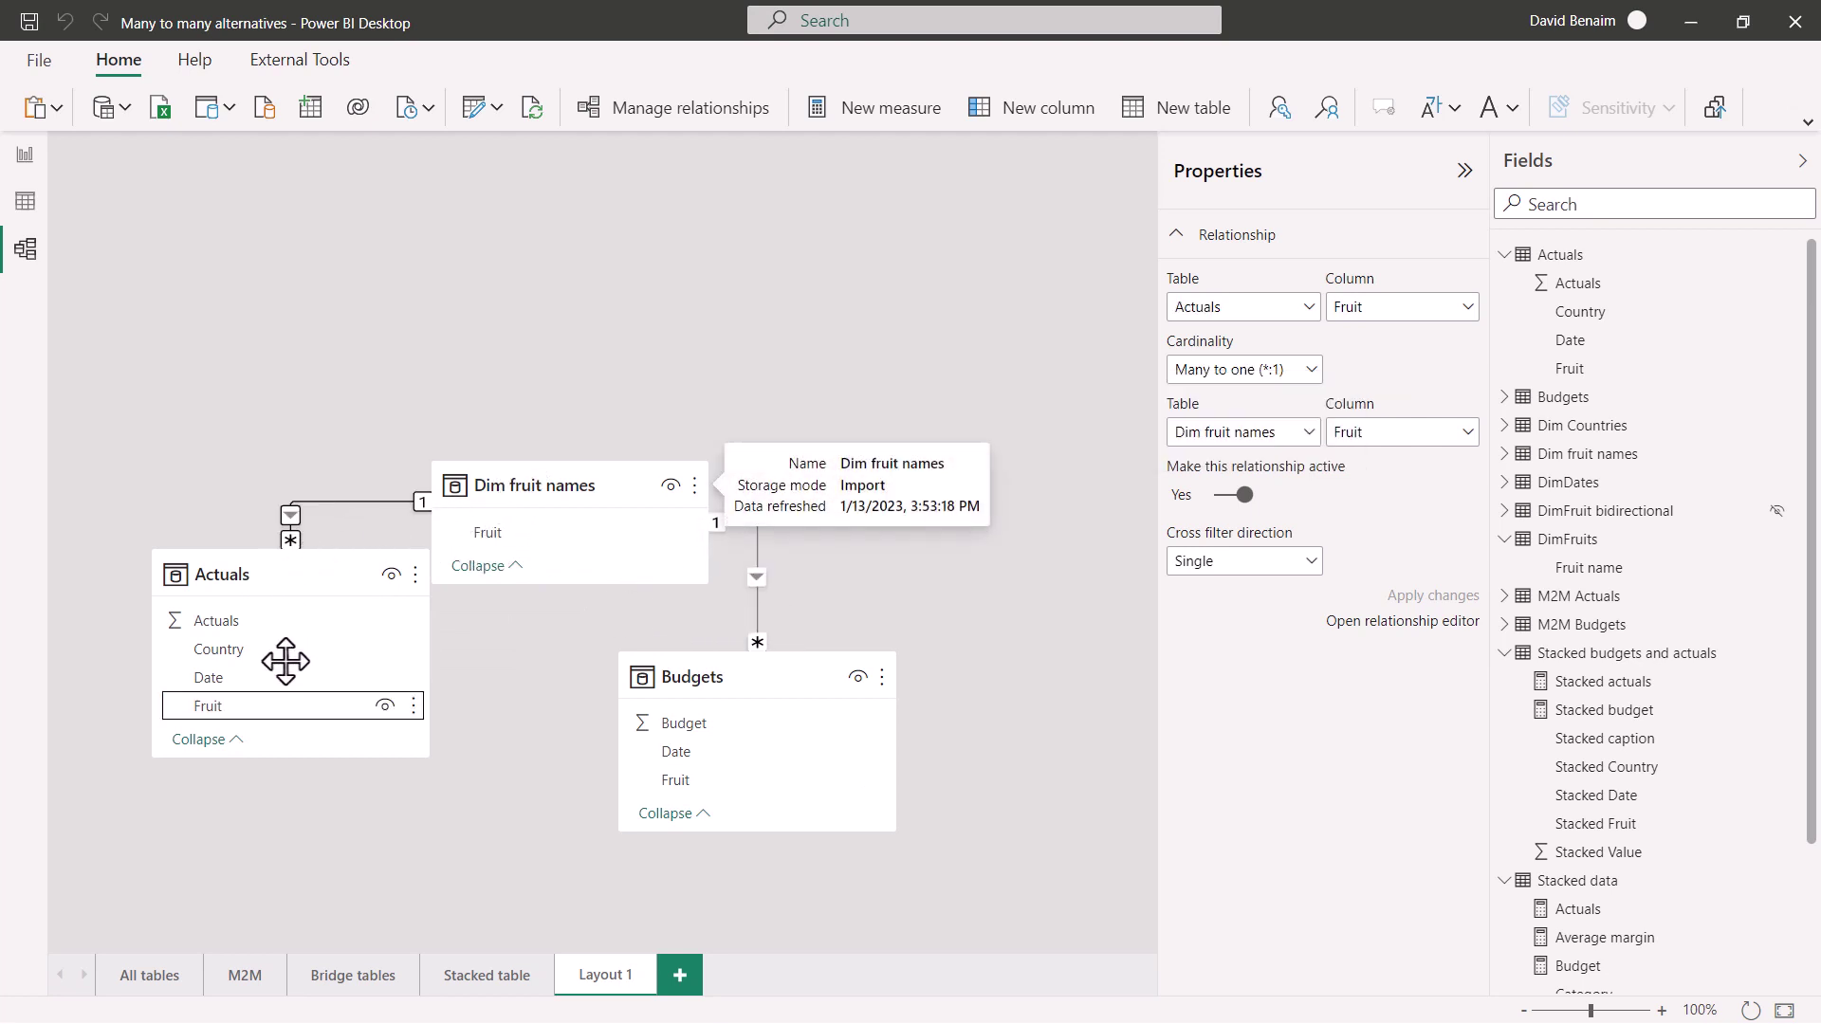
left_click_drag(286, 661, 295, 748)
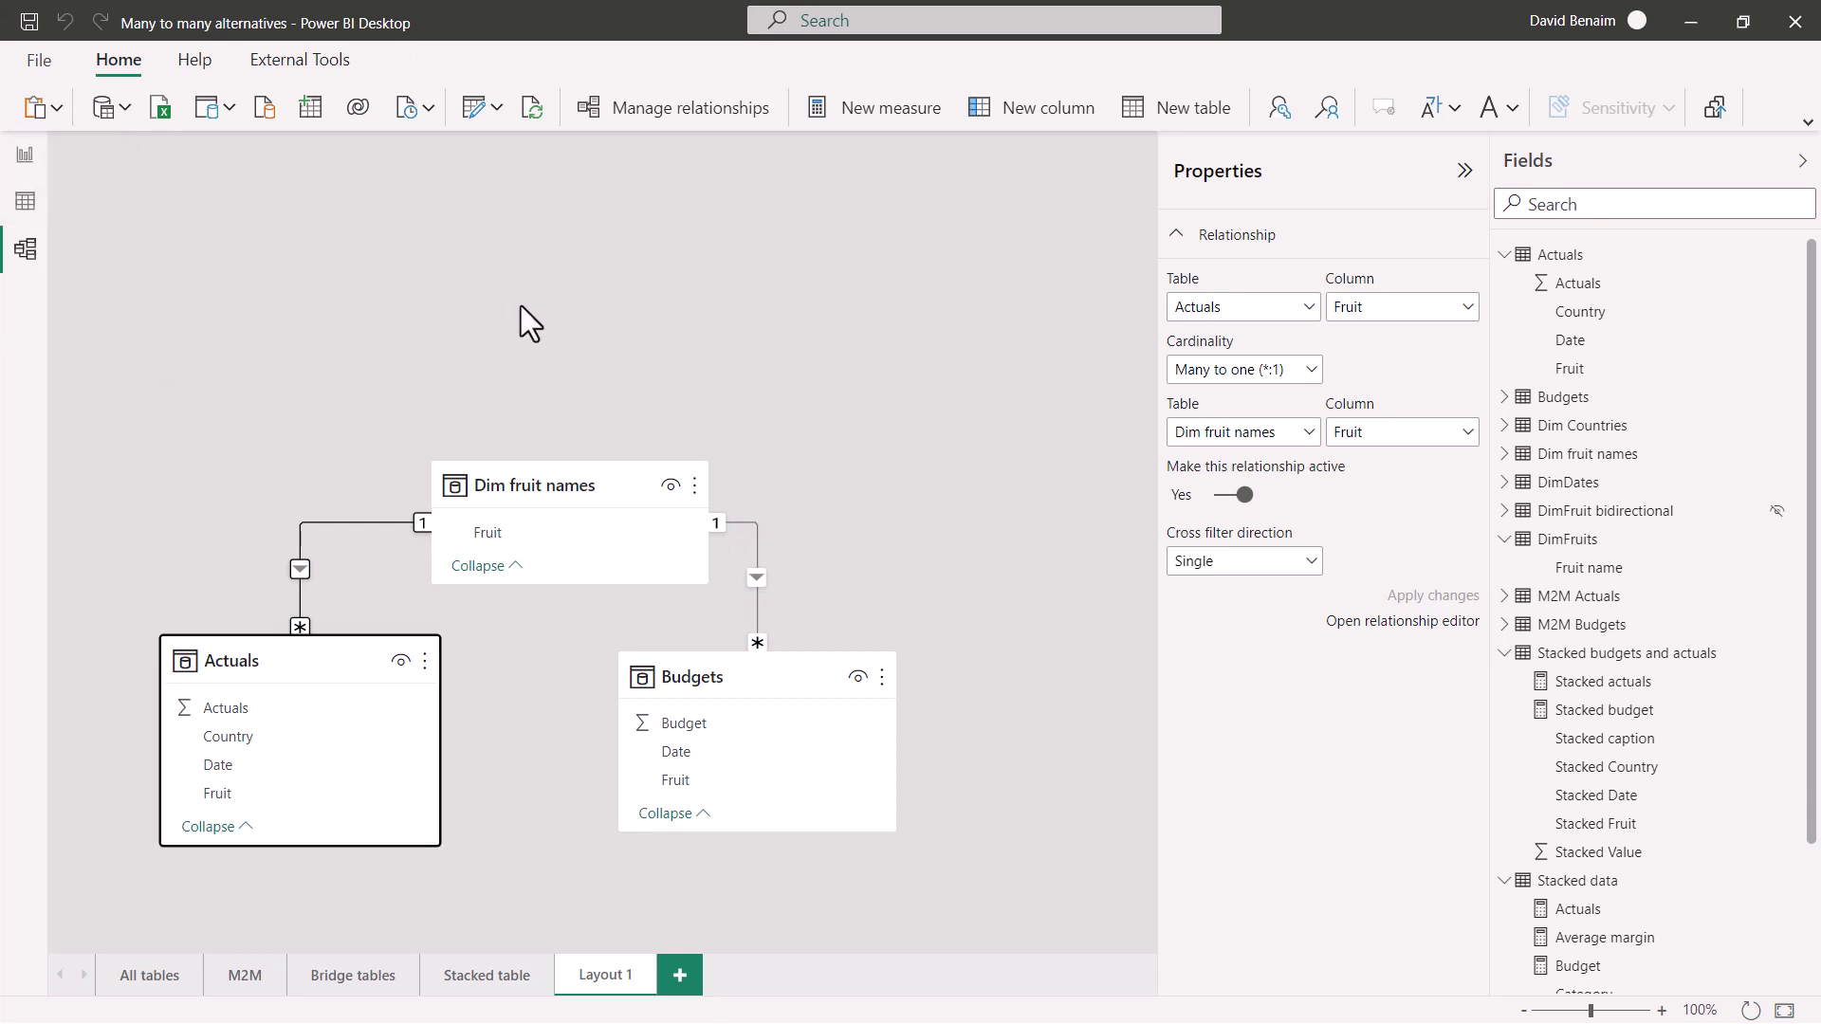
On report Page 1, build a table visual showing Actuals and Budget by the Fruit field from Dim fruit names.
left_click(30, 155)
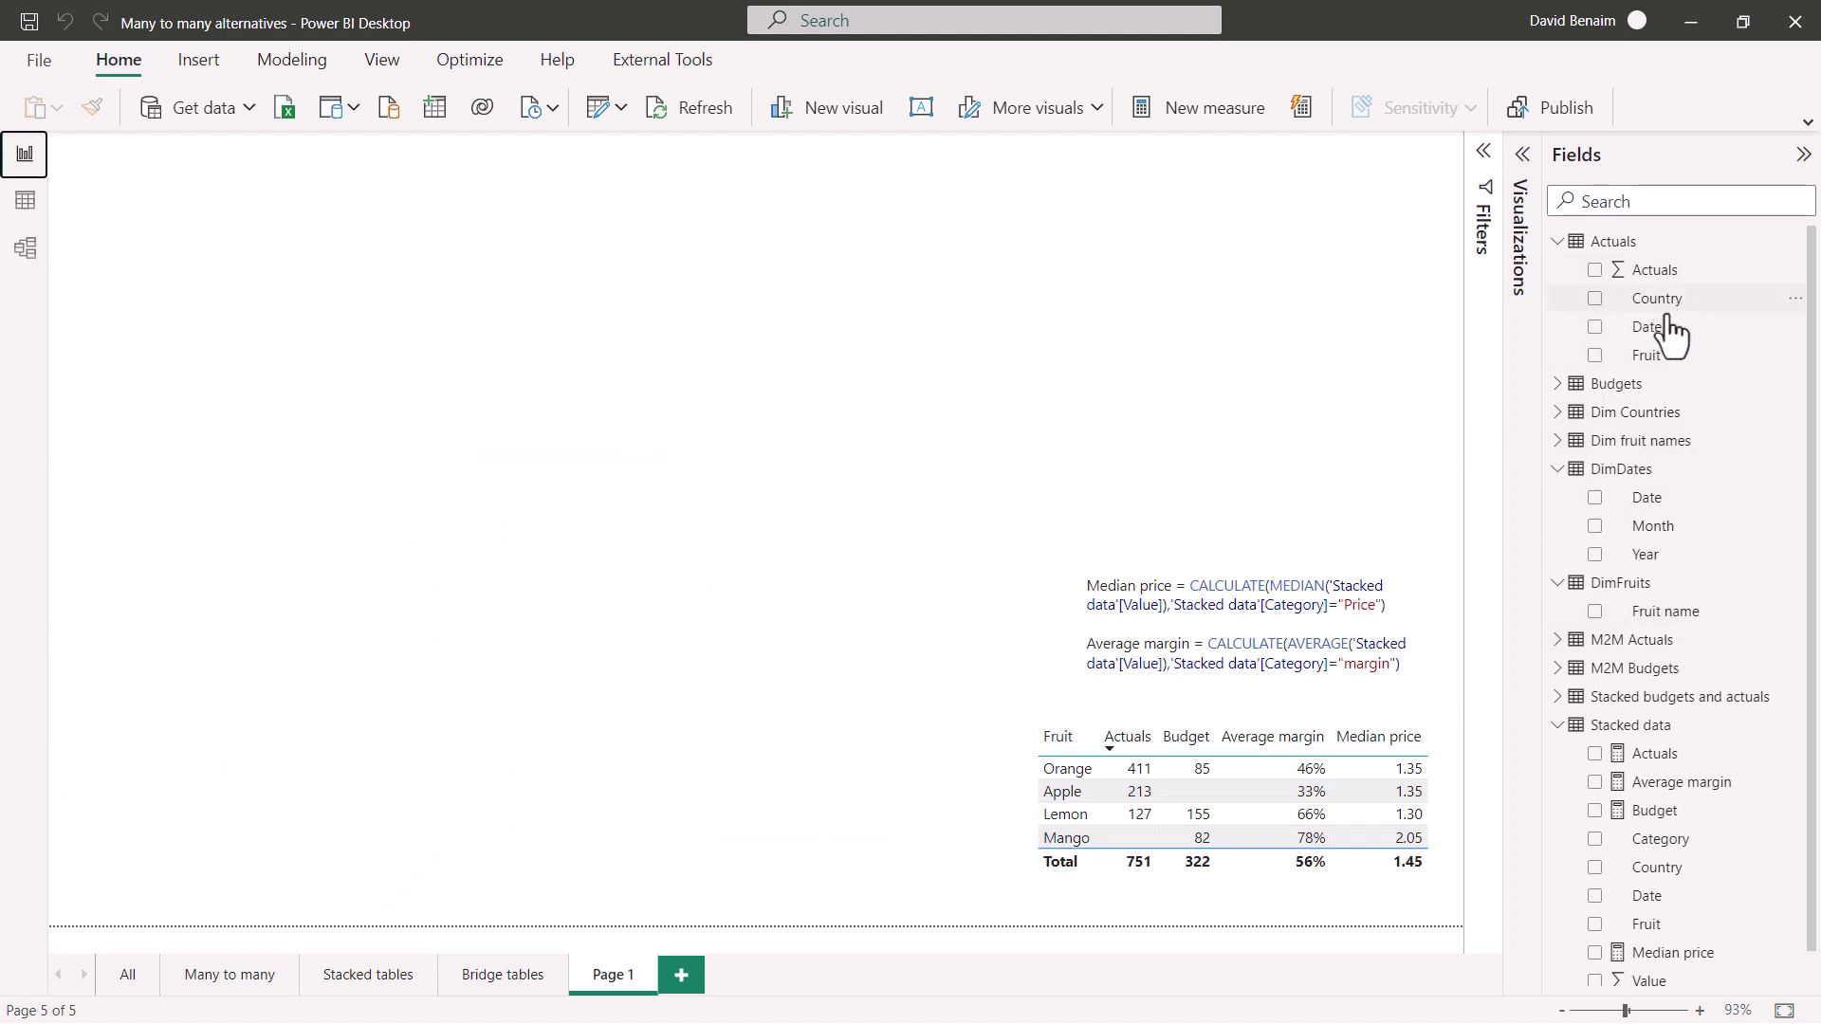
left_click_drag(1656, 271, 988, 277)
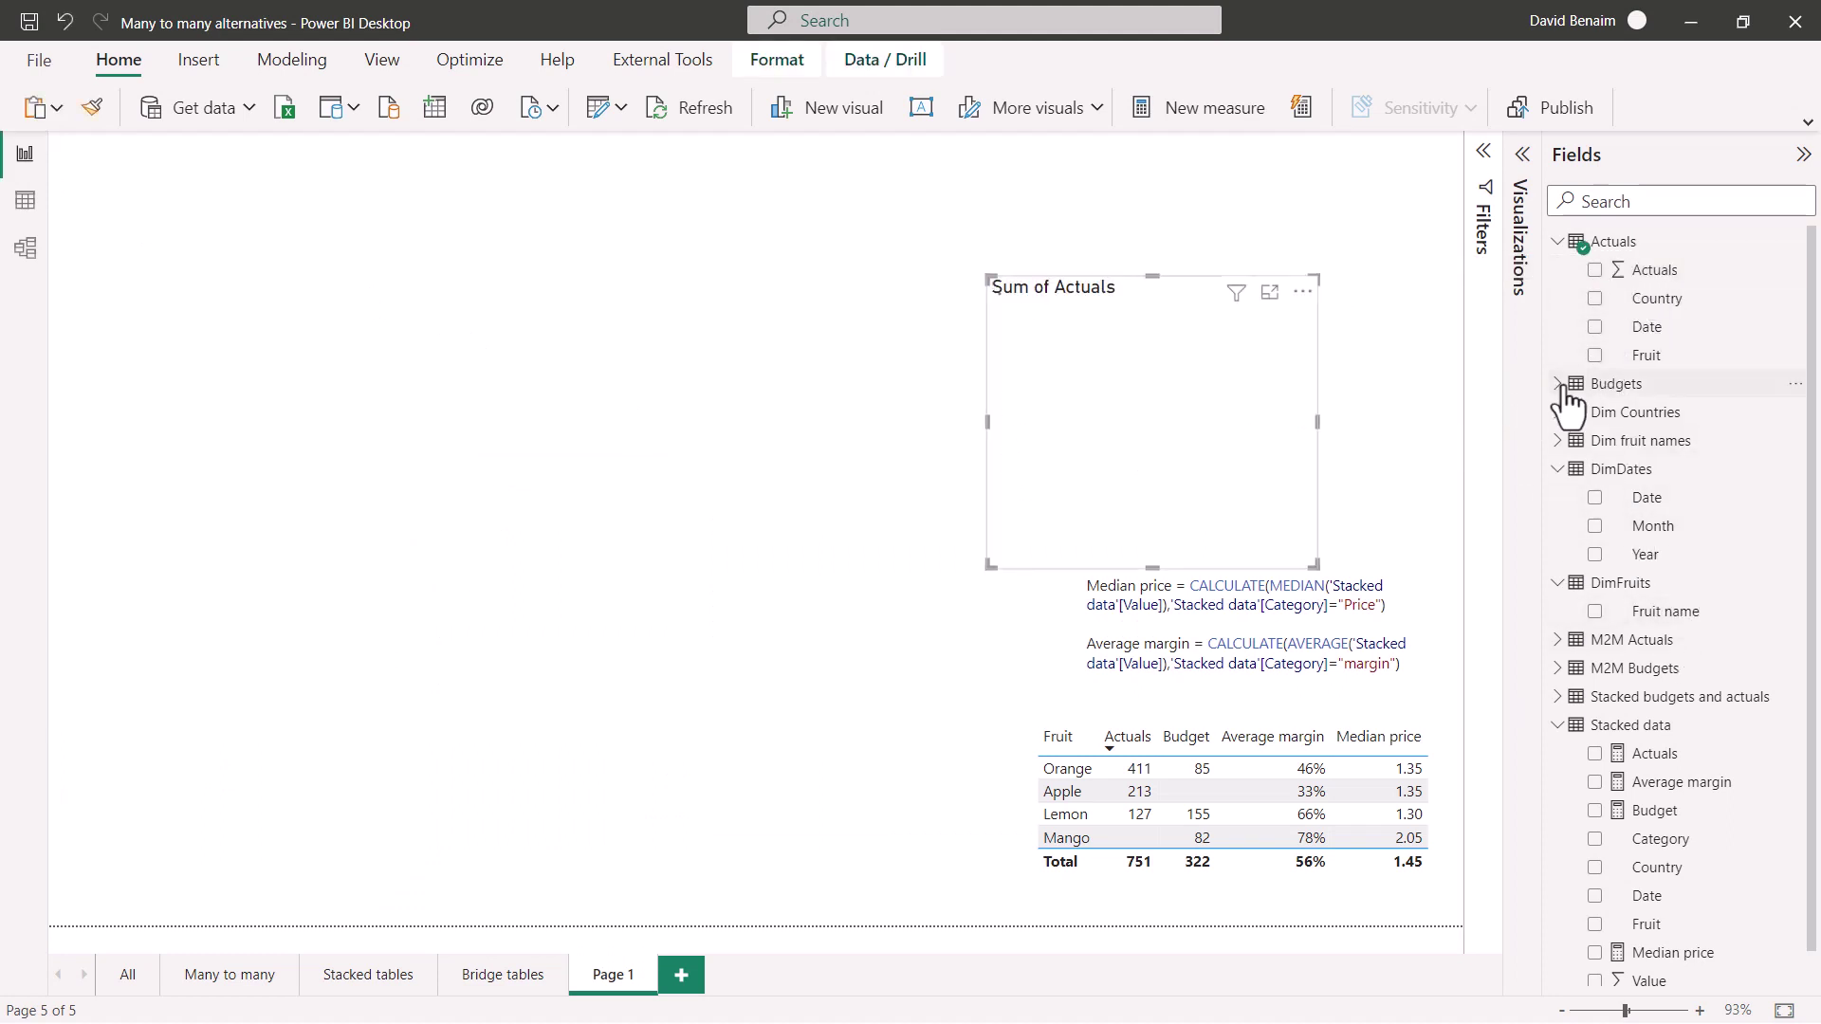
left_click(1560, 385)
left_click(1597, 414)
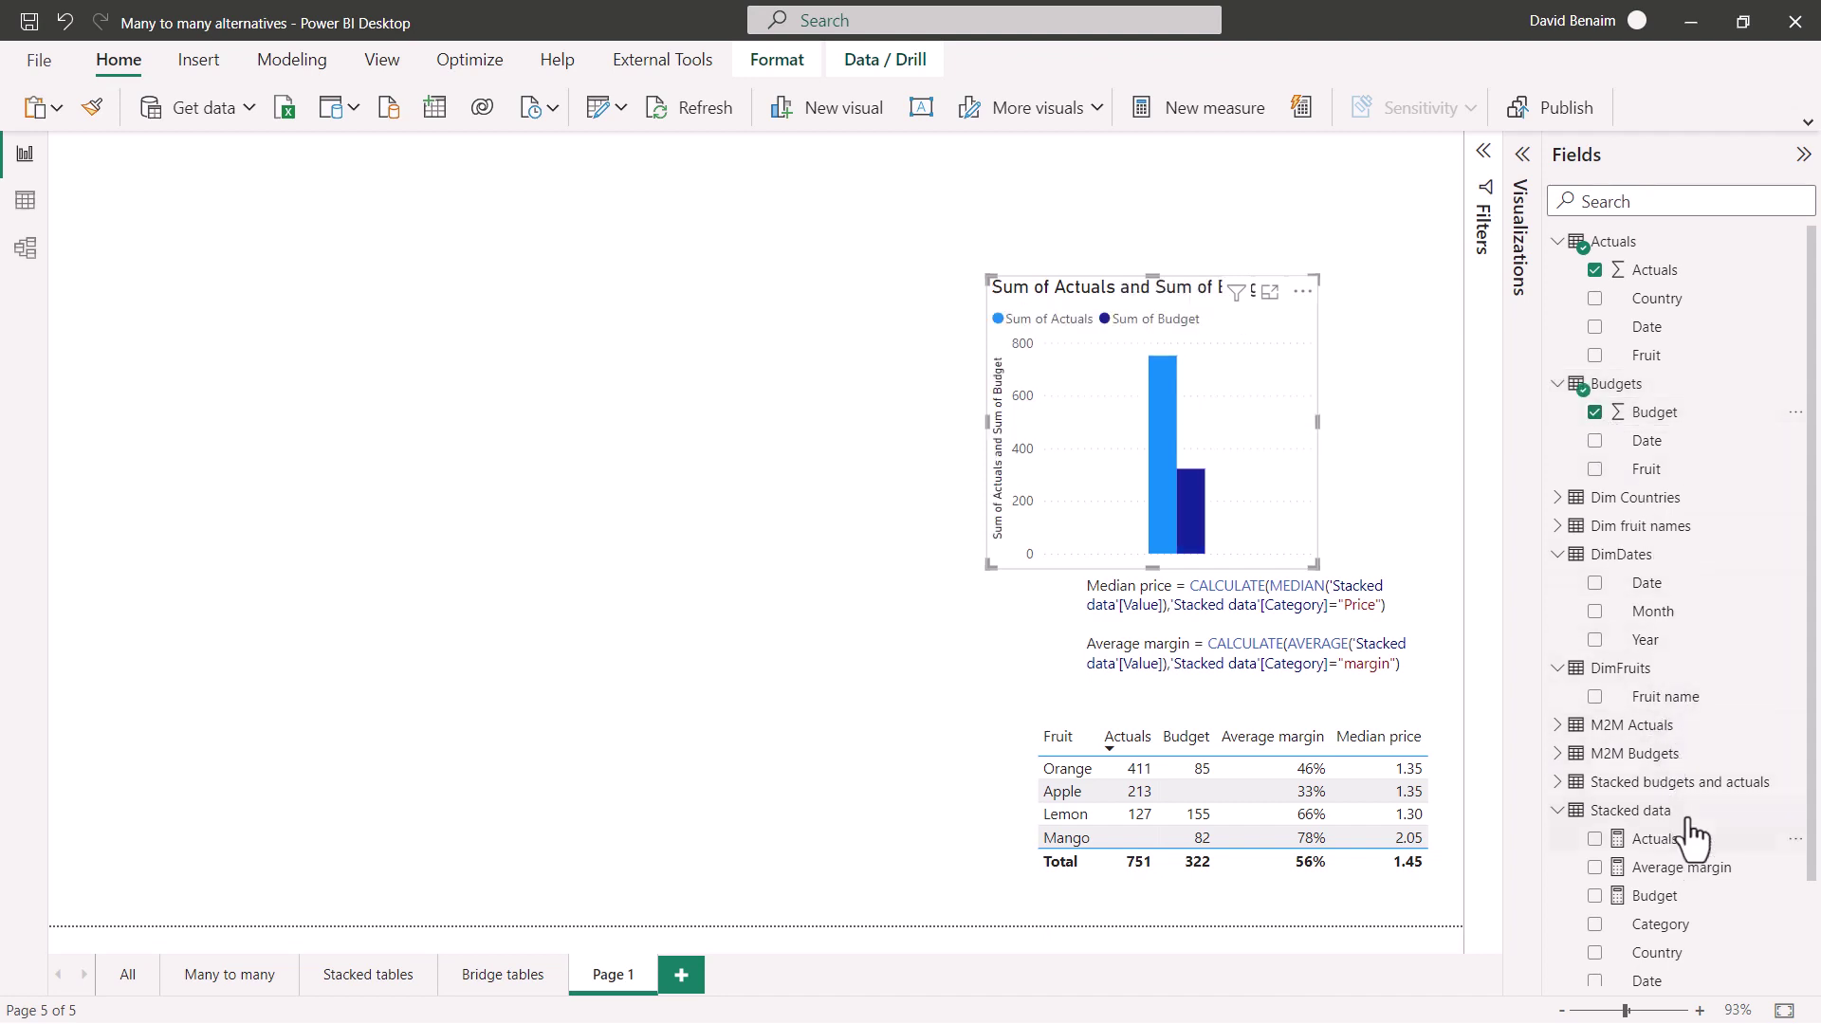
left_click(1558, 527)
left_click(1596, 555)
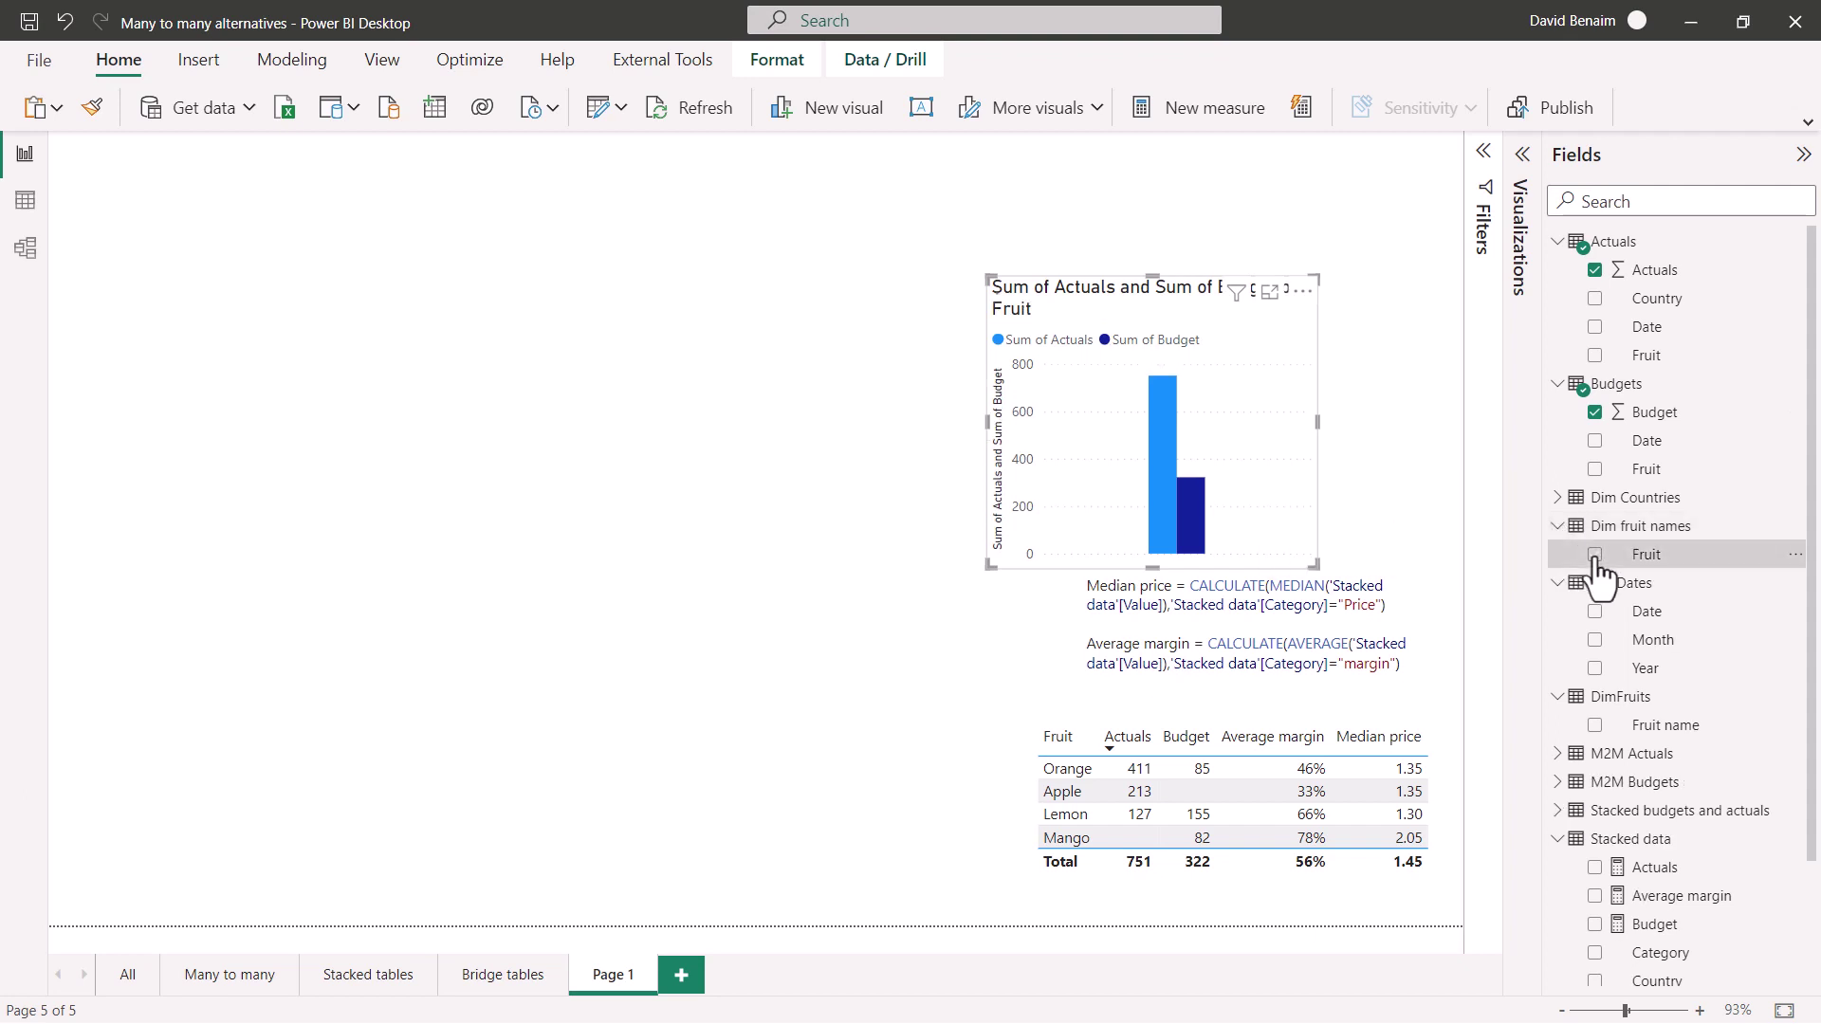
left_click(1522, 155)
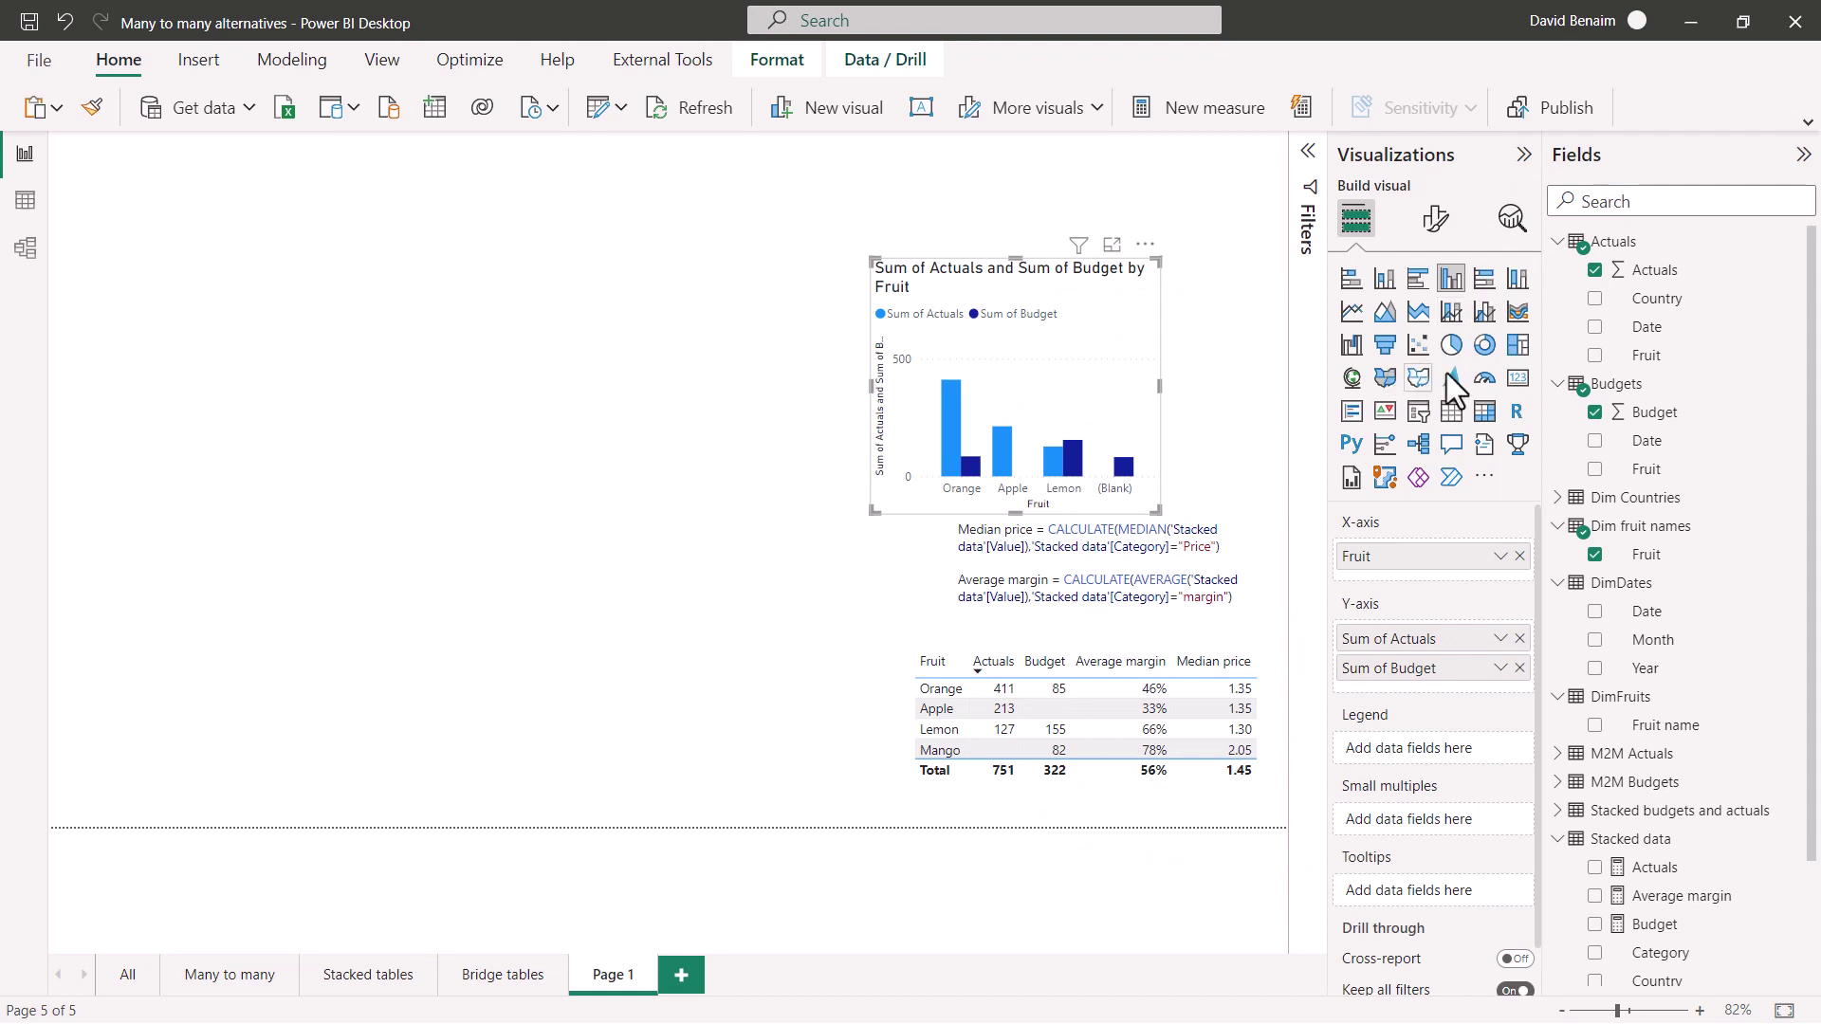
left_click(1452, 411)
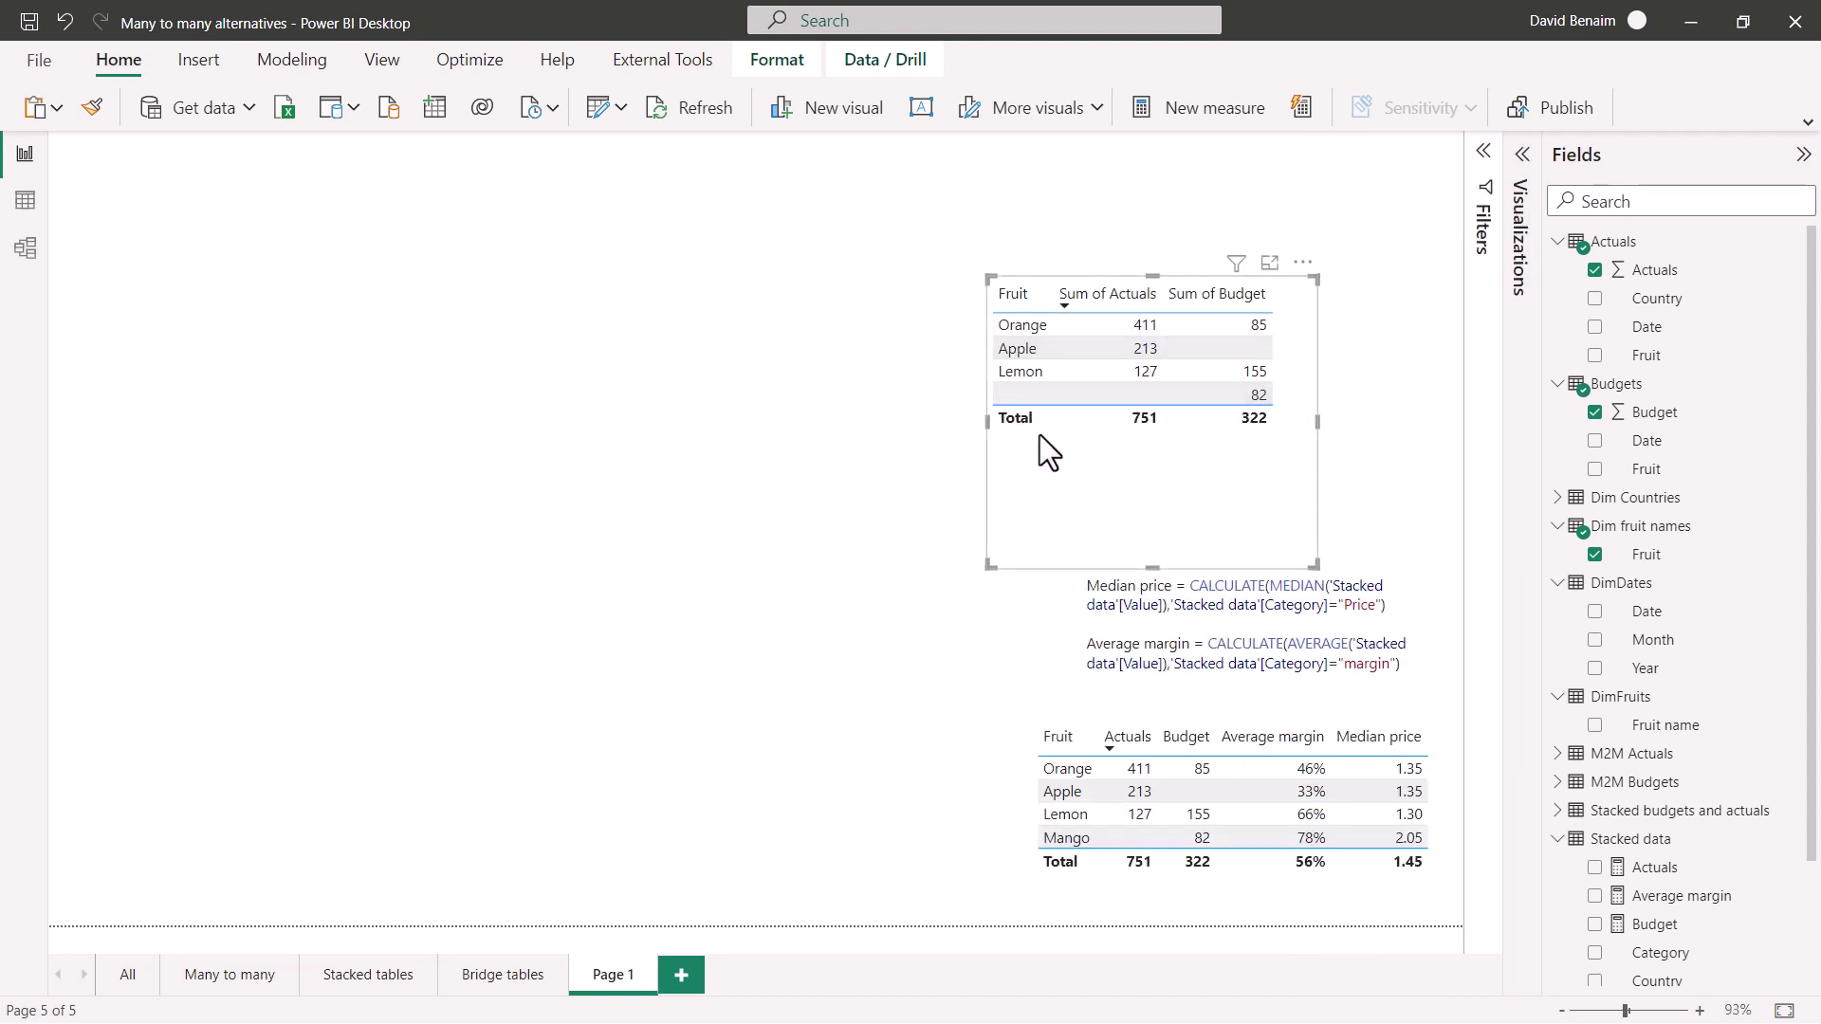
Reduce the height of the new fruit table visual so its frame ends just below the Total row.
left_click(868, 464)
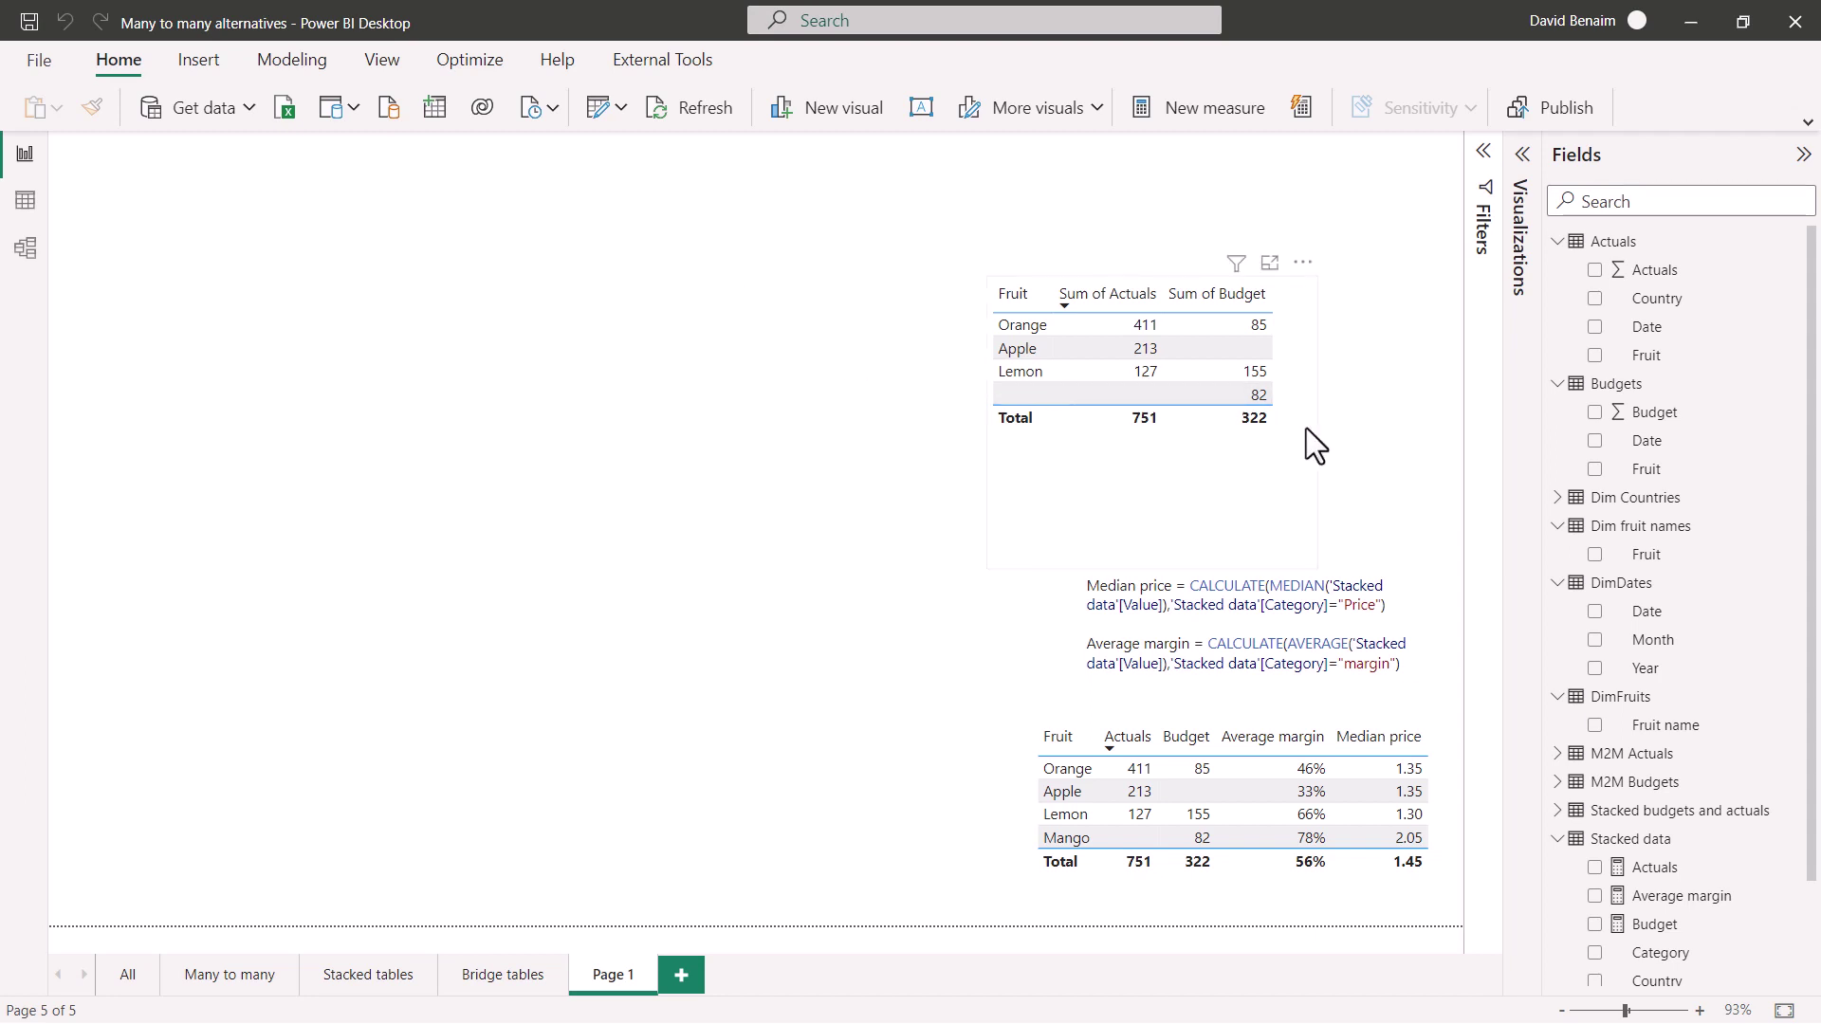
left_click(1307, 465)
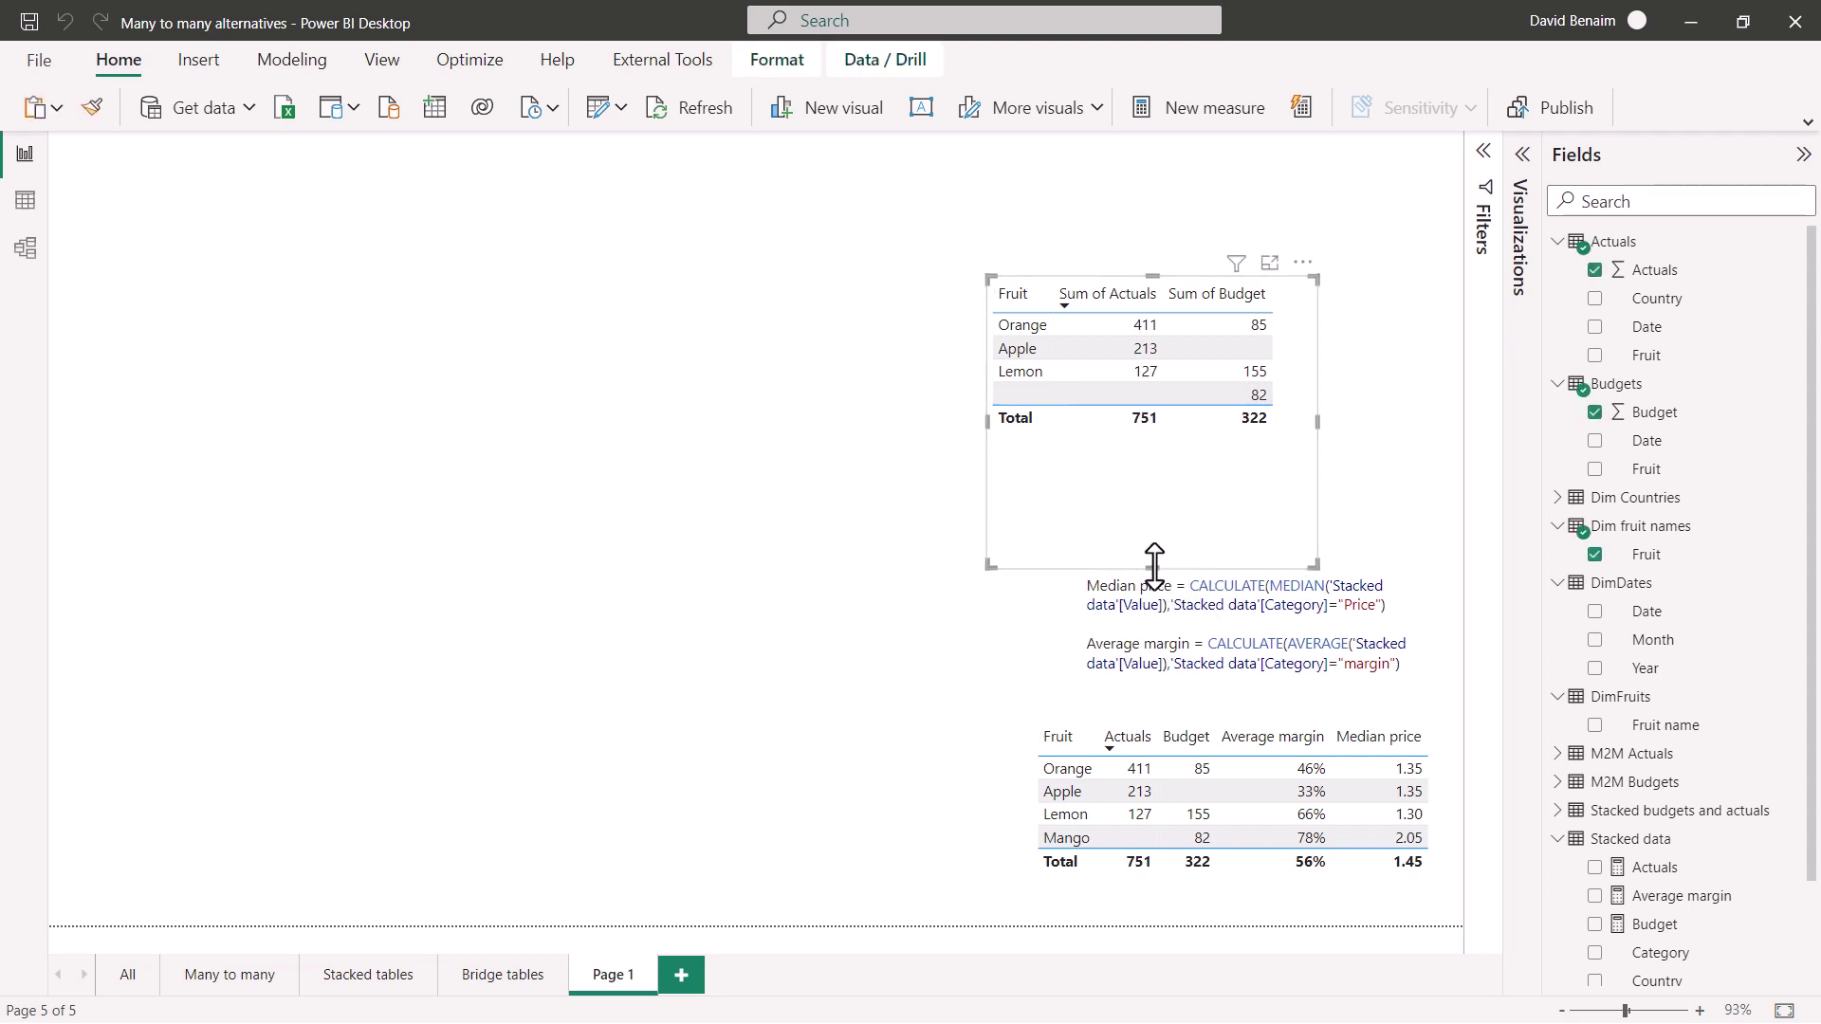
left_click_drag(1159, 570, 1148, 457)
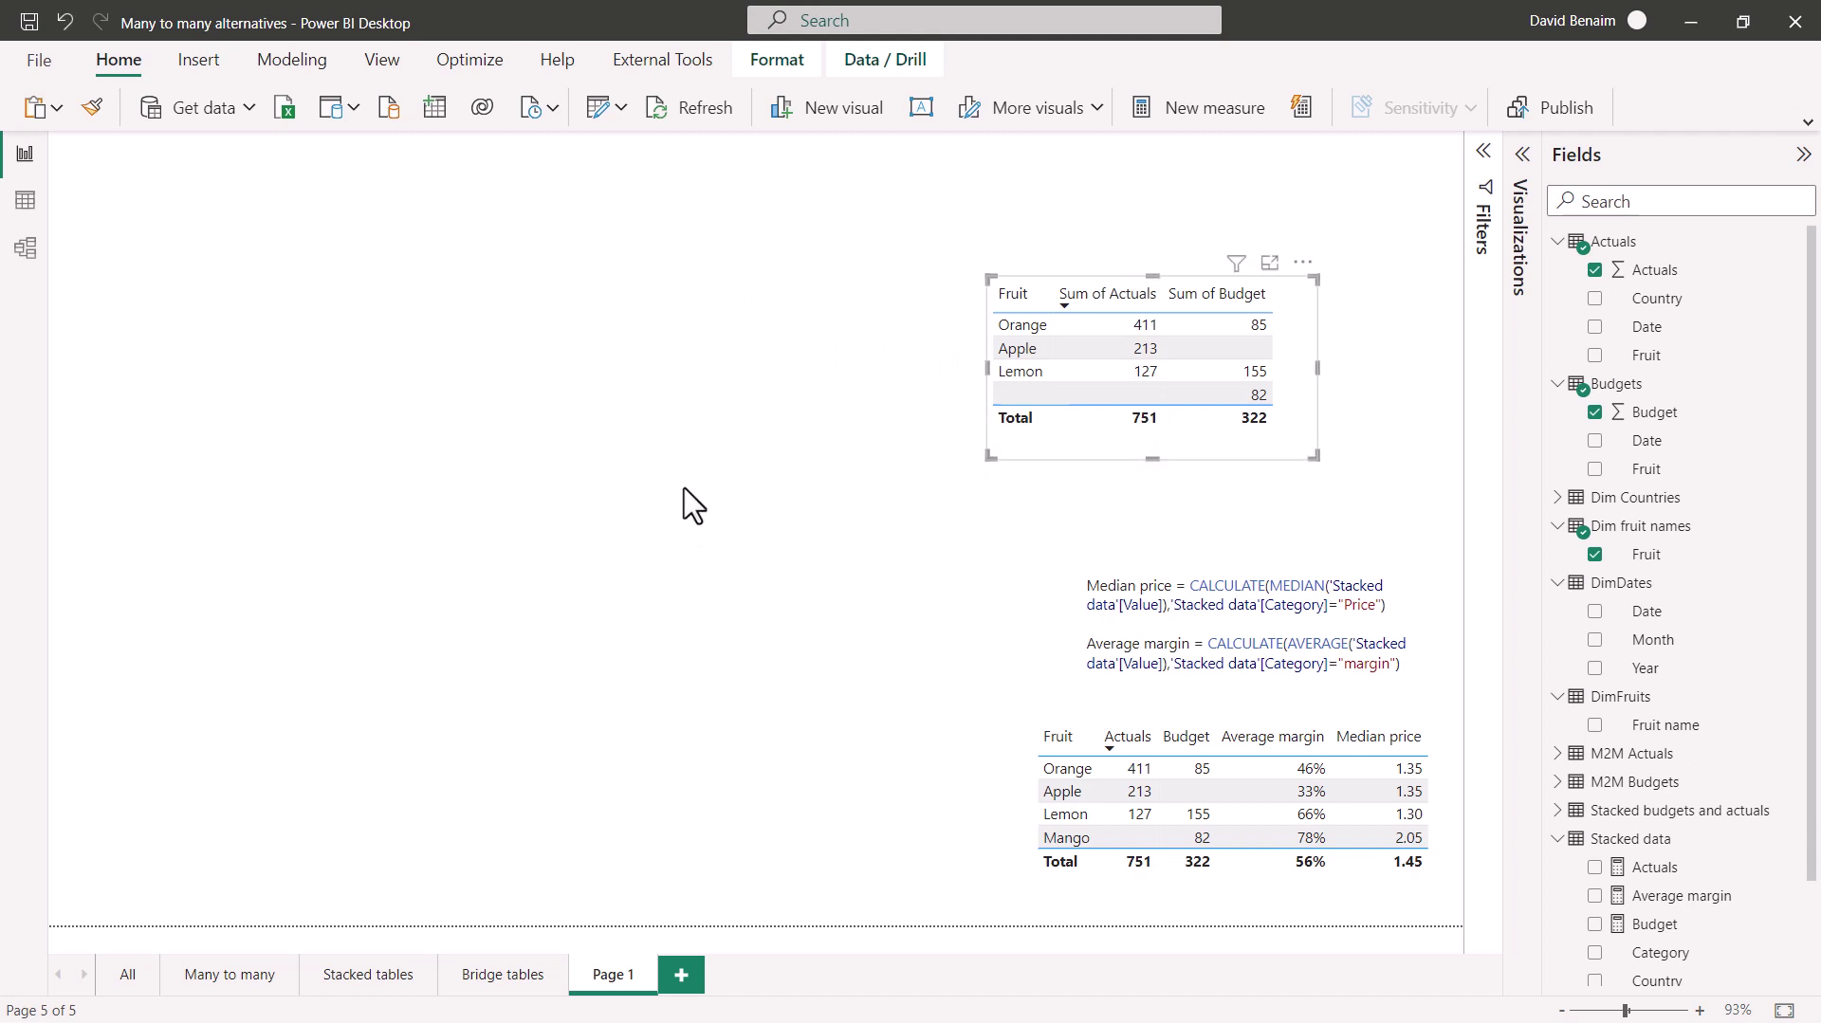